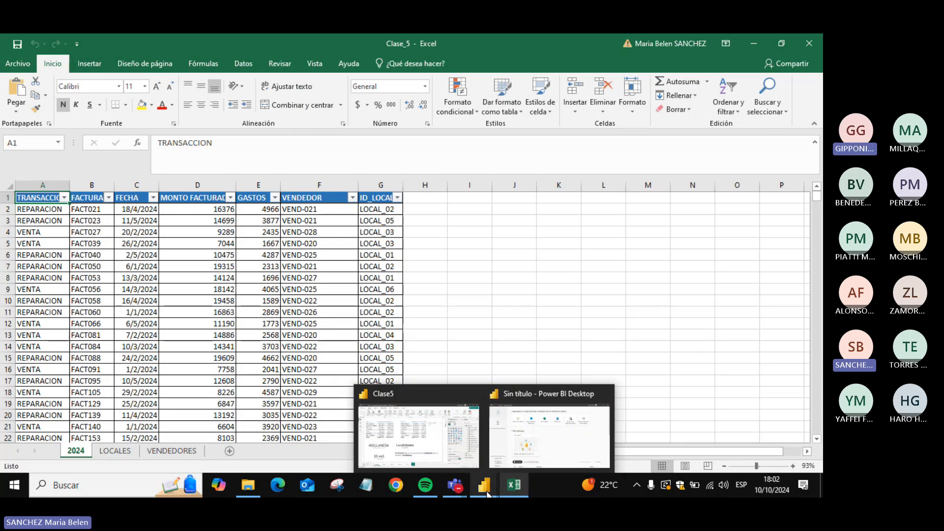
- Switch to Power BI Desktop, start a blank report and connect it to the Clase_5 Excel workbook in the Clase5 folder
click(523, 442)
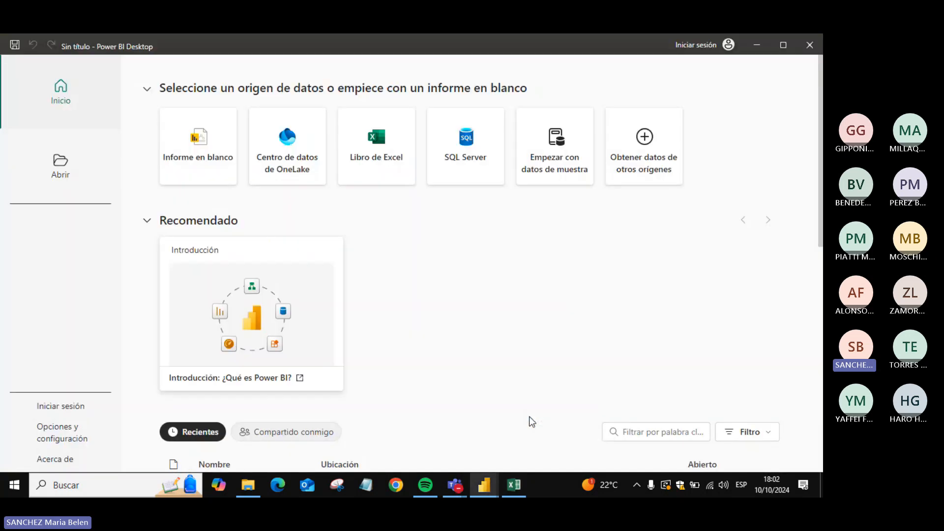
click(209, 160)
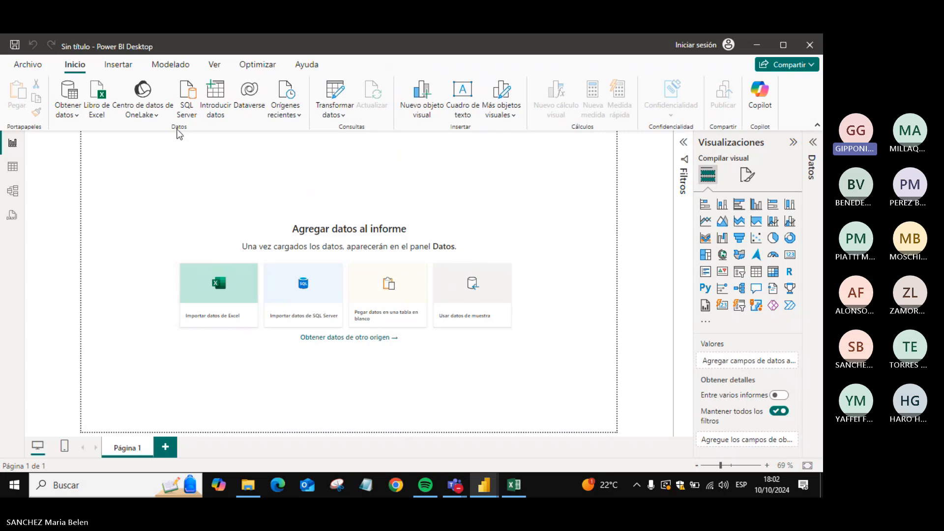
click(101, 109)
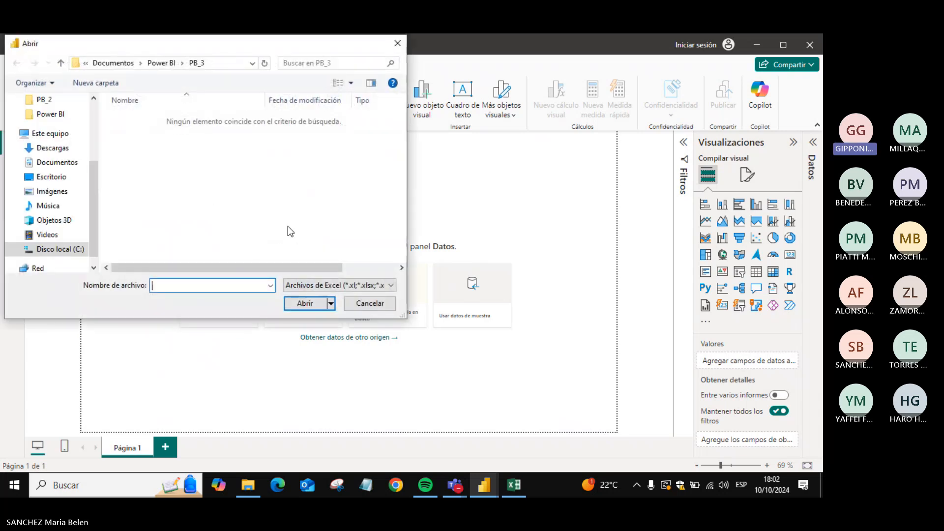
click(158, 64)
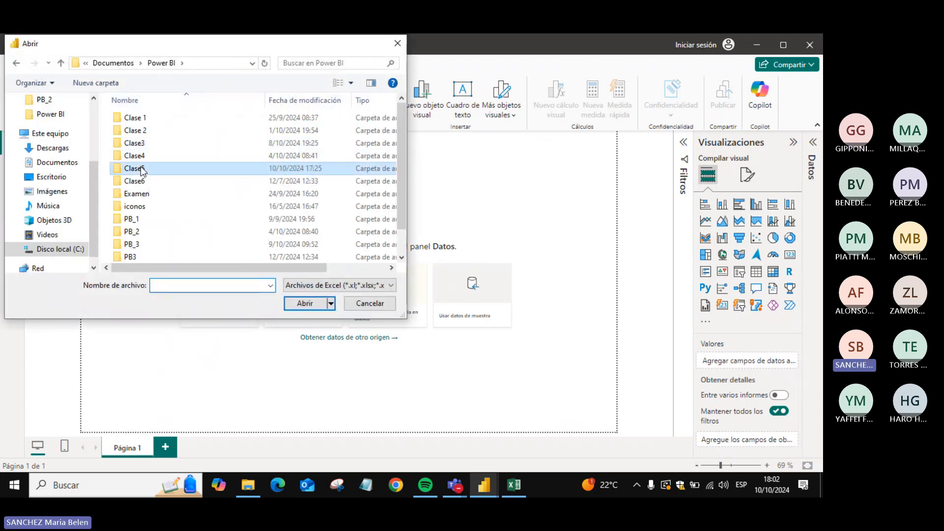
double_click(136, 168)
click(152, 120)
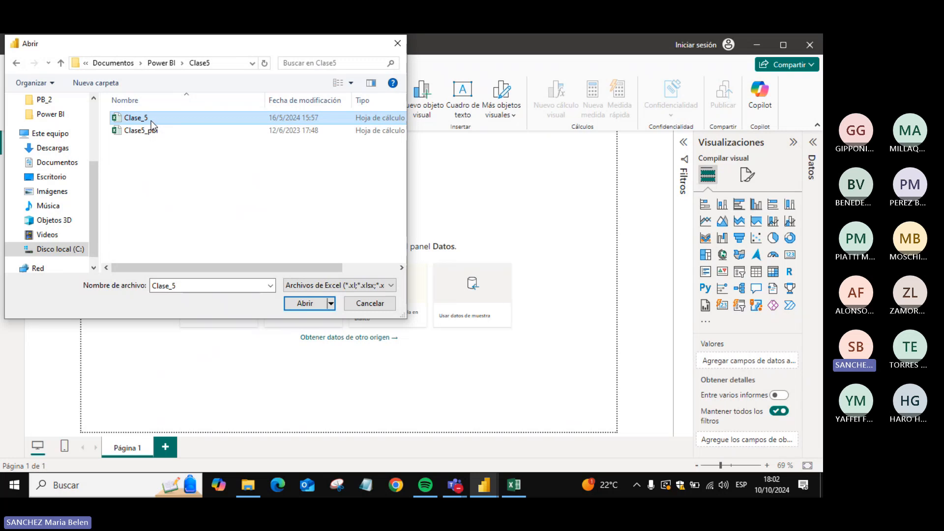
double_click(152, 120)
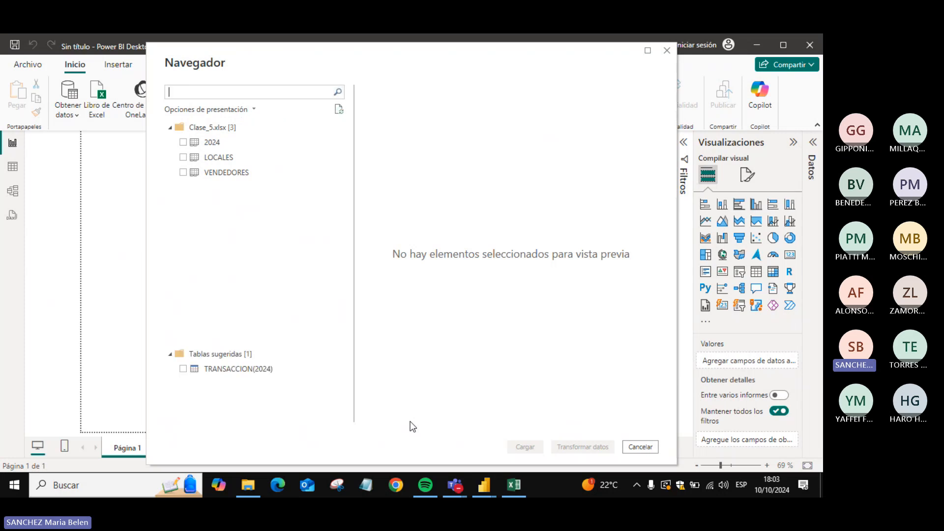
- Select the 2024, LOCALES and VENDEDORES sheets of the Clase_5 workbook for import
click(220, 142)
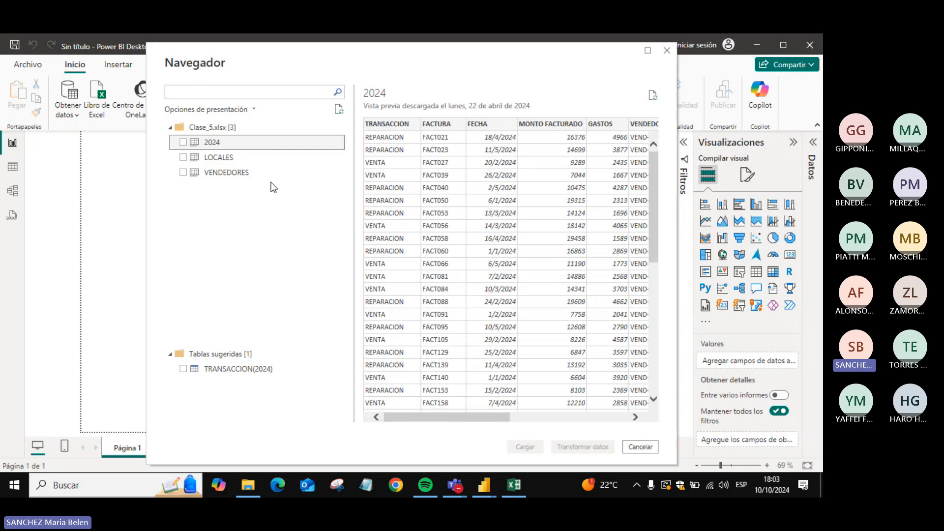
click(183, 142)
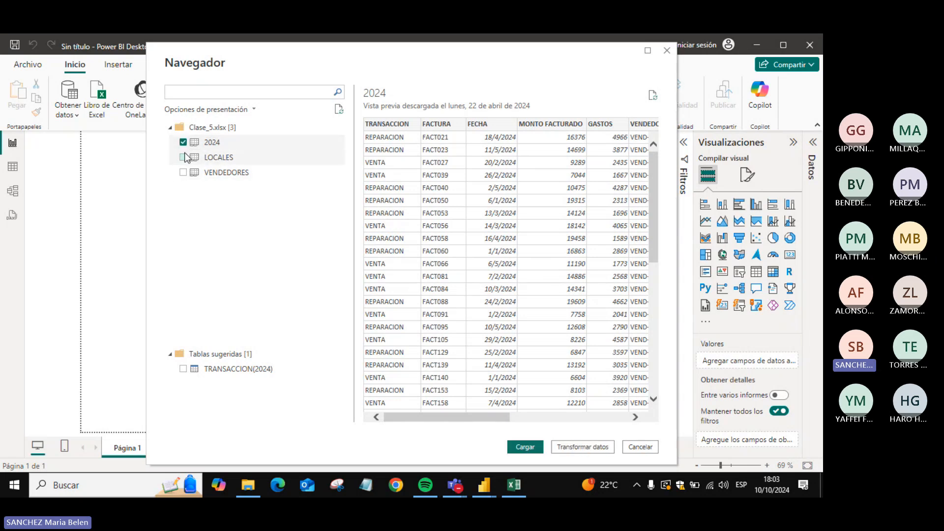
click(182, 158)
click(184, 173)
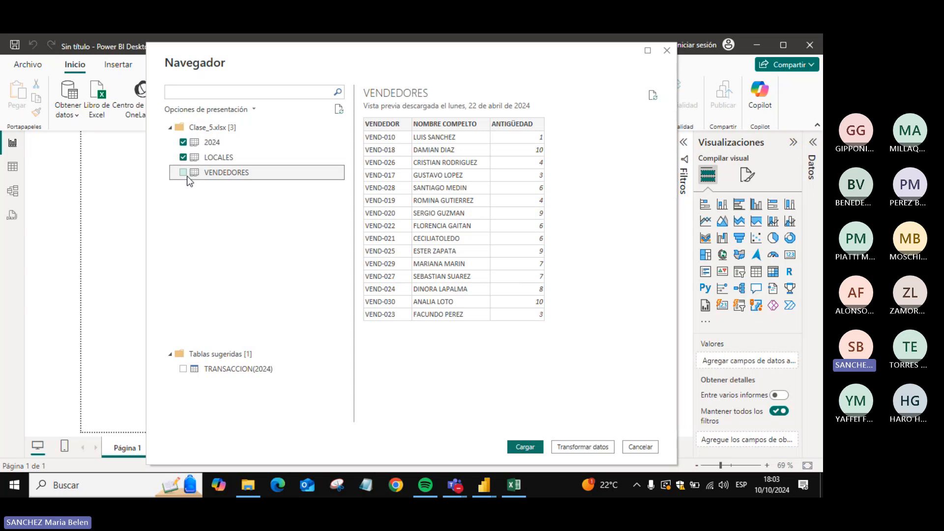
click(186, 175)
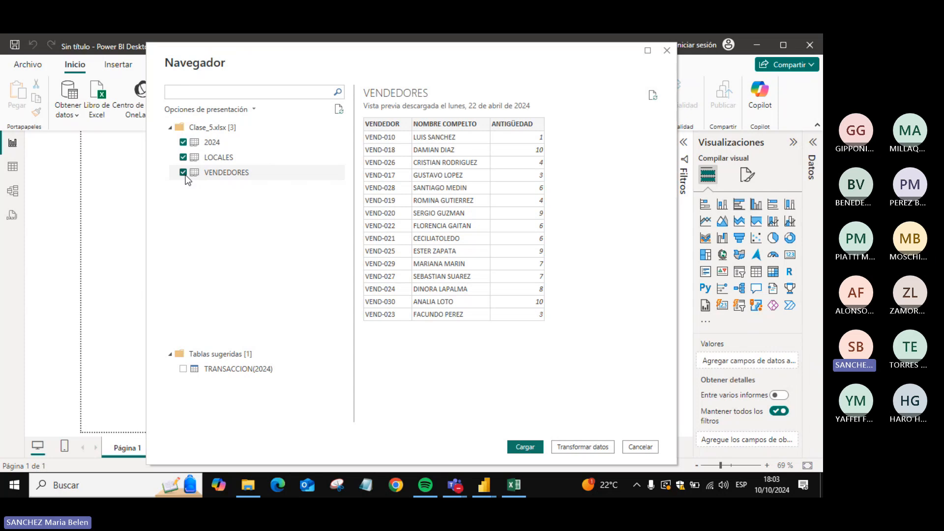
- Preview the 2024, LOCALES and VENDEDORES sheets and open them in the Power Query editor for transformation
click(223, 143)
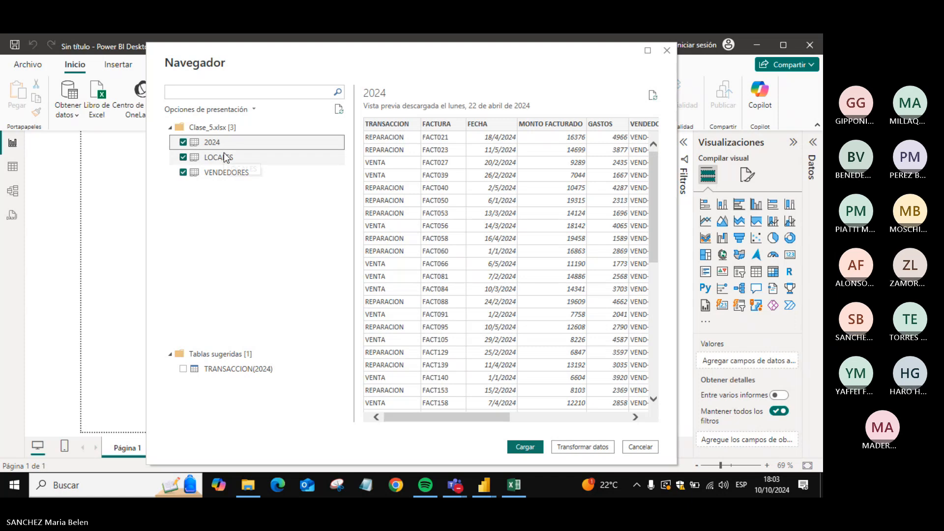
click(224, 155)
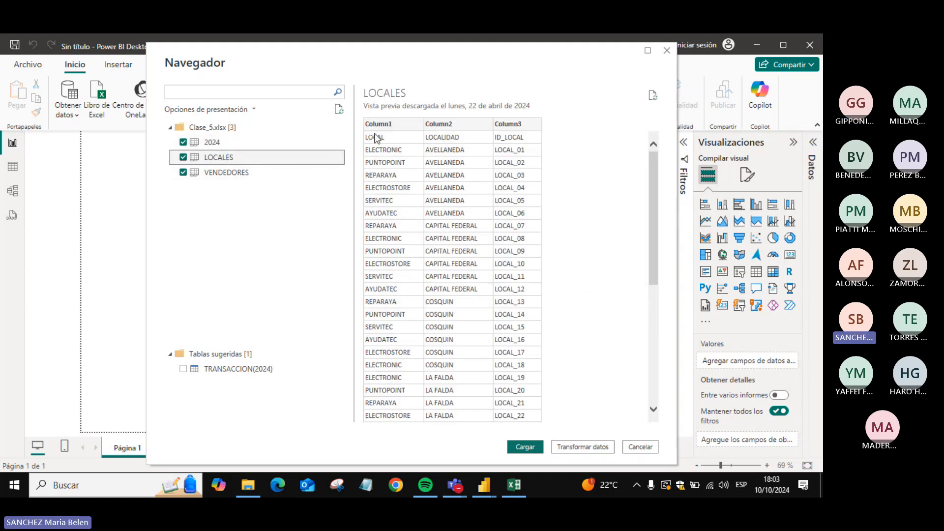
click(240, 173)
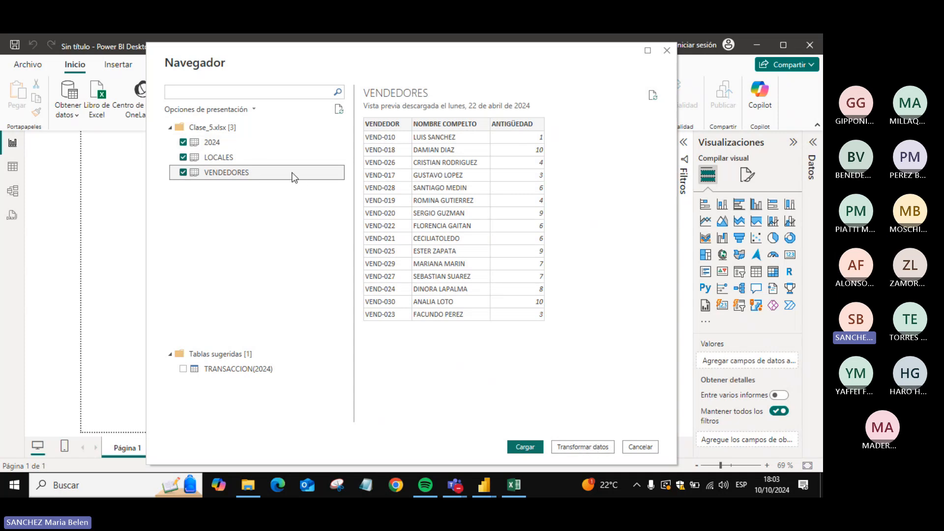
click(580, 445)
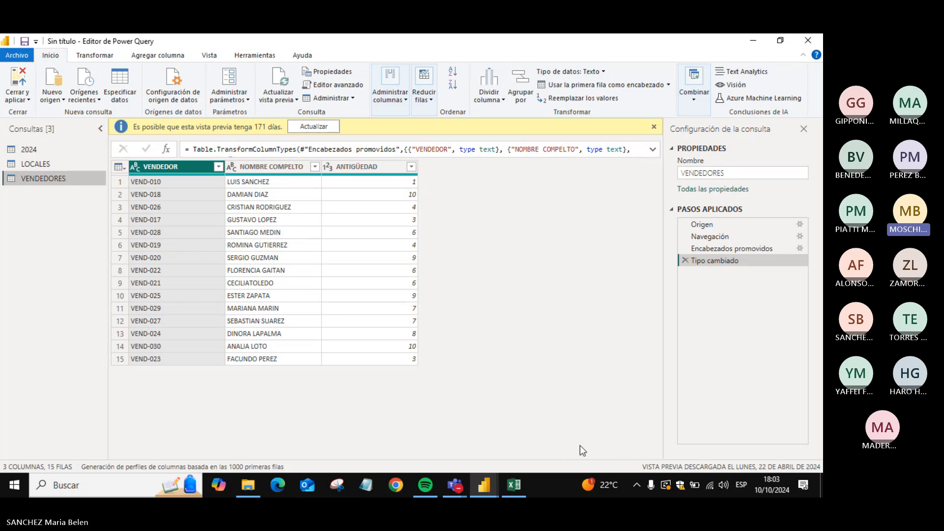
- Dismiss the outdated-preview notices and promote the first row of the LOCALES query to column headers
click(654, 126)
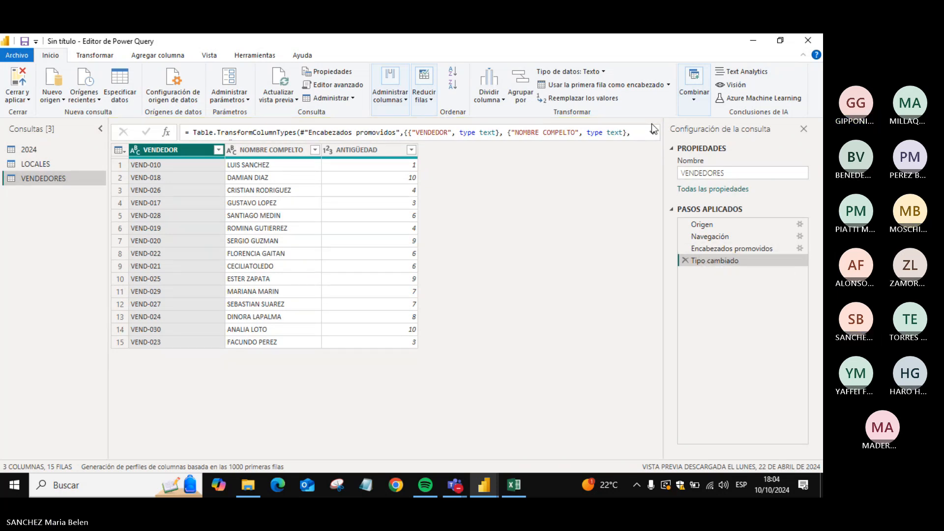
click(57, 168)
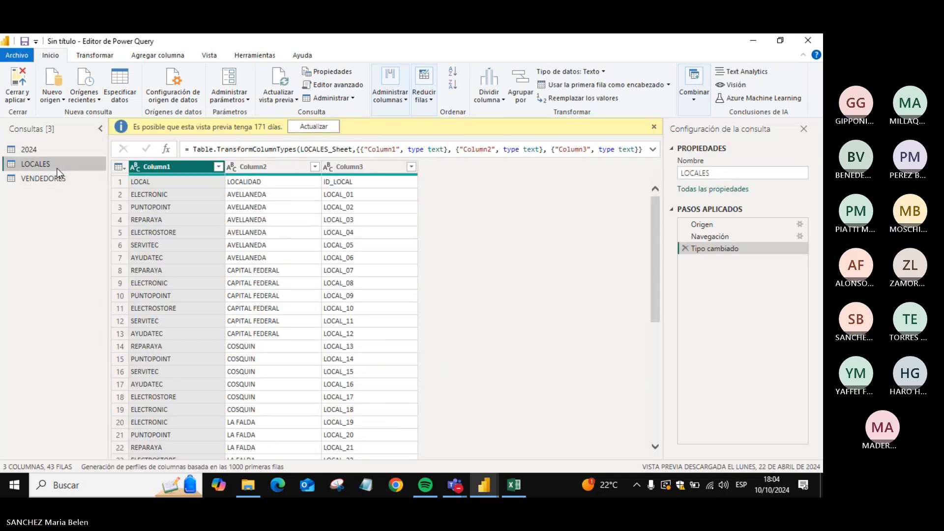
click(648, 122)
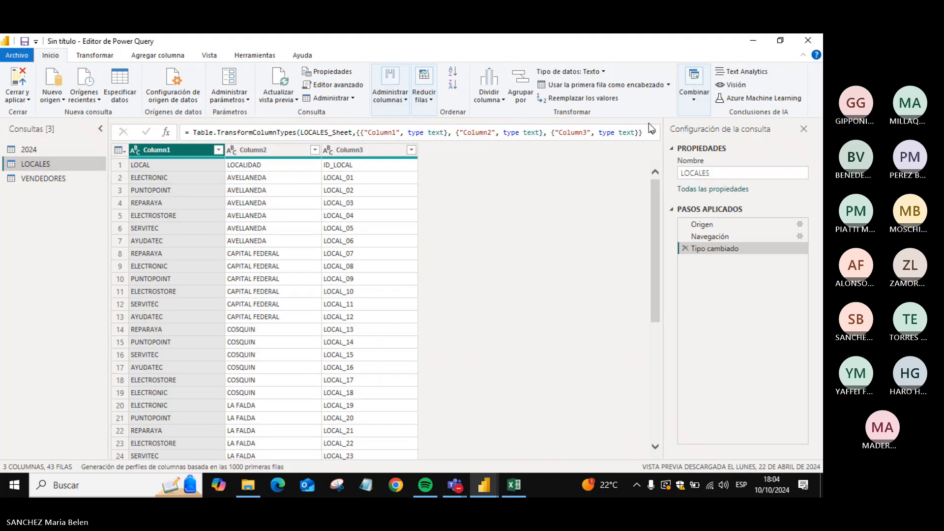
click(616, 87)
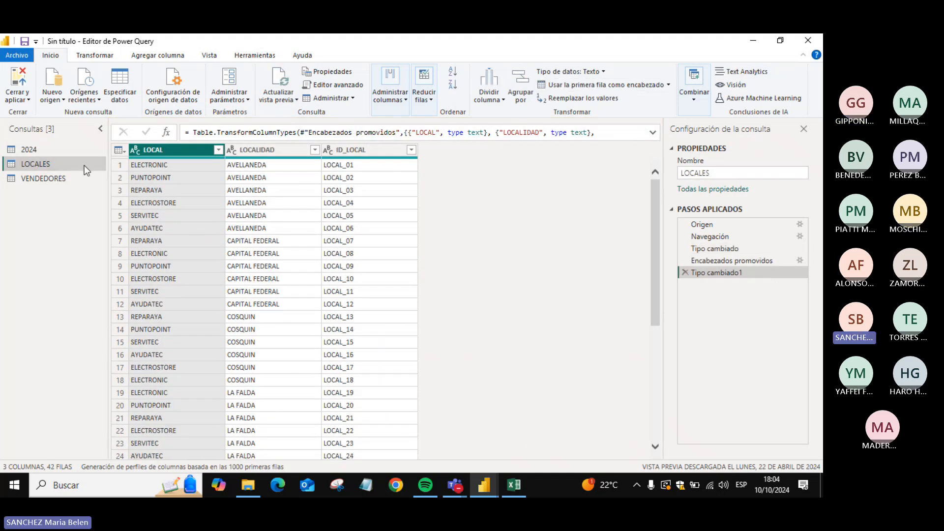
- Remove the empty columns Column8 through Column11 from the 2024 query
click(71, 149)
drag(356, 457, 635, 443)
double_click(329, 169)
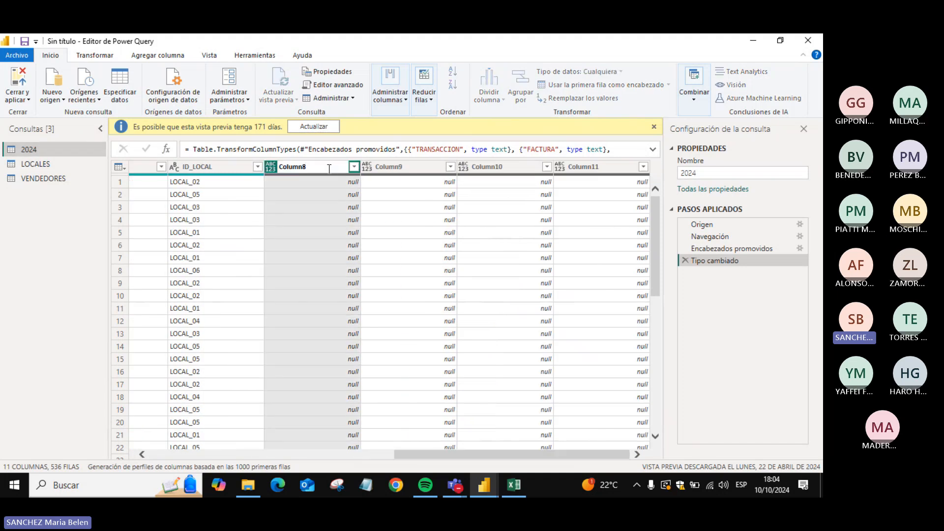
key(Escape)
key(ctrl+shift+Right)
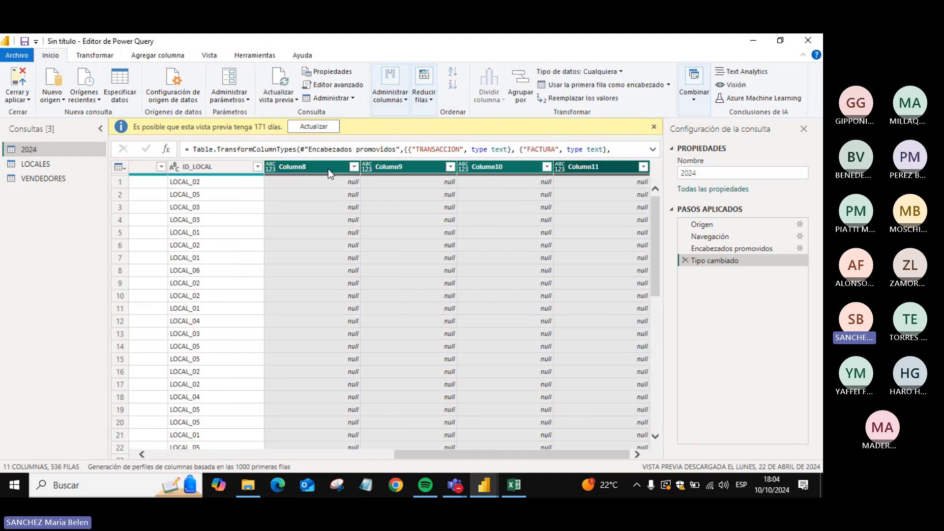
right_click(328, 169)
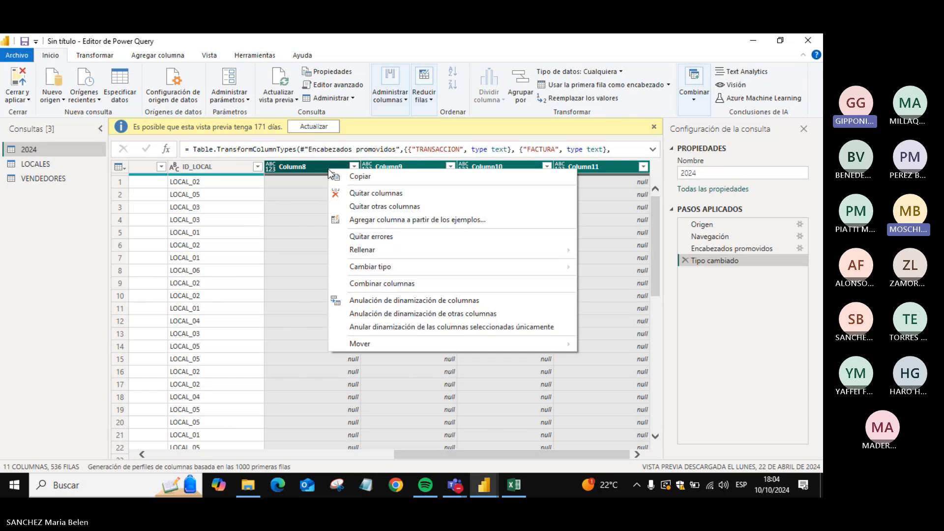
click(350, 193)
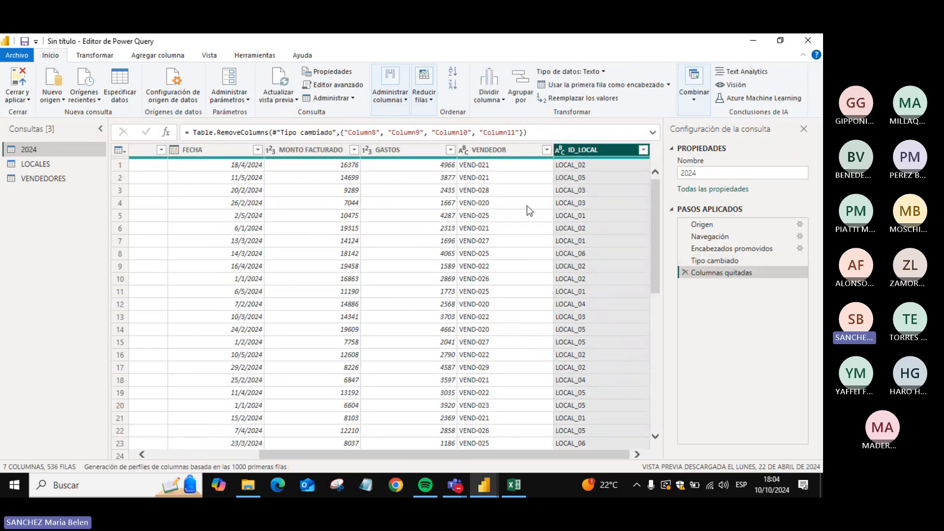
drag(352, 458, 209, 453)
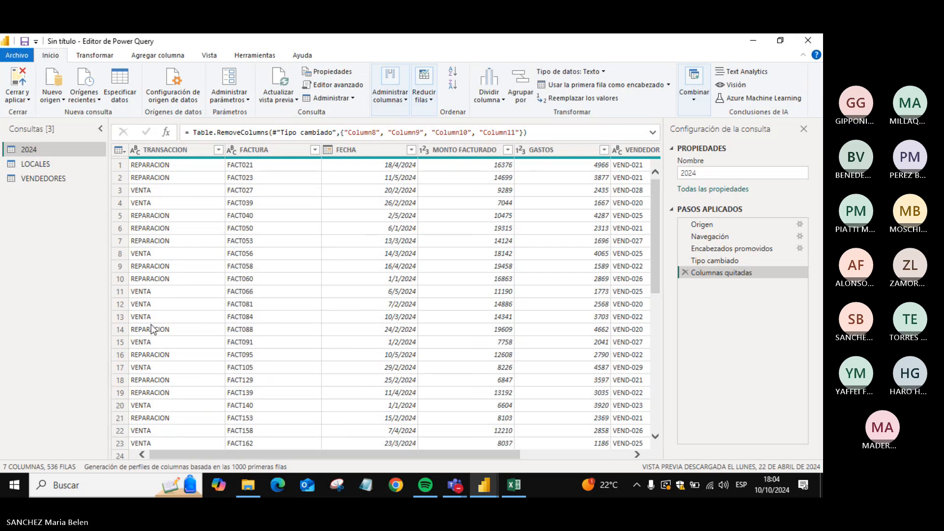
- Review the LOCALES and VENDEDORES queries, and close Power Query applying the changes to the report
click(91, 165)
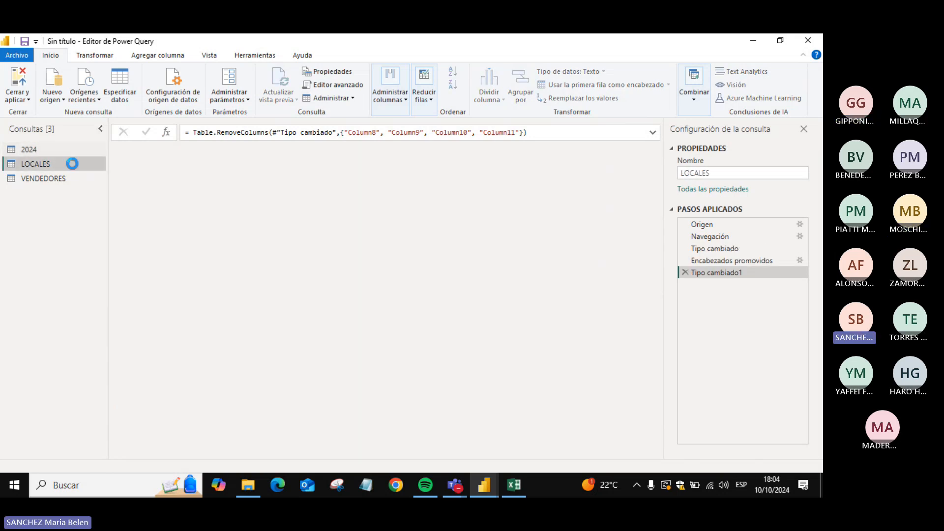
click(66, 174)
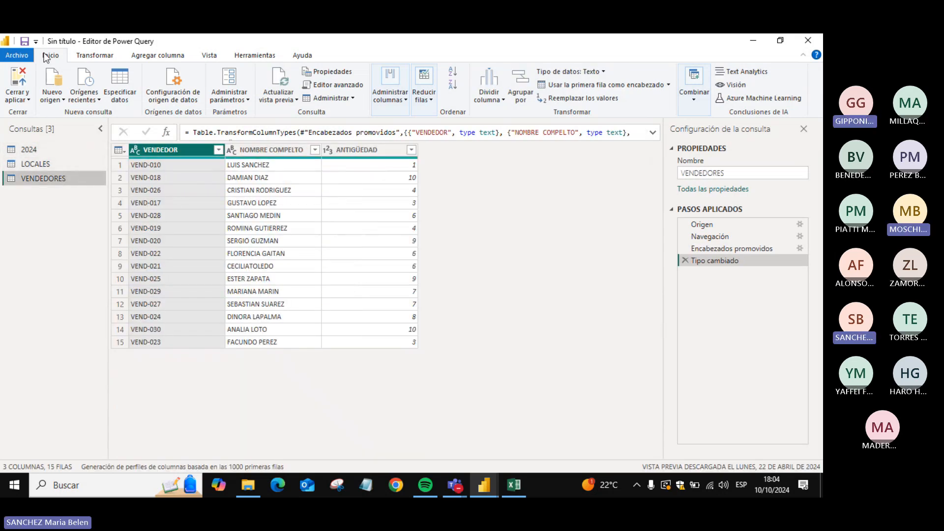
click(27, 99)
click(27, 112)
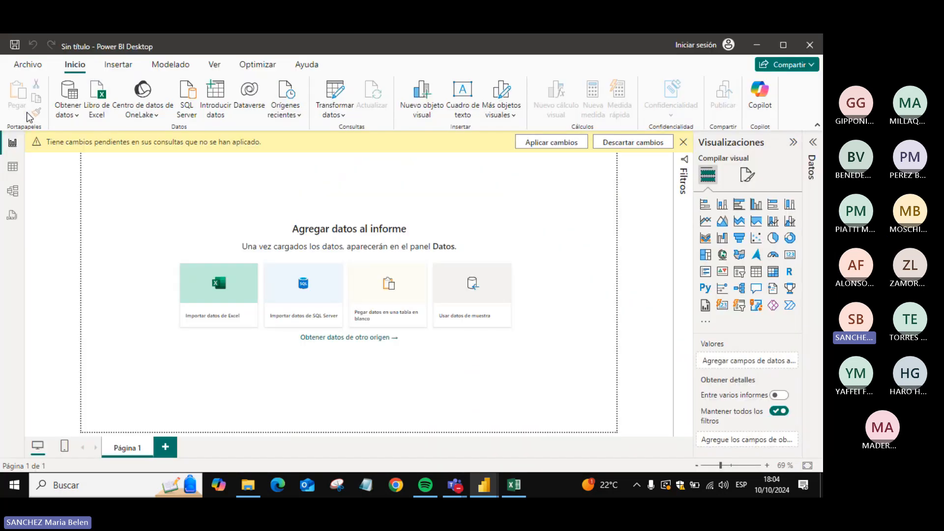
key(alt+Tab)
key(alt+Tab)
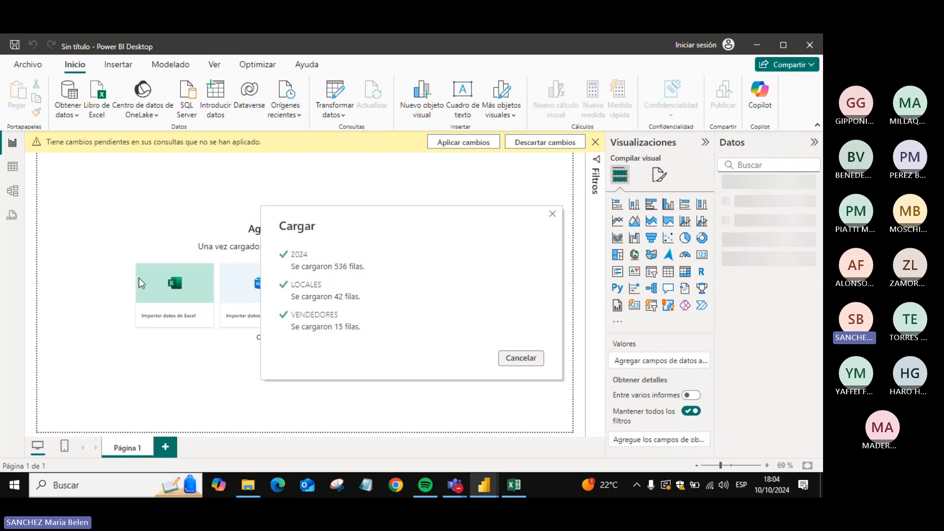
- Show the data model, collapse the properties pane and arrange the tables with 2024 between LOCALES and VENDEDORES
click(15, 191)
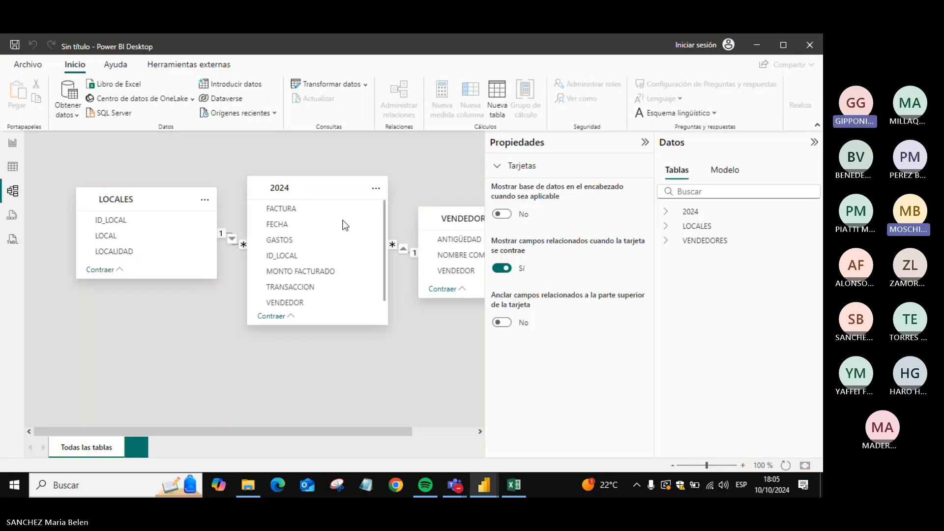
click(644, 143)
drag(482, 214, 517, 182)
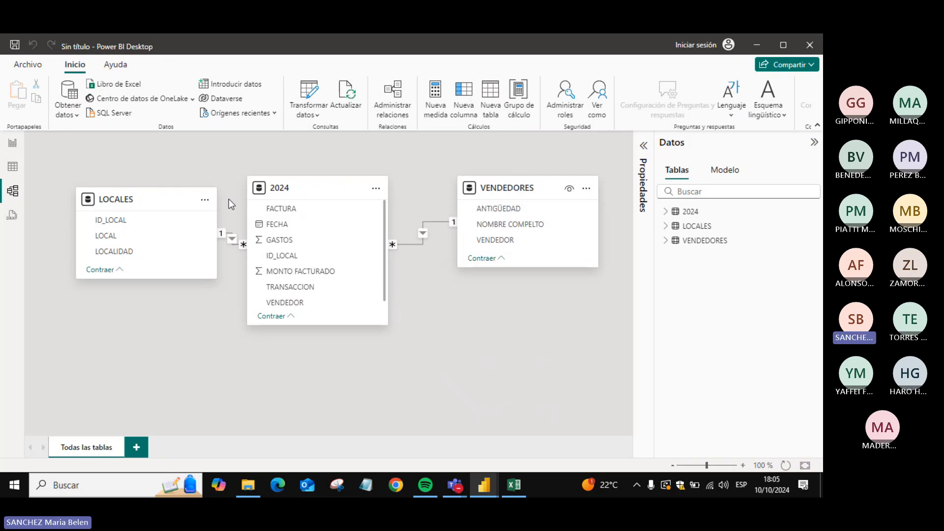
drag(120, 196, 114, 190)
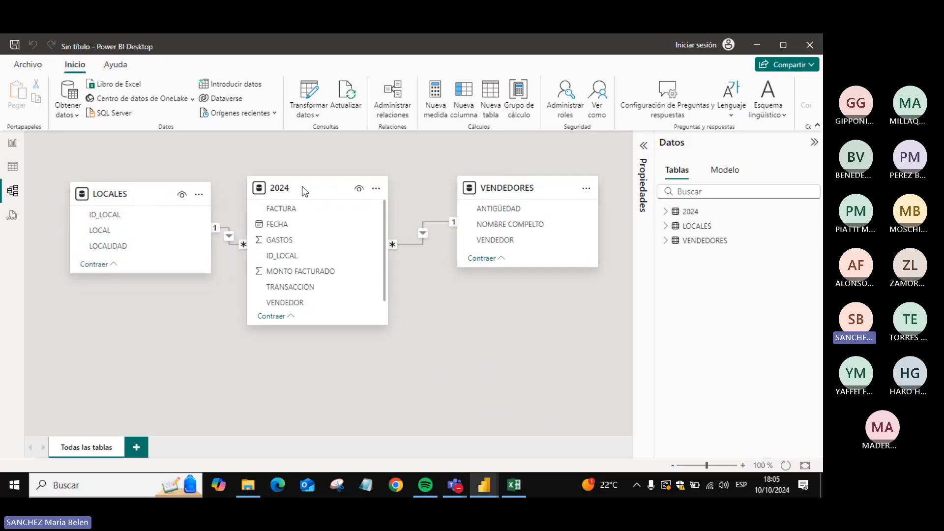
drag(317, 181, 329, 181)
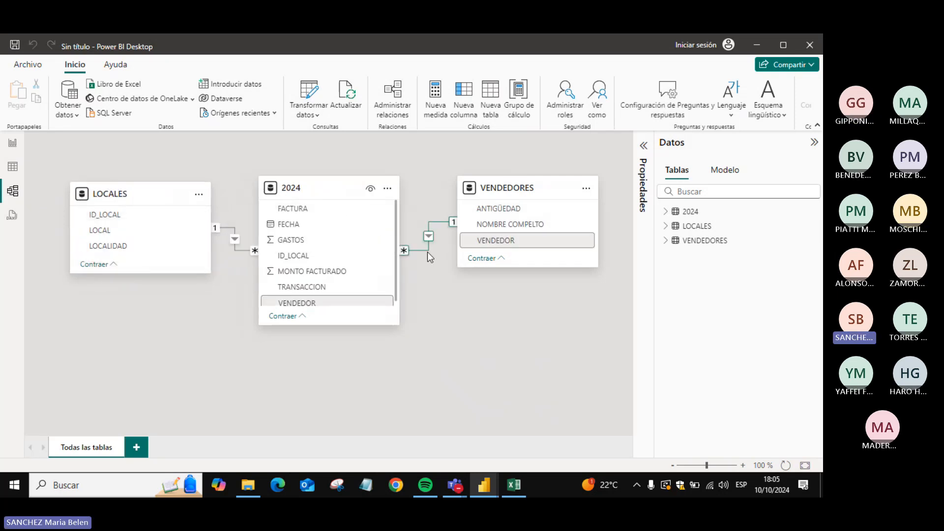
- Hide the VENDEDOR and ID_LOCAL fields of the 2024 table from report view, and return to the report canvas
click(375, 305)
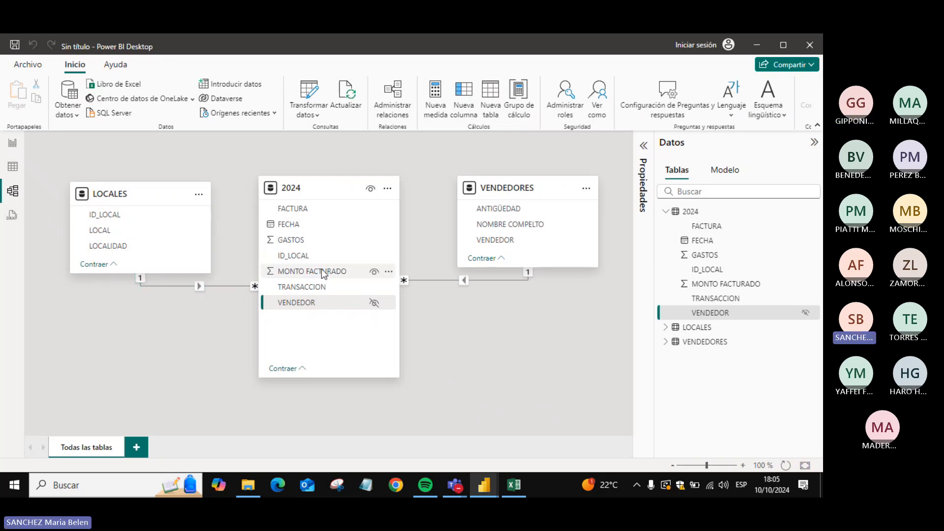
click(372, 263)
click(374, 257)
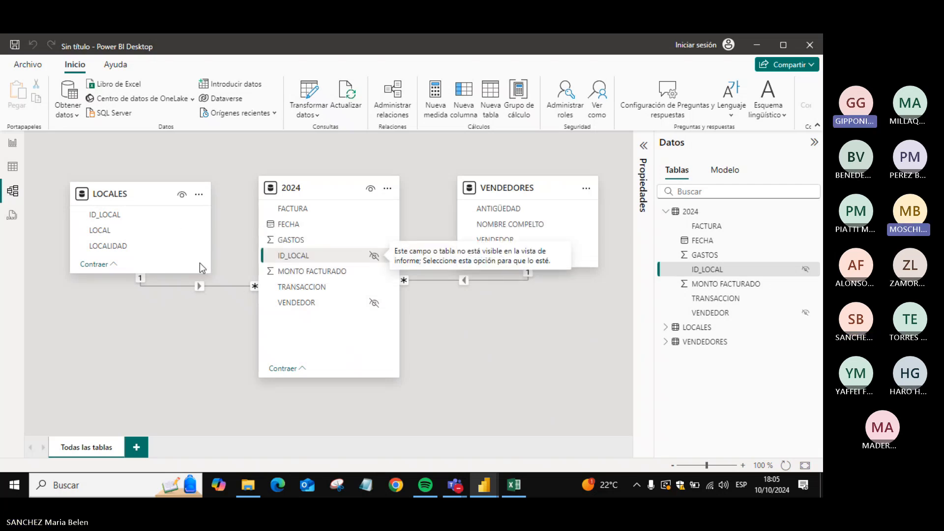
click(12, 144)
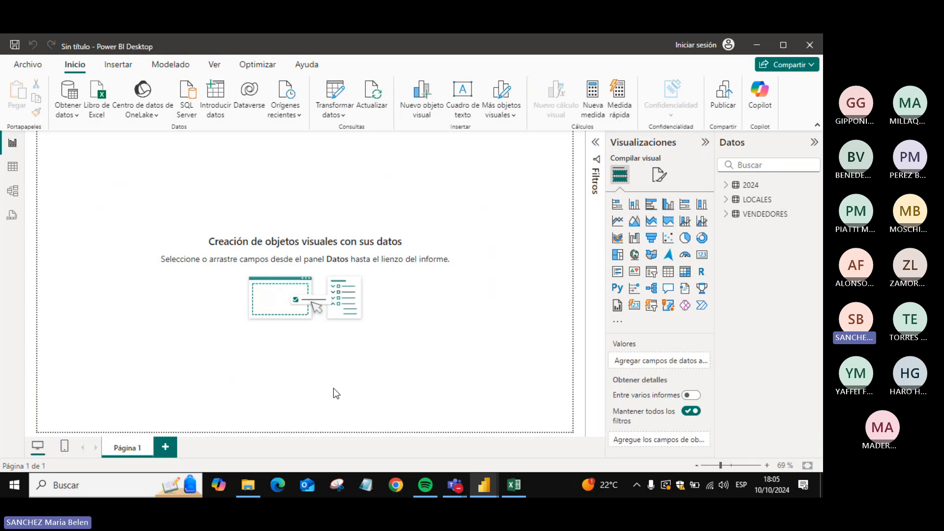
- Switch to the Teams meeting window
key(alt+Tab)
key(alt+Tab)
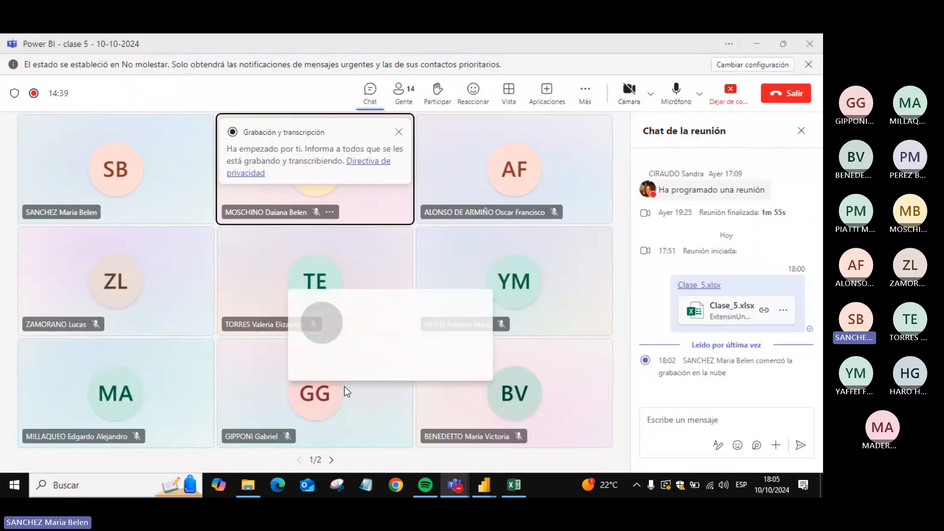
- Switch back to Power BI Desktop and format the FECHA column of the 2024 table as 14/3/2001 (d/m/yyyy)
key(alt+Tab)
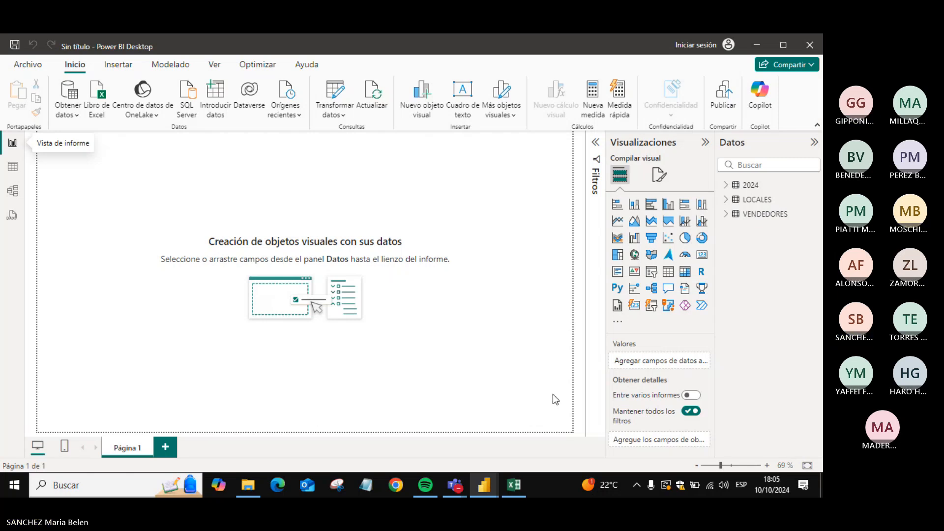
click(754, 202)
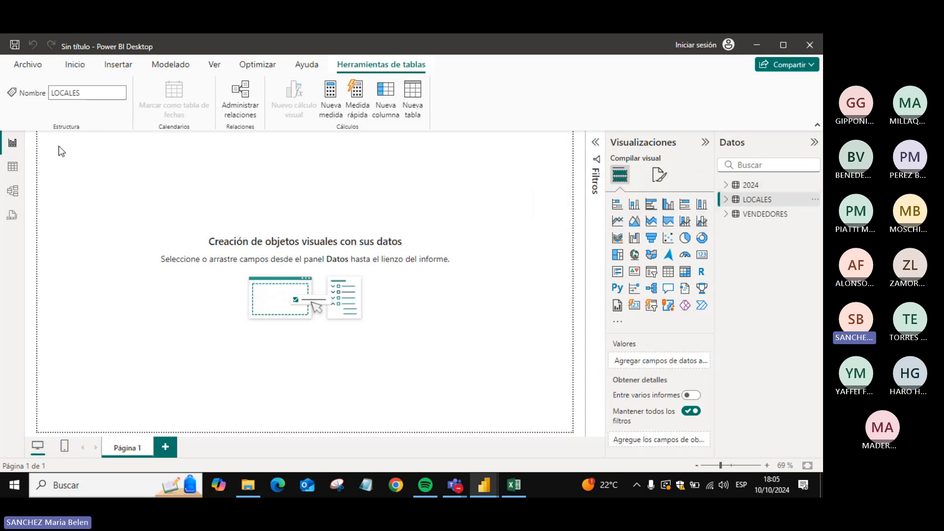
click(7, 170)
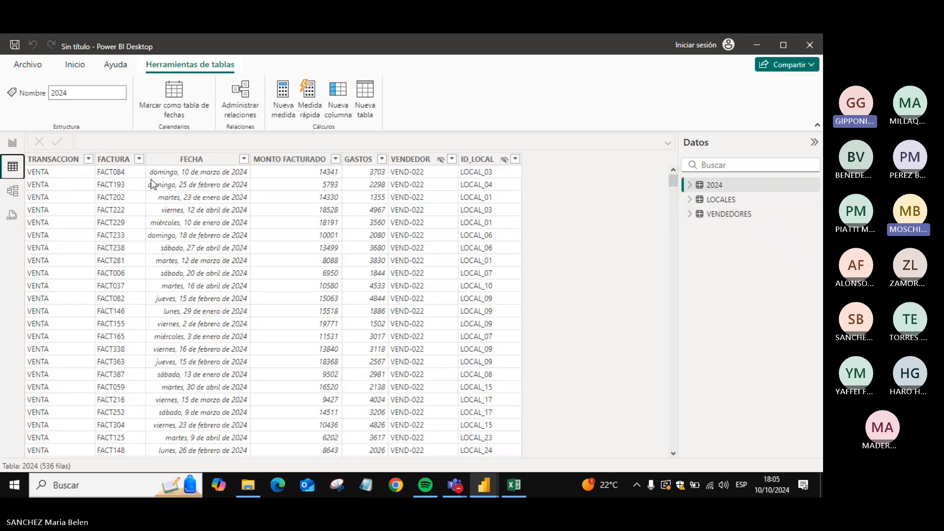
click(164, 160)
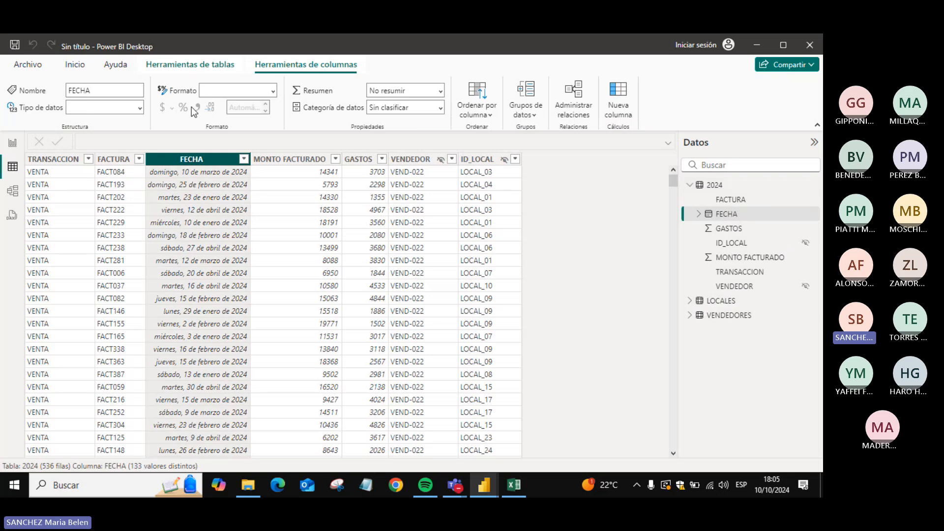
click(271, 94)
click(271, 94)
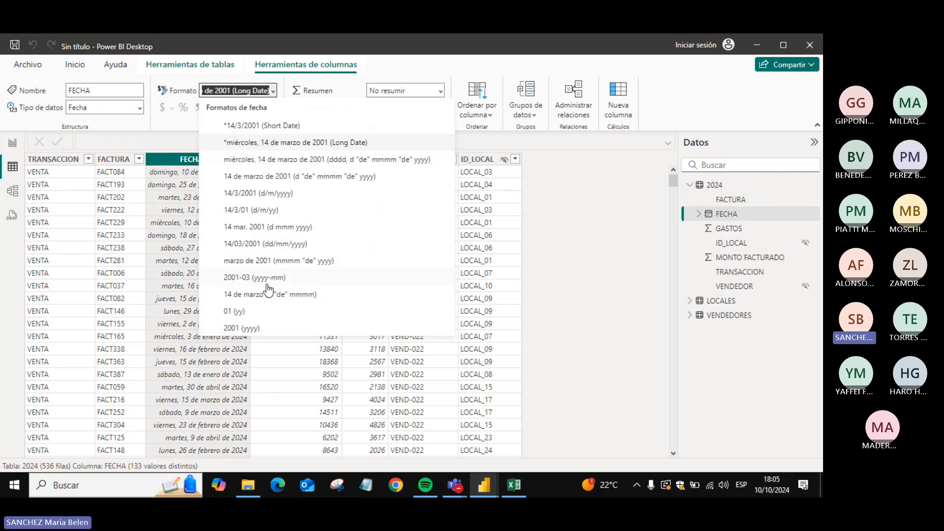
click(256, 195)
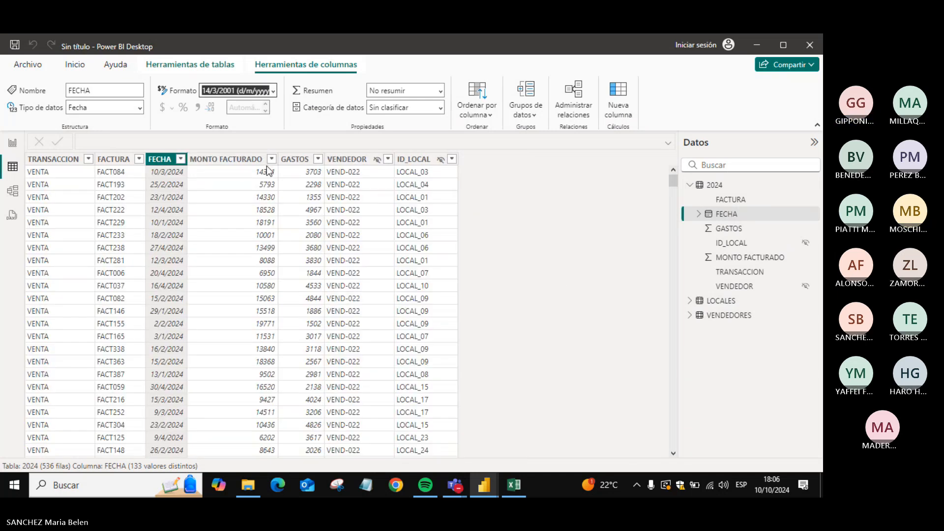
- Format the MONTO FACTURADO and GASTOS columns of the 2024 table as currency
click(229, 159)
click(162, 110)
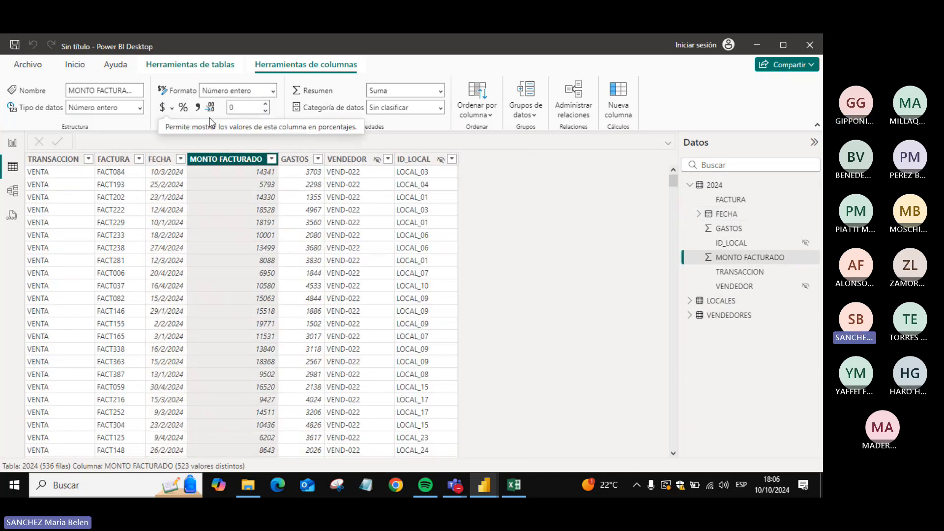
click(294, 159)
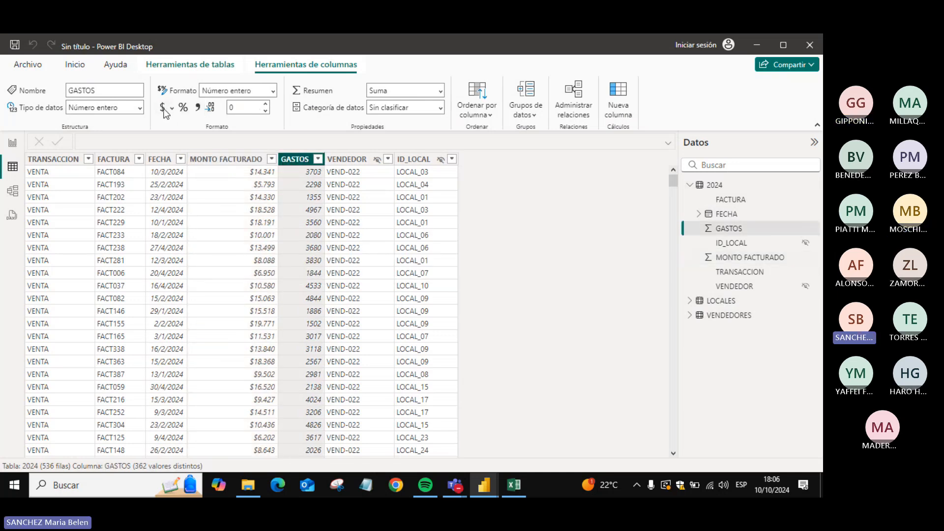
click(163, 109)
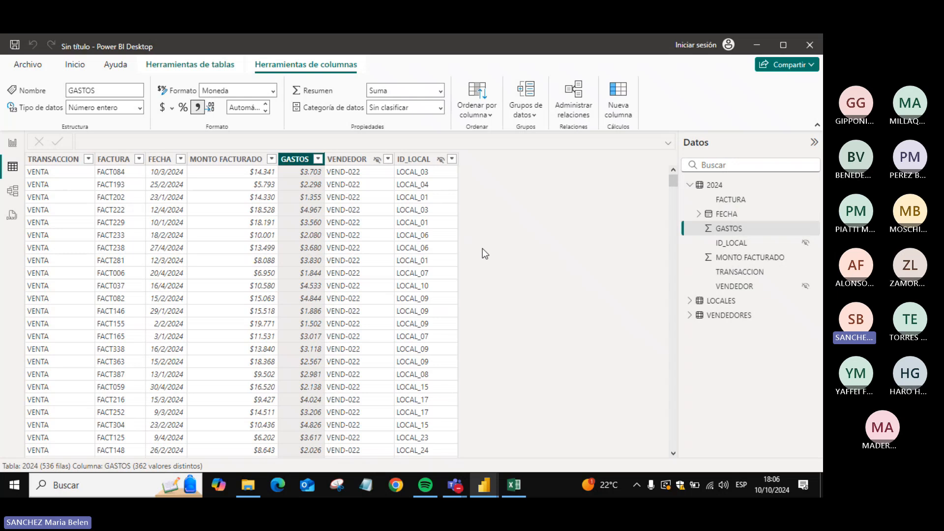
- Add a calculated column named GANANCIAS to the 2024 table, starting its formula with '2024'[MONTO FACTURADO]
click(720, 187)
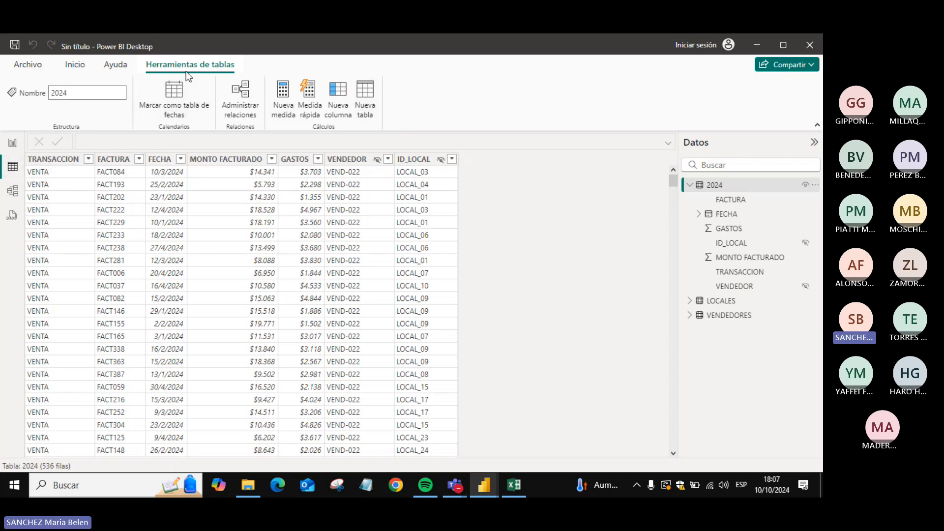
click(334, 100)
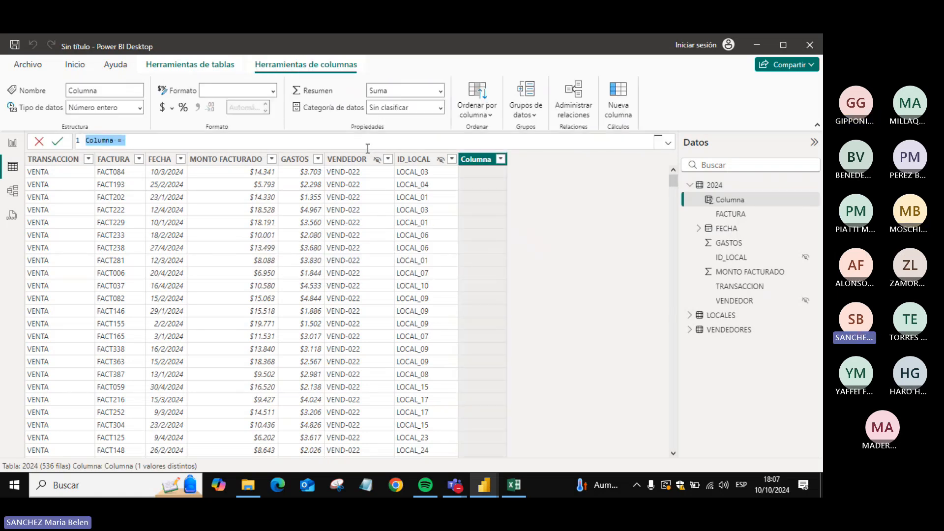
double_click(107, 141)
text(GANANCIAS = )
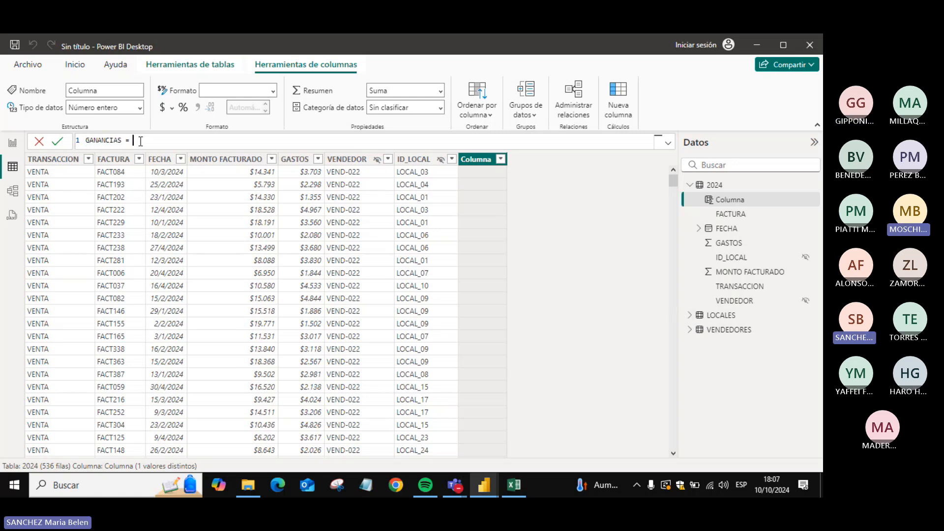
text('2024'[MONTO FACTURADO])
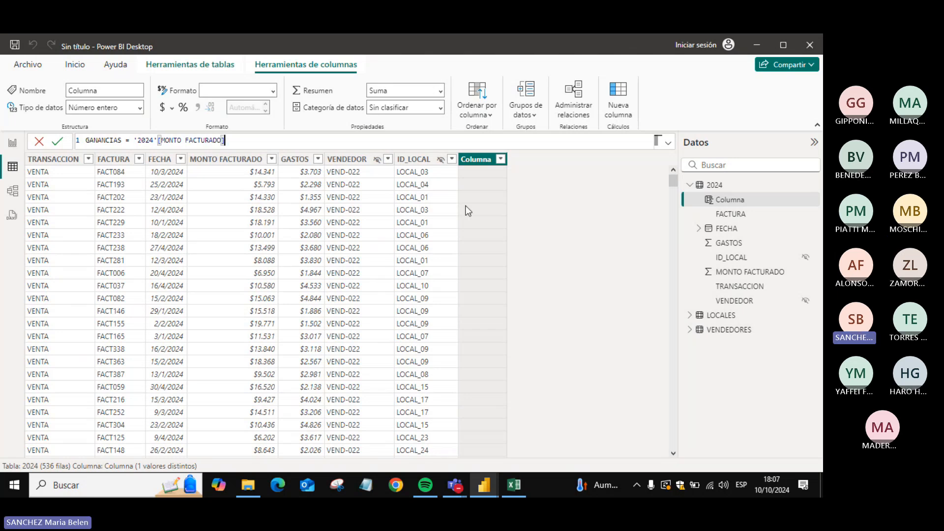
- Remove the MONTO FACTURADO reference from the GANANCIAS formula and insert it again from the suggestions for MONT
key(BackSpace)
key(BackSpace)
key(BackSpace)
key(BackSpace)
key(BackSpace)
key(BackSpace)
key(BackSpace)
key(BackSpace)
key(BackSpace)
key(BackSpace)
key(BackSpace)
key(BackSpace)
key(BackSpace)
key(BackSpace)
key(BackSpace)
key(BackSpace)
key(BackSpace)
key(BackSpace)
key(BackSpace)
key(BackSpace)
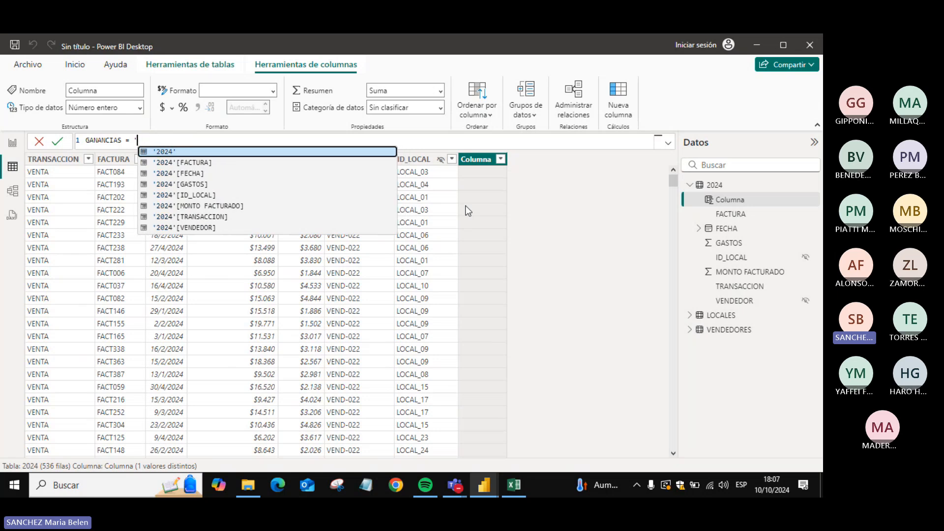
key(BackSpace)
text(MONT)
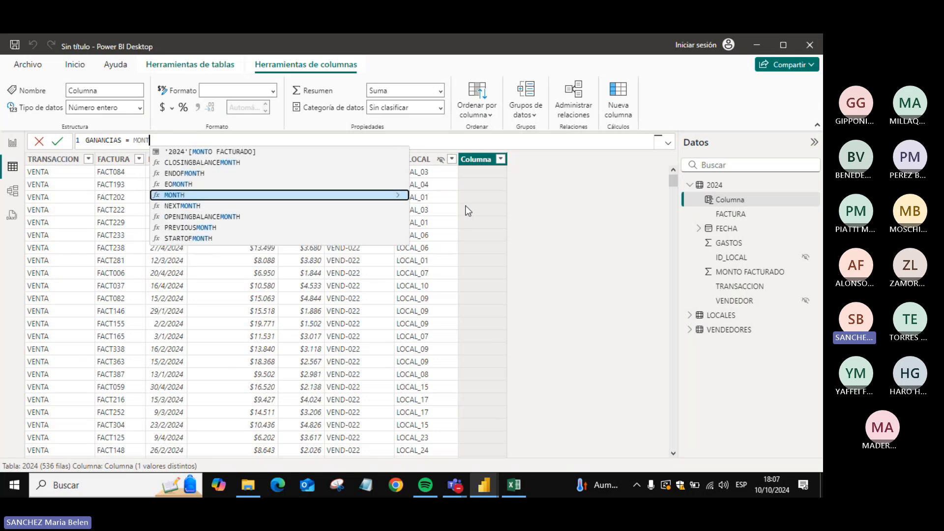
key(Up)
key(Up)
key(Up)
key(Up)
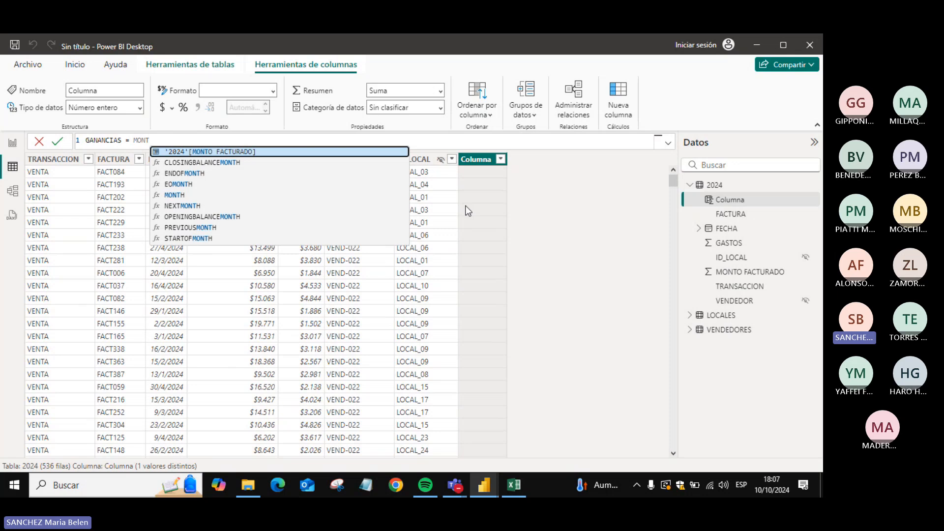
key(Tab)
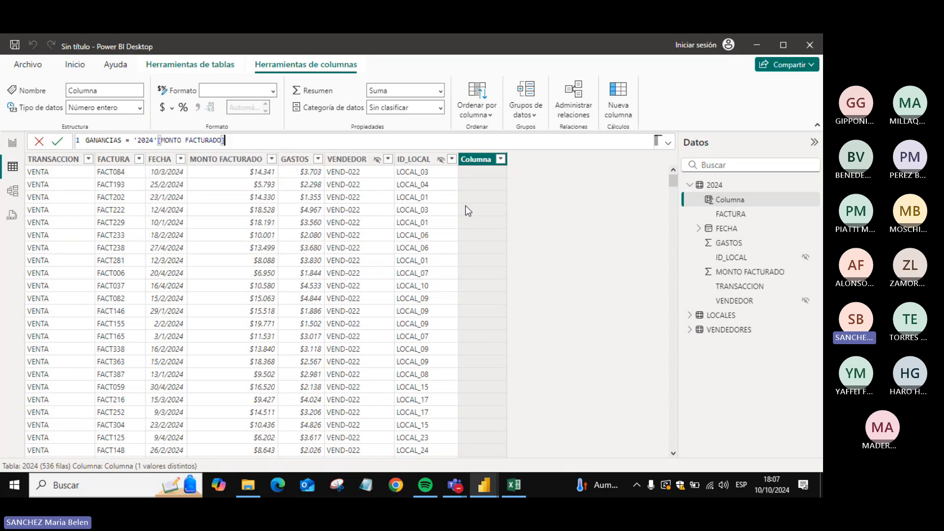
key(alt+Tab)
key(alt+Tab)
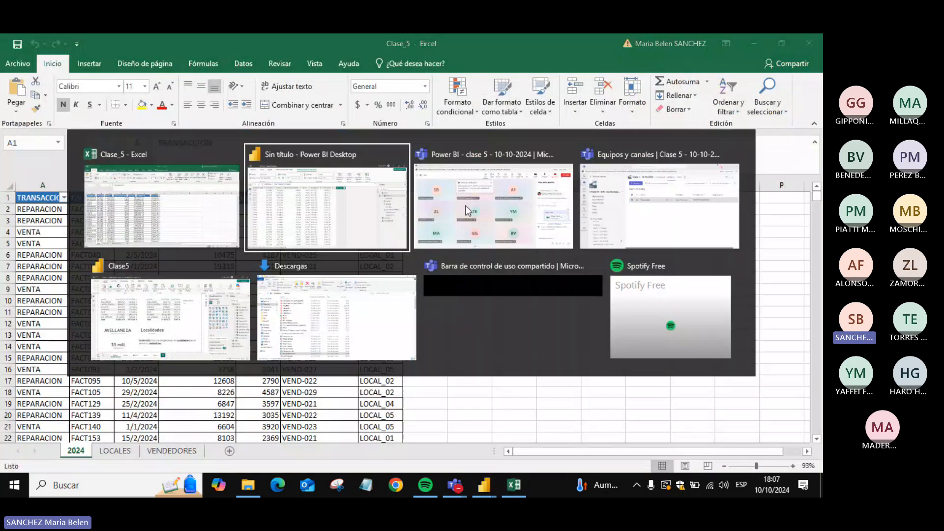
click(466, 206)
key(alt+Tab)
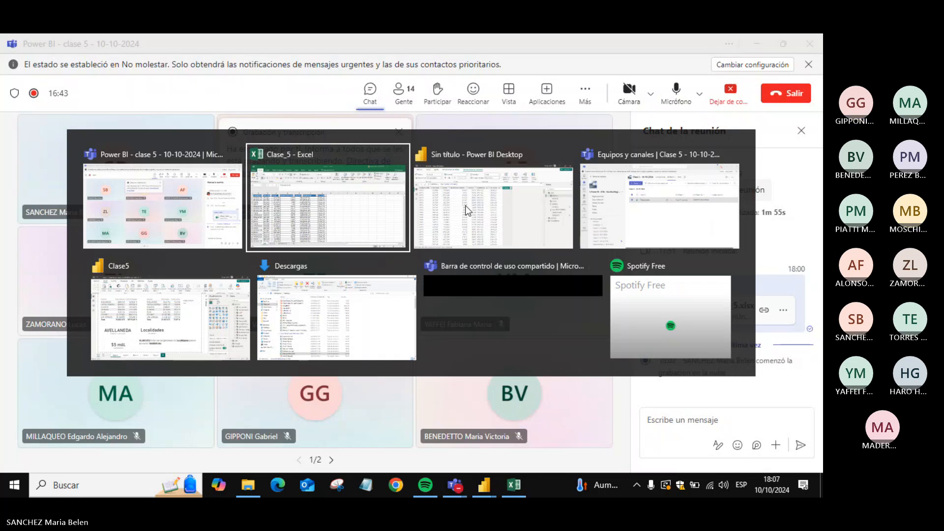
click(467, 208)
- Complete the GANANCIAS formula by subtracting '2024'[GASTOS], and format the column as currency
text(-)
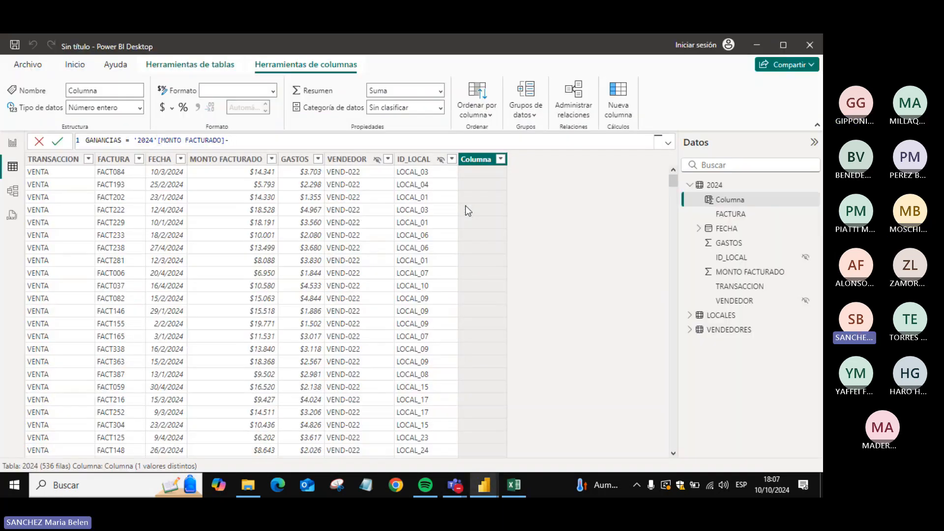
text(gast)
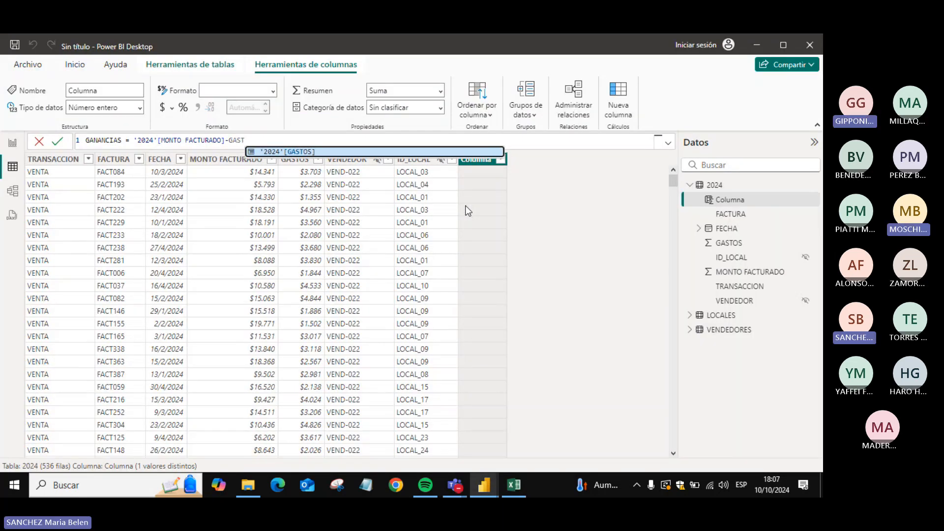
key(Tab)
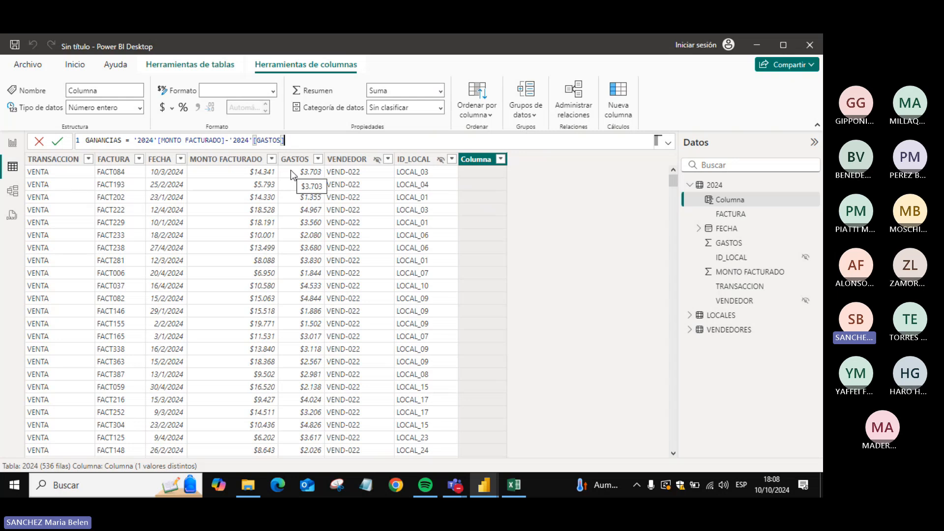
key(Return)
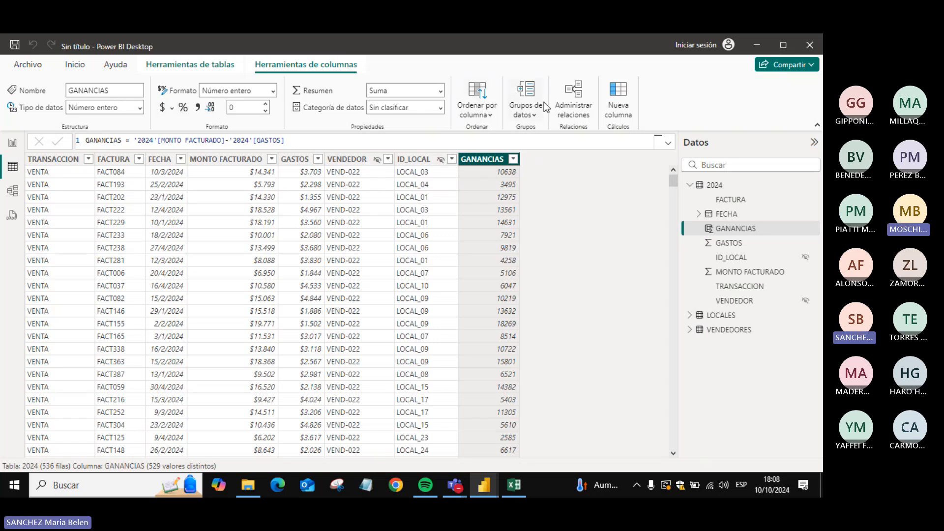
click(163, 108)
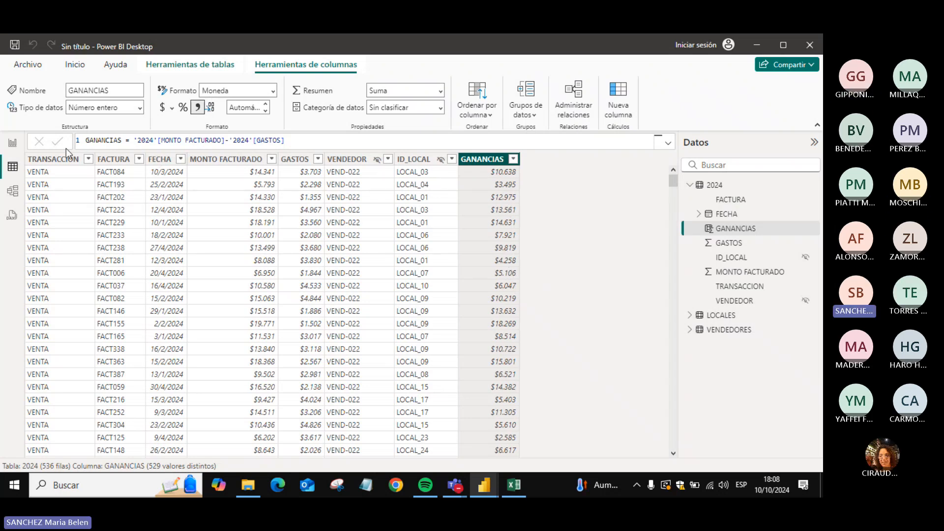
- Insert a table visual on the report page listing LOCALIDAD from the LOCALES table, and enlarge it
click(13, 143)
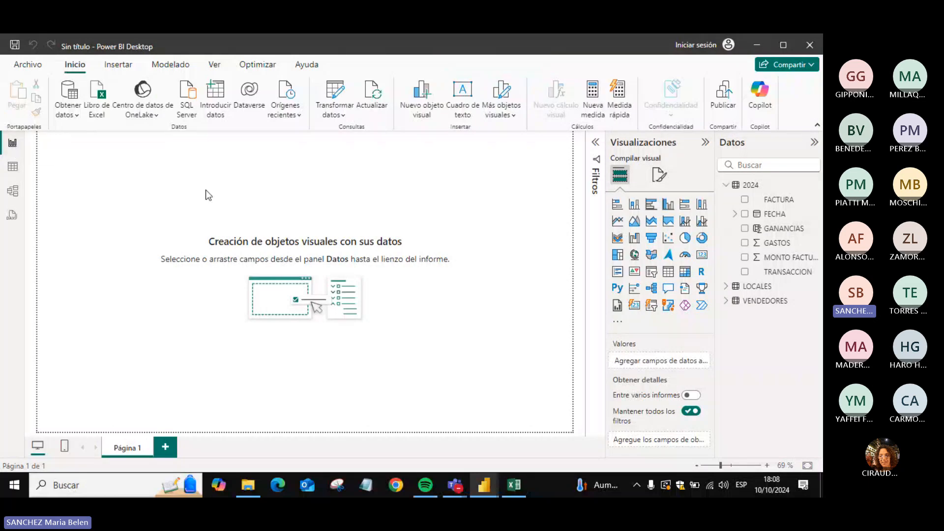
click(670, 274)
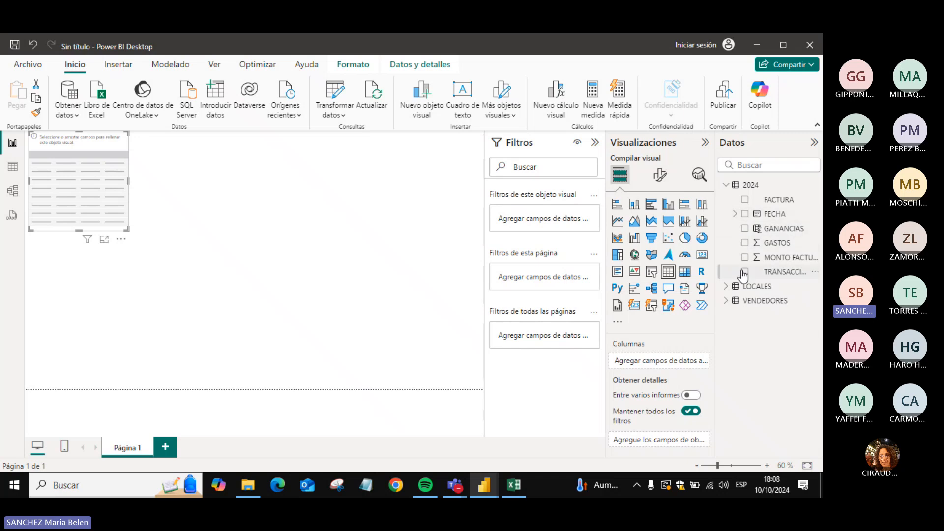
click(726, 287)
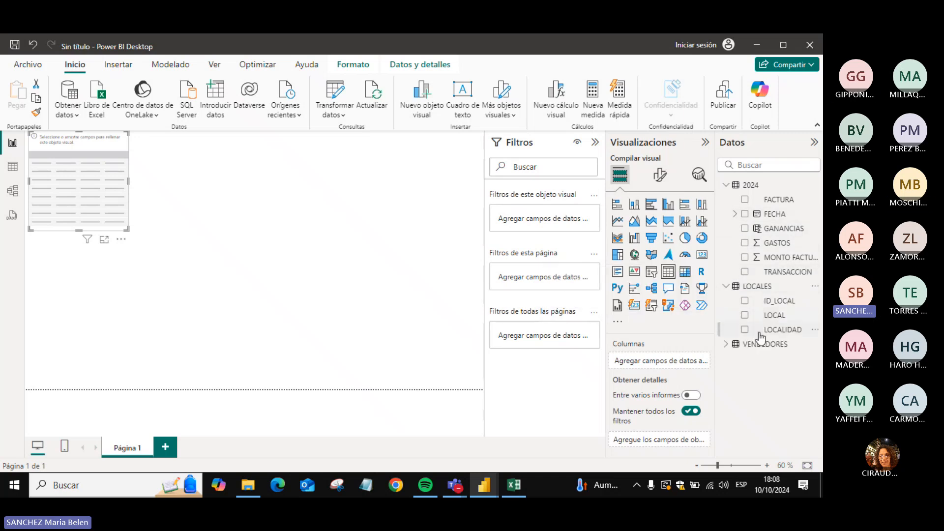
click(746, 330)
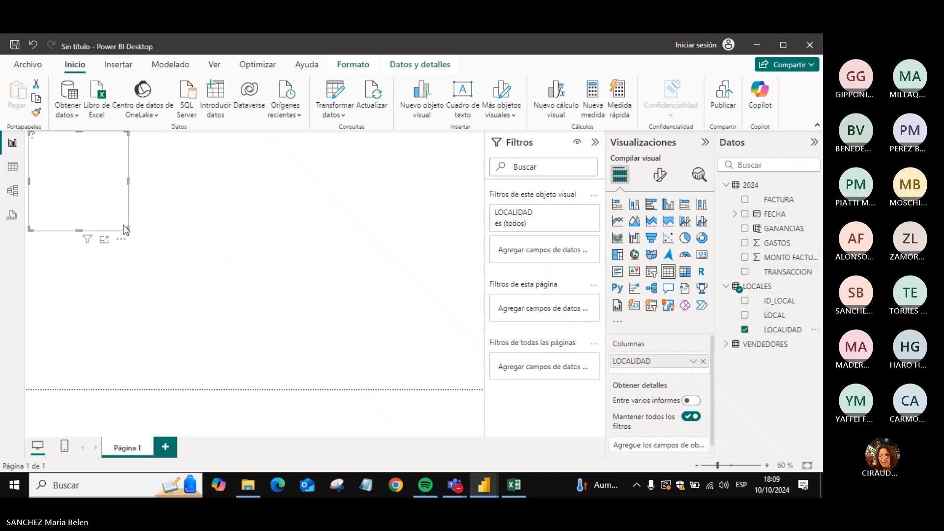
drag(130, 231, 180, 250)
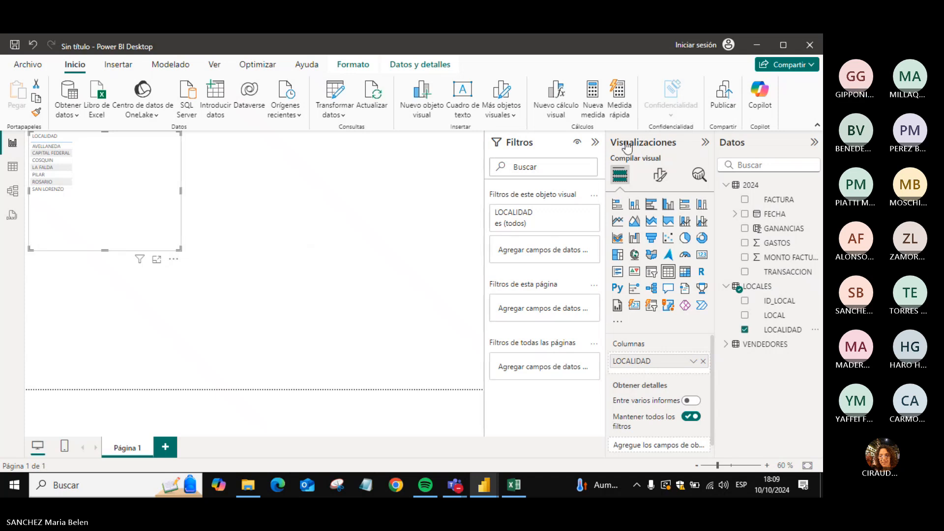
- Set the font size of the table visual's values to 16
click(659, 174)
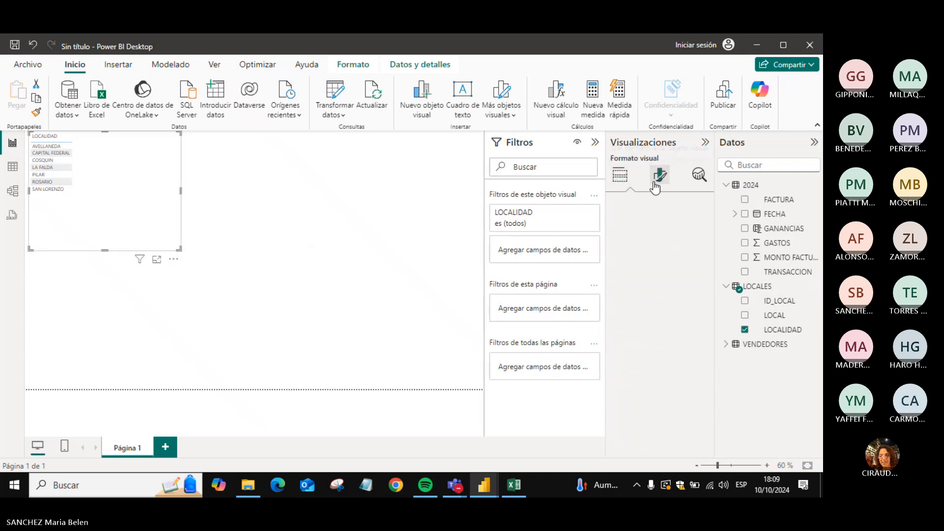
click(700, 378)
click(700, 378)
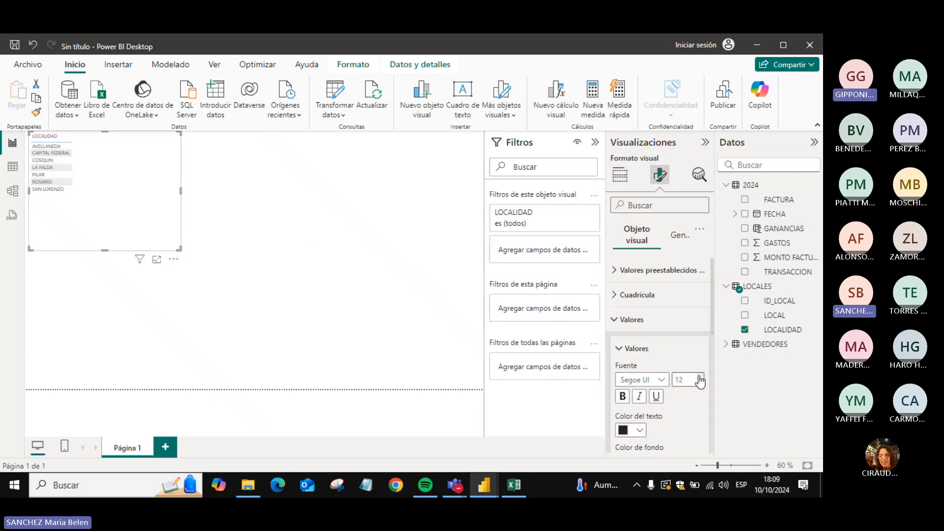
click(700, 377)
click(700, 378)
click(700, 378)
click(700, 378)
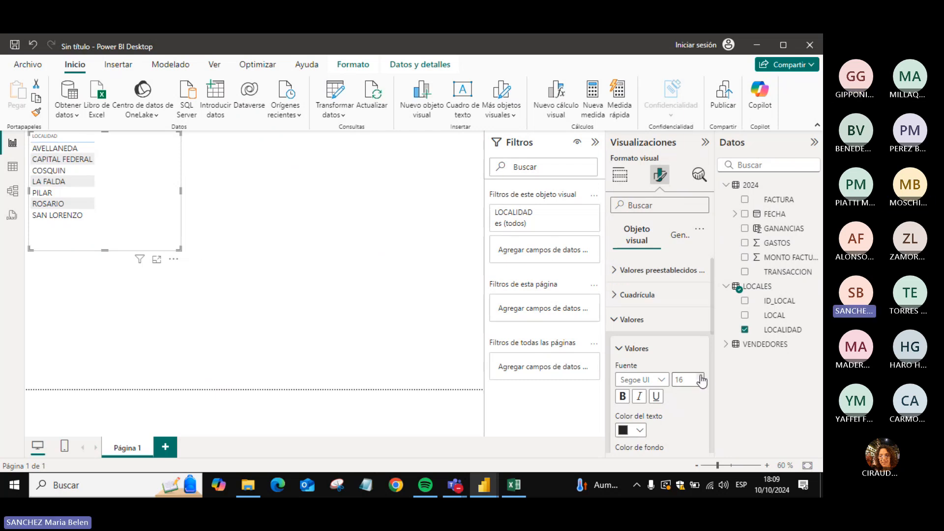
- Add GANANCIAS to the table visual of localities, and go back to the data of the 2024 table
click(745, 229)
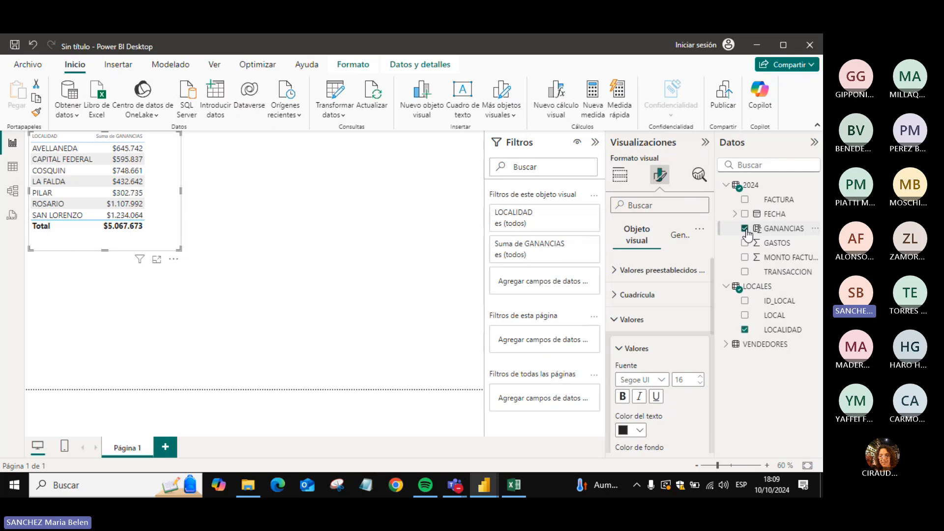
click(595, 142)
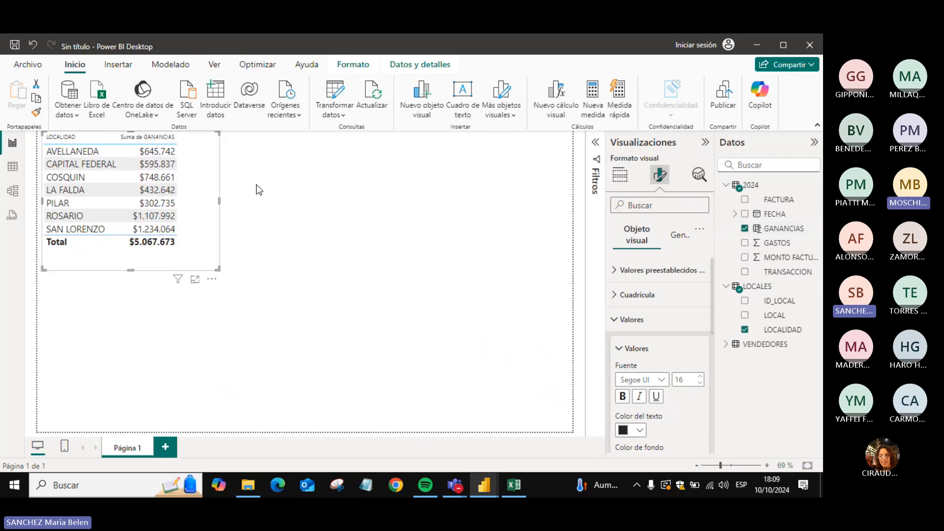
click(14, 167)
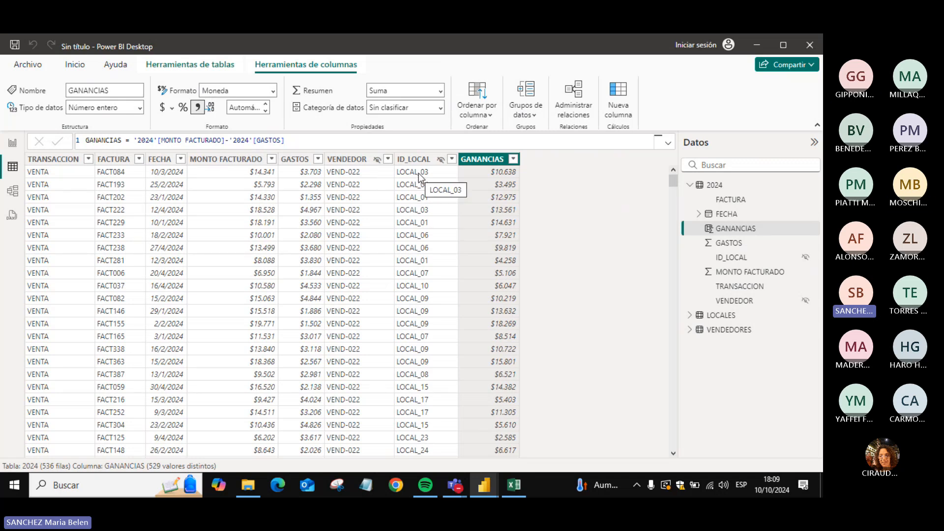
- Review the data of the LOCALES table, and go back to the report page
click(713, 317)
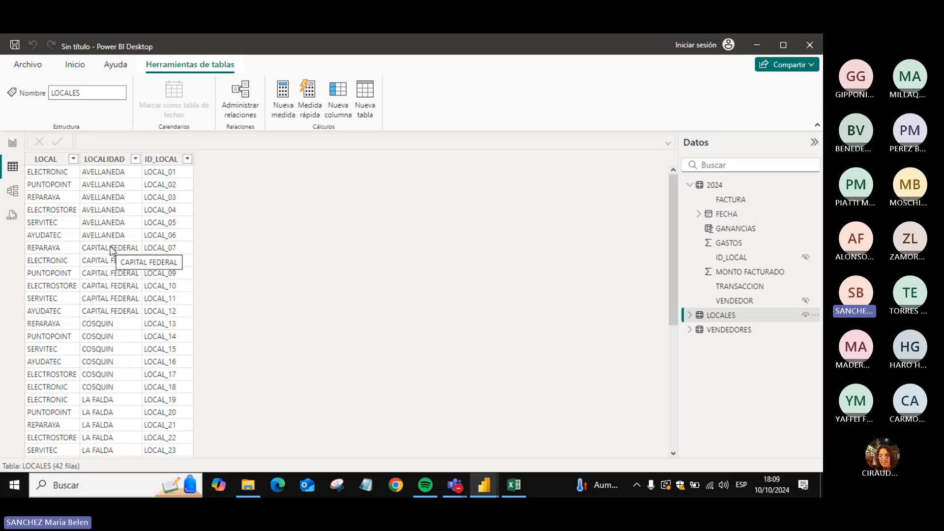
click(12, 143)
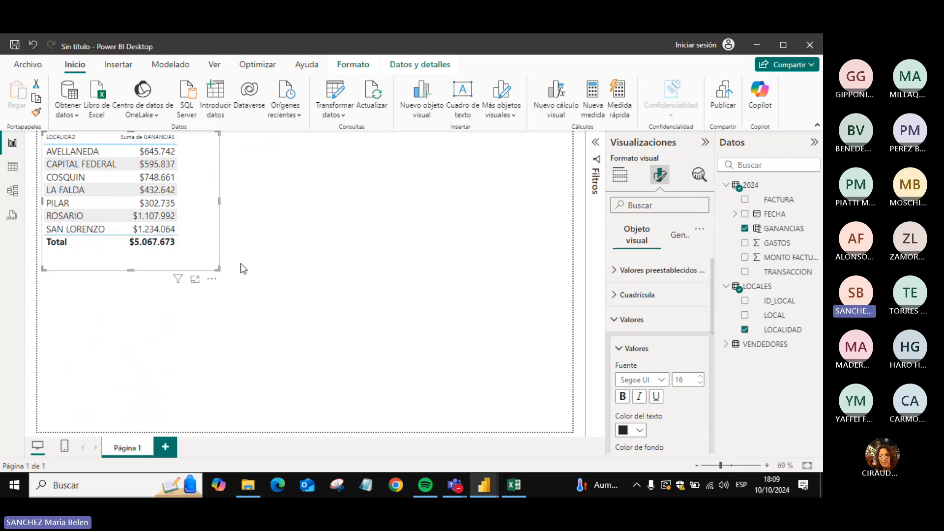
- Copy the full formula of the GANANCIAS column and send it in the Teams meeting chat
key(alt+Tab)
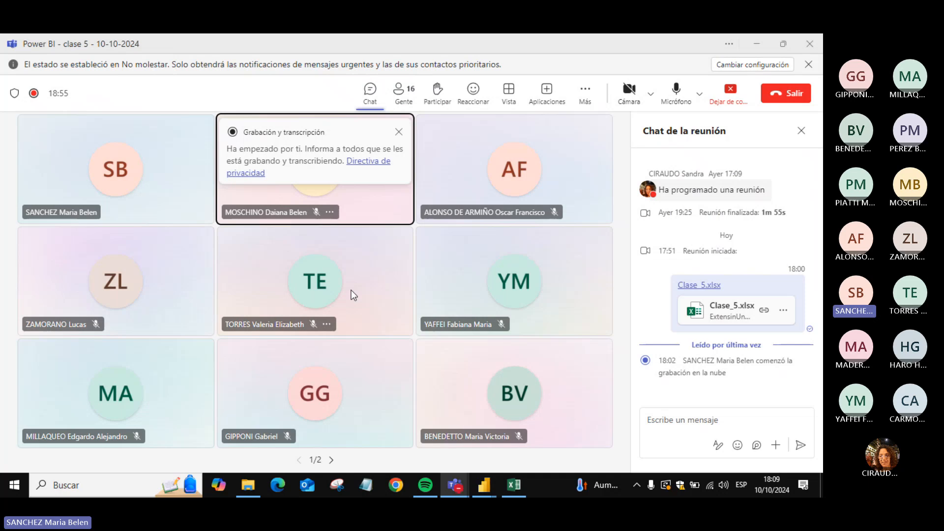
key(alt+Tab)
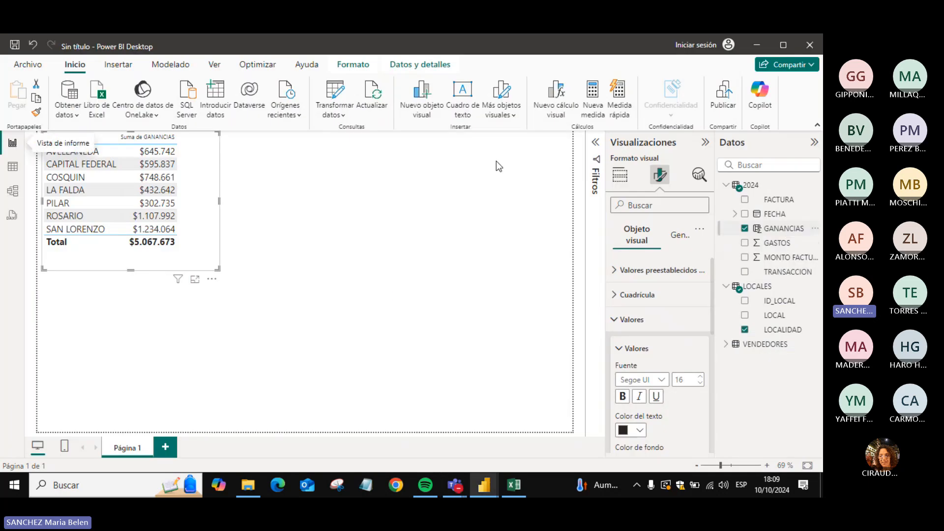
drag(311, 140, 49, 109)
key(ctrl+c)
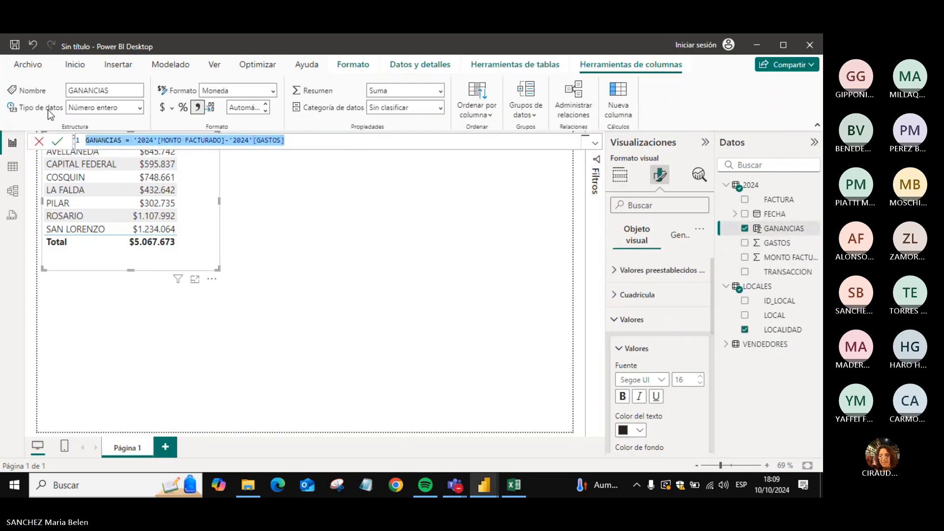
key(alt+Tab)
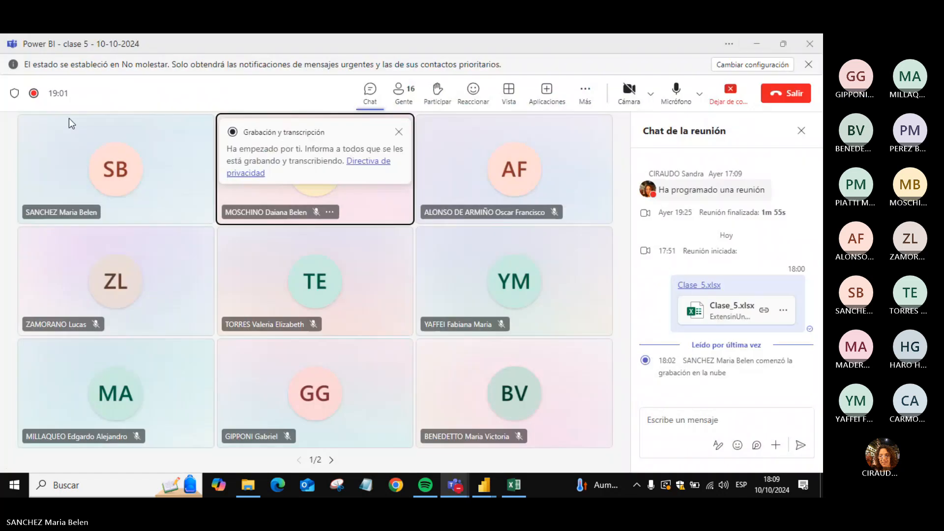
click(682, 423)
key(ctrl+v)
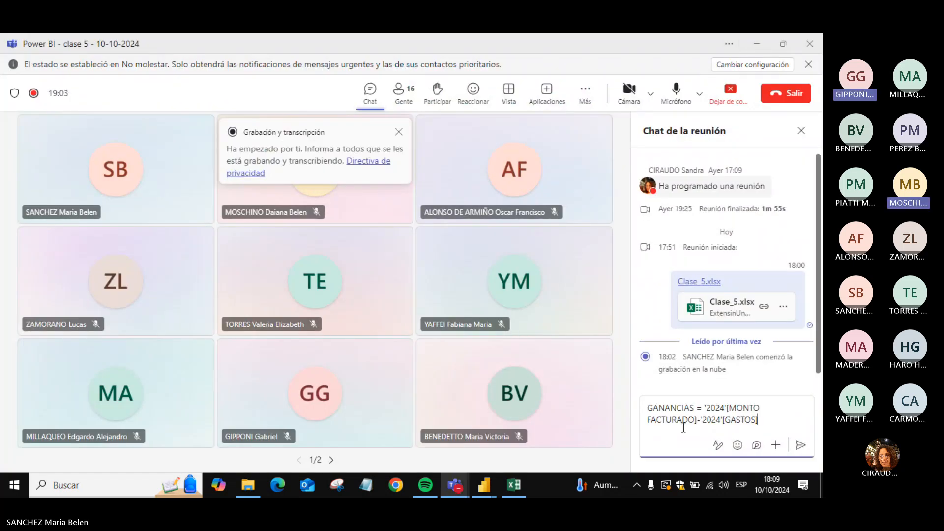
key(Return)
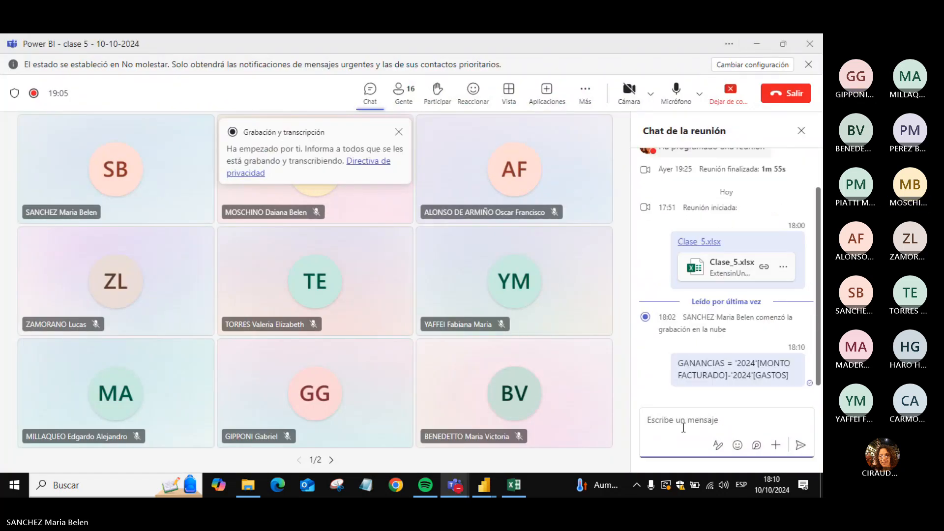
- Switch back to Power BI Desktop and discard the pending edit of the GANANCIAS formula
key(alt+Tab)
key(alt+Tab)
key(alt+Tab)
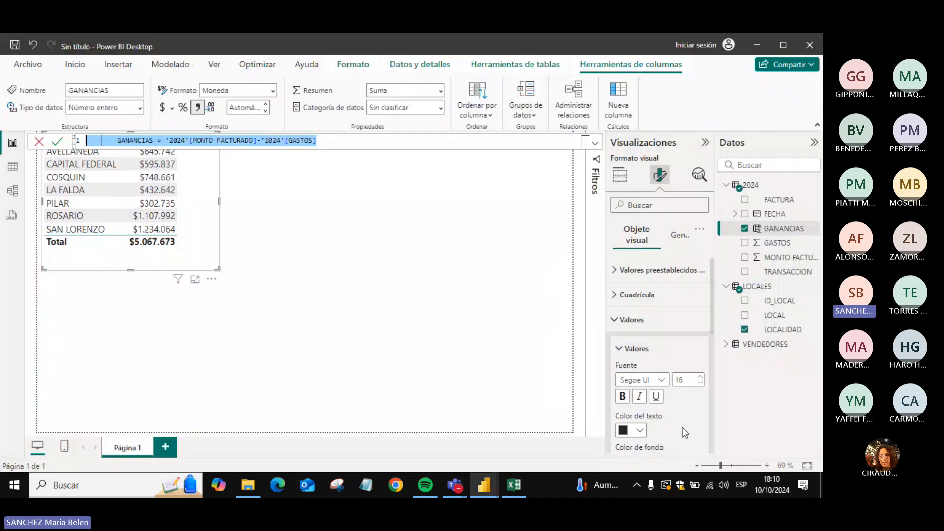
key(ctrl+a)
key(Delete)
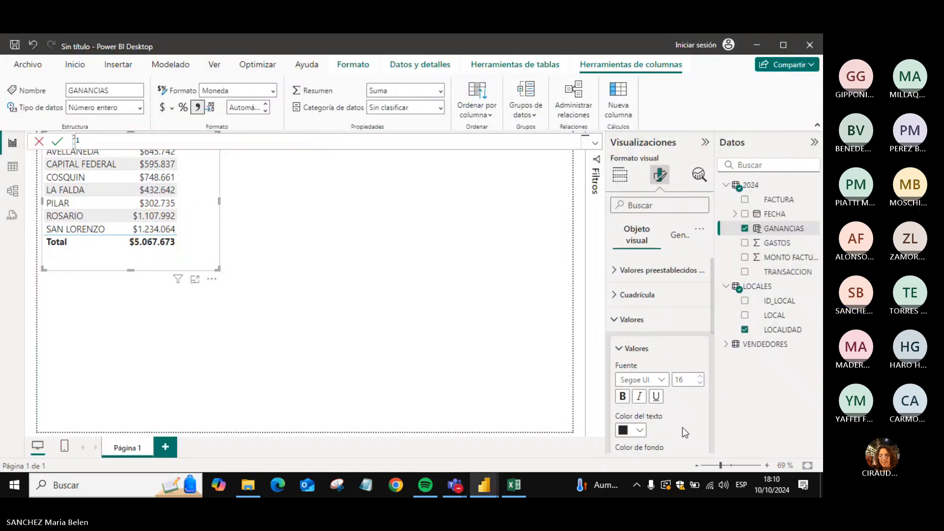
key(Escape)
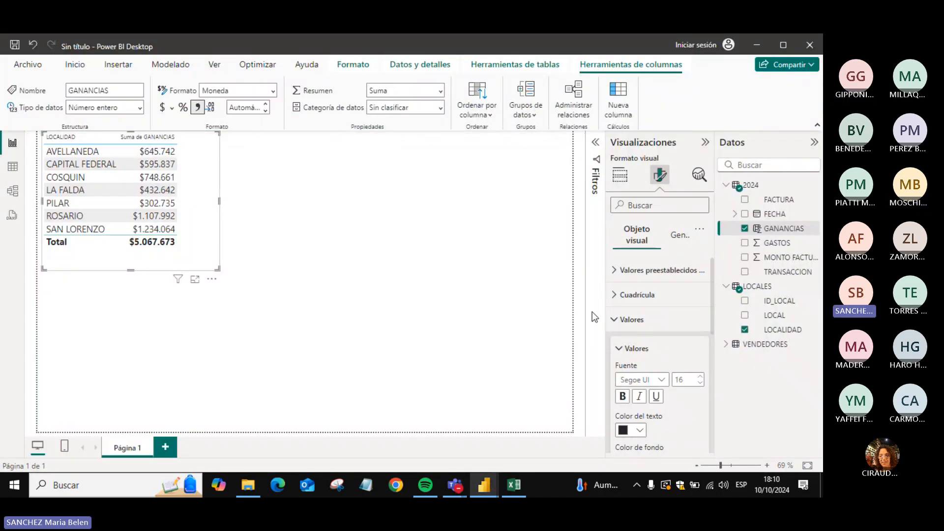
- Move the table visual of localities slightly lower on the report page, and deselect it
click(293, 237)
click(202, 229)
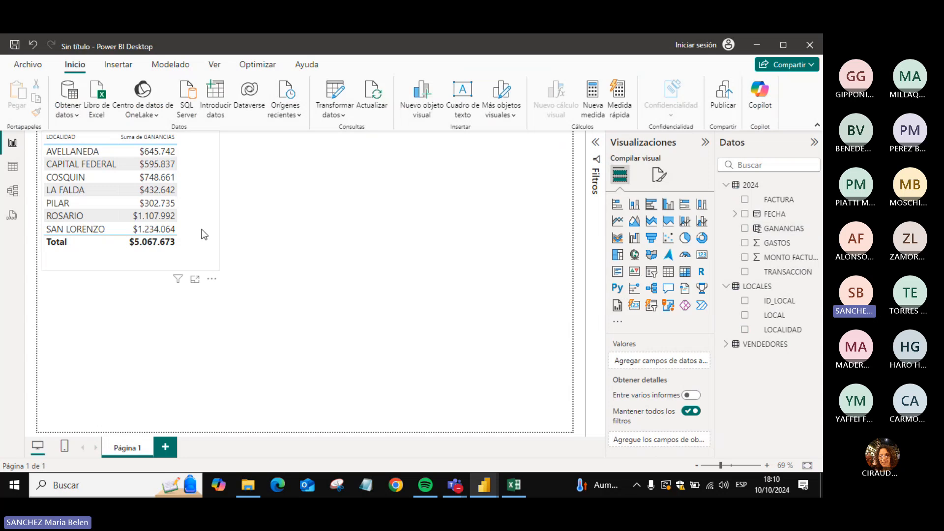
scroll(205, 261, up, 2)
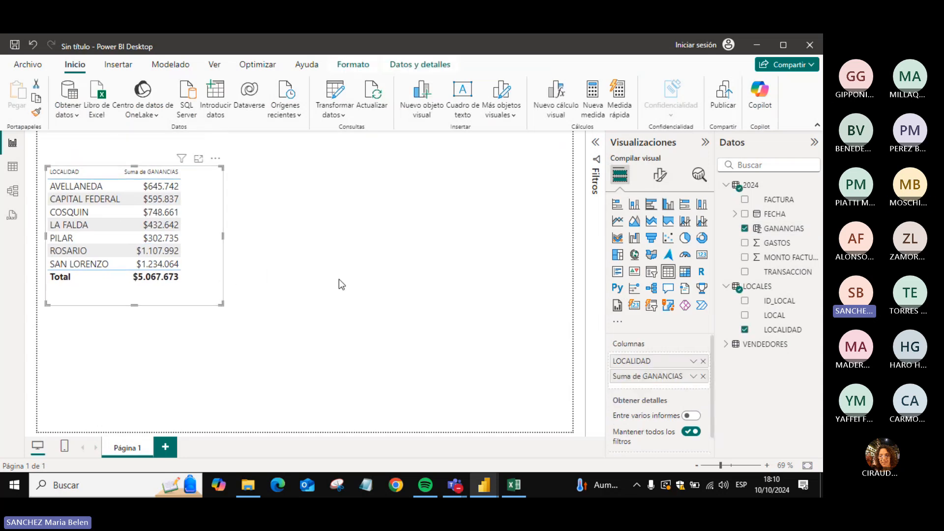
click(393, 281)
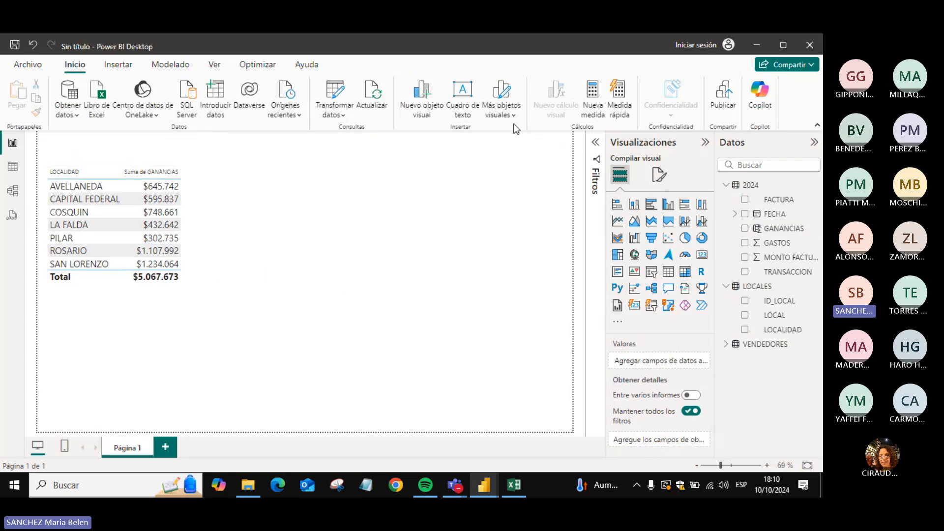
- Try to add a new calculated table in the table view, and return to the report page
click(759, 186)
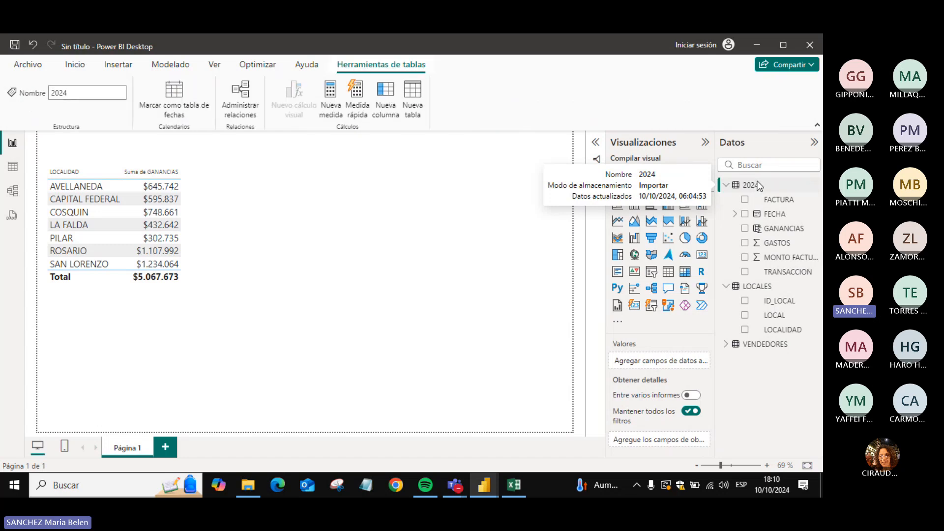
right_click(757, 186)
click(797, 235)
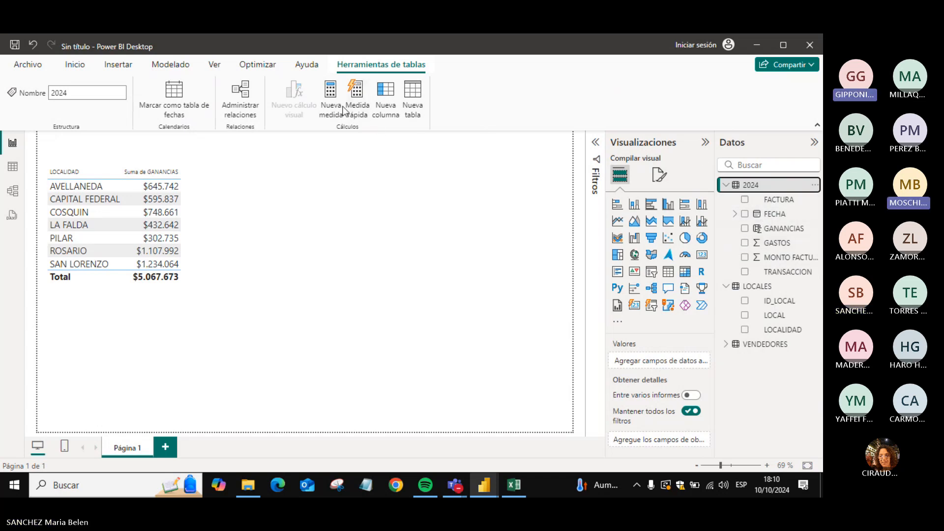
click(13, 166)
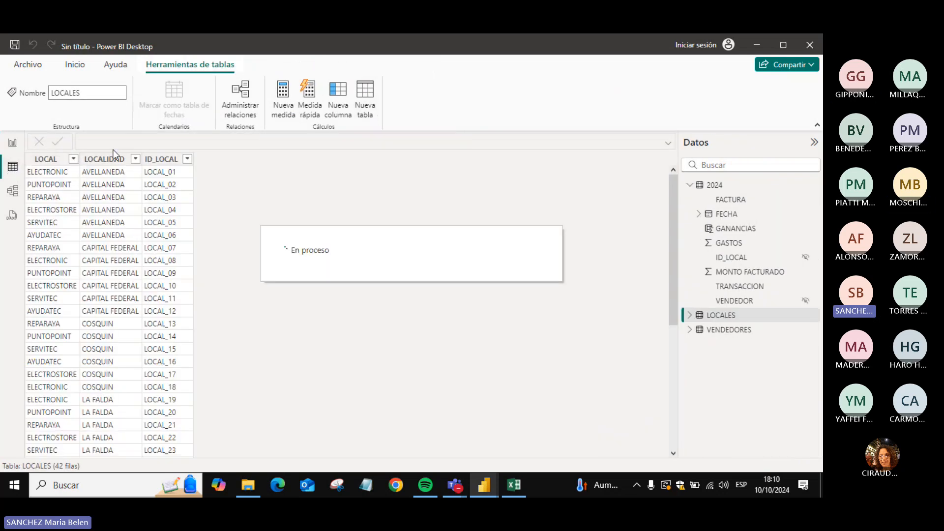
click(309, 201)
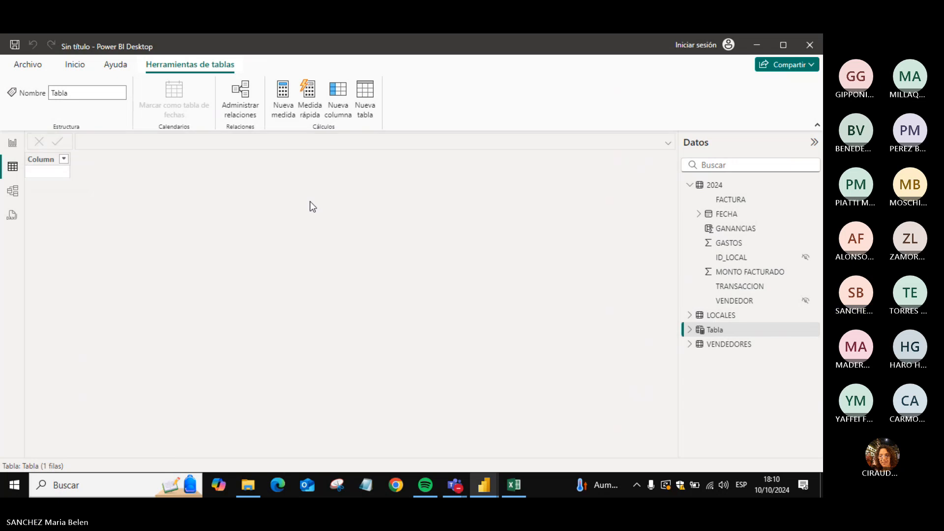
click(13, 144)
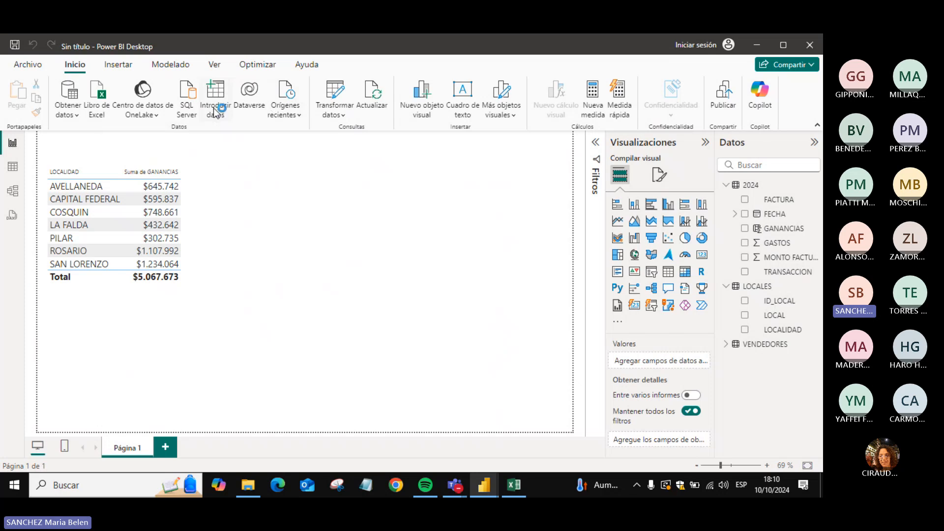
- Create a table by entering data manually, with X in Columna1, and load it into the model
click(214, 110)
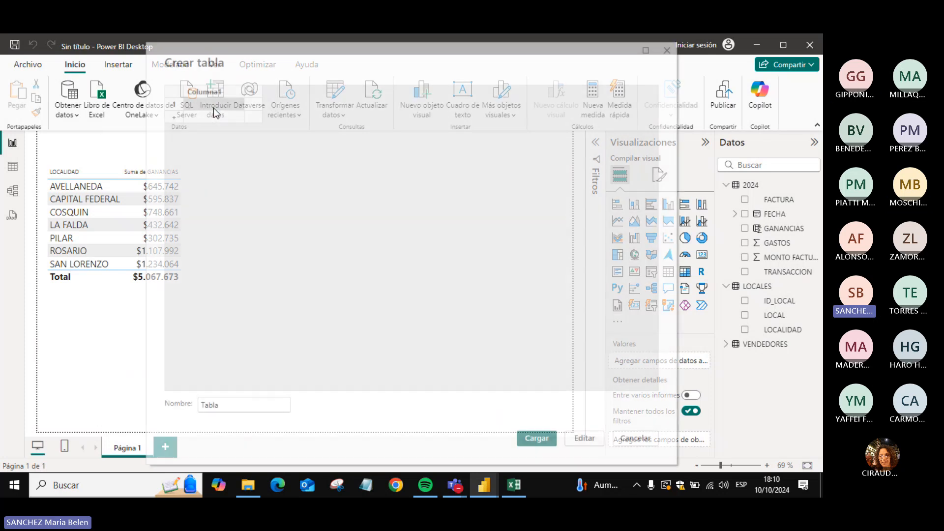
click(213, 108)
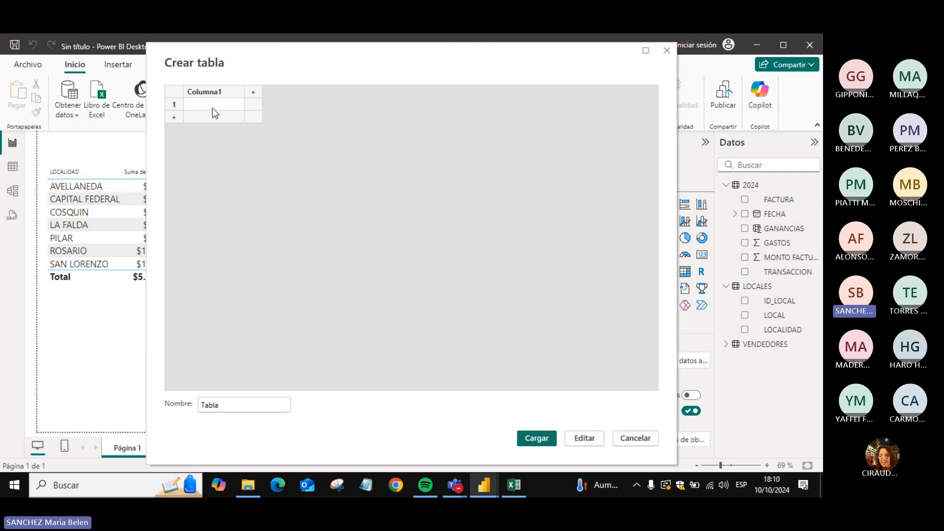
text(X)
click(535, 436)
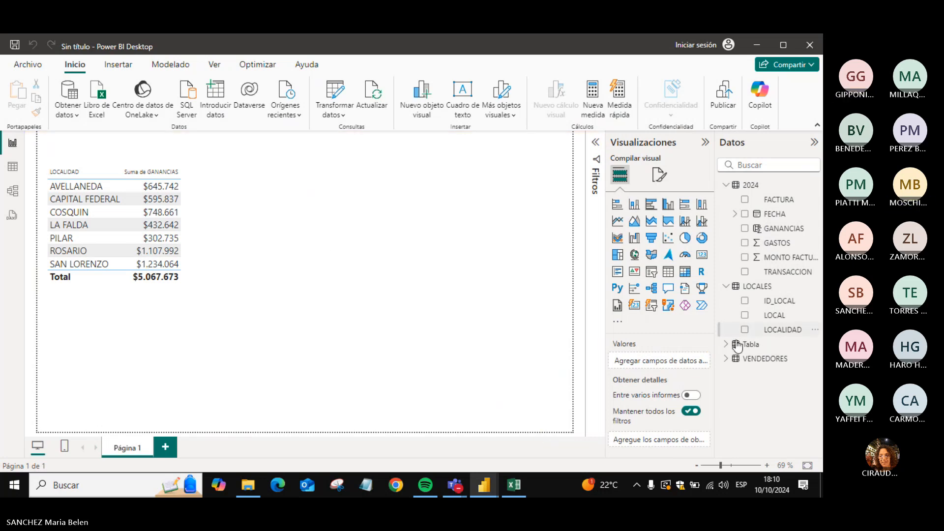
- Rename the manually entered table Tabla as Medidas
click(738, 346)
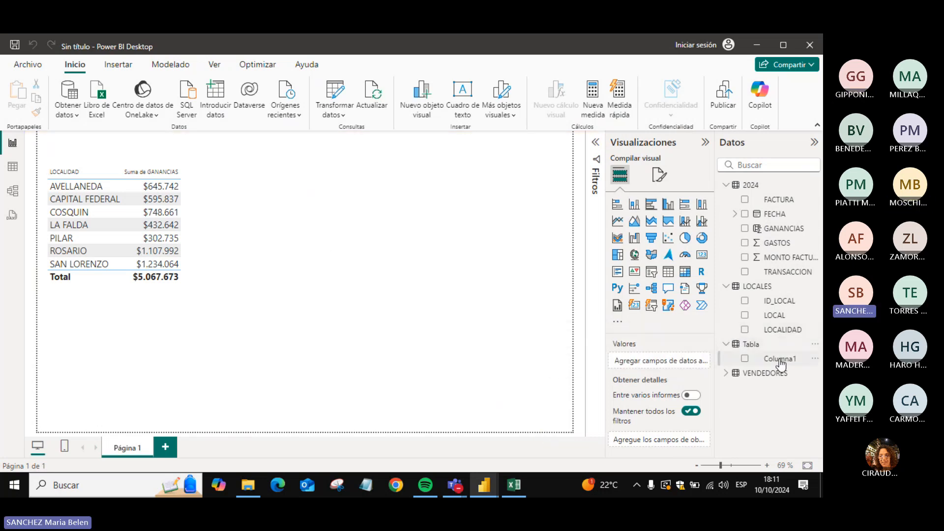
click(757, 345)
right_click(758, 344)
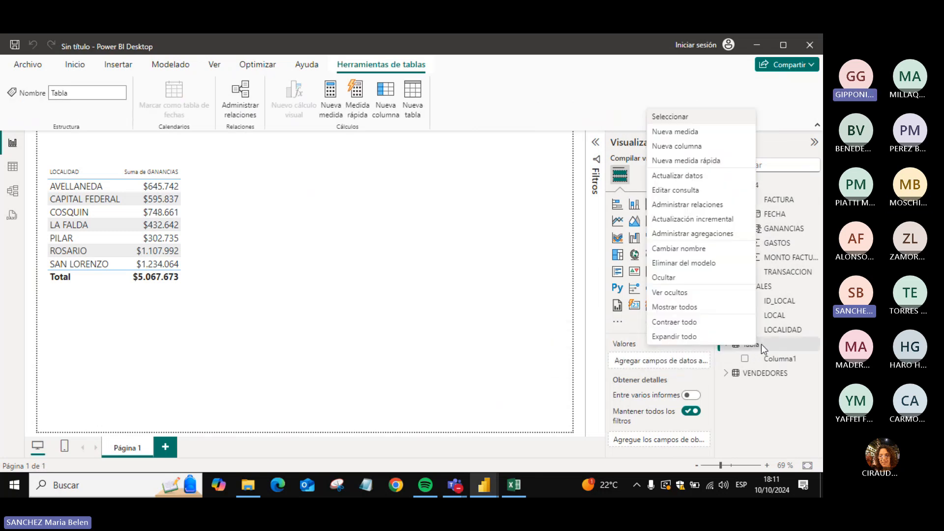
click(761, 344)
double_click(761, 344)
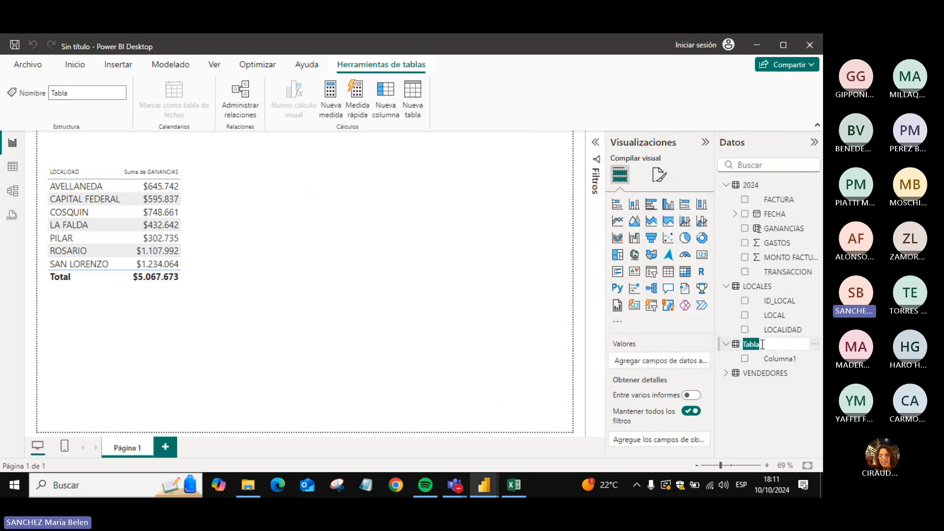
key(Caps_Lock)
text(m)
key(BackSpace)
text(M)
key(Caps_Lock)
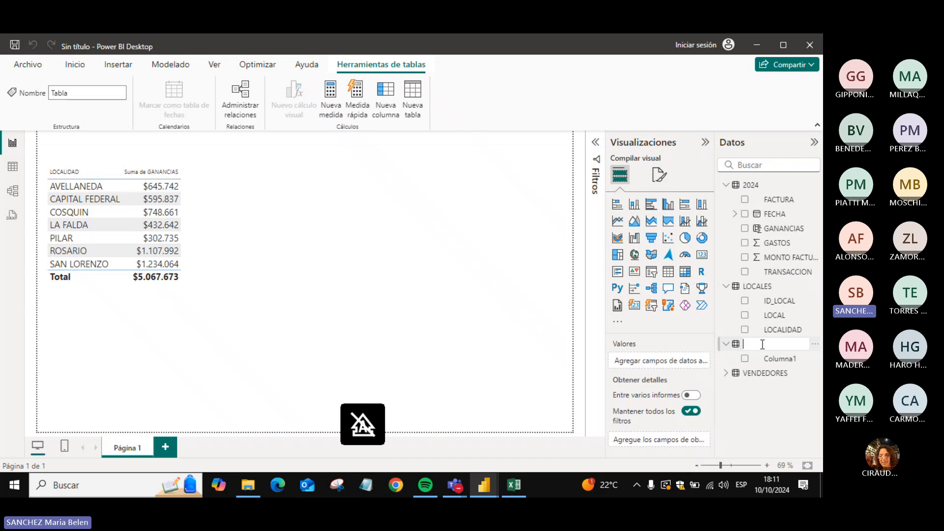
text(edi)
text(c)
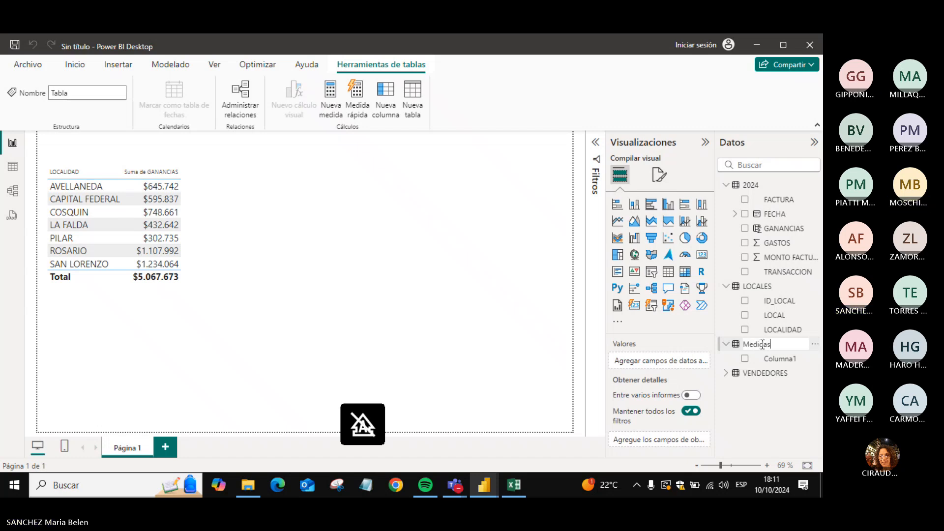
key(Return)
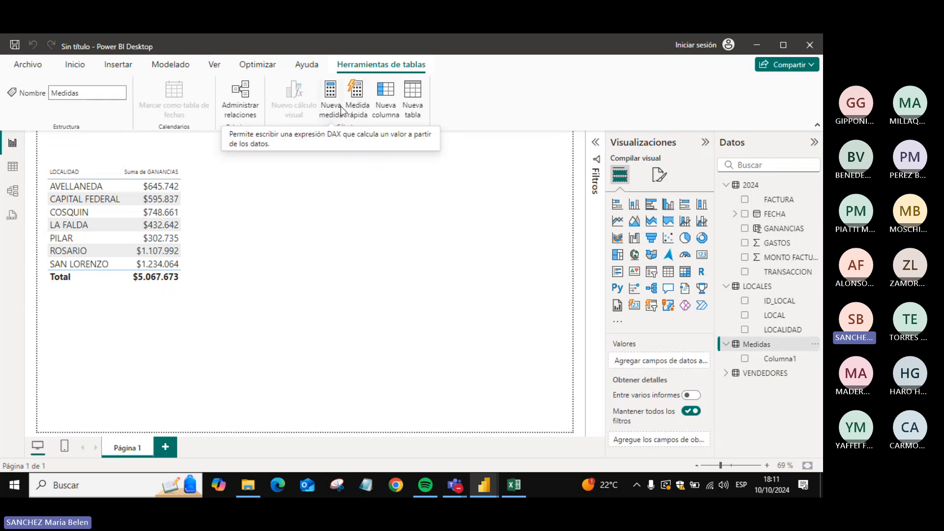
- Add a new measure to the Medidas table and name it MedGANANCIAS in its formula
right_click(760, 347)
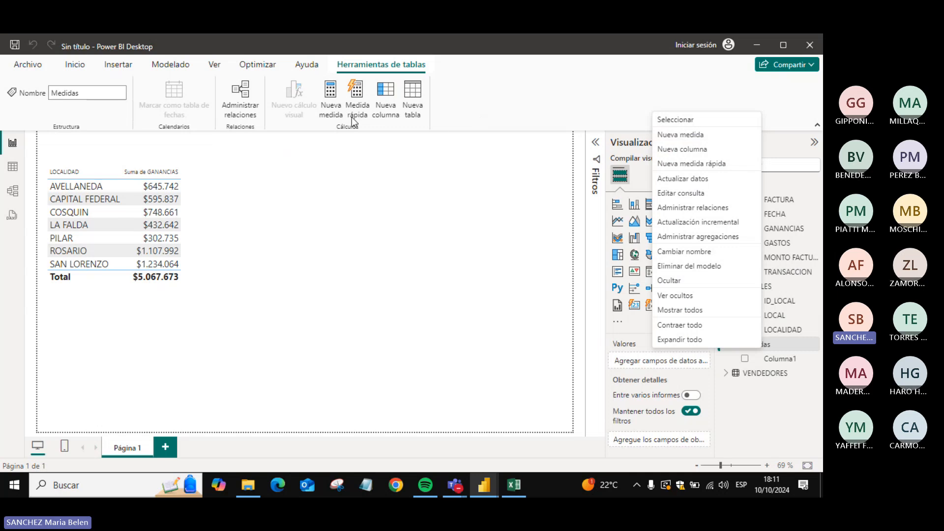
click(329, 113)
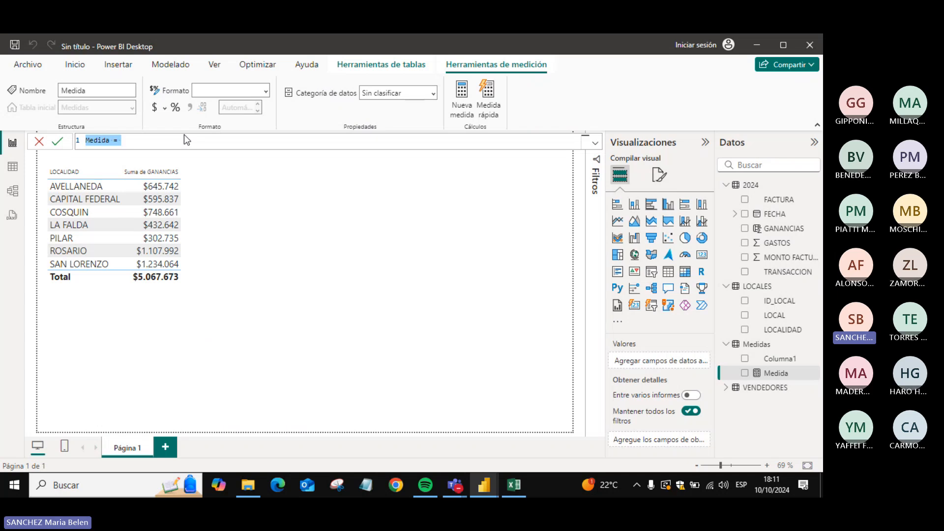
click(98, 145)
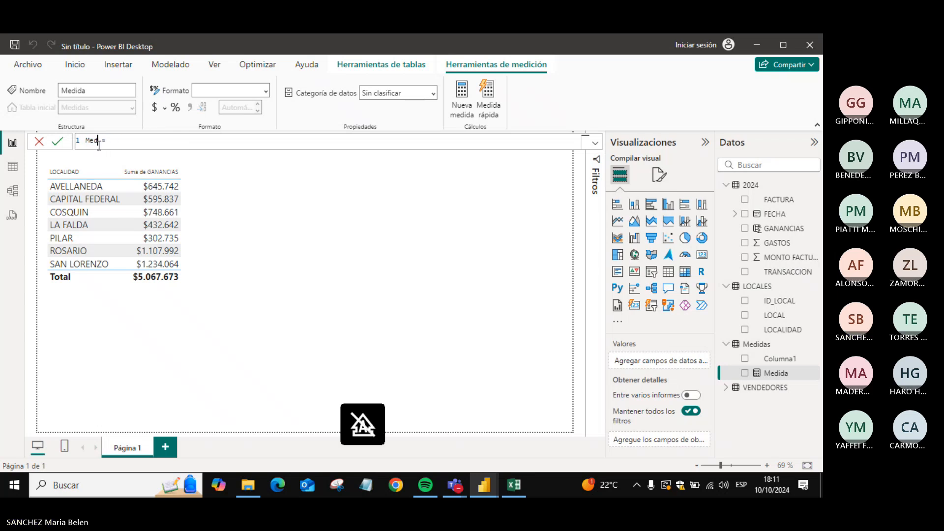
key(Delete)
key(Delete)
key(Delete)
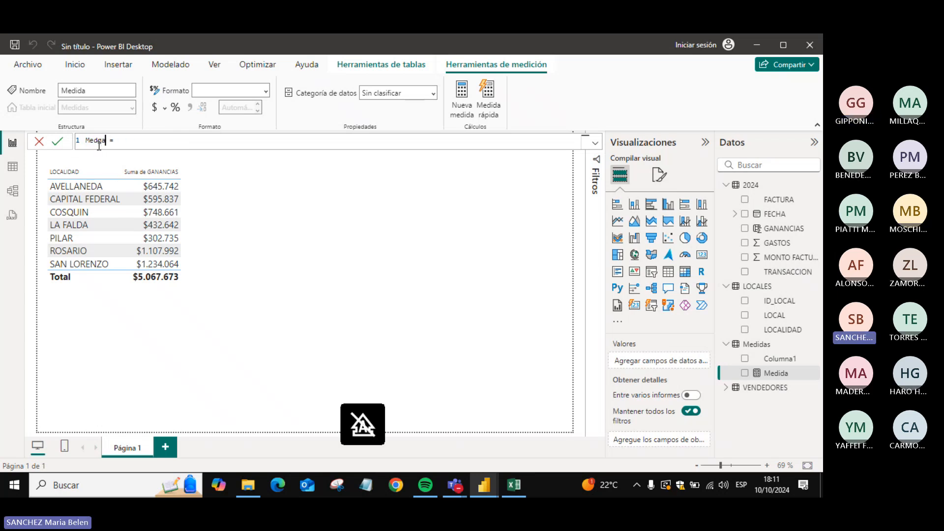
text(GANANCIAS)
- Define the MedGANANCIAS measure as SUM('2024'[MONTO FACTURADO])-SUM('2024'[GASTOS])
click(224, 140)
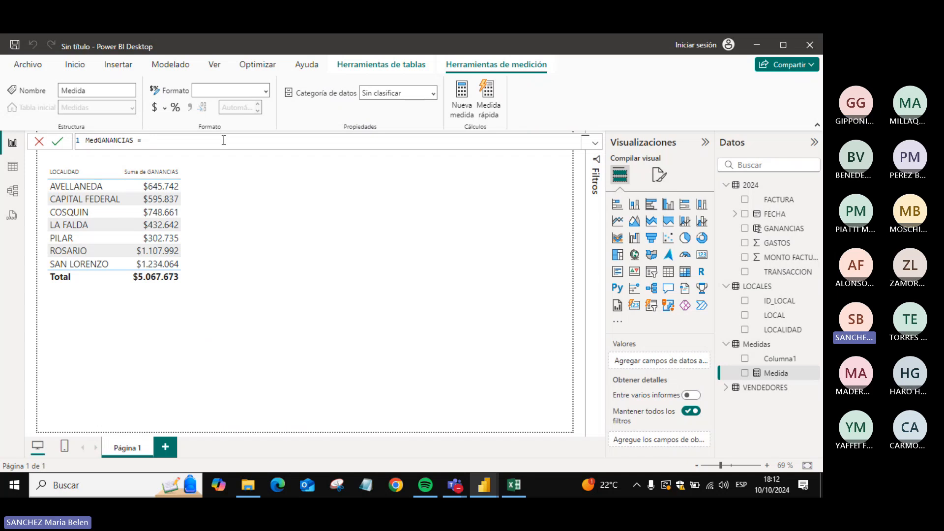
text(SUM)
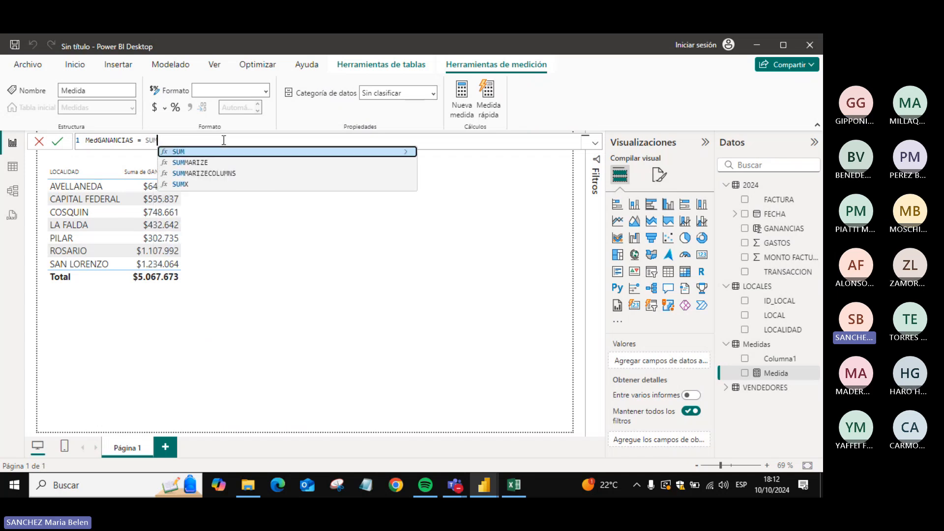
text(()
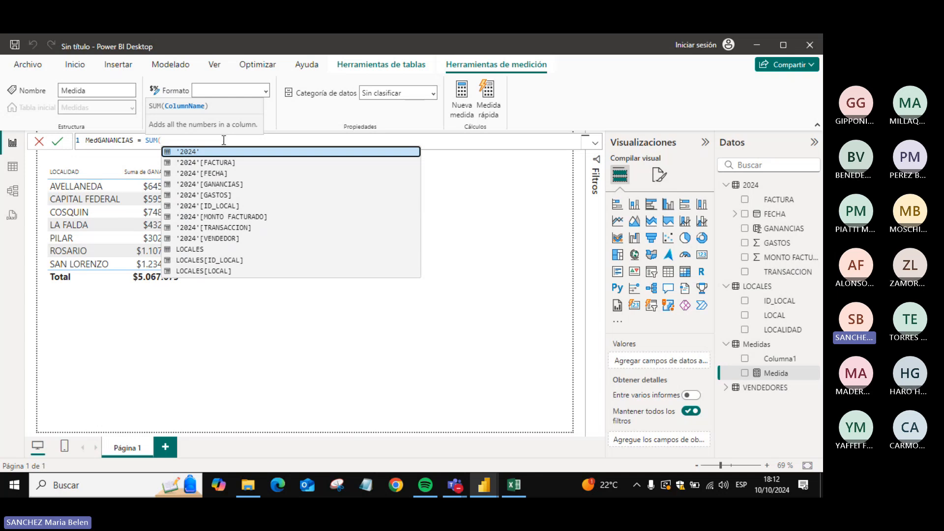
text('2024'[MONTO FACTURADO])
key(Tab)
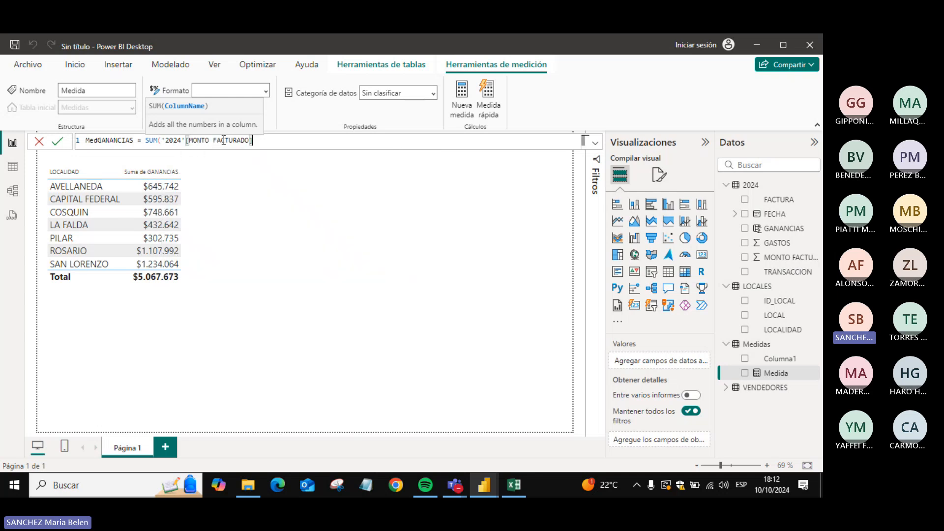
text())
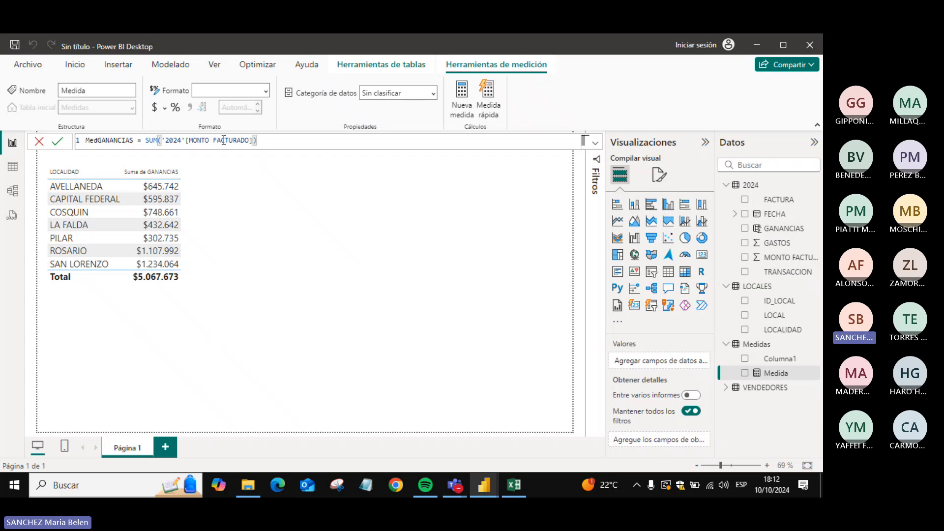
text(-SUM)
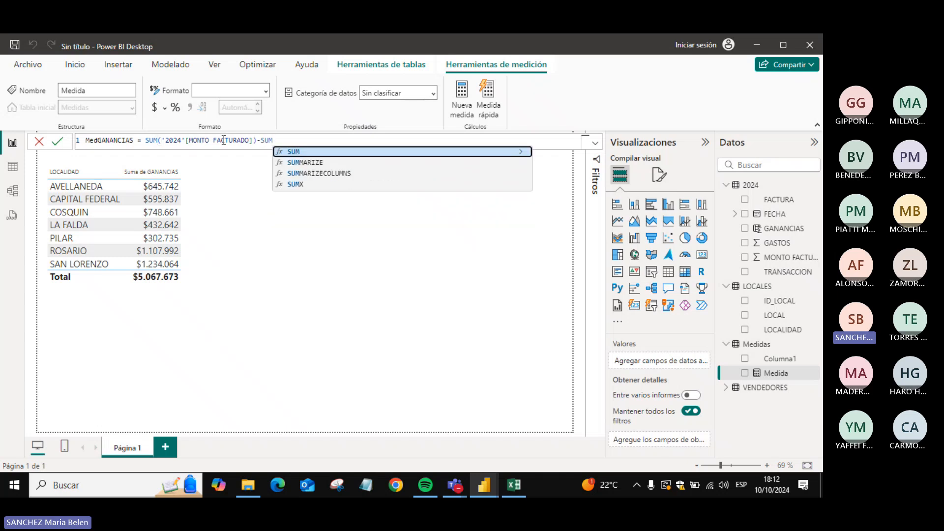
text((GAST)
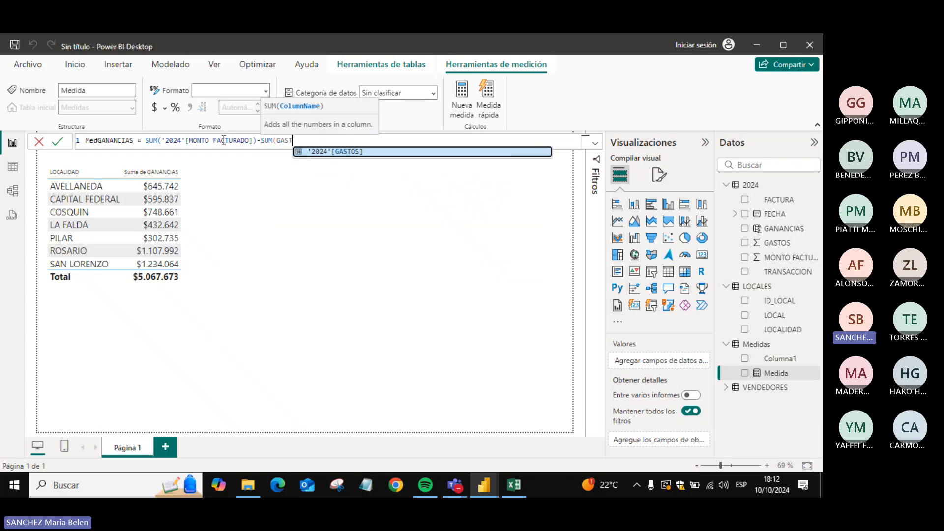
key(Tab)
text())
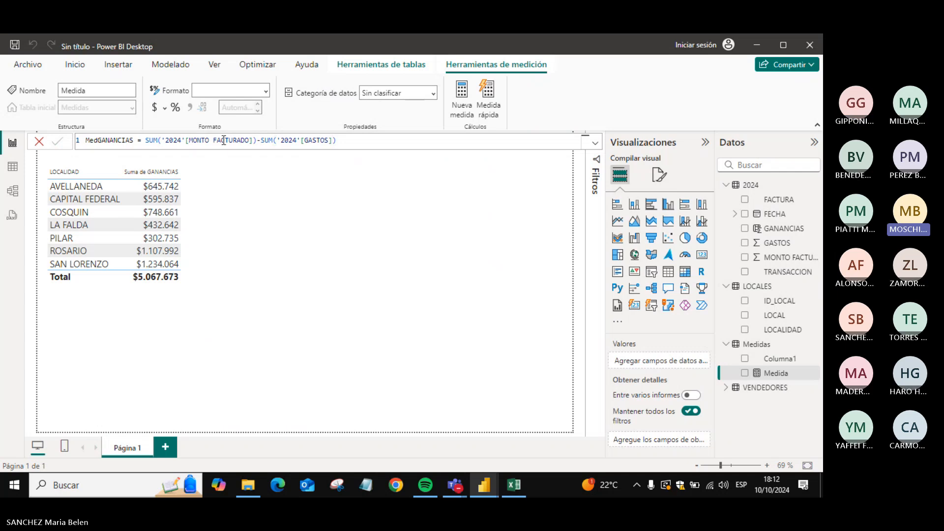
key(Return)
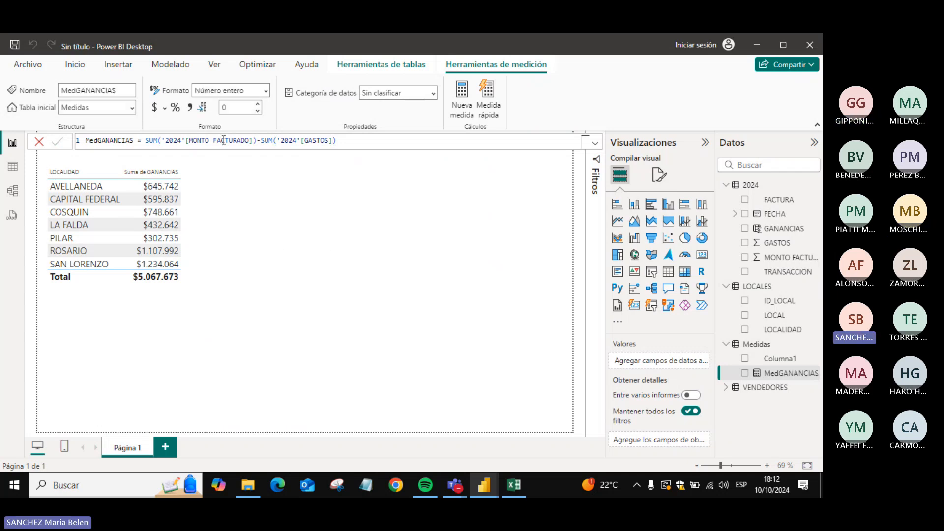
click(367, 241)
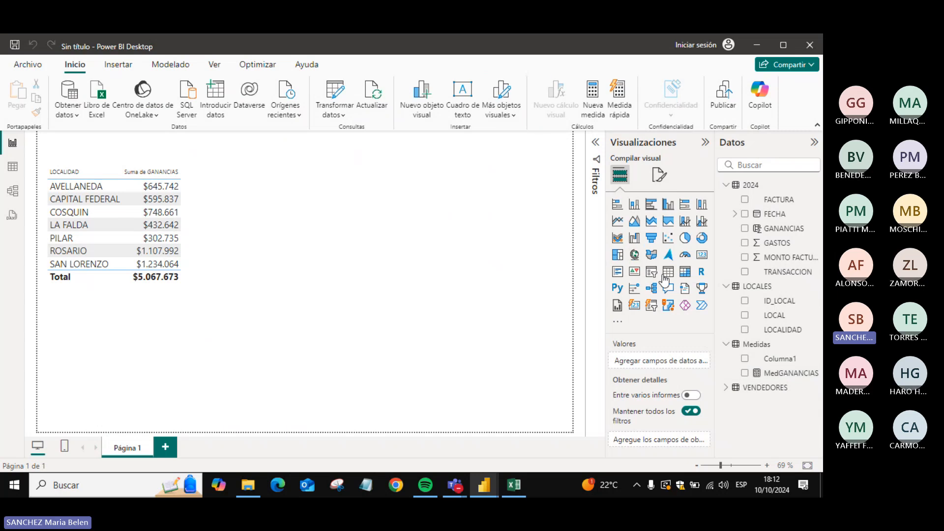
- Copy the full MedGANANCIAS formula, send it in the Teams meeting chat, and return to the Power BI report
click(774, 373)
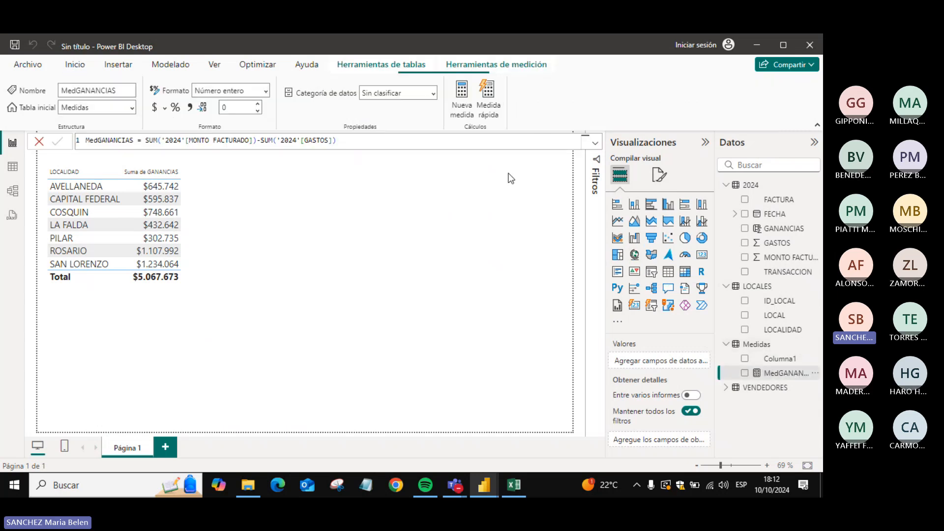
drag(365, 143, 69, 84)
key(ctrl+c)
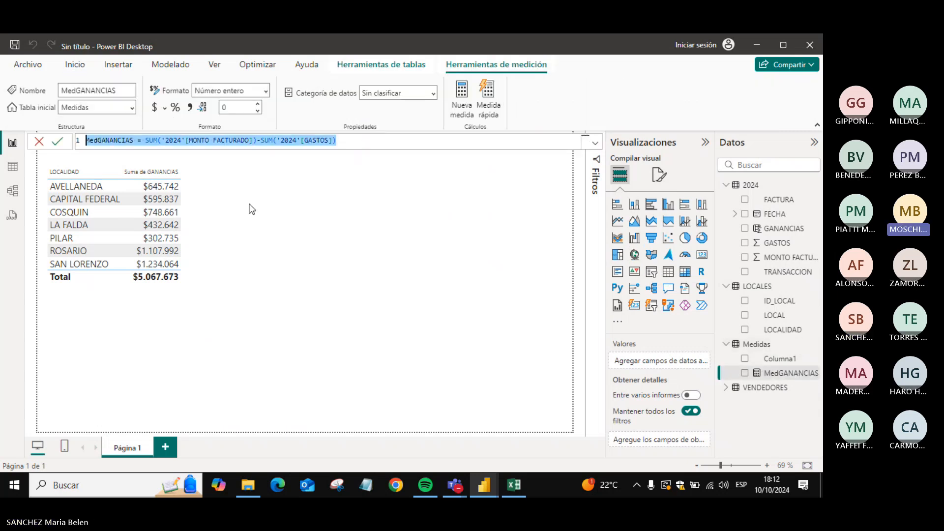
key(alt+Tab)
key(ctrl+v)
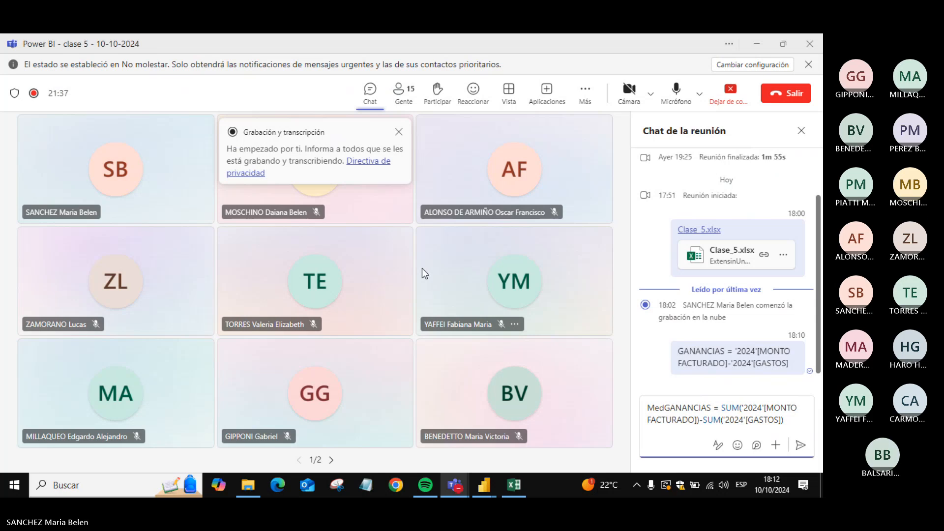
key(Return)
key(alt+Tab)
click(386, 238)
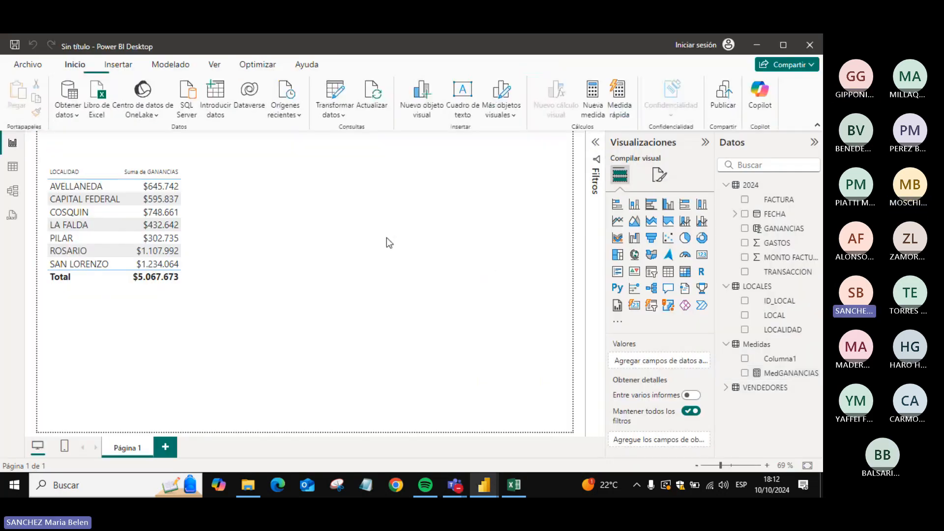
- Insert a new table visual on the report page with the LOCALIDAD field from LOCALES
click(669, 272)
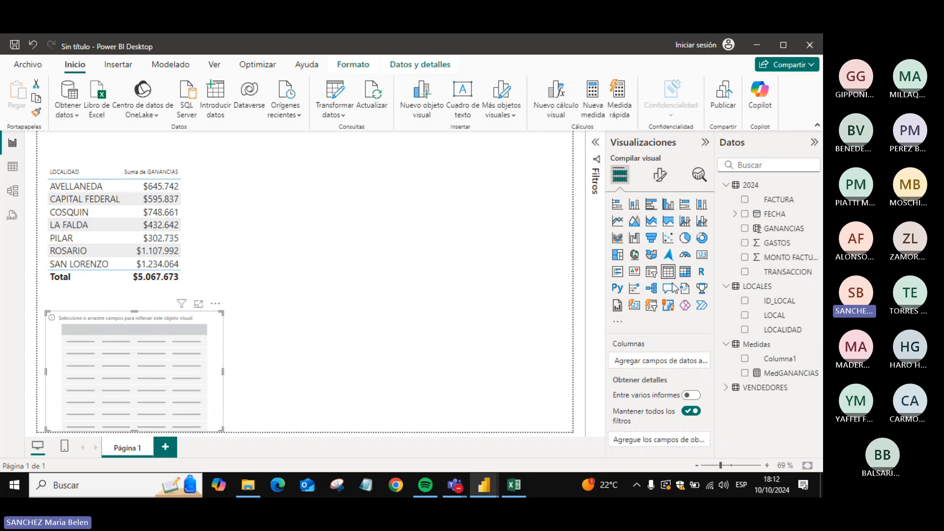
click(745, 329)
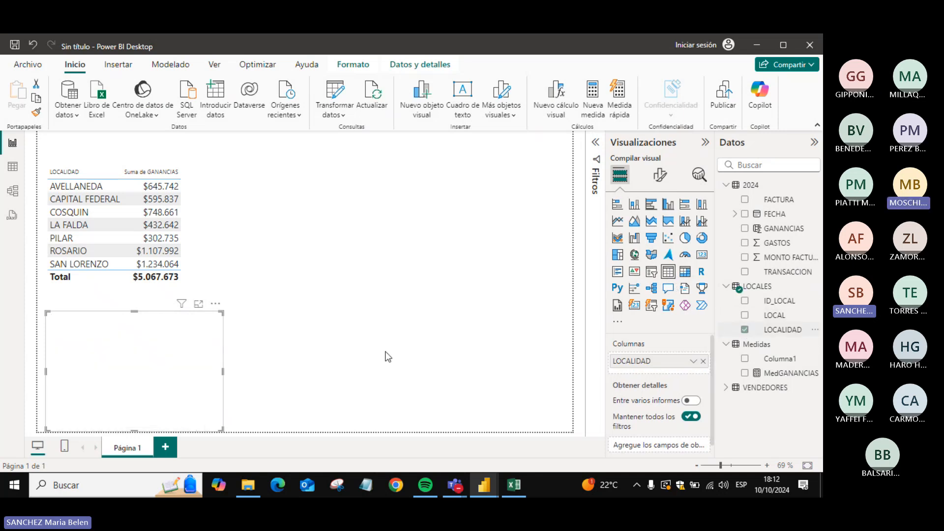
- Copy the GANANCIAS table's formatting onto the new LOCALIDAD table and place the new table beside it
click(217, 229)
click(36, 112)
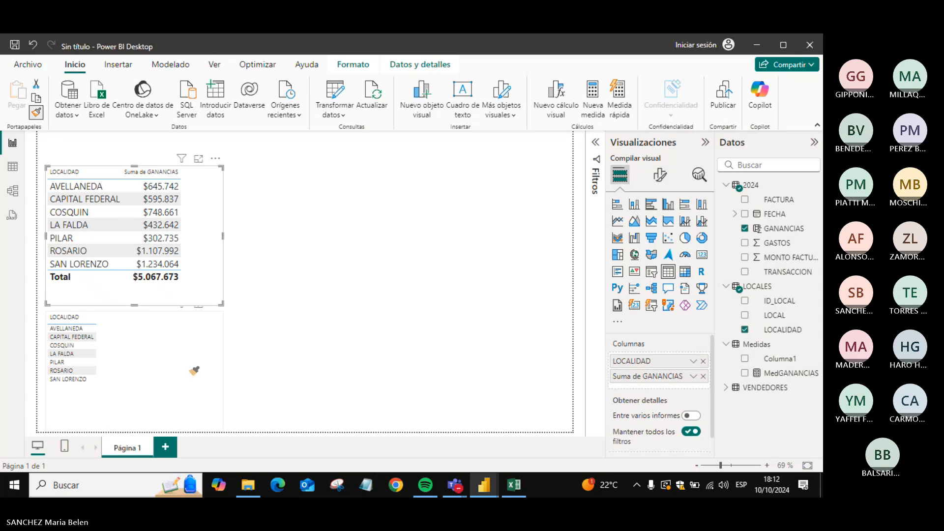
click(187, 366)
drag(172, 363, 351, 227)
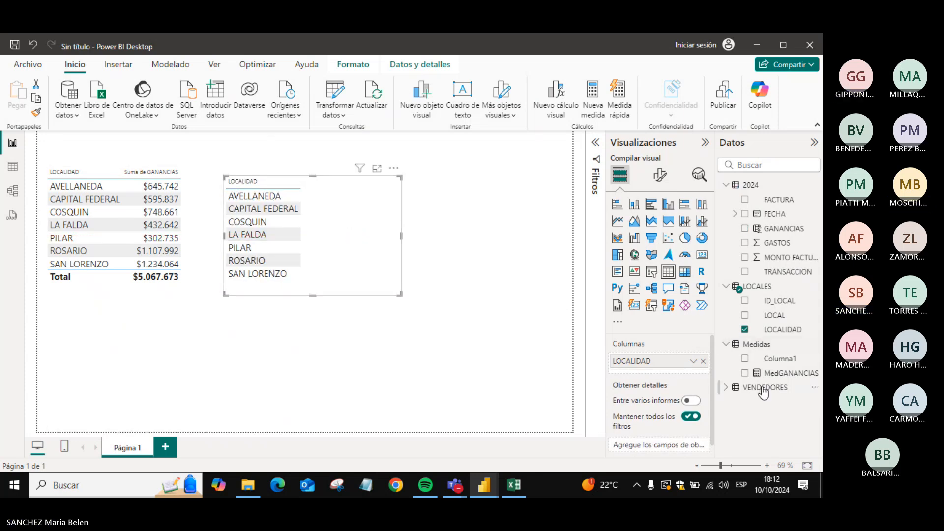
- Add MedGANANCIAS to the new LOCALIDAD table, format the measure as Moneda, and align the table with the GANANCIAS table
click(745, 373)
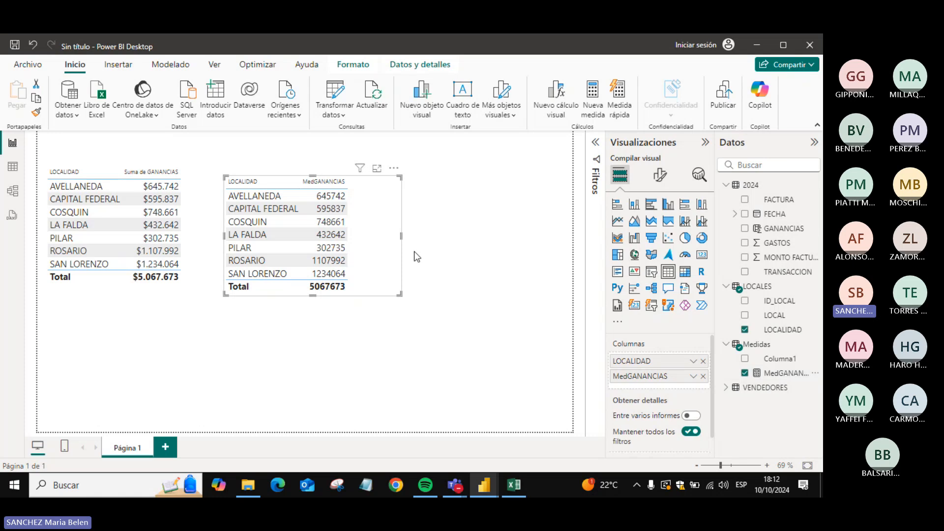
click(774, 373)
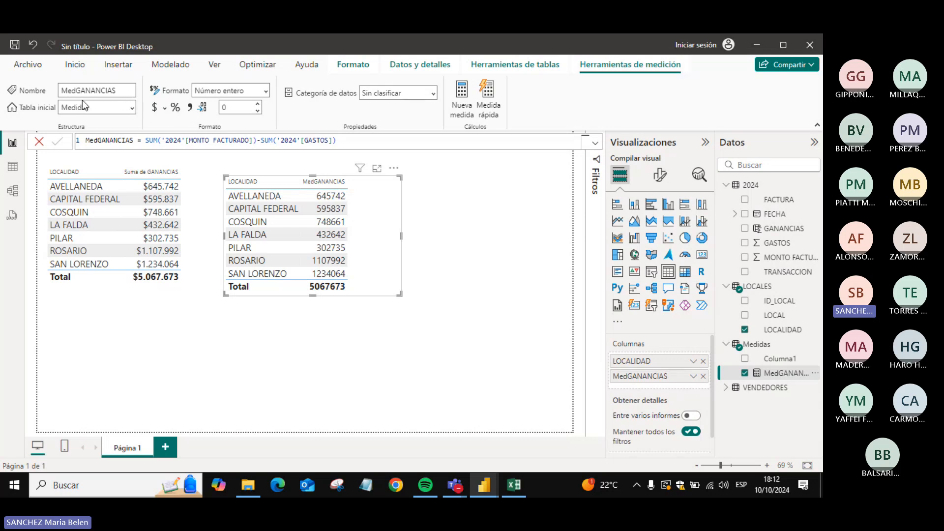
click(157, 111)
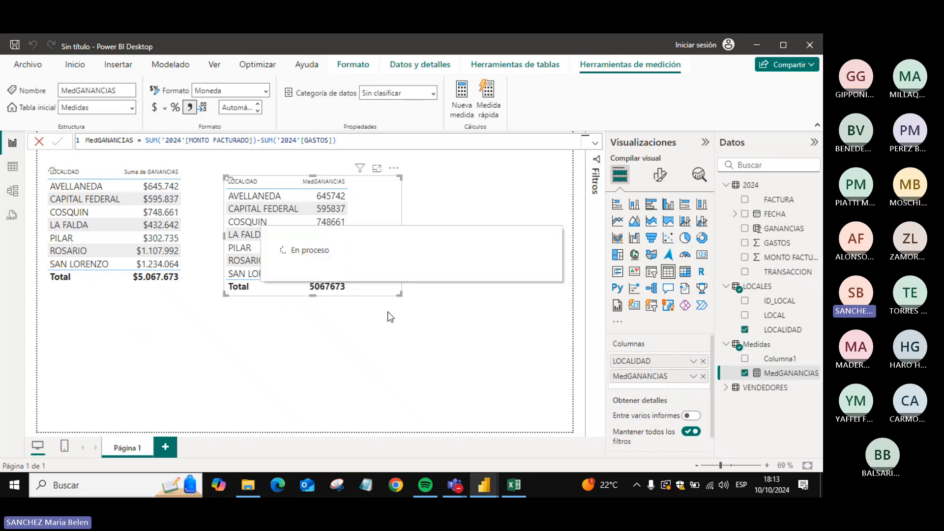
drag(388, 292, 386, 268)
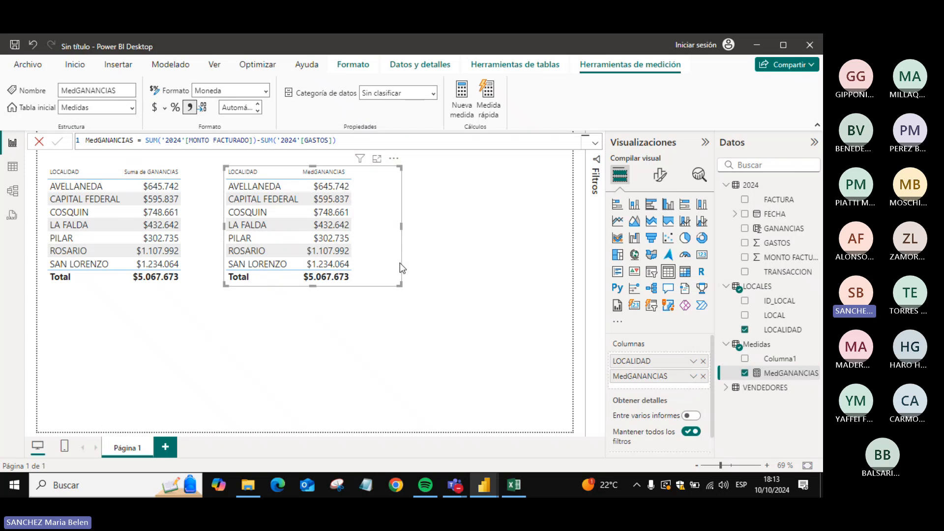
- Examine the Medidas and 2024 tables in the table view, and return to the report page
click(9, 173)
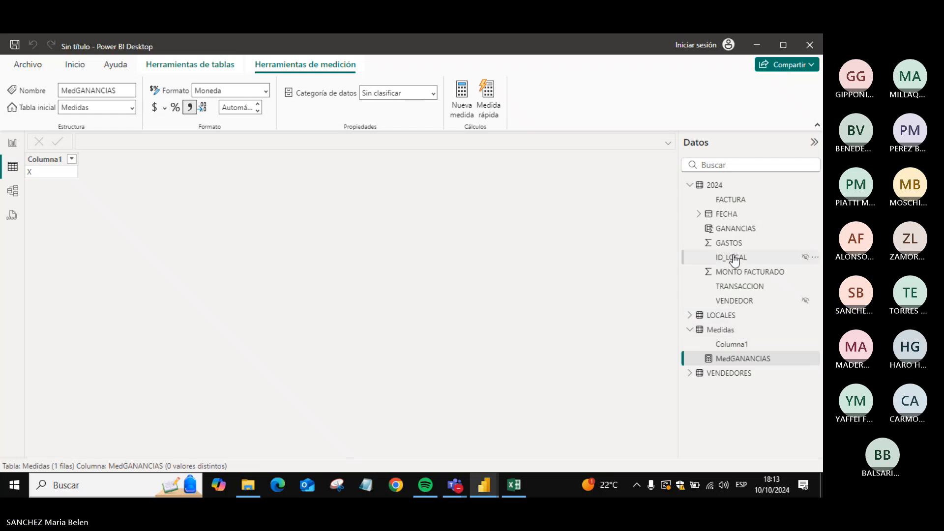
click(726, 190)
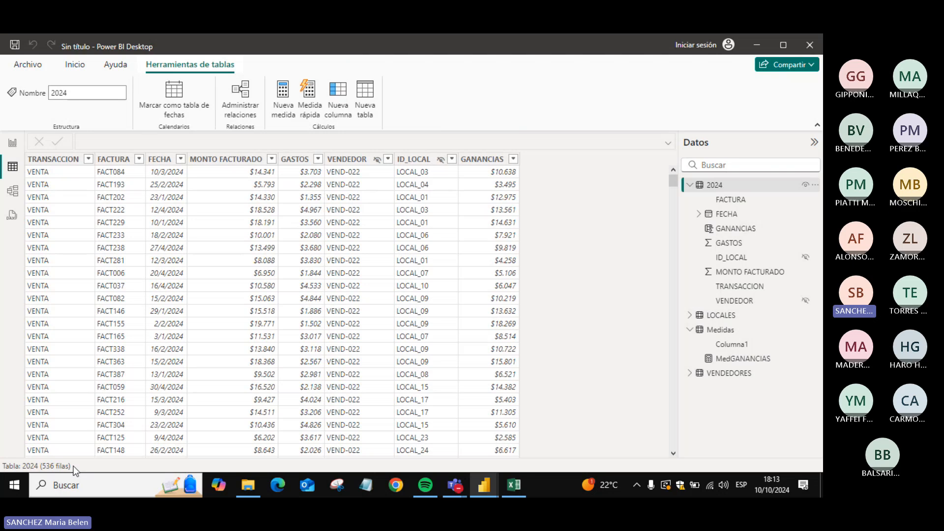
click(12, 142)
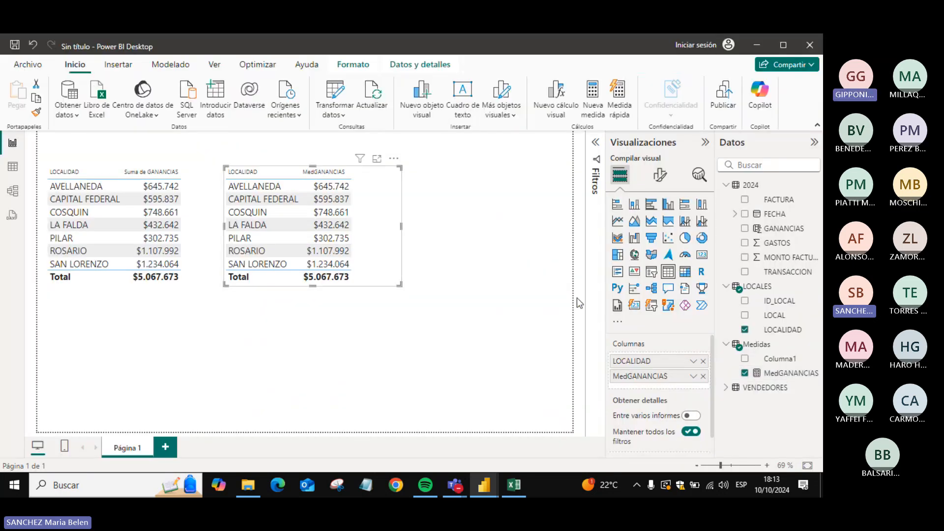
- Review the MedGANANCIAS formula and check the formulas shared in the Teams meeting chat
click(781, 375)
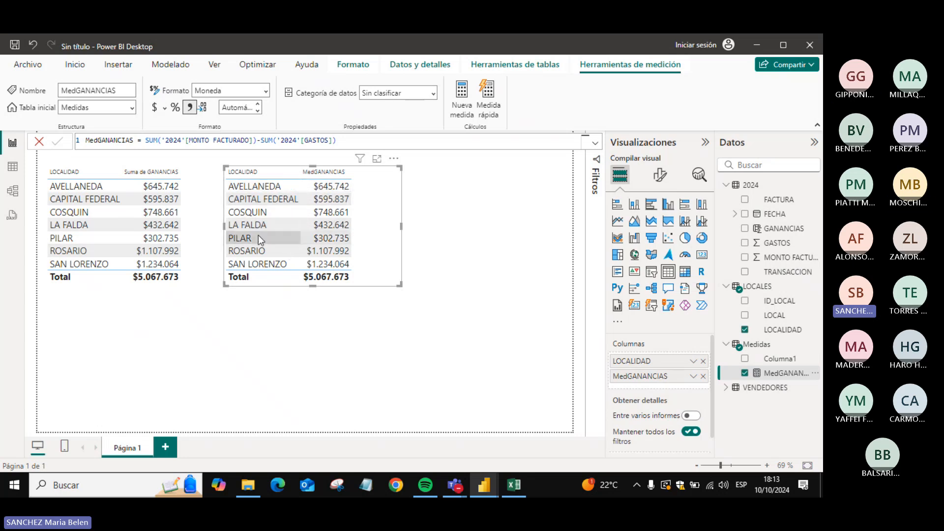
key(alt+Tab)
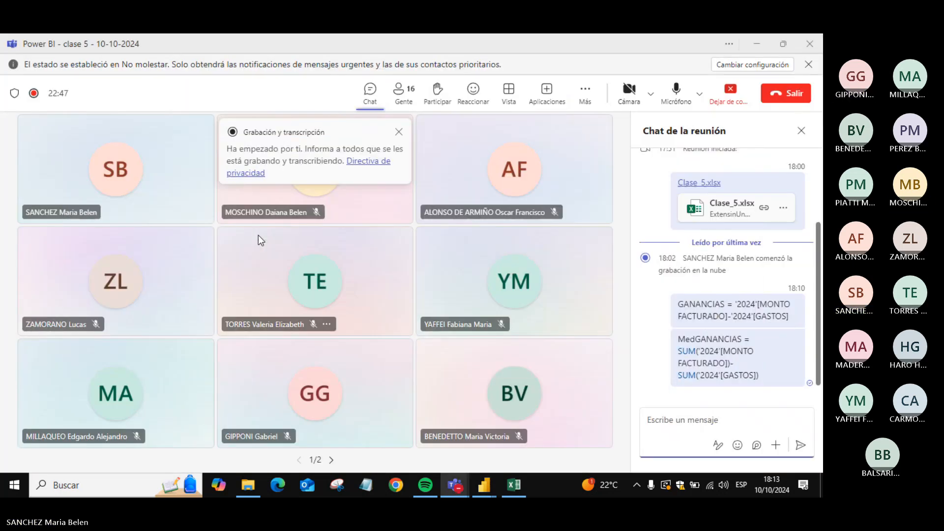
key(alt+Tab)
click(442, 289)
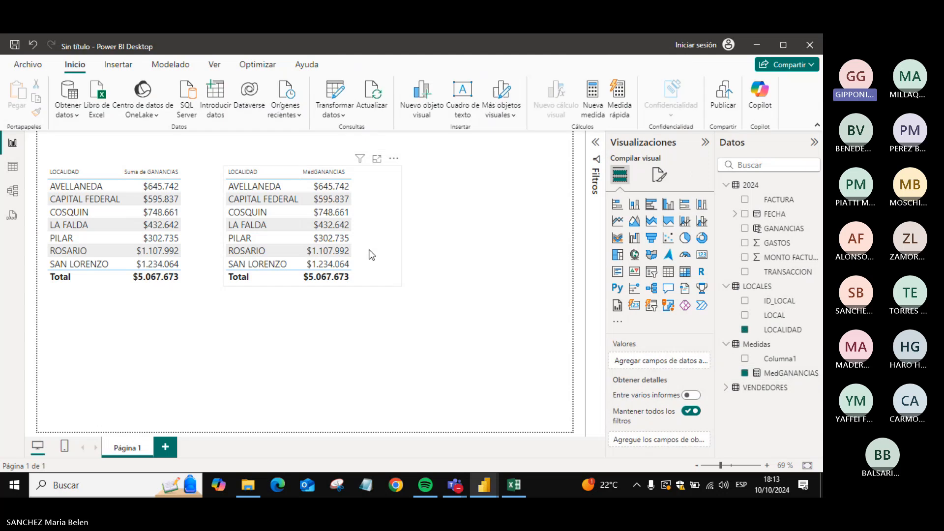
- Space the two locality tables farther apart, widen the GANANCIAS table, and align both tables at the same height
drag(375, 253, 450, 247)
click(209, 253)
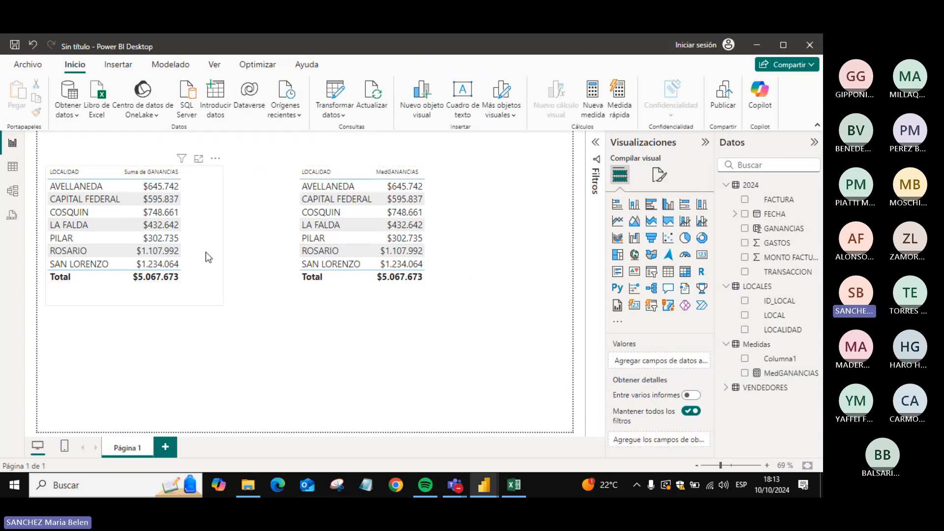
drag(214, 260, 220, 267)
drag(229, 311, 255, 300)
click(382, 290)
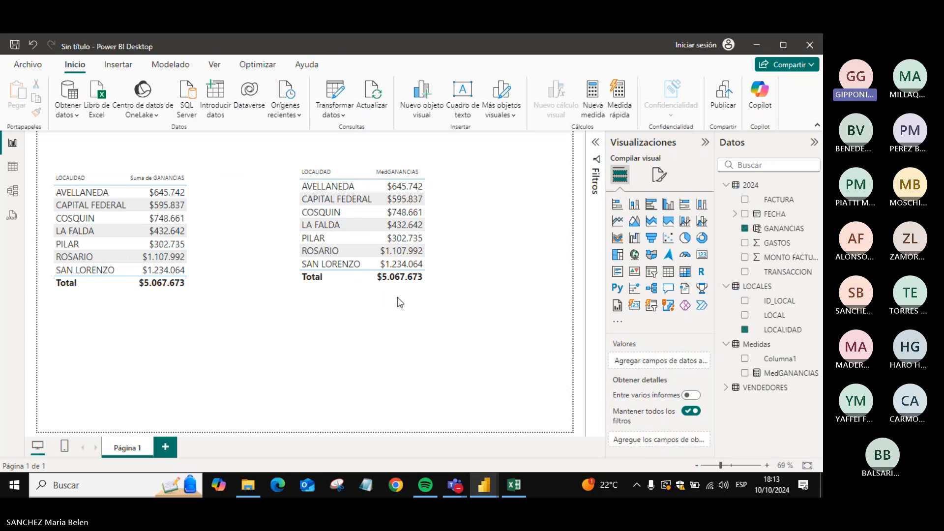
click(356, 282)
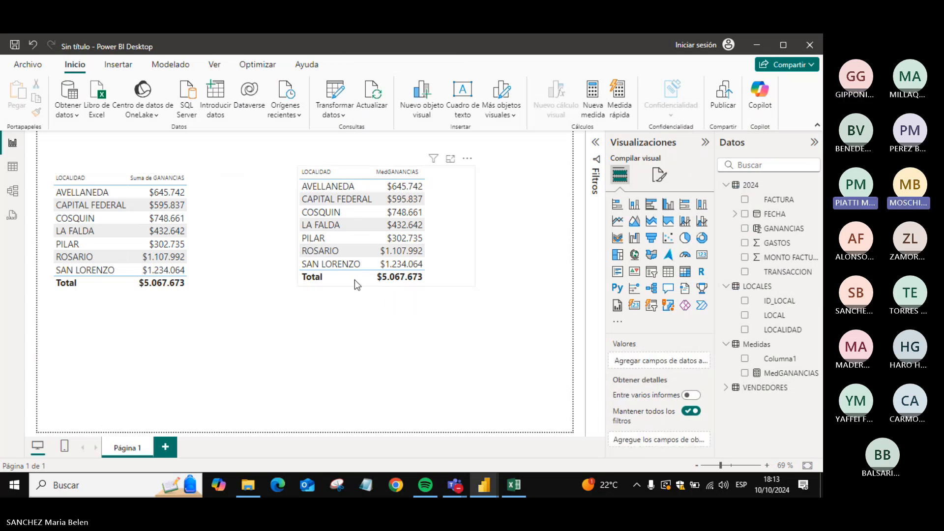
drag(352, 285, 358, 290)
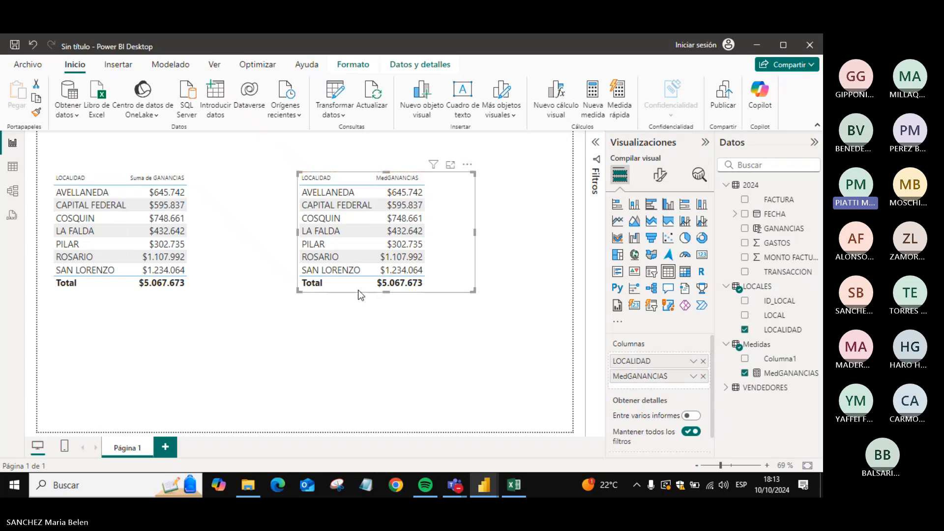
click(220, 260)
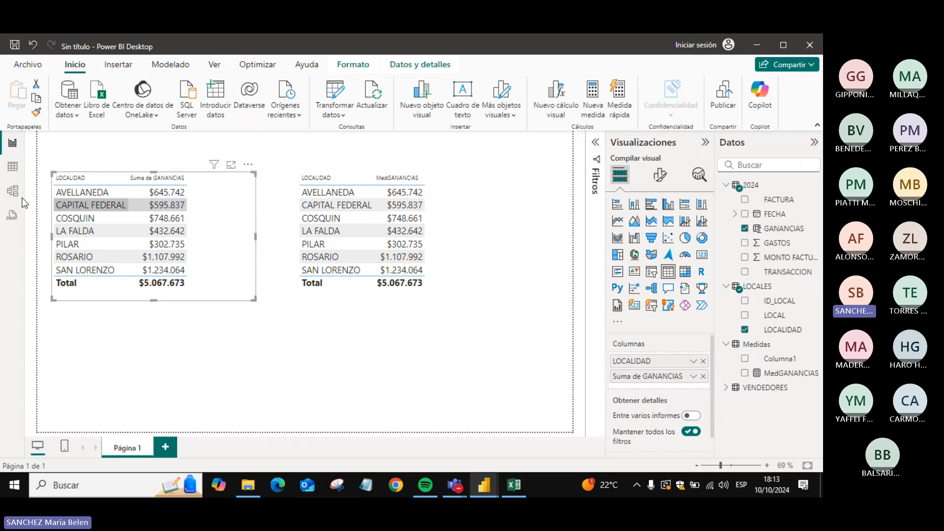
- Add a calculated column to the 2024 table in the table view and name it %GANANCIAS
click(12, 173)
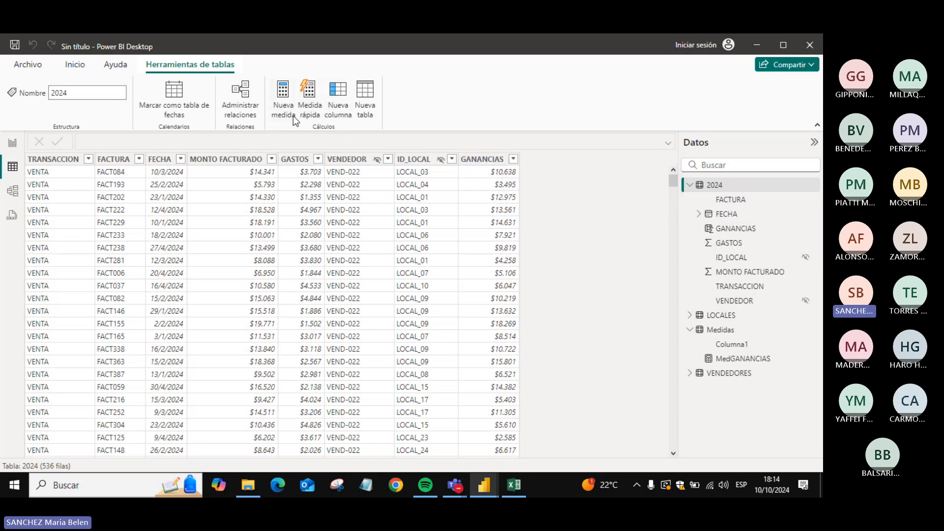
click(343, 118)
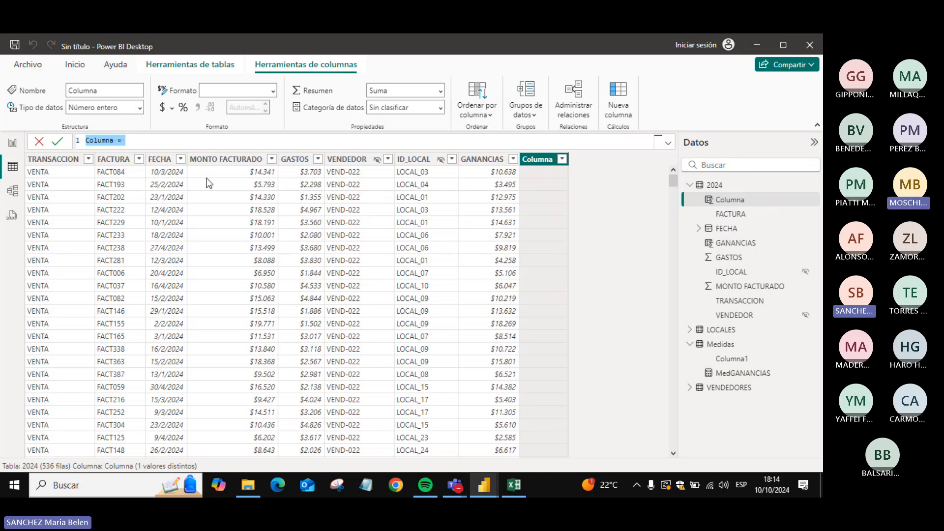
double_click(100, 142)
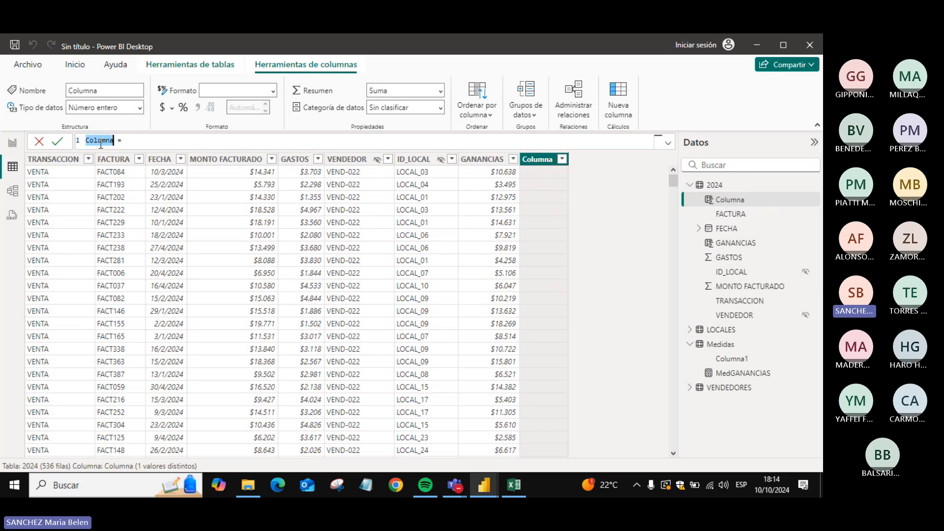
text(%g)
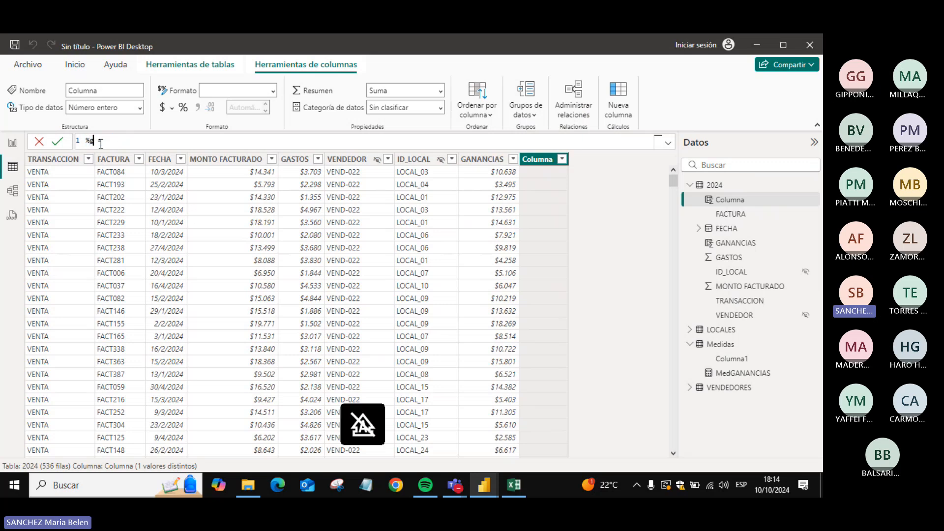
text(GANANCIAS =)
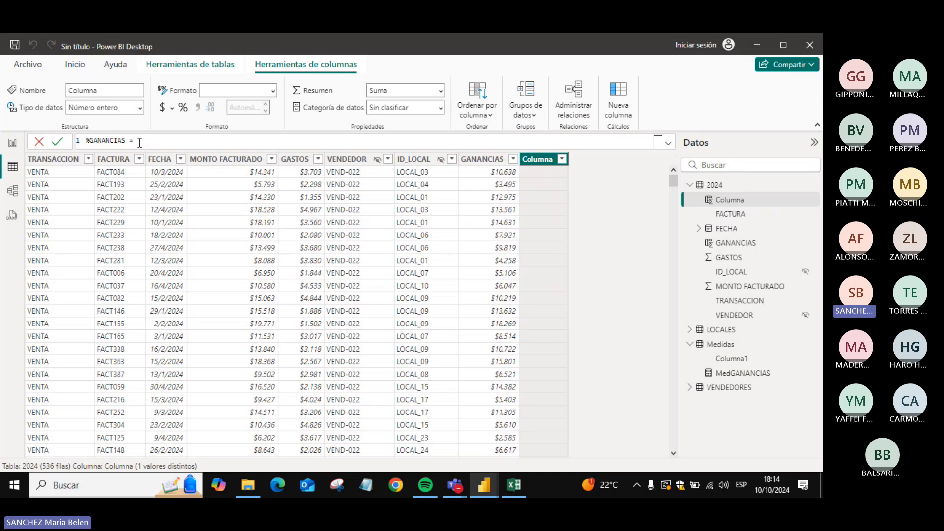
- Define the %GANANCIAS column as '2024'[GANANCIAS]/'2024'[MONTO FACTURADO]
text(GANA)
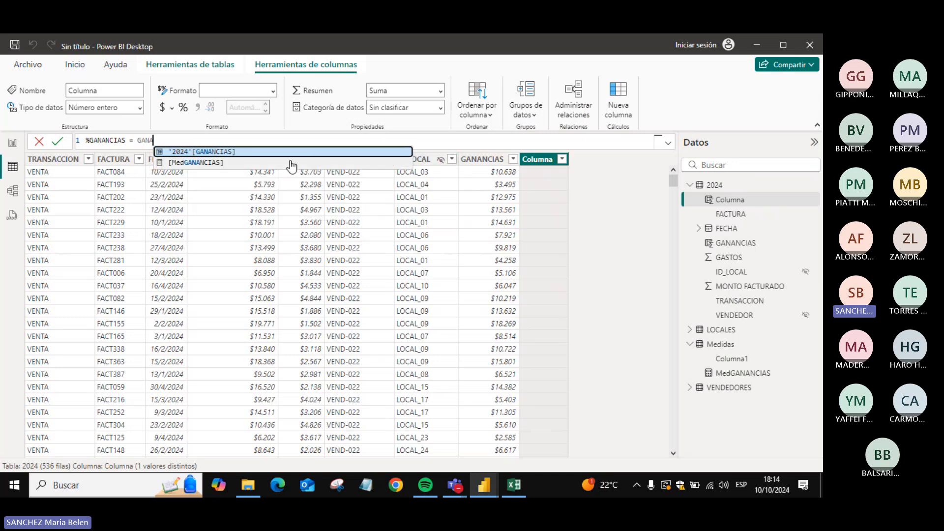
key(Tab)
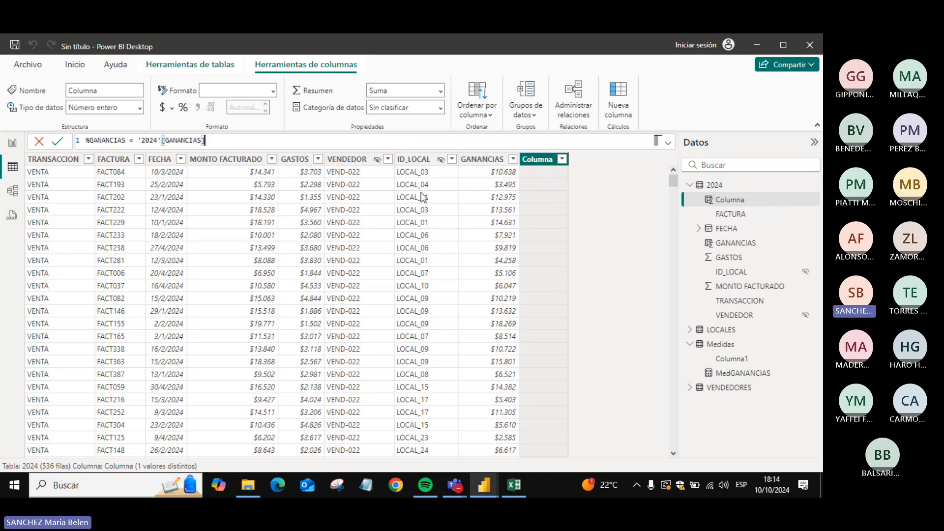
text(/)
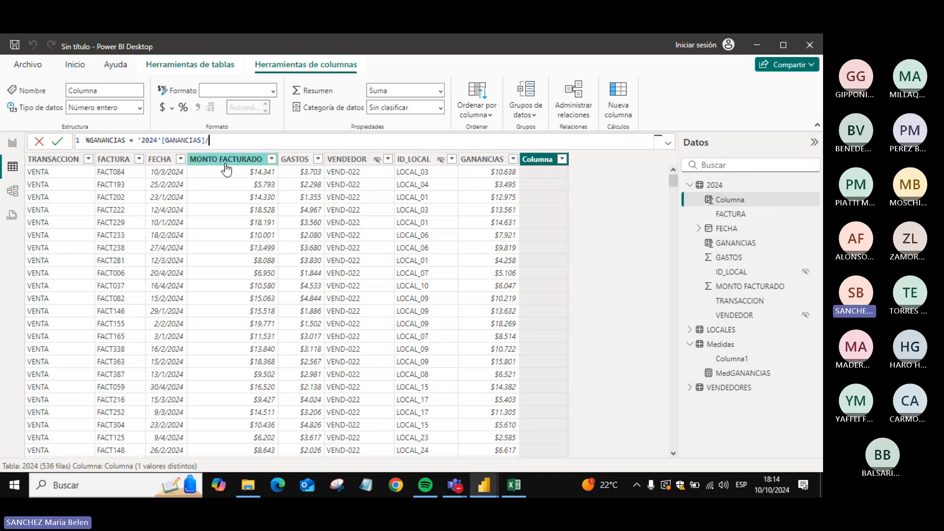
text(MON)
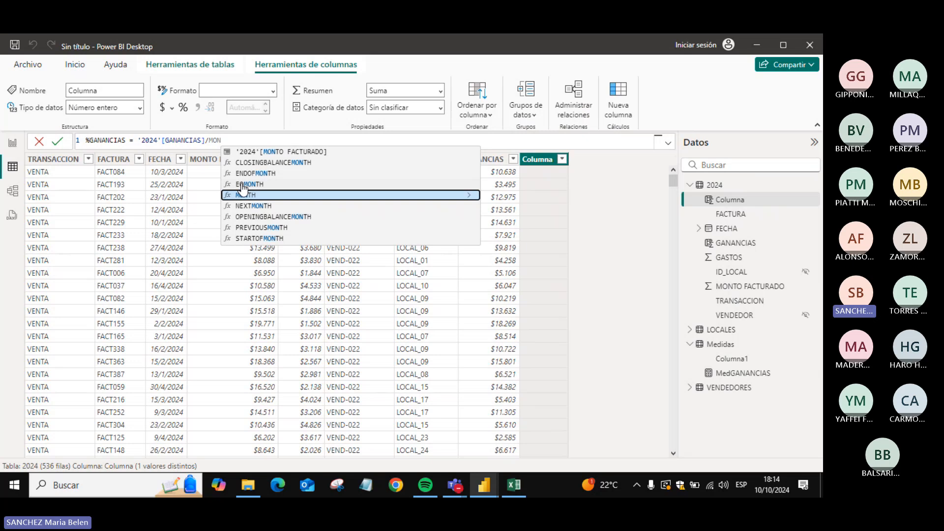
key(Up)
key(Up)
key(Up)
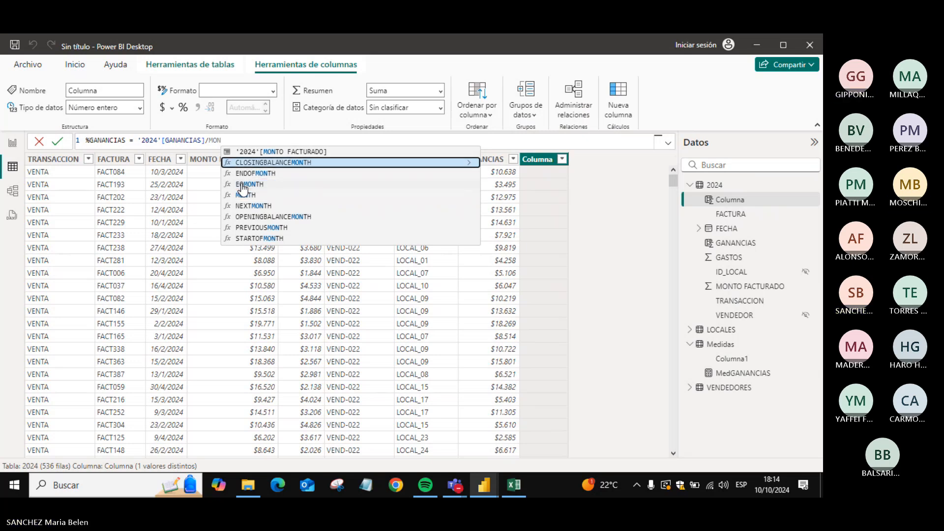
key(Up)
key(Tab)
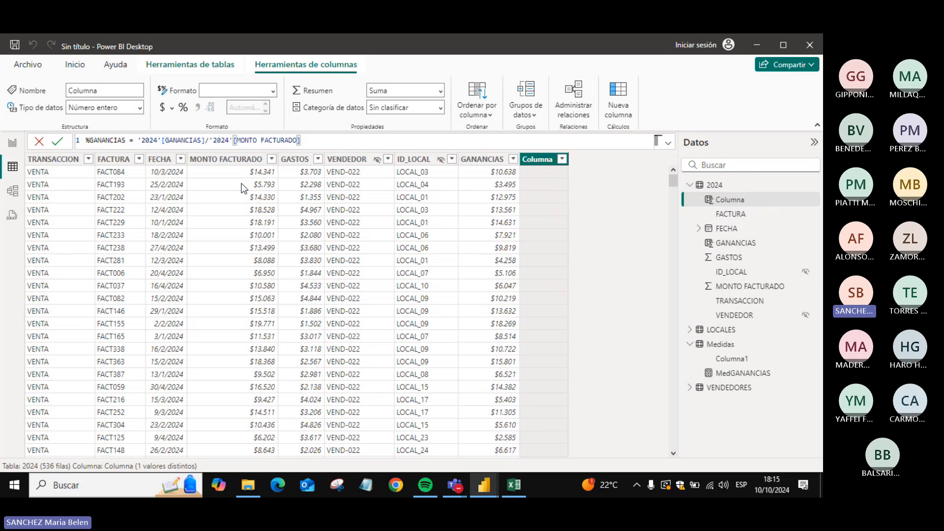
key(Return)
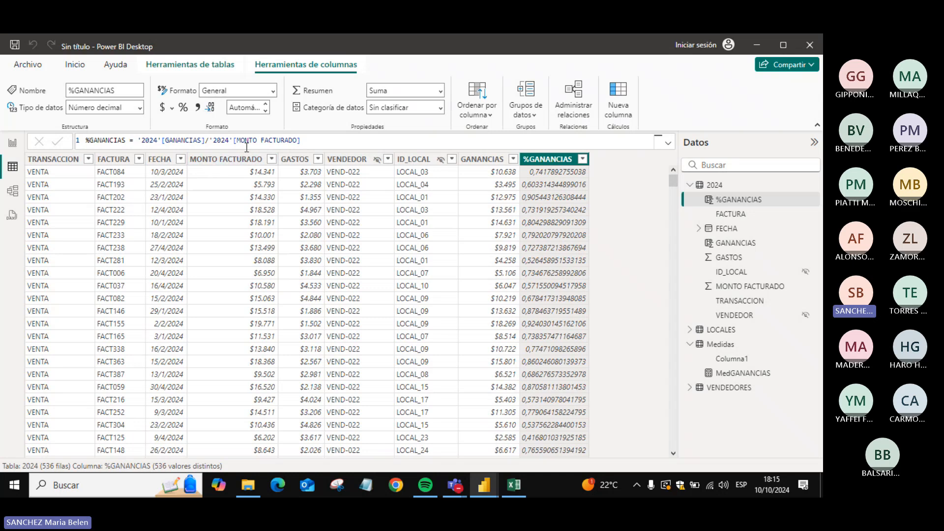
- Copy the full %GANANCIAS column formula, send it in the Teams meeting chat, and return to Power BI Desktop
click(323, 141)
drag(344, 139, 209, 140)
drag(318, 140, 60, 147)
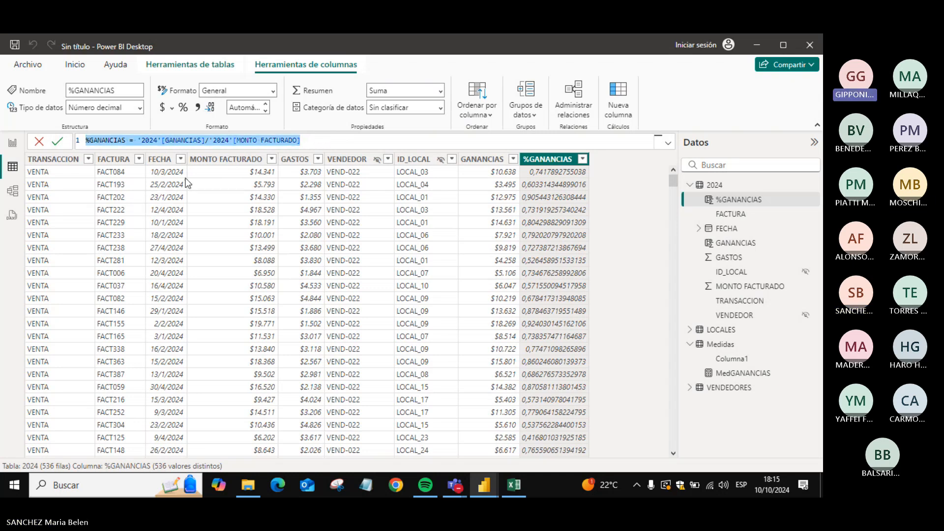
key(alt+Tab)
text(%GANANCIAS = '2024'[GANANCIAS]/'2024'[MONTO FACTURADO])
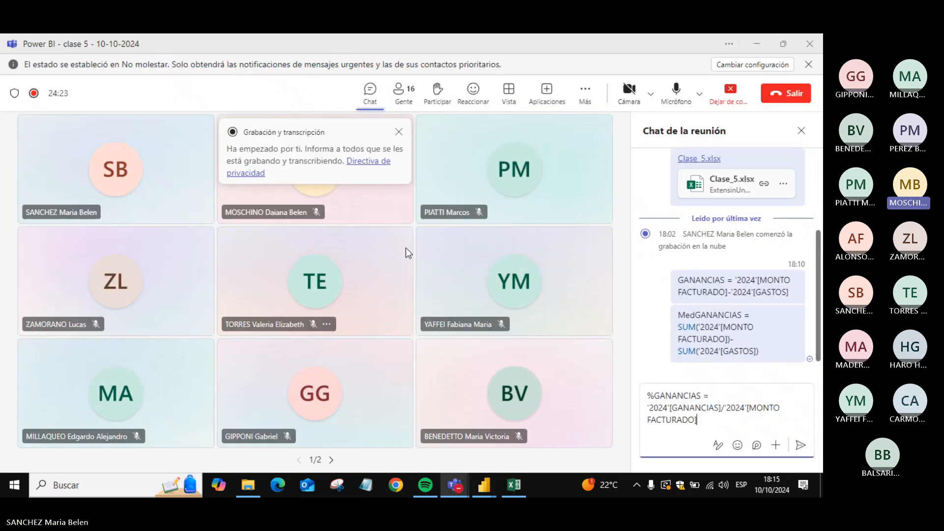
key(Return)
key(alt+Tab)
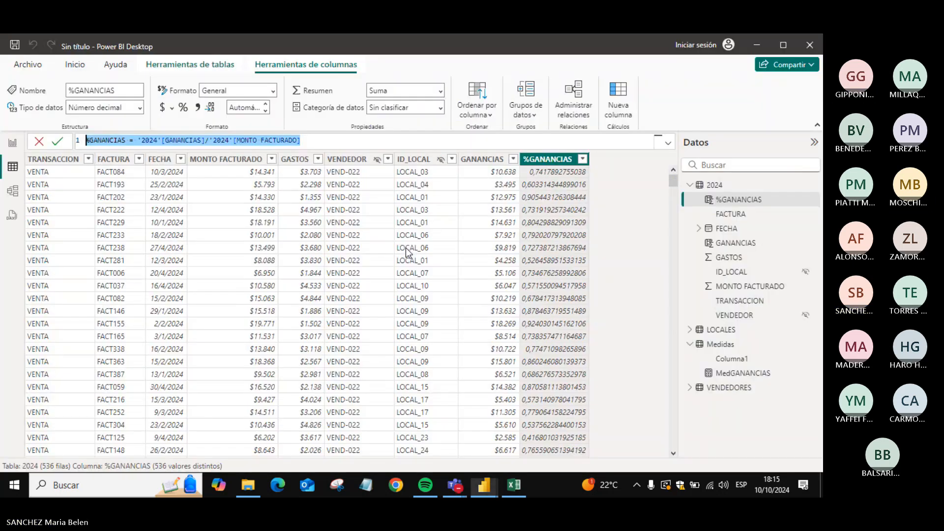
- Format the %GANANCIAS column as a percentage and add it to the Suma de GANANCIAS by LOCALIDAD table on the report page
click(534, 164)
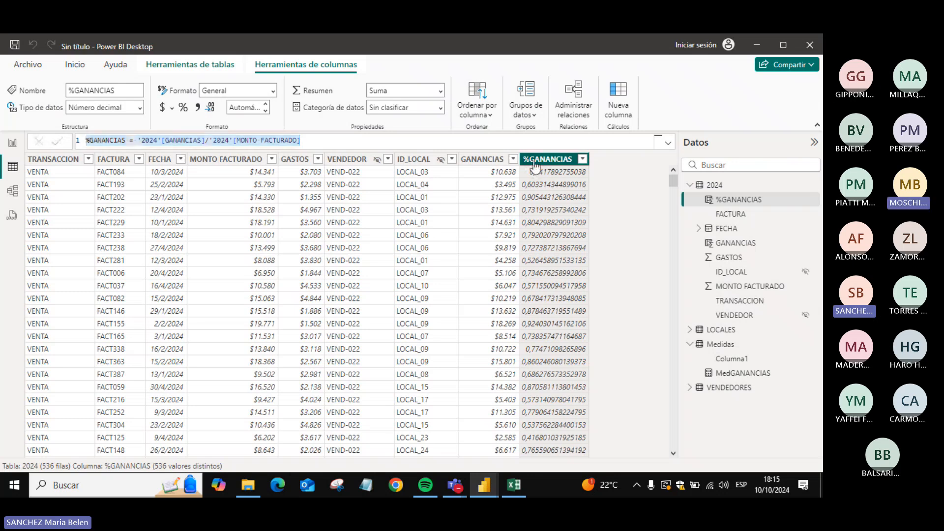
click(183, 108)
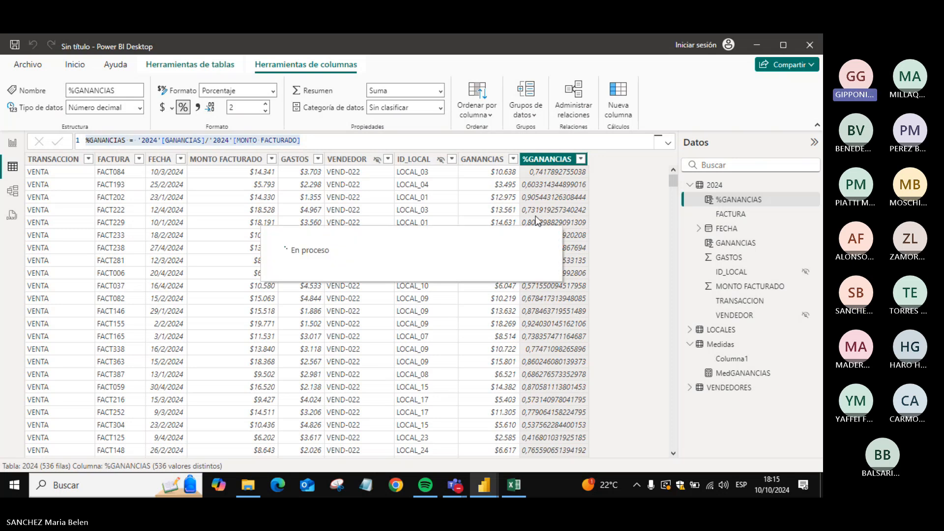
click(544, 173)
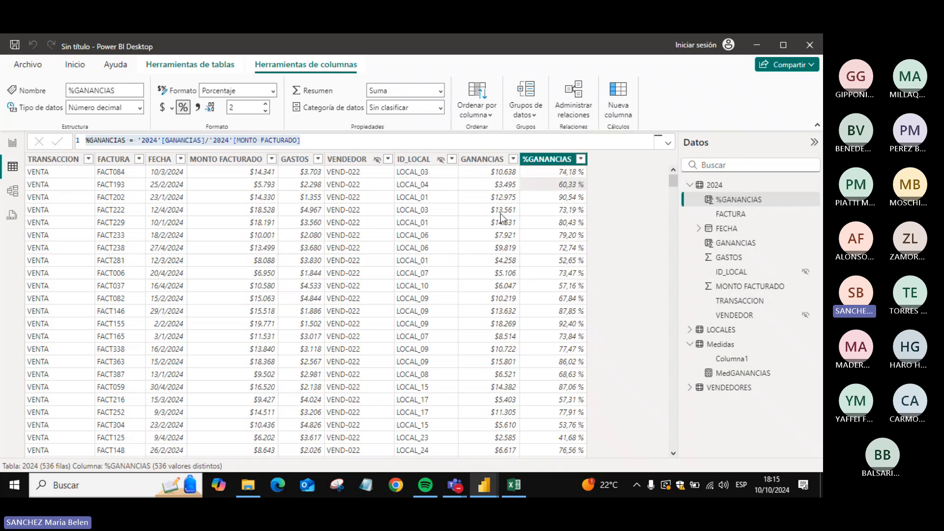
click(12, 143)
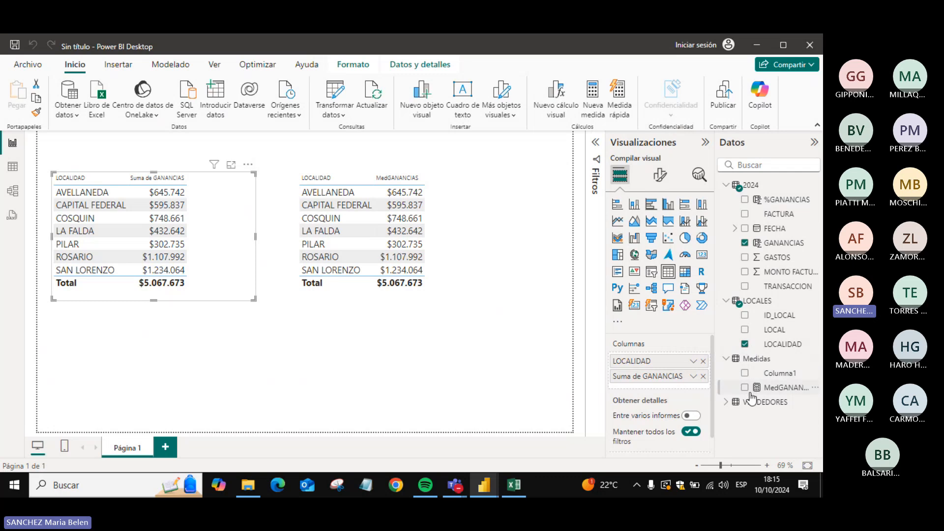
click(745, 199)
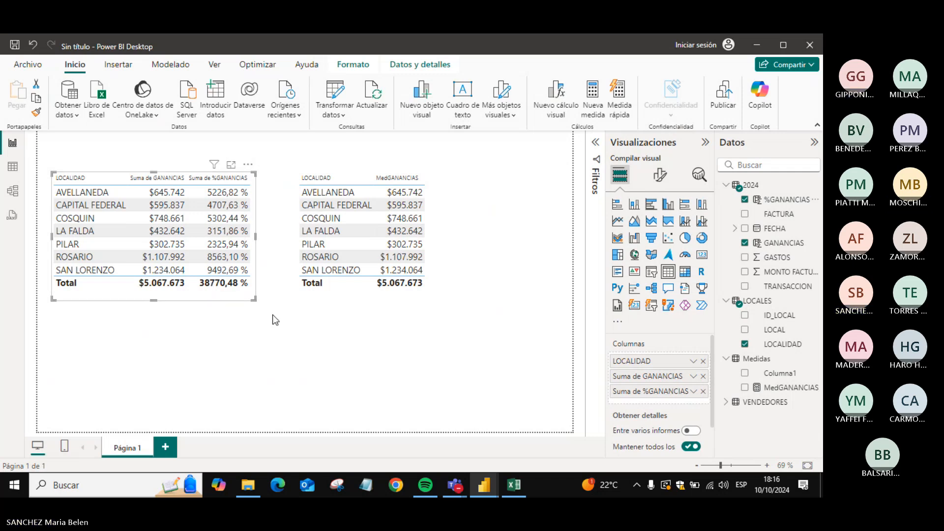
- Select the MedGANANCIAS table visual and start a new measure named %GANANCIAS in the Medidas table
click(348, 287)
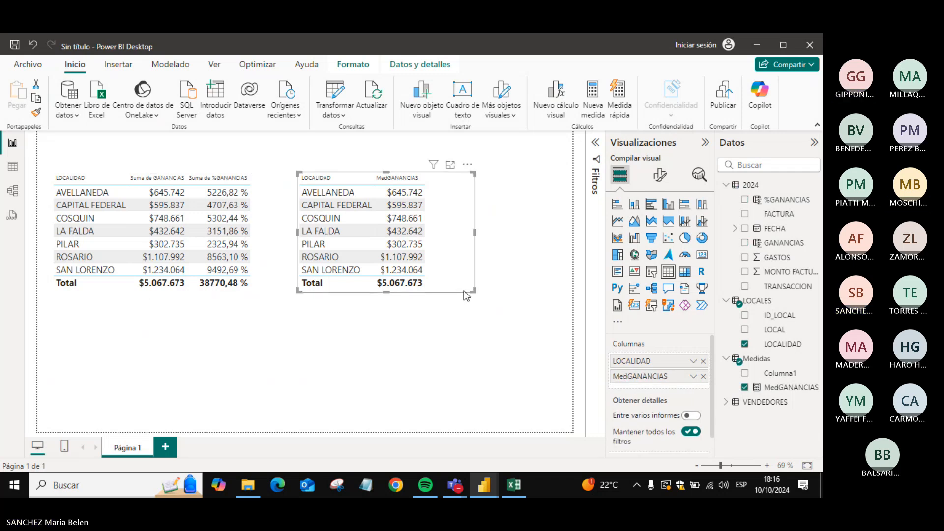
right_click(770, 363)
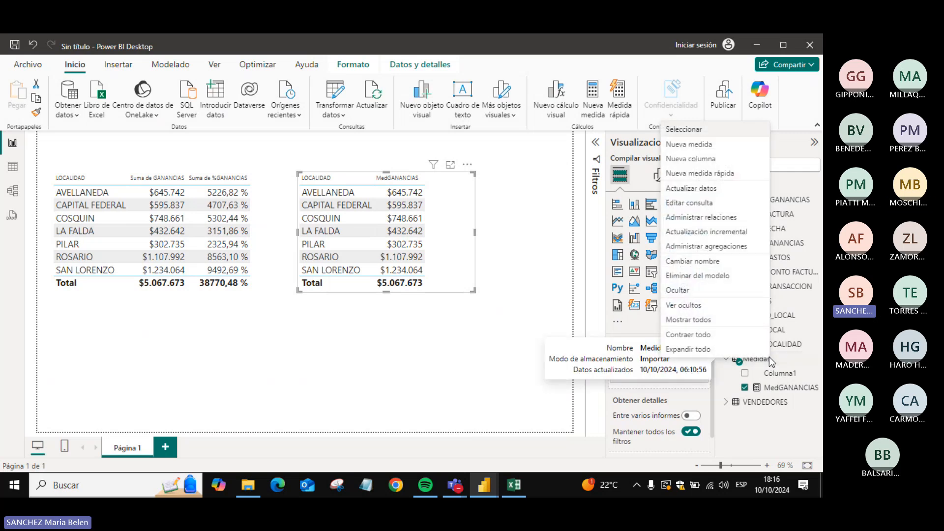
click(692, 144)
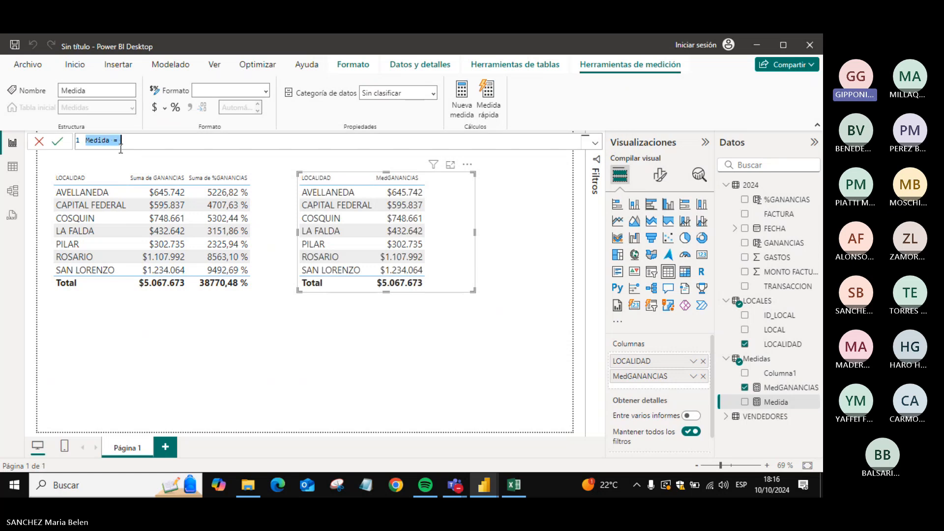
text(%)
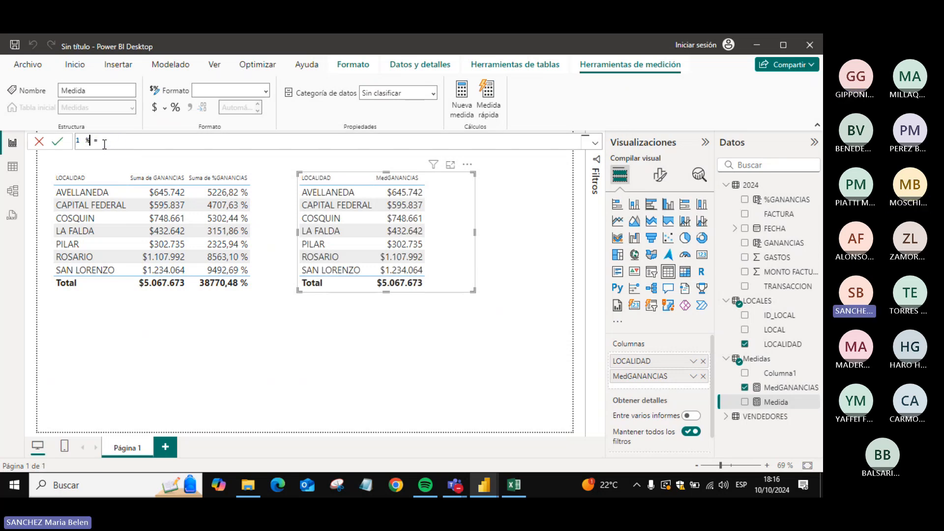
text(GANANCIAS = )
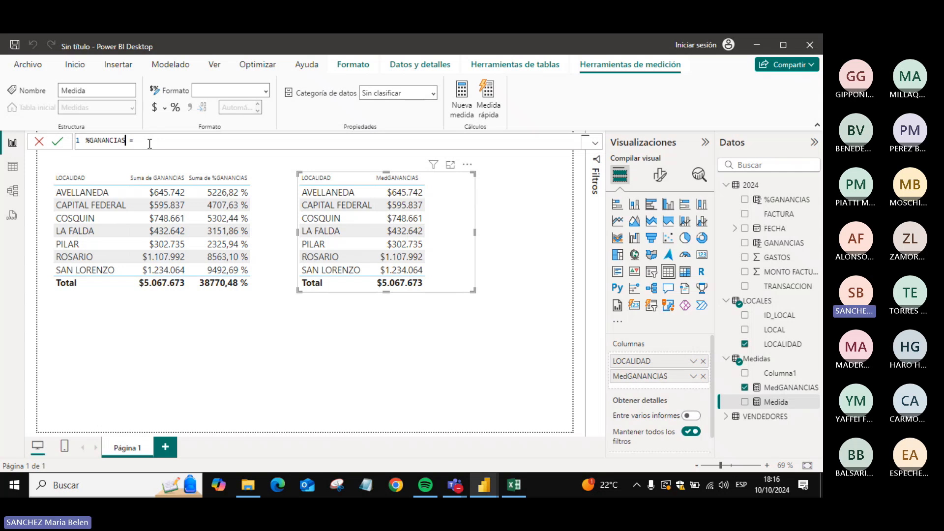
text(SUM()
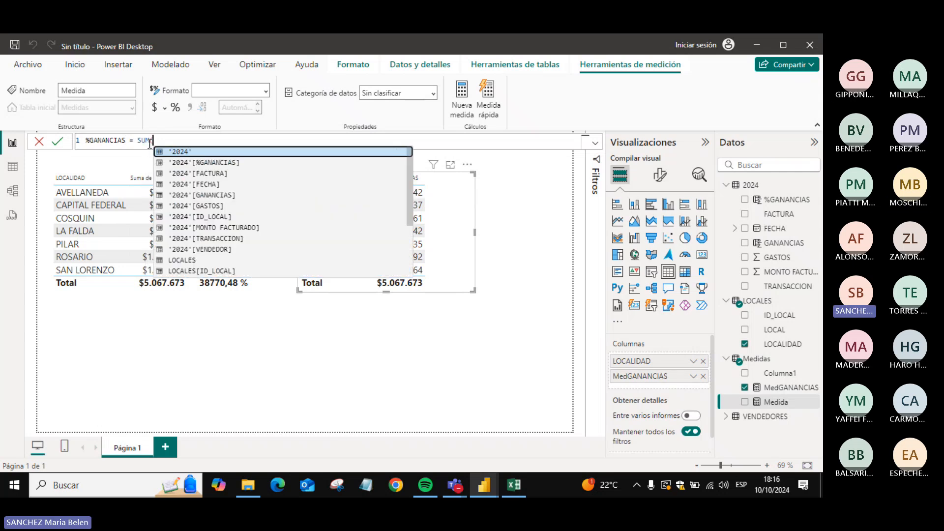
key(BackSpace)
key(BackSpace)
key(BackSpace)
key(BackSpace)
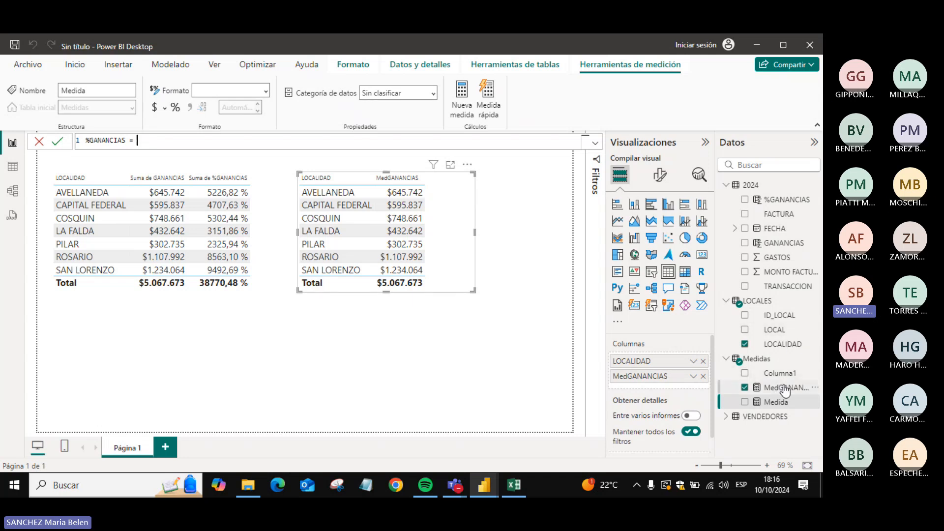
- Define the %GANANCIAS measure as Medidas[MedGANANCIAS]/SUM('2024'[MONTO FACTURADO])
text(MED)
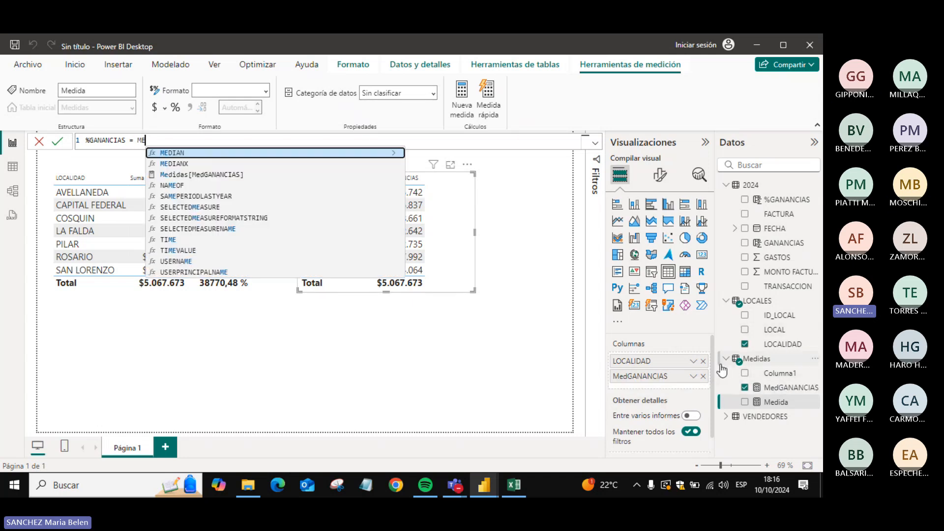
key(Down)
key(Down)
key(Tab)
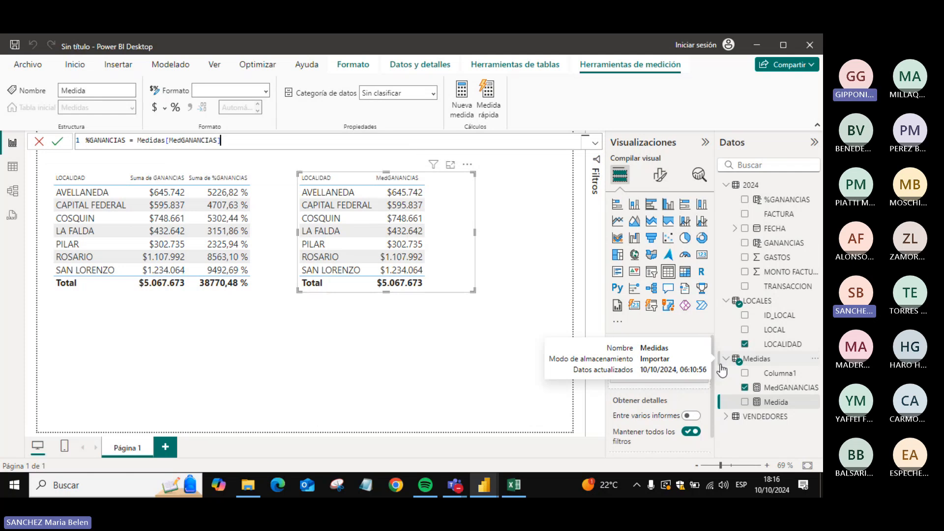
text(/)
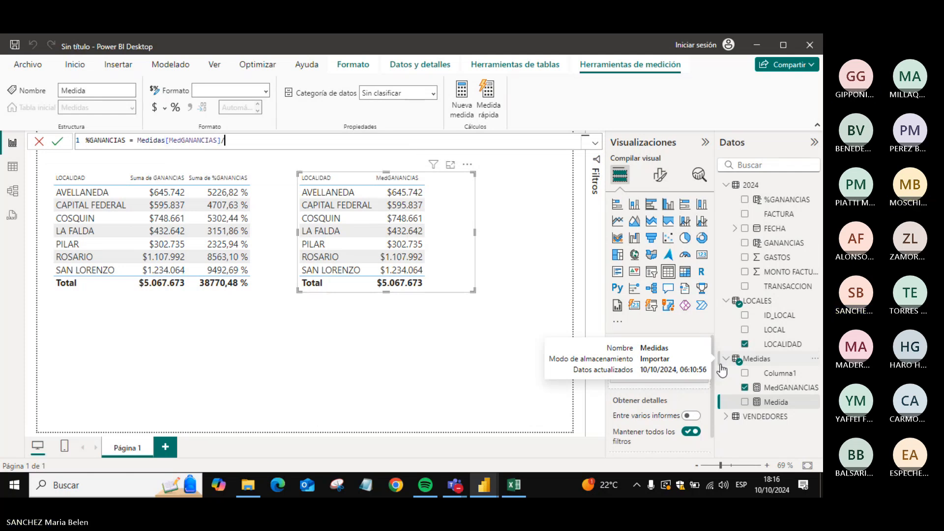
text(SUM()
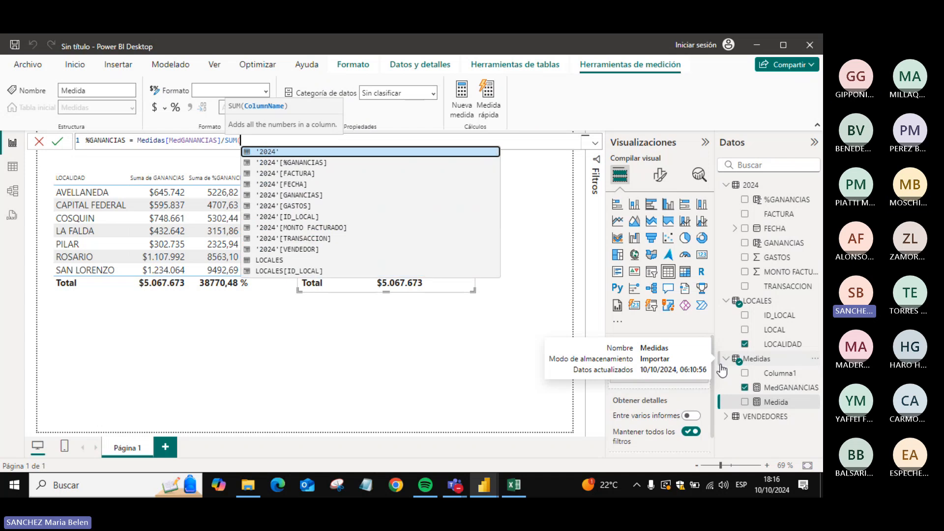
text(Me)
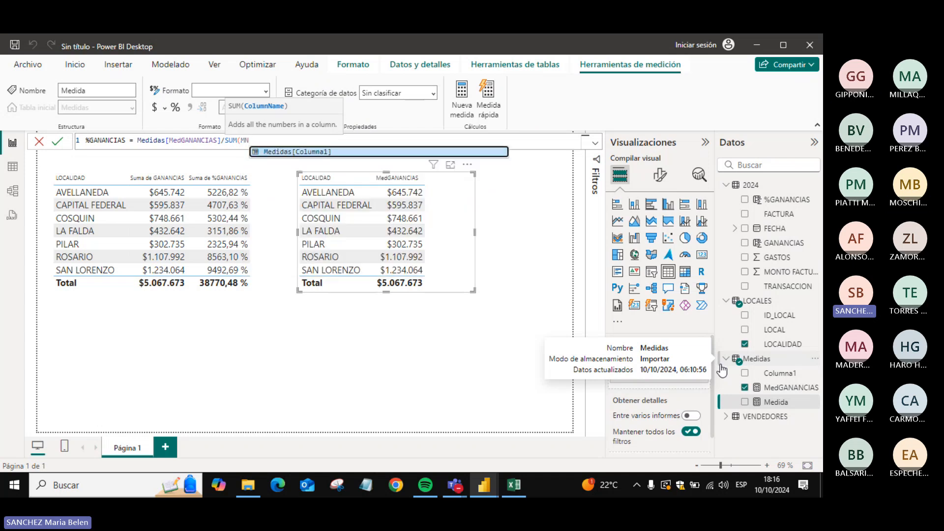
text(ON)
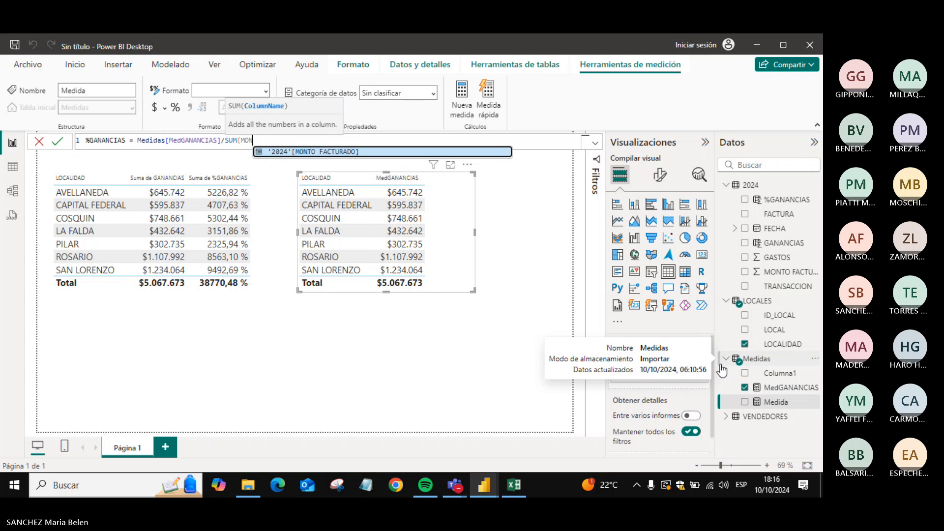
key(Tab)
text())
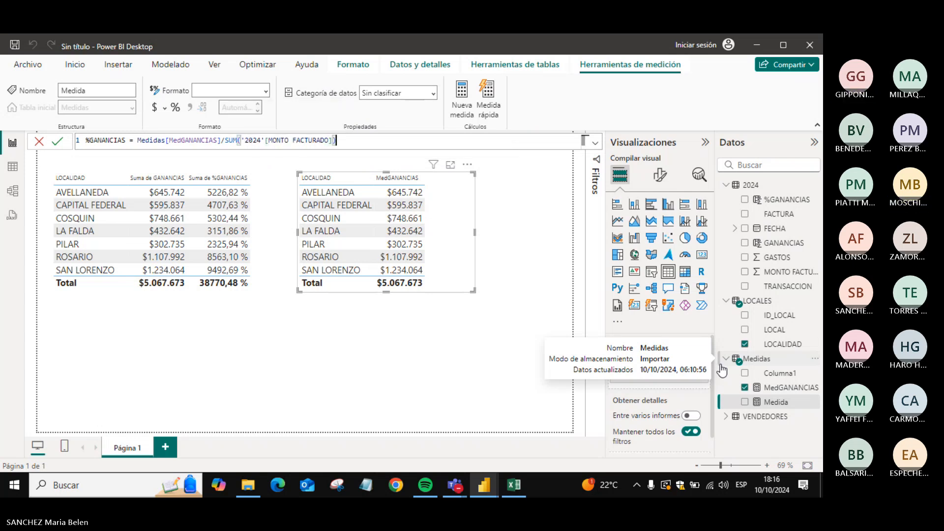
key(Return)
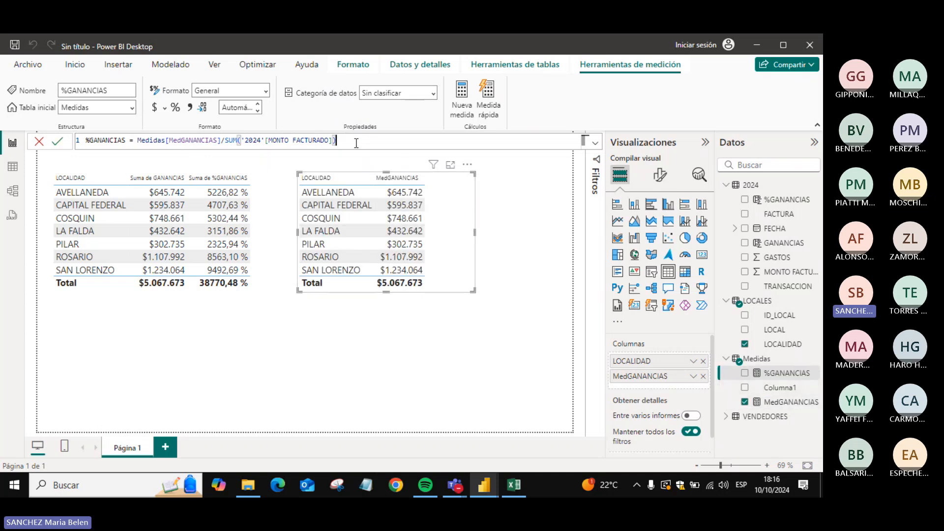
- Copy the full %GANANCIAS measure formula, send it in the Teams meeting chat, and return to Power BI Desktop
drag(344, 142, 63, 146)
key(ctrl+c)
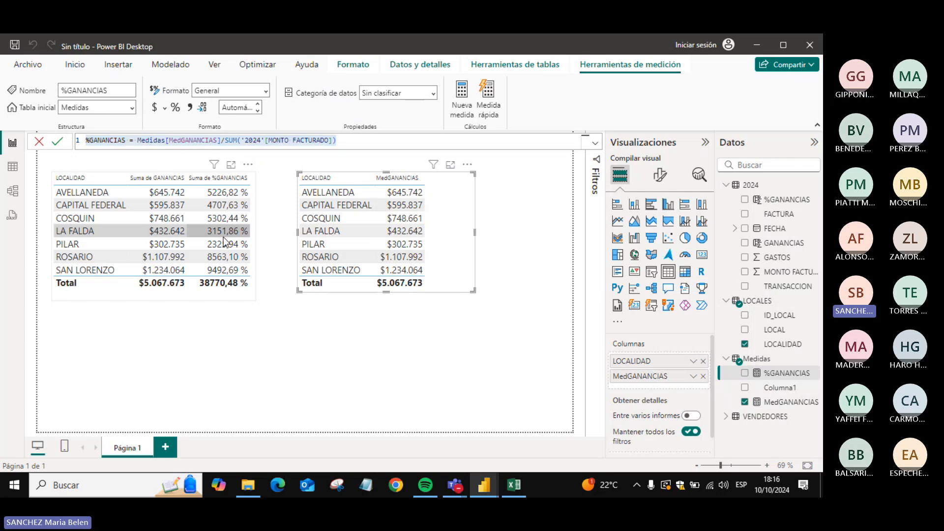
key(alt+Tab)
click(658, 457)
key(ctrl+v)
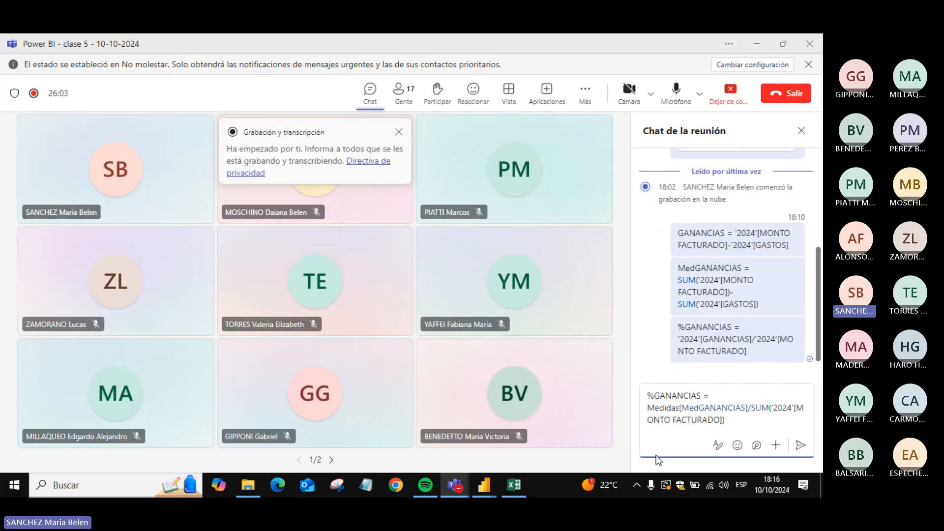
key(Return)
key(alt+Tab)
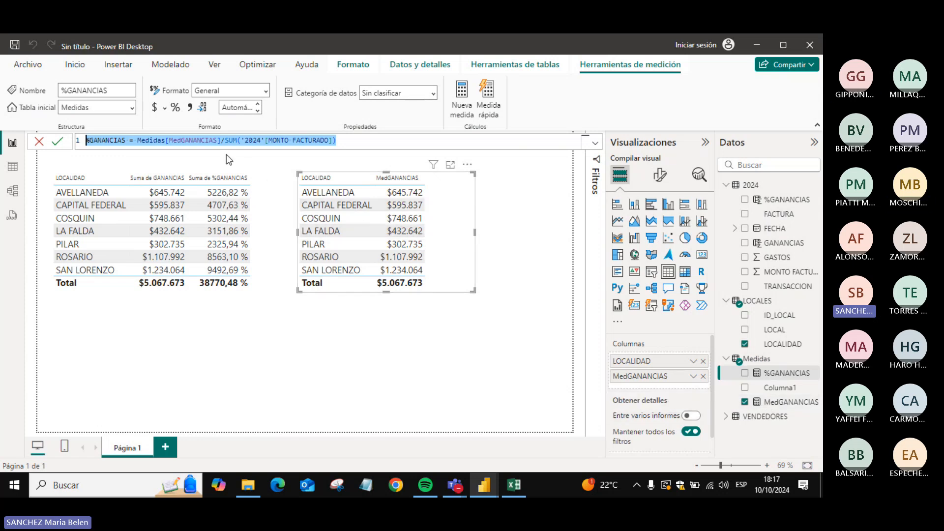
- Review the numerator and denominator of the %GANANCIAS measure formula and commit the measure
click(230, 141)
drag(225, 141, 336, 141)
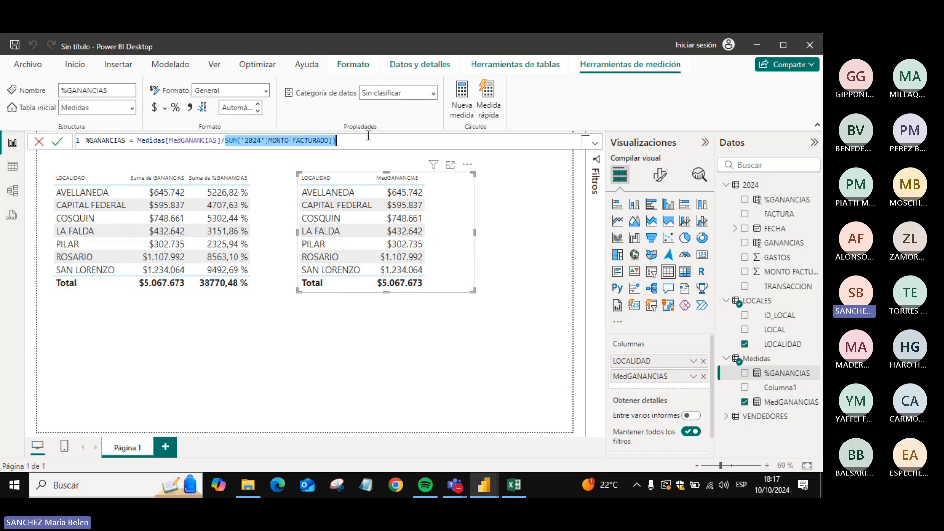
double_click(218, 140)
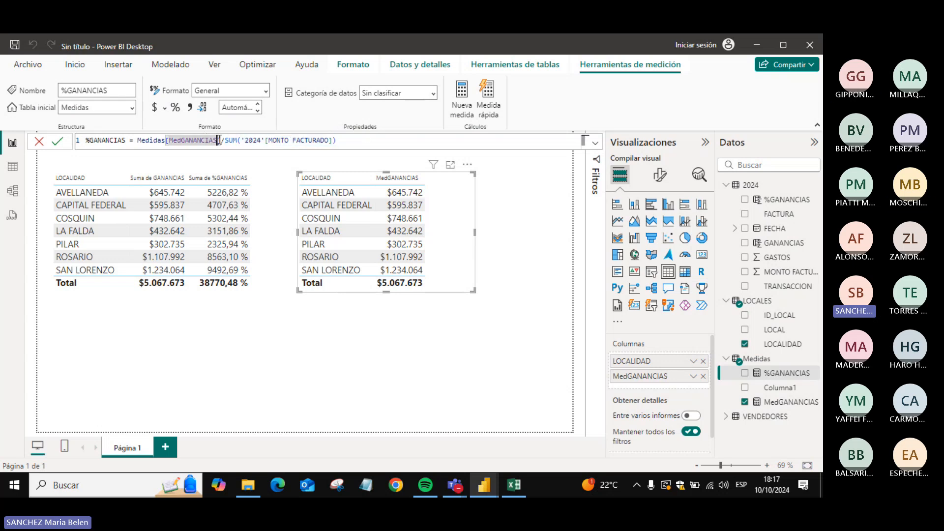
drag(220, 140, 138, 140)
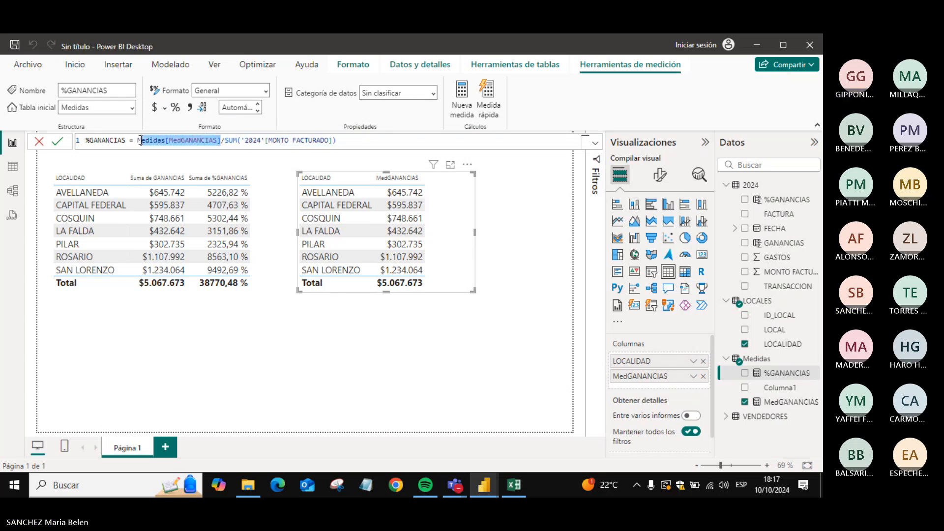
click(347, 140)
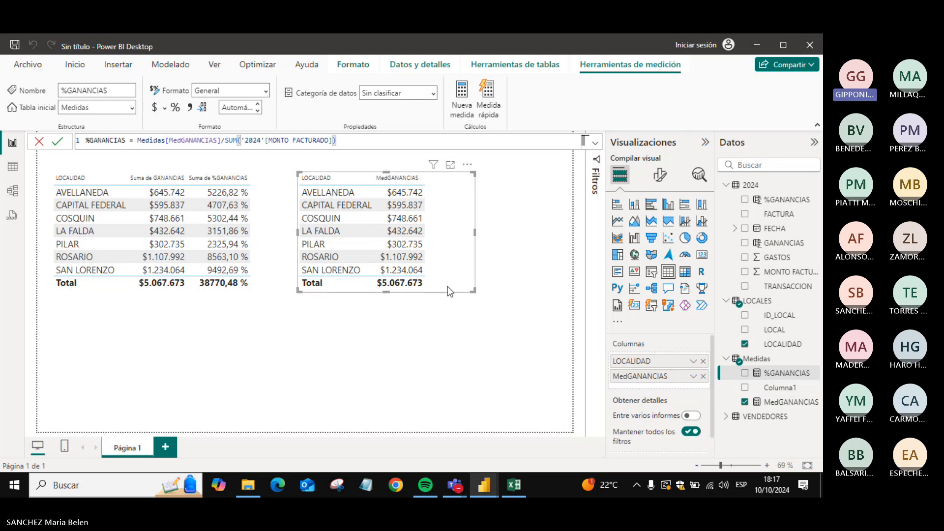
key(Return)
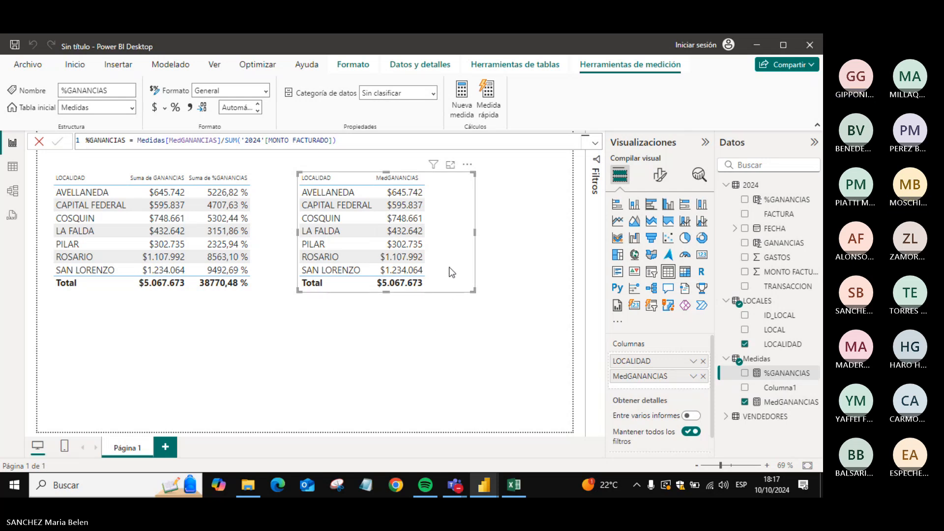
- Add the %GANANCIAS measure, formatted as a percentage, to the MedGANANCIAS by LOCALIDAD table and widen the table
click(745, 374)
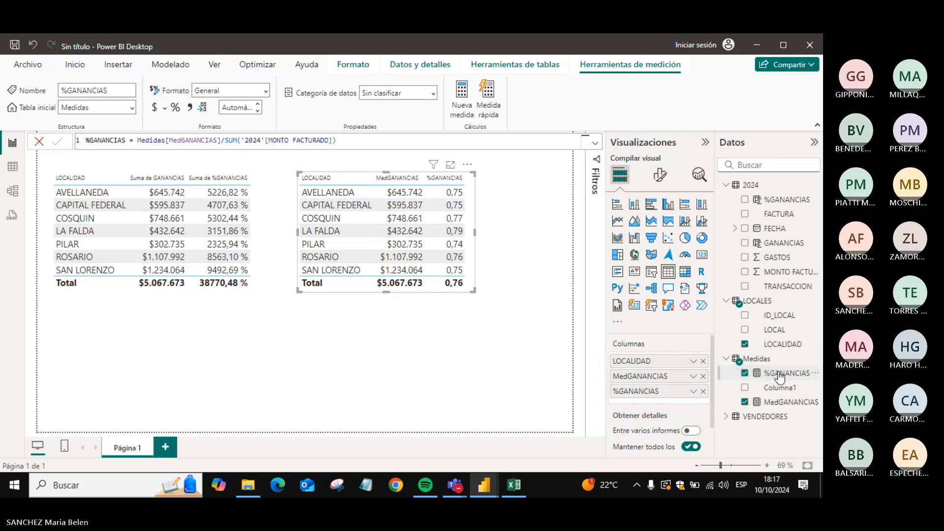
click(175, 107)
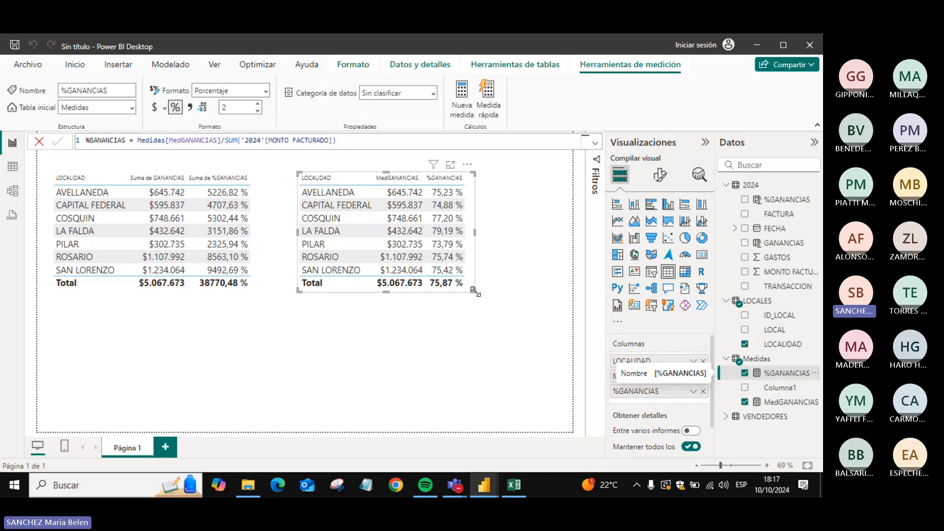
drag(475, 291, 523, 290)
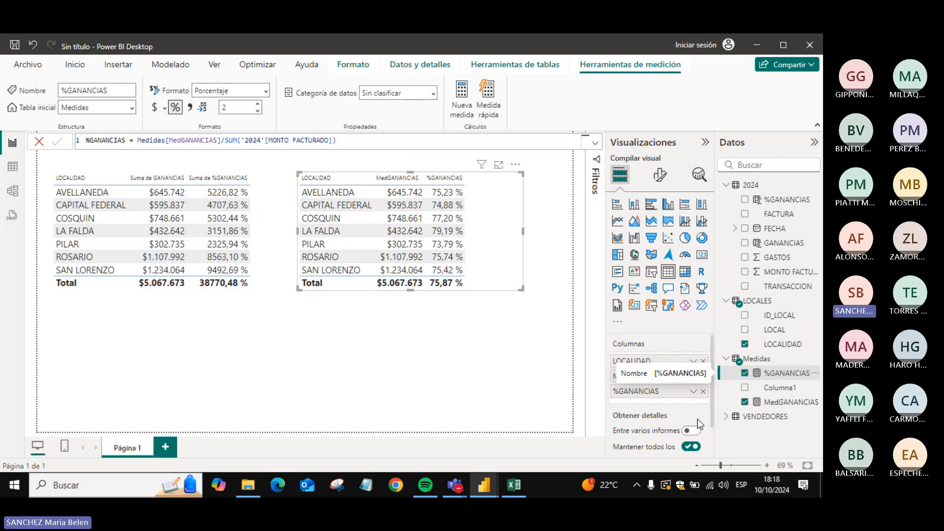
- Delete Columna1 of the Medidas table from the model
click(776, 387)
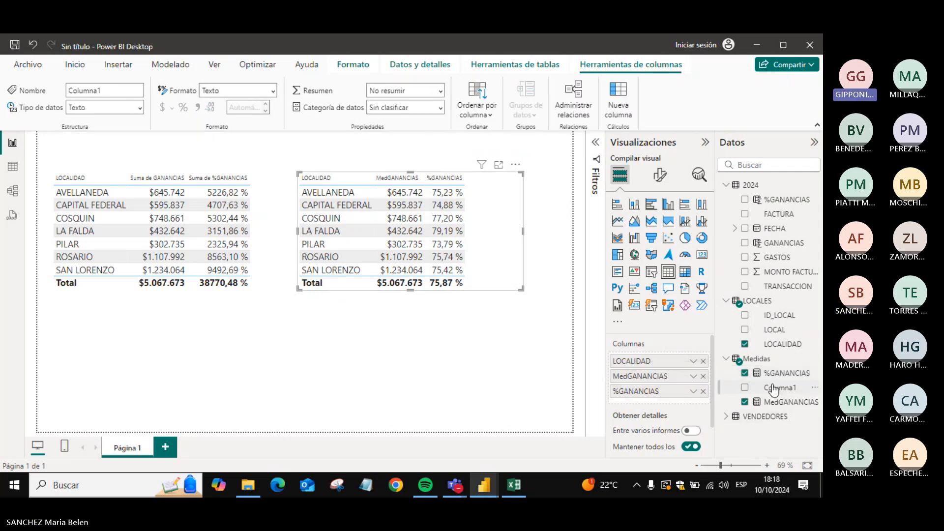
click(506, 362)
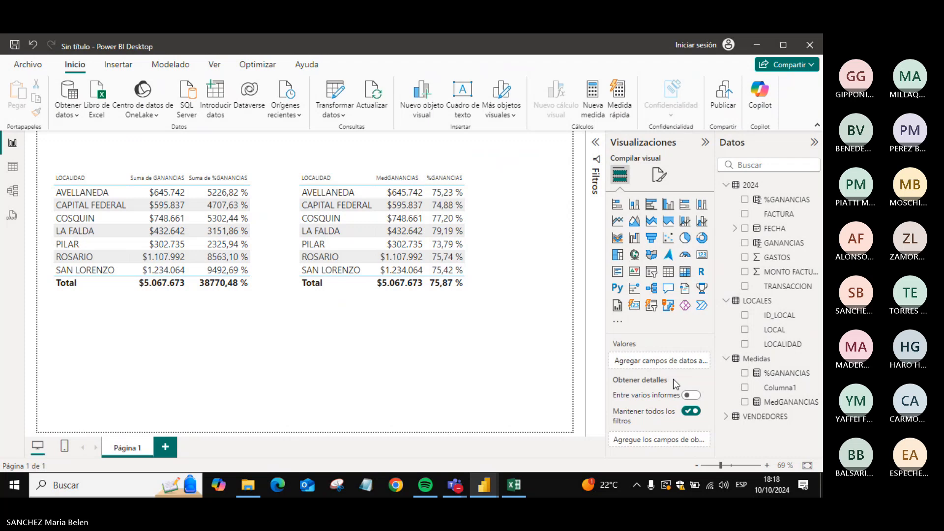
right_click(765, 388)
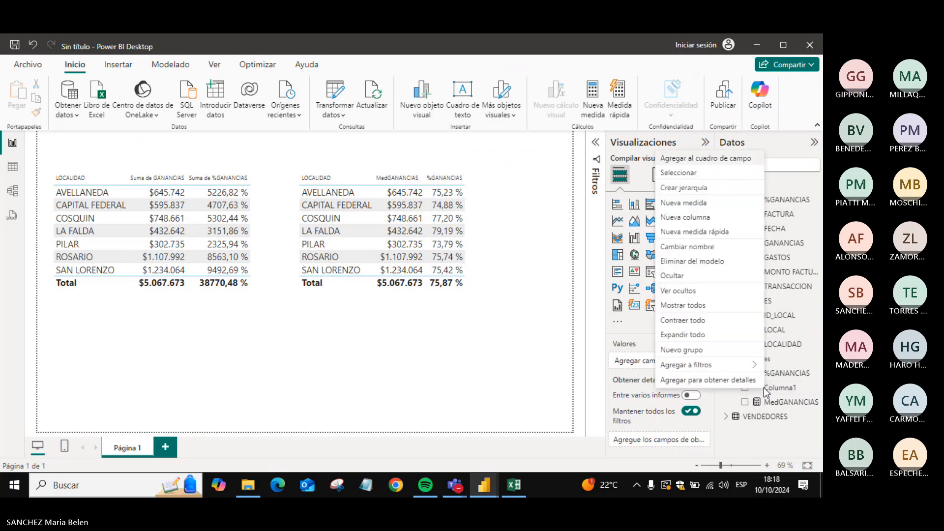
click(774, 390)
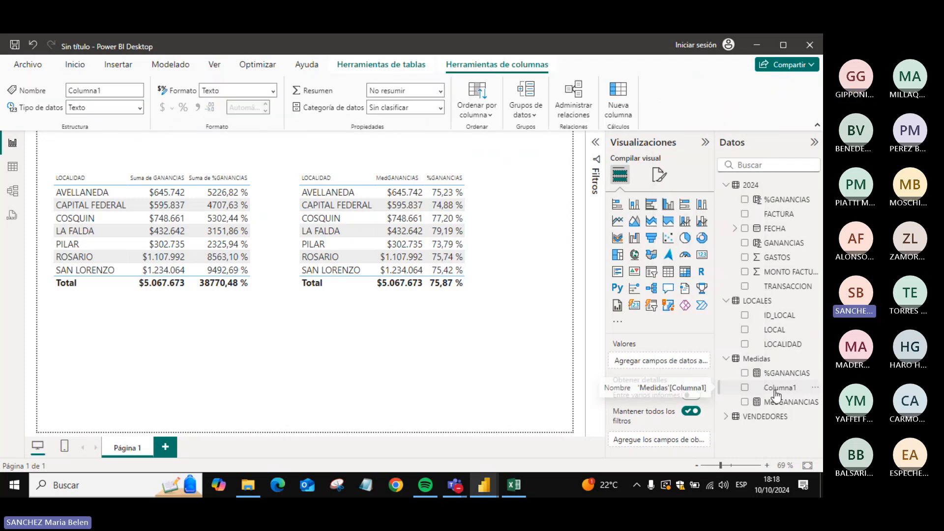
right_click(774, 391)
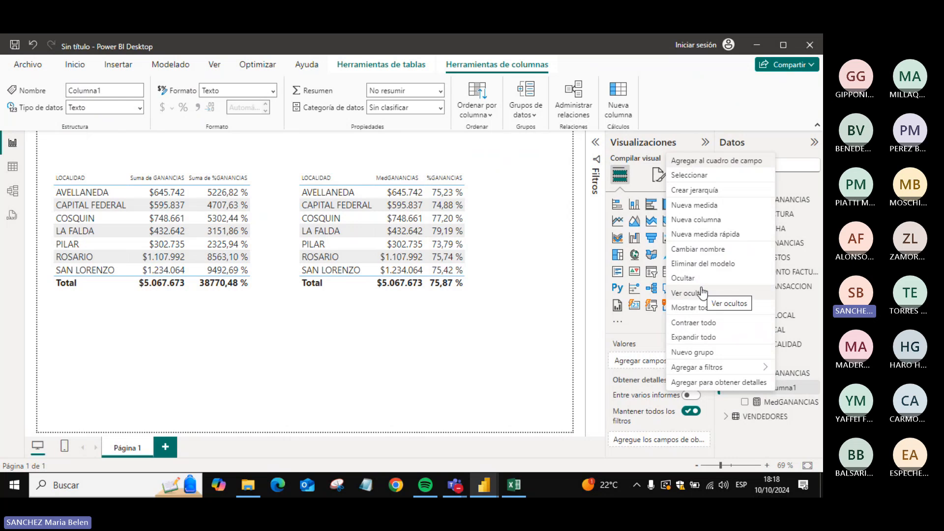
click(705, 266)
click(477, 287)
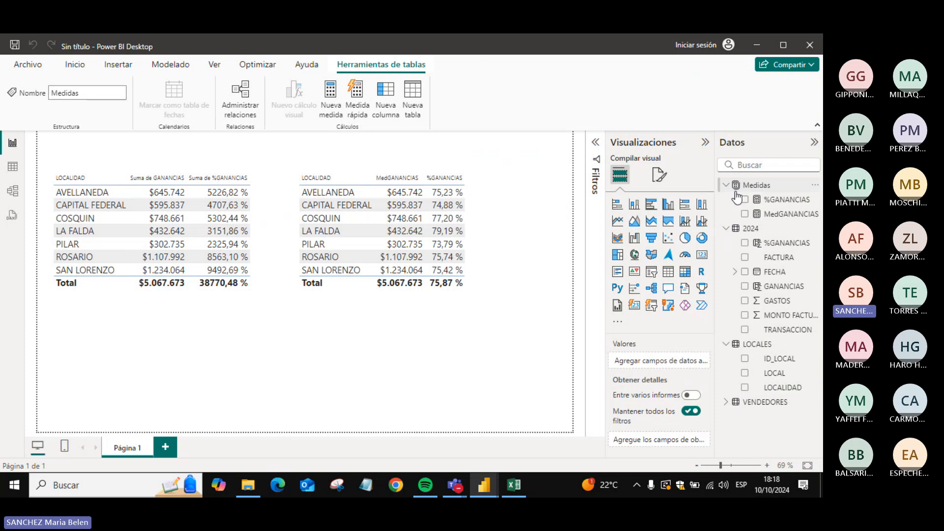
- Move the MedGANANCIAS table directly below the Suma de GANANCIAS table and adjust its width
click(476, 252)
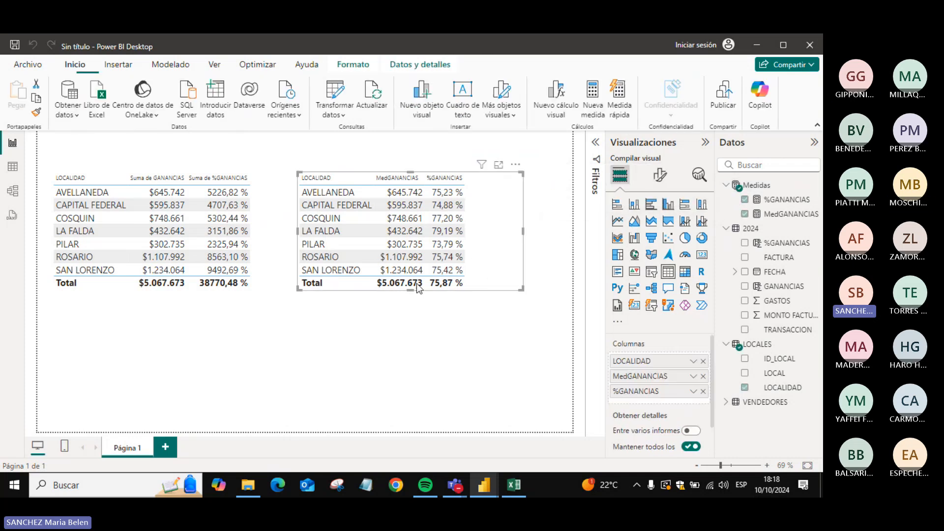
drag(500, 262, 253, 397)
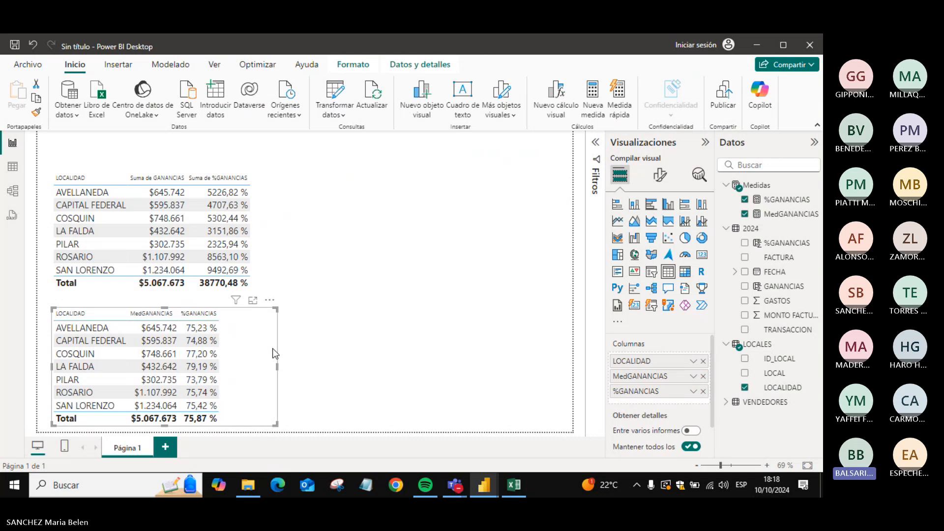
drag(277, 365, 245, 365)
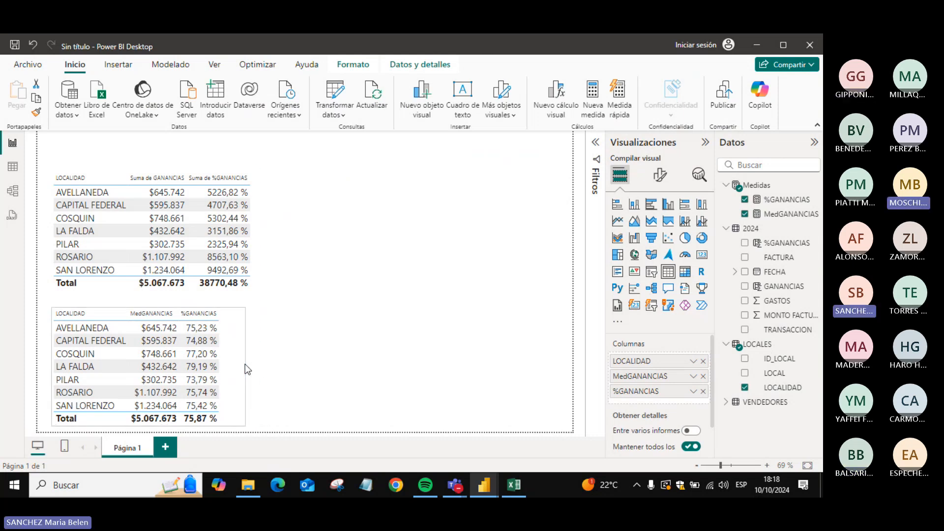
key(alt+Tab)
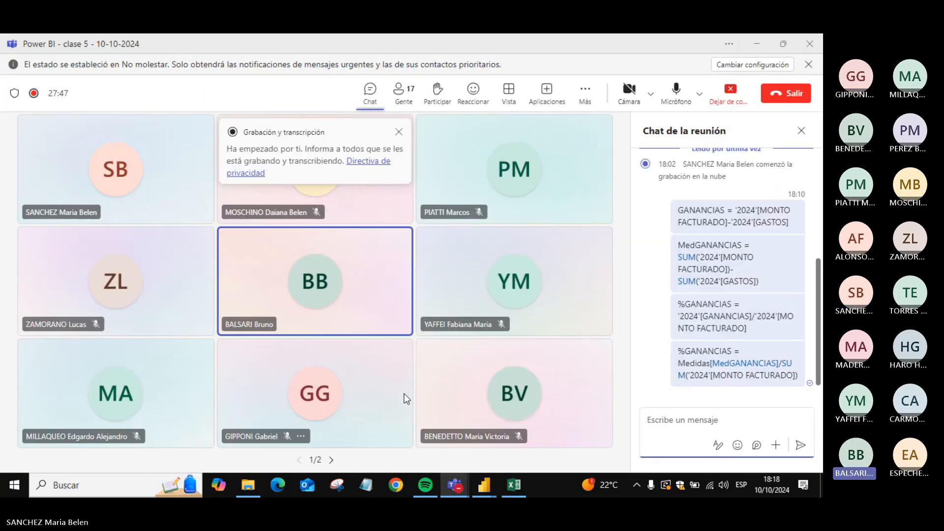
key(alt+Tab)
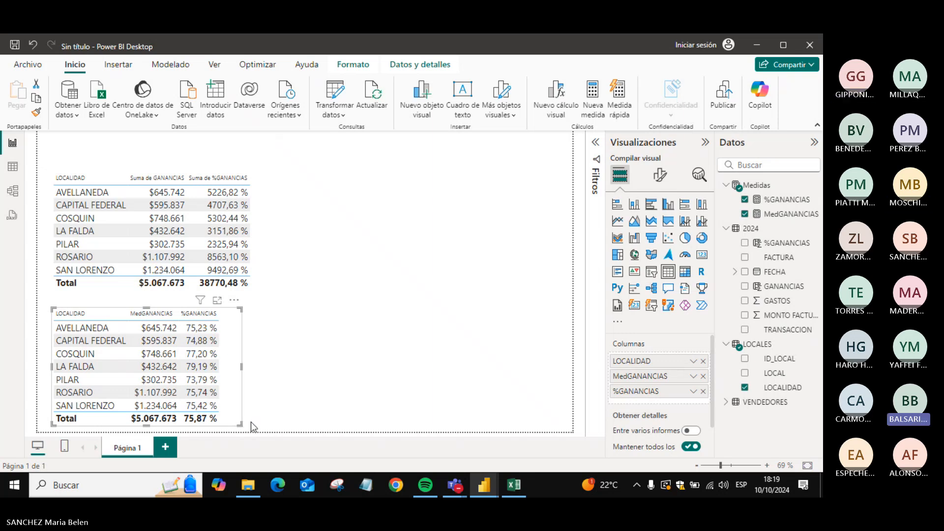
drag(251, 421, 276, 426)
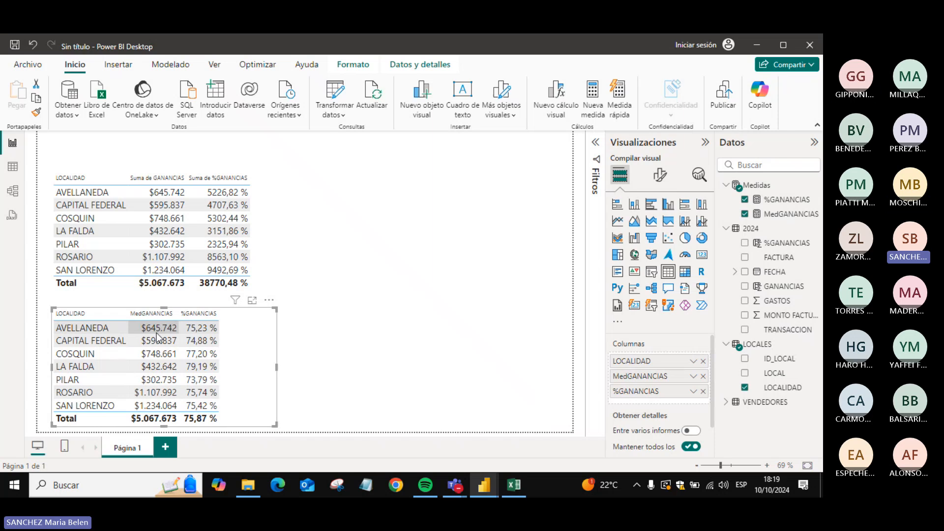
- Check how selecting the AVELLANEDA and CAPITAL FEDERAL rows of the Suma de GANANCIAS table filters the measures table, and clear the selection
click(157, 195)
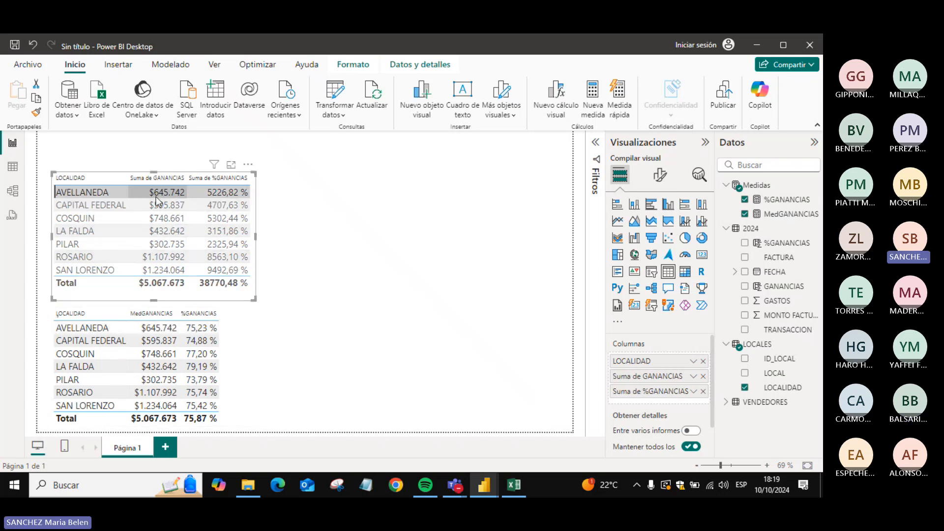
click(155, 197)
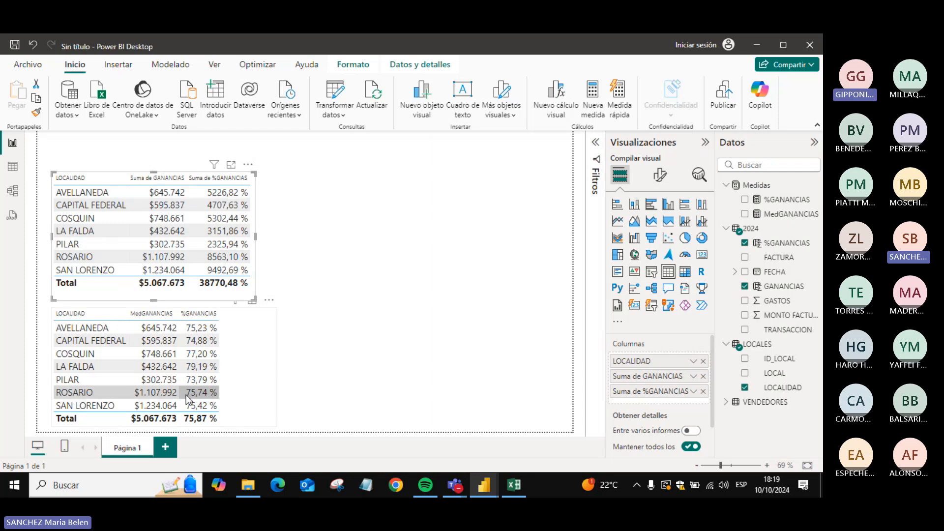
click(161, 207)
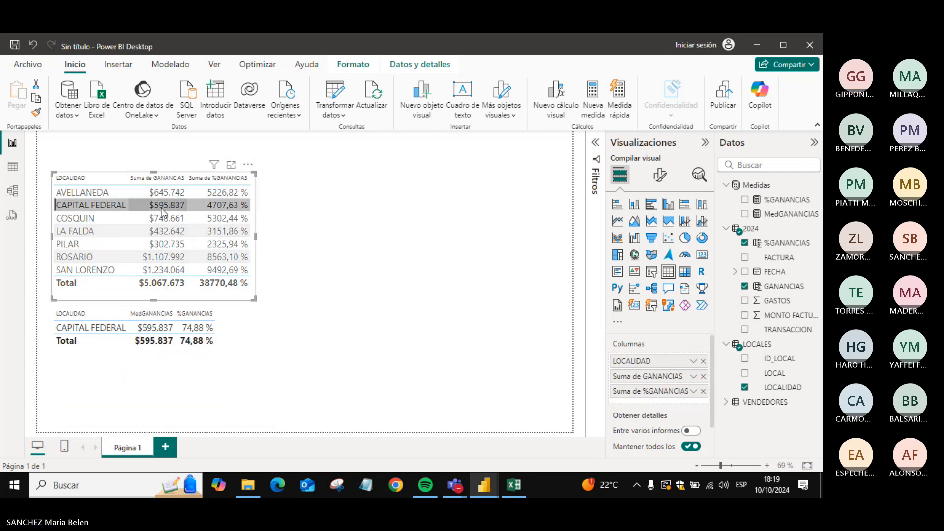
click(161, 208)
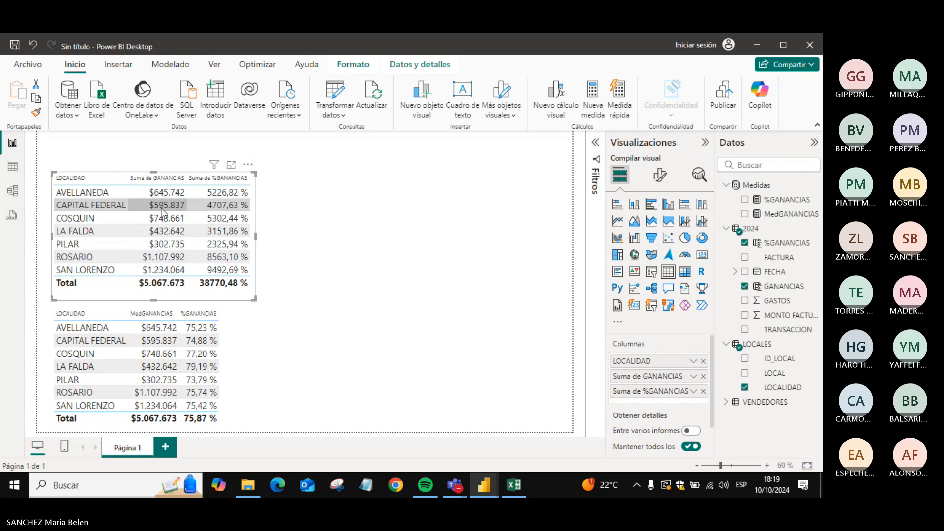
click(161, 208)
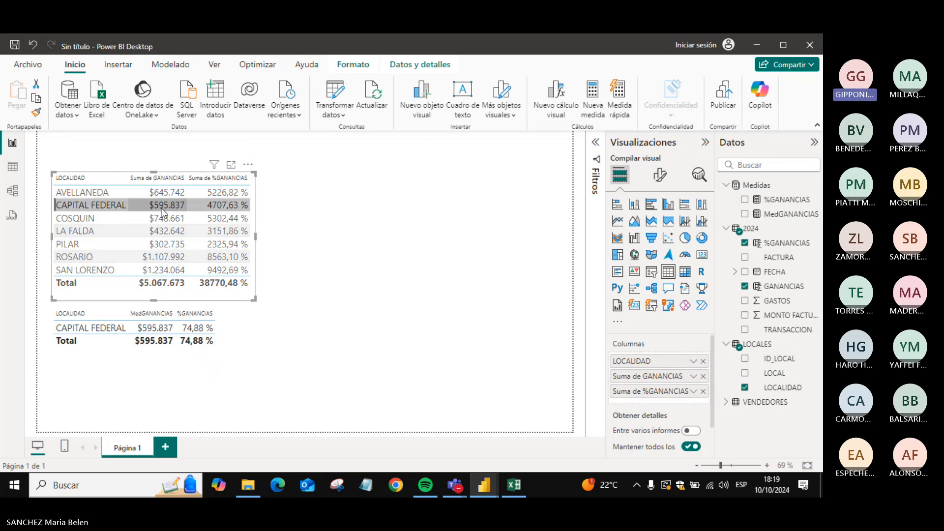
click(161, 207)
click(453, 338)
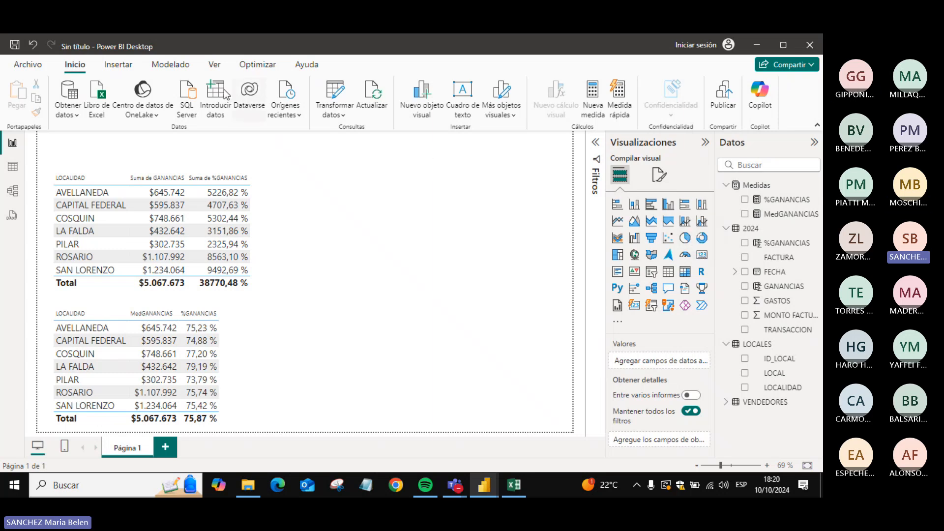
click(119, 66)
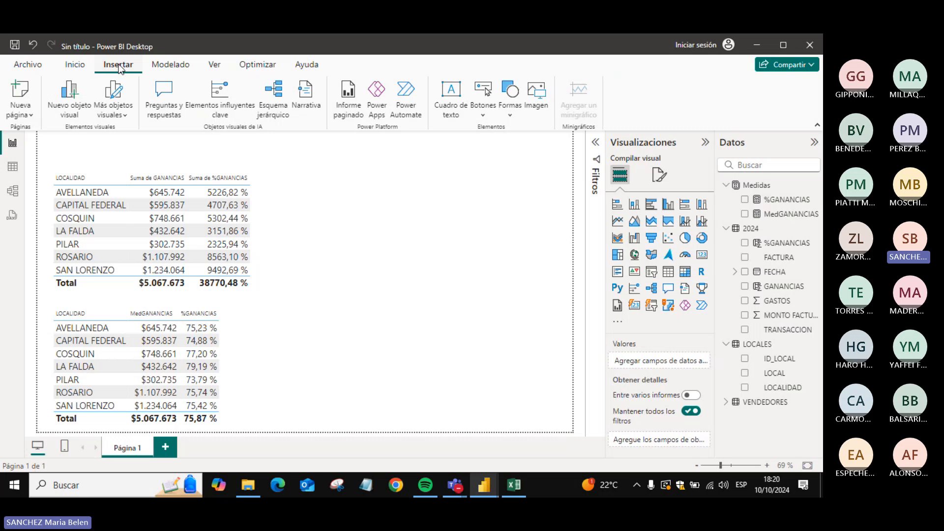
click(452, 117)
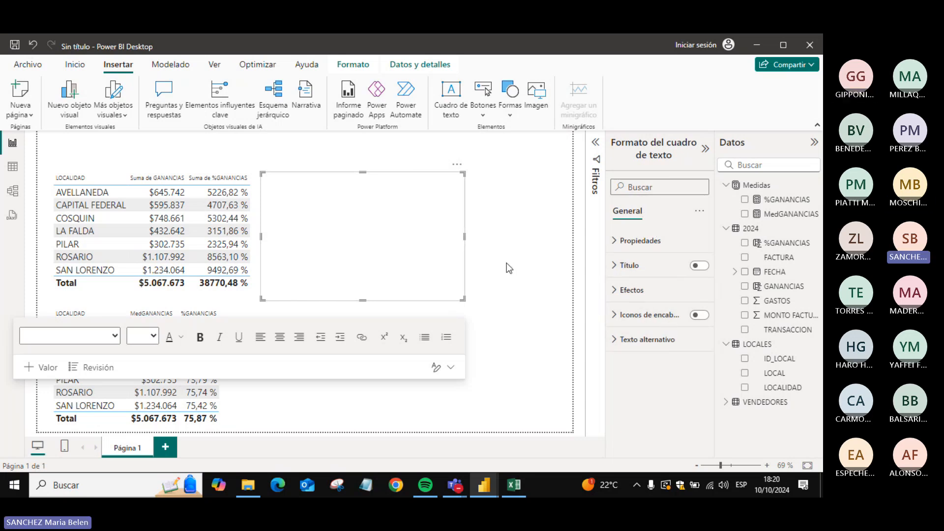
click(464, 300)
- Try out a rectangle shape on the report page, look over its shape and general format options, and delete it
click(511, 111)
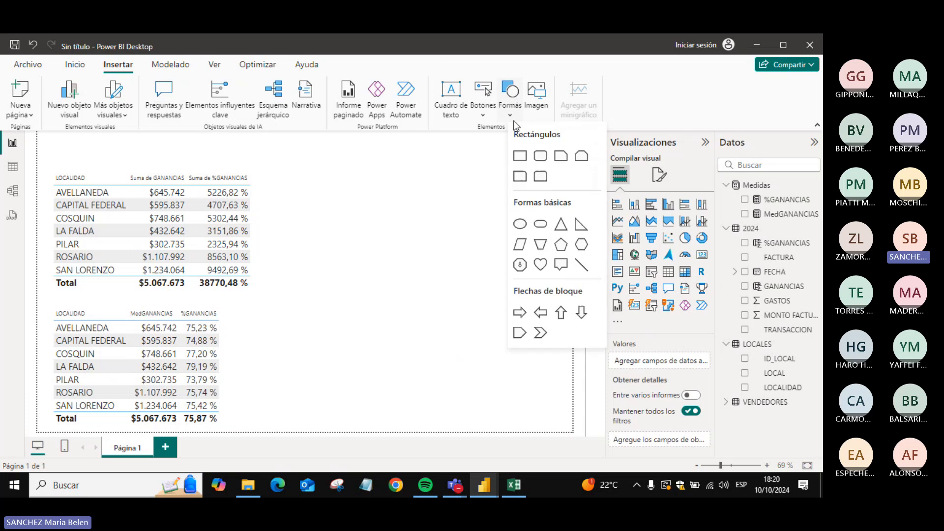
click(520, 156)
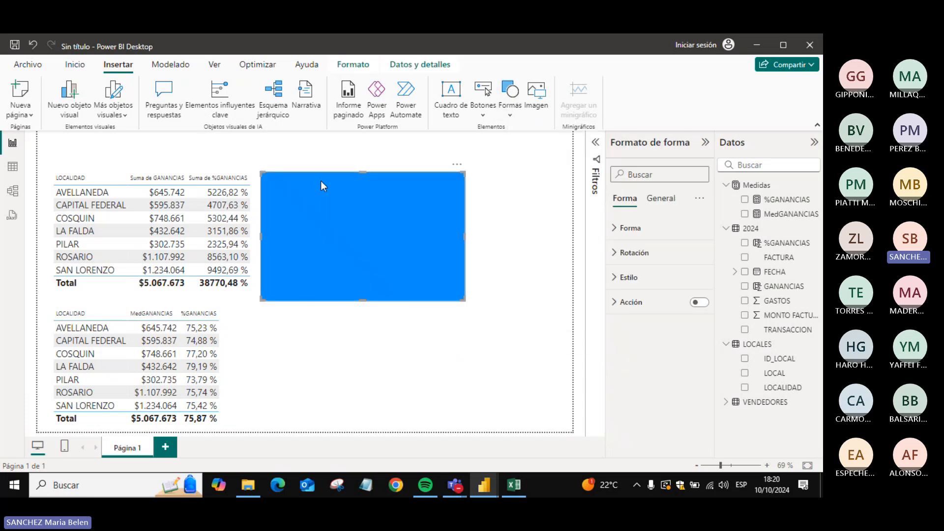
click(643, 239)
click(633, 241)
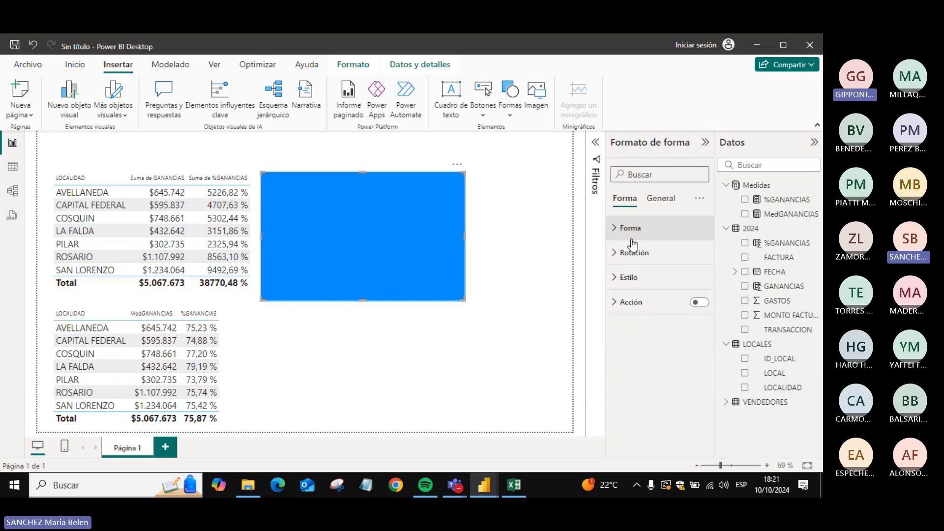
click(635, 251)
click(641, 252)
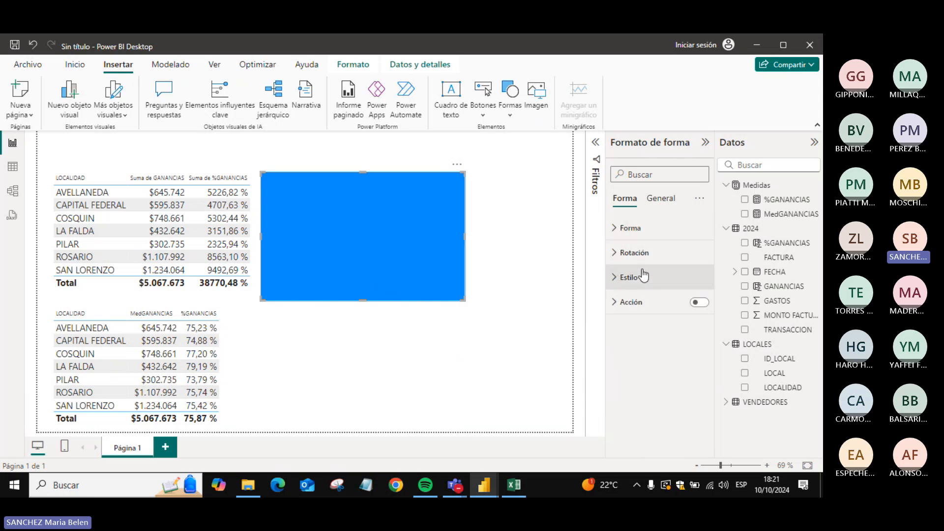
click(643, 276)
click(644, 276)
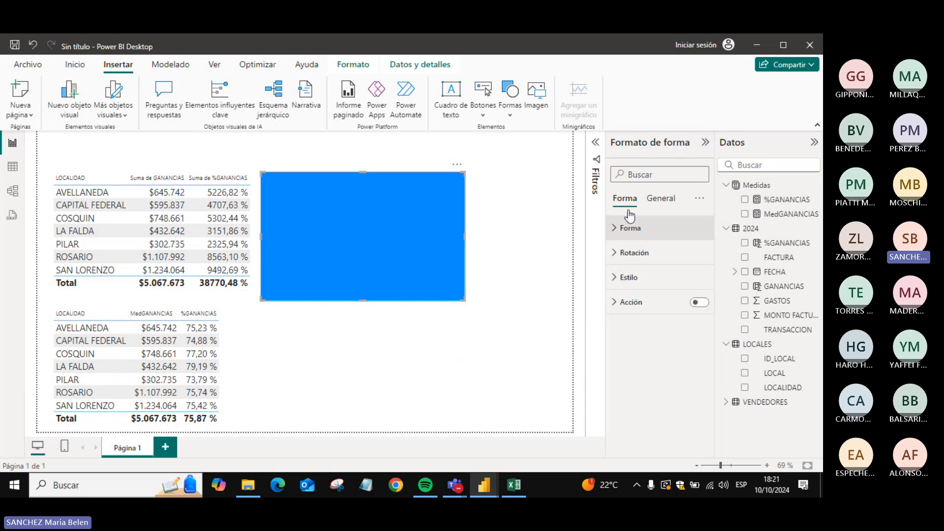
click(660, 199)
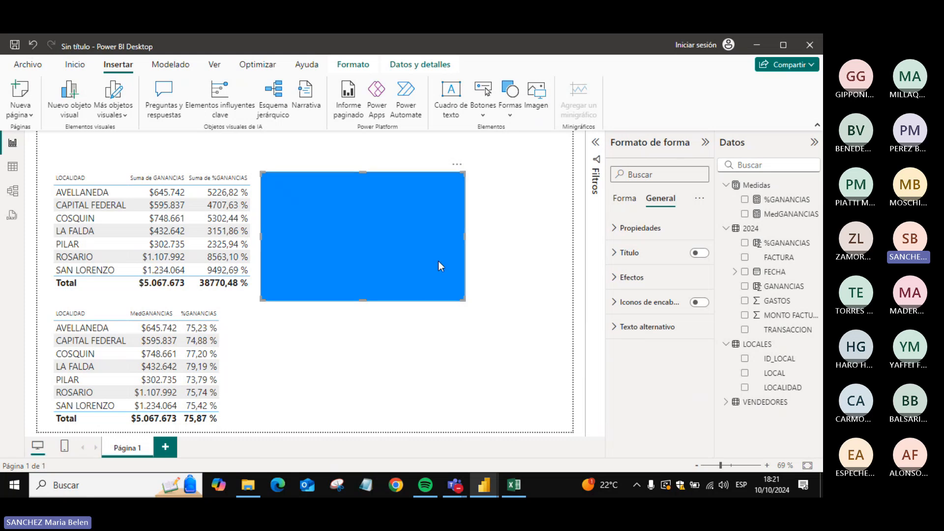
key(Delete)
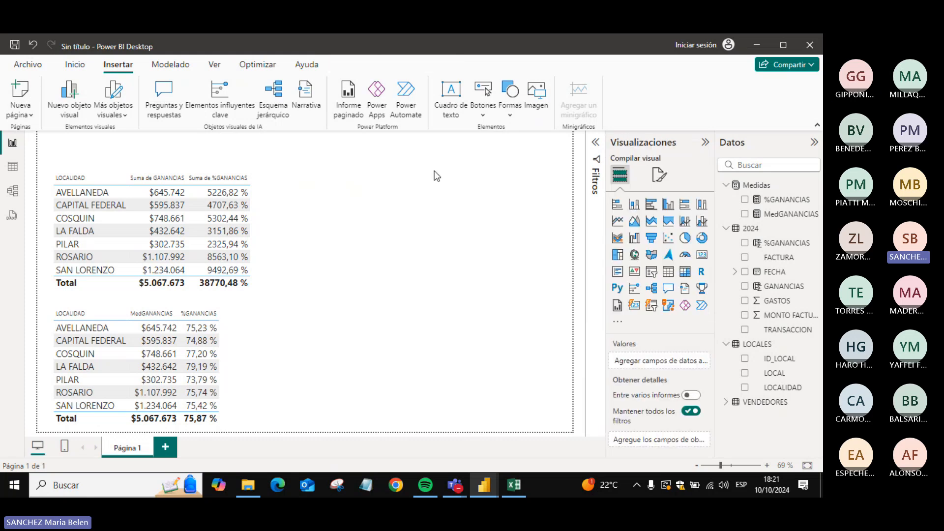
- Insert a text box with font size 20 beside the tables, and select the ROSARIO row of the MedGANANCIAS table
click(451, 98)
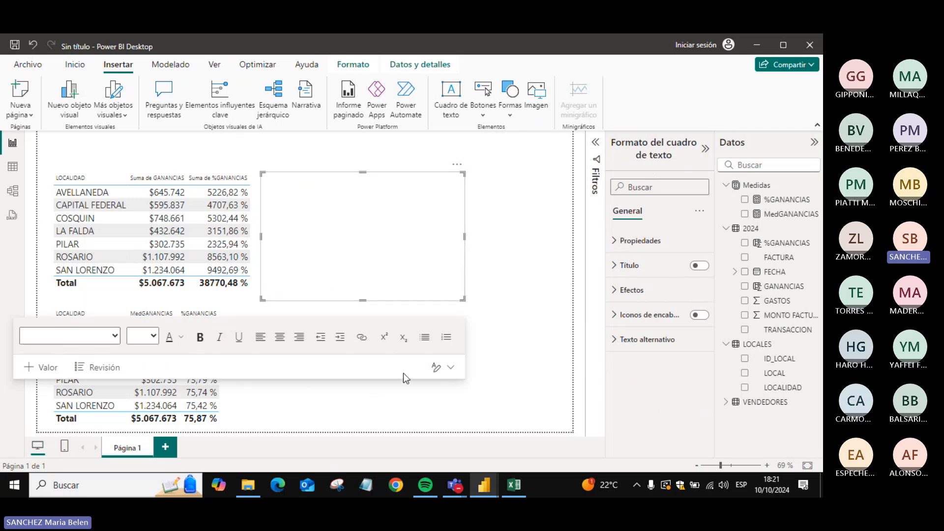
click(318, 221)
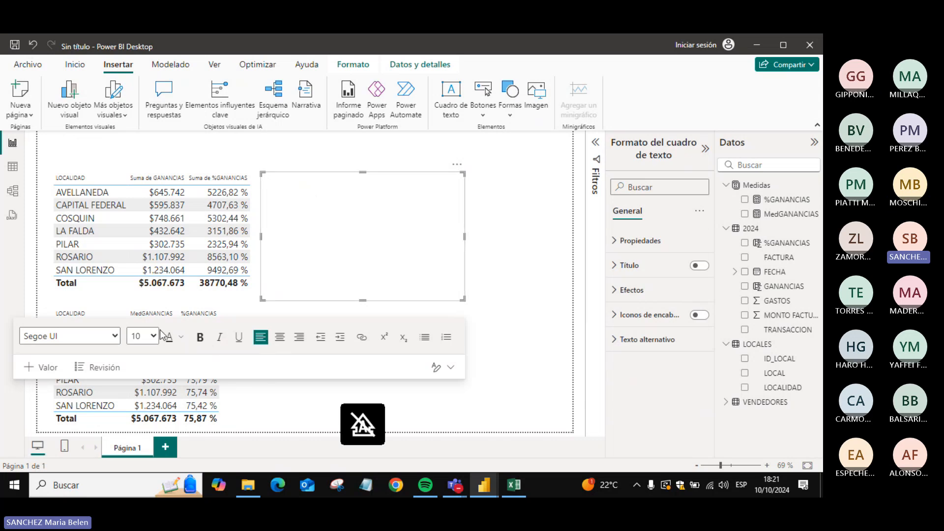
click(96, 397)
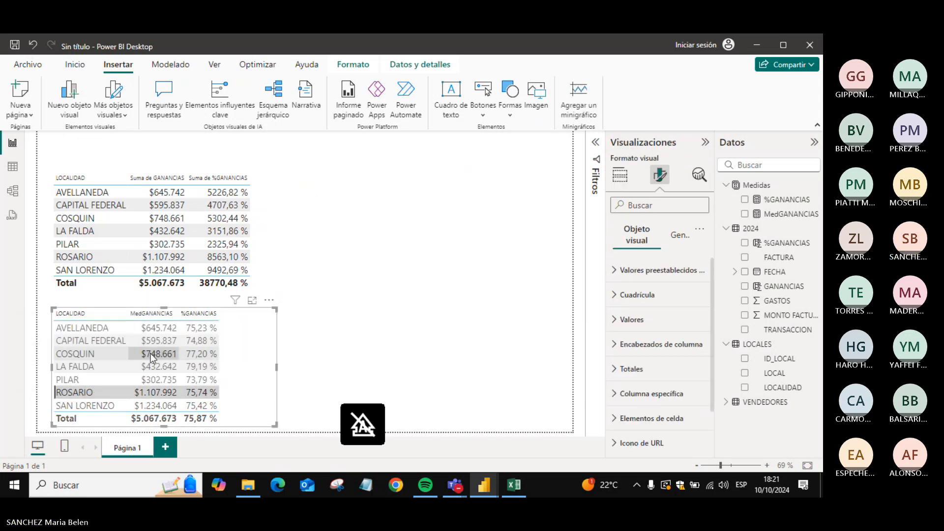
click(336, 256)
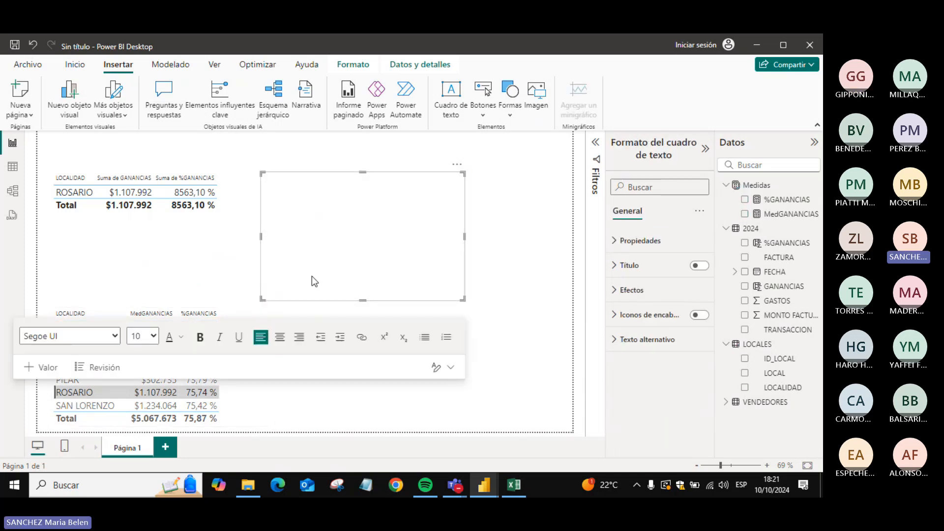
click(154, 337)
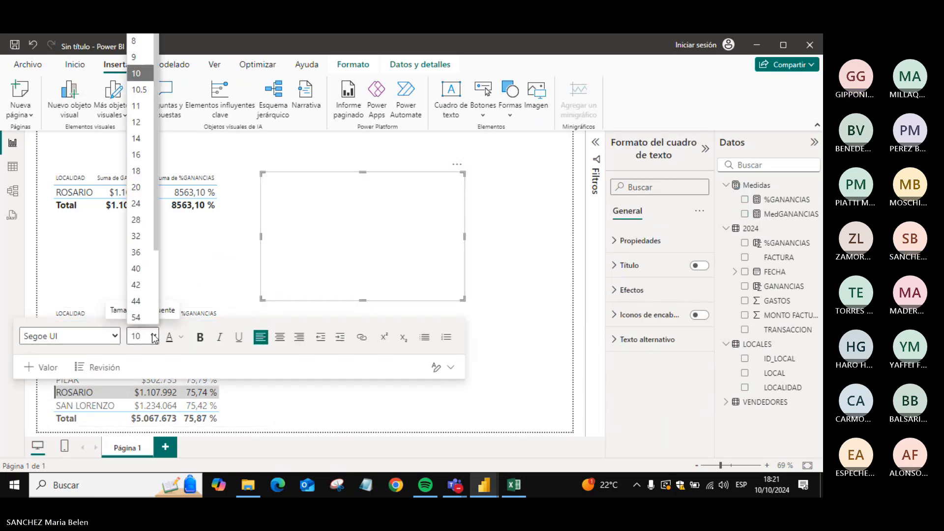
click(136, 190)
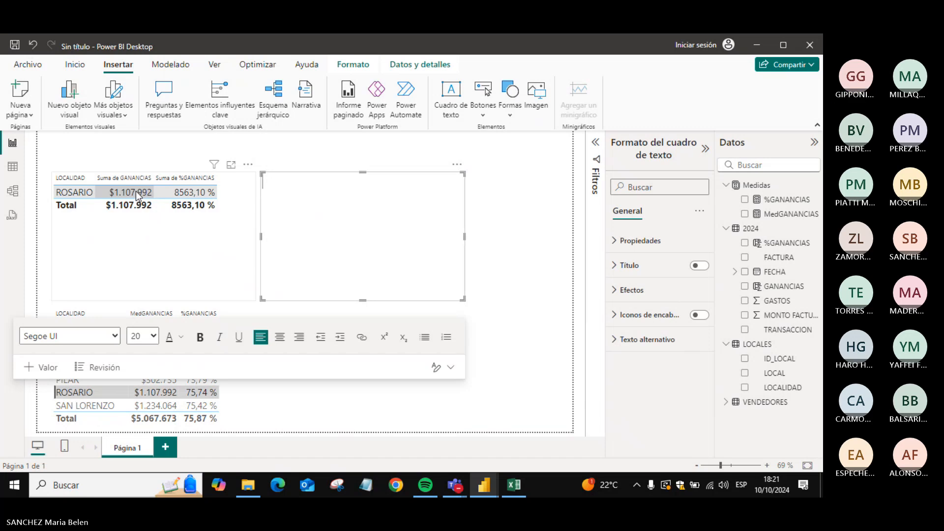
- Write "Las ganancias para la LOCALIDAD es: " in the text box and widen the box towards the page edge
text(Las)
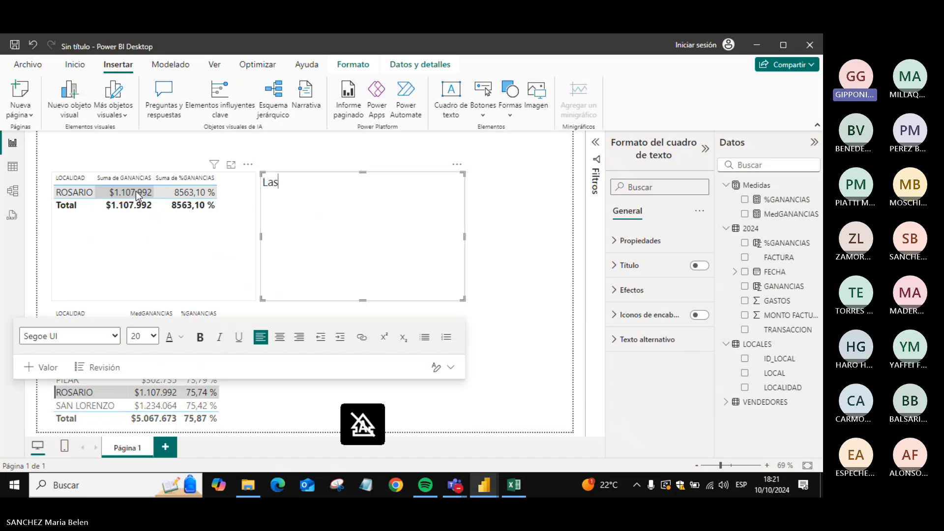
text( ganancias)
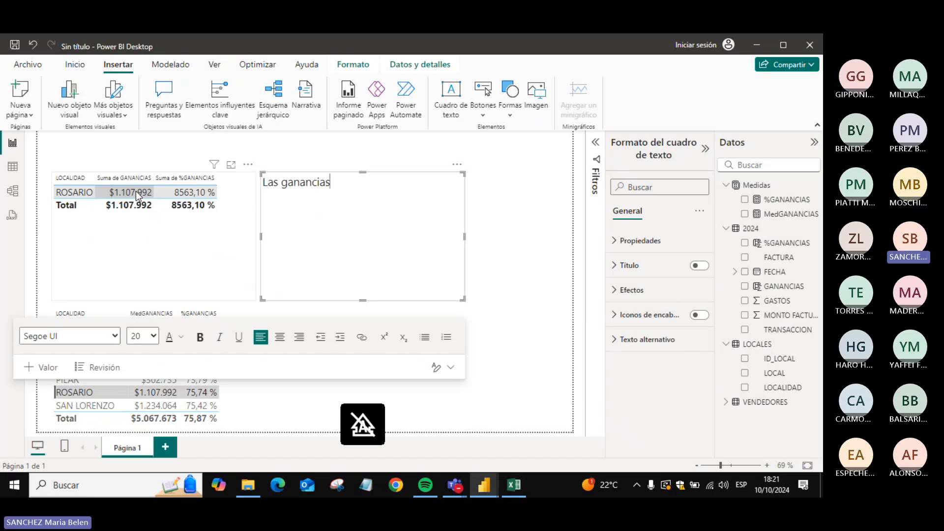
text( para las )
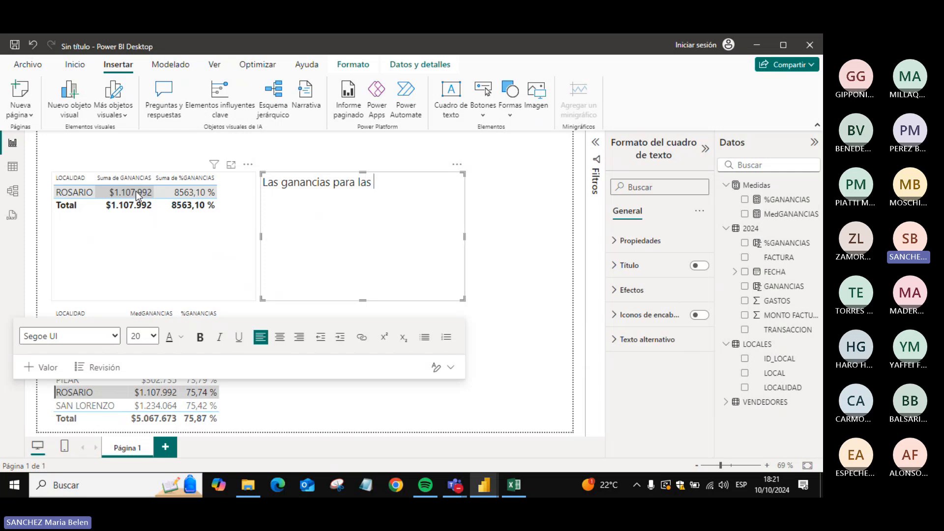
text(provi)
text(ncias)
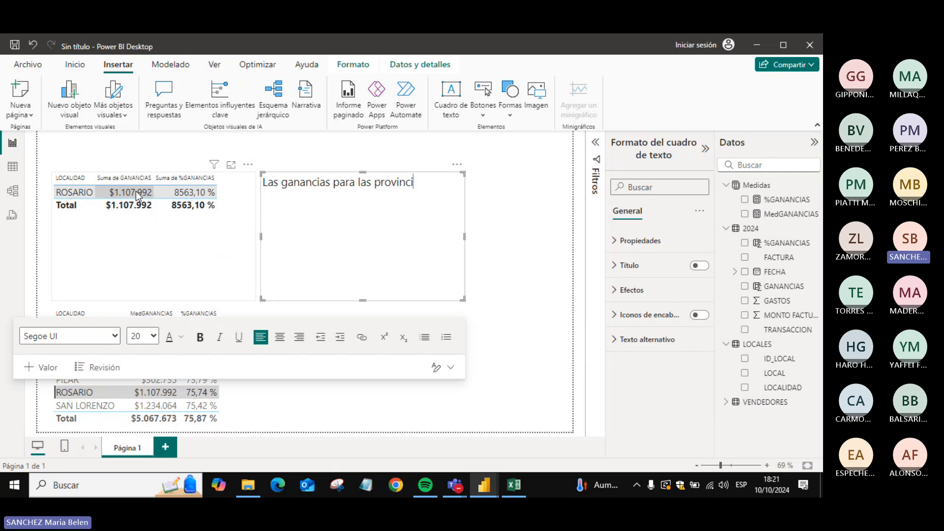
key(BackSpace)
key(BackSpace)
key(BackSpace)
key(BackSpace)
key(BackSpace)
key(BackSpace)
key(BackSpace)
key(BackSpace)
key(BackSpace)
key(BackSpace)
key(BackSpace)
key(BackSpace)
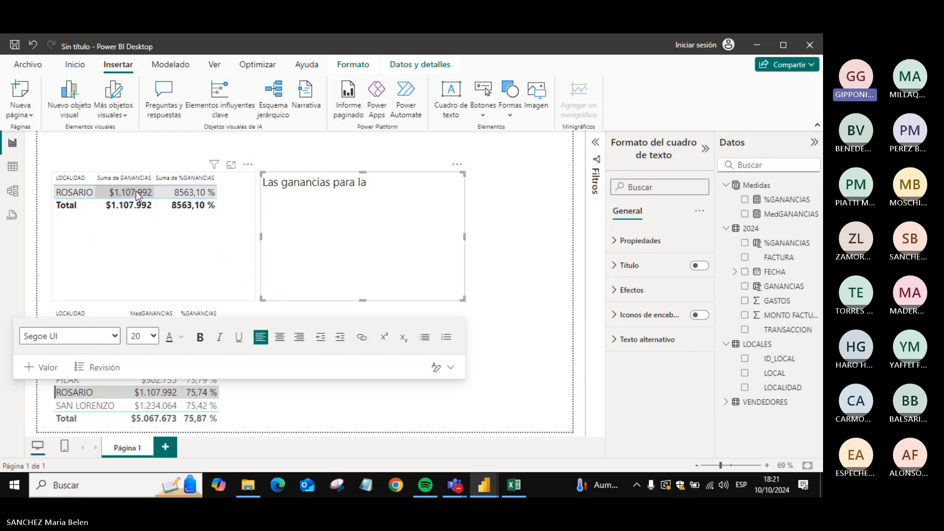
text(la )
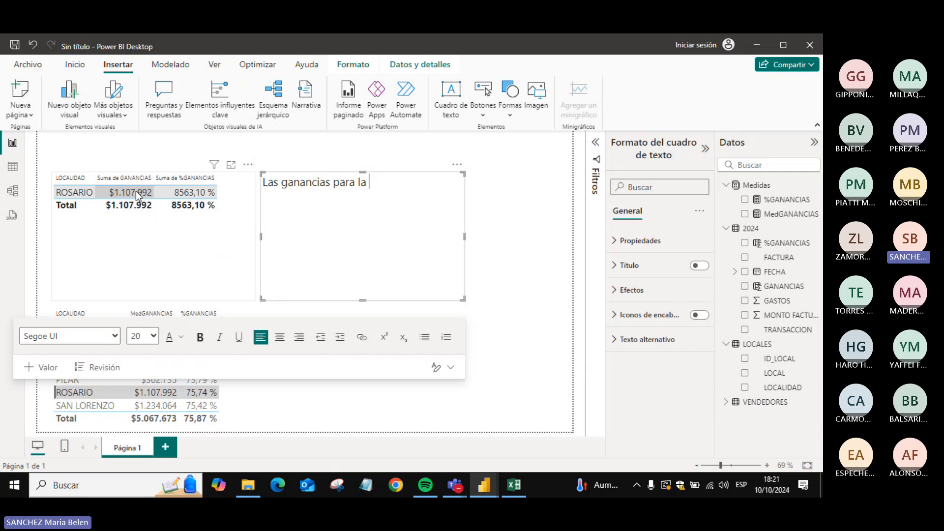
text(LOCLI)
key(BackSpace)
key(BackSpace)
text(A)
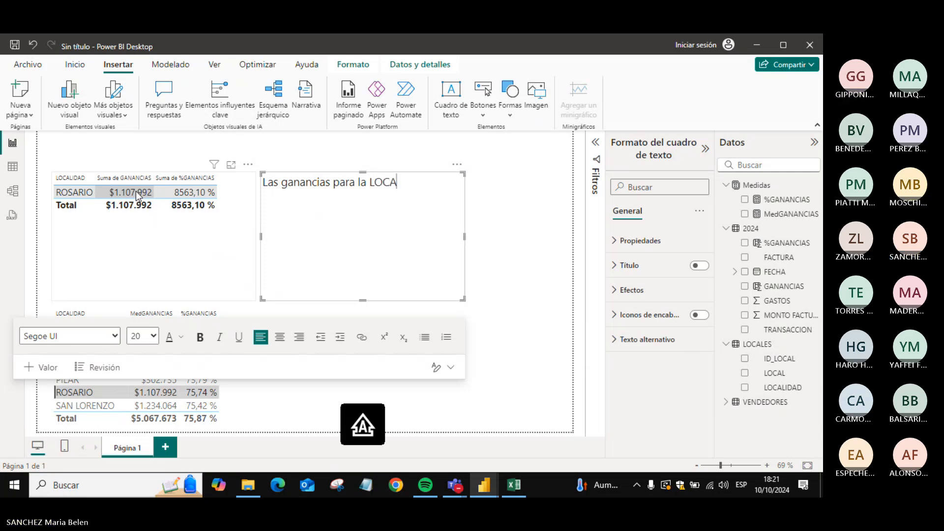
text(LIDAD es)
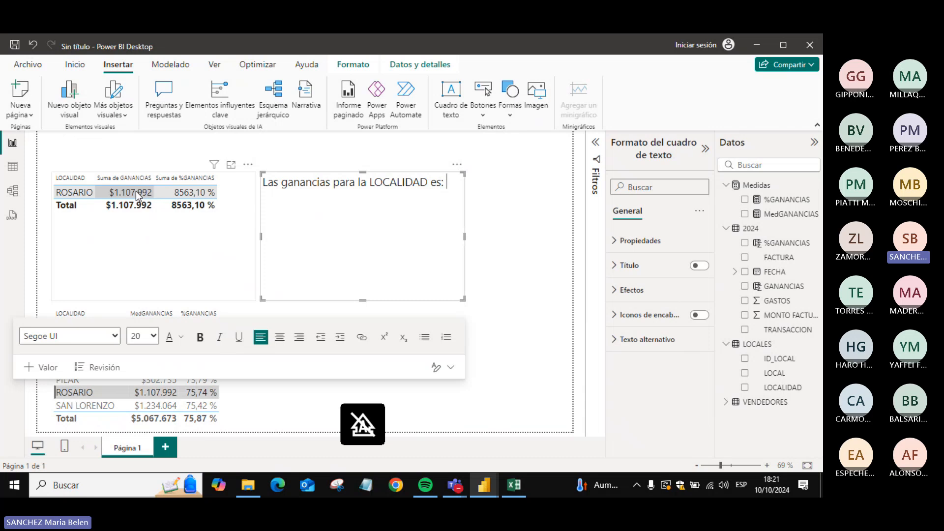
text(:)
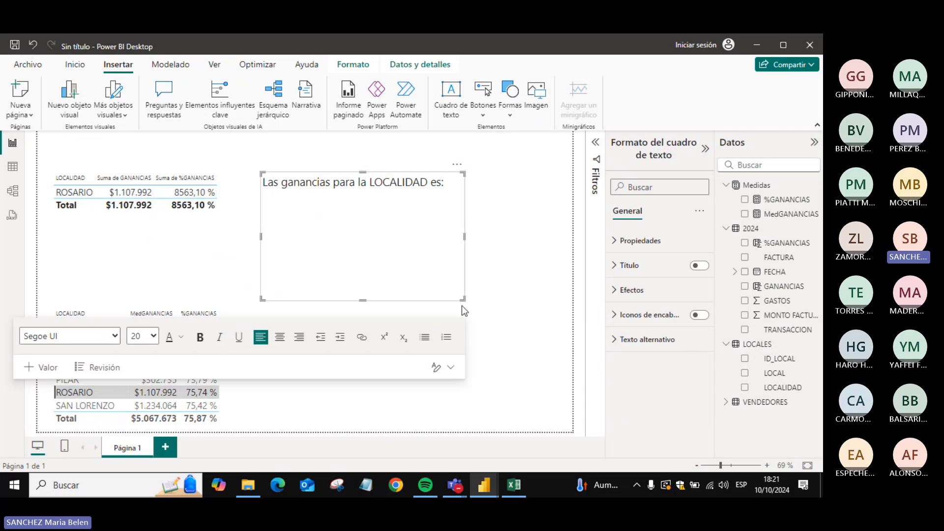
drag(462, 300, 541, 295)
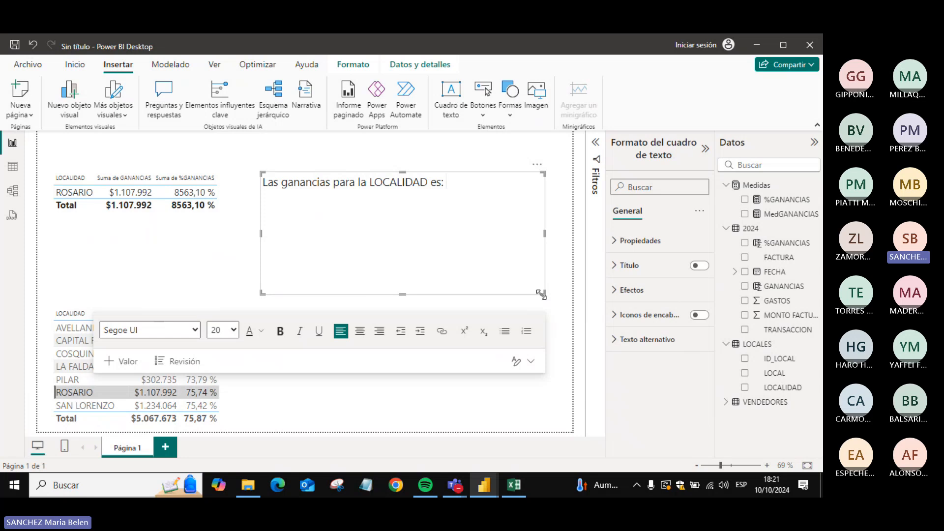
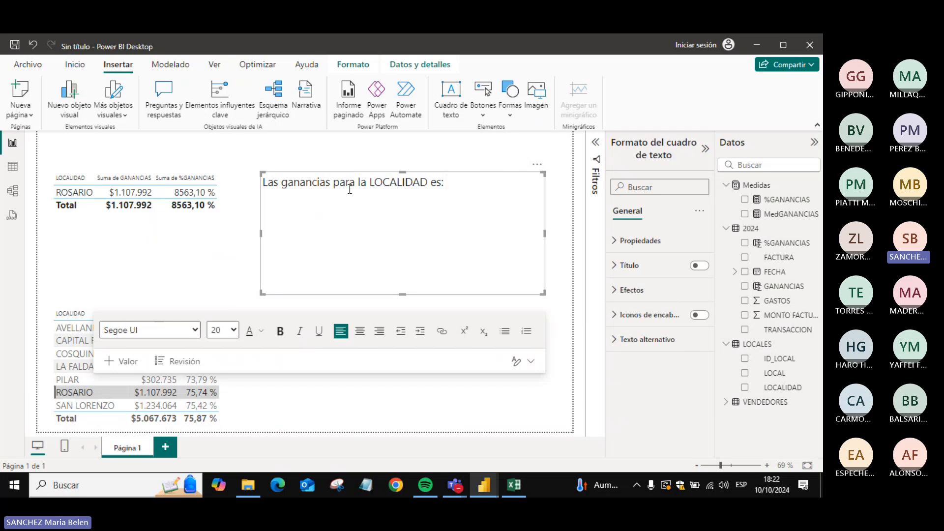
- Add a dynamic value calculated from MedGANANCIAS at the end of the text box sentence
click(330, 185)
drag(282, 185, 403, 187)
click(441, 208)
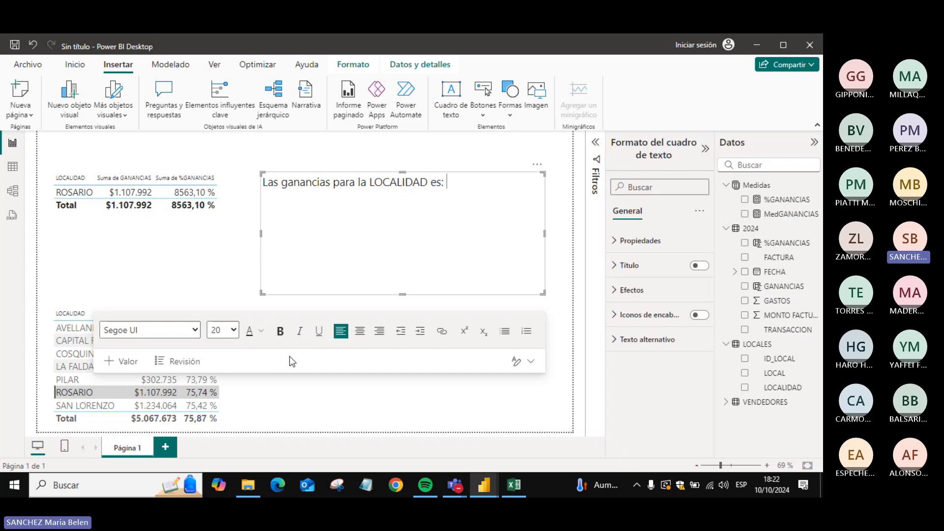
click(124, 364)
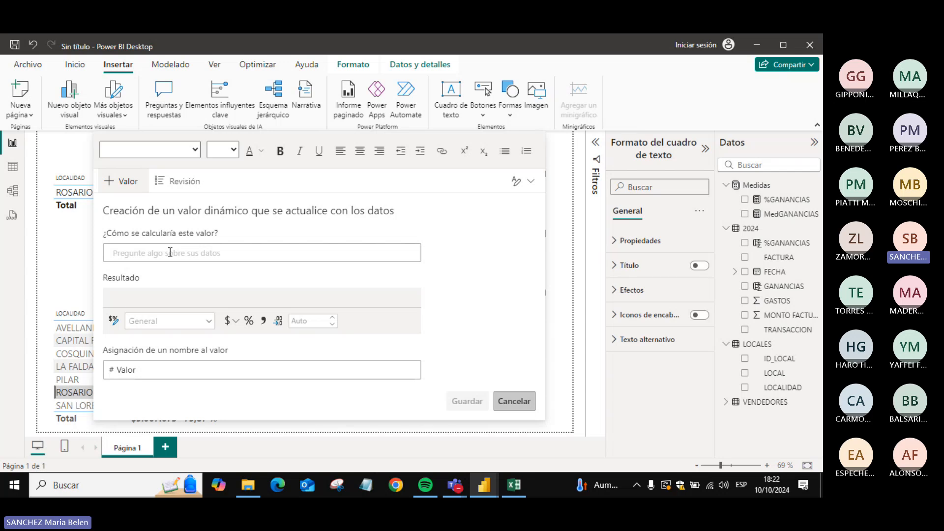
text(med)
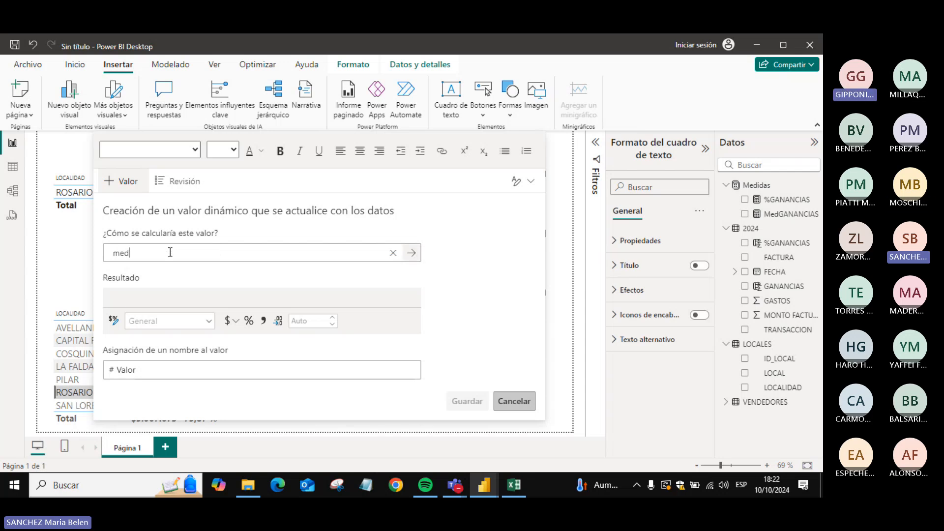
text(GA)
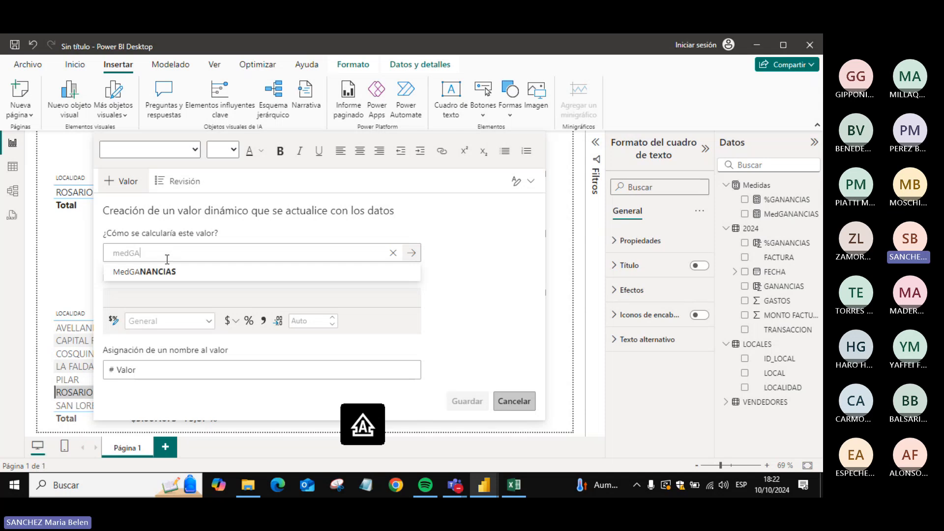
click(137, 274)
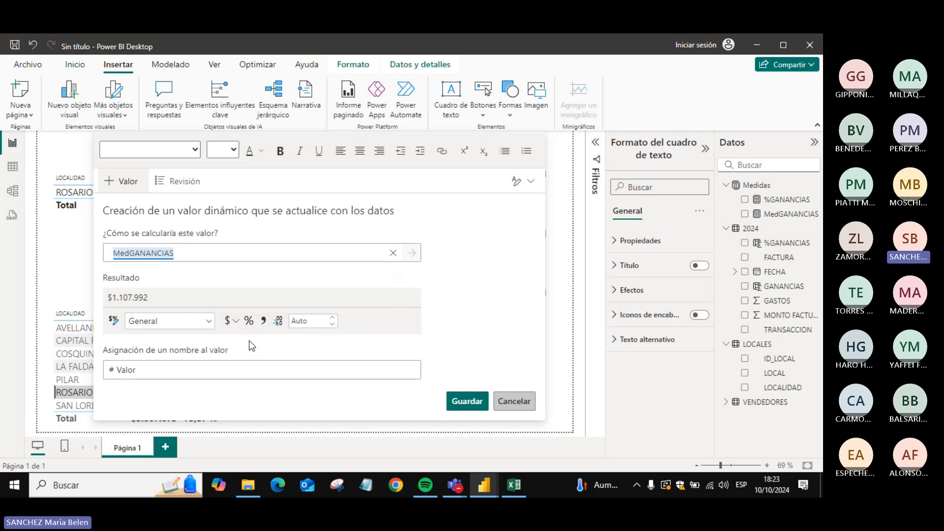
click(468, 401)
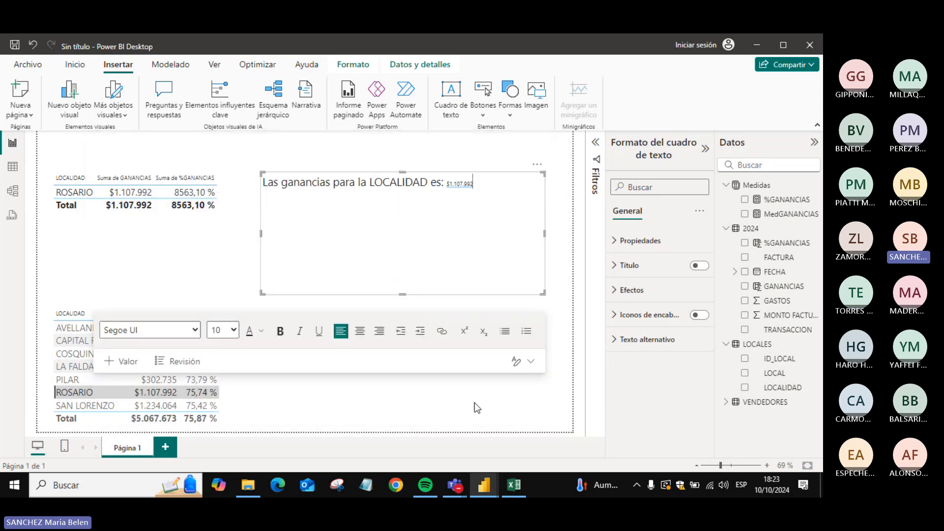
- Format the dynamic earnings value in the text box as bold with font size 24
click(453, 185)
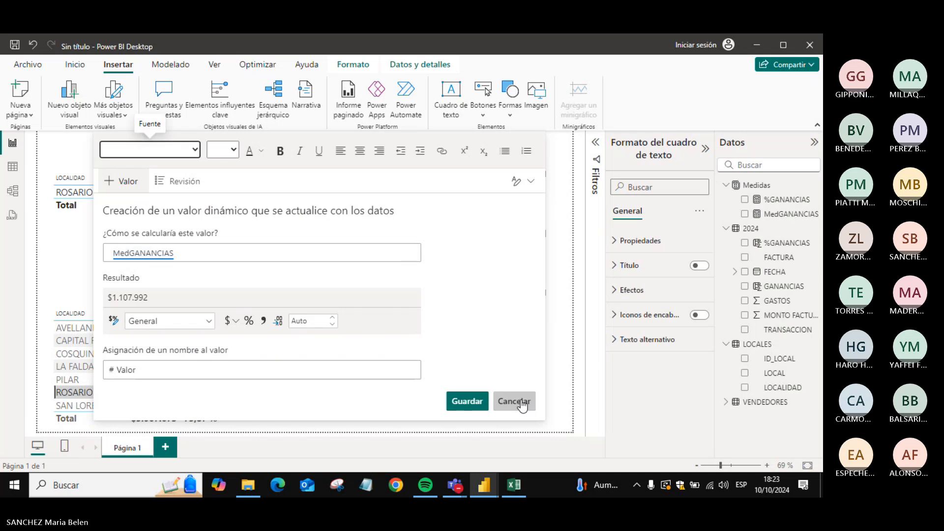
click(512, 401)
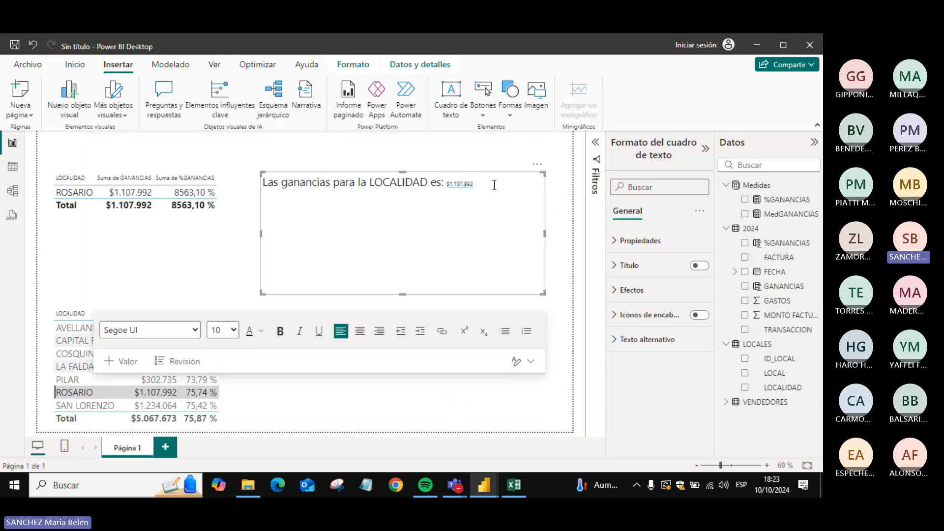
click(280, 330)
click(234, 330)
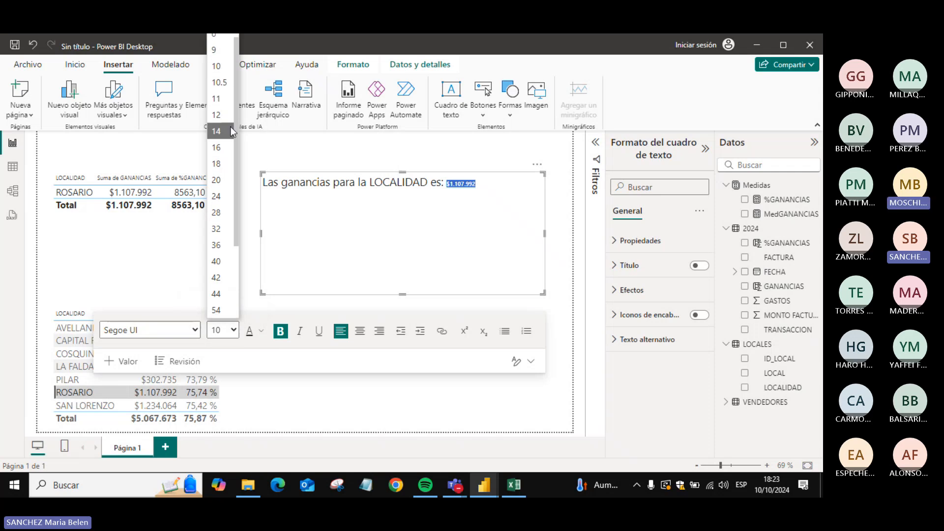
click(218, 196)
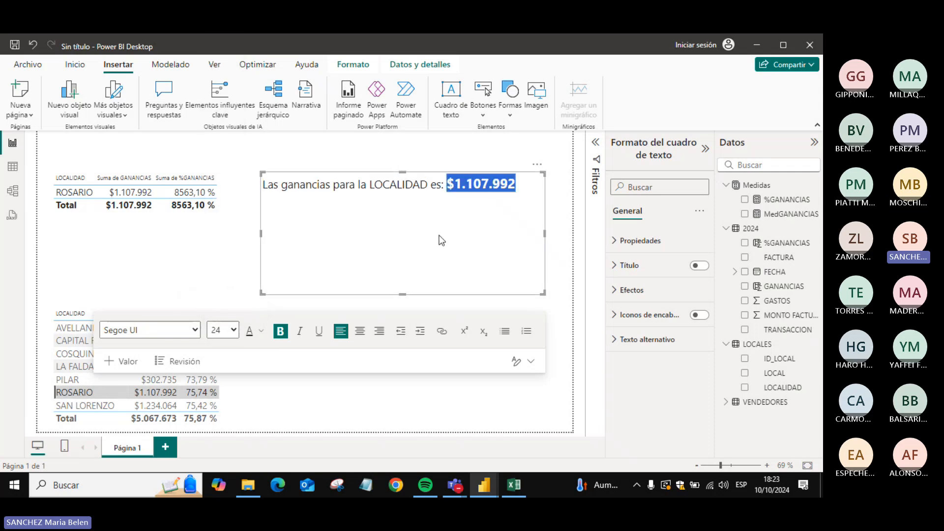
click(490, 230)
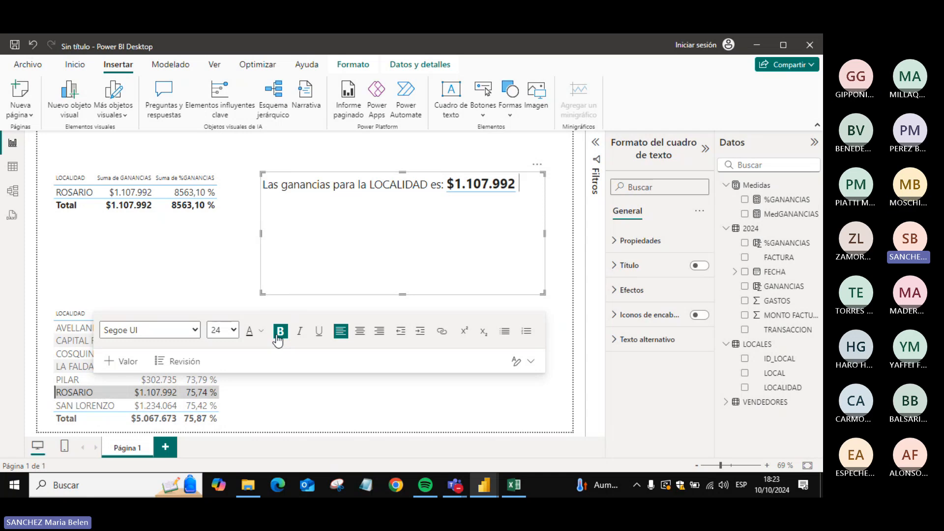
- Set the formatting for the text after the dynamic earnings value to font size 20 without bold
click(234, 332)
click(229, 180)
click(444, 203)
click(234, 330)
click(216, 164)
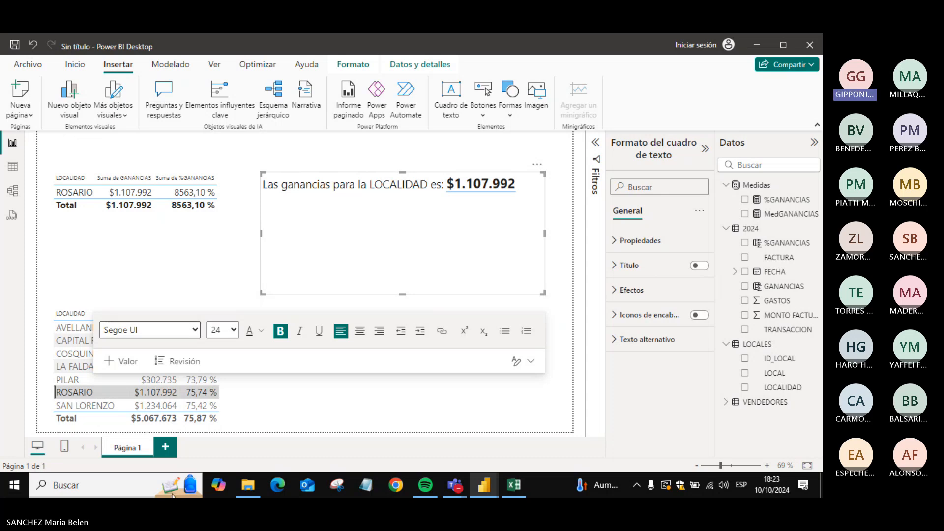
click(233, 330)
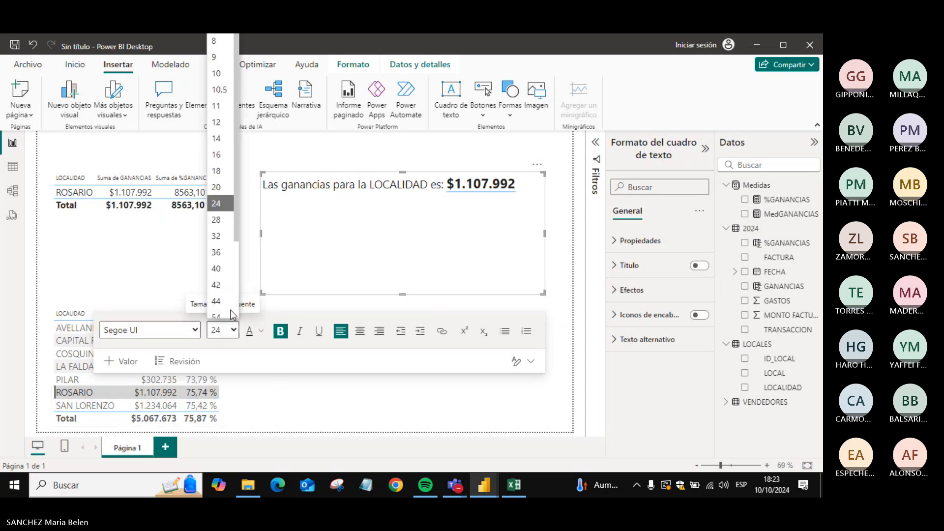
click(216, 187)
click(284, 333)
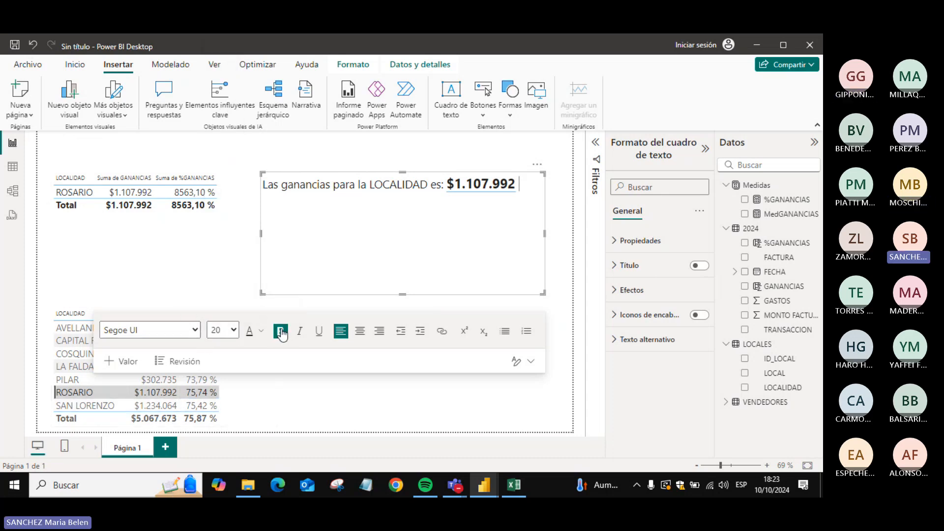
- Continue the text box sentence after the earnings value with "y el porcentaje de ganancias es: "
text(y )
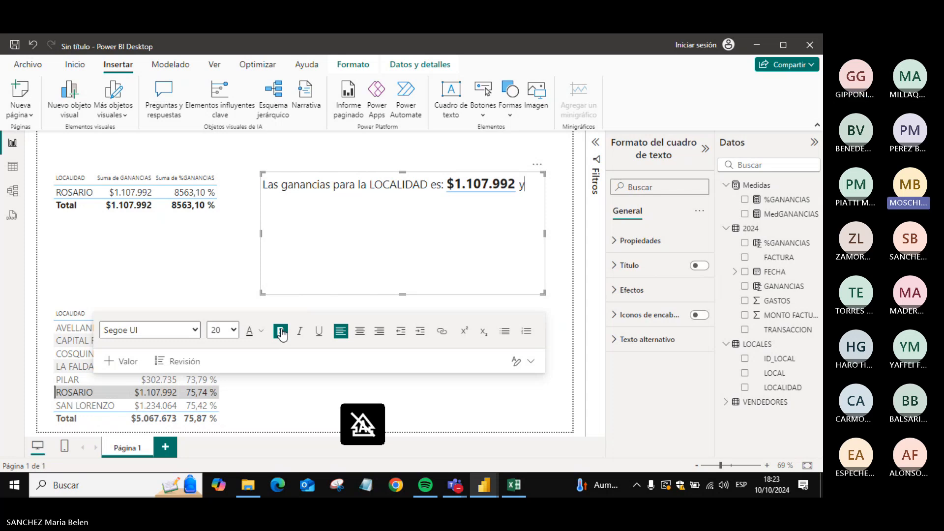
text(el p)
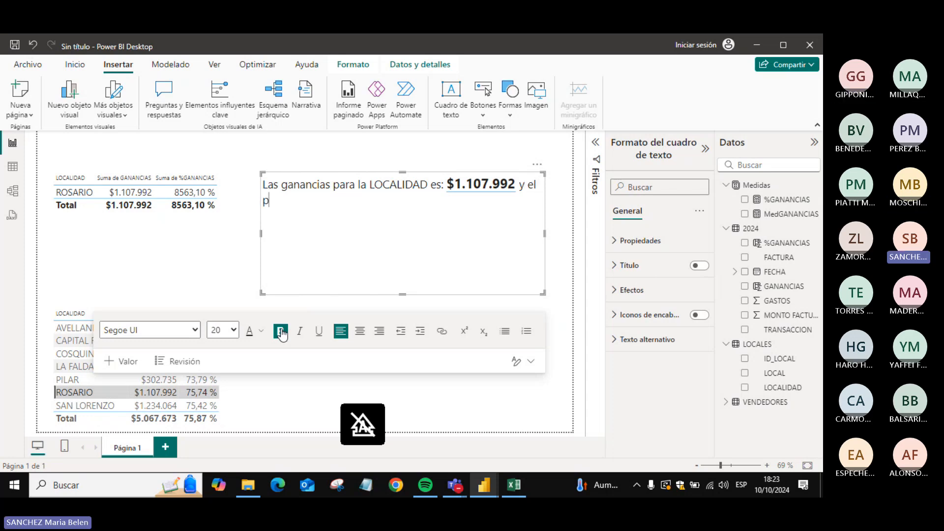
text(orcenta)
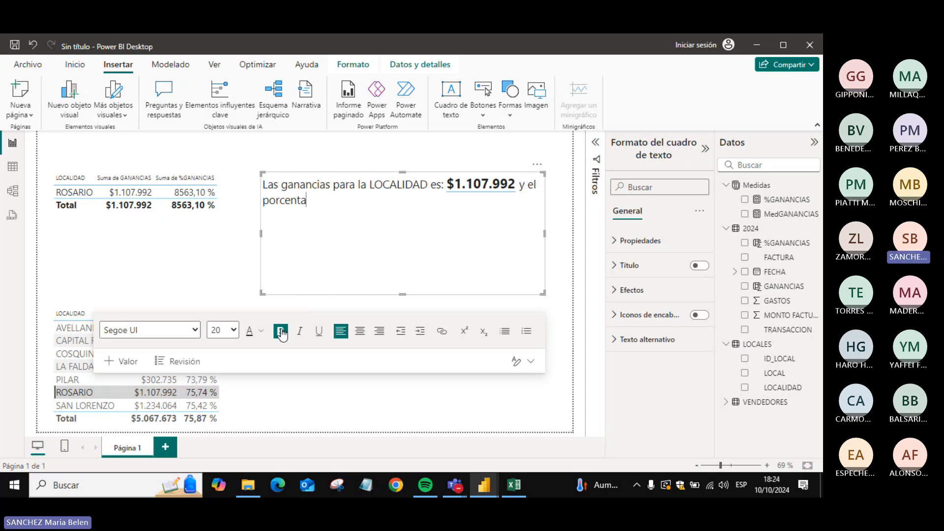
text(je de gana)
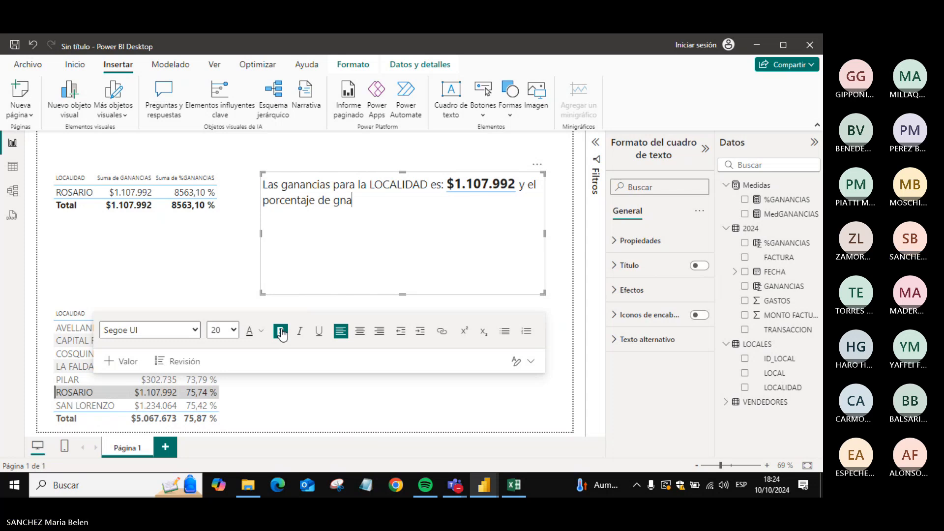
key(BackSpace)
key(BackSpace)
text(anancias es:)
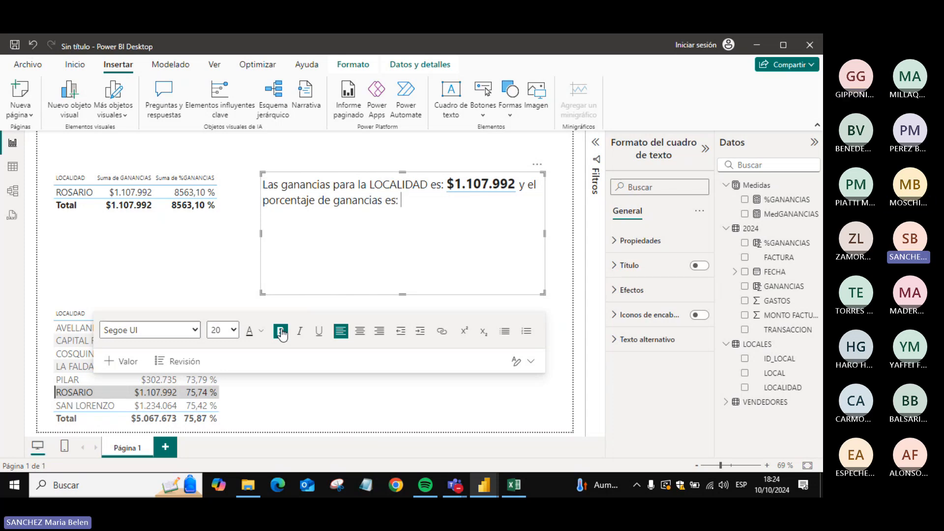
- Add a second dynamic value calculated from "%med GANANCIAS" at the end of the text box sentence
click(129, 362)
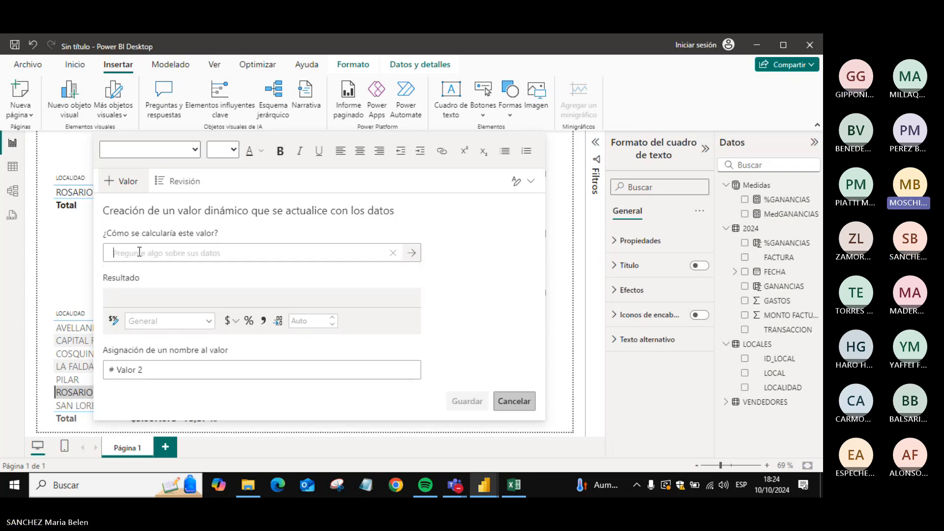
text(&)
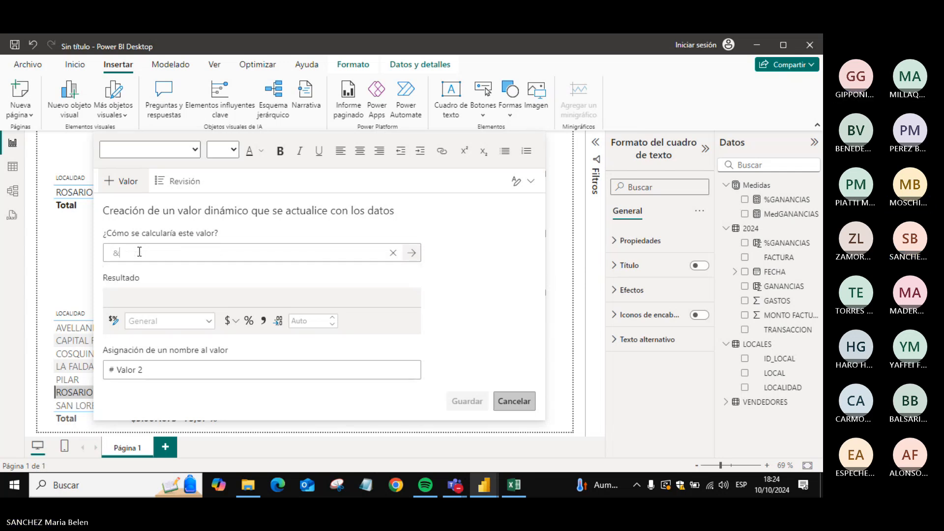
key(BackSpace)
text(%me)
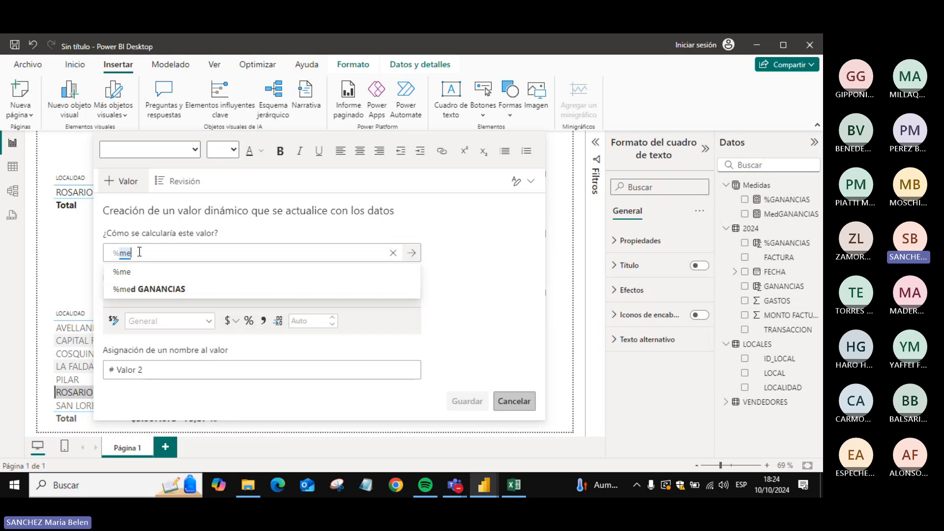
click(143, 307)
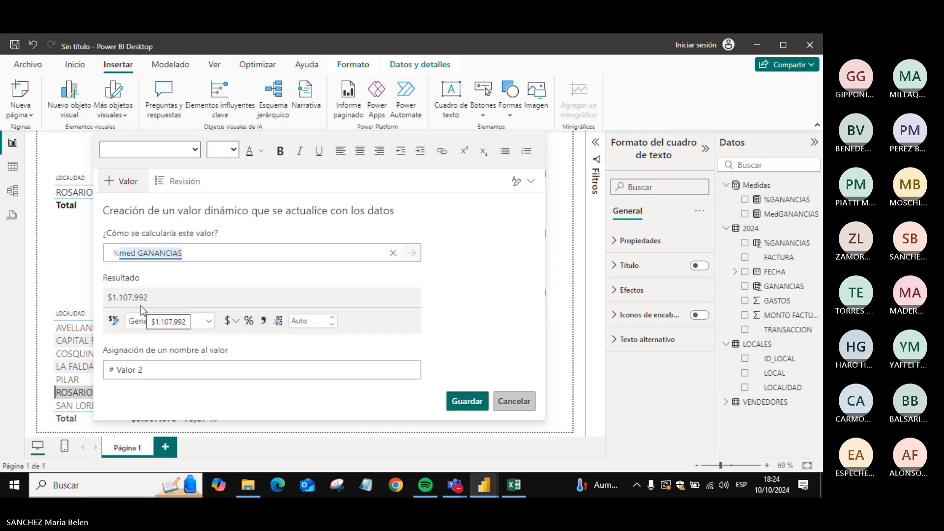
click(466, 401)
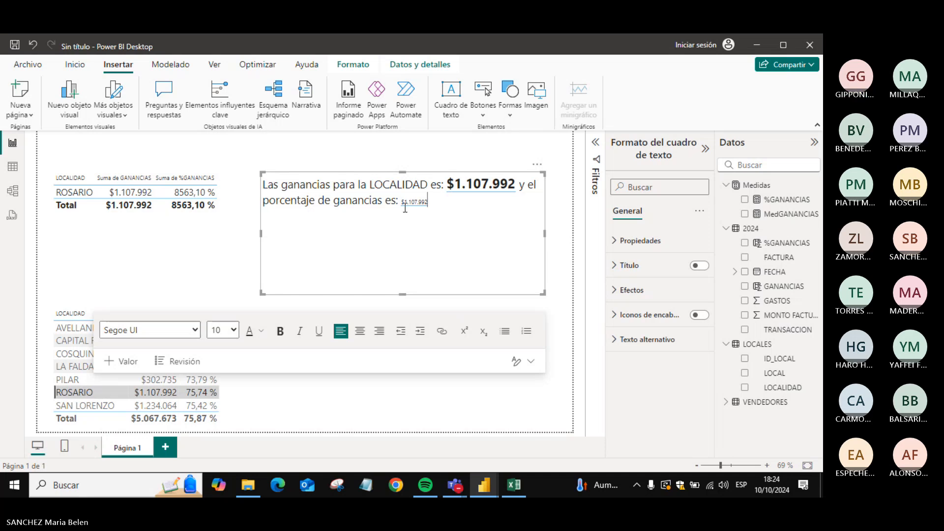
- Format the second dynamic value in the text box as bold with font size 24
click(280, 331)
click(237, 332)
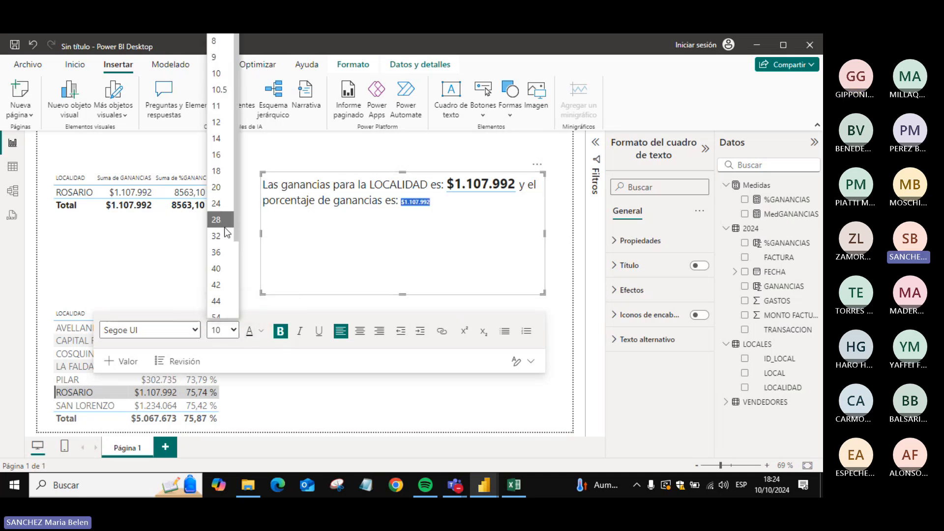
click(221, 201)
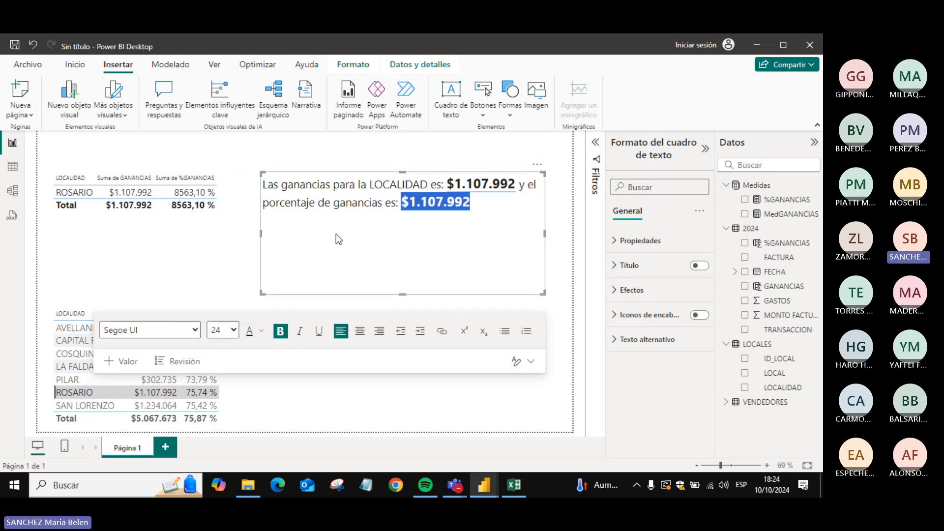
click(226, 246)
- Reduce the text box height to fit its two lines and clear the ROSARIO selection in the MedGANANCIAS table
click(311, 237)
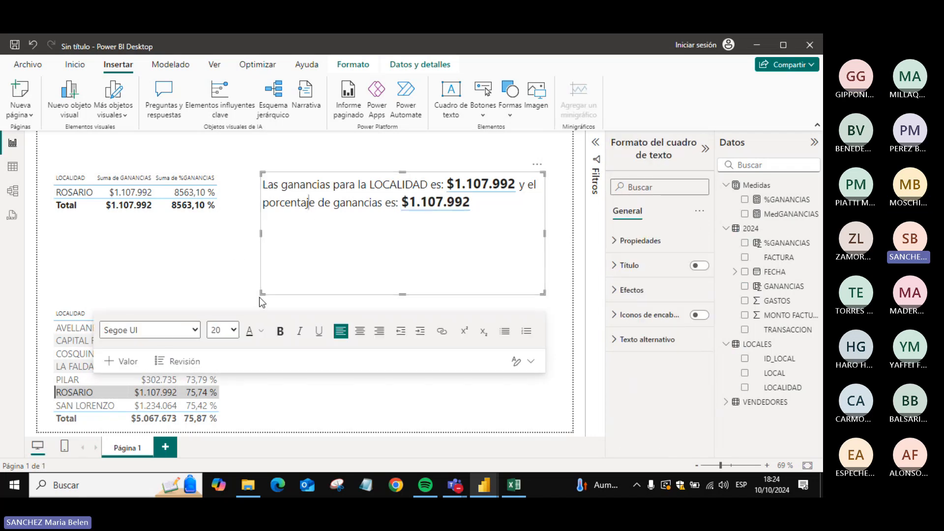
drag(259, 295, 252, 224)
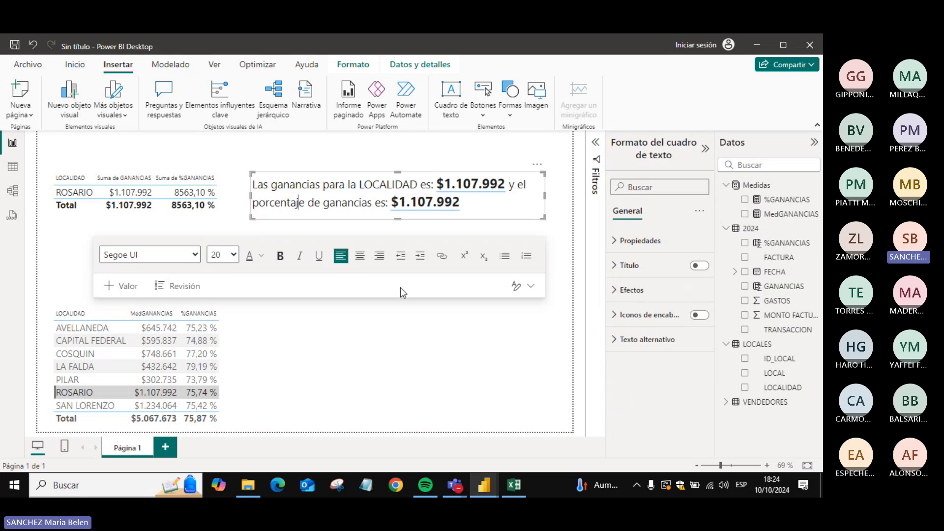
click(440, 344)
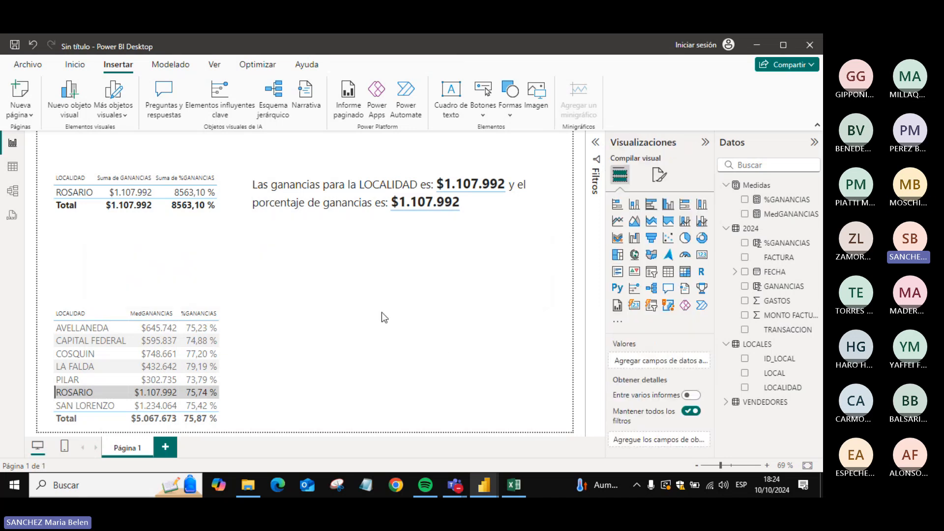
click(137, 392)
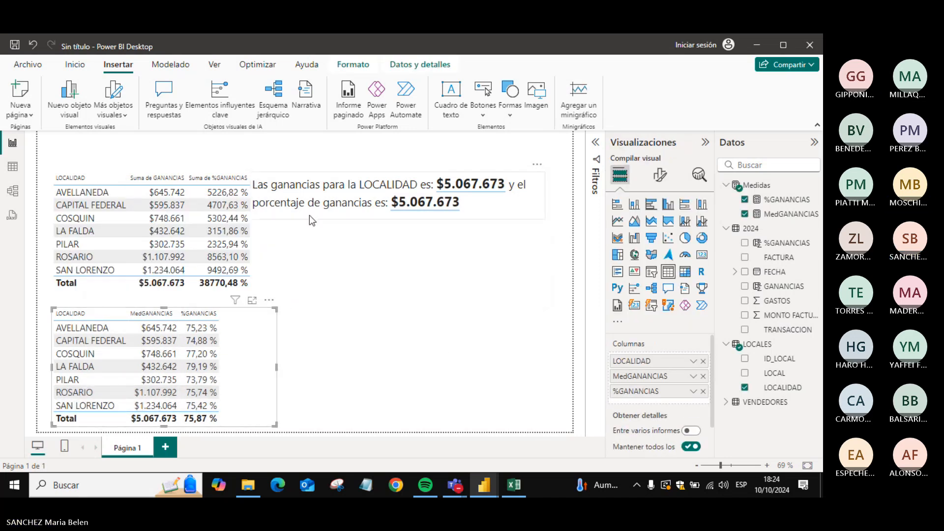
- Move the text box up and to the right so it clears the upper table
drag(323, 202, 347, 202)
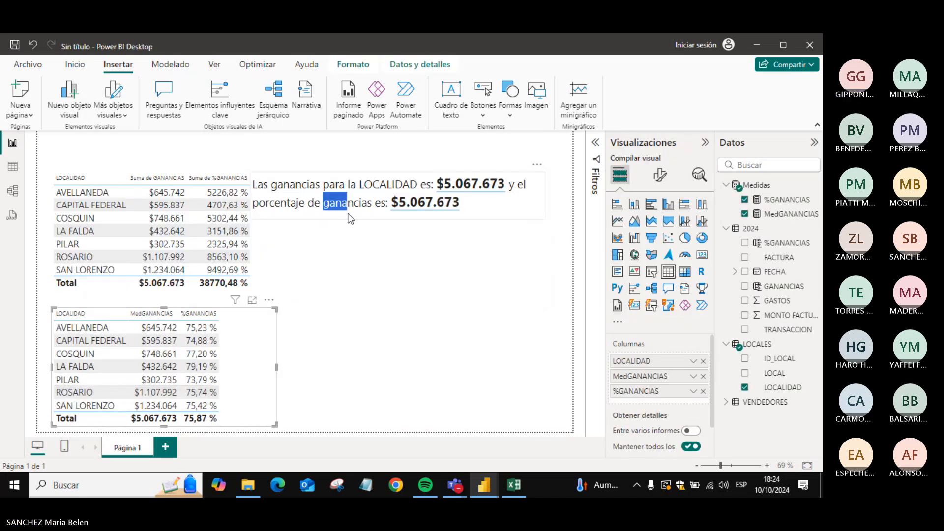
click(341, 170)
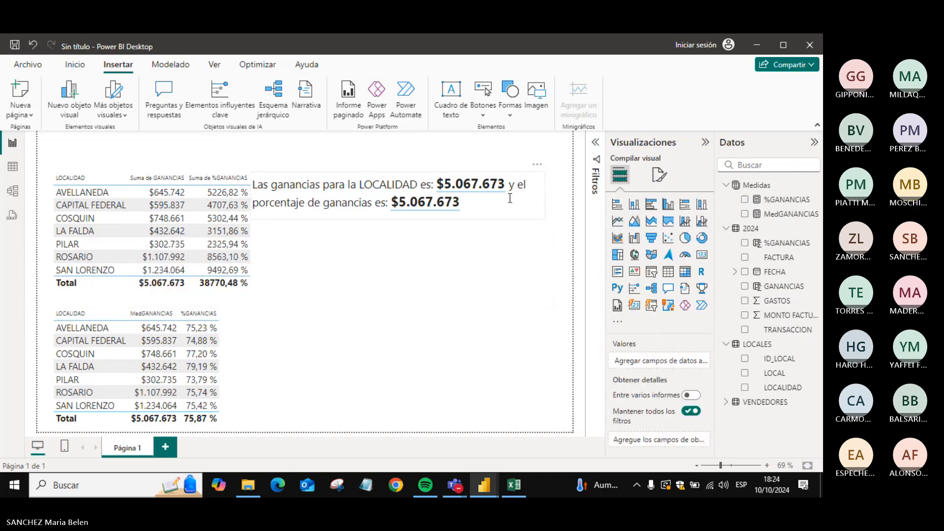
click(505, 217)
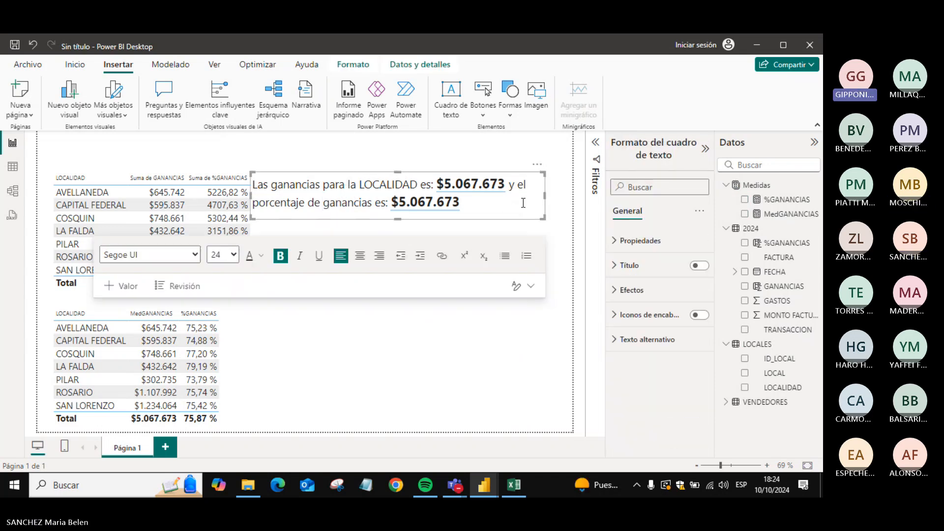
right_click(509, 218)
key(Escape)
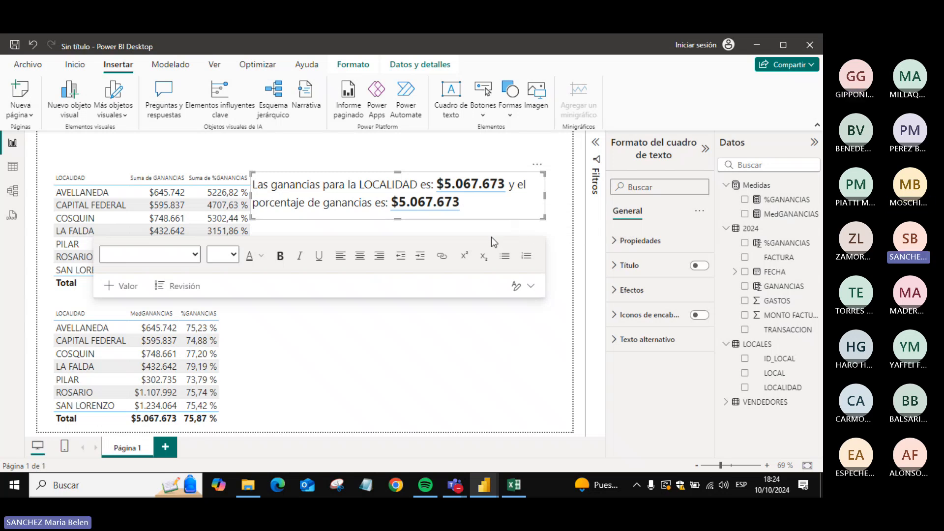
click(480, 194)
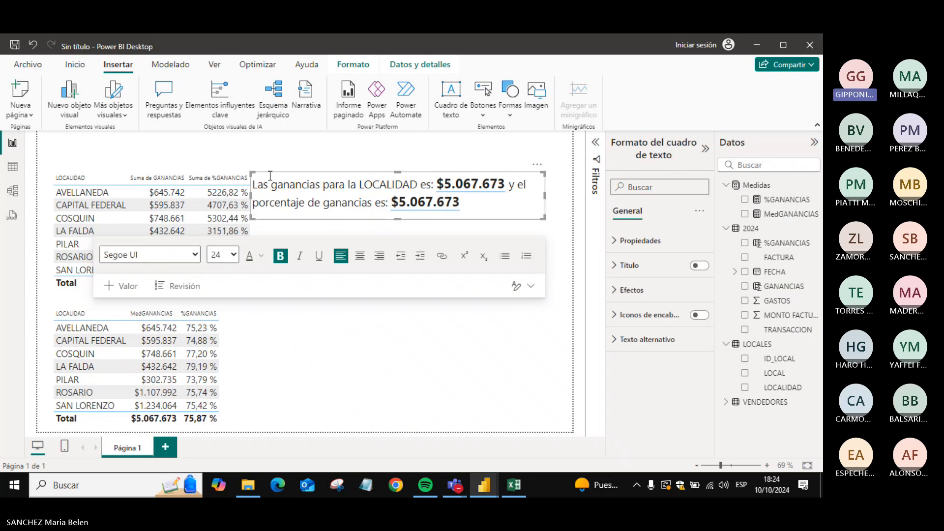
drag(268, 174, 273, 149)
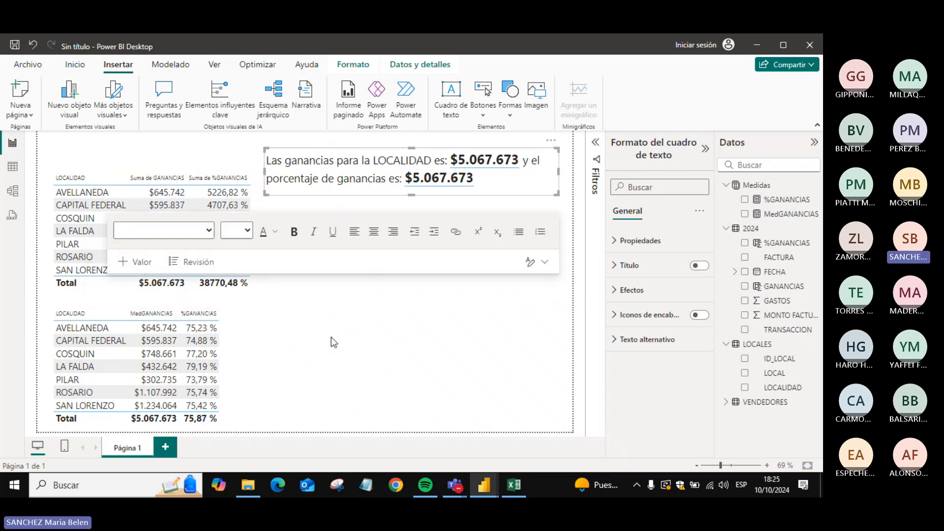
click(143, 324)
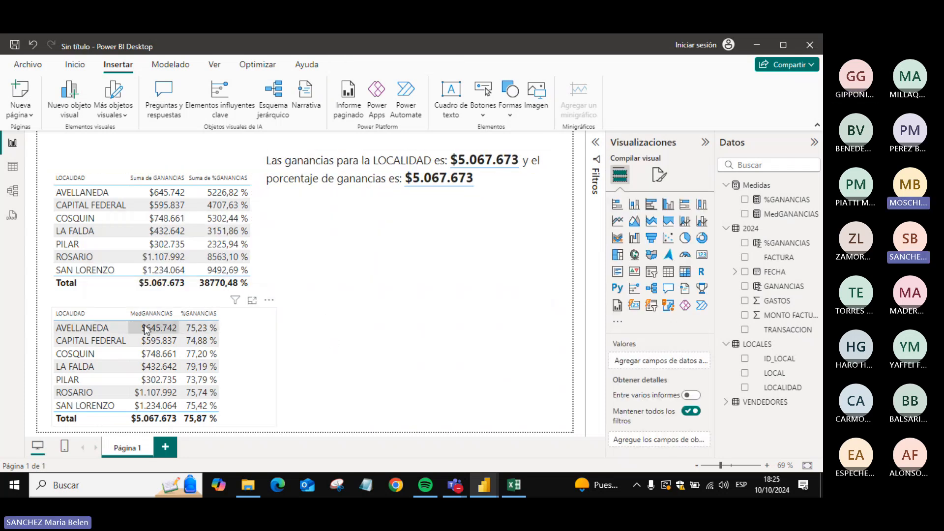
- Change the calculation of the second dynamic value in the text box to "%ganancia" and save it
double_click(460, 186)
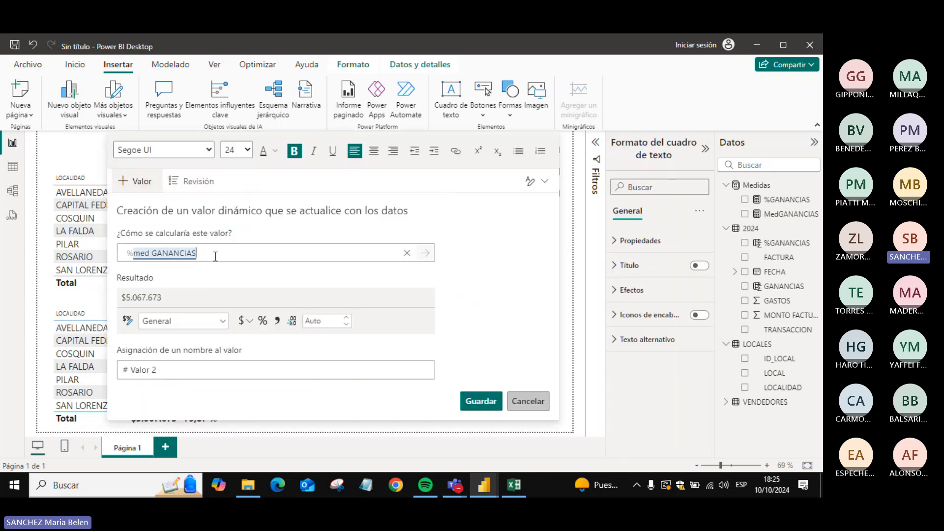
key(BackSpace)
key(BackSpace)
key(BackSpace)
key(BackSpace)
key(BackSpace)
key(BackSpace)
key(BackSpace)
key(BackSpace)
key(BackSpace)
key(BackSpace)
key(BackSpace)
key(BackSpace)
key(BackSpace)
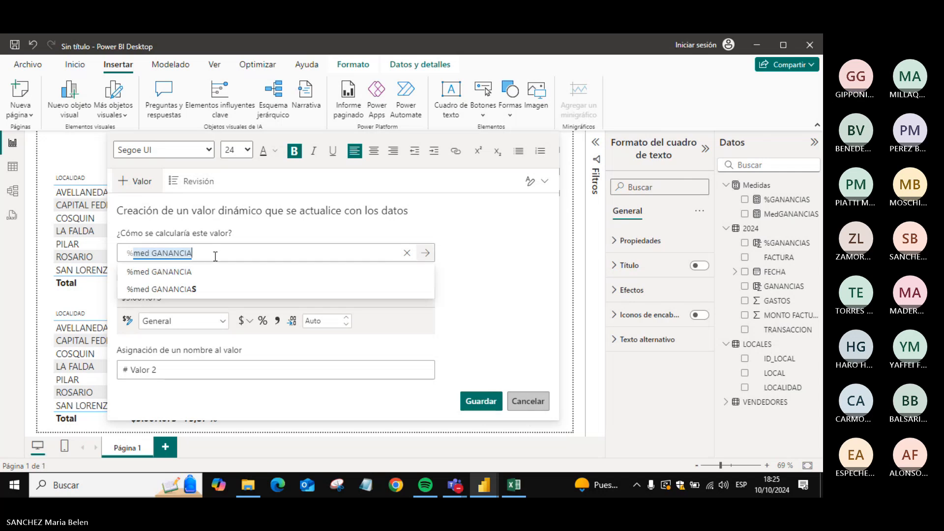
key(BackSpace)
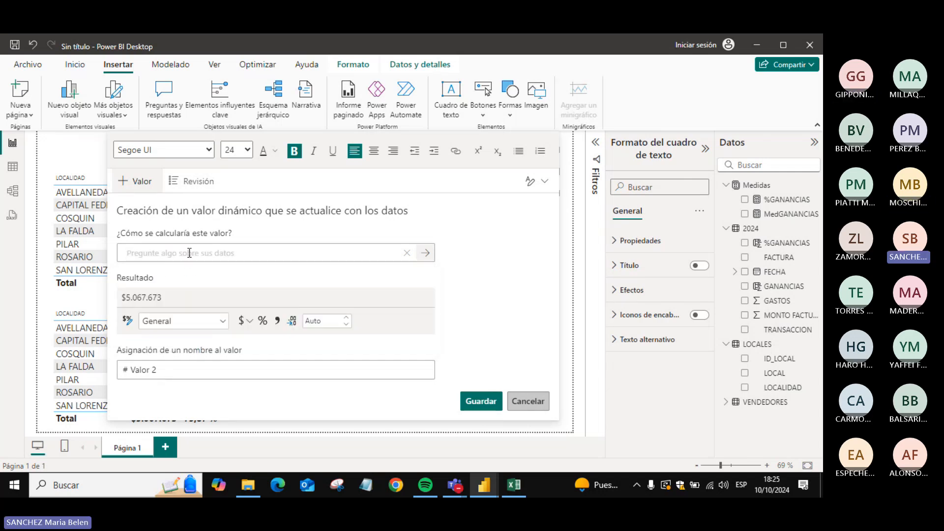
text(%)
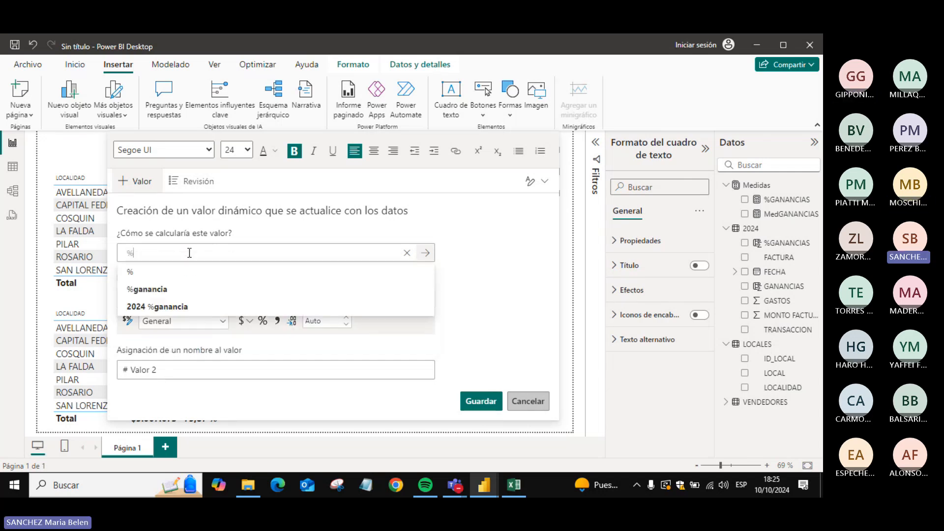
click(140, 293)
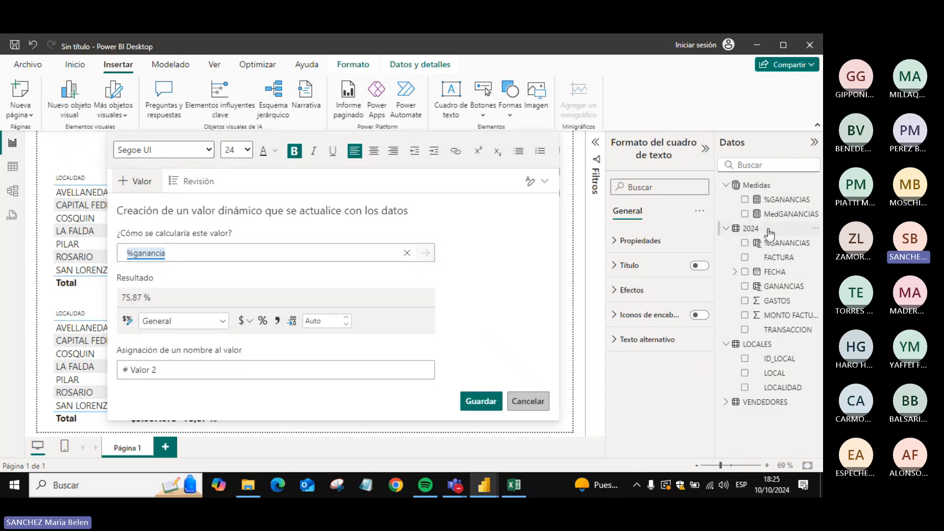
click(475, 403)
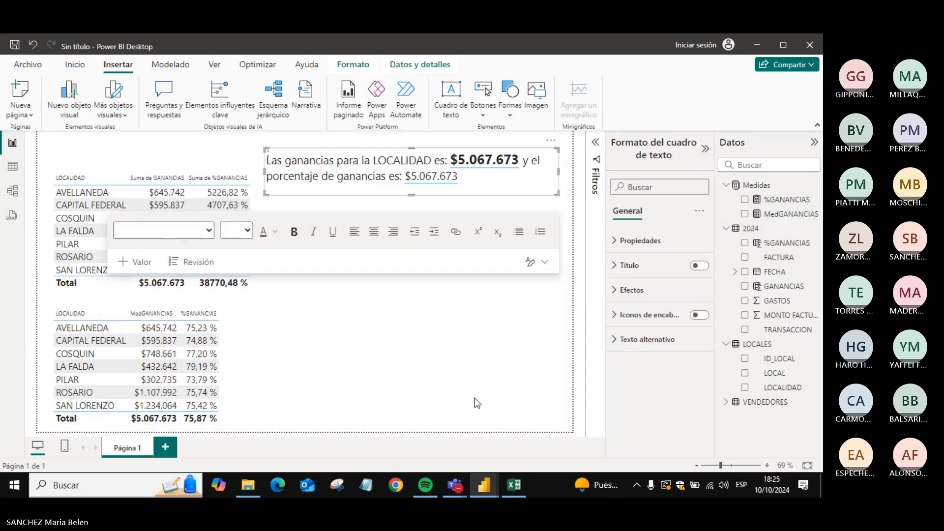
click(448, 175)
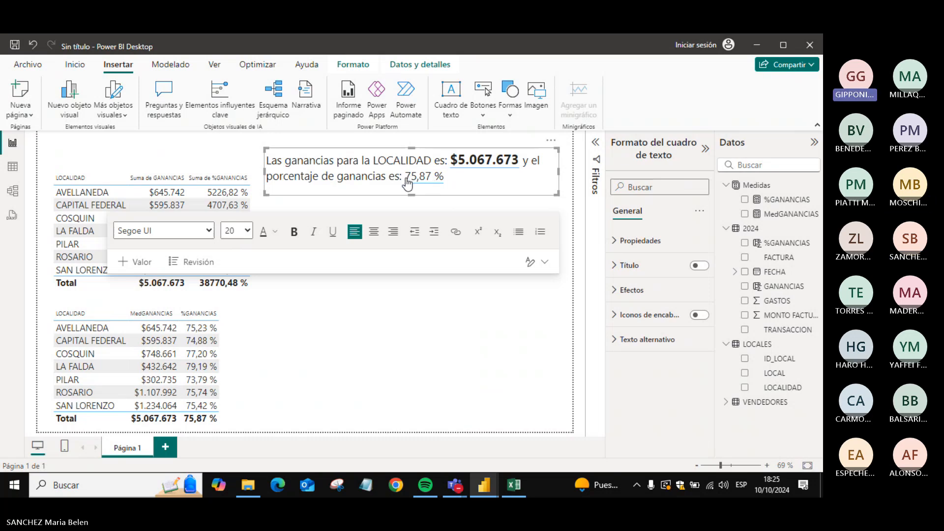
click(407, 182)
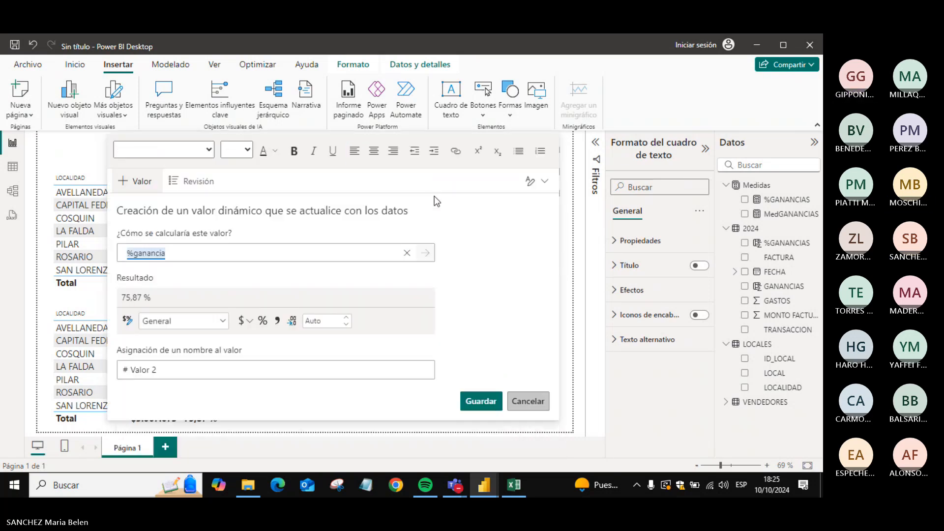
click(292, 156)
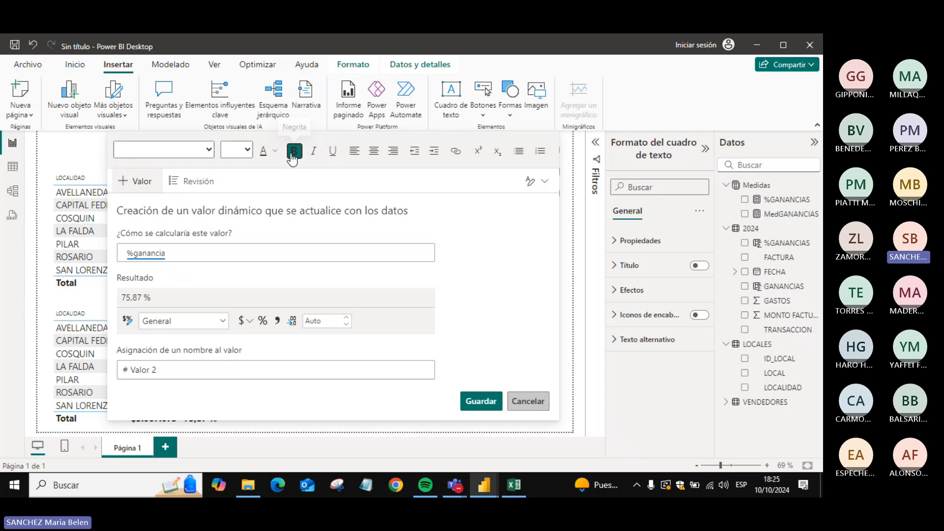
click(529, 408)
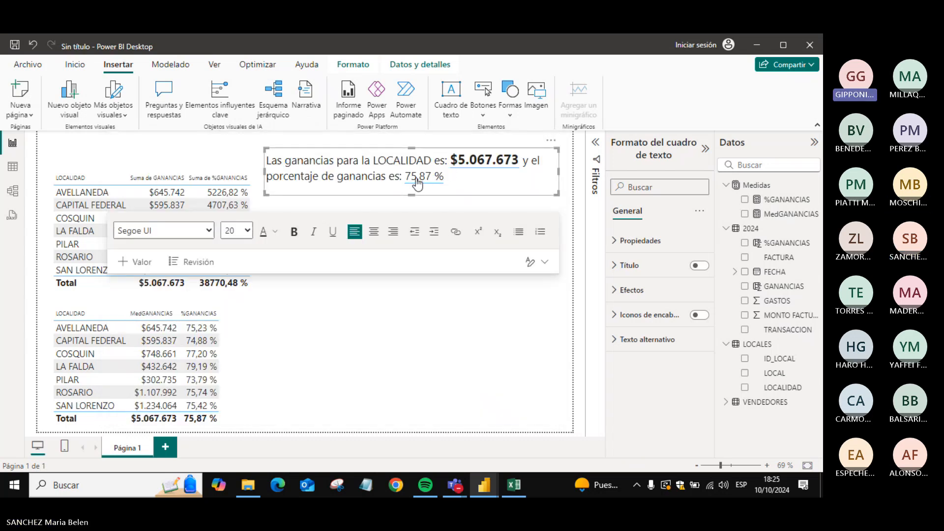
- Make the second dynamic value in the text box bold
drag(447, 179, 401, 180)
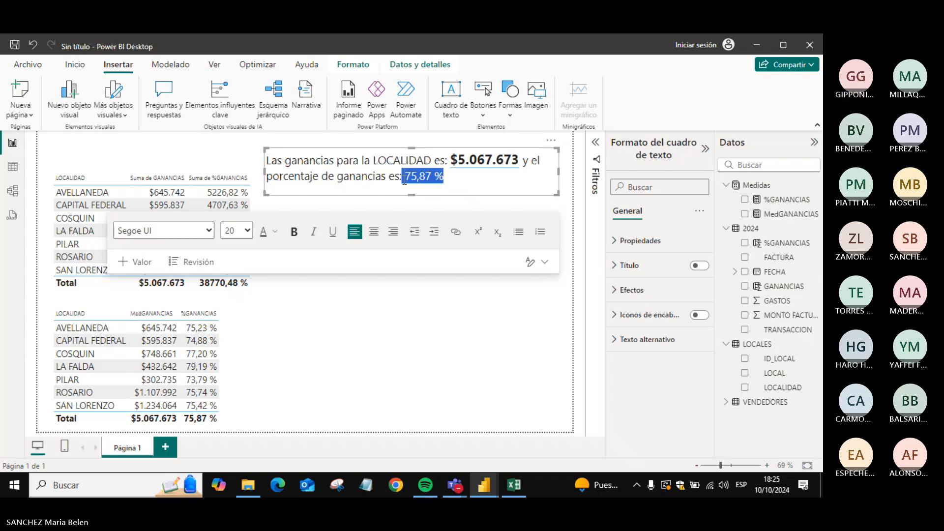
click(294, 232)
click(326, 320)
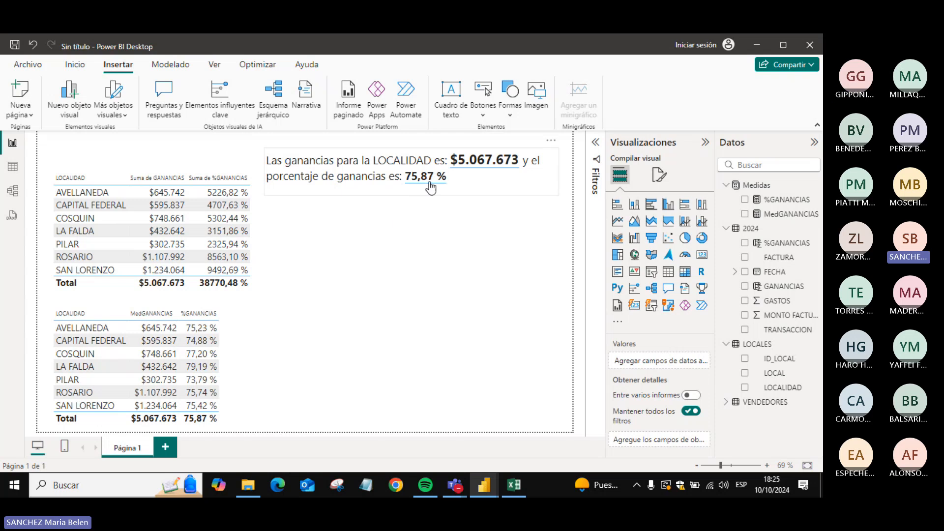
- Check the text box values for AVELLANEDA in the MedGANANCIAS table and for AVELLANEDA, COSQUIN and PILAR together in the upper table
click(102, 328)
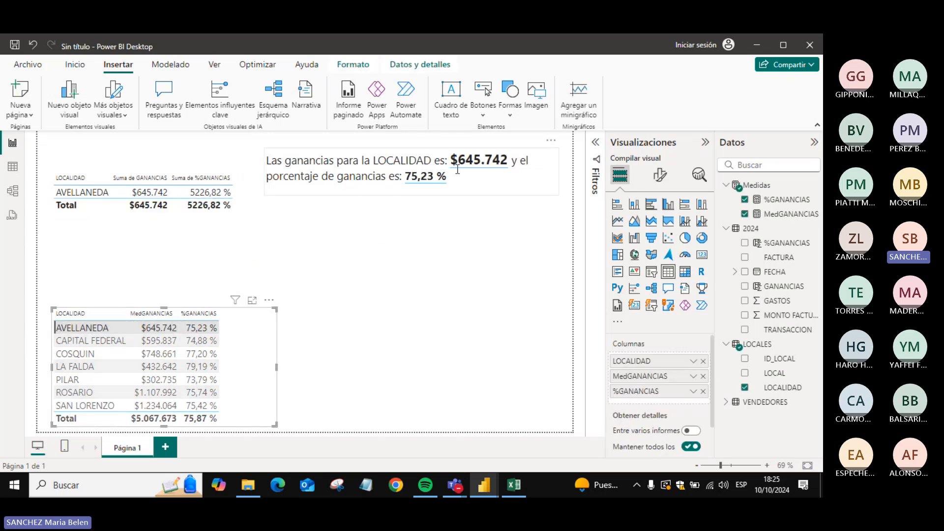
click(87, 328)
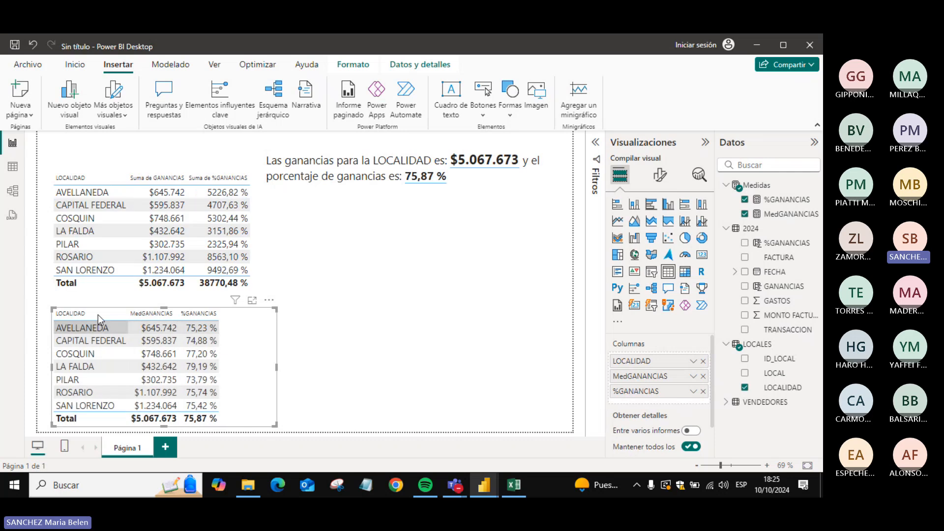
click(100, 194)
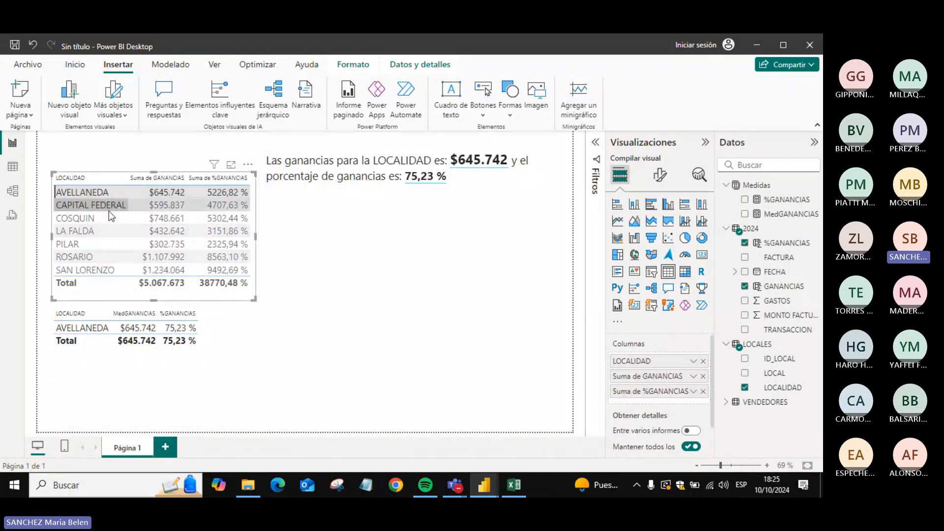
ctrl+click(102, 218)
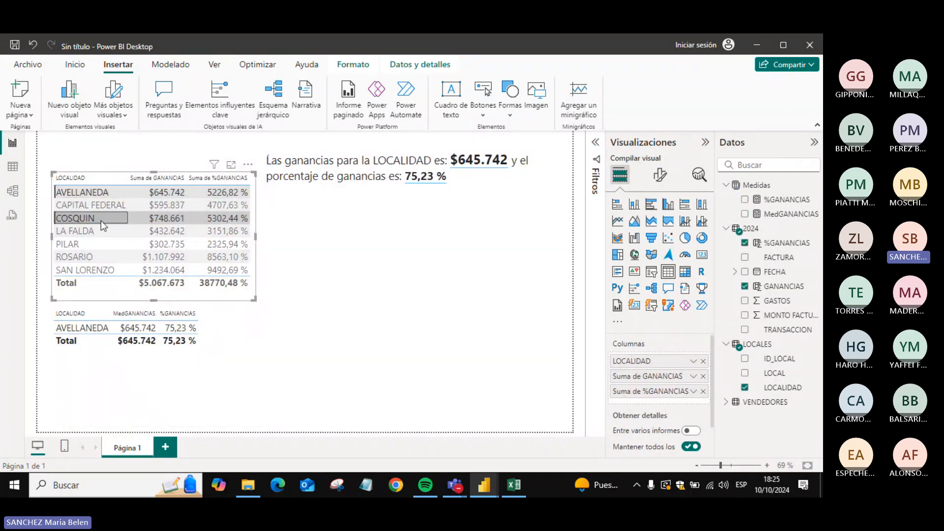
ctrl+click(95, 248)
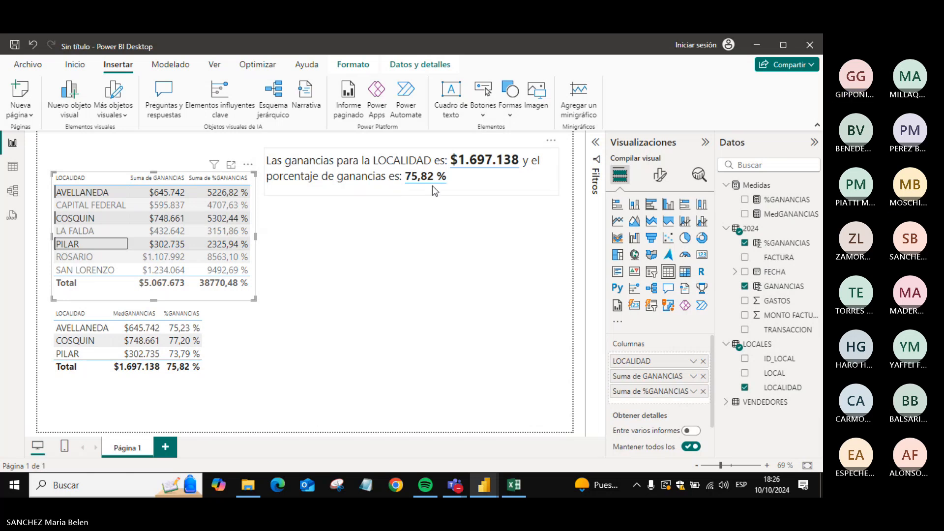
- Set the font size of the percentage value in the text box to 24
click(464, 184)
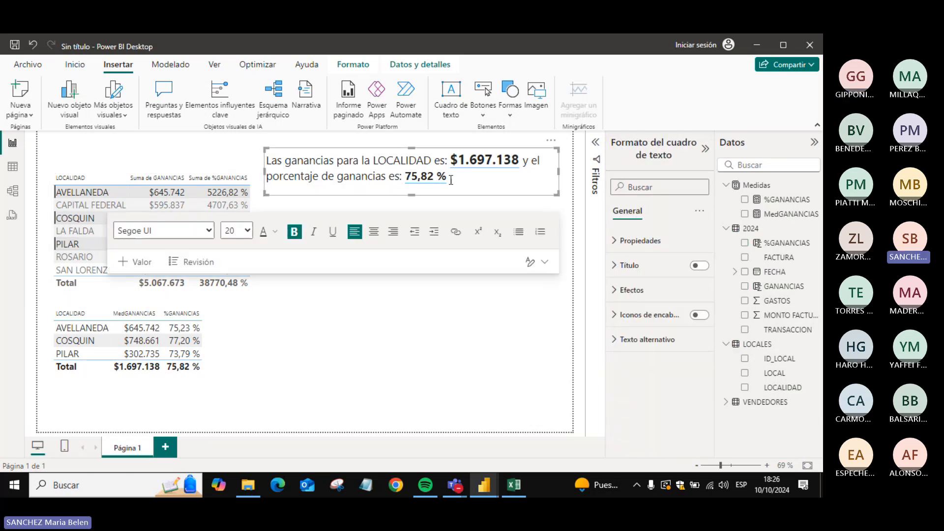
click(405, 182)
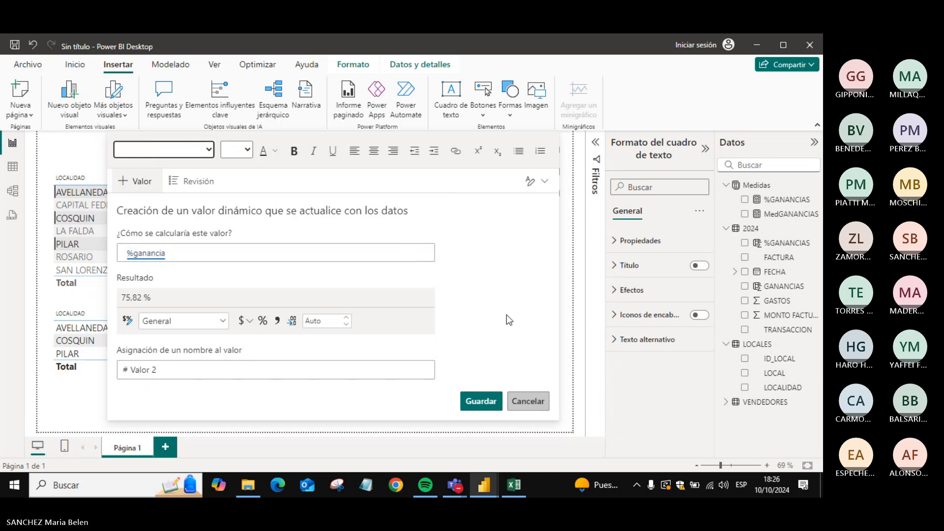
click(526, 401)
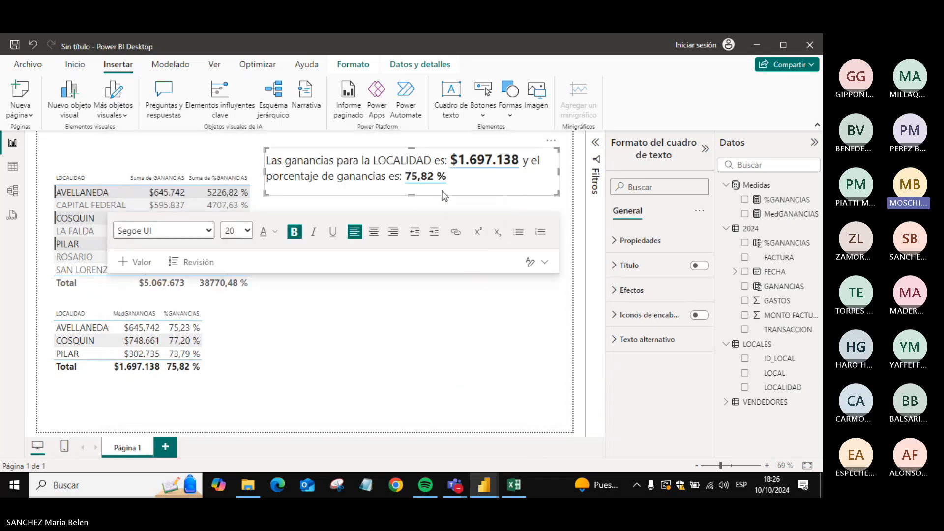
click(406, 186)
click(241, 231)
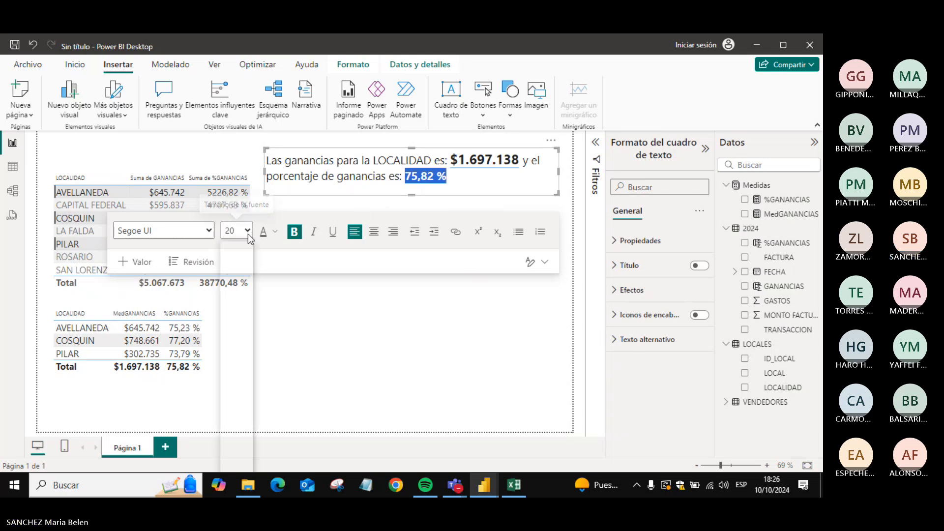
click(240, 415)
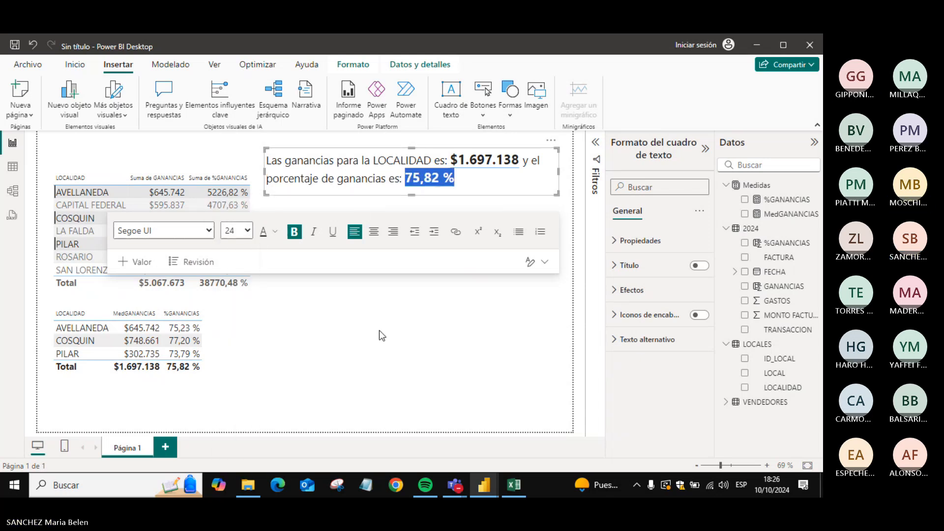
click(360, 267)
key(alt+Tab)
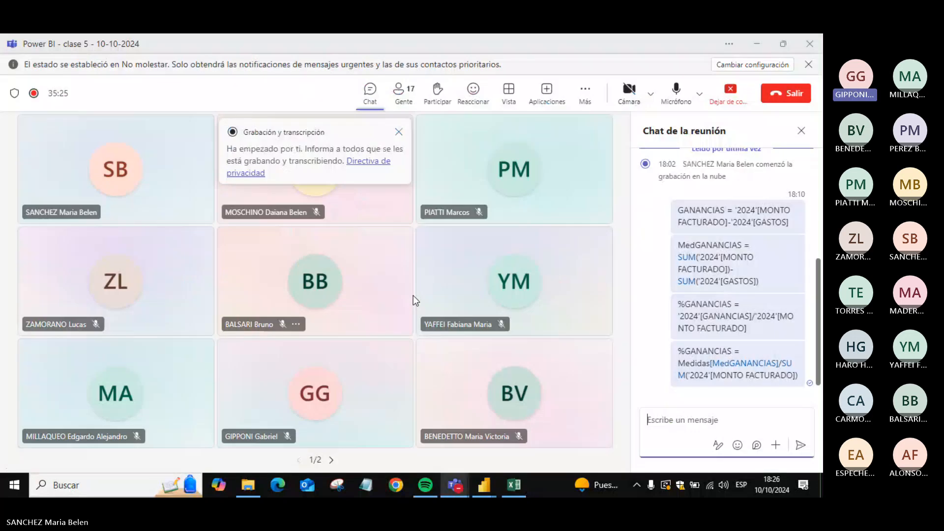
key(alt+Tab)
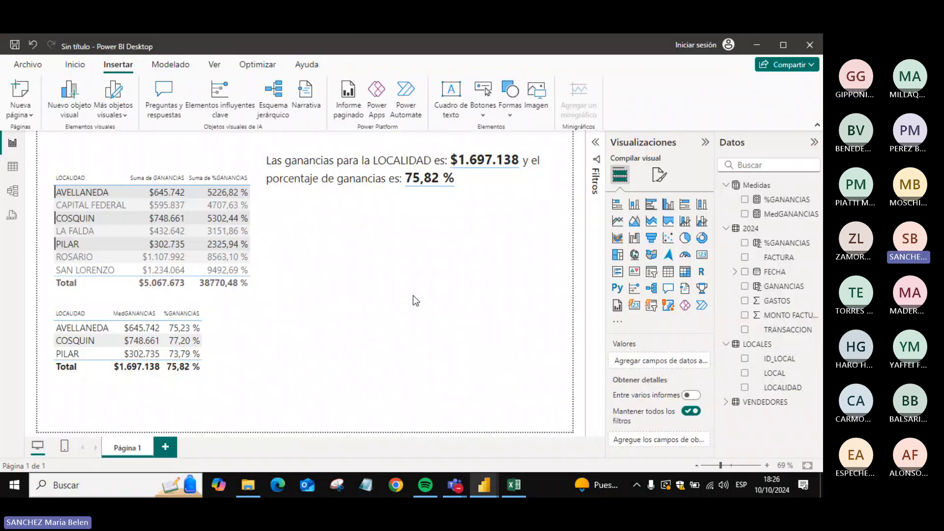
- Check how the text box values respond to COSQUIN, AVELLANEDA and CAPITAL FEDERAL individually in the upper table, ending with no locality selected
click(89, 219)
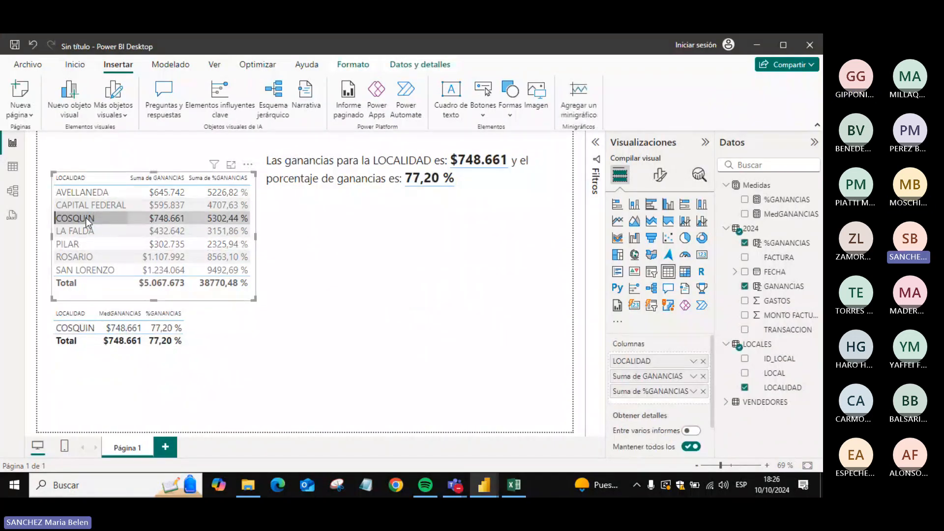
click(86, 217)
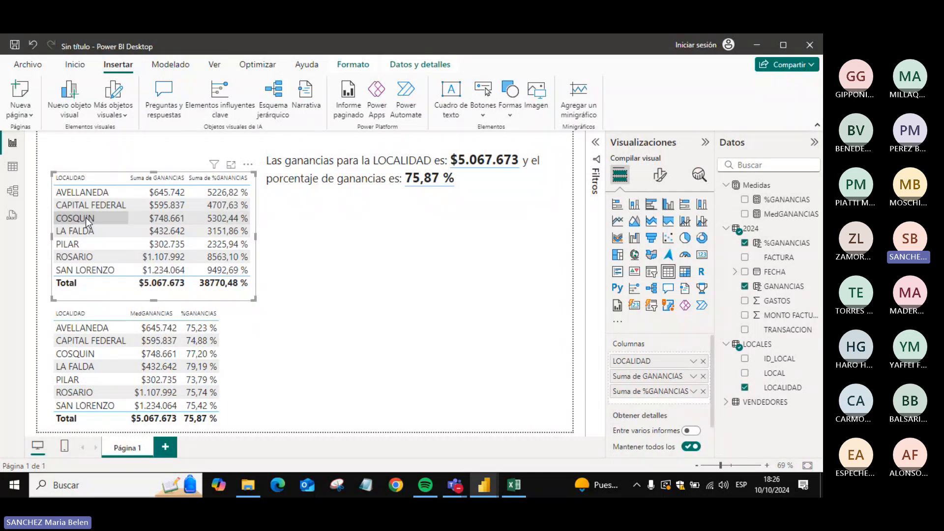
click(76, 195)
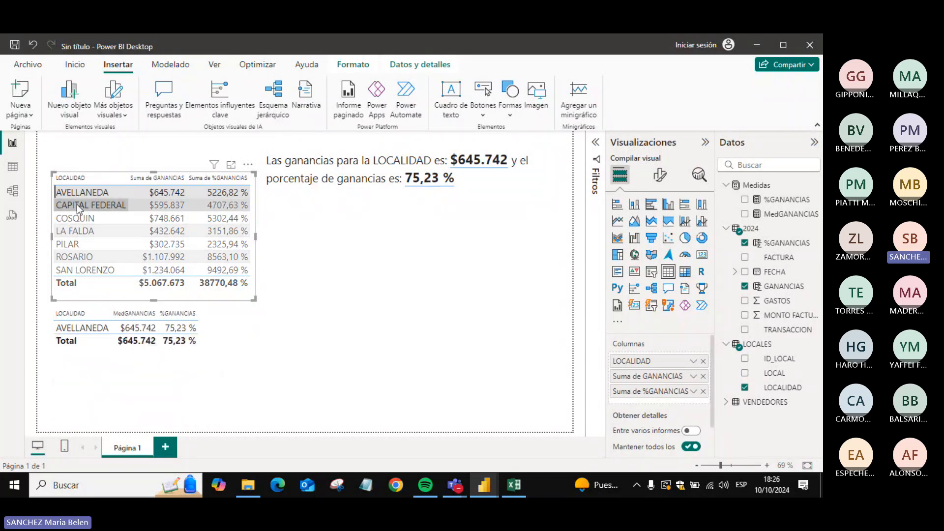
click(77, 207)
click(77, 218)
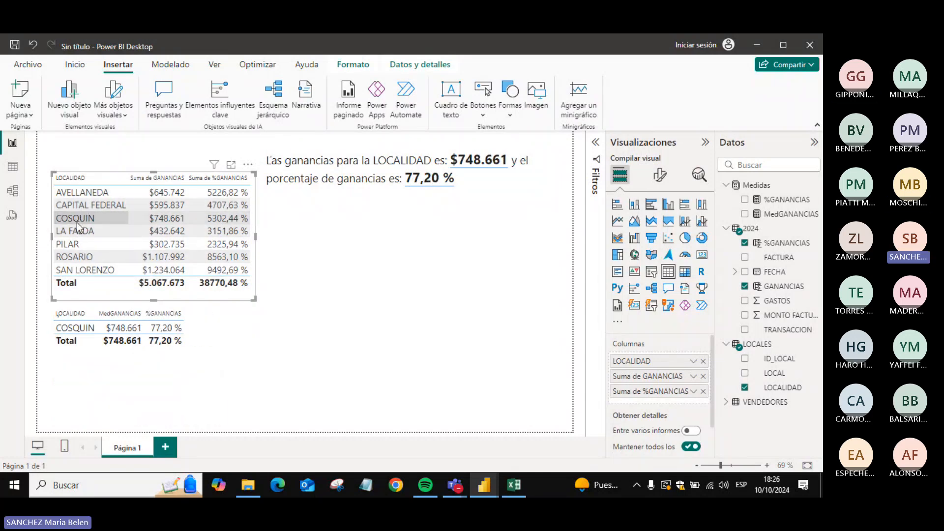
click(79, 220)
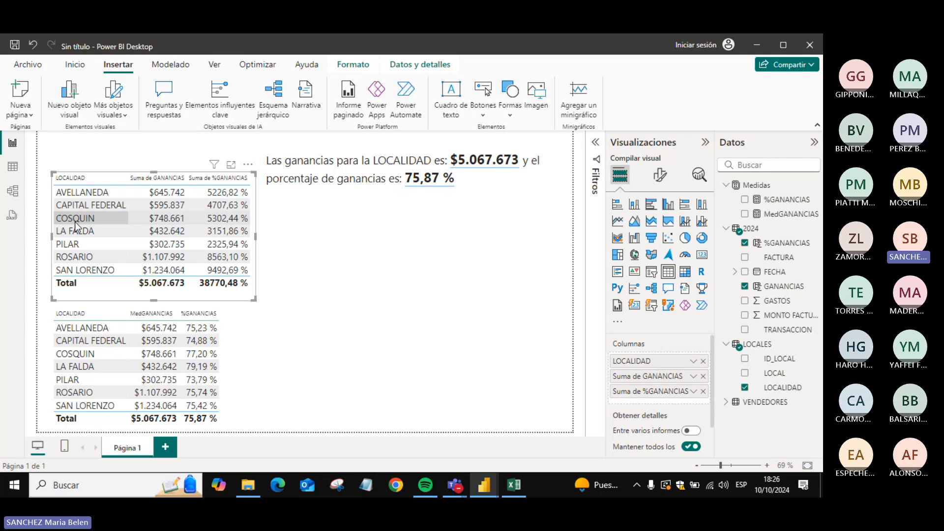
click(75, 223)
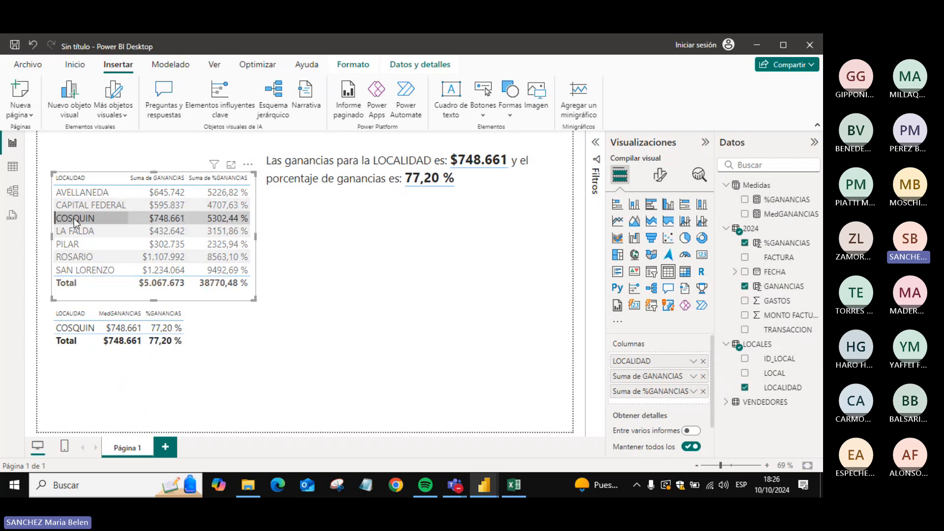
click(74, 218)
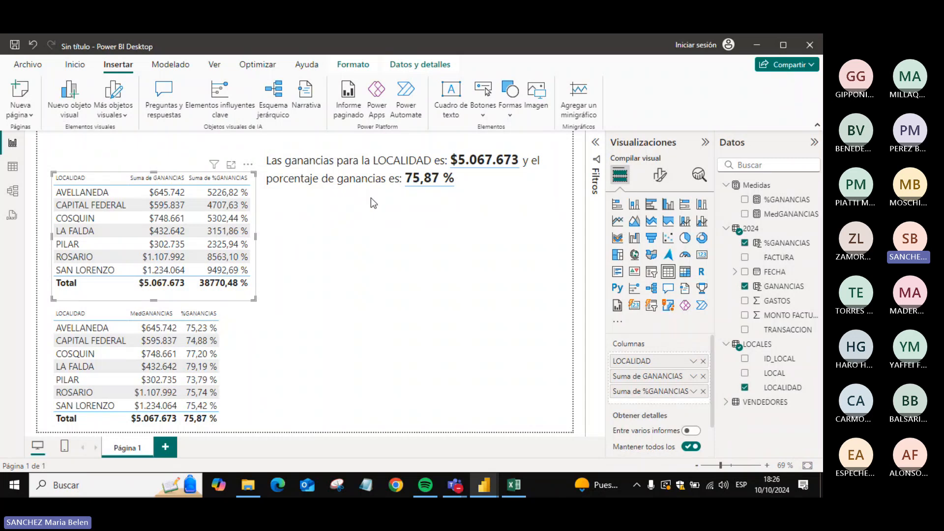
- Add a narrowed card visual below the text box and show the LOCALIDAD field in it
click(314, 269)
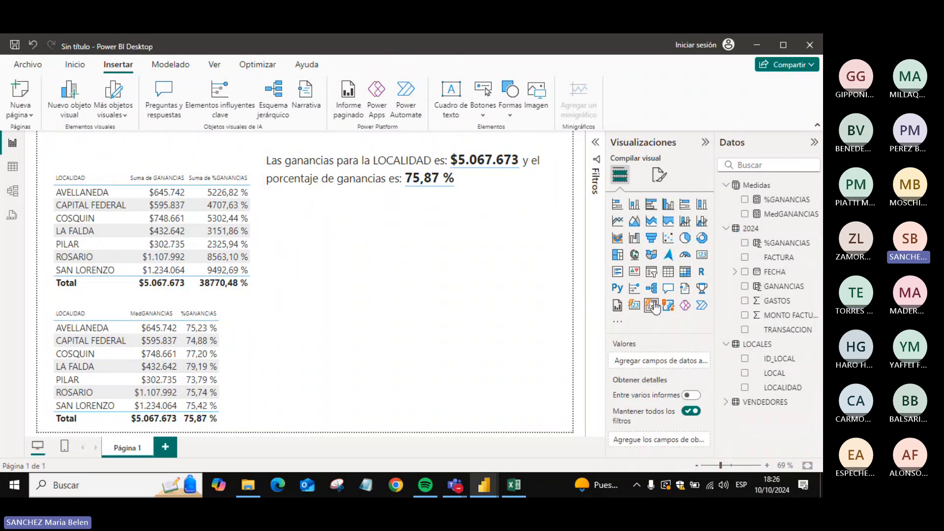
click(702, 254)
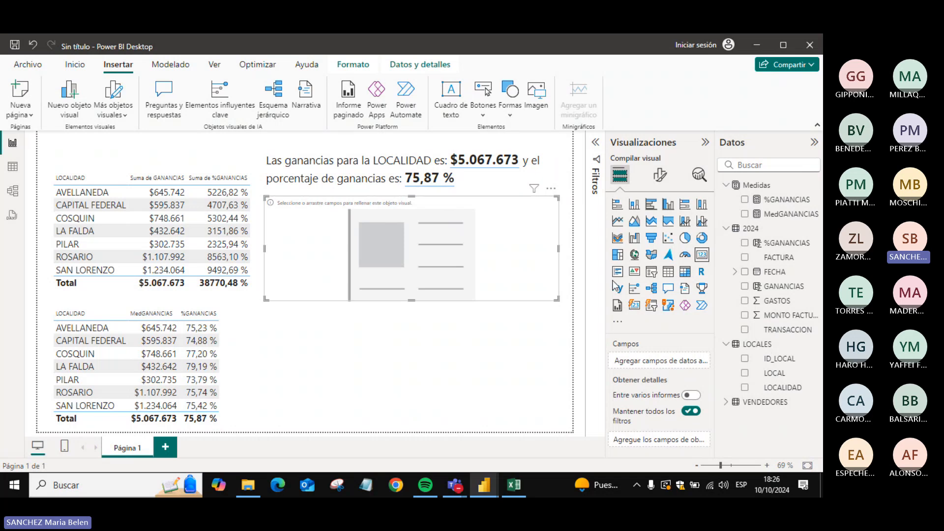
drag(546, 295, 421, 274)
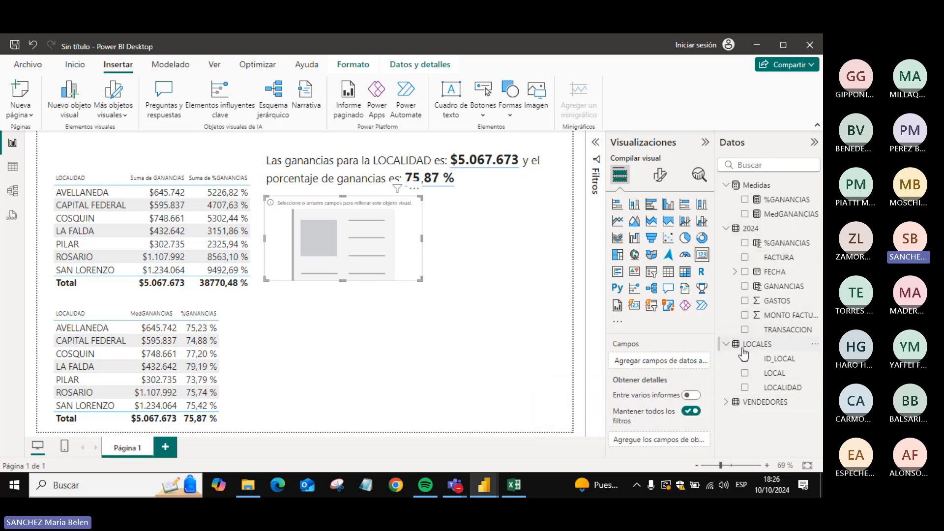
click(745, 388)
- Resize the LOCALIDAD card to a low, wide rectangle and position it just beneath the text box
drag(420, 279, 434, 237)
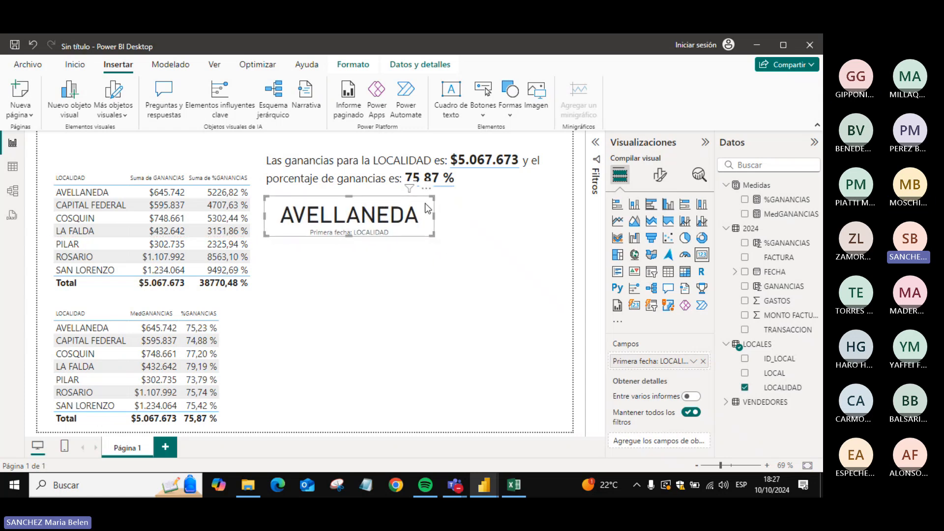
drag(424, 203, 429, 202)
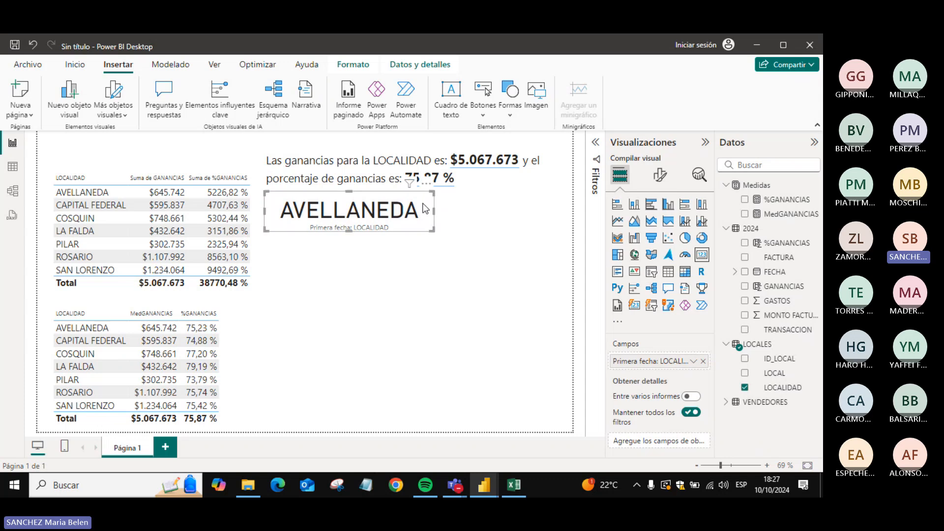
click(376, 308)
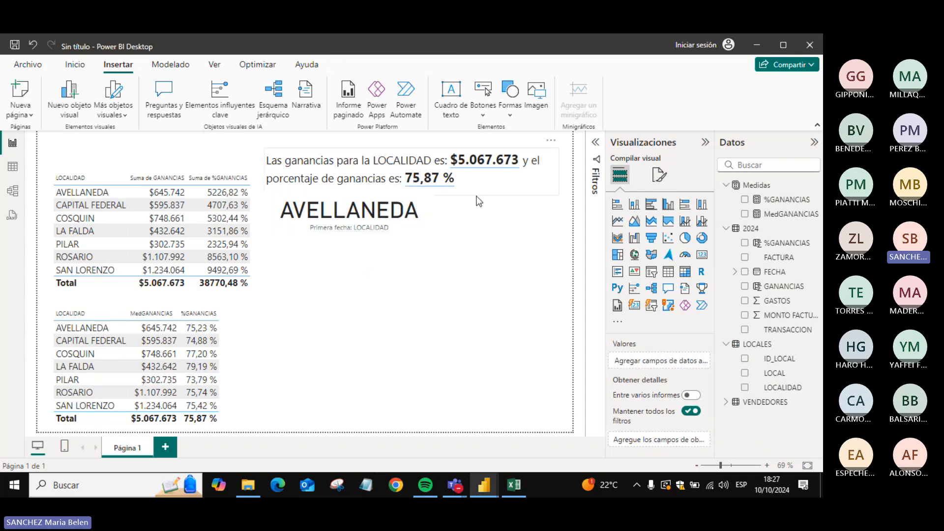
click(429, 220)
drag(434, 230, 428, 230)
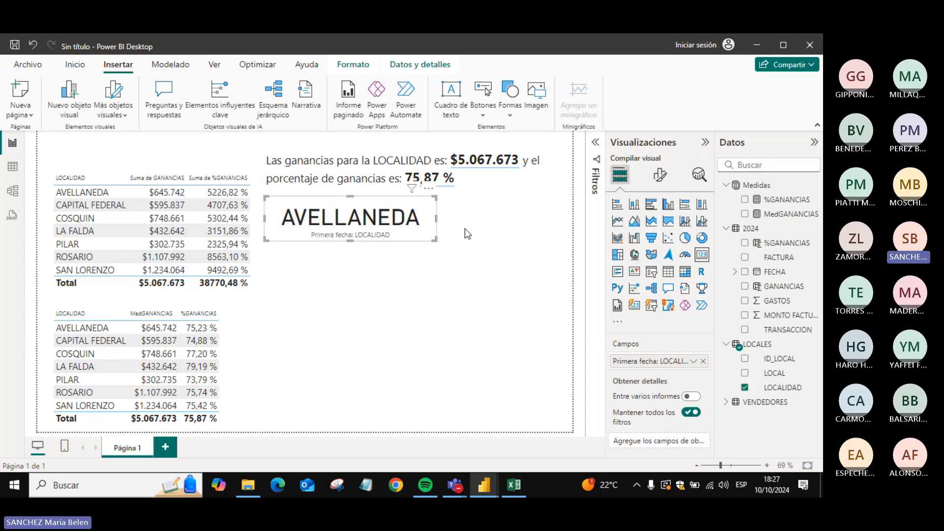
click(466, 236)
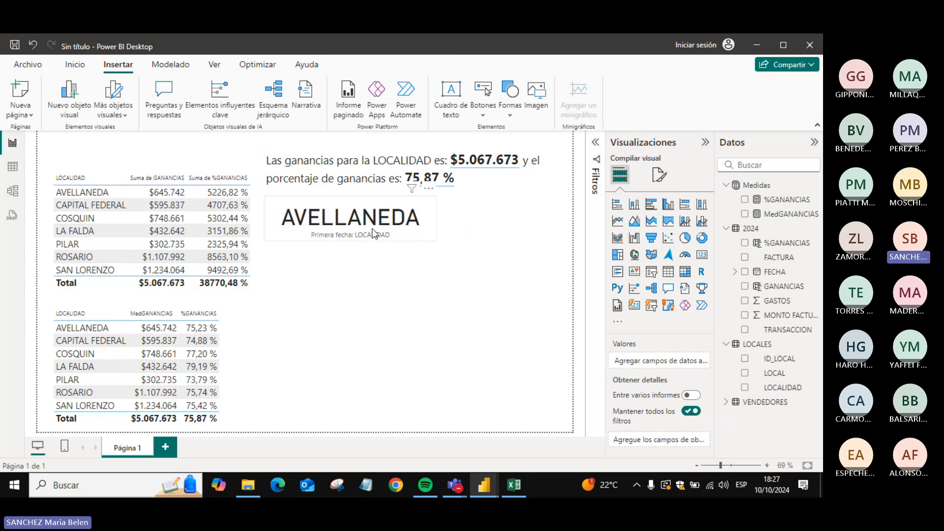
double_click(411, 257)
key(alt+Tab)
key(alt+Tab)
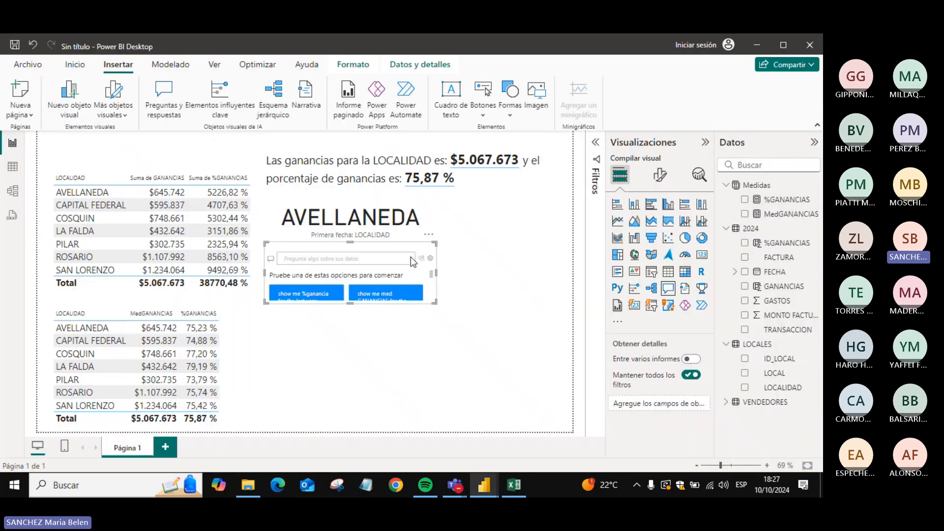
key(Delete)
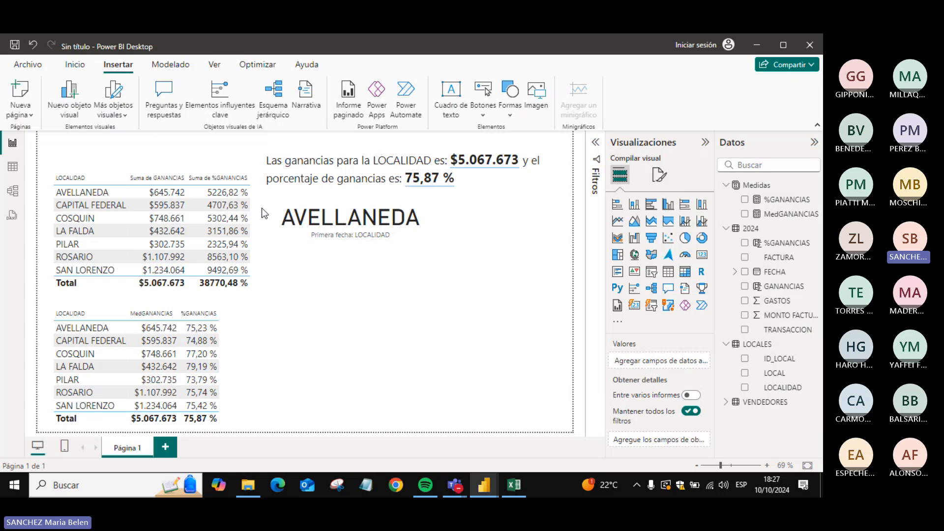
- Check how the LOCALIDAD card responds to AVELLANEDA, CAPITAL FEDERAL and COSQUIN in the upper table, ending with no locality selected
click(81, 195)
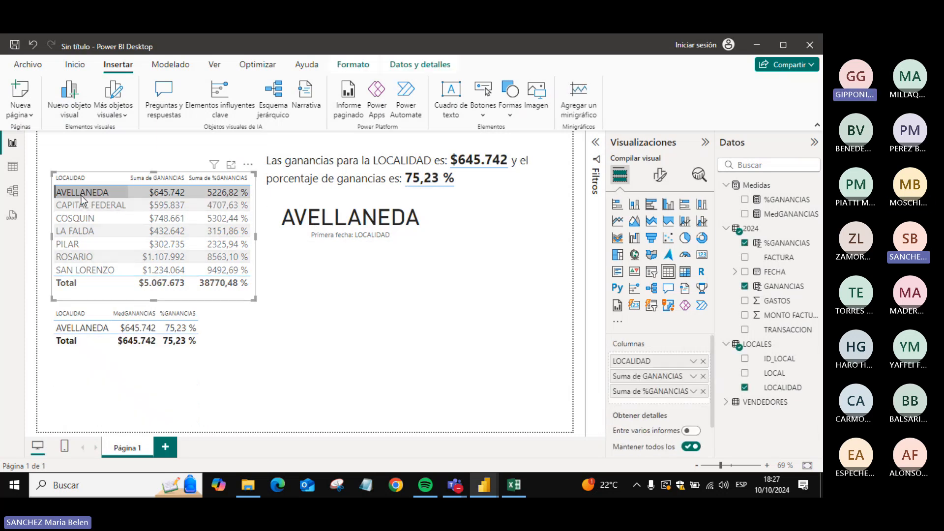
click(79, 207)
click(78, 214)
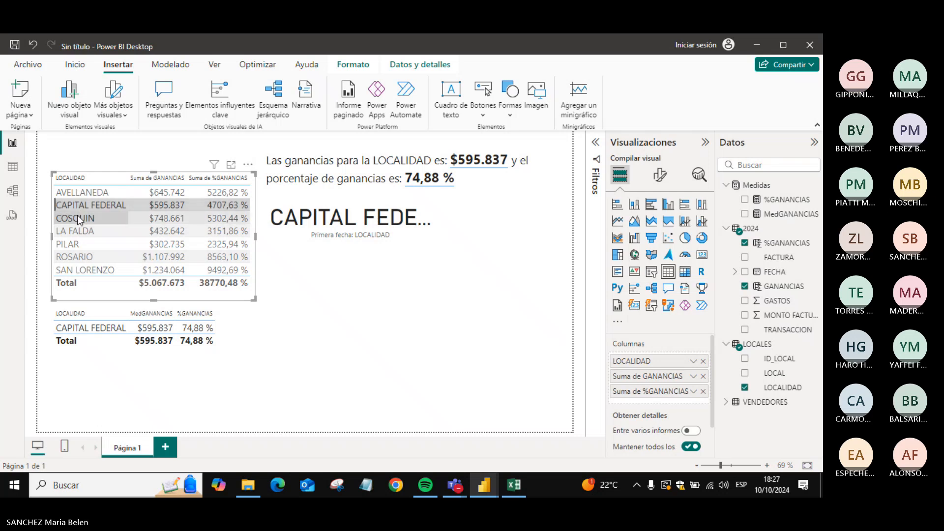
click(77, 215)
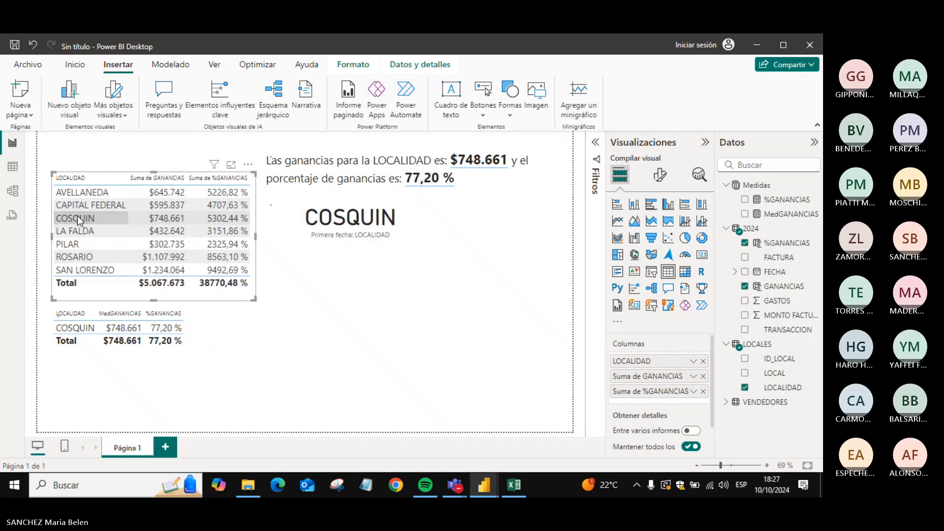
click(323, 303)
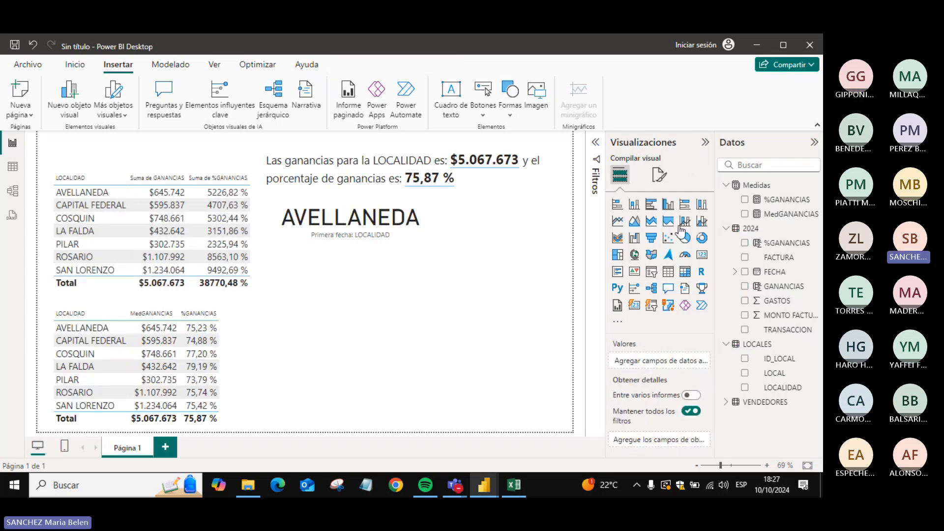
- Create a new measure named Selec-Localidad in the Medidas table
right_click(747, 187)
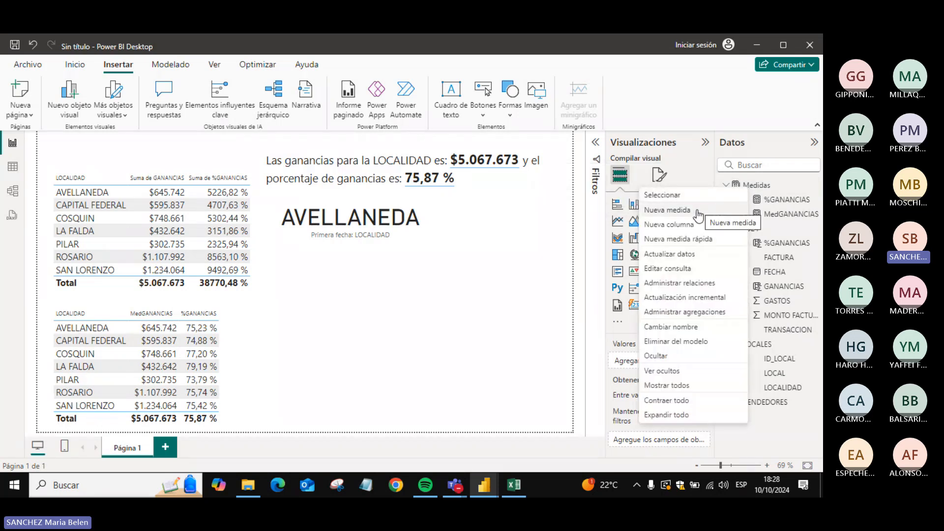
click(697, 213)
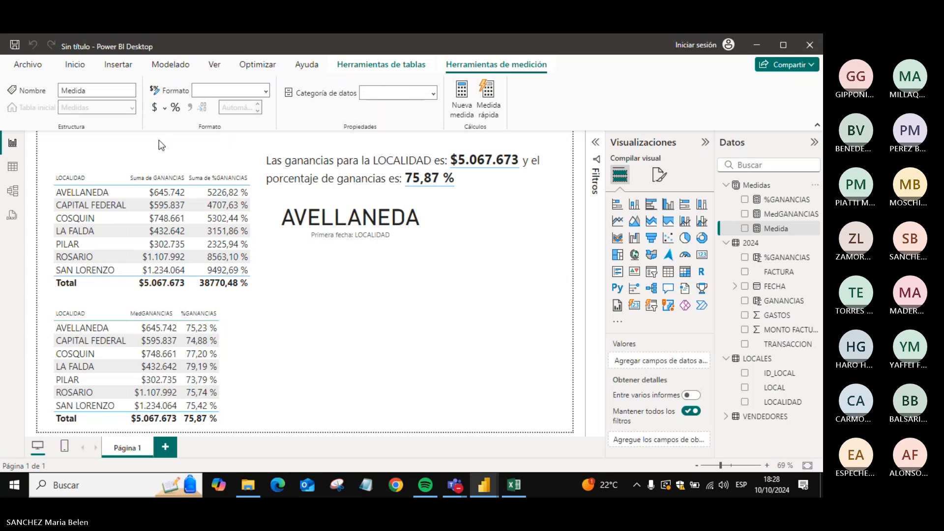
text(S)
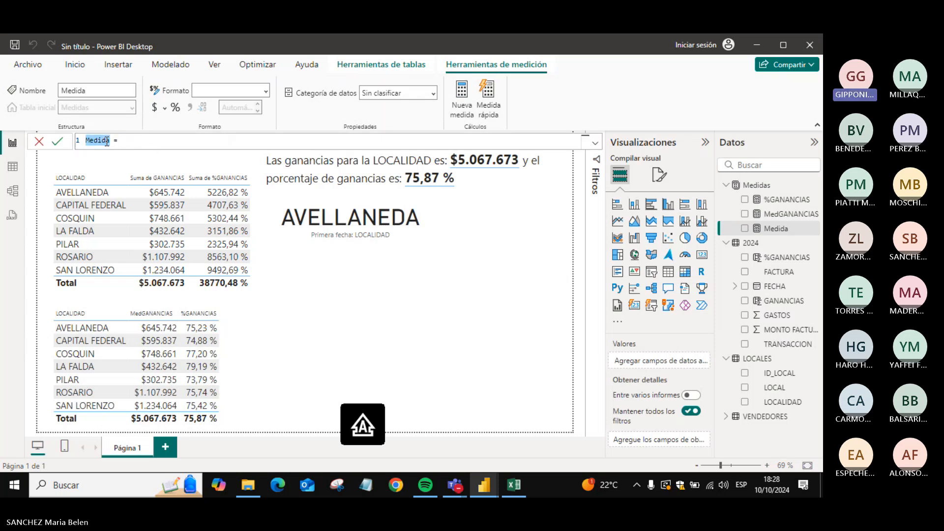
text(e)
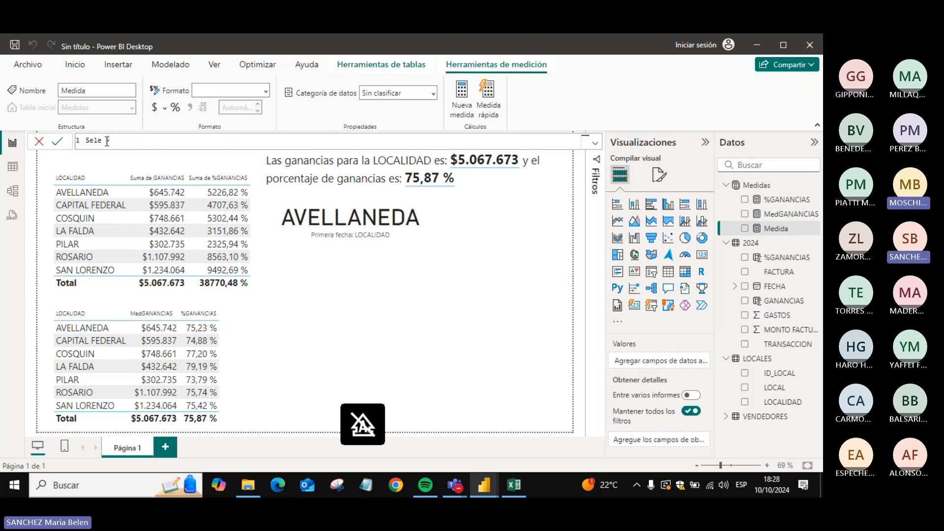
text(lect)
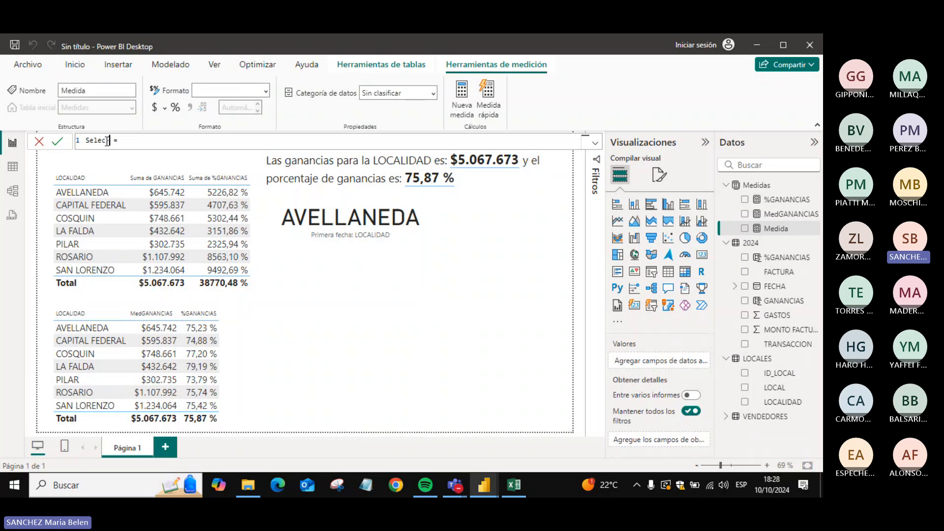
text(Localidad)
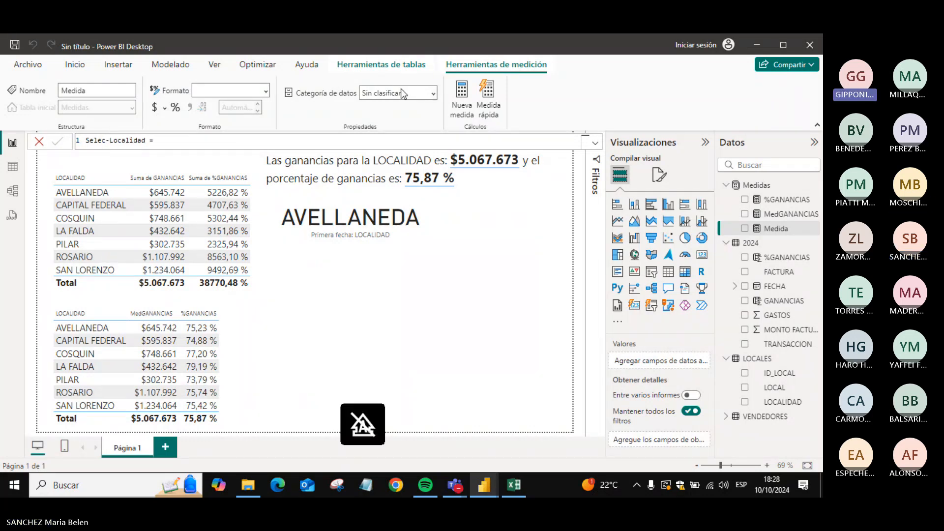
key(Return)
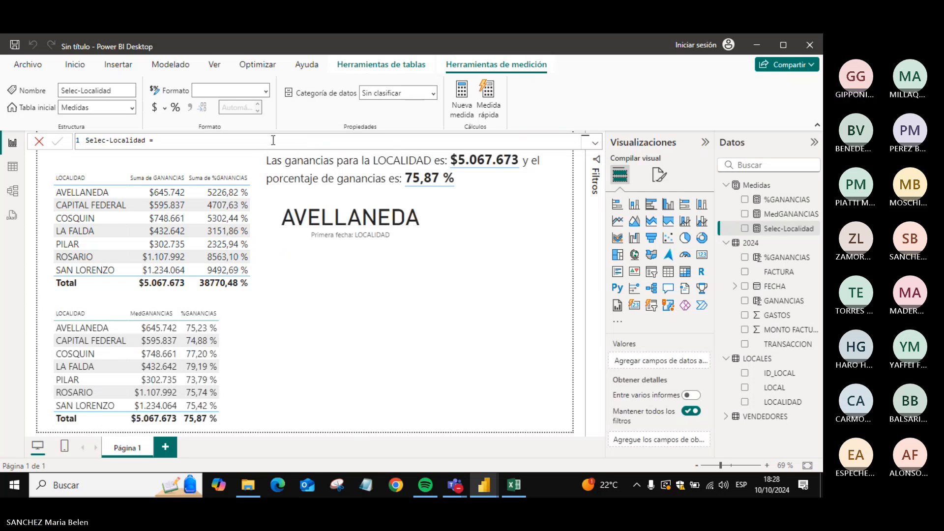
- Begin the Selec-Localidad formula with the SELECTEDVALUE function
click(250, 138)
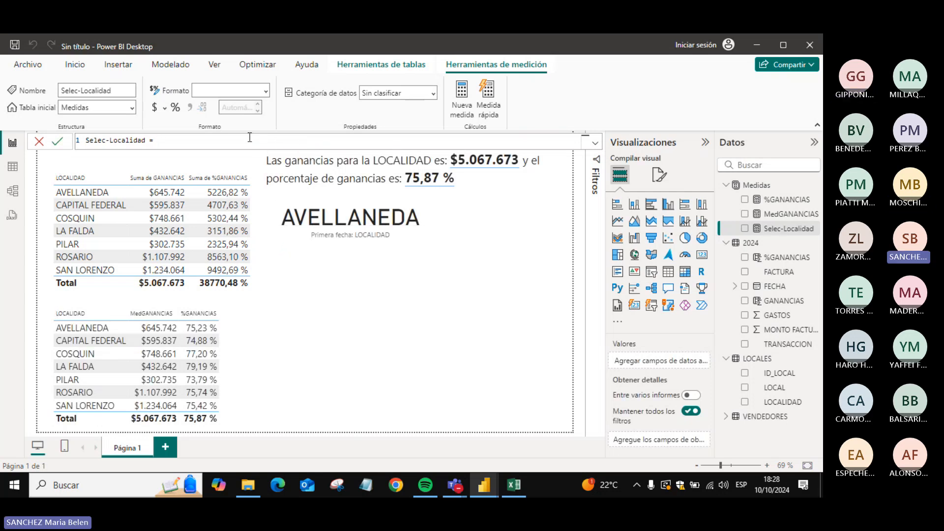
text(sele)
key(Down)
key(Down)
key(Down)
key(Down)
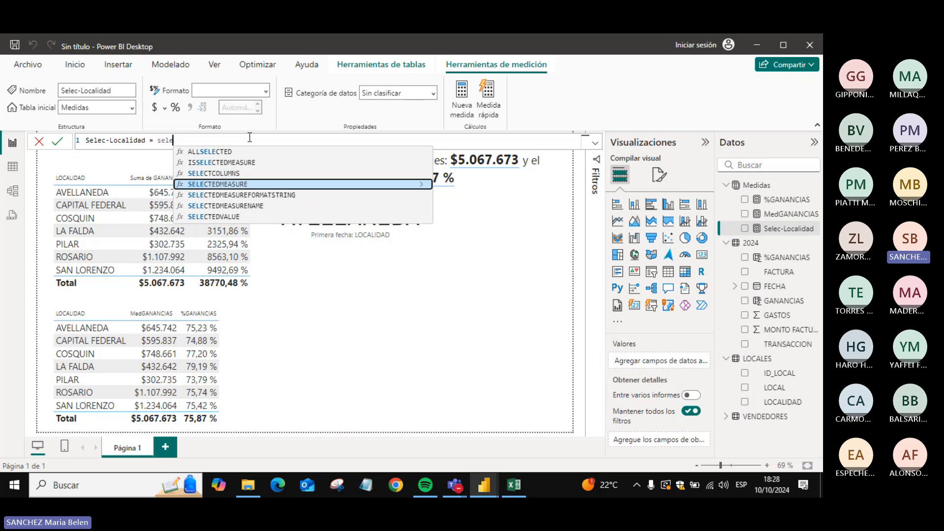
key(Tab)
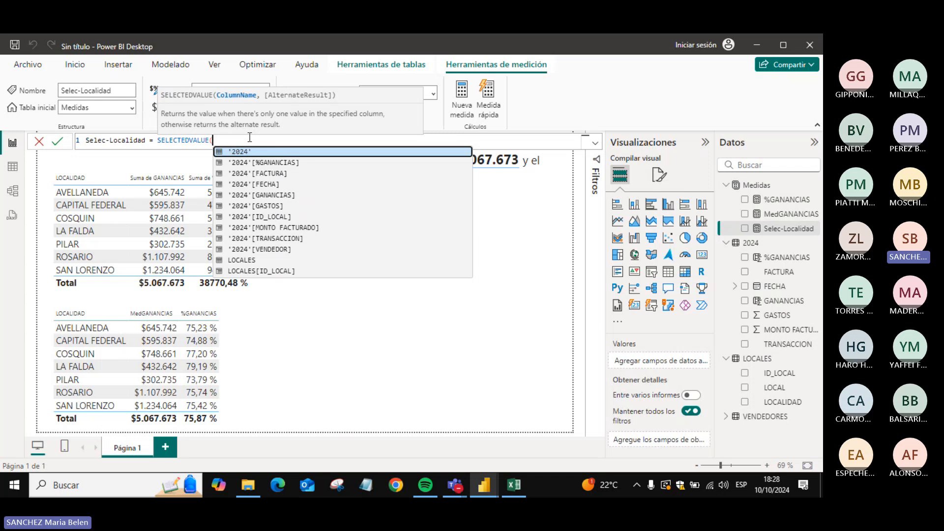
- Complete the SELECTEDVALUE formula with the LOCALES[LOCALIDAD] column as its argument and commit the measure
text(loca)
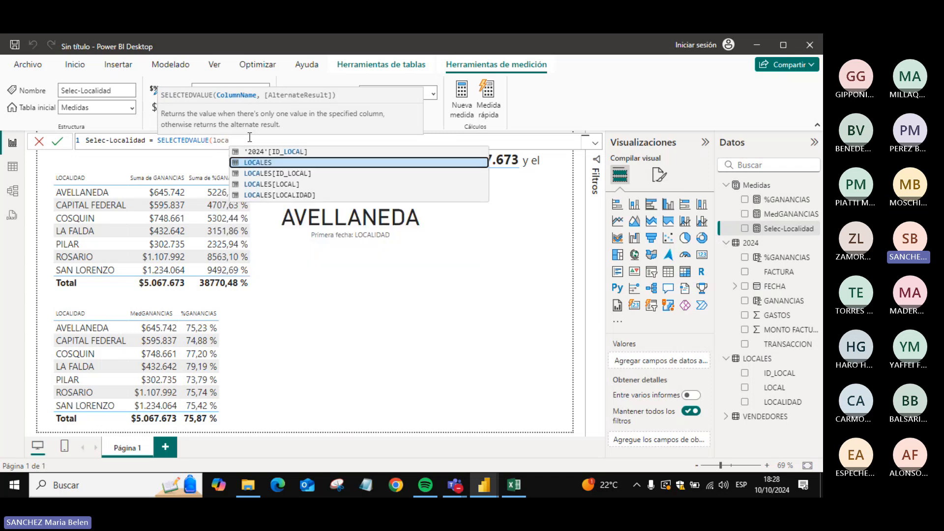
key(Down)
key(Down)
key(Up)
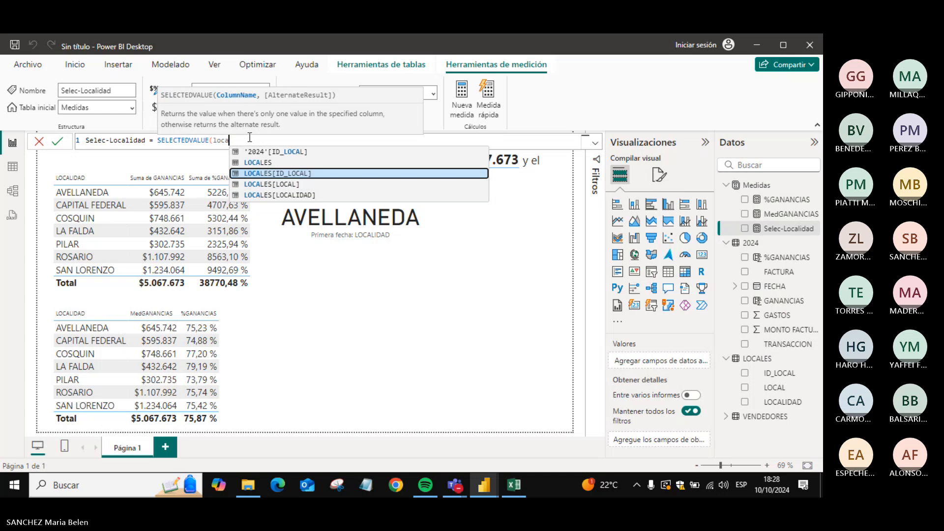
key(Up)
key(Down)
key(Down)
key(Down)
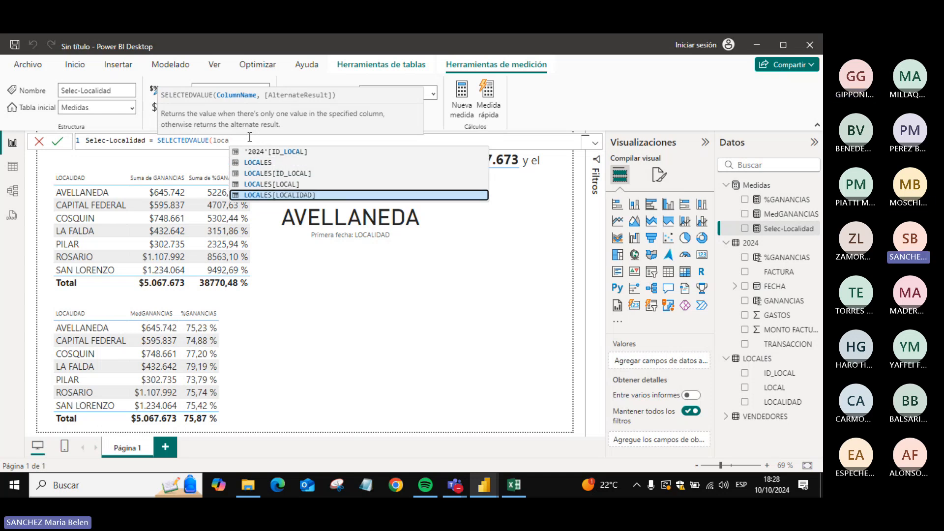
key(Tab)
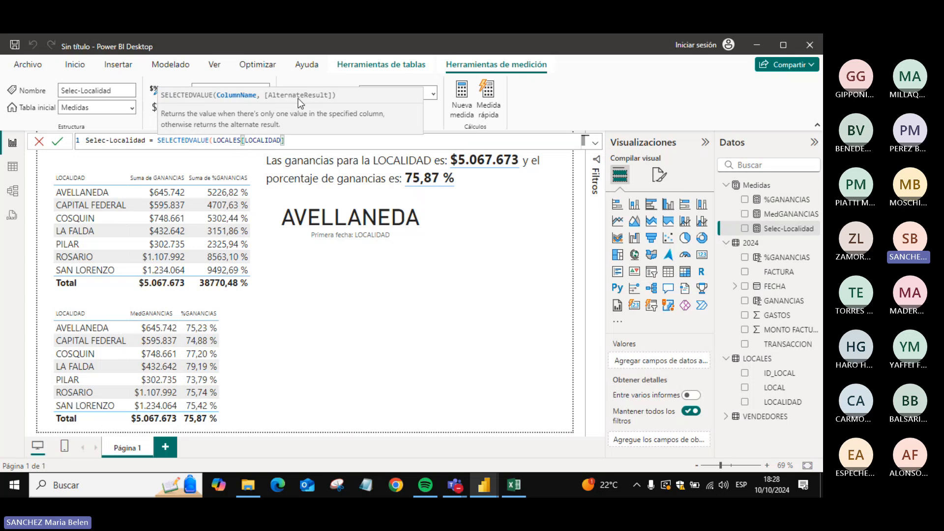
key(Return)
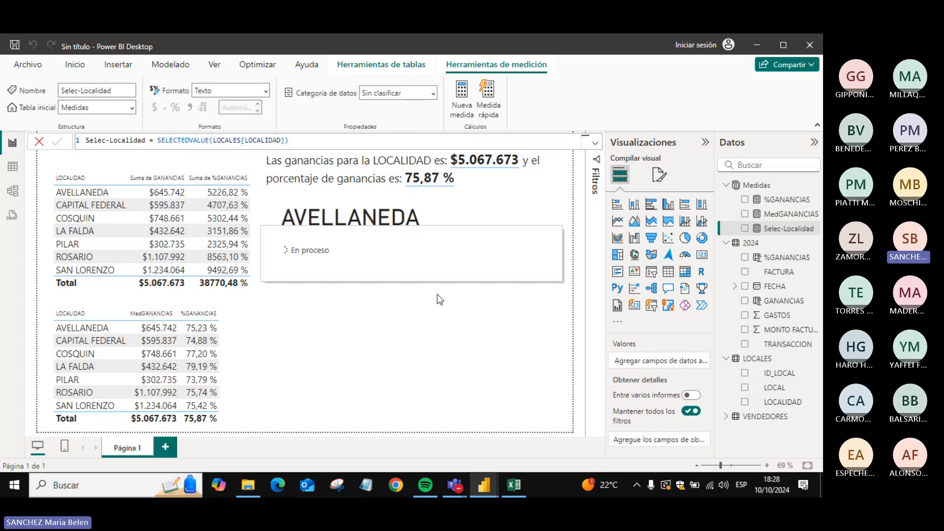
- Add a second card showing the Selec-Localidad measure and place it just below the LOCALIDAD card
click(440, 295)
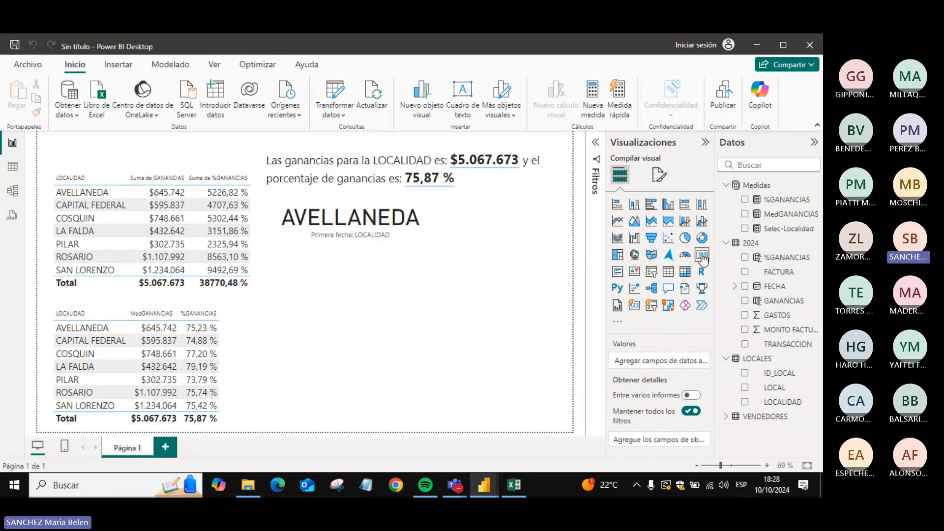
click(701, 254)
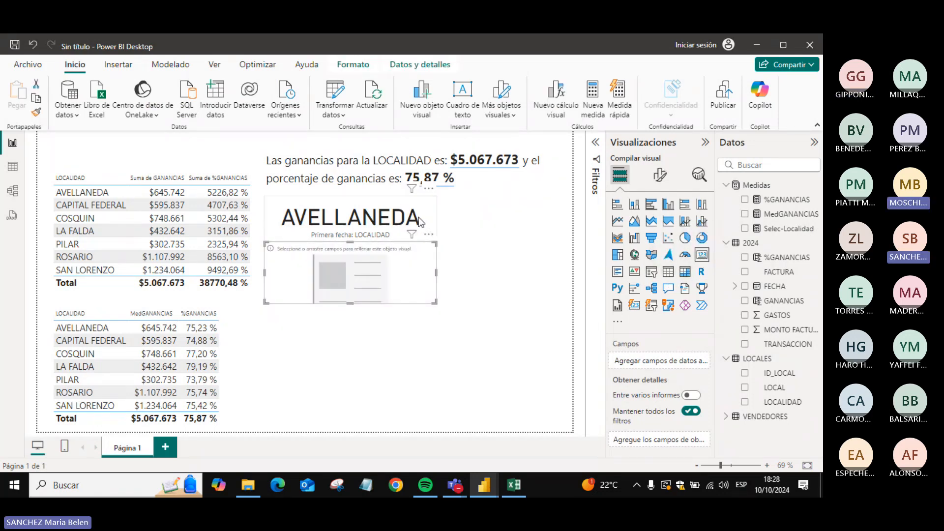
click(744, 228)
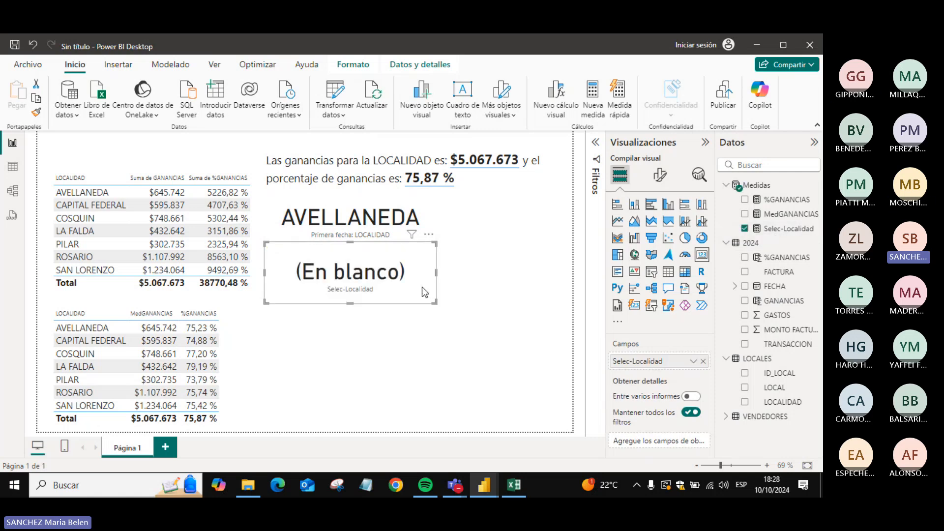
drag(422, 287, 427, 295)
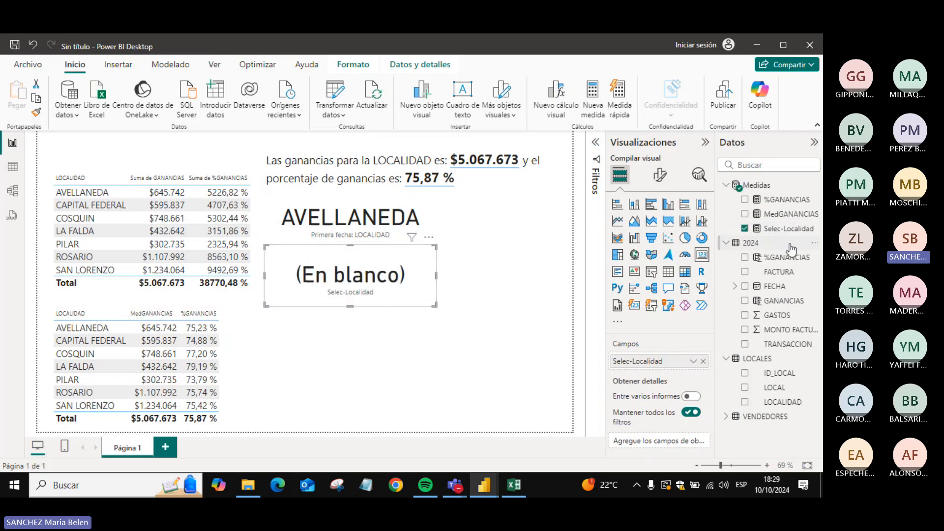
- Copy the full Selec-Localidad formula, send it in the Teams meeting chat, and return to Power BI Desktop
click(787, 228)
click(372, 143)
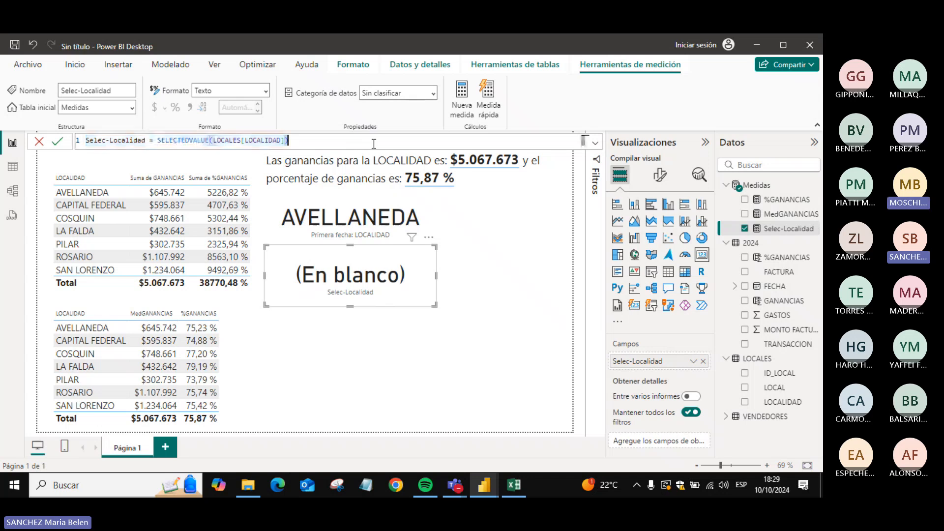
drag(385, 144, 32, 146)
key(ctrl+c)
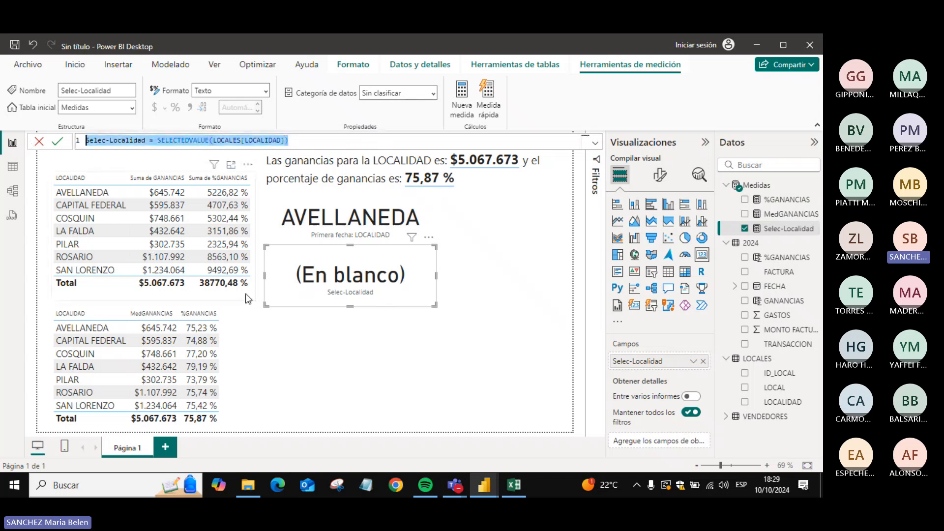
key(alt+Tab)
key(ctrl+v)
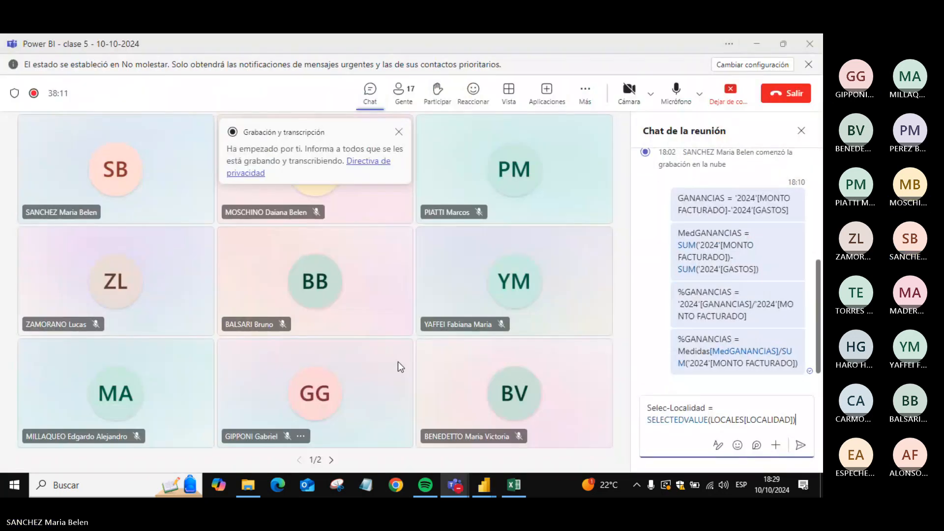
key(Return)
key(alt+Tab)
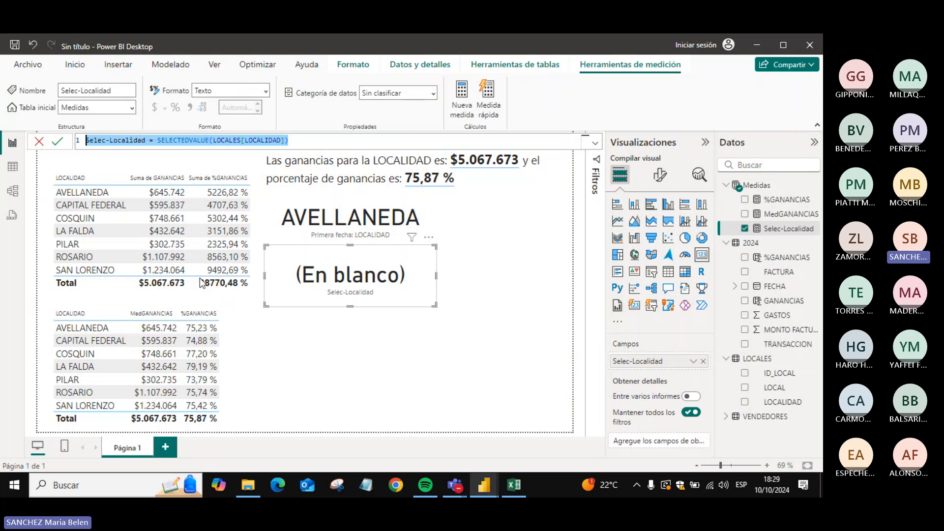
- Compare both cards for ROSARIO, CAPITAL FEDERAL, COSQUIN and LA FALDA in the upper table, ending with no locality selected
click(93, 258)
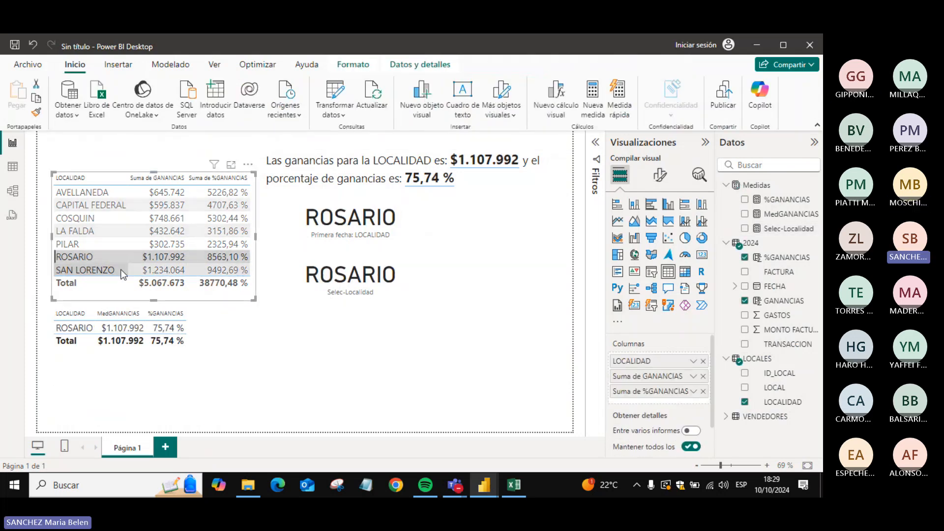
click(83, 255)
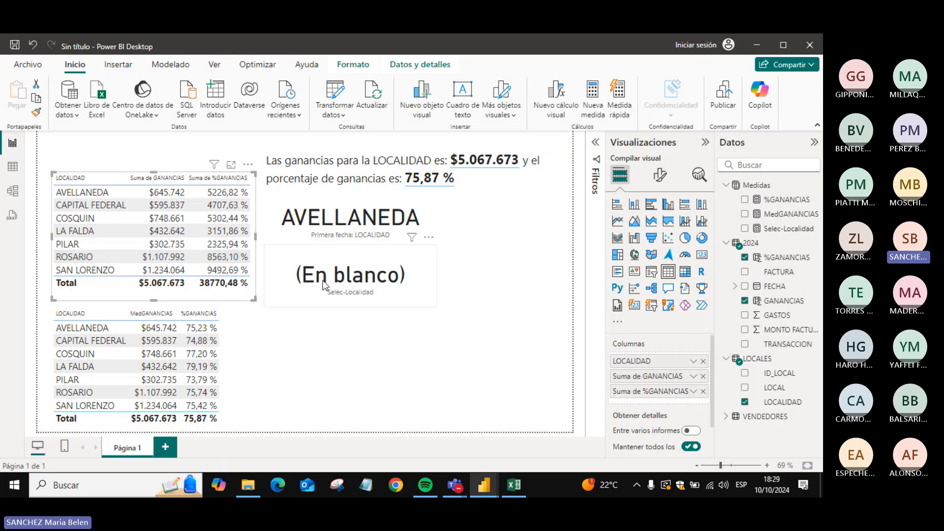
click(82, 207)
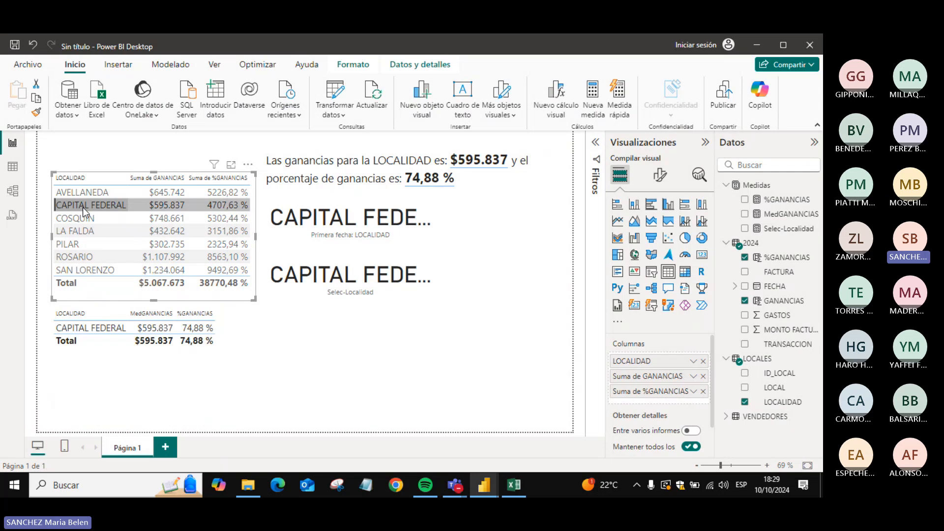
click(82, 207)
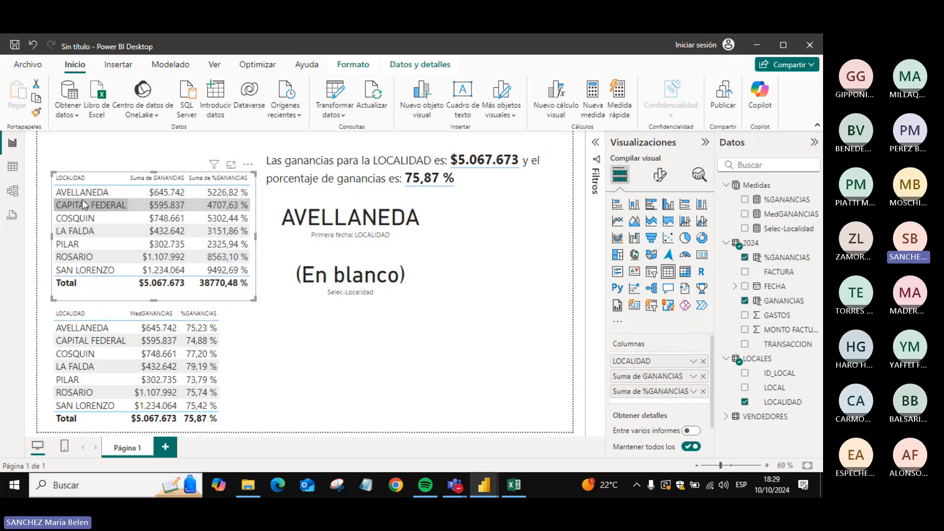
click(84, 205)
click(77, 217)
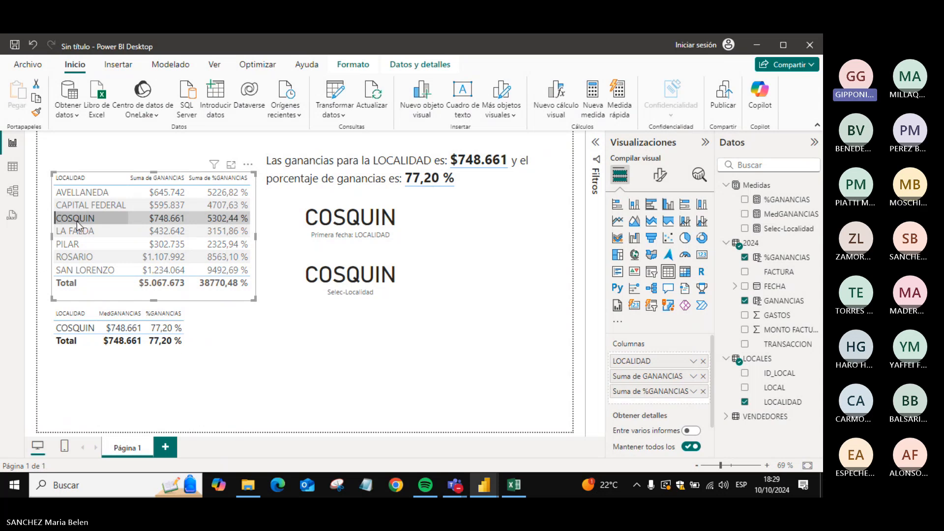
click(77, 229)
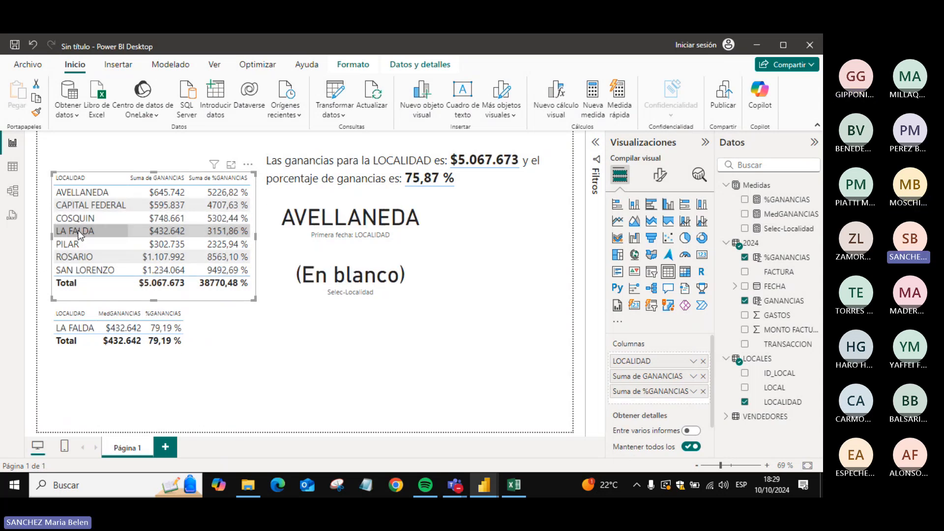
click(79, 234)
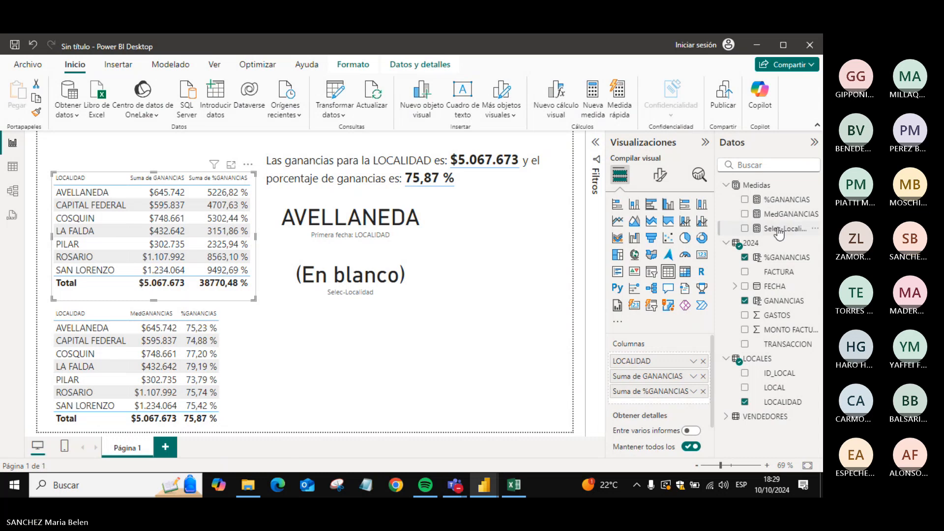
- Add "Localidades" as the alternate result in the Selec-Localidad measure's SELECTEDVALUE formula and commit it
click(727, 231)
click(428, 144)
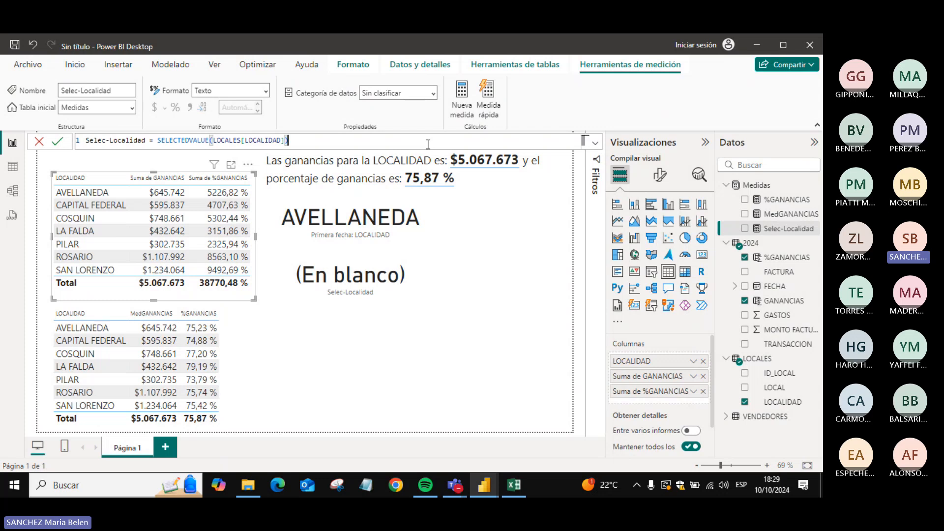
text(,)
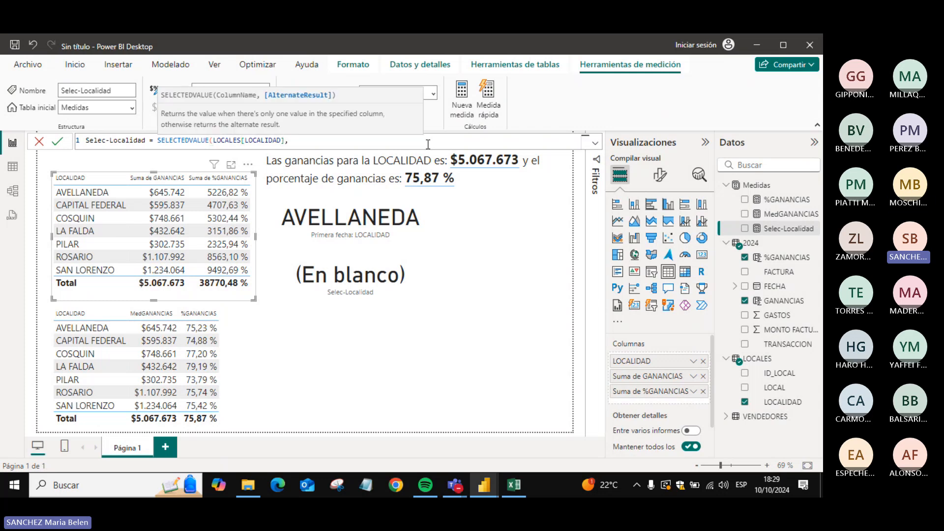
text(")
text(lo)
text(Localidades)
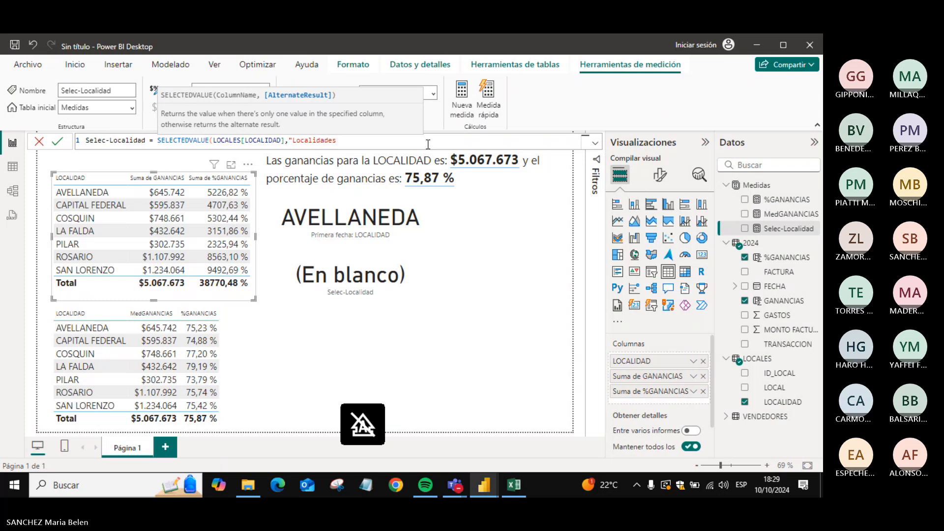
text( m)
key(BackSpace)
key(BackSpace)
key(BackSpace)
key(BackSpace)
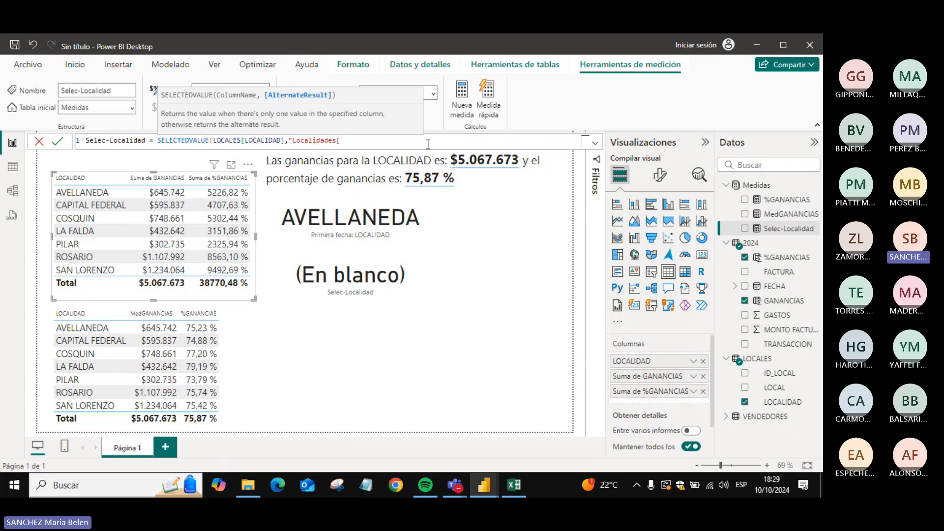
key(BackSpace)
text(")
text())
key(Return)
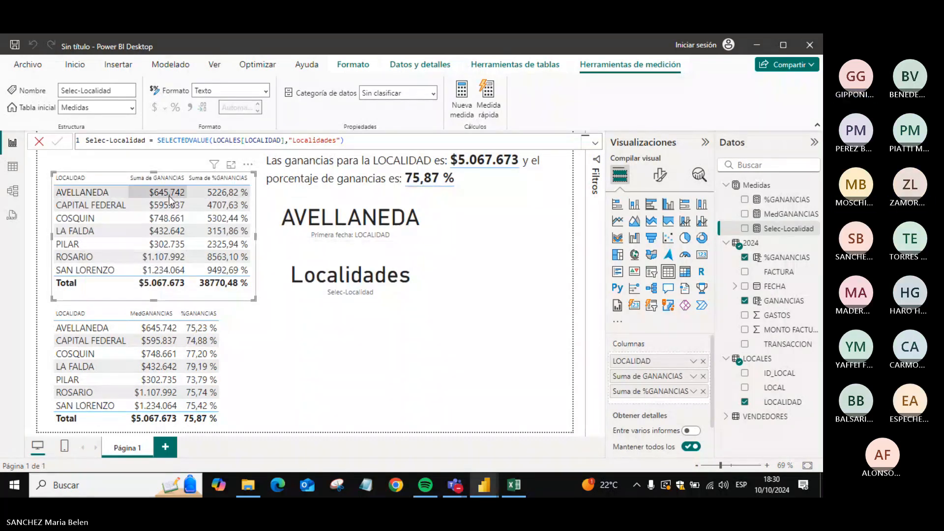
- Compare both cards for AVELLANEDA, CAPITAL FEDERAL and COSQUIN individually, ending with COSQUIN and LA FALDA selected together in the upper table
click(105, 193)
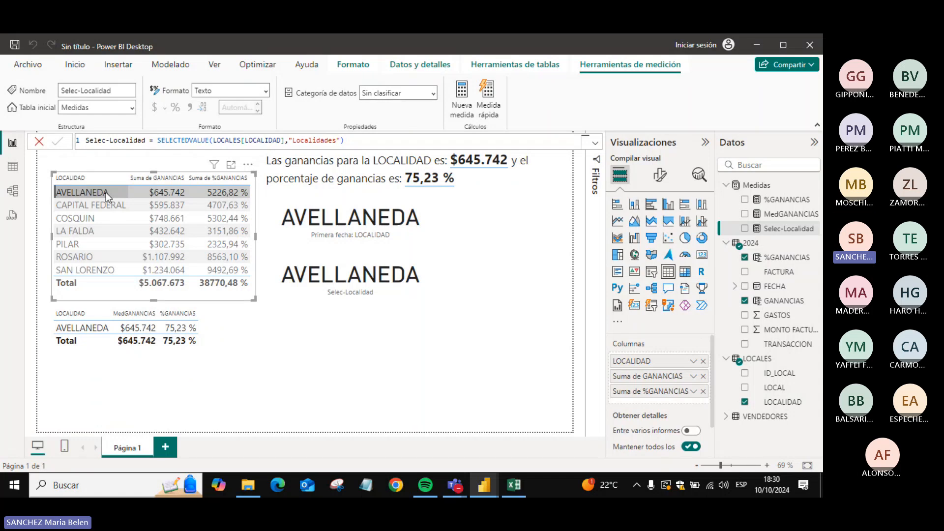
click(105, 193)
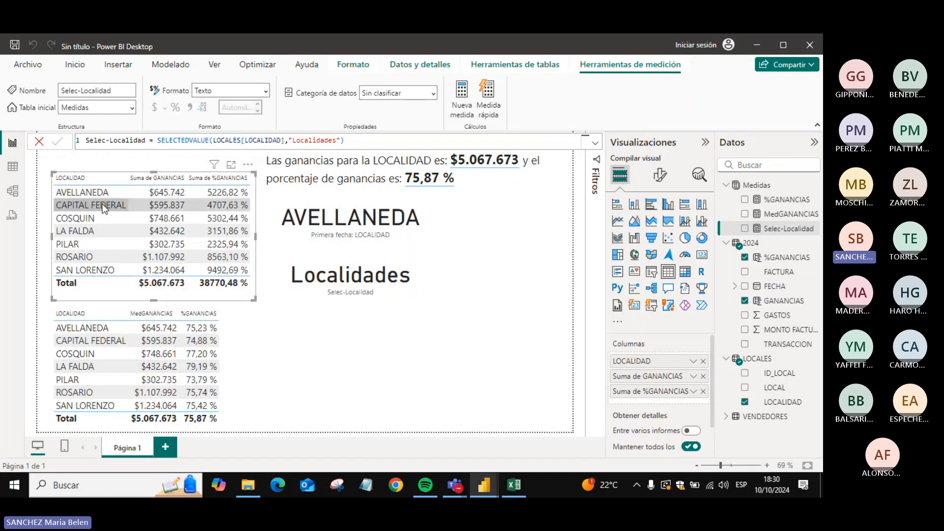
click(103, 206)
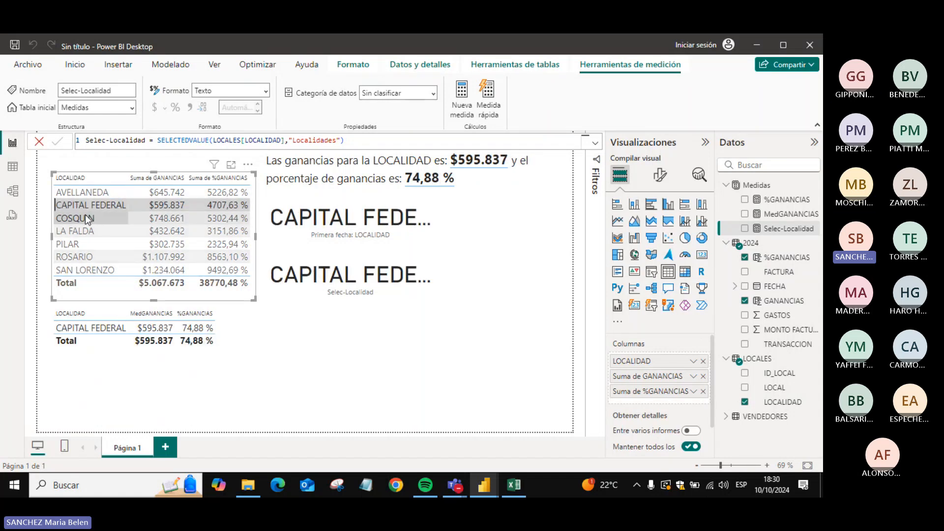
click(85, 217)
double_click(84, 218)
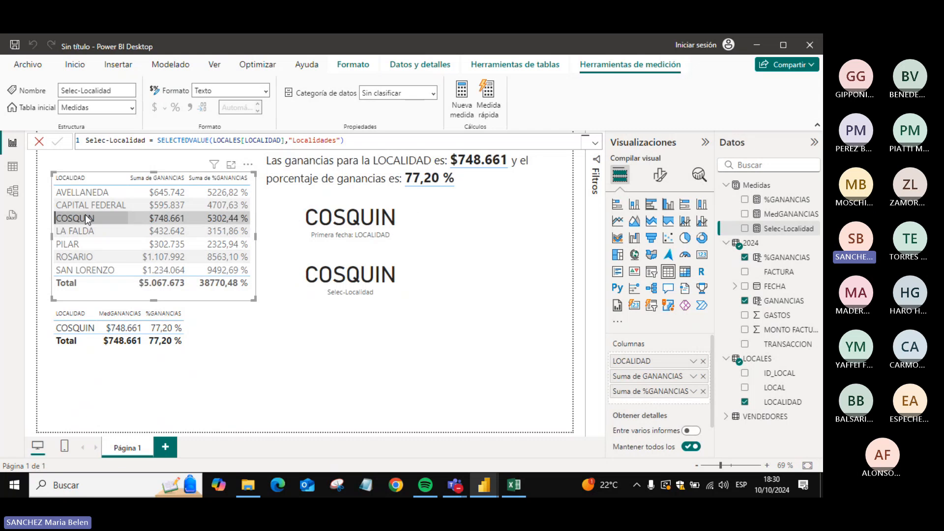
click(84, 216)
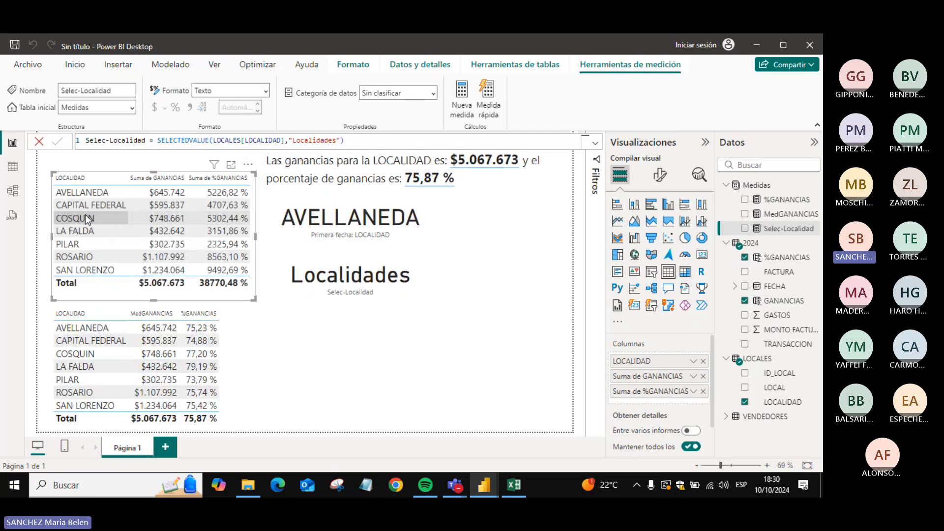
click(85, 216)
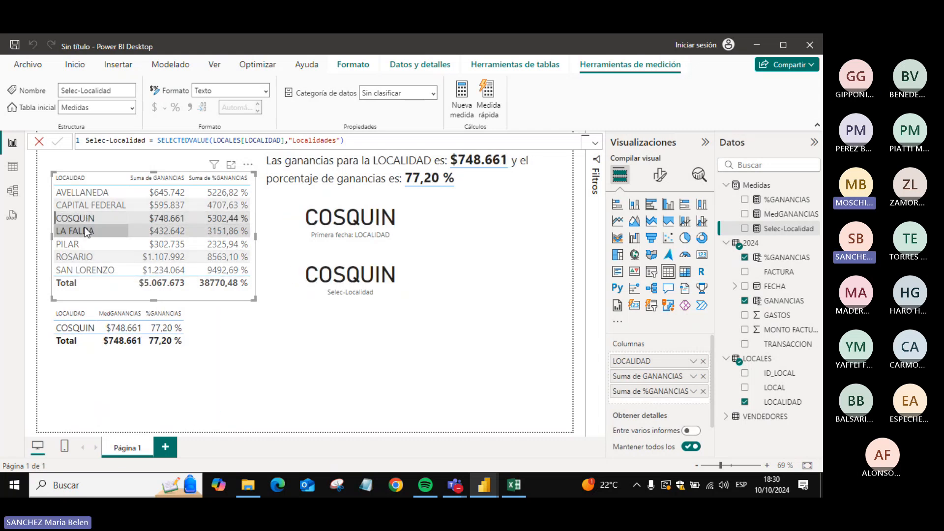
ctrl+click(84, 228)
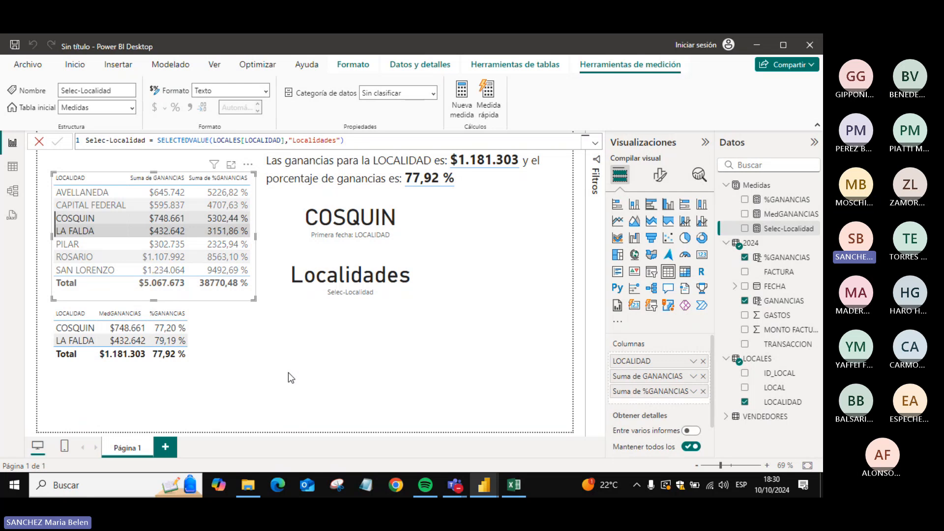
- Copy the updated Selec-Localidad formula with its alternate result, send it in the Teams meeting chat, and return to Power BI Desktop
click(361, 139)
key(ctrl+a)
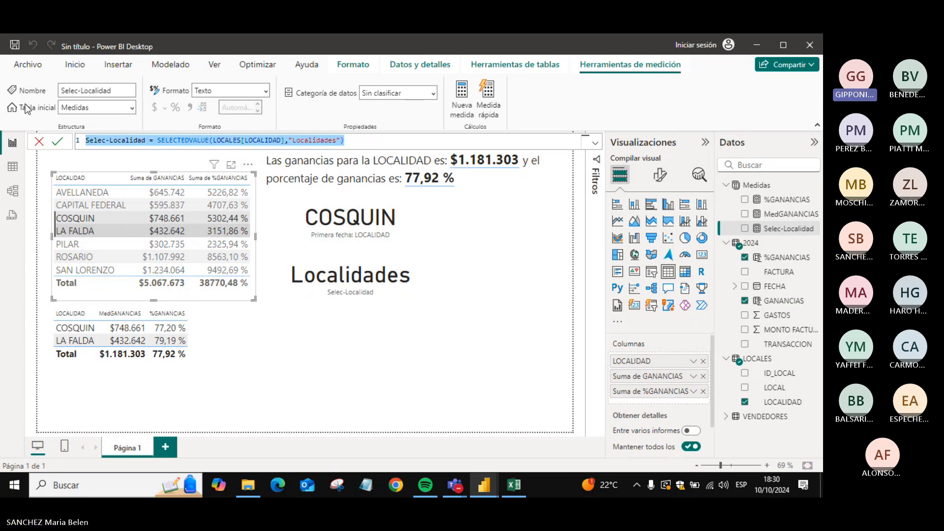
key(ctrl+c)
key(alt+Tab)
key(ctrl+v)
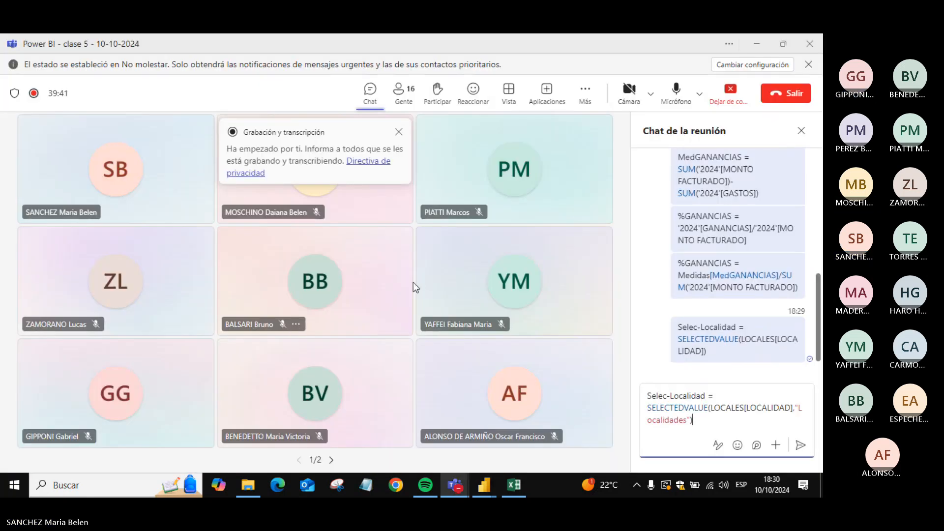
key(Return)
key(alt+Tab)
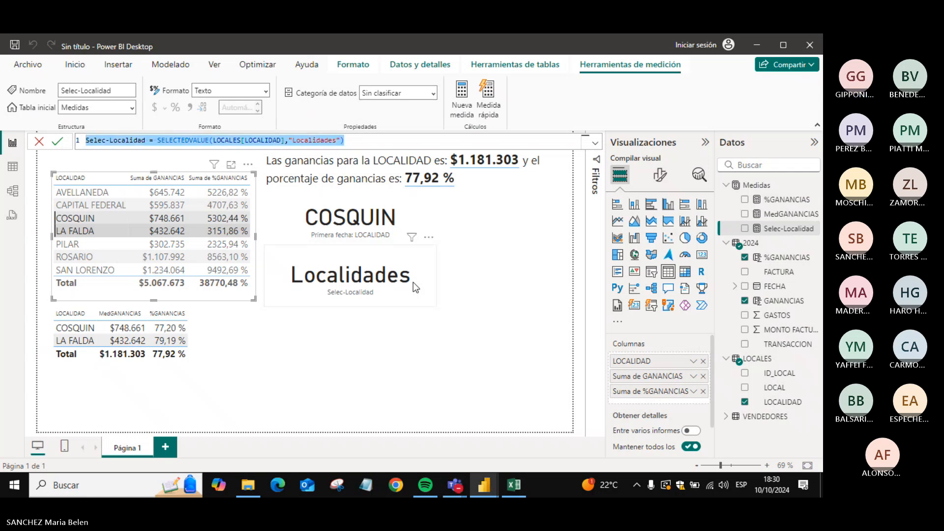
- Clear the locality selection in the upper table and delete "la LOCALIDAD" from the earnings sentence in the text box
click(93, 229)
click(93, 229)
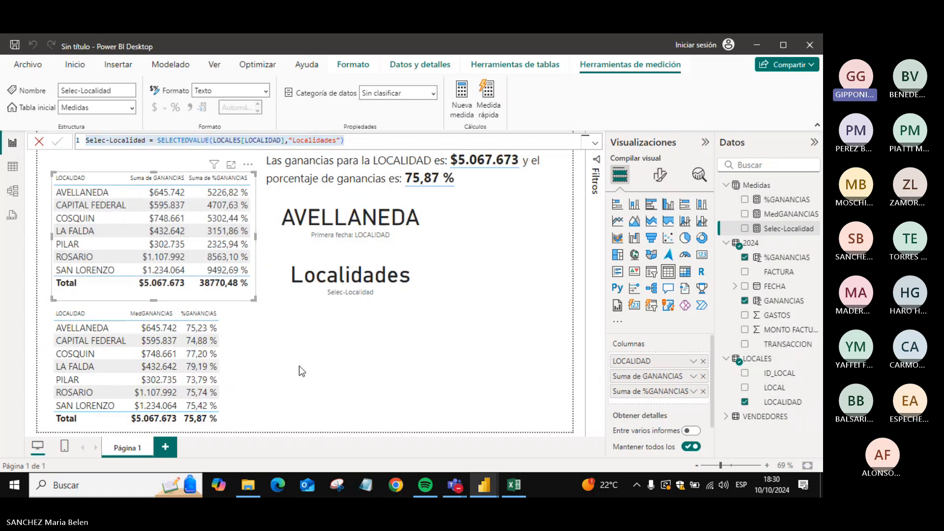
click(338, 193)
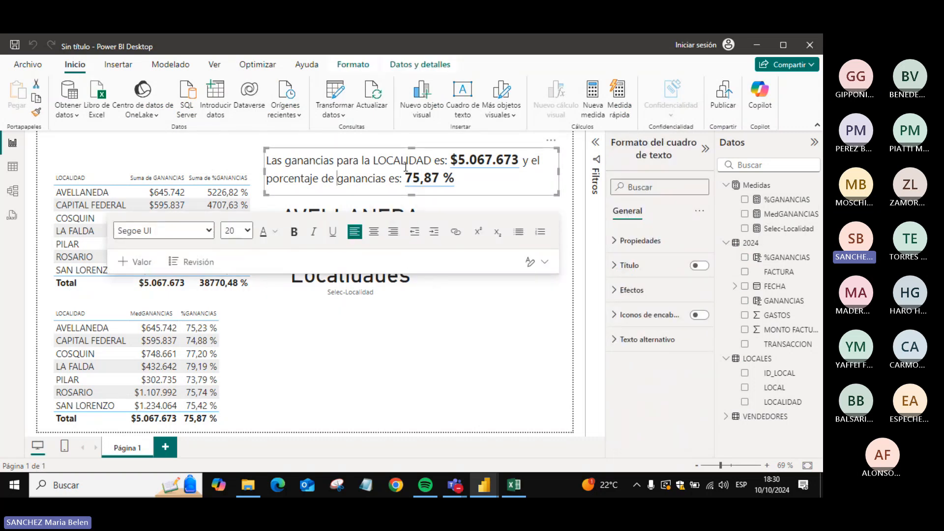
drag(431, 161, 365, 157)
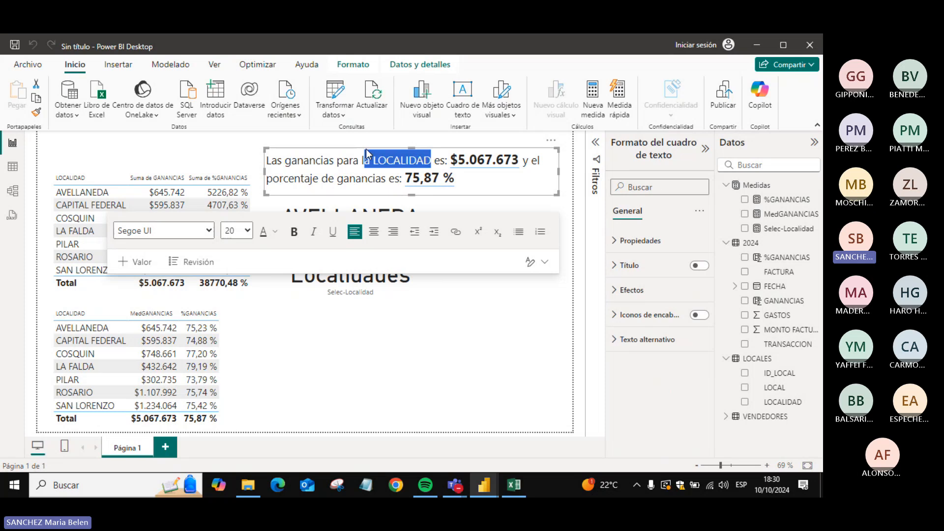
key(BackSpace)
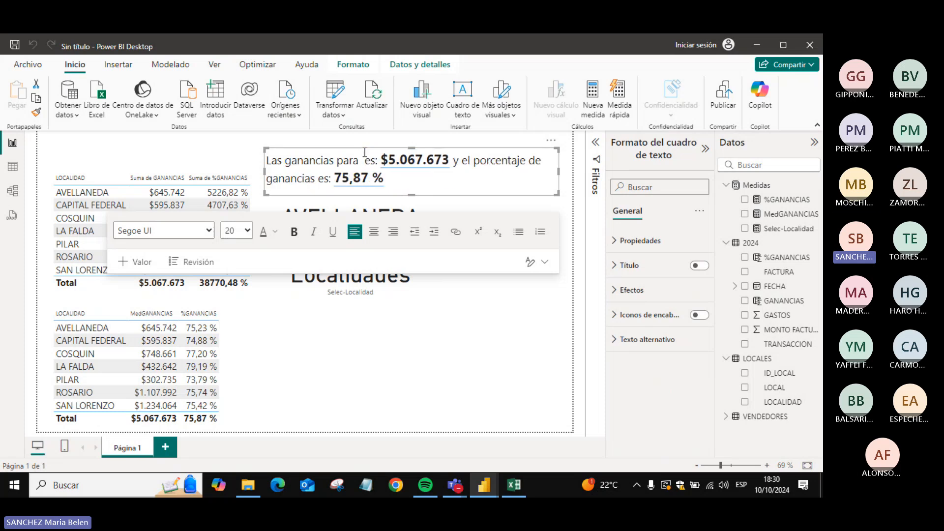
key(BackSpace)
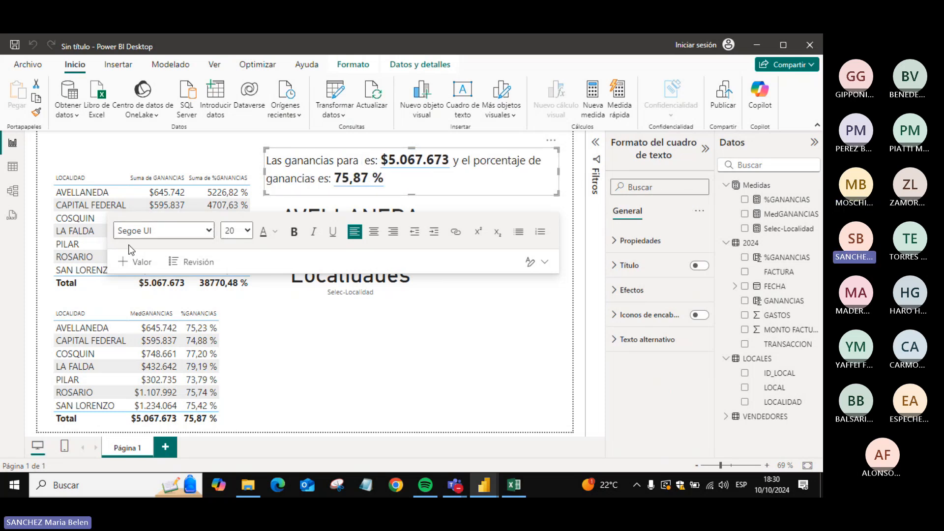
- Insert a dynamic value based on the selec-localidad measure after "Las ganancias para" and save it
click(134, 260)
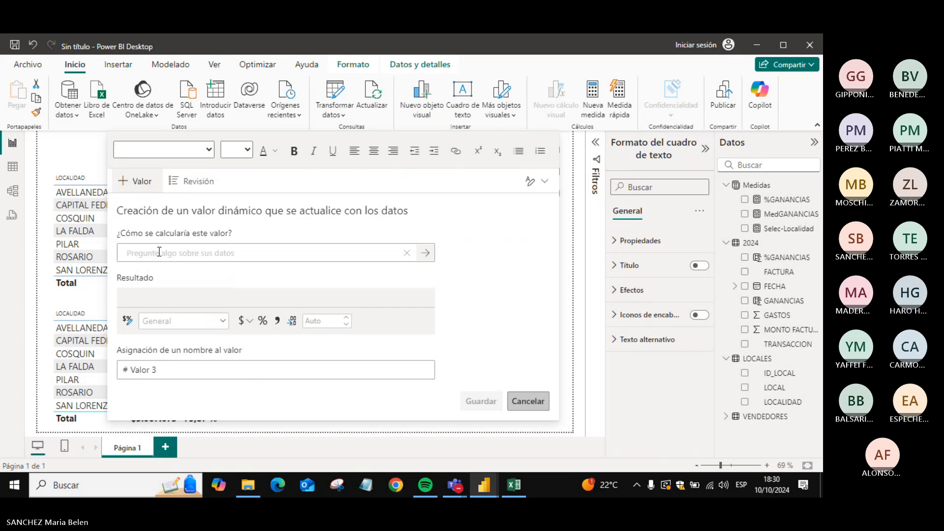
click(159, 251)
text(sel)
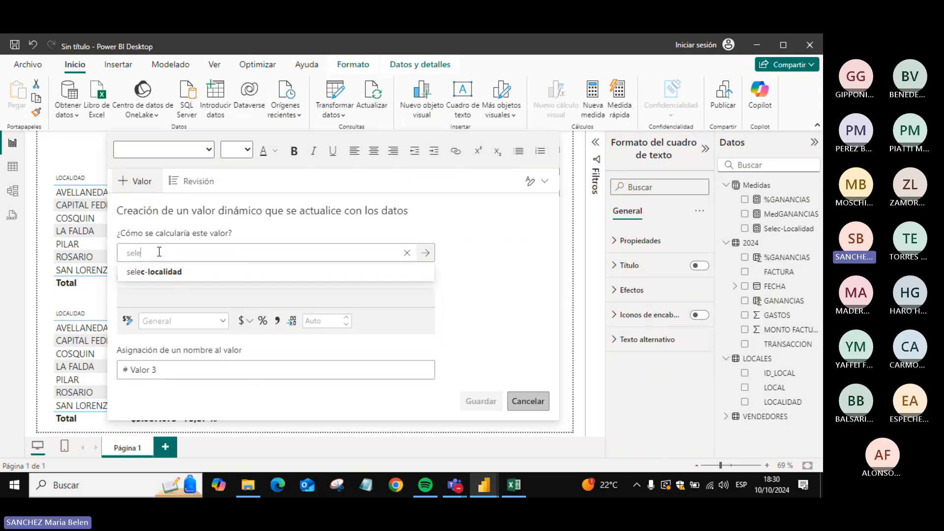
text(e)
click(158, 271)
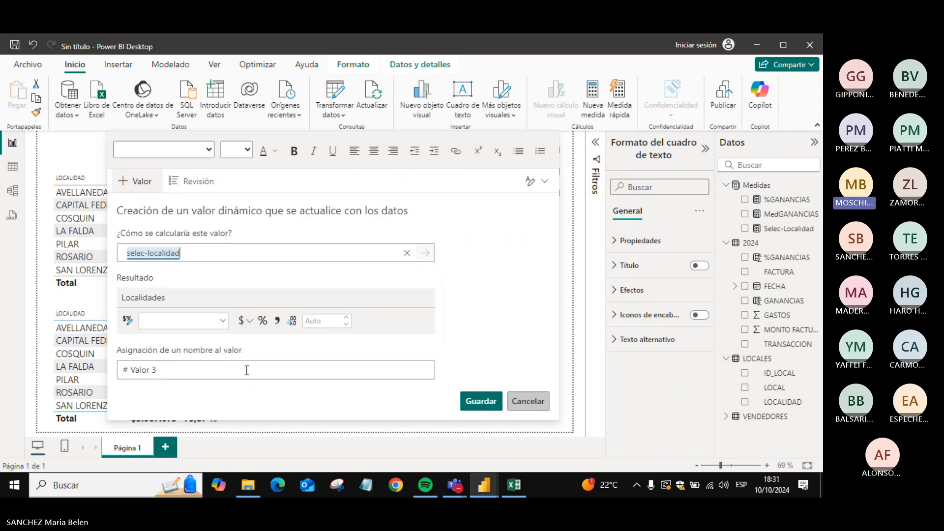
click(470, 401)
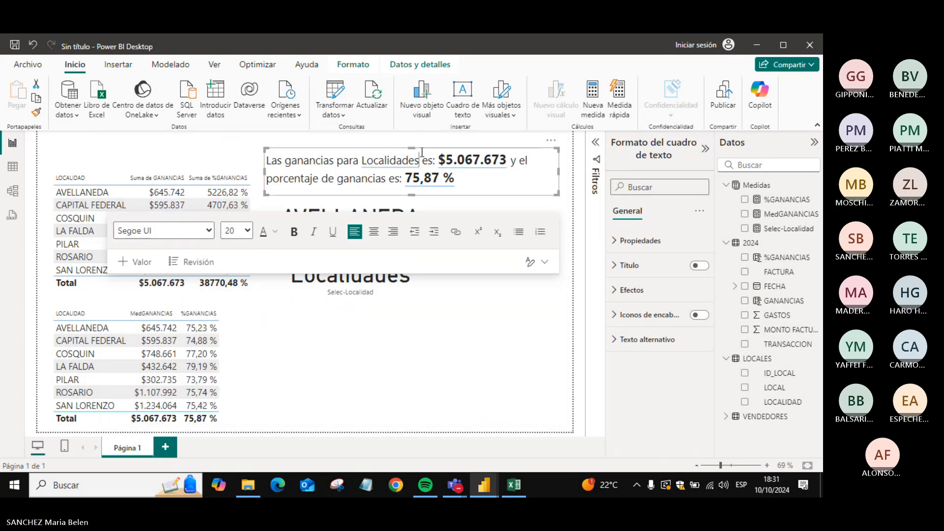
- Make the dynamic locality value in the sentence bold, and check the text with AVELLANEDA selected and with no locality selected
click(362, 157)
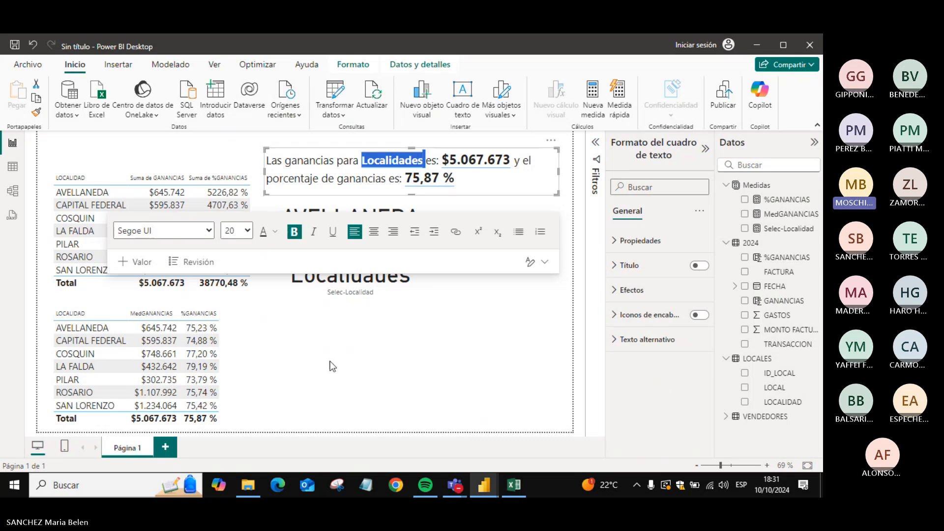
click(347, 370)
click(327, 262)
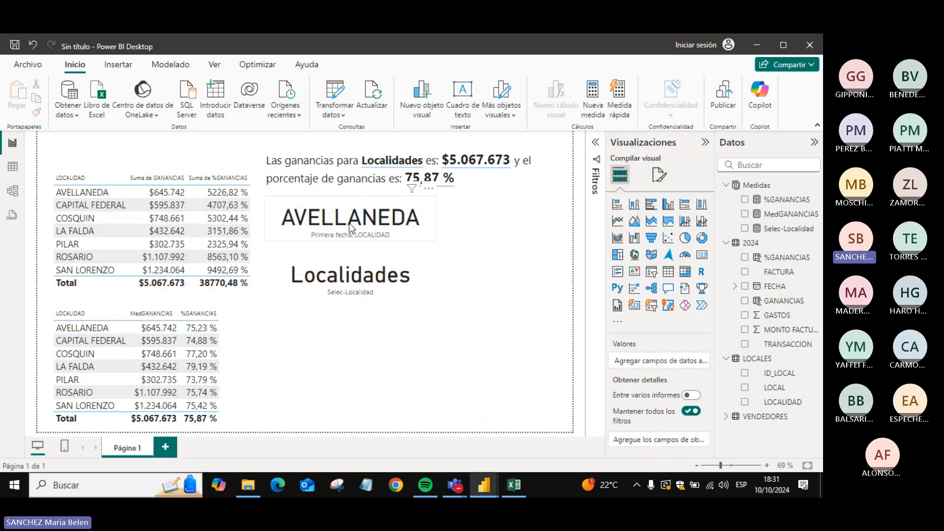
click(72, 190)
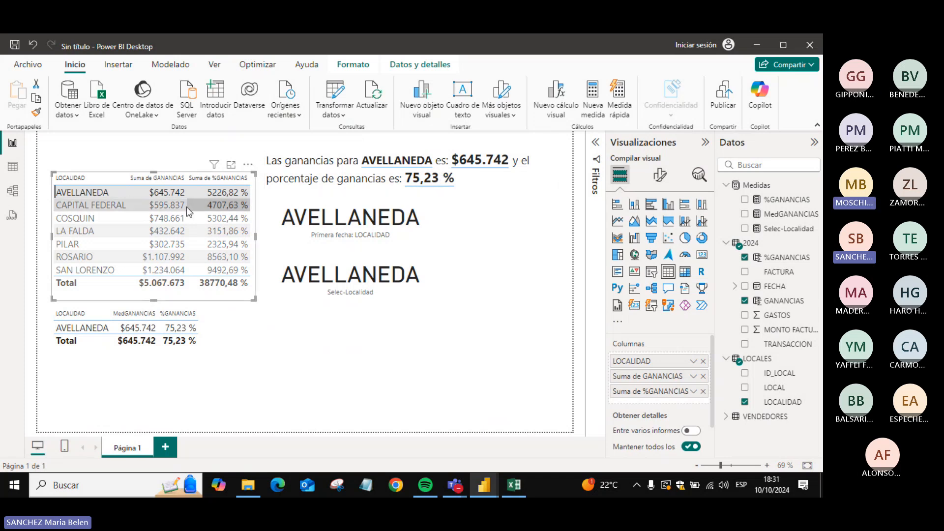
click(93, 195)
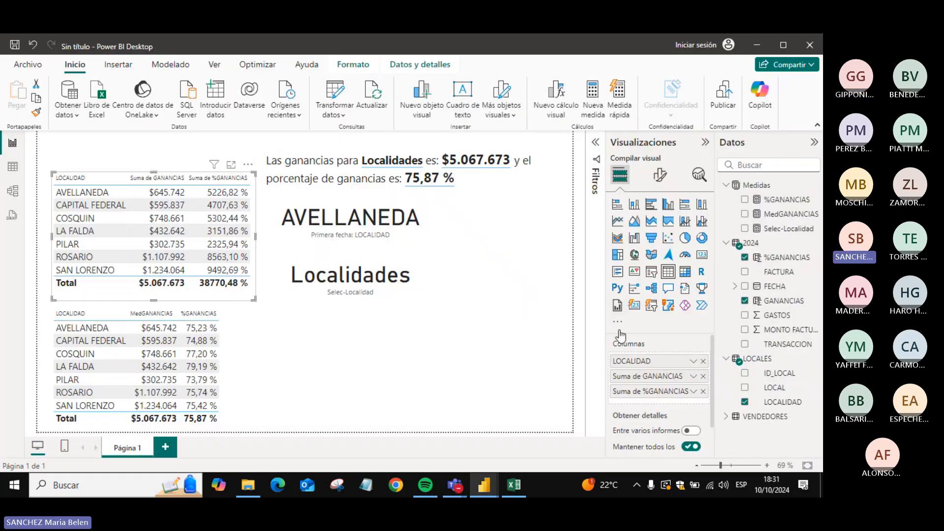
- Expand the VENDEDORES table in the data list to examine its fields
click(727, 417)
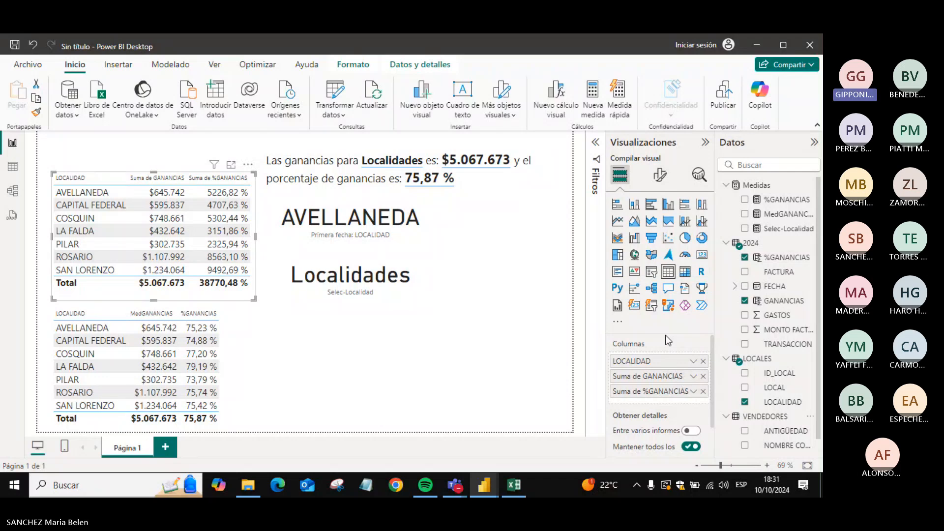
drag(821, 384, 820, 399)
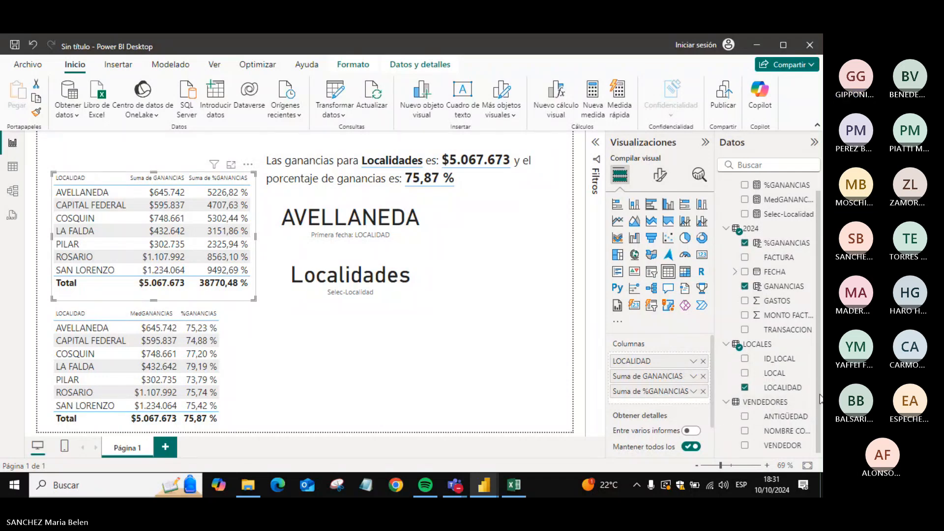
key(alt+Tab)
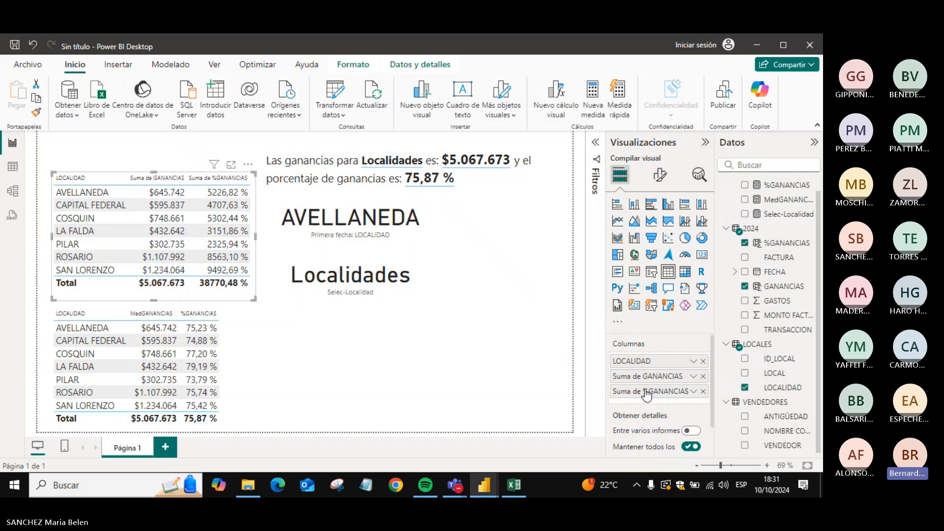
key(alt+Tab)
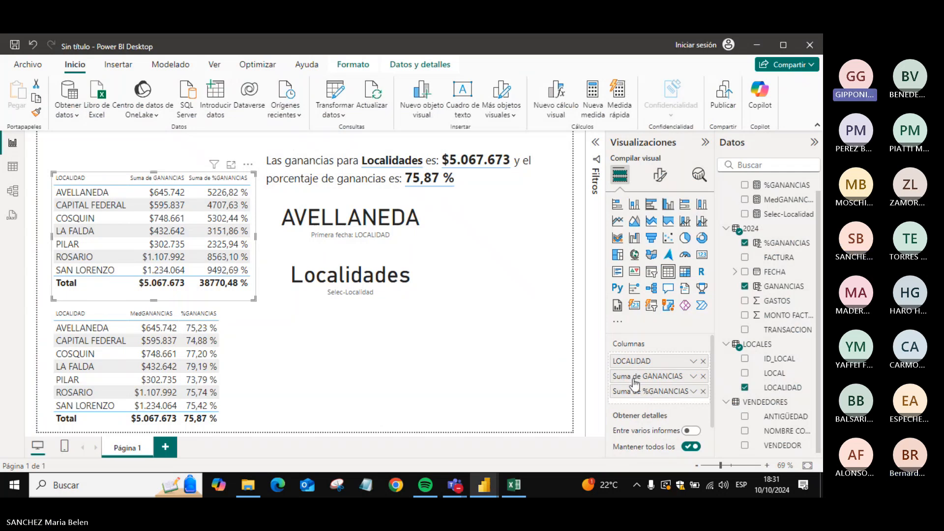
key(alt+Tab)
key(alt+Tab)
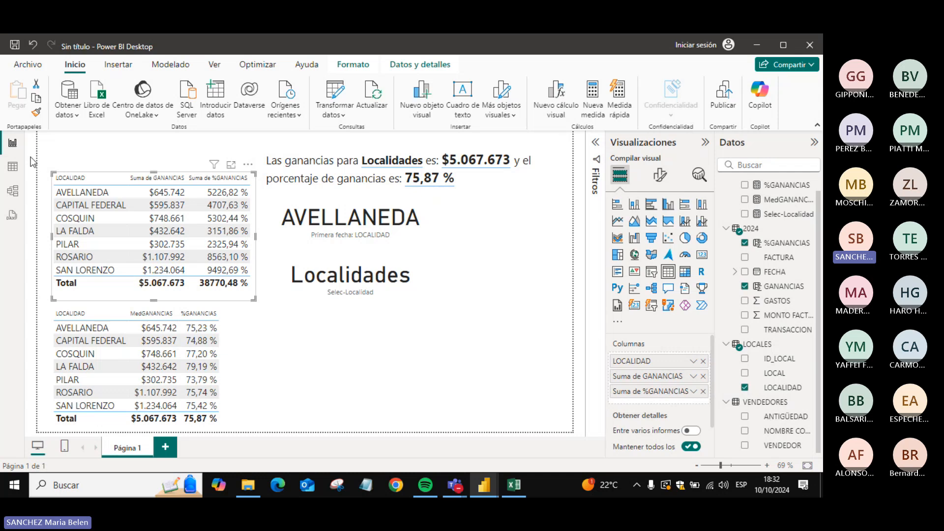
- Show the rows of the 2024 table in the table view to examine its data
click(13, 166)
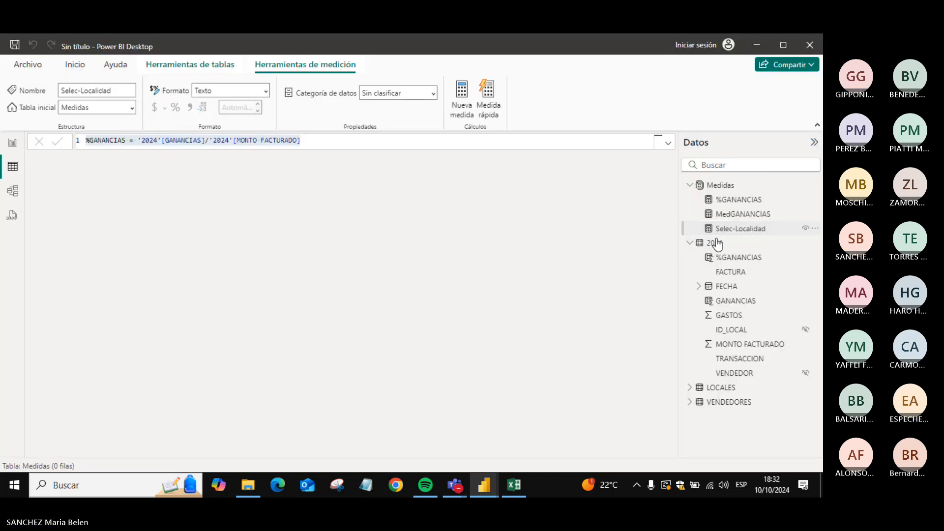
click(738, 244)
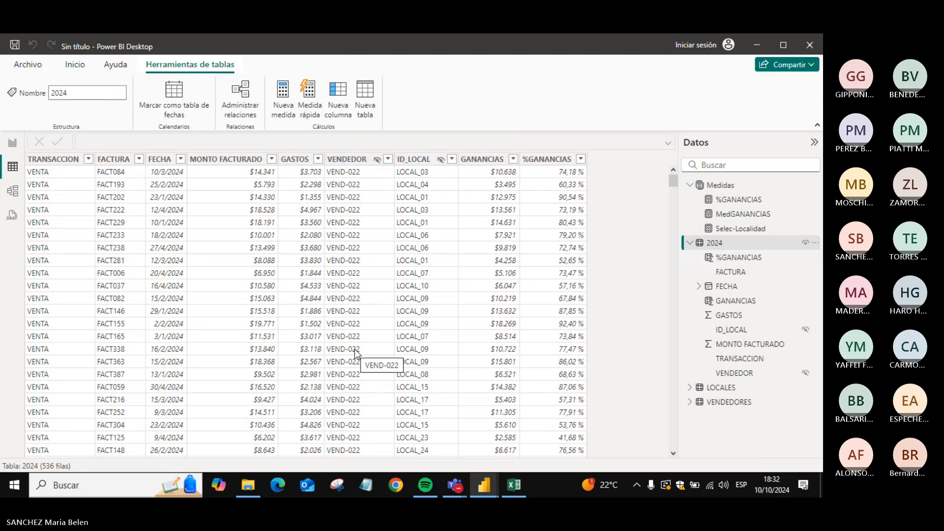
- Return to the report view and start a new measure in the Medidas table named Count-vendedor
click(12, 147)
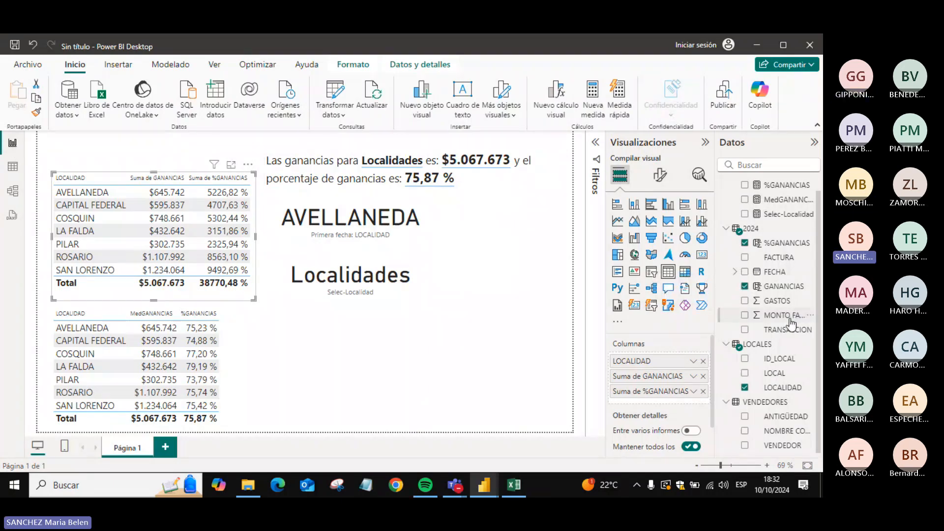
scroll(820, 235, up, 2)
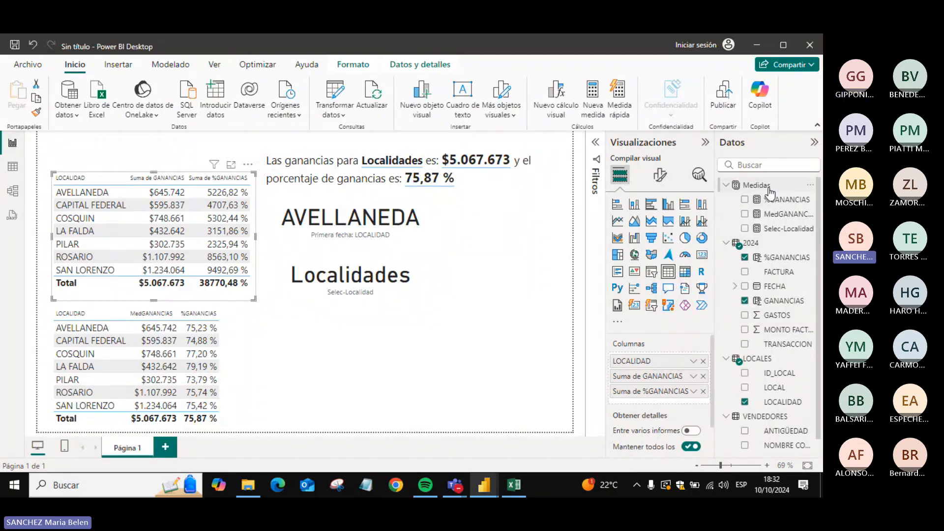
right_click(770, 191)
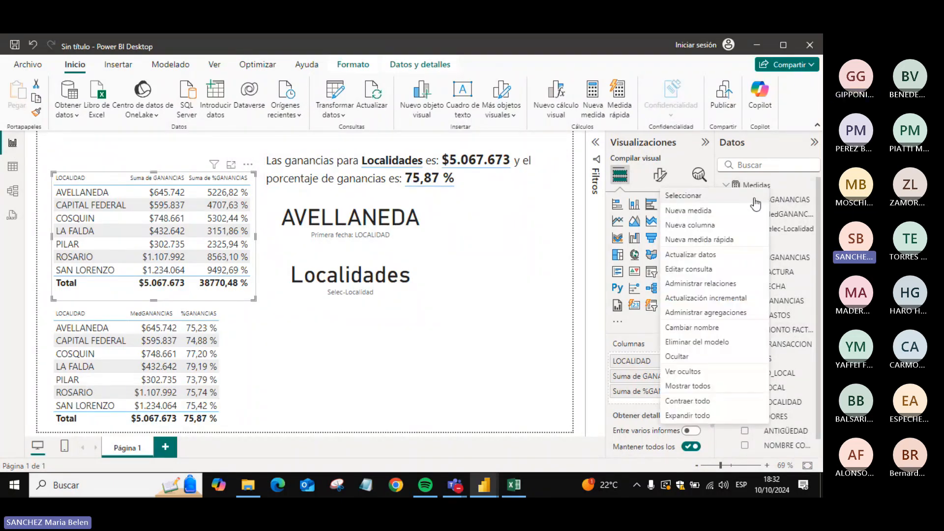
click(723, 213)
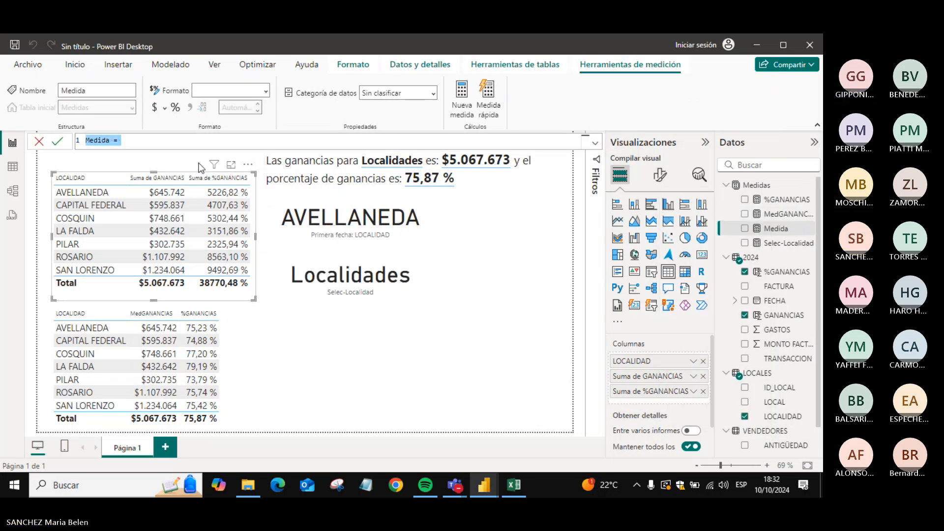
double_click(104, 140)
text(Co)
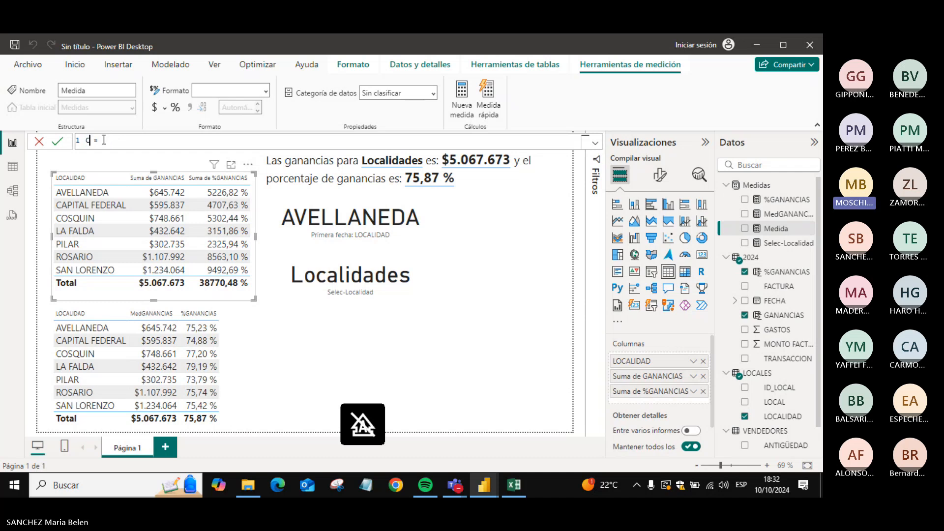
text(un)
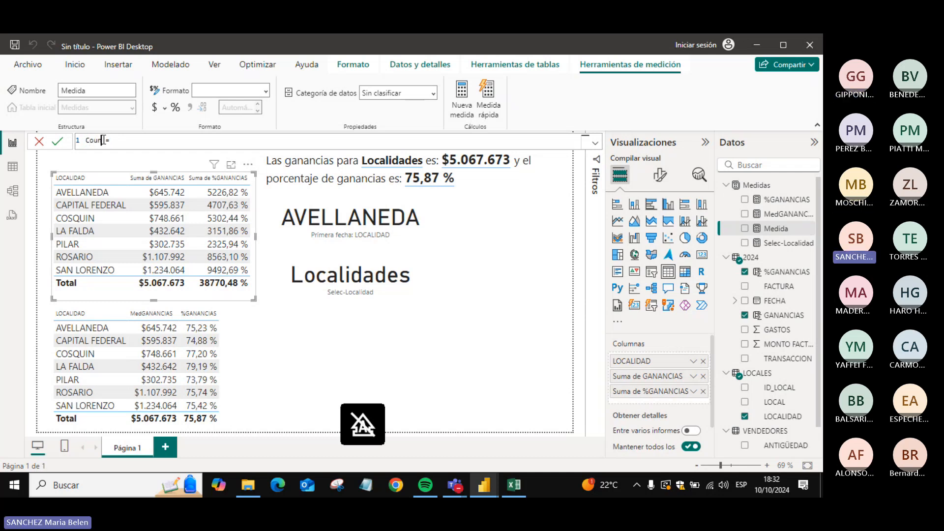
text(tr)
text(vend)
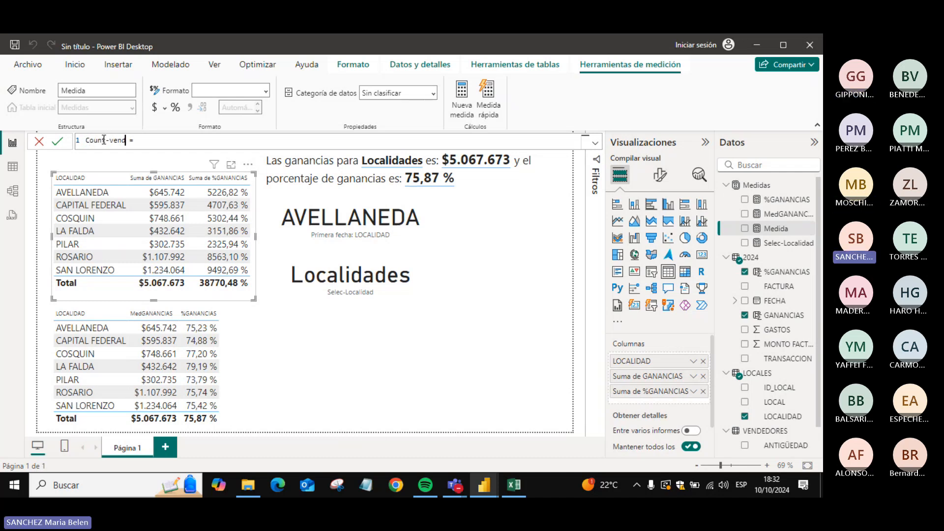
text(edor)
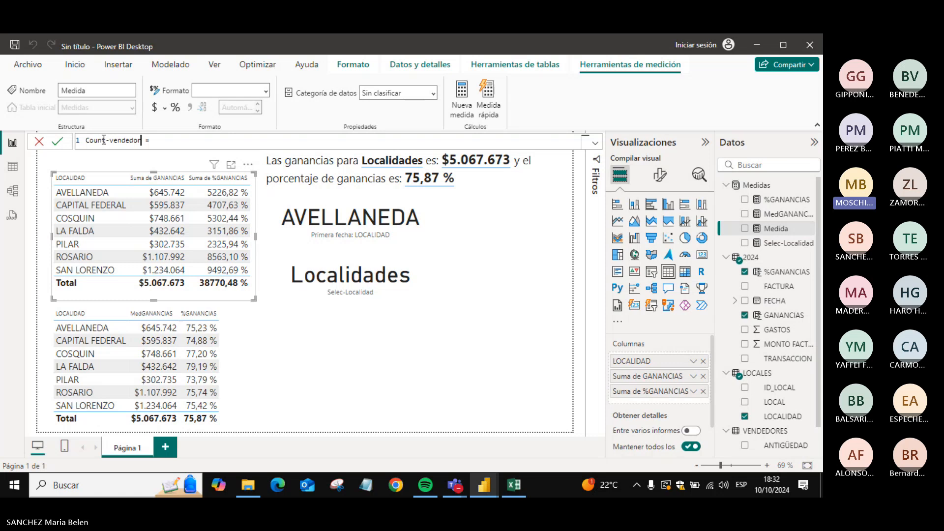
- Define the Count-vendedor measure as COUNT('2024'[VENDEDOR]) and commit the formula
click(175, 141)
text(COUNT()
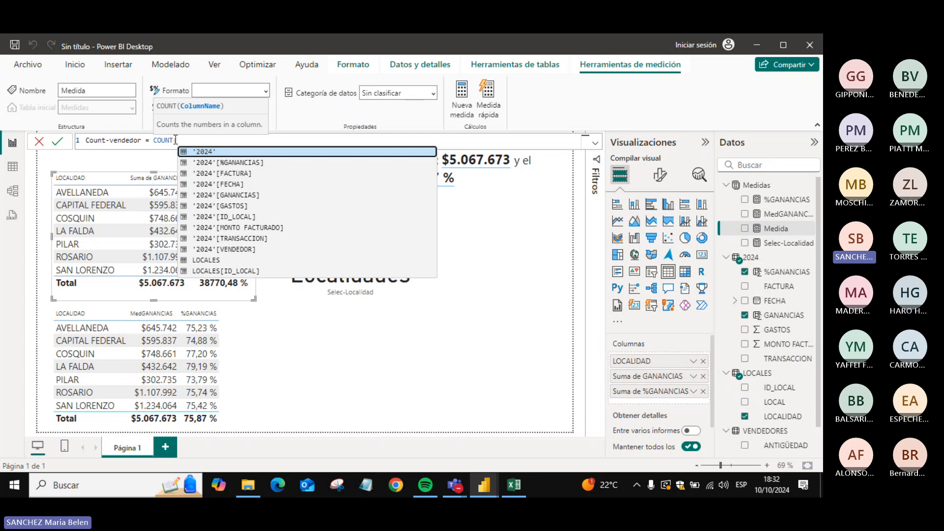
text(ver)
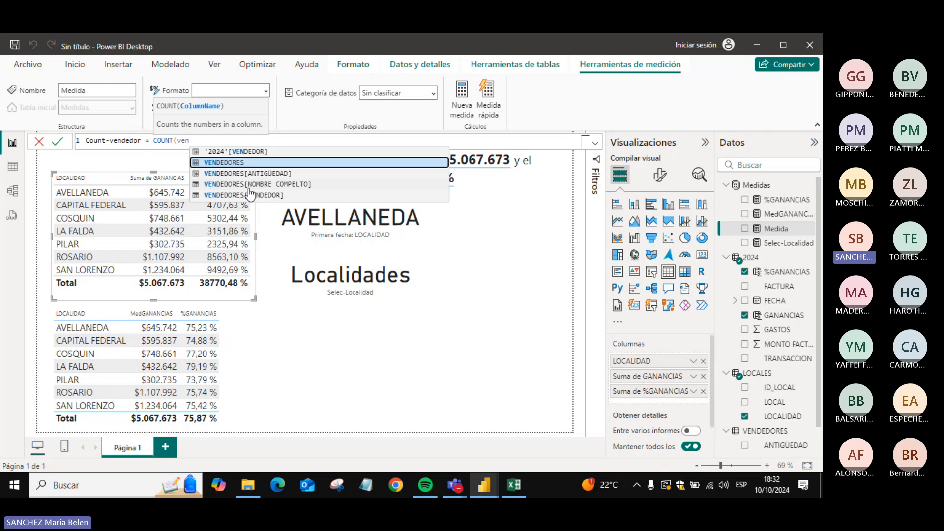
key(Up)
key(Tab)
text())
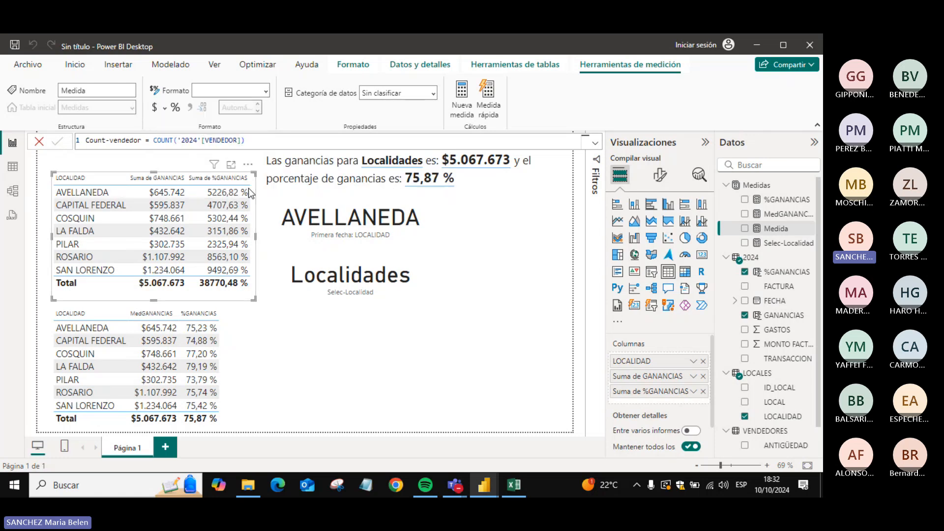
key(Return)
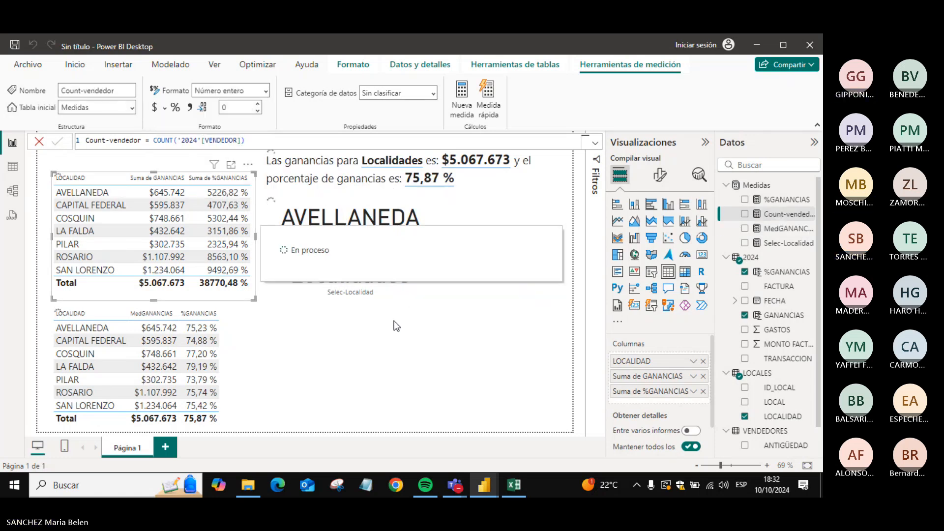
- Add a table visual in the report's empty area with NOMBRE COMPELTO and Count-vendedor, making it taller to fit the seller rows
click(506, 318)
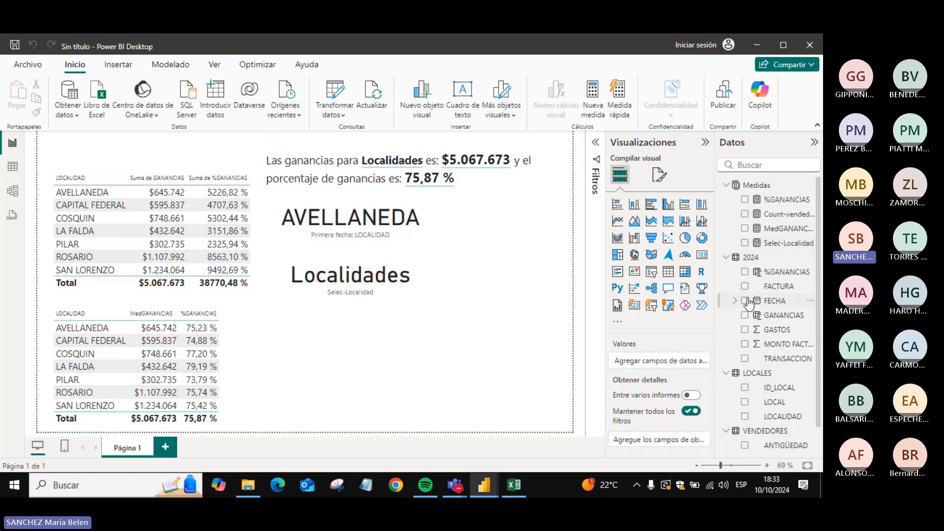
click(667, 272)
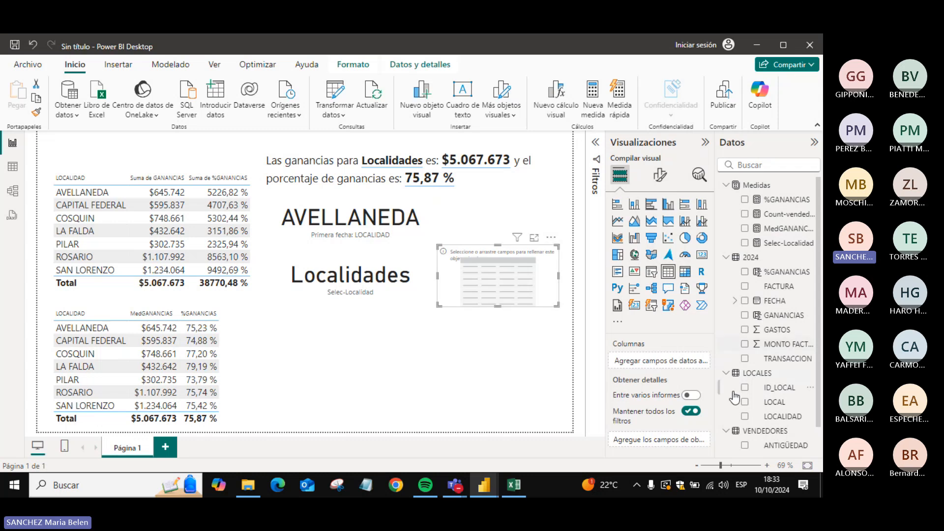
click(727, 375)
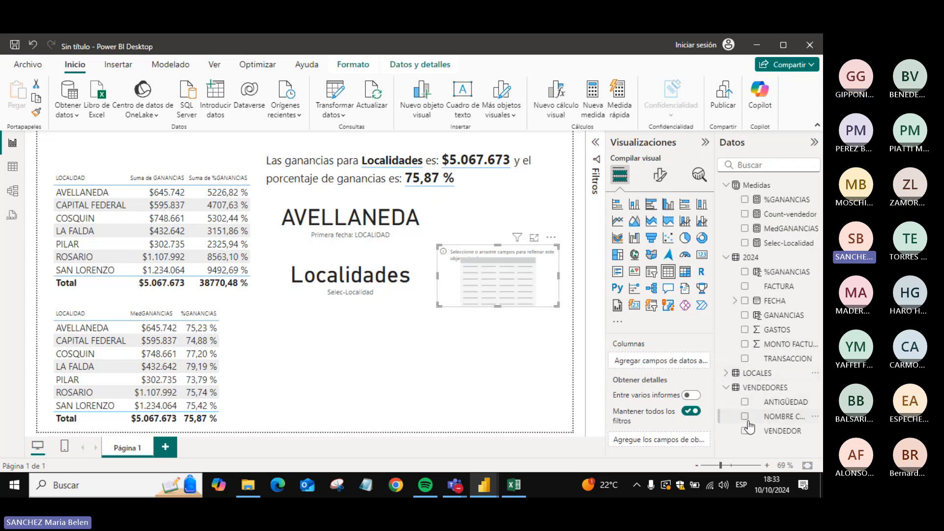
click(746, 418)
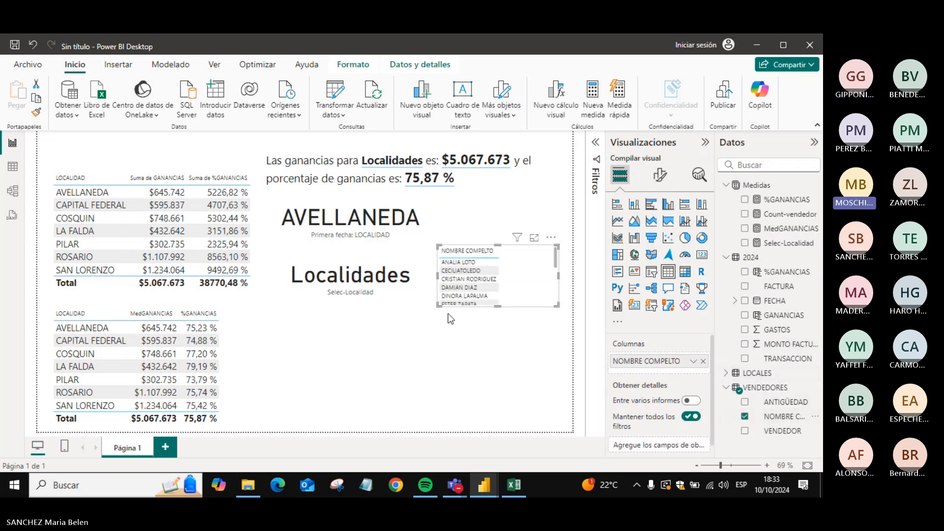
drag(442, 309, 441, 400)
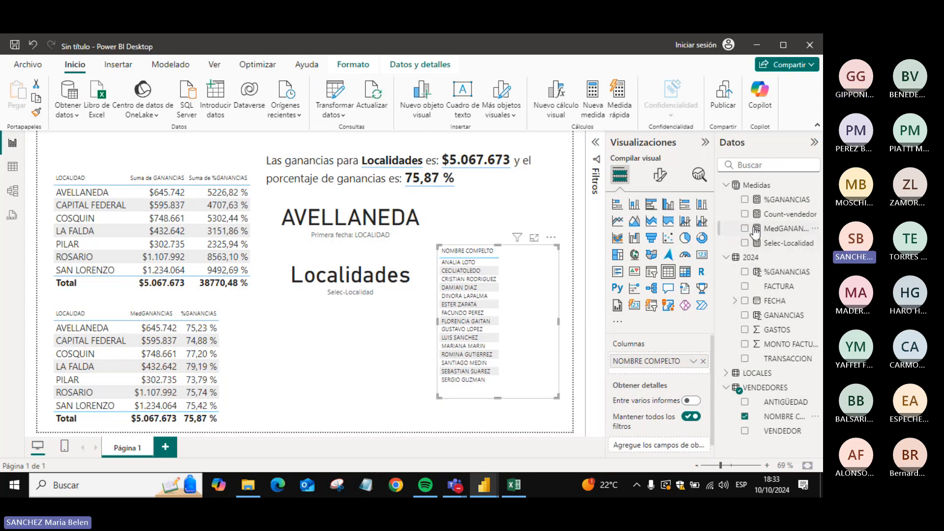
click(745, 215)
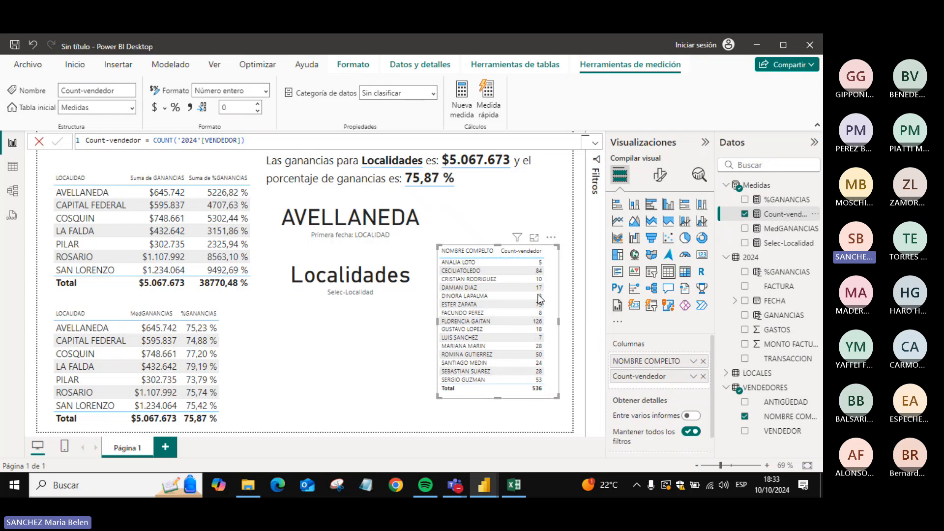
- Copy the formatting of the MedGANANCIAS table onto the Count-vendedor table
click(239, 357)
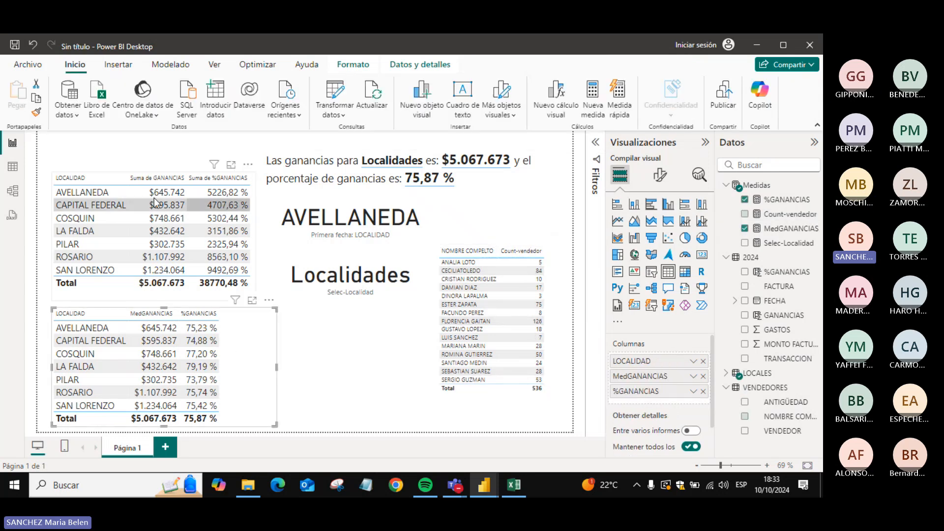
click(41, 116)
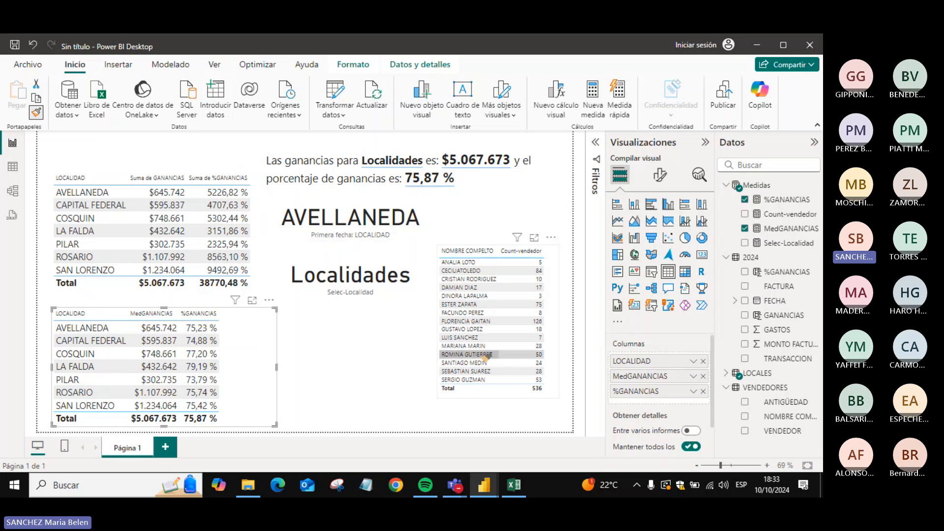
click(514, 396)
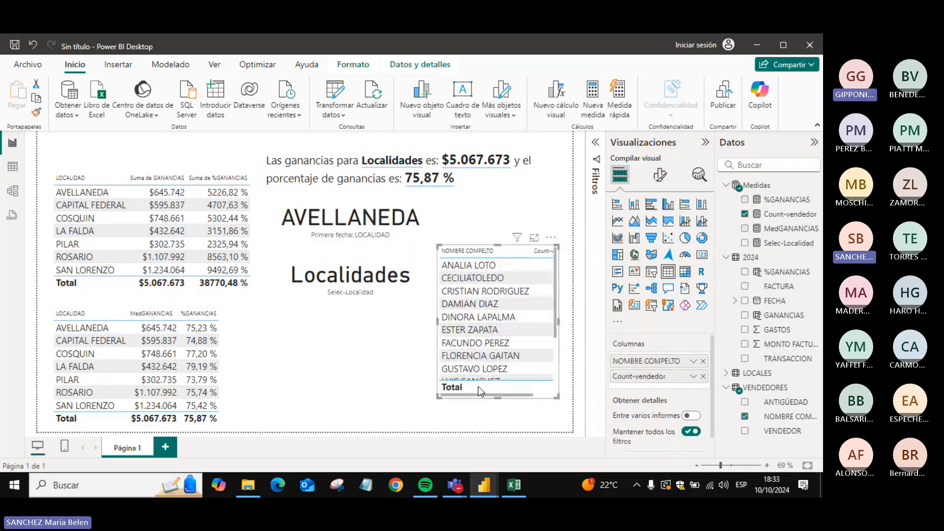
- Set the Count-vendedor table's values font size to 12 and make the table slightly wider and taller
drag(436, 246, 414, 212)
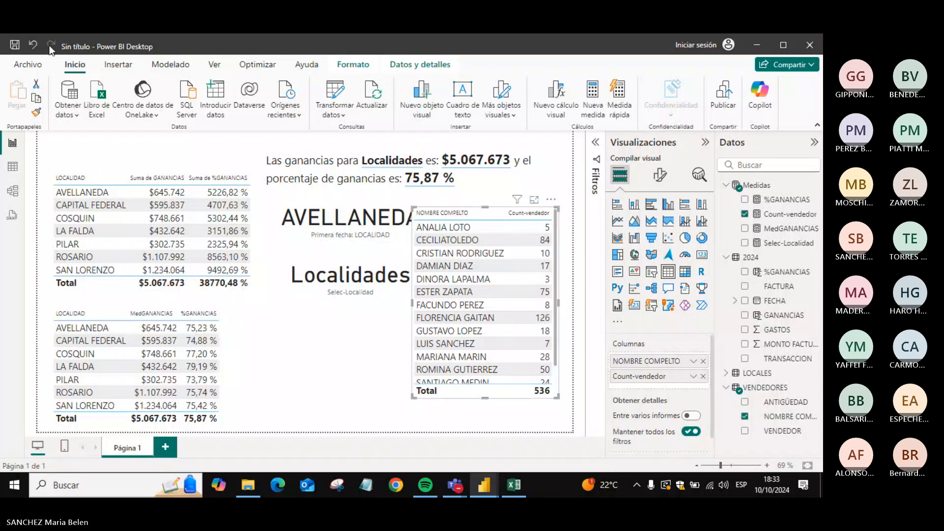
click(34, 44)
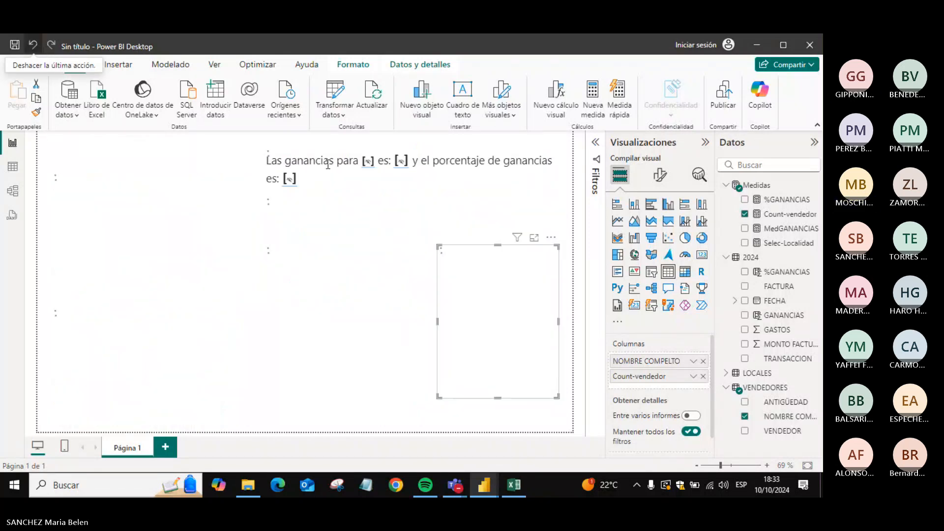
click(662, 177)
click(634, 320)
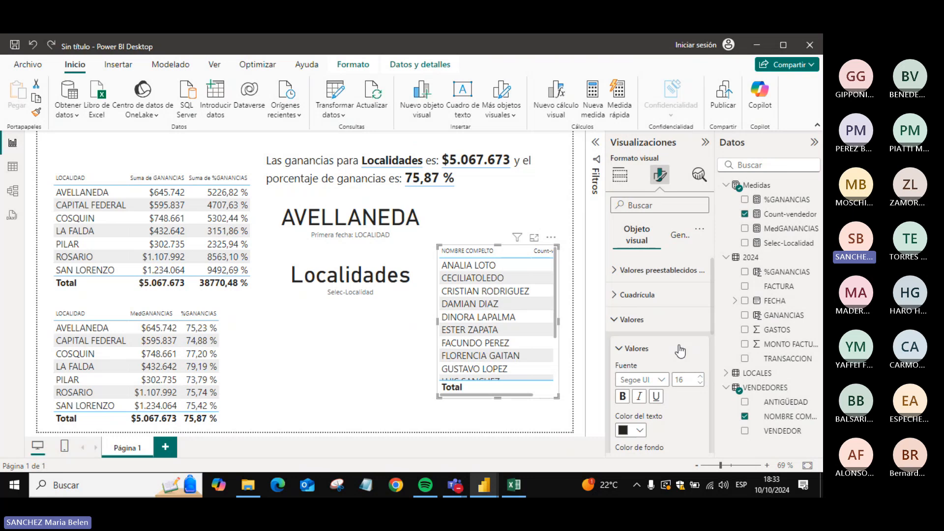
click(702, 383)
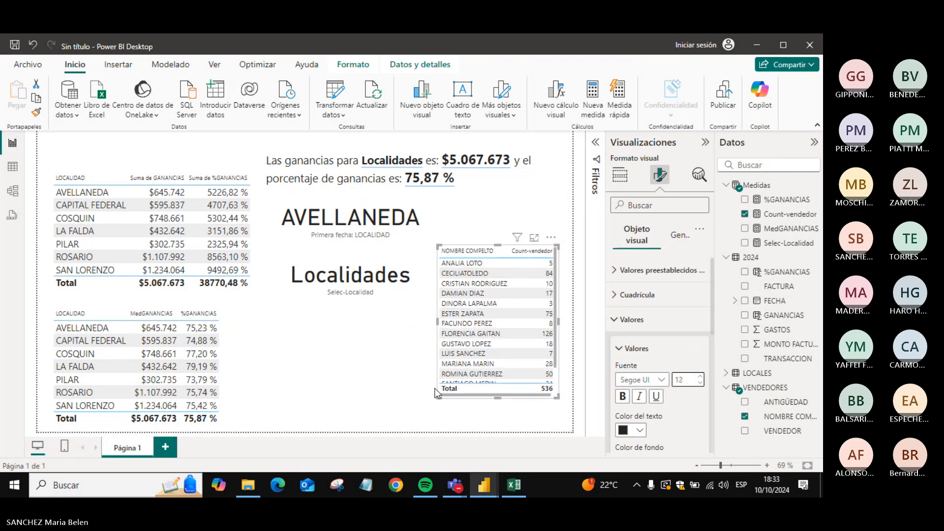
drag(437, 398, 413, 409)
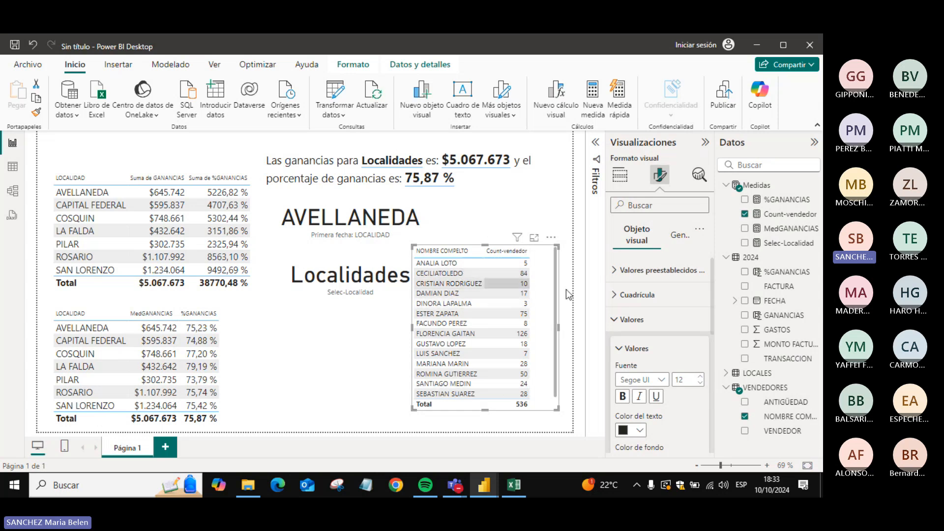
- Create a new measure in the Medidas table named Select-vendedores
click(346, 367)
click(754, 186)
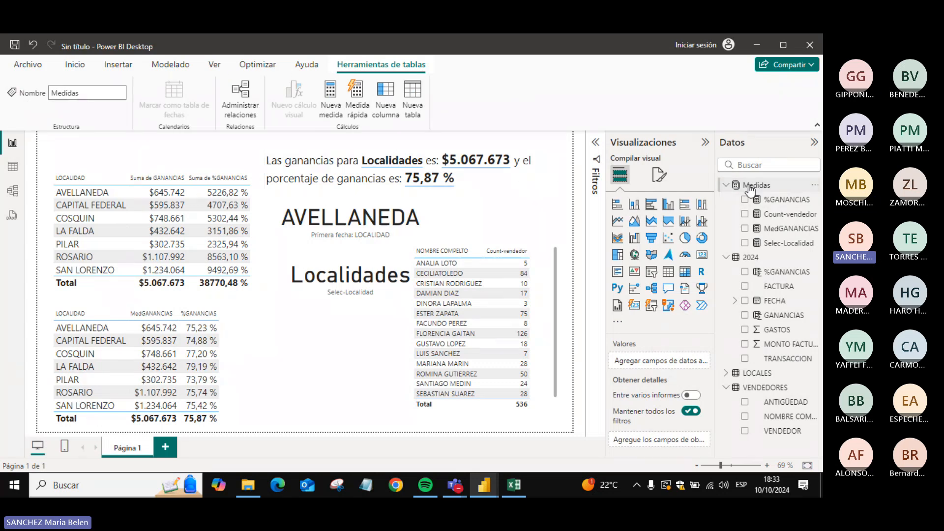
right_click(750, 188)
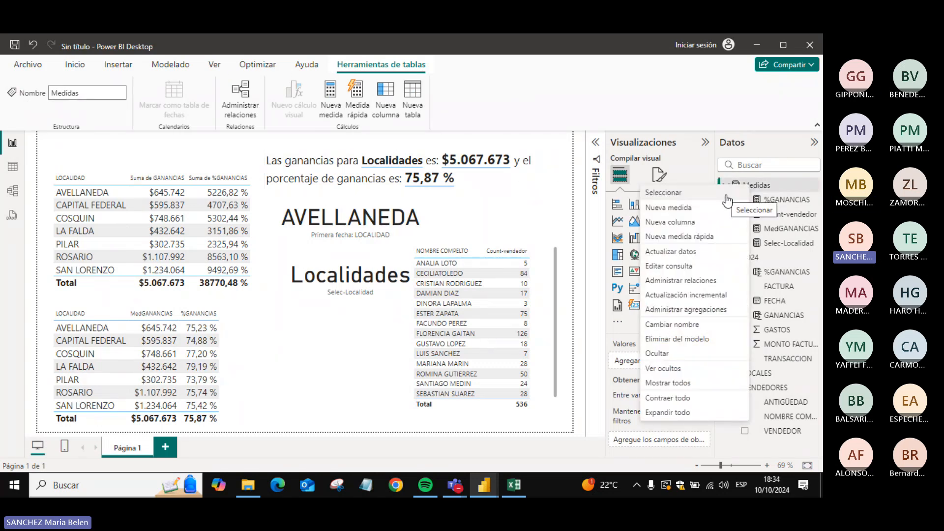
click(668, 208)
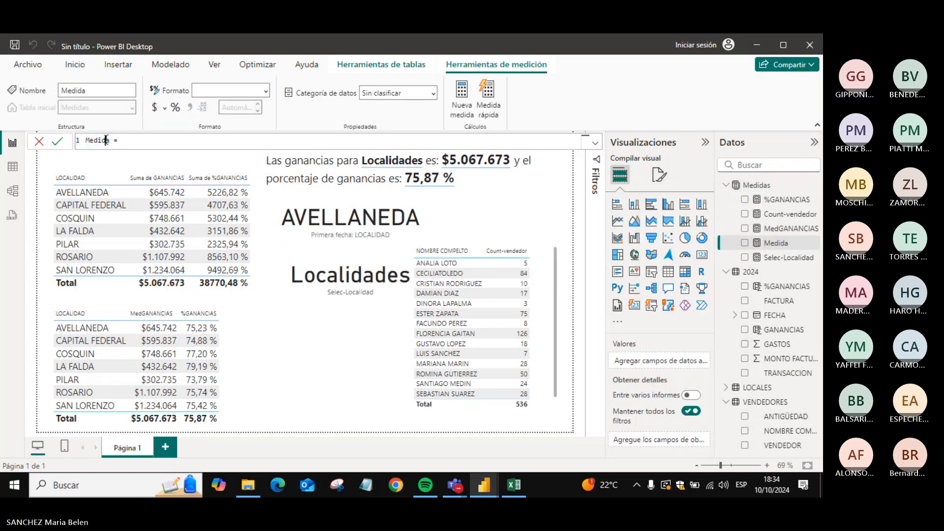
double_click(100, 140)
text(Selec)
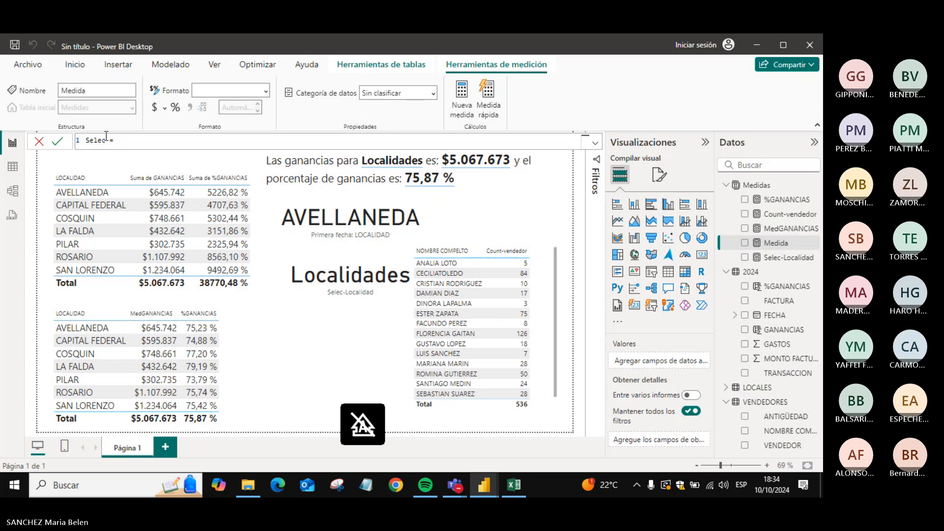
text(t-)
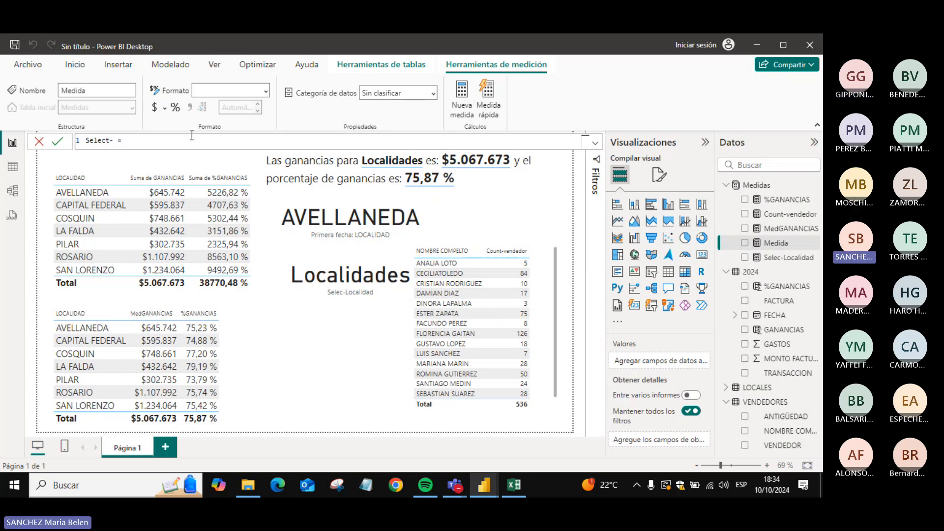
text(vendedores = )
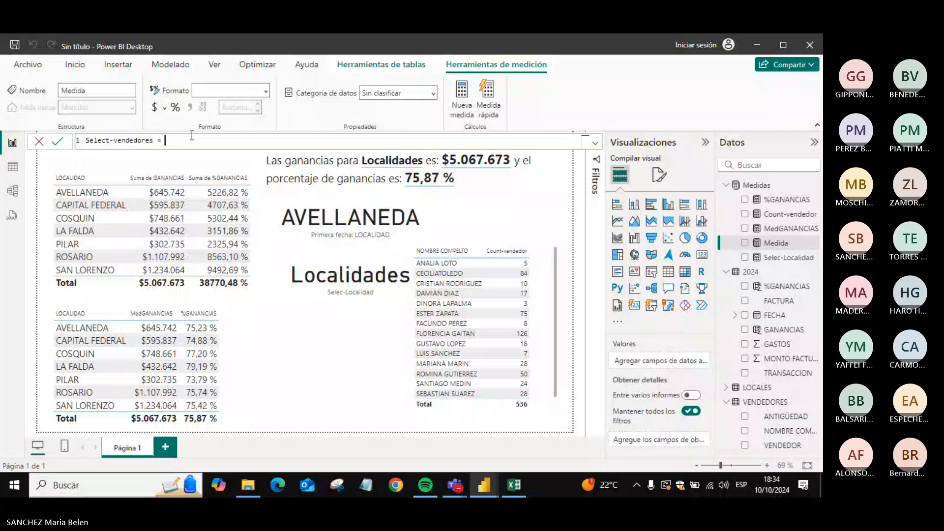
- Start the measure's formula with SELECTEDVALUE on the VENDEDORES[NOMBRE COMPELTO] column
text(sele)
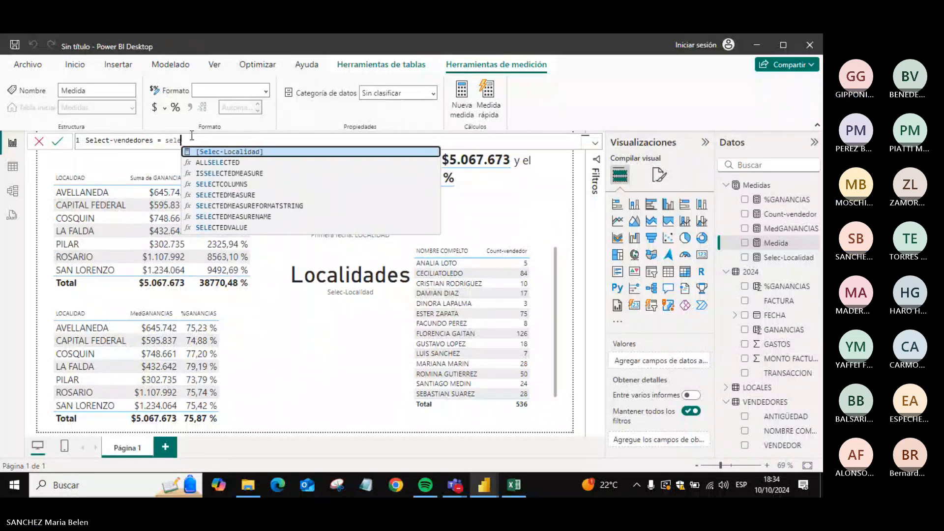
key(Down)
key(Down)
key(Down)
key(Down)
key(Down)
key(Down)
key(Down)
key(Tab)
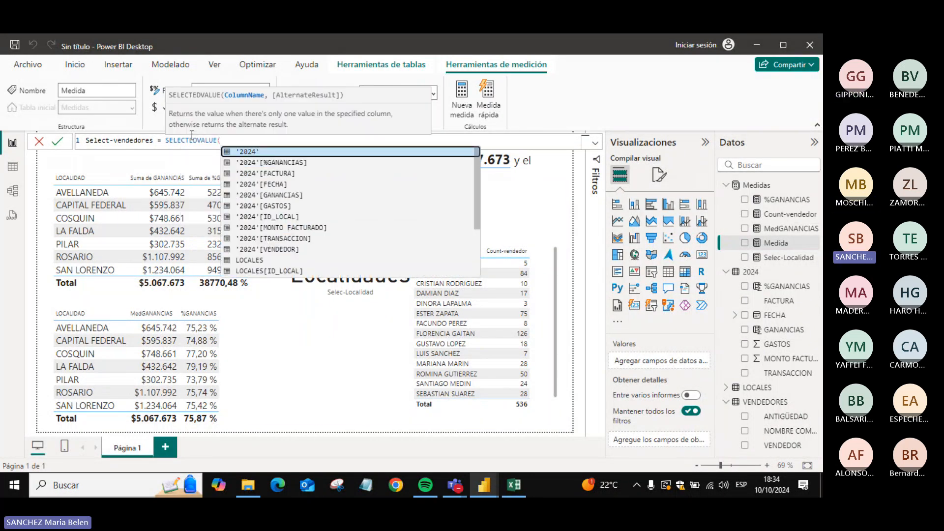
text(nomb)
key(Tab)
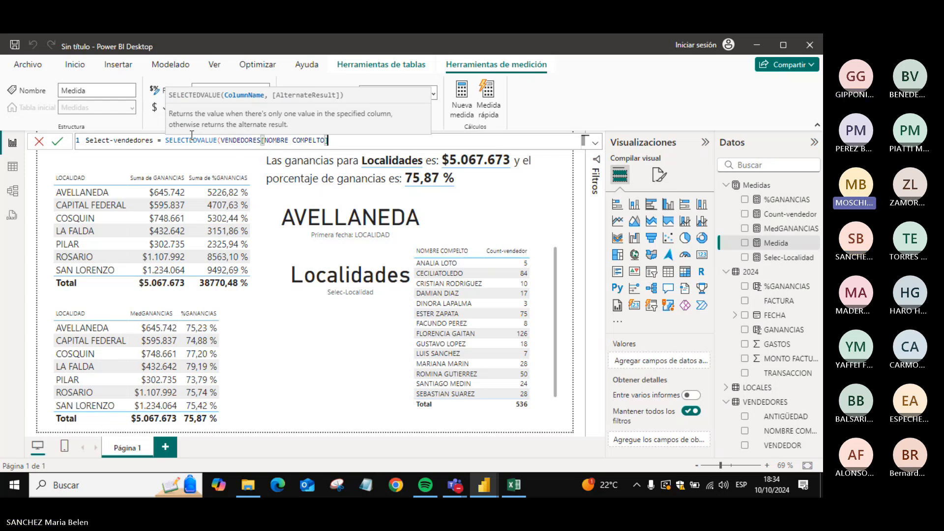
- Add "Vendedores" as the alternate result, close the formula and commit the measure
text(,)
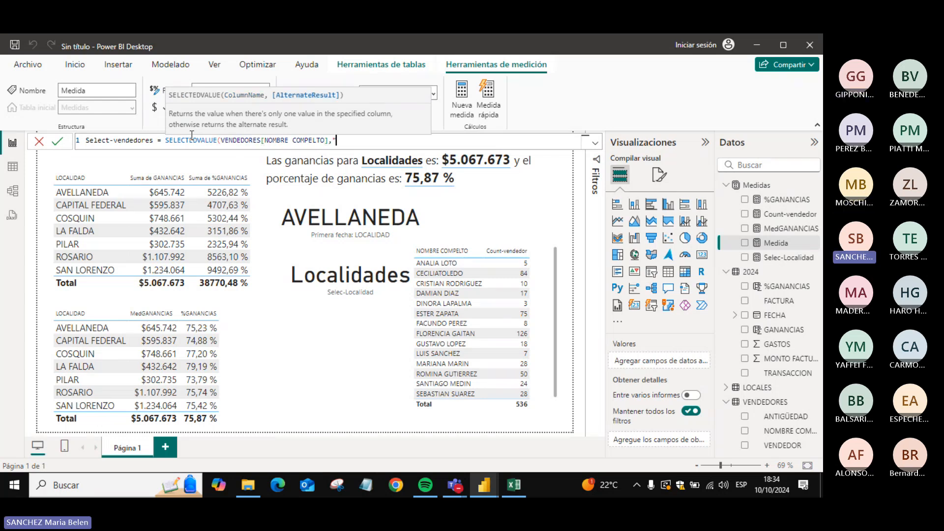
text(")
key(Caps_Lock)
text(Vend)
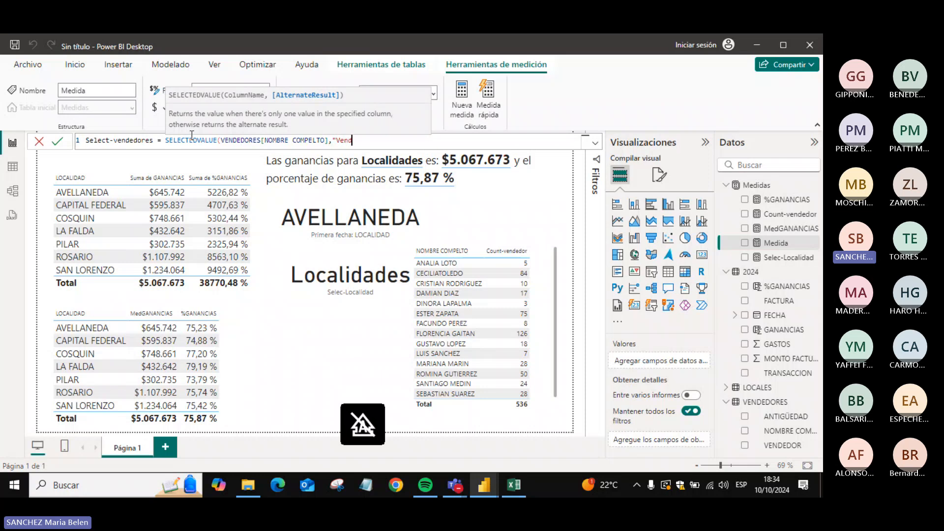
text(edores"))
key(Return)
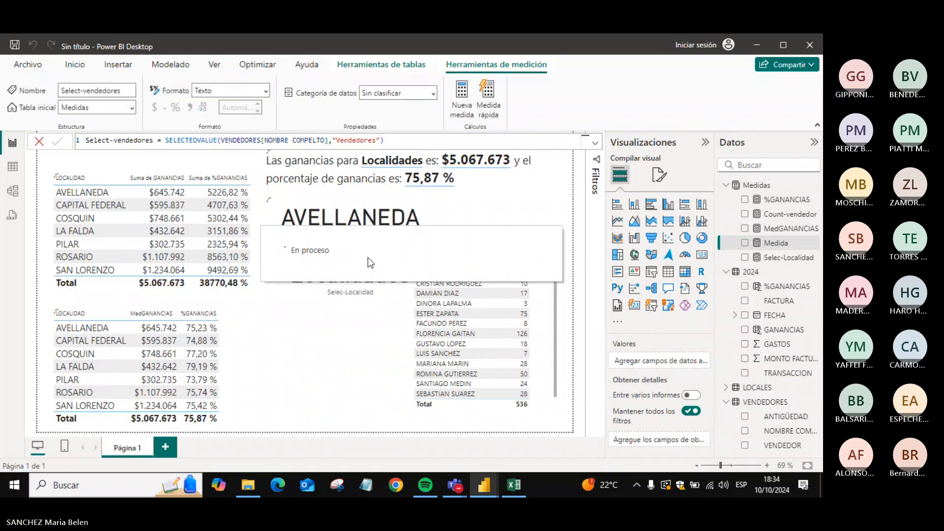
- End the earnings sentence in the text box with a period and add a new line reading "Transacciones realizadas por"
click(462, 179)
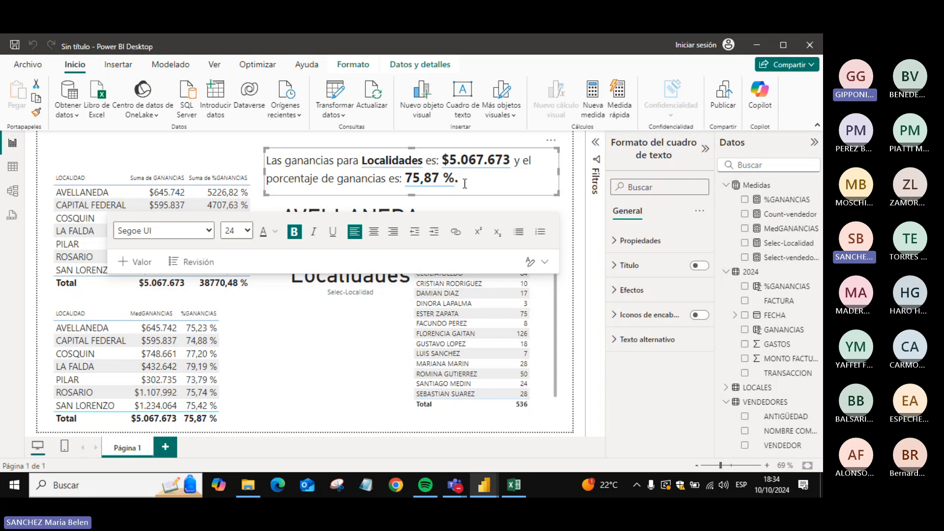
key(Return)
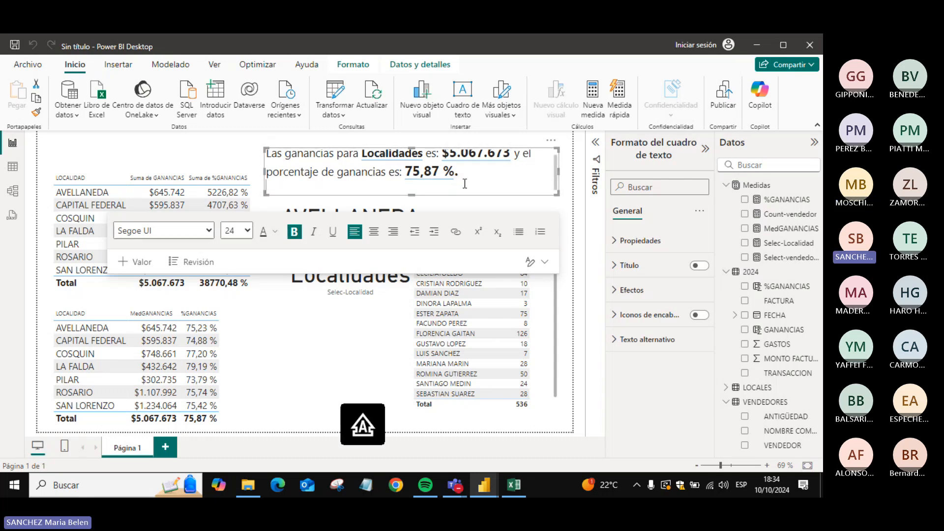
key(BackSpace)
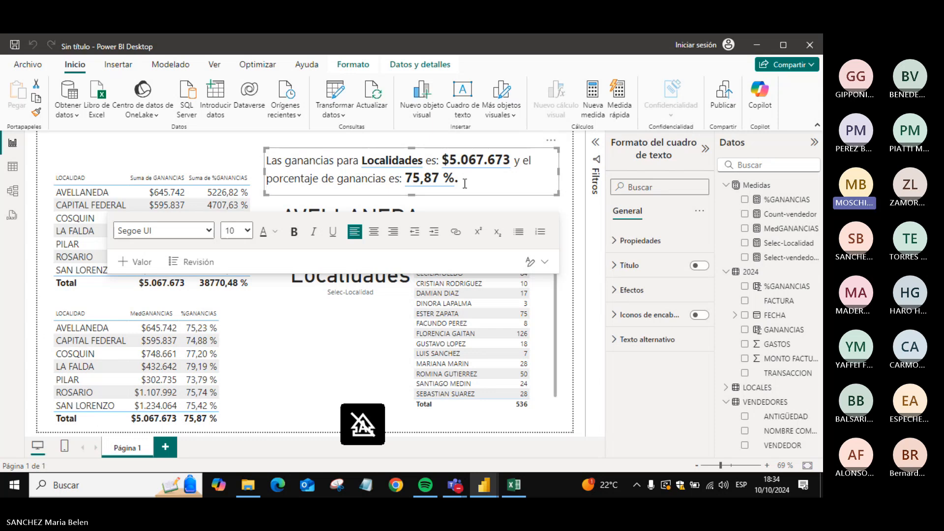
key(Return)
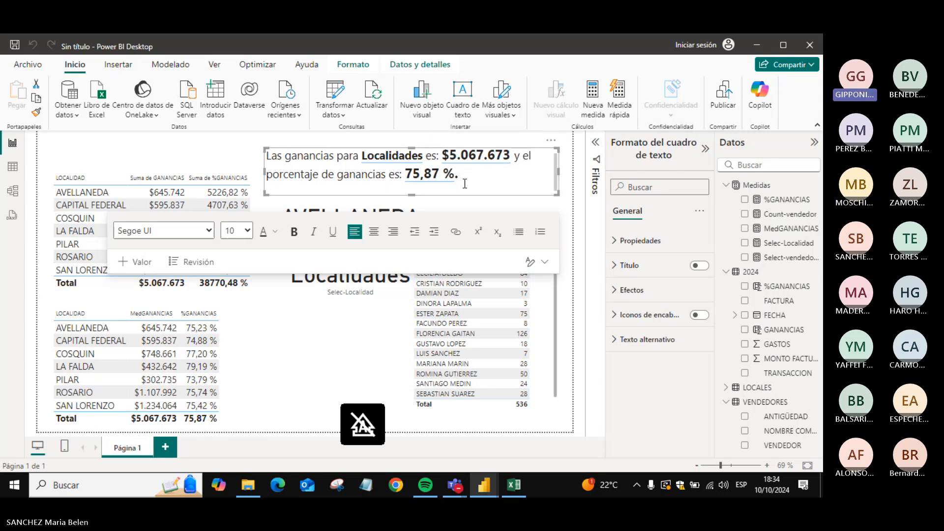
text(eT)
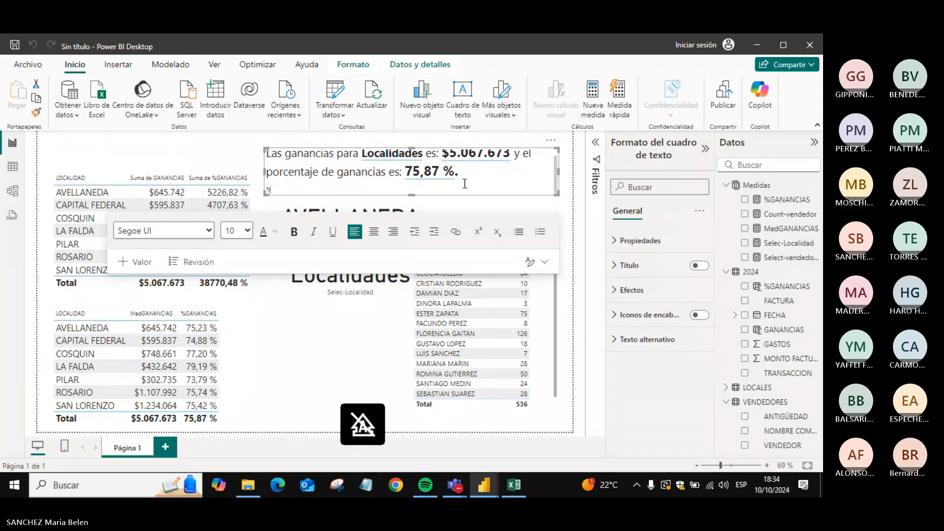
text(ransaccione)
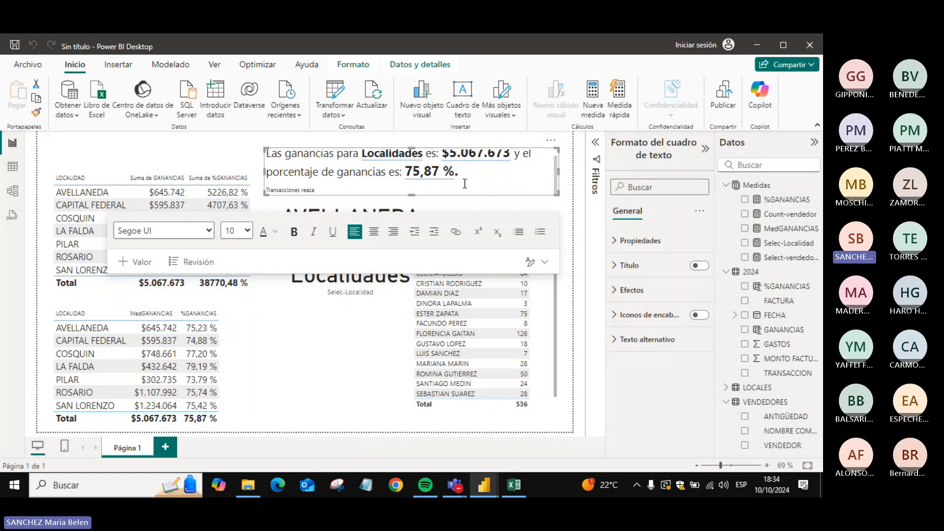
text(s realizad)
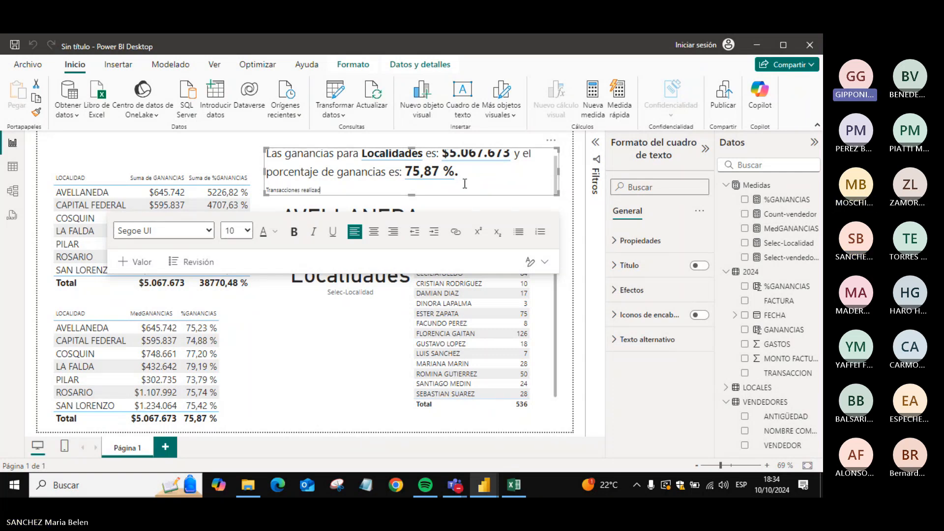
text(as por)
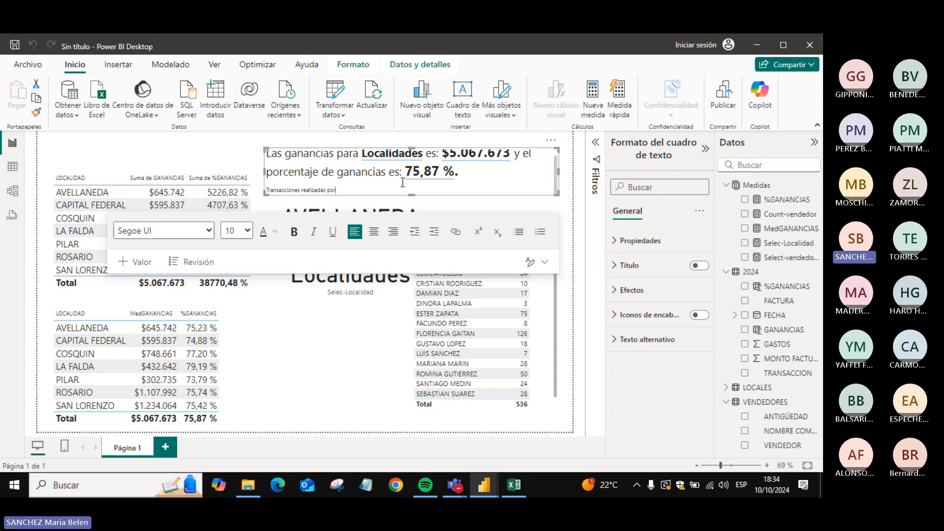
- Insert a dynamic value based on select-vendedores at the end of the new text line
click(128, 266)
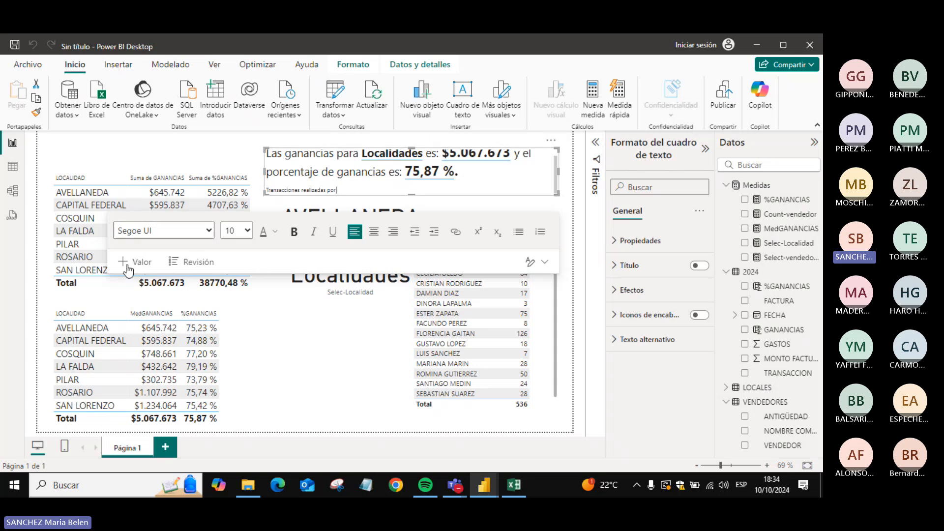
text(sele)
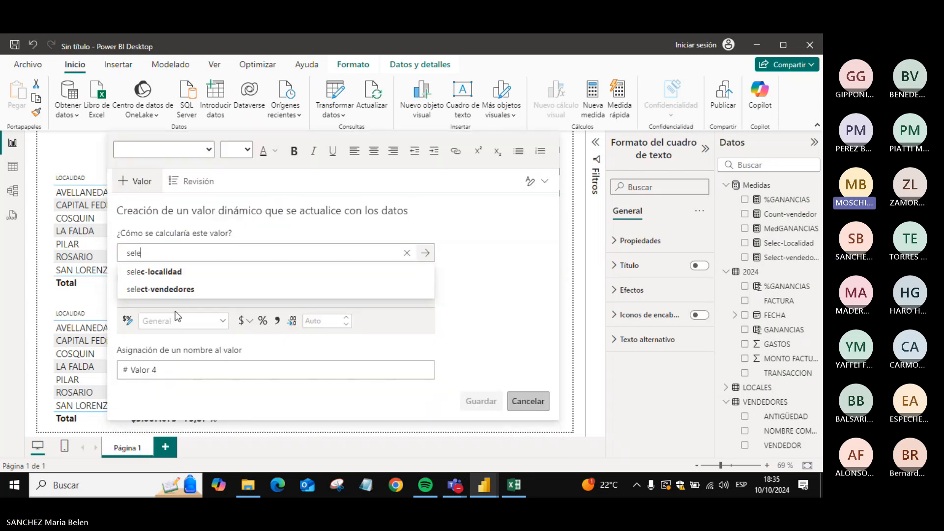
click(166, 290)
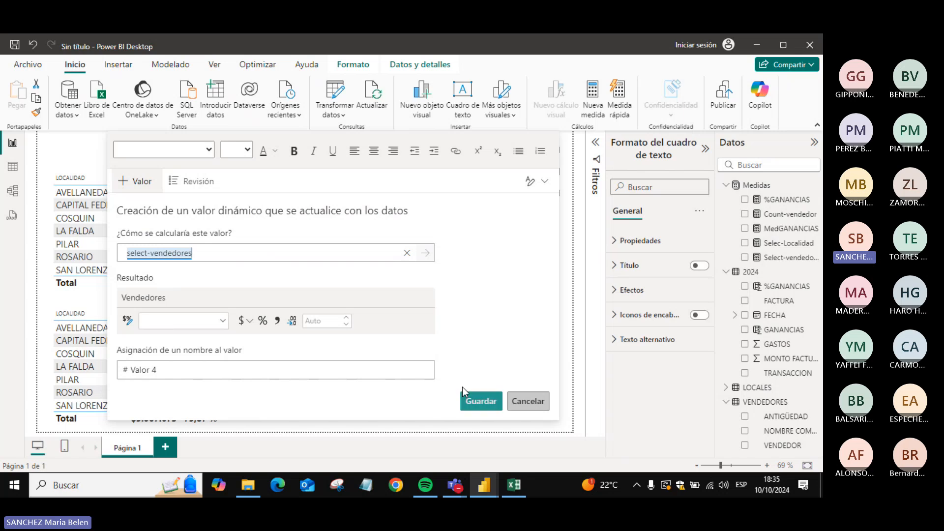
click(492, 401)
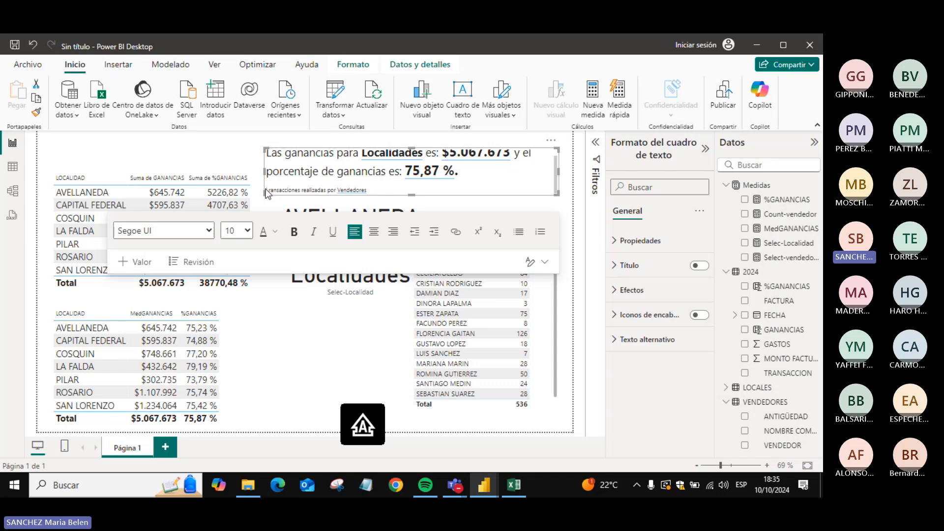
- Reword the new line to begin with "Las transacciones" and add ", son:" after the seller value
key(Caps_Lock)
text(LAS)
key(BackSpace)
key(BackSpace)
key(Caps_Lock)
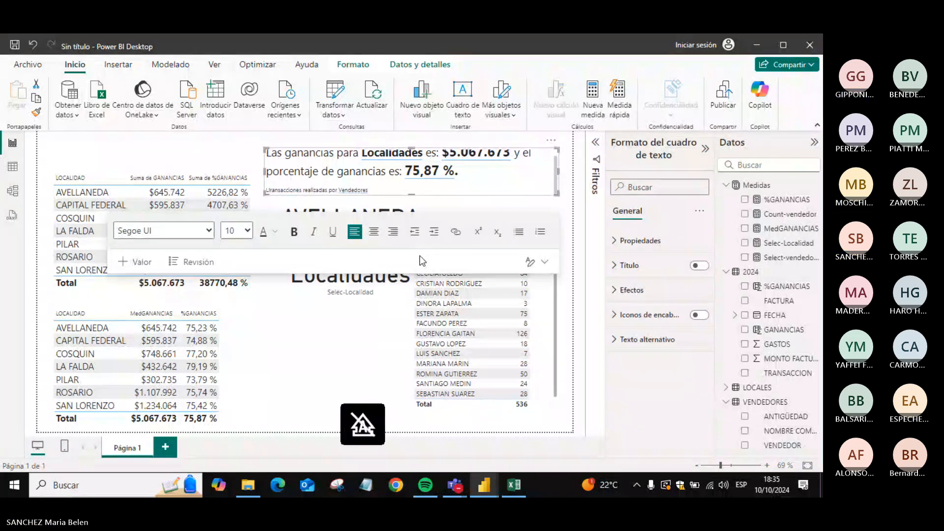
text(as t)
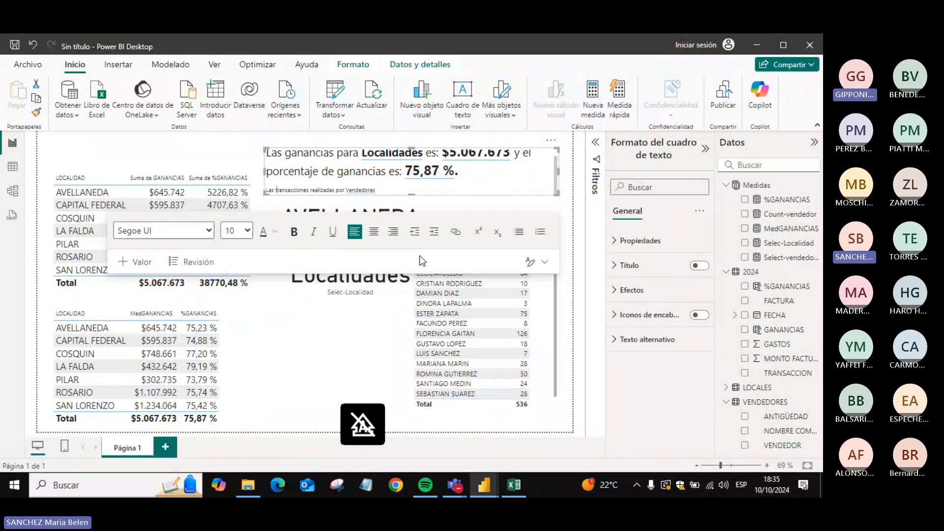
click(384, 189)
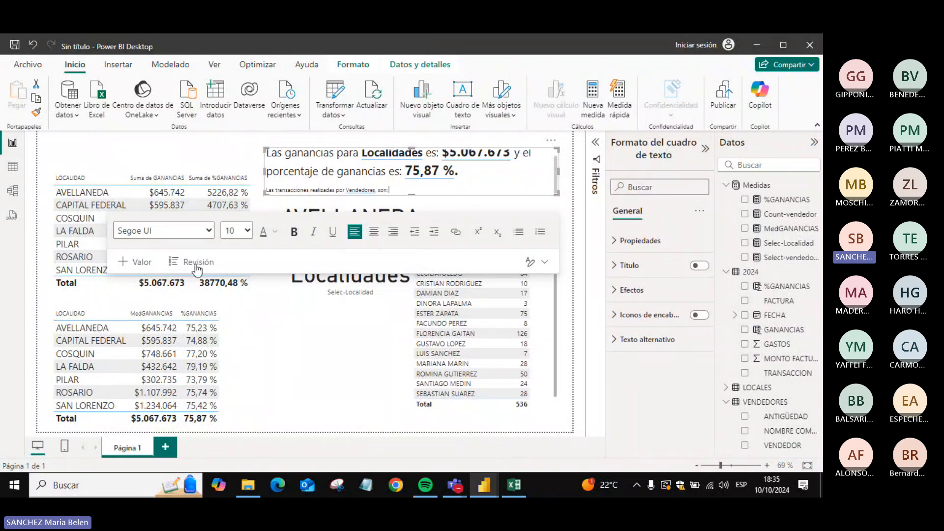
- Insert a dynamic value based on count-vendedor at the end of the transactions sentence
click(125, 262)
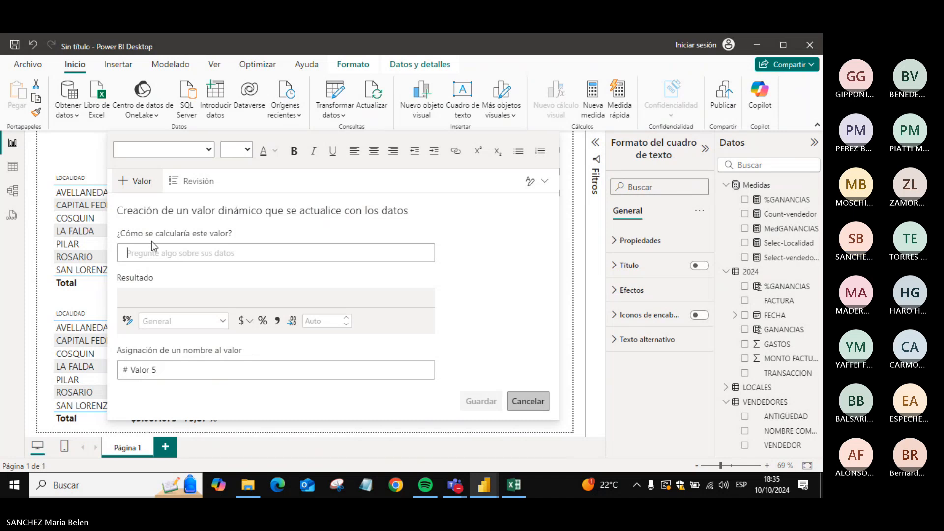
text(cou)
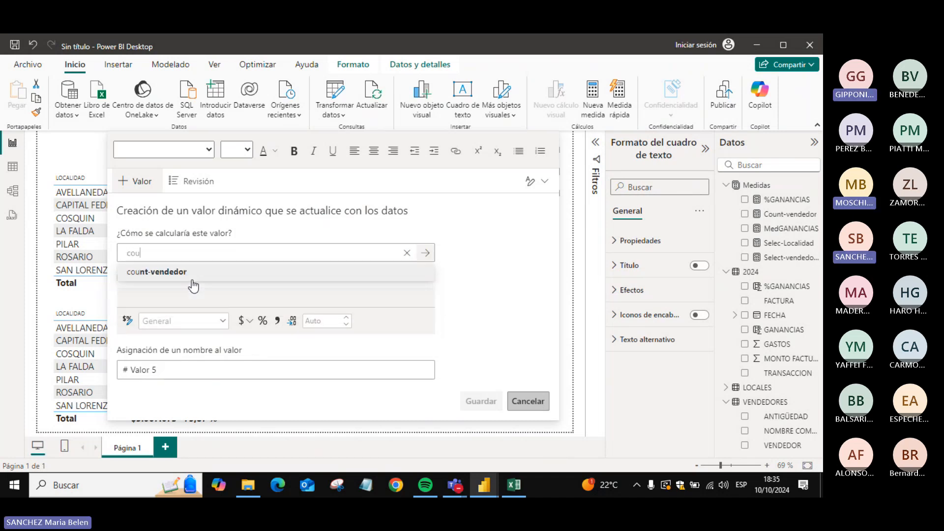
click(193, 284)
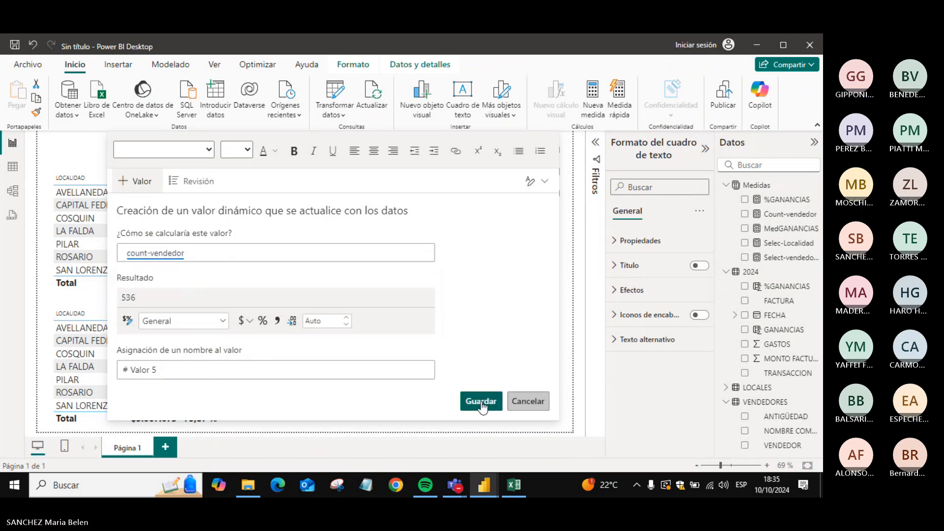
click(480, 400)
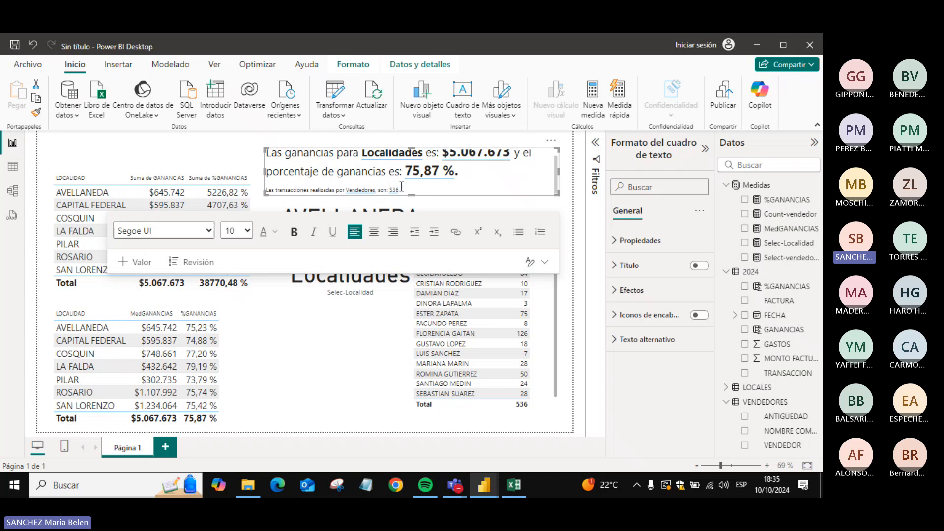
- Set the transactions sentence to font size 24 and enlarge the text box to fit all its lines
drag(355, 193, 260, 197)
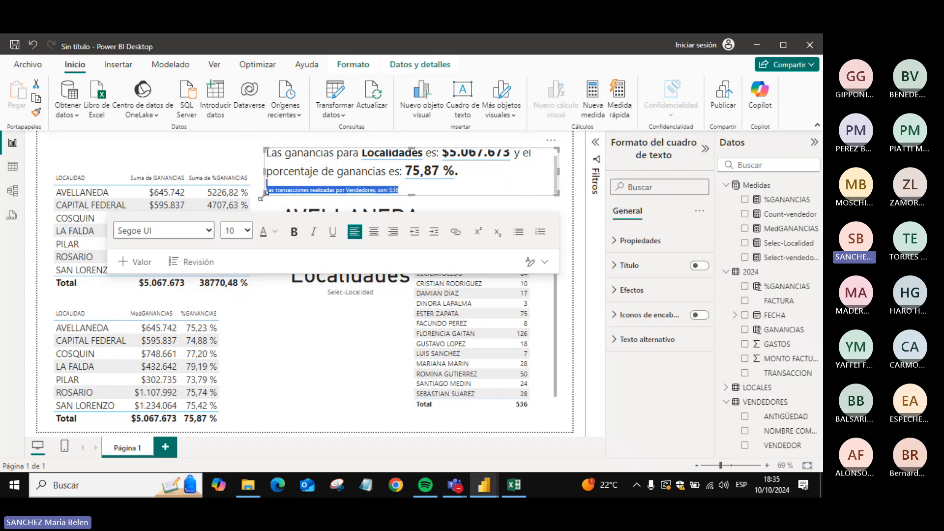
click(241, 231)
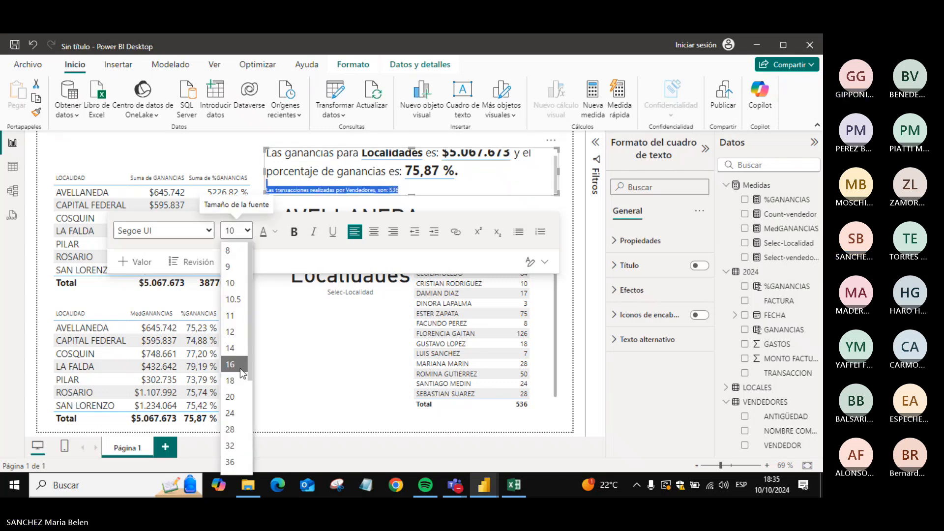
click(241, 411)
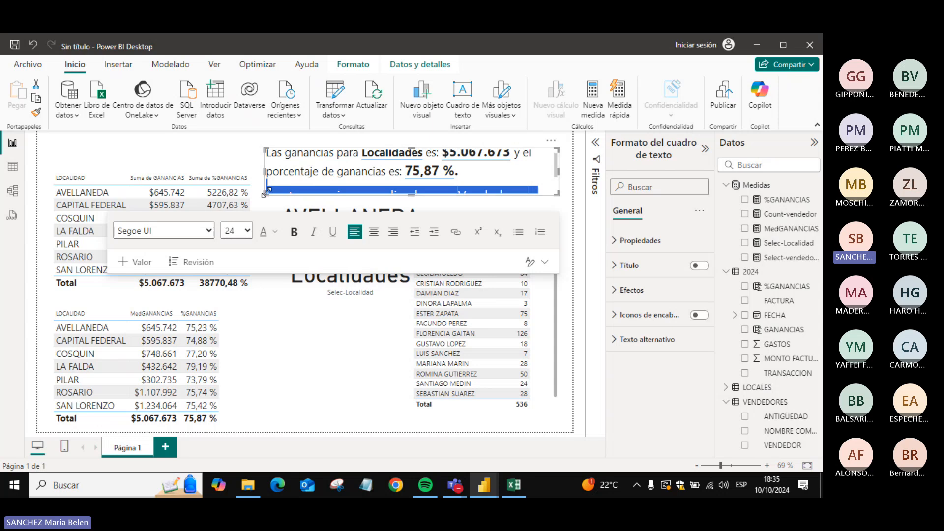
drag(266, 194, 263, 235)
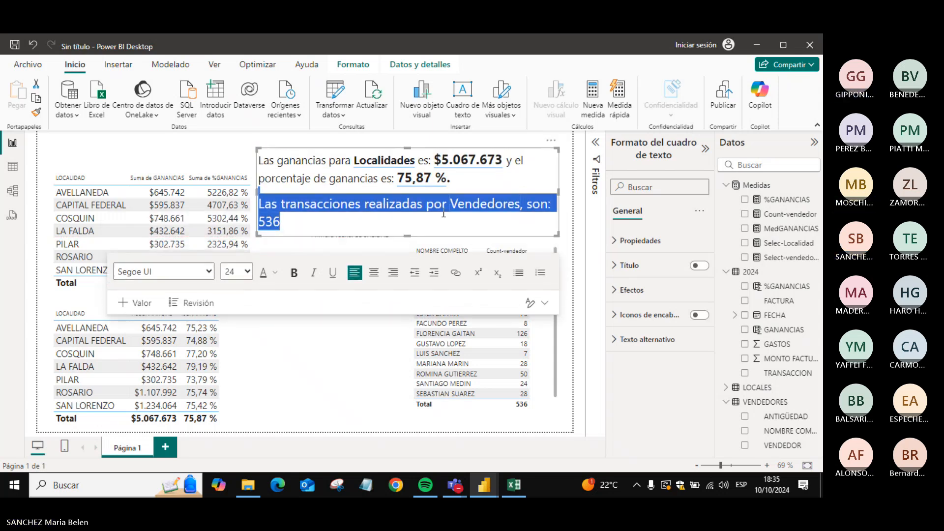
click(466, 212)
double_click(466, 213)
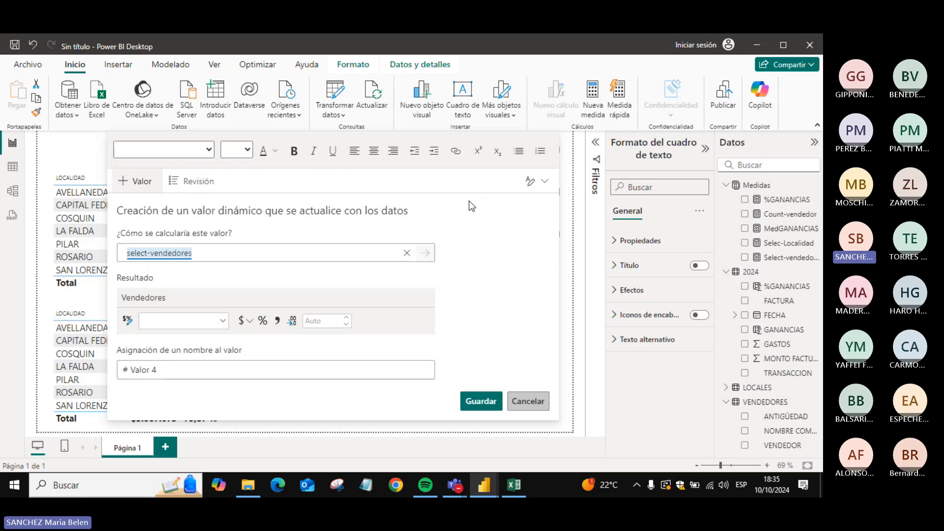
click(527, 401)
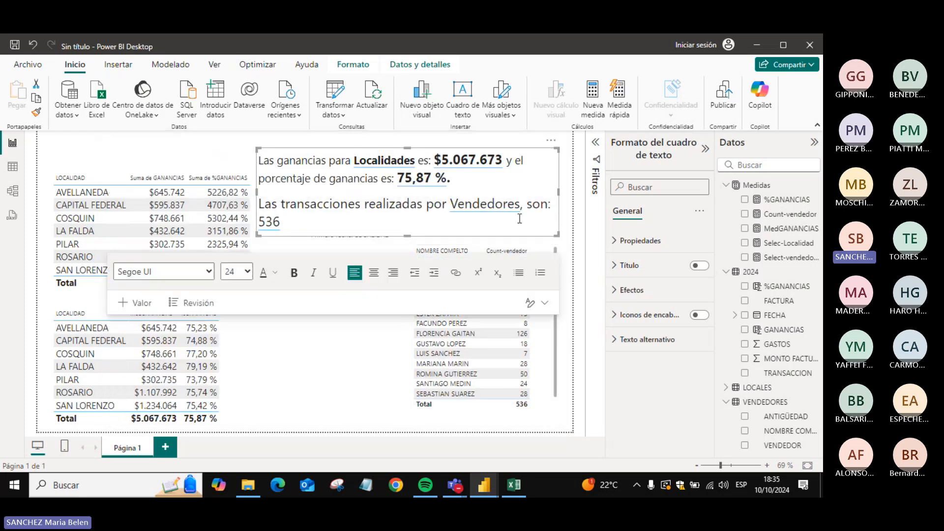
double_click(461, 211)
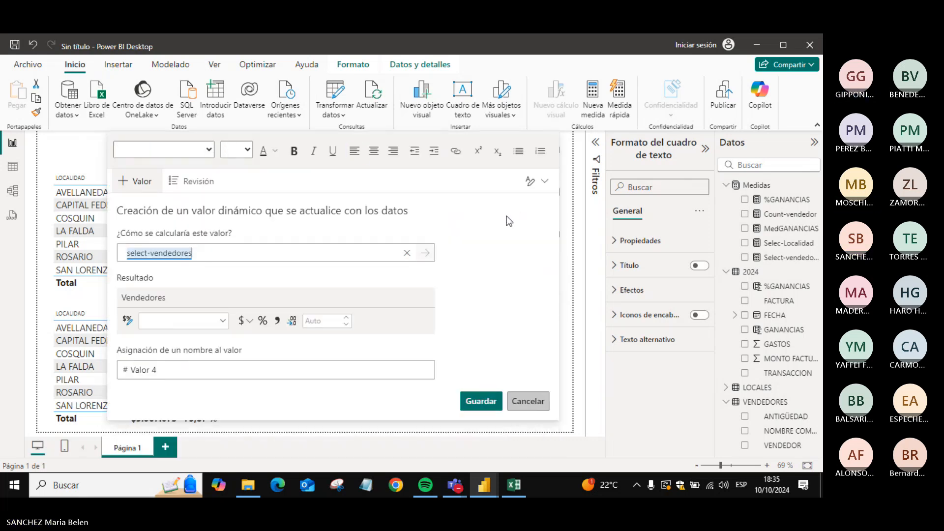
key(Escape)
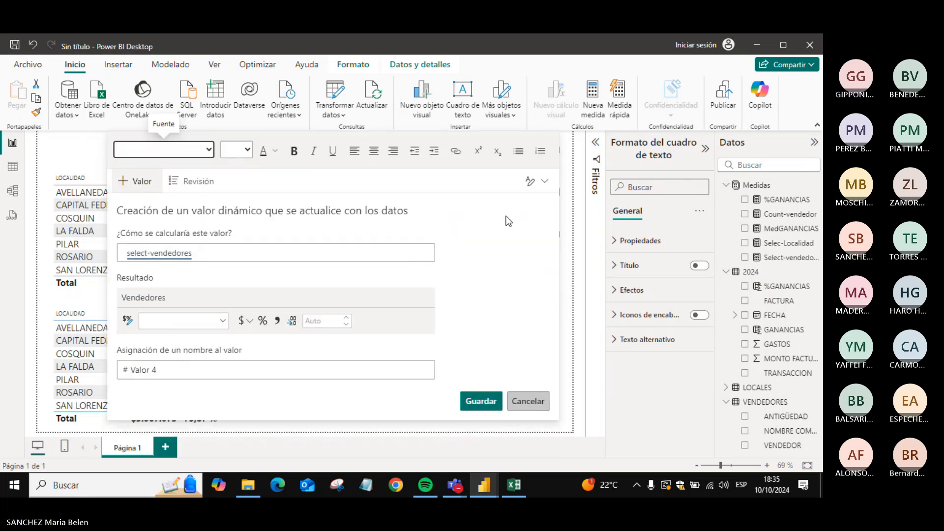
click(527, 402)
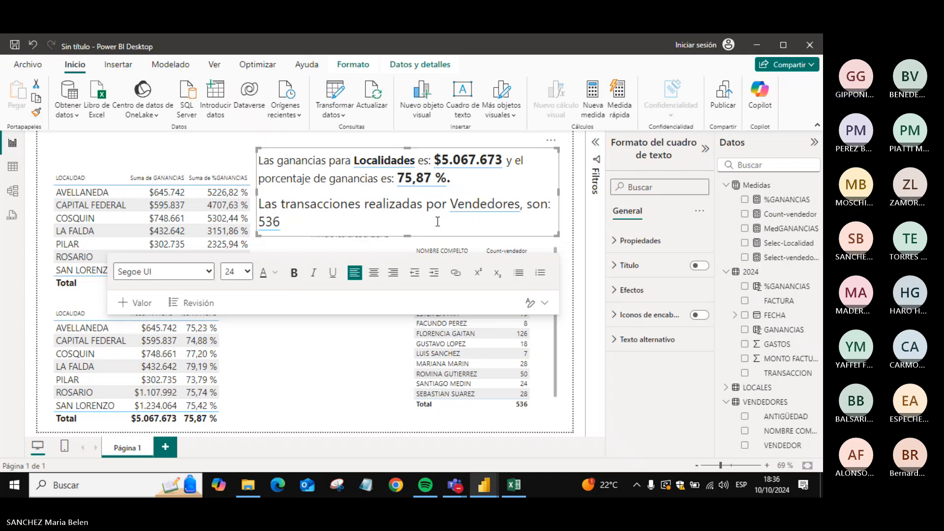
- Make the dynamic seller value and the transaction count in the transactions sentence bold
click(447, 204)
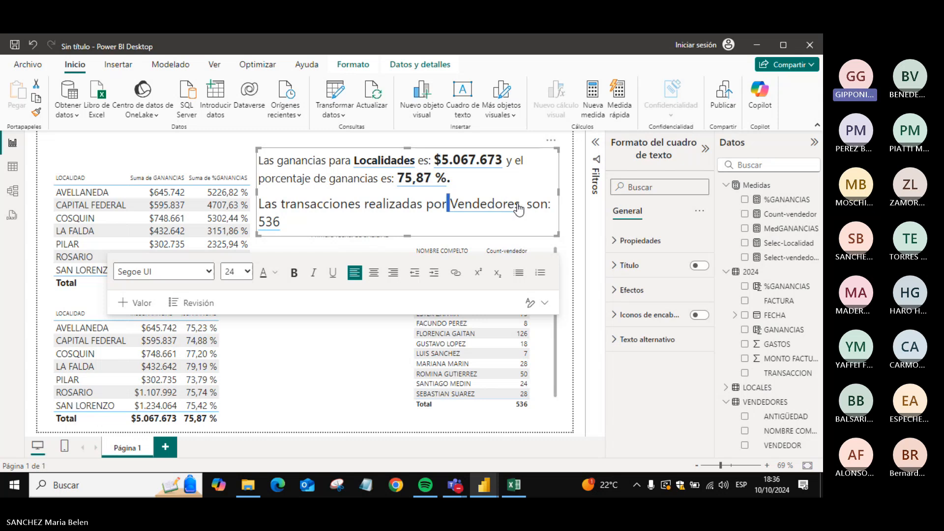
shift+click(524, 203)
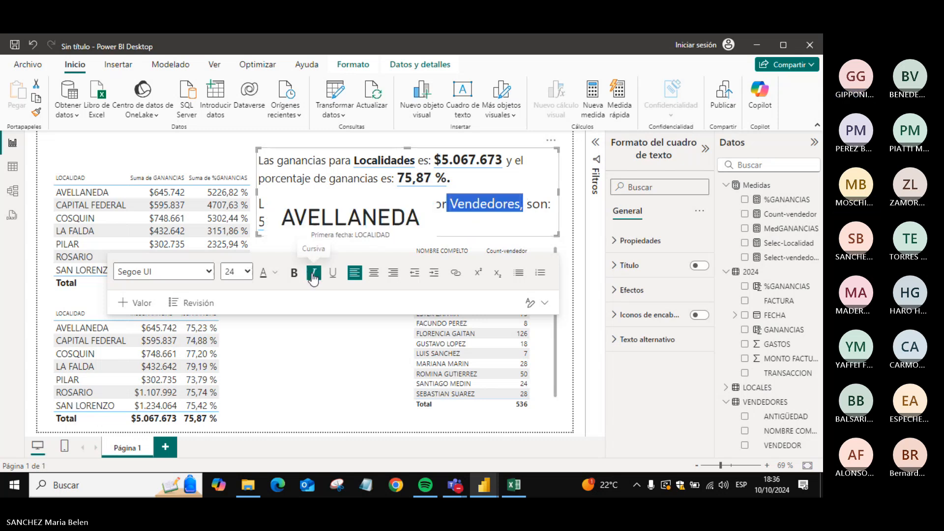
click(295, 273)
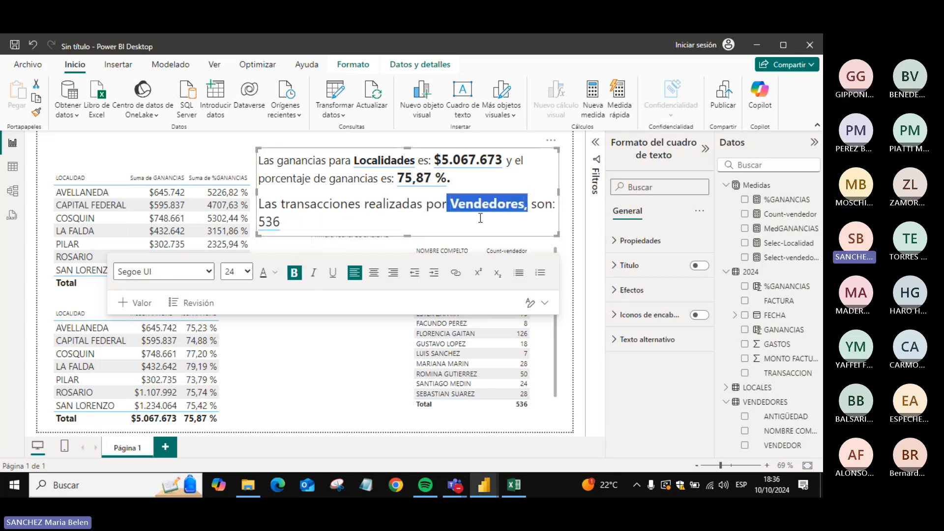
drag(288, 220, 256, 222)
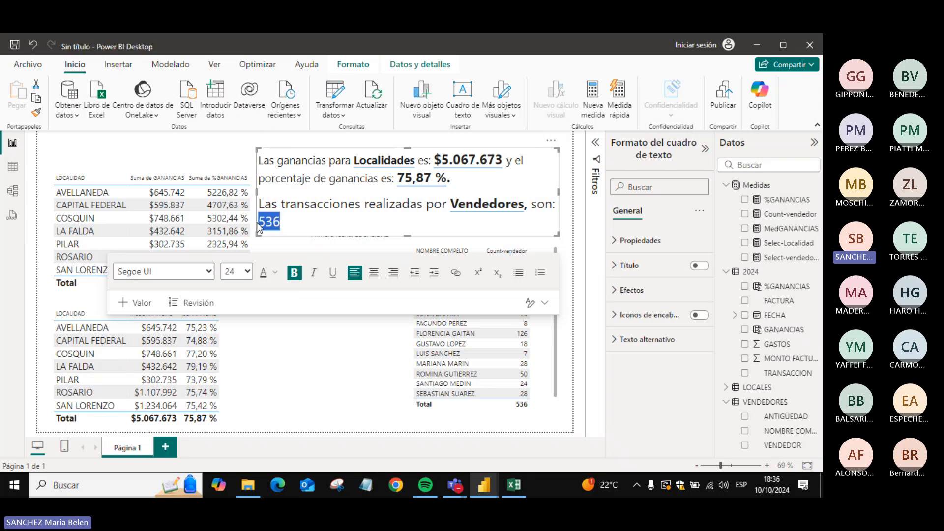
click(294, 273)
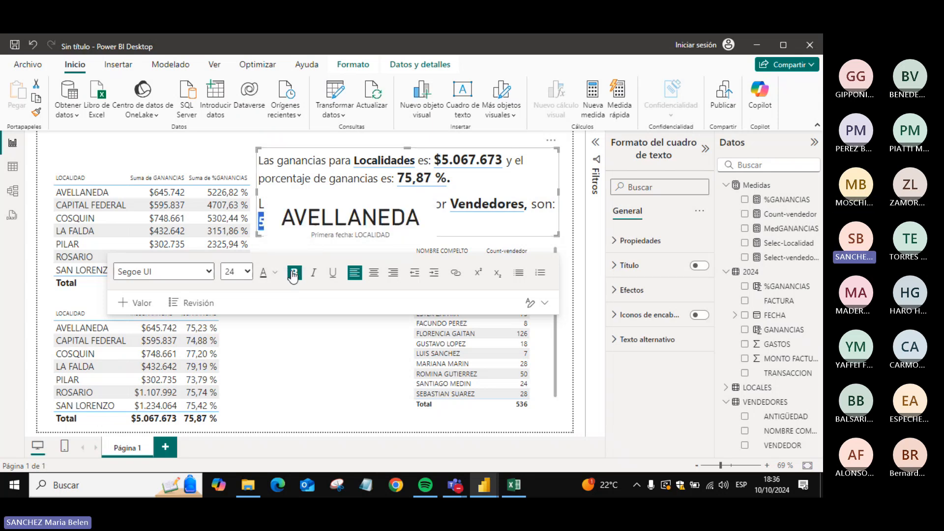
- Move the "Primera fecha: LOCALIDAD" card below the Selec-Localidad card and delete it from the page
click(299, 321)
drag(378, 202, 352, 314)
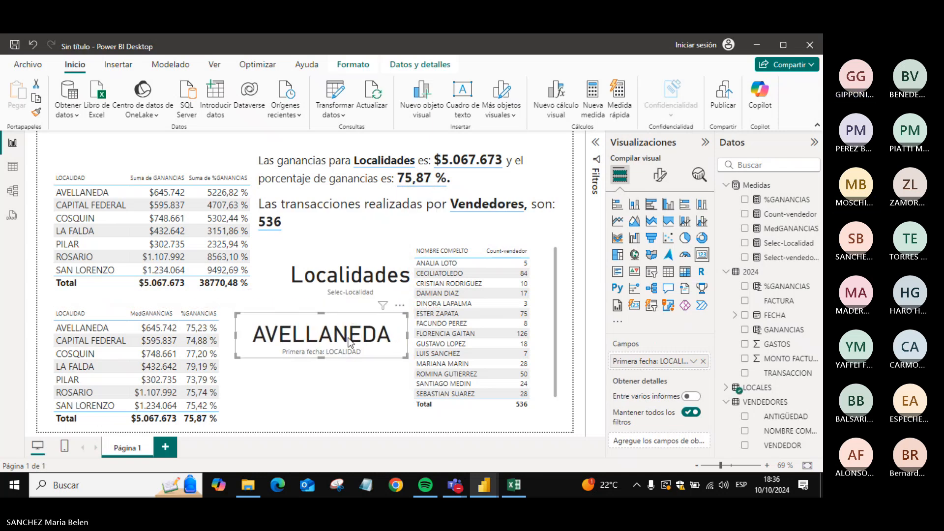
key(Delete)
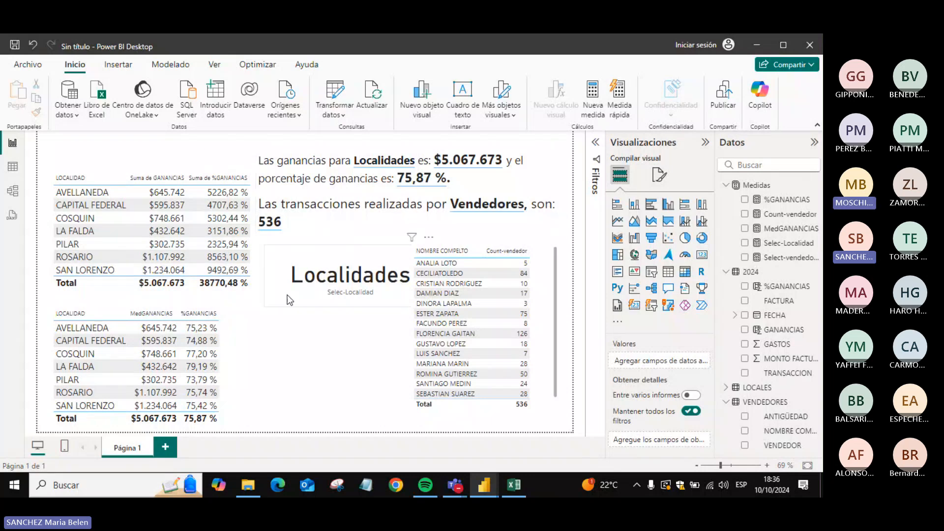
- Filter the report by the first seller and by ROSARIO, and narrow the upper earnings table slightly
click(431, 264)
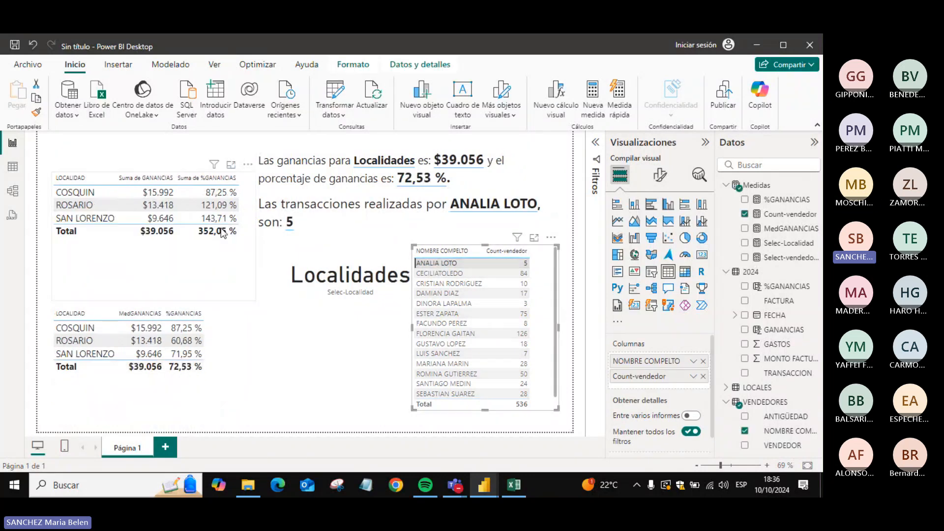
click(86, 208)
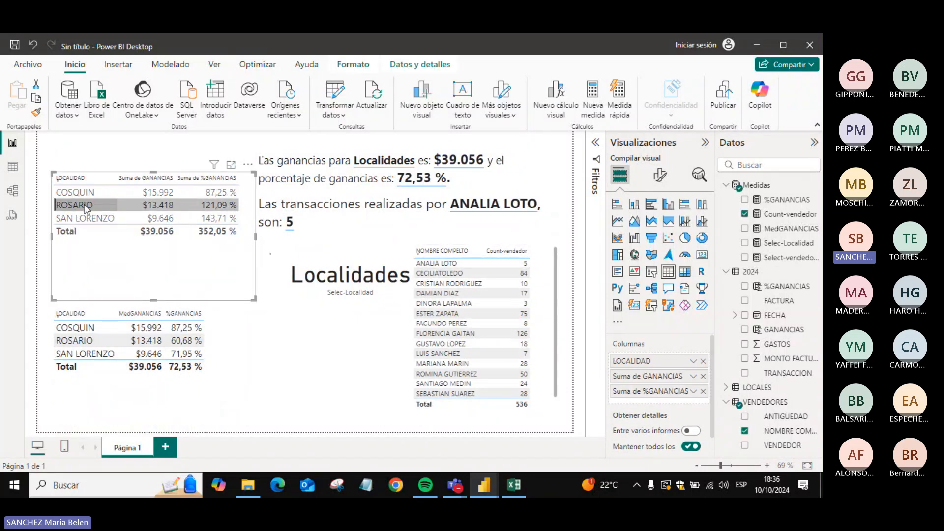
drag(254, 298, 231, 297)
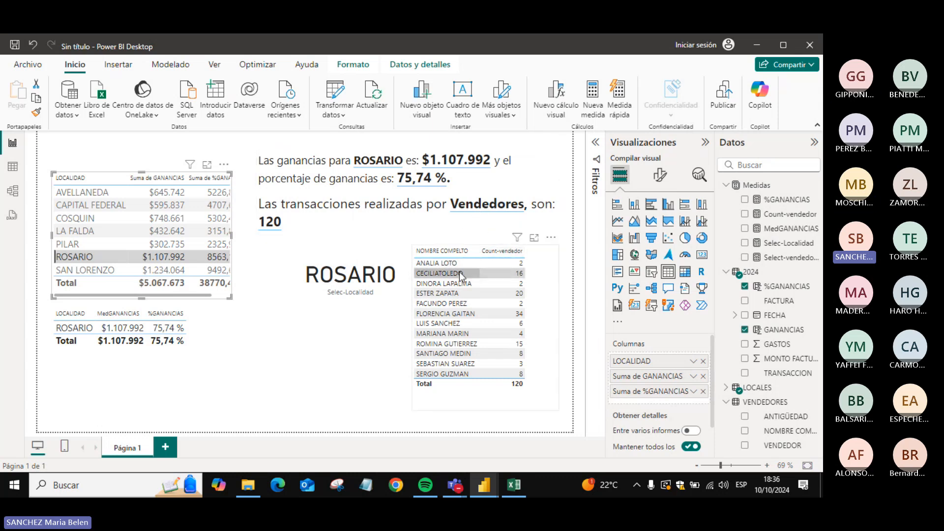
- Filter the report by the first seller and COSQUIN together to check both dynamic sentences
click(443, 252)
click(444, 262)
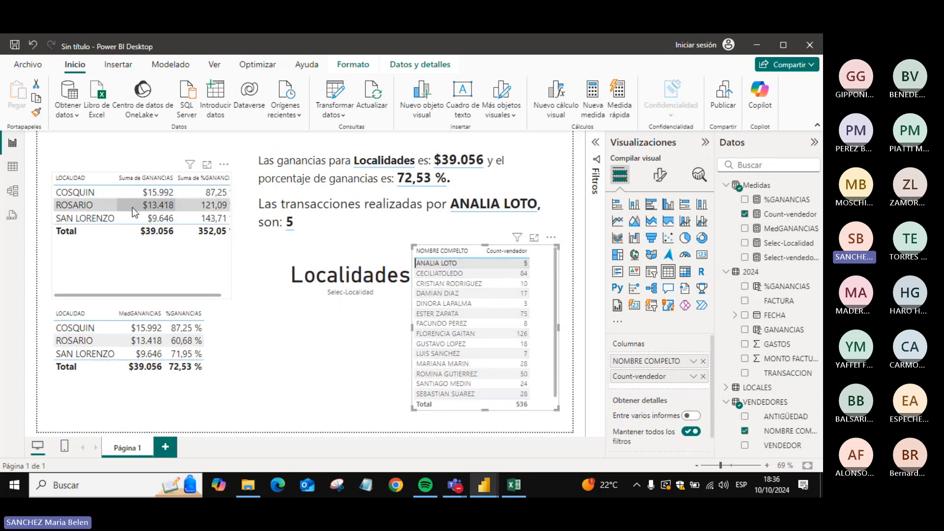
click(96, 195)
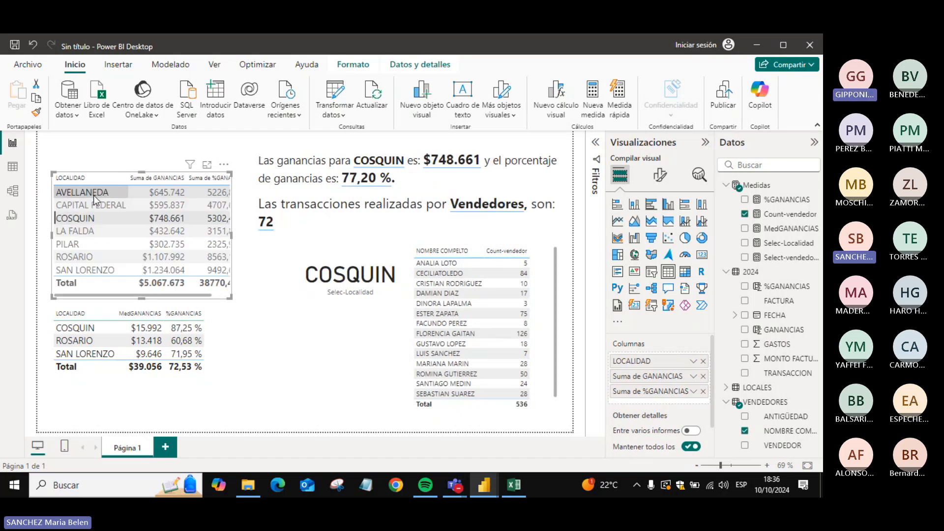
click(436, 264)
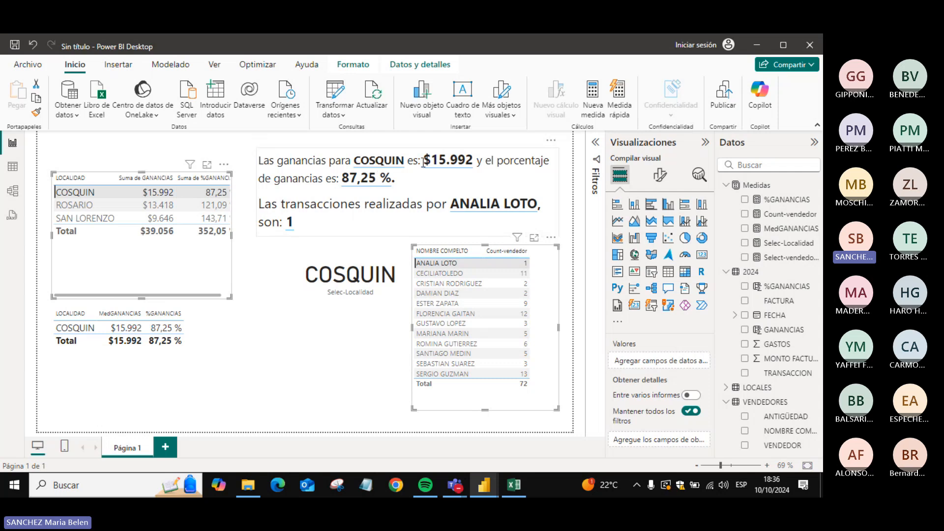
click(311, 231)
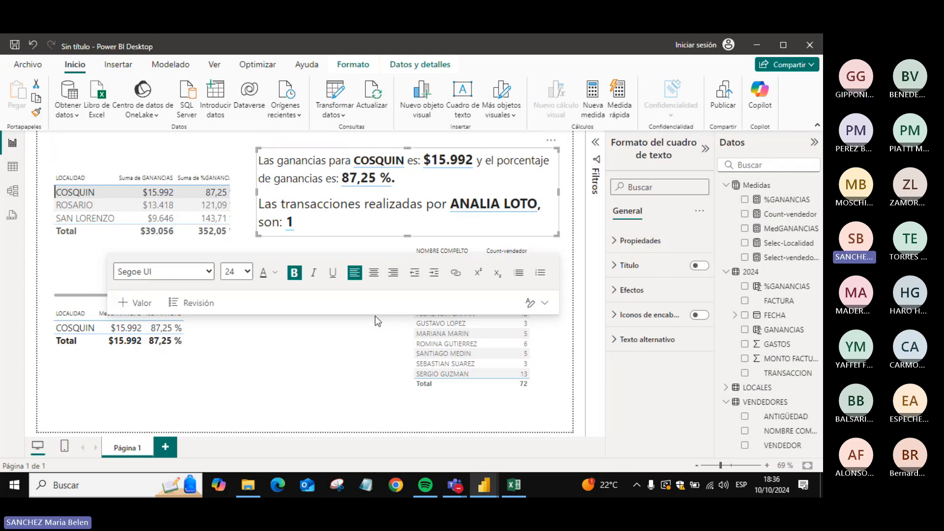
key(alt+Tab)
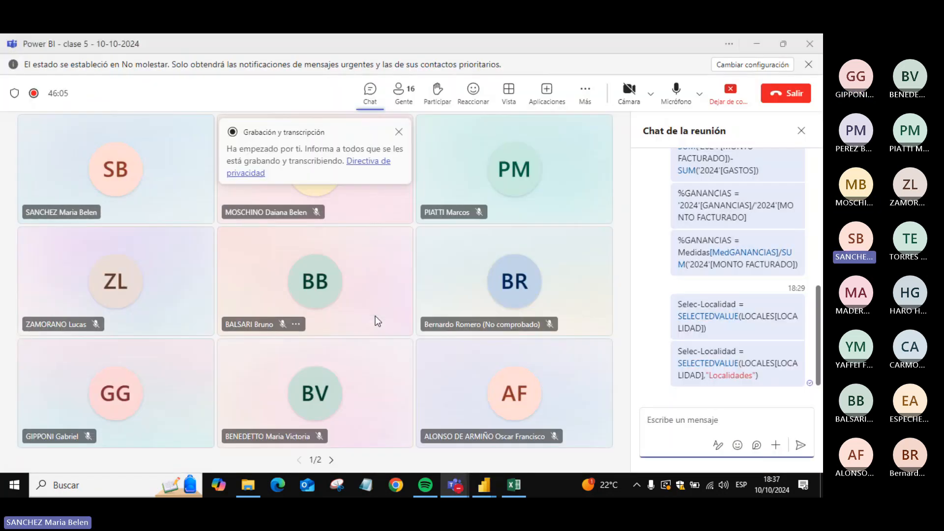
key(alt+Tab)
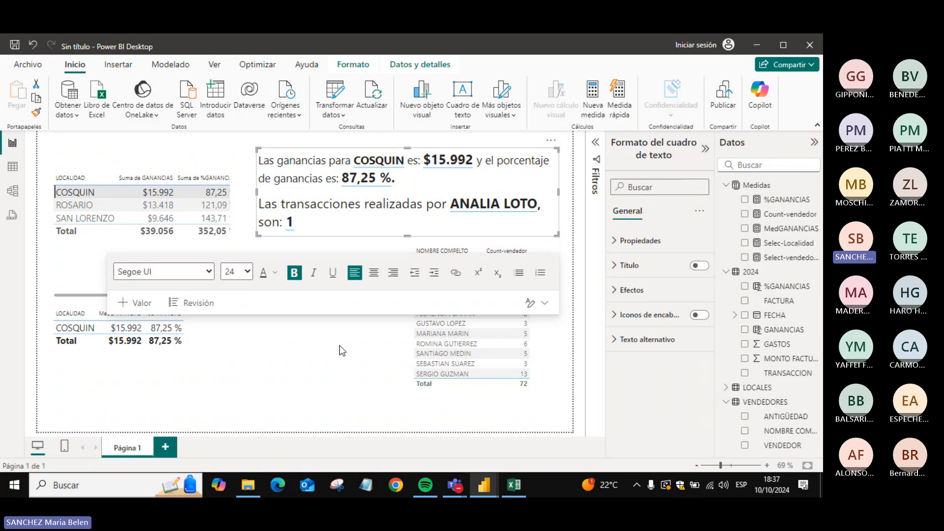
- Clear the seller selection while keeping the report filtered by COSQUIN, and deselect all visuals
click(71, 194)
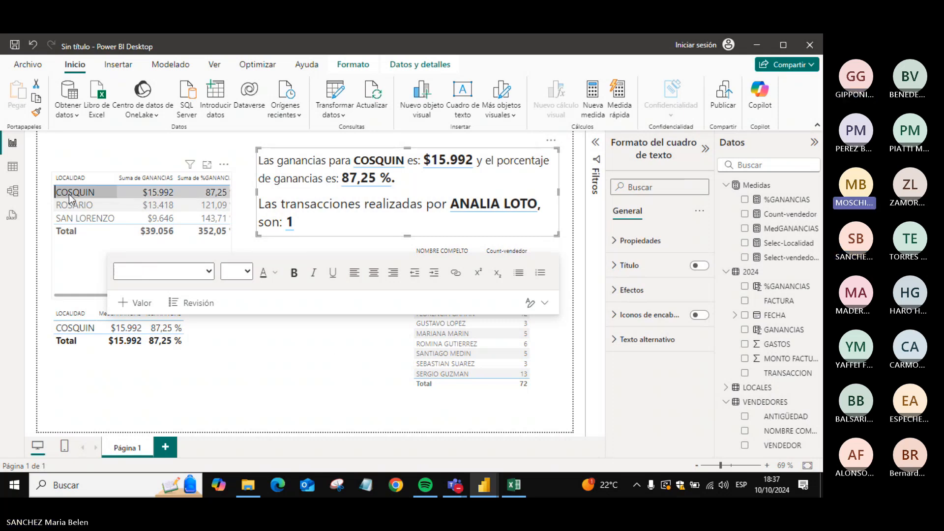
click(442, 337)
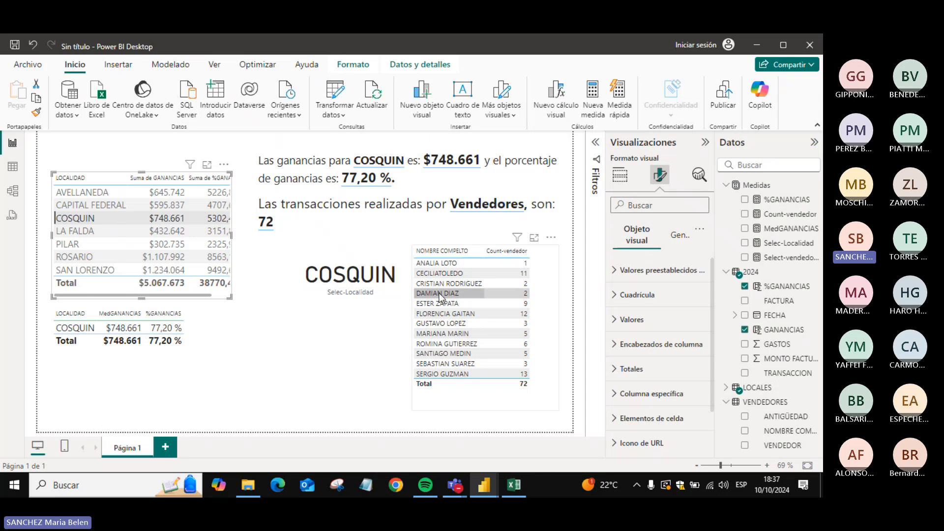
click(364, 336)
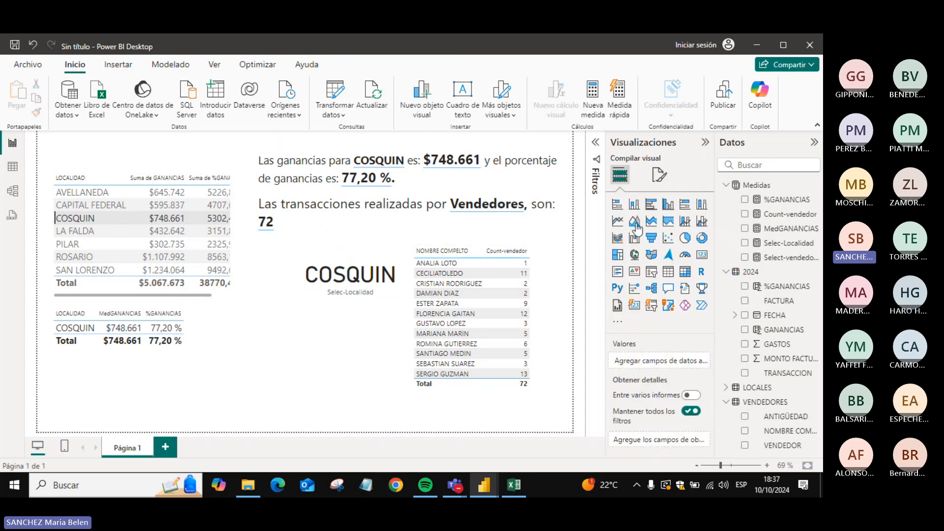
- Insert a pie chart of %GANANCIAS by VENDEDOR below the Selec-Localidad card and widen it slightly
click(685, 239)
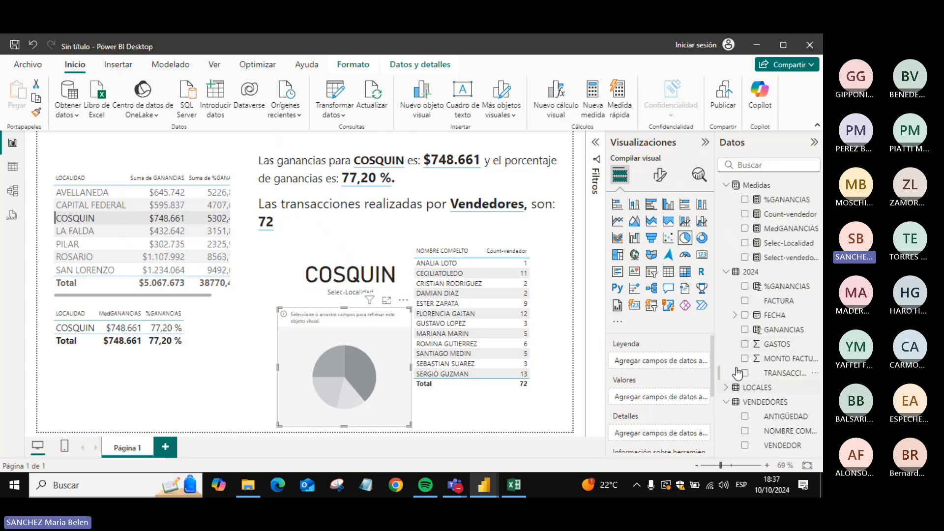
click(746, 445)
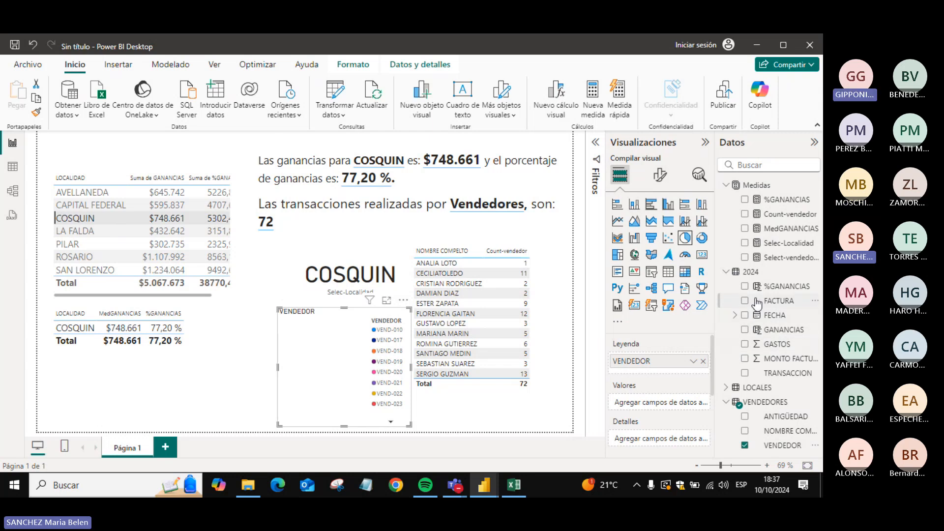
click(745, 286)
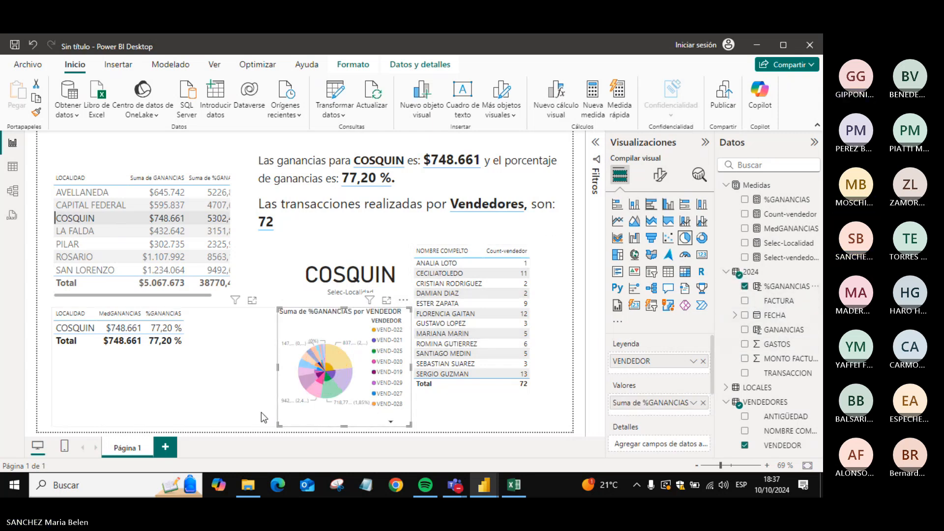
drag(278, 426, 252, 423)
- Cross-filter the report with the VEND-021 slice to test the dynamic text, and delete the pie chart
click(327, 379)
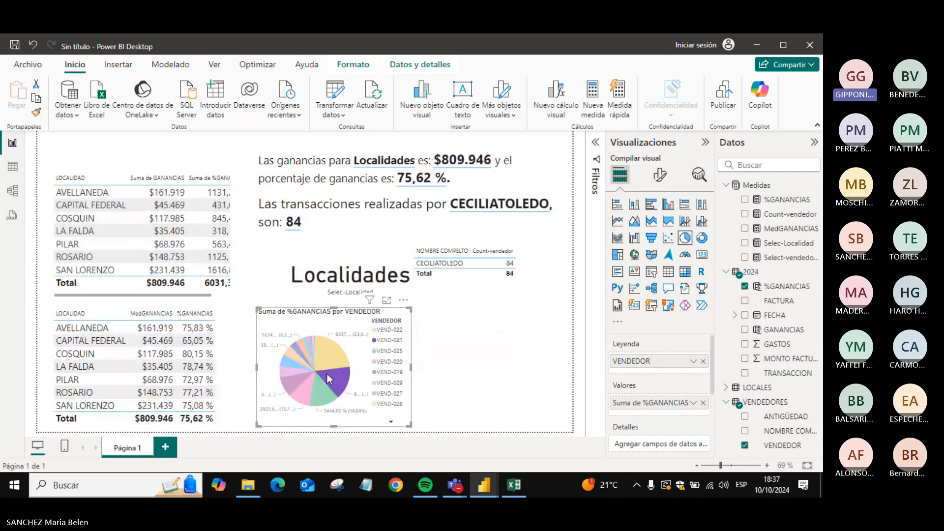
click(328, 374)
click(327, 374)
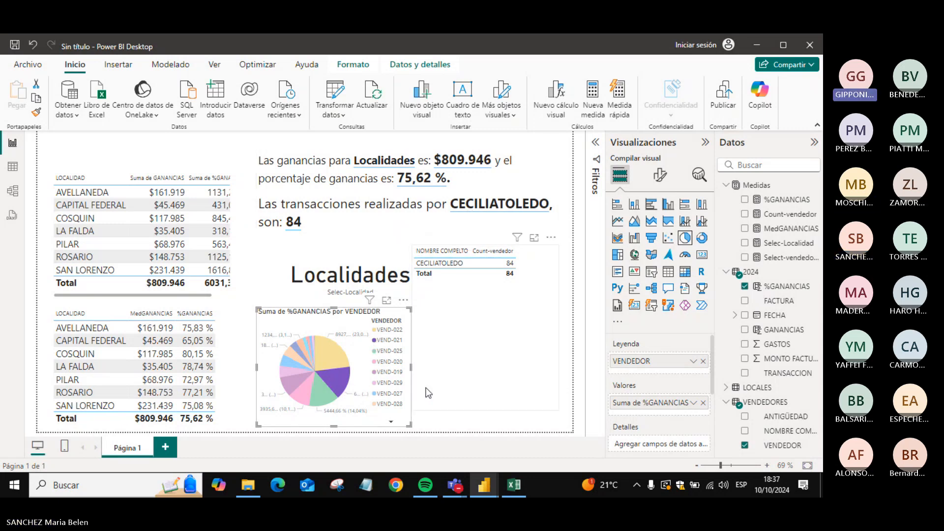
key(Delete)
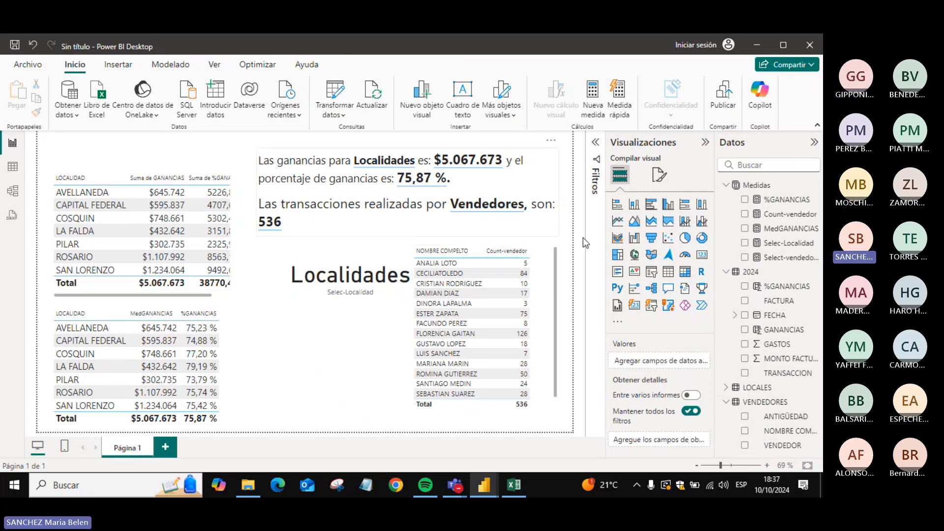
- Copy the whole Count-vendedor measure formula, switch to Teams and send it in the meeting chat
key(alt+Tab)
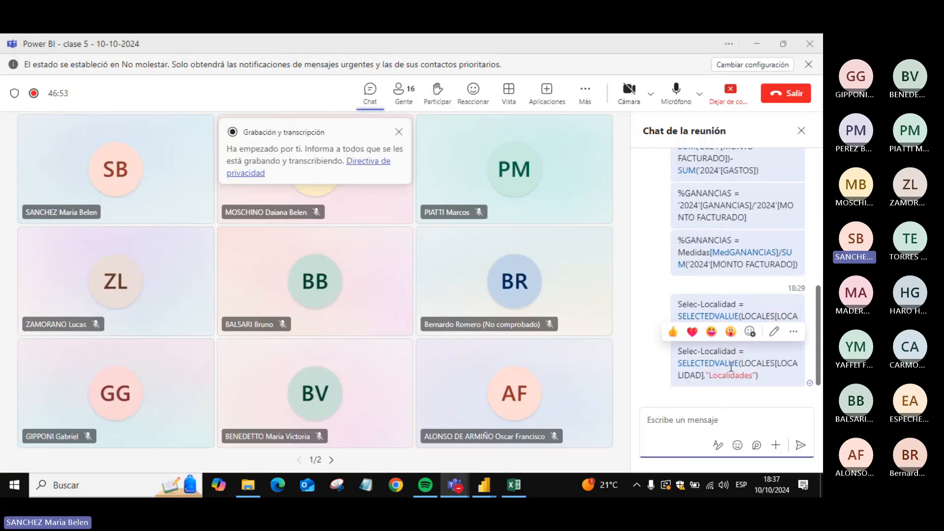
key(alt+Tab)
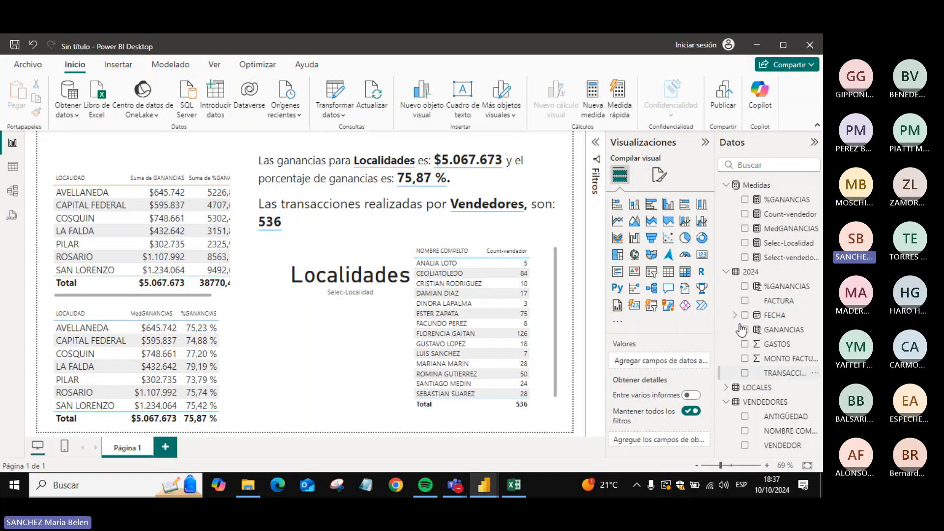
click(786, 214)
click(305, 141)
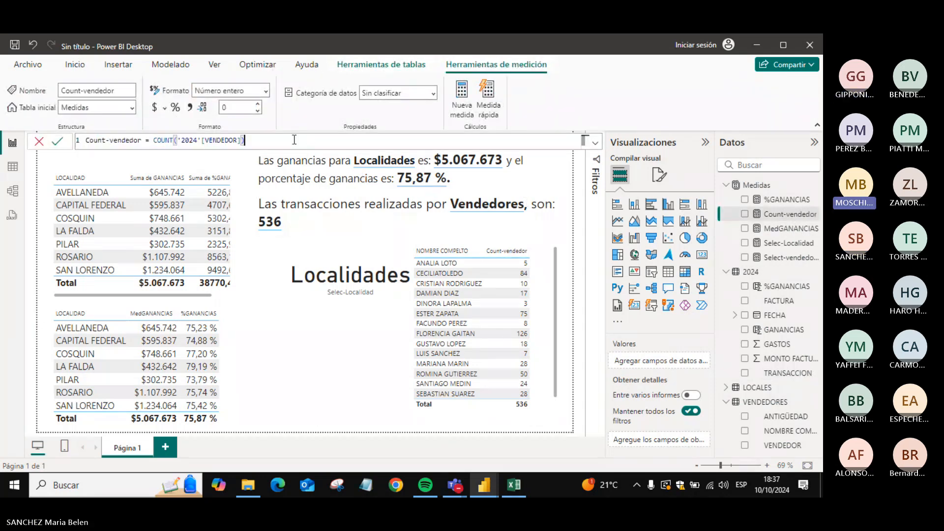
key(ctrl+a)
key(ctrl+c)
key(alt+Tab)
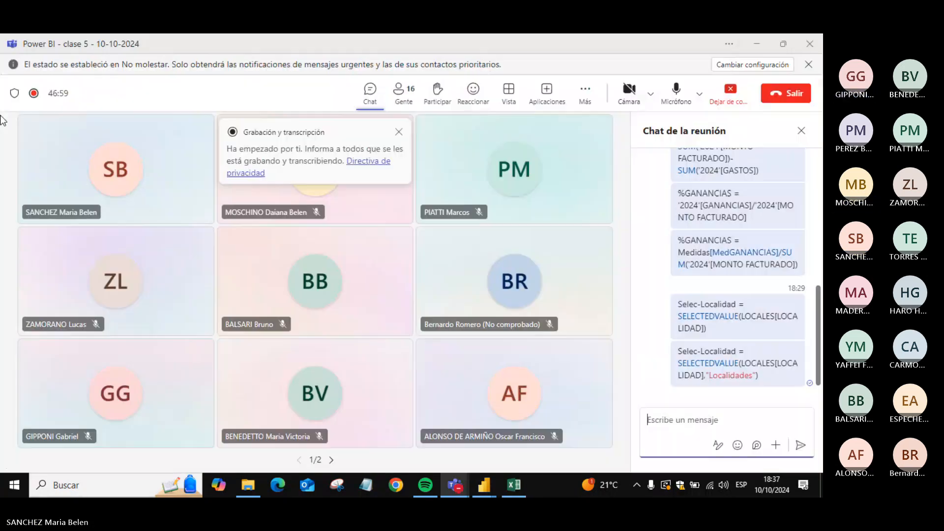
key(ctrl+v)
key(Return)
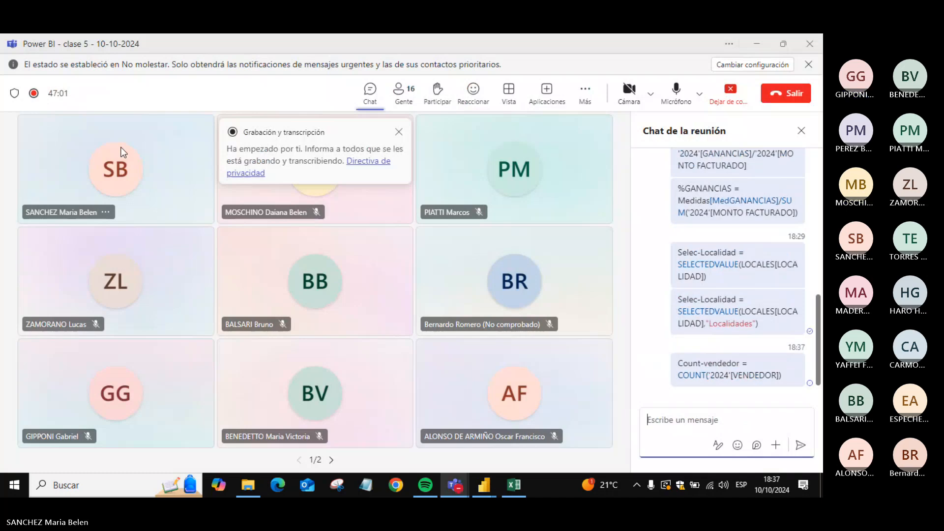
- Copy the whole Select-vendedores measure formula from Power BI, send it in the Teams meeting chat, and return to Power BI
key(alt+Tab)
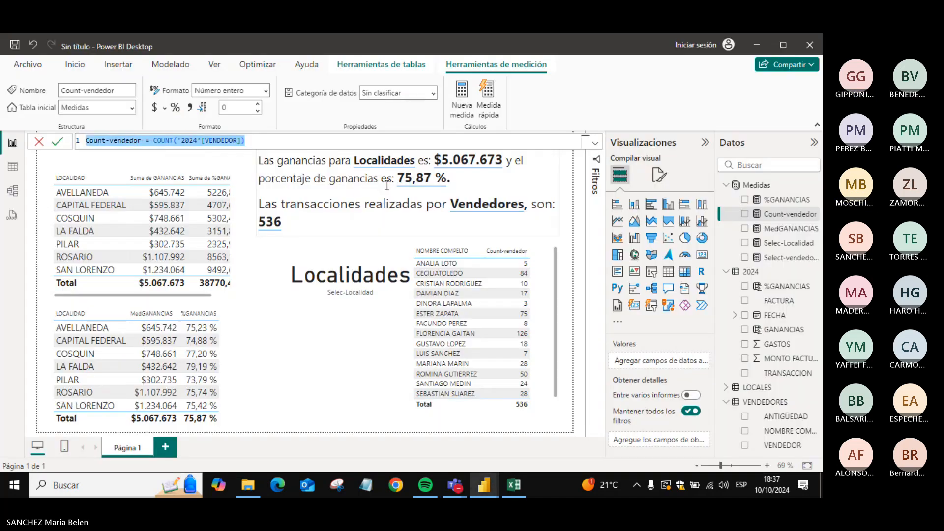
click(789, 257)
click(393, 142)
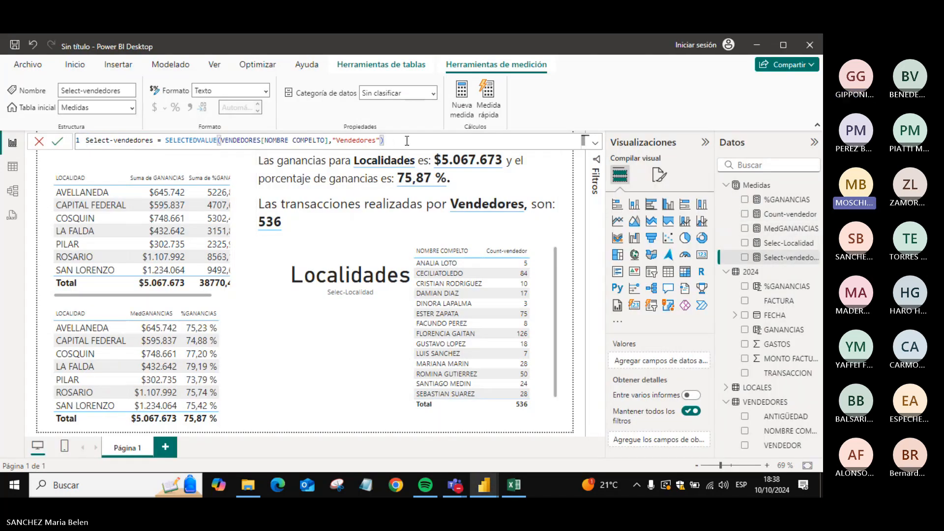
key(shift+Home)
click(429, 141)
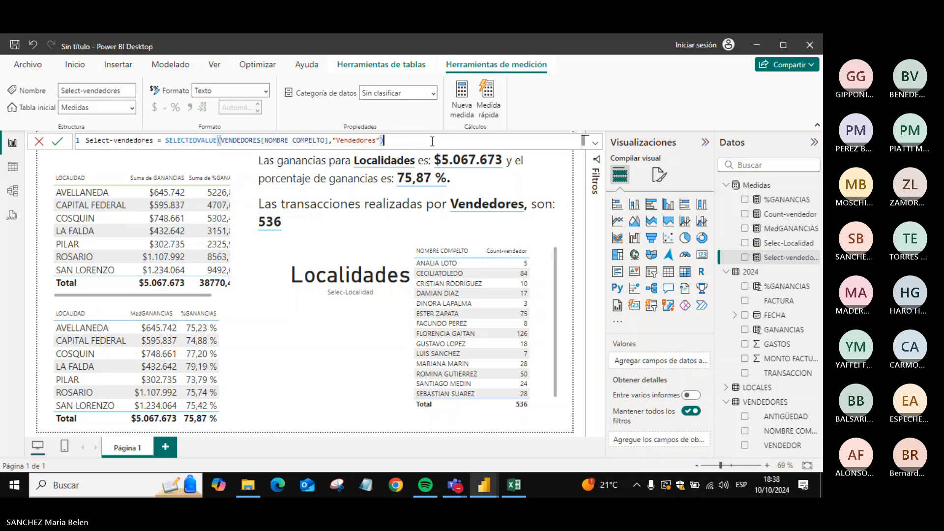
drag(390, 142, 1, 148)
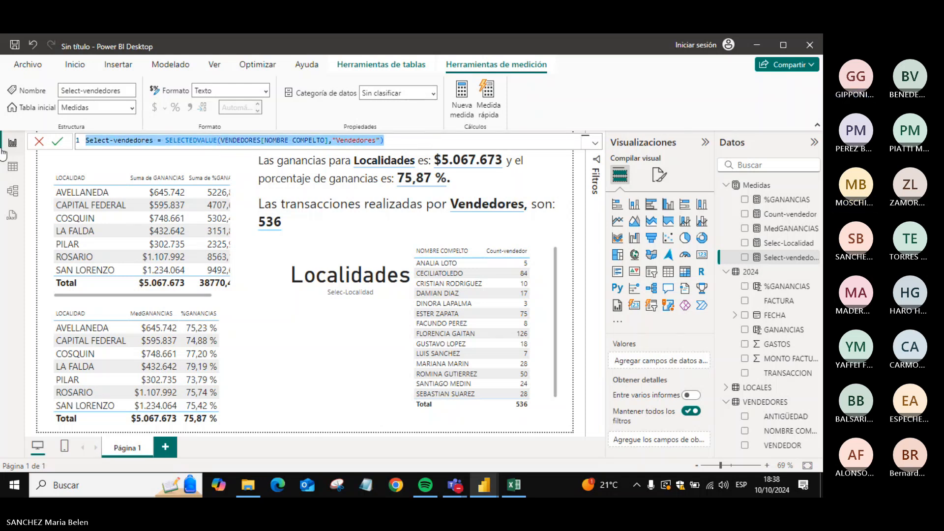
key(ctrl+c)
key(alt+Tab)
key(ctrl+v)
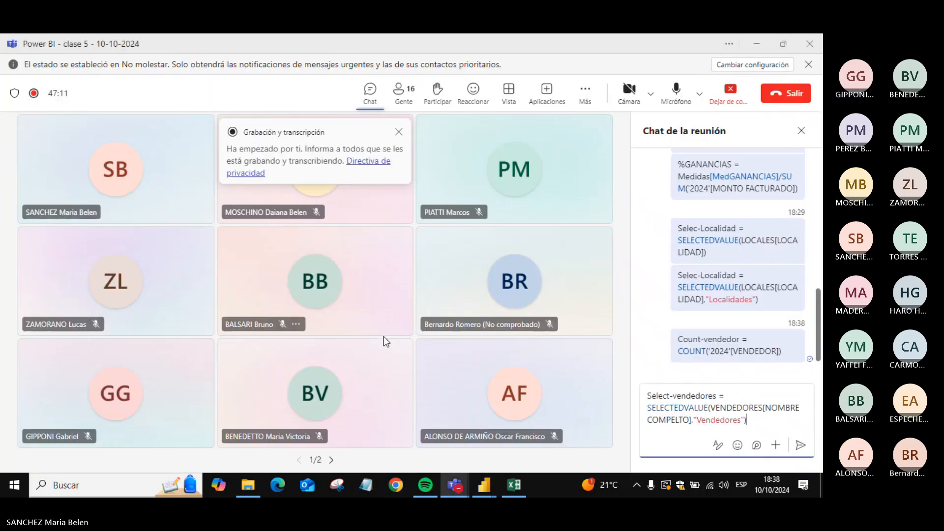
key(Return)
key(alt+Tab)
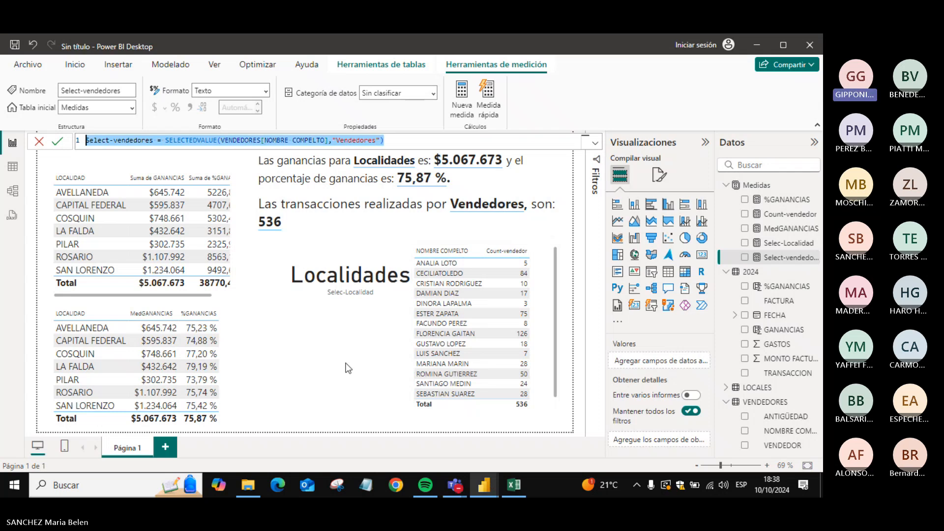
- Shrink the Selec-Localidad card and move it up and left, just below the dynamic text box
click(348, 368)
click(338, 286)
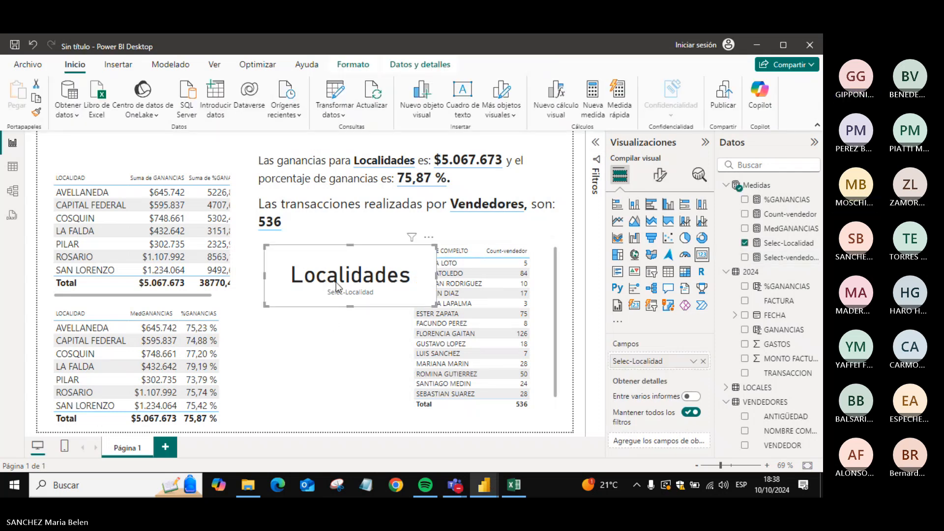
drag(336, 282, 322, 282)
drag(251, 305, 289, 277)
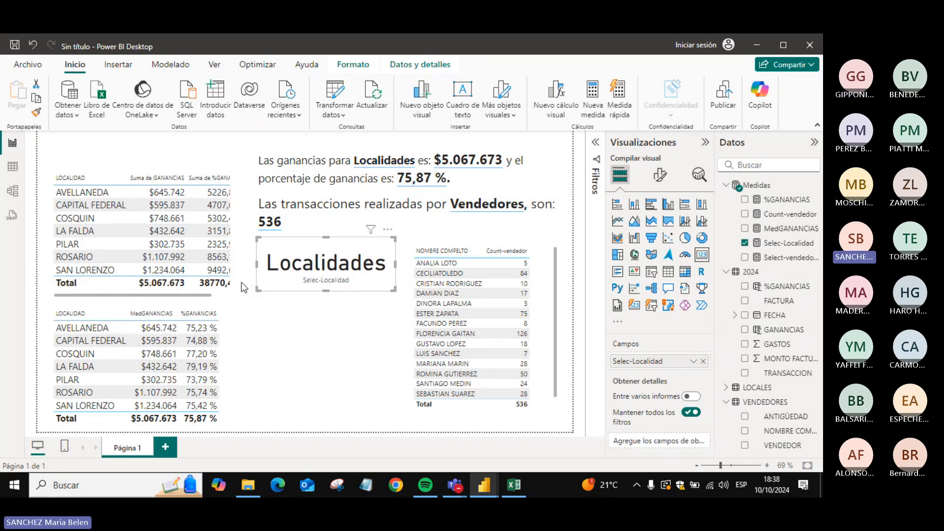
- Widen the upper LOCALIDAD table until all its columns fit, and shift it slightly left, away from the text box
click(231, 295)
drag(231, 296, 255, 297)
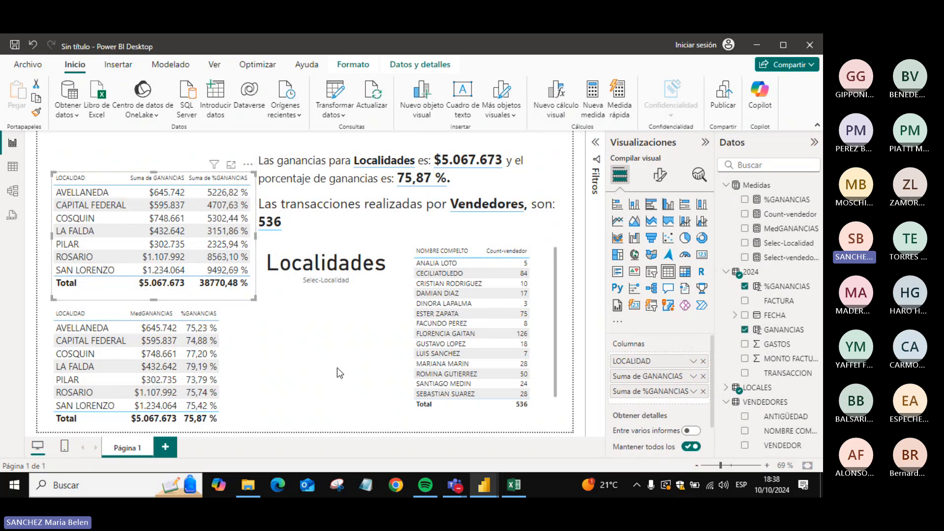
drag(237, 296, 220, 292)
click(245, 300)
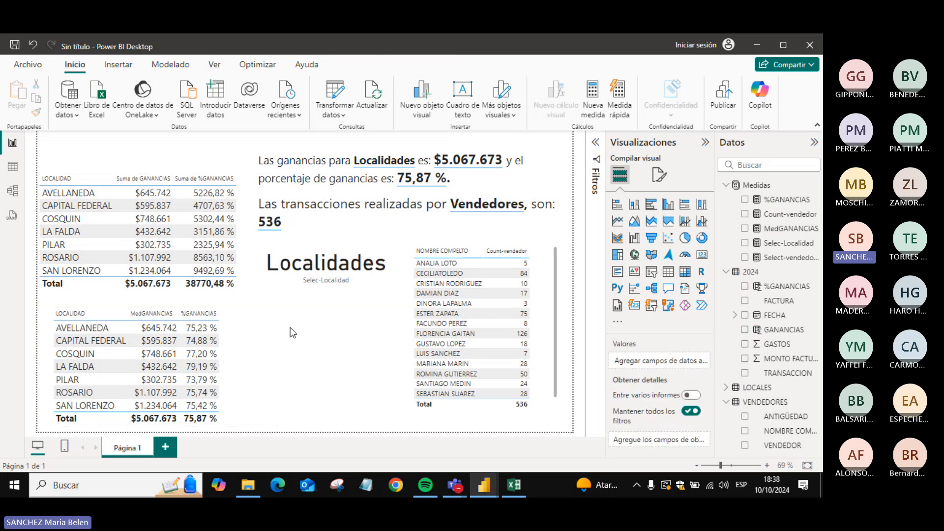
- Check the measure formulas posted in the Teams meeting chat, and return to the Power BI report
key(alt+Tab)
key(alt+Tab)
click(315, 283)
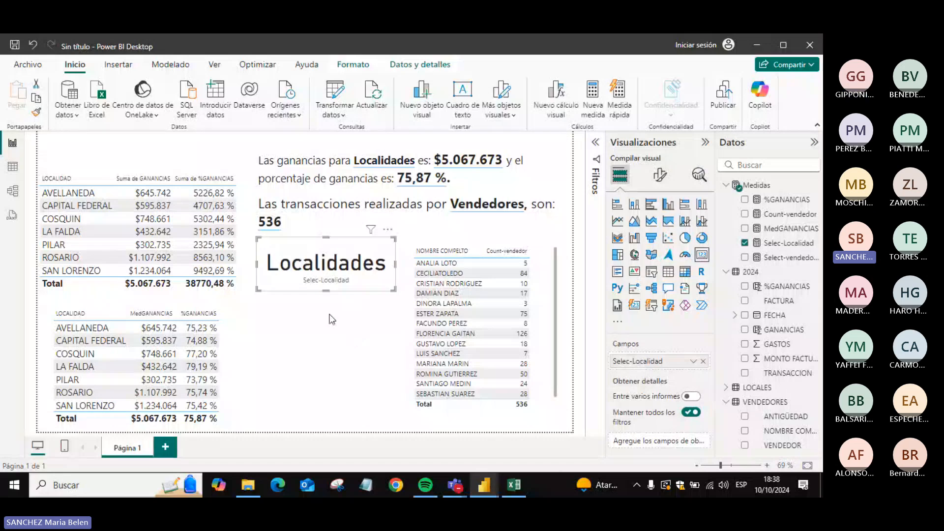
click(347, 342)
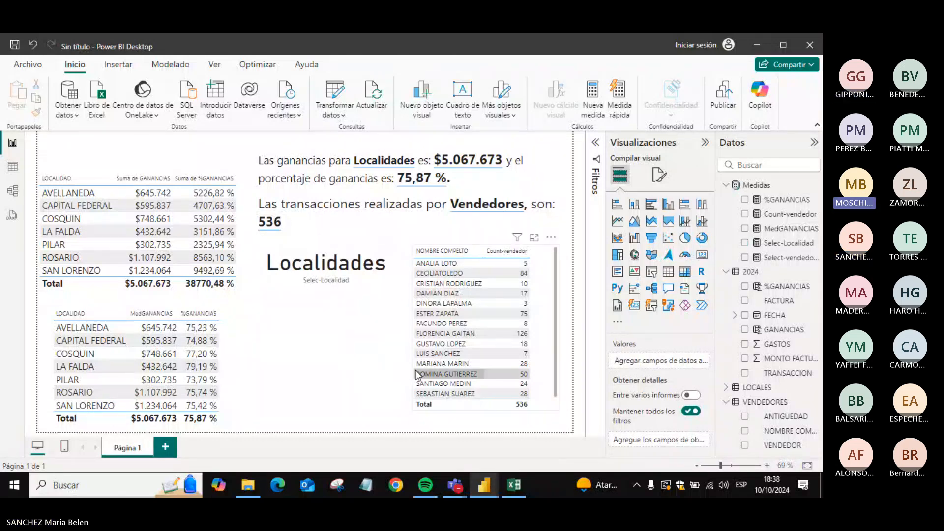
key(alt+Tab)
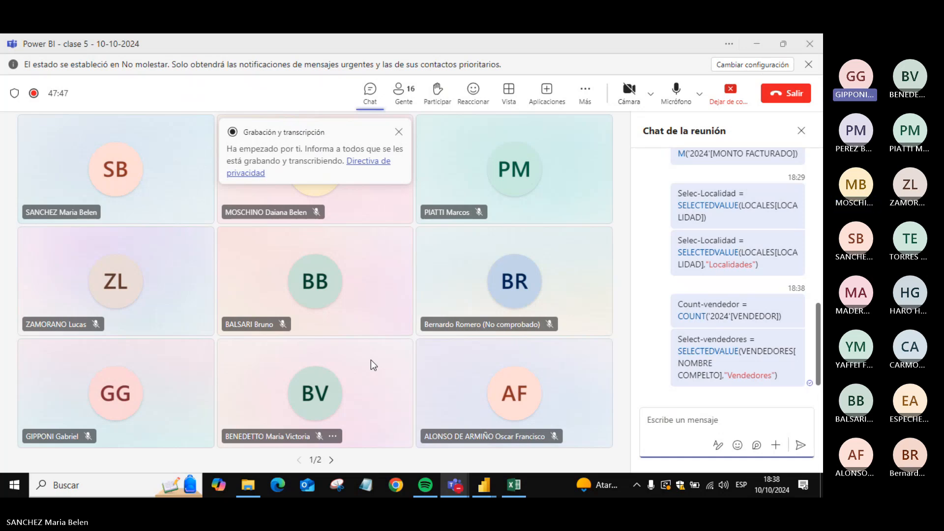
key(alt+Tab)
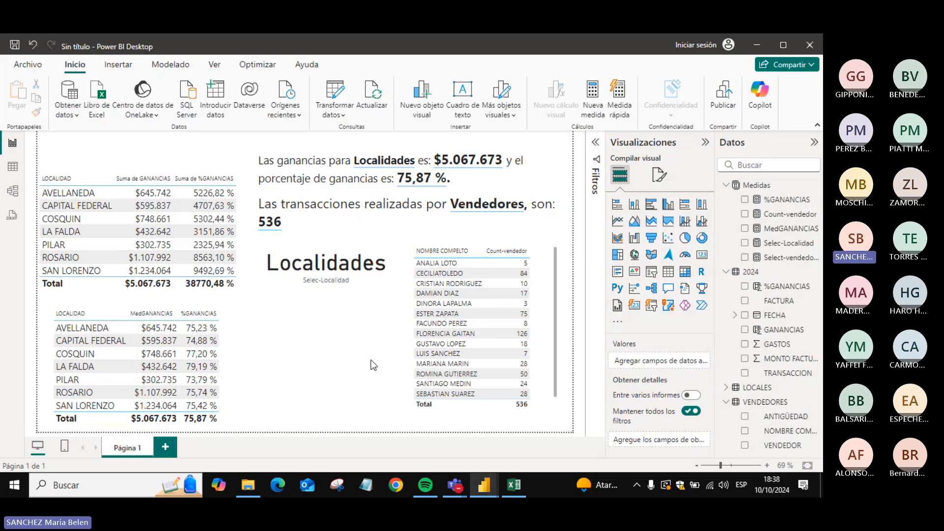
key(alt+Tab)
key(alt+Tab)
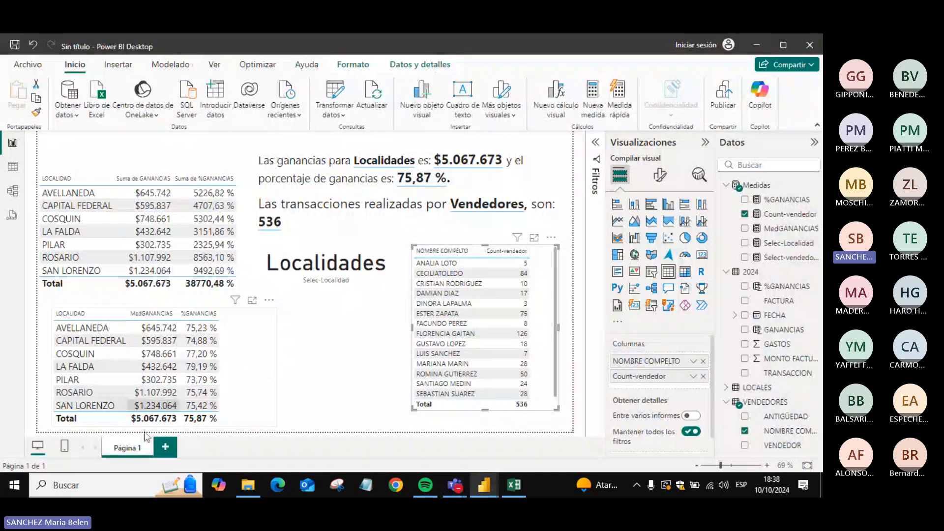
- Add a second blank page to the report
click(165, 447)
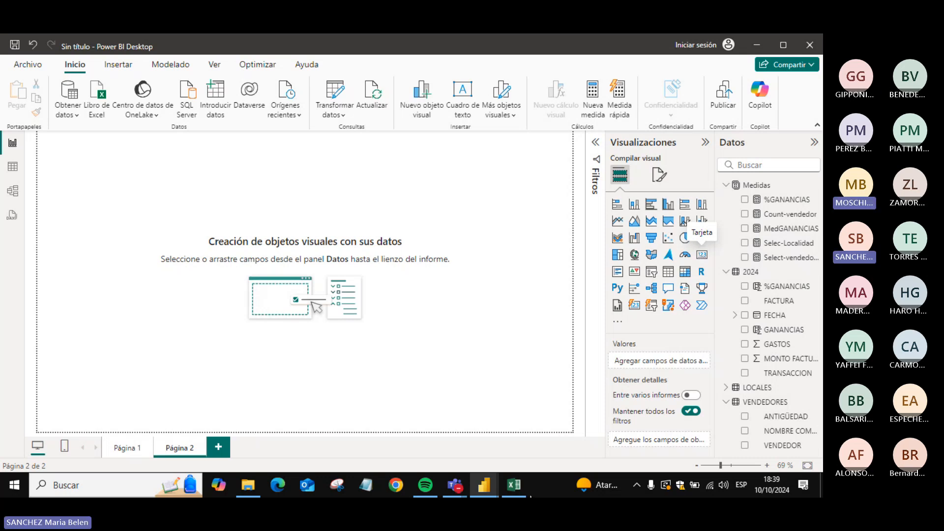
- Open the SUMX-CALCULATE PowerPoint file from the Power BI Clase5 folder and present its CALCULATE syntax slide
click(248, 487)
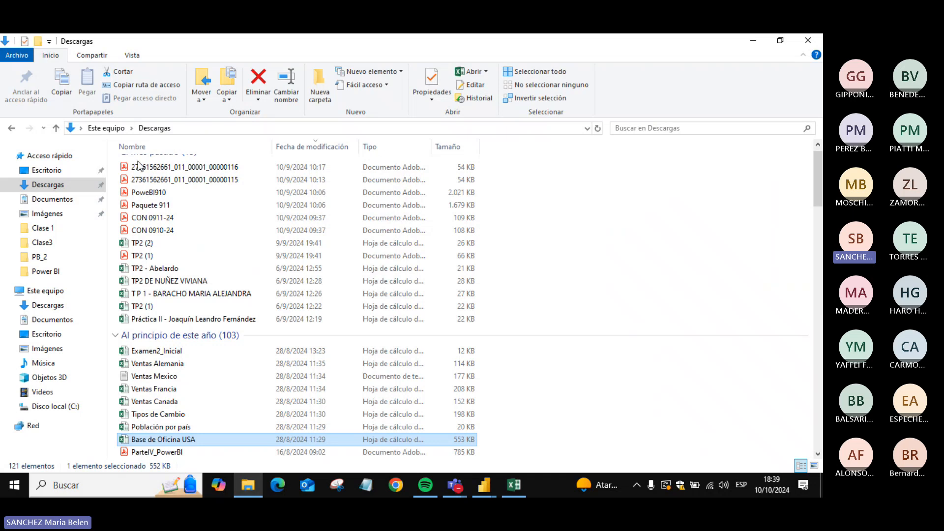
click(58, 272)
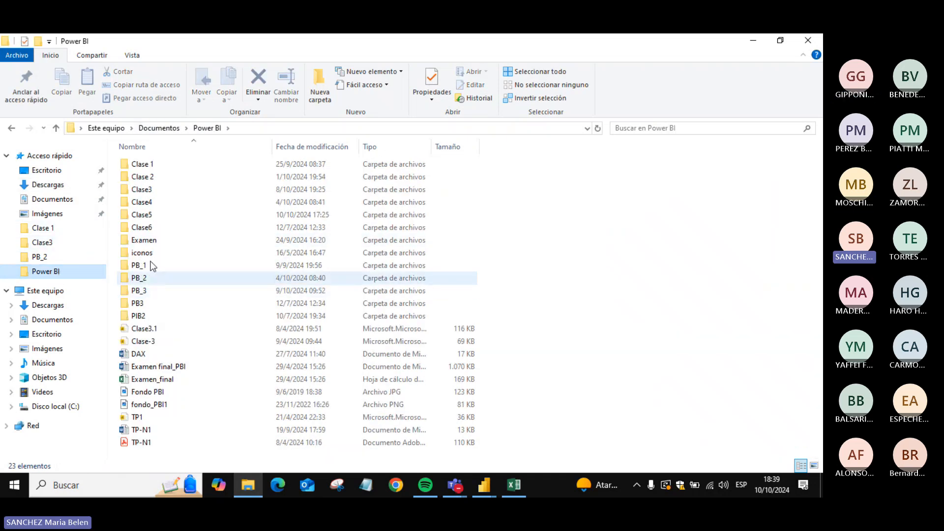
double_click(145, 214)
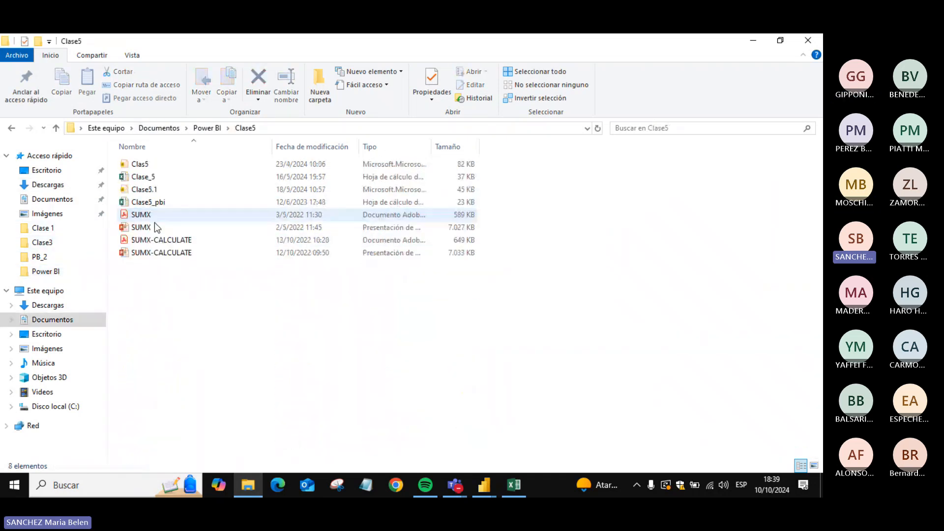
double_click(147, 252)
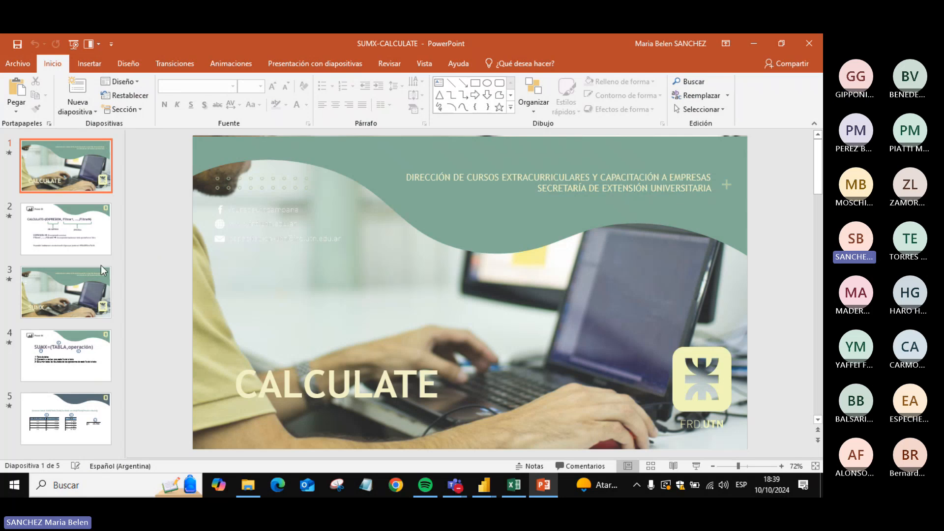
click(74, 45)
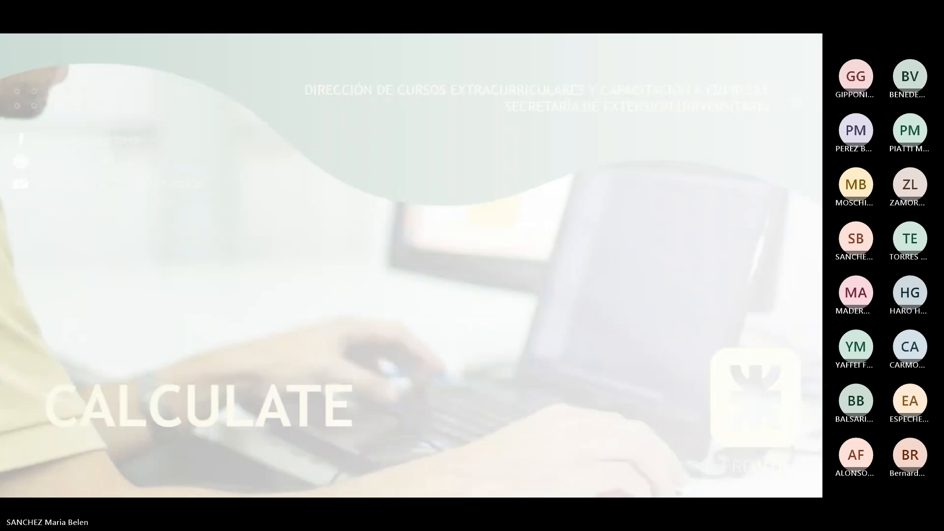
key(Right)
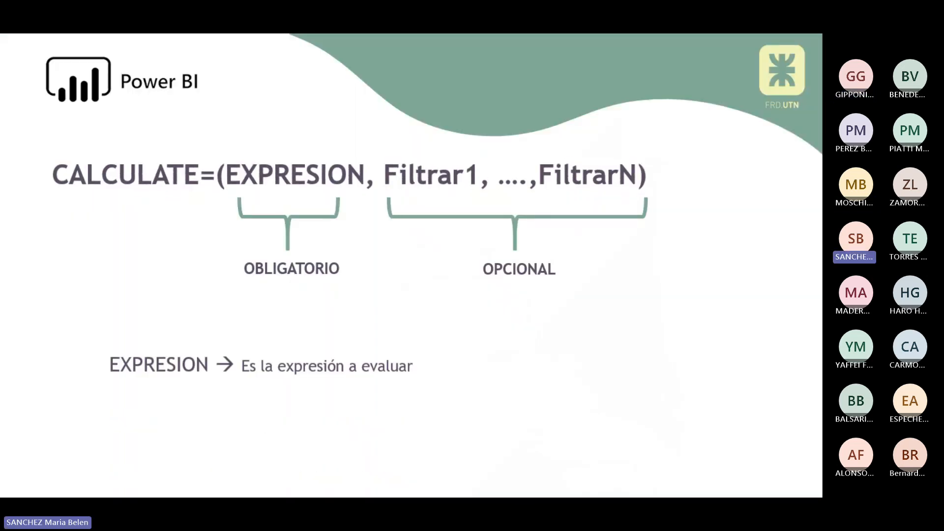
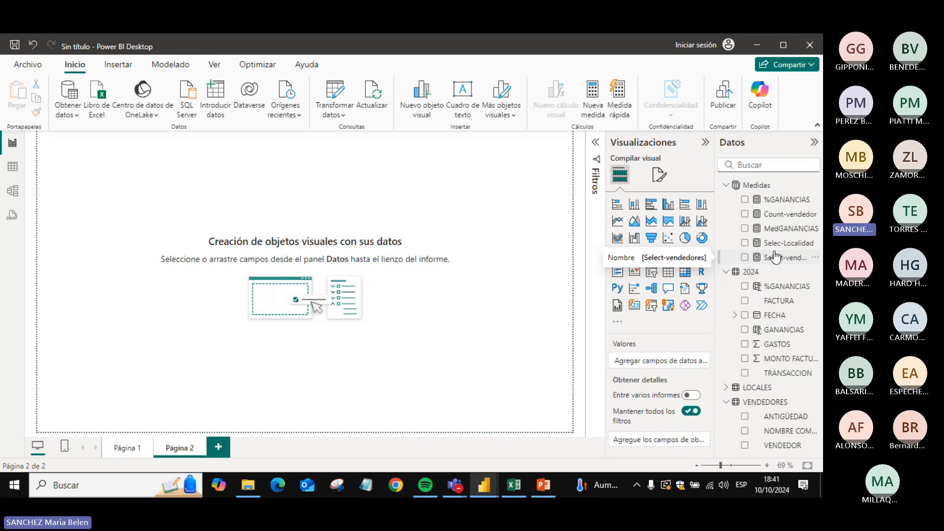
- Insert a table on the blank Página 2 showing LOCALIDAD from LOCALES and the MedGANANCIAS measure
click(667, 274)
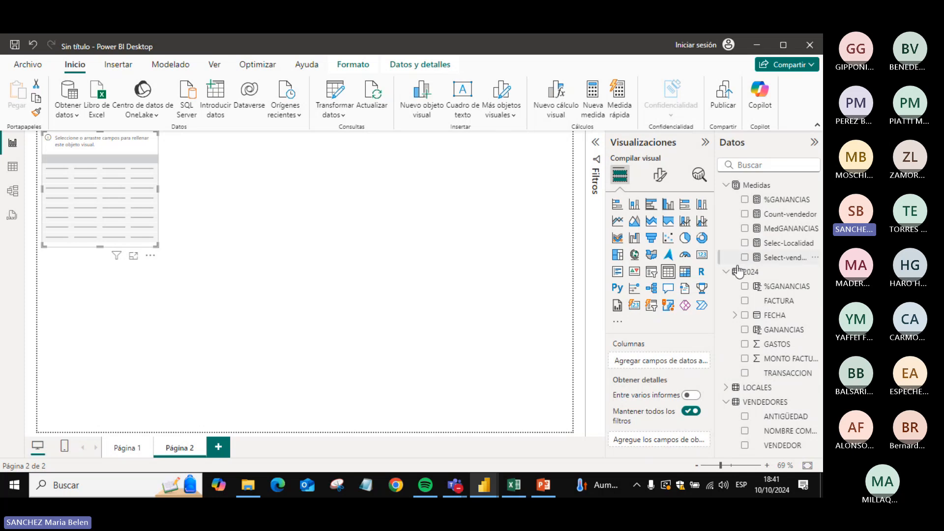
click(727, 402)
click(726, 387)
click(744, 431)
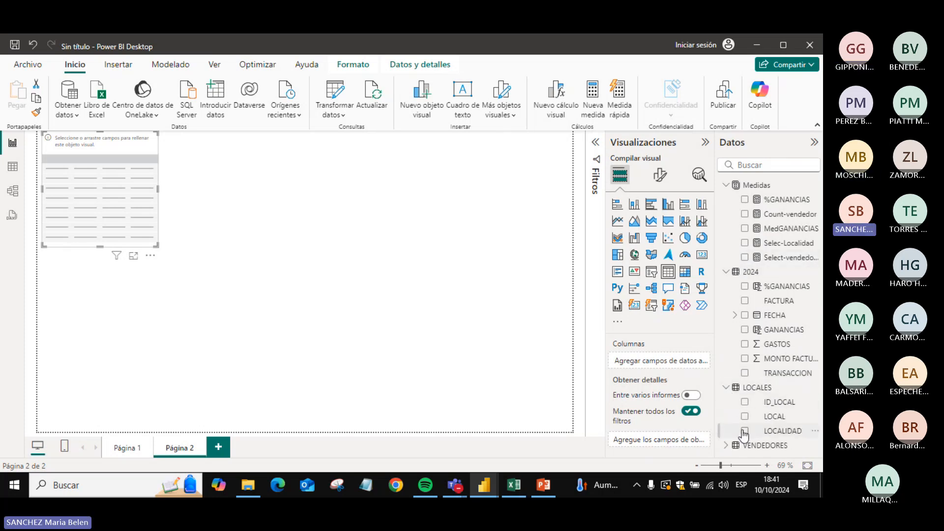
click(744, 228)
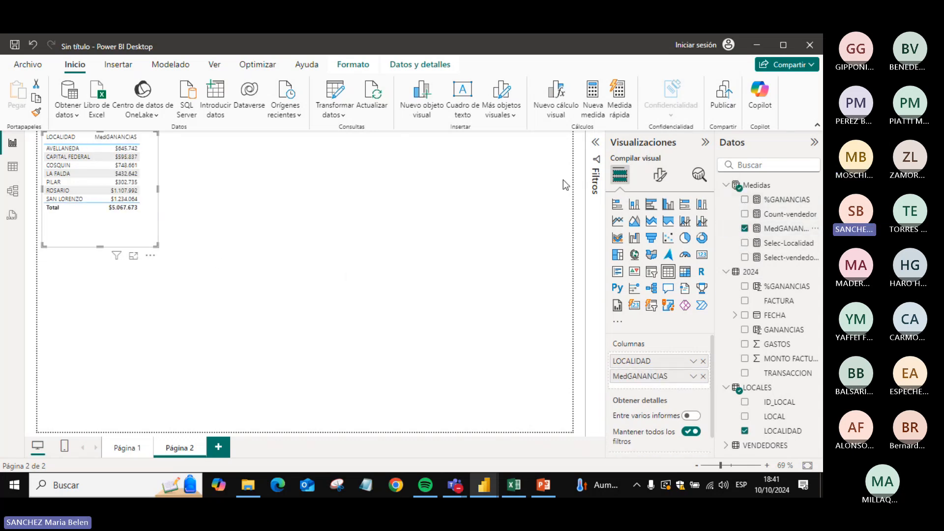
- Set the font size of the LOCALIDAD table's values to 16
click(660, 179)
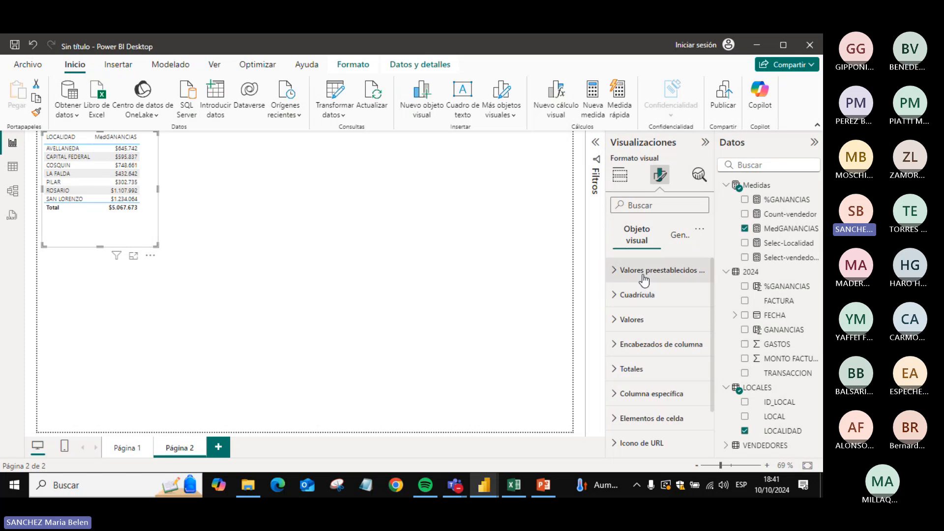
click(639, 319)
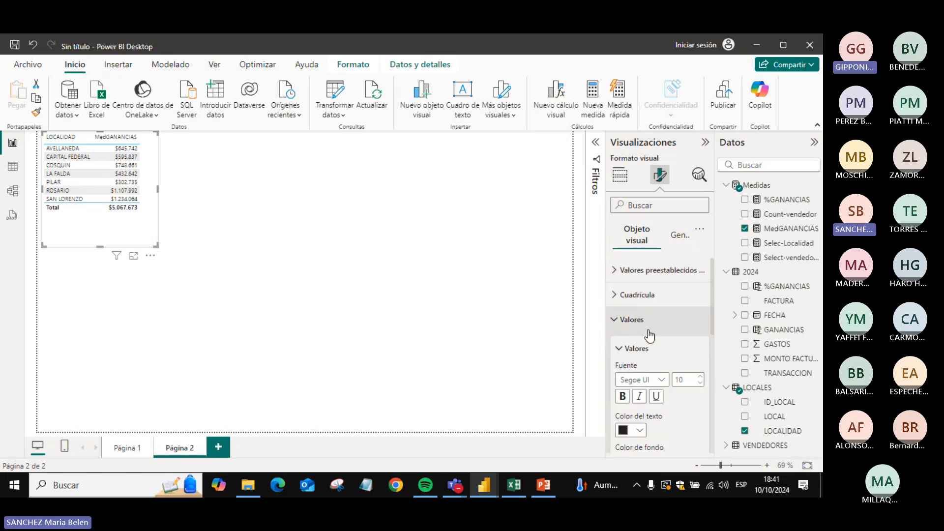
click(699, 380)
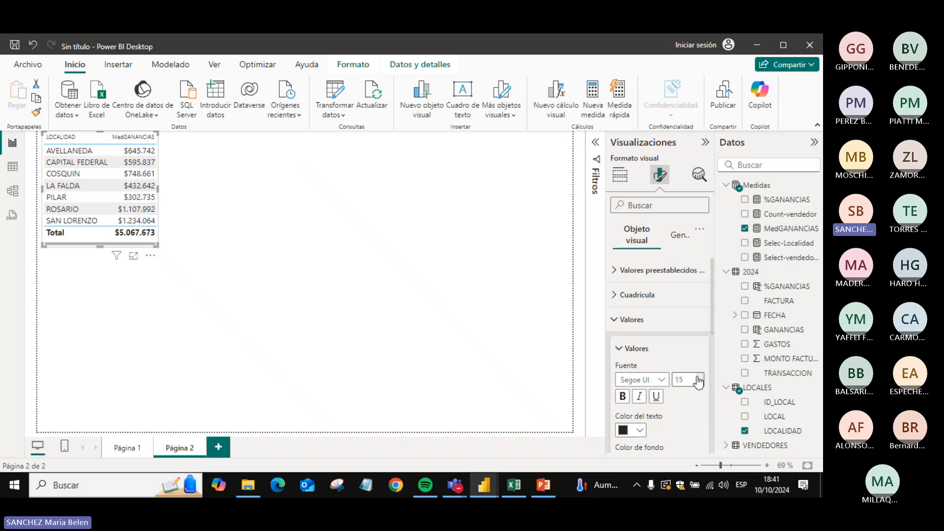
click(699, 380)
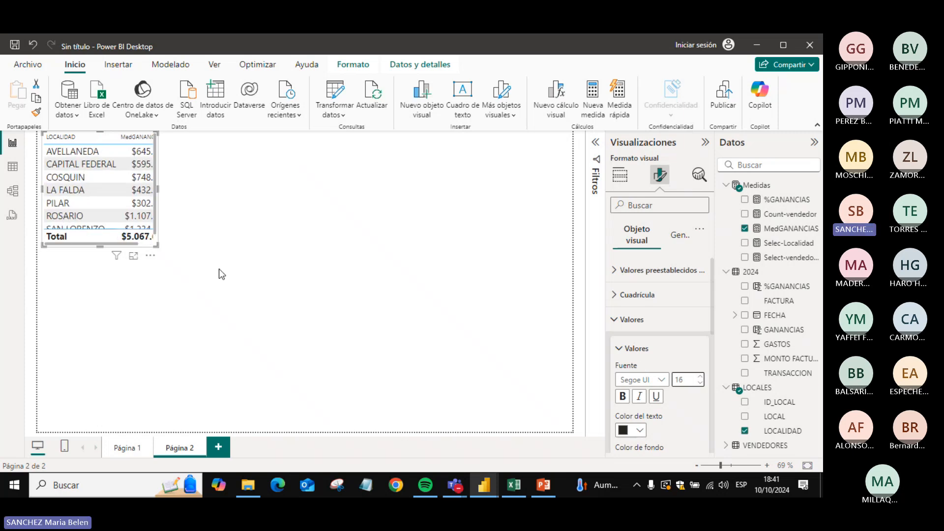
- Enlarge the LOCALIDAD table, move it slightly right and down on the page, and deselect it
drag(157, 244, 368, 294)
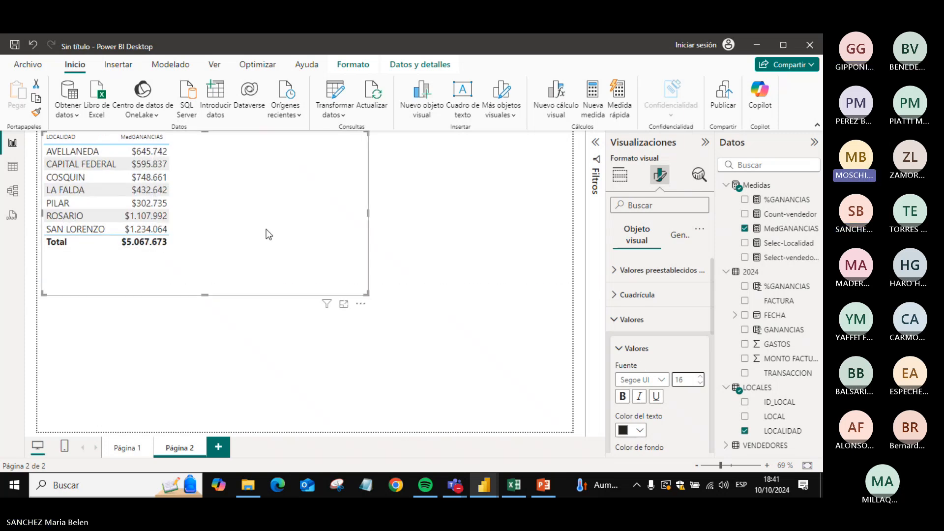
drag(266, 229, 296, 236)
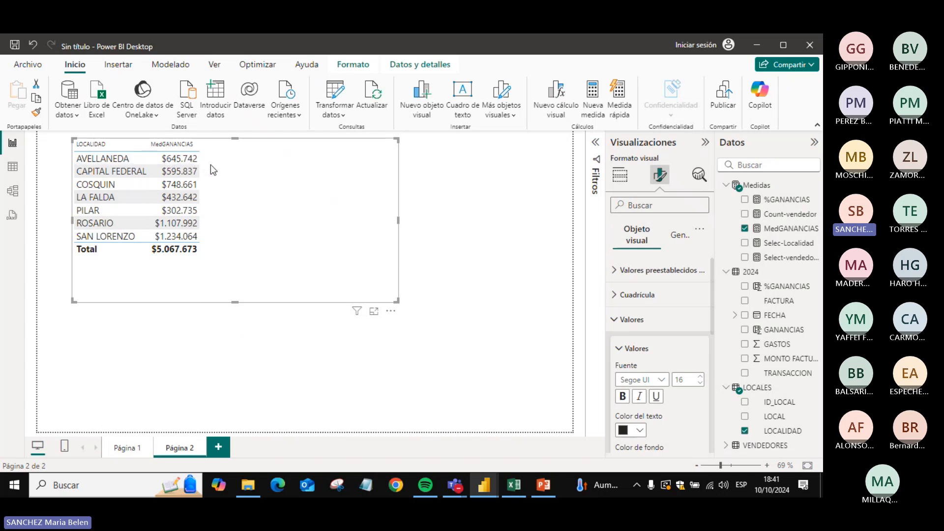
click(469, 246)
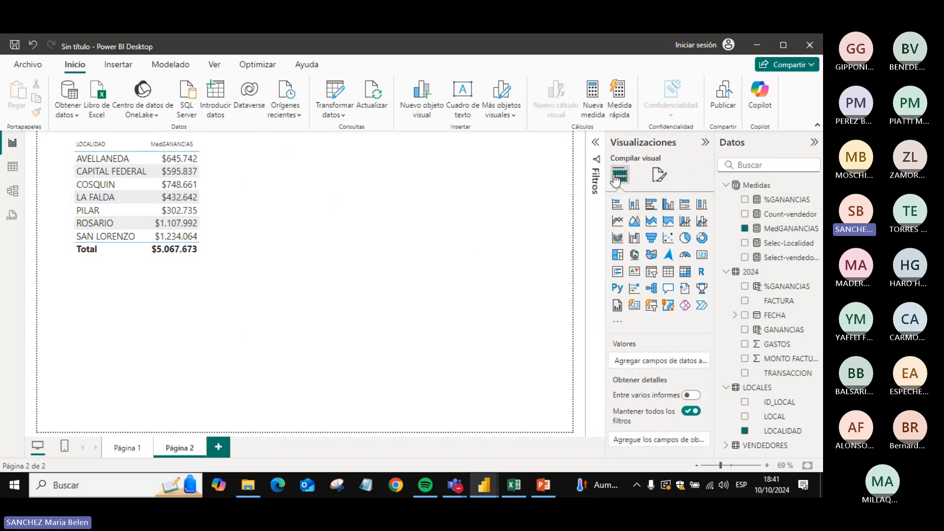
- Insert a slicer below the LOCALIDAD table with the TRANSACCION field from the 2024 table
click(652, 273)
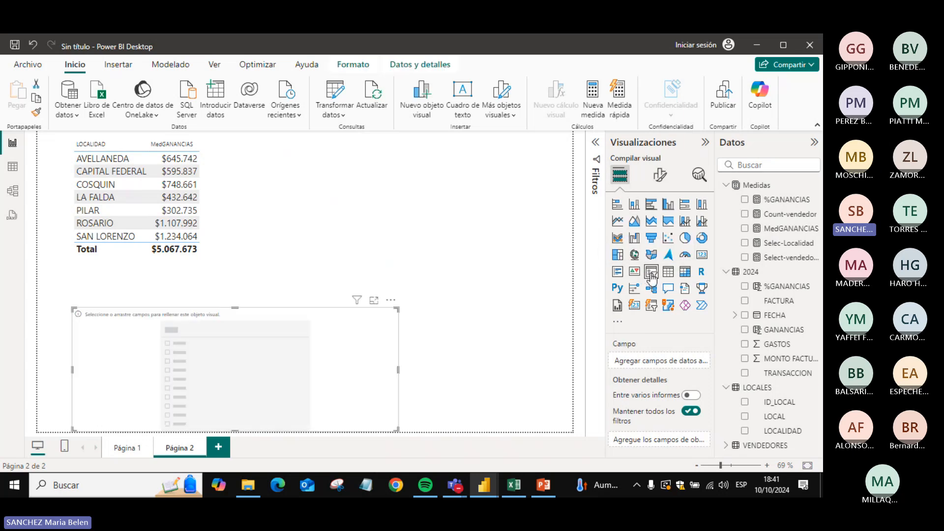
click(745, 373)
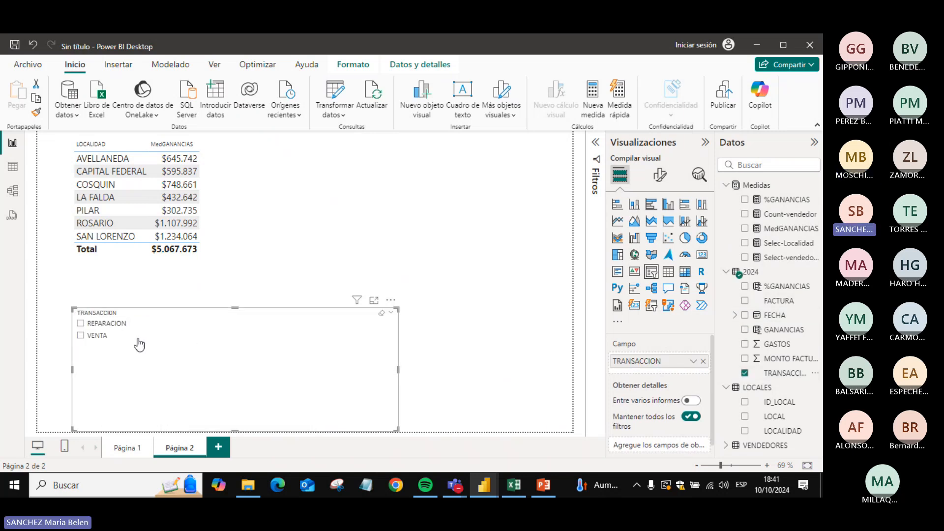
- Test the TRANSACCION slicer by filtering on REPARACION and on VENTA, and clear its selection
click(80, 324)
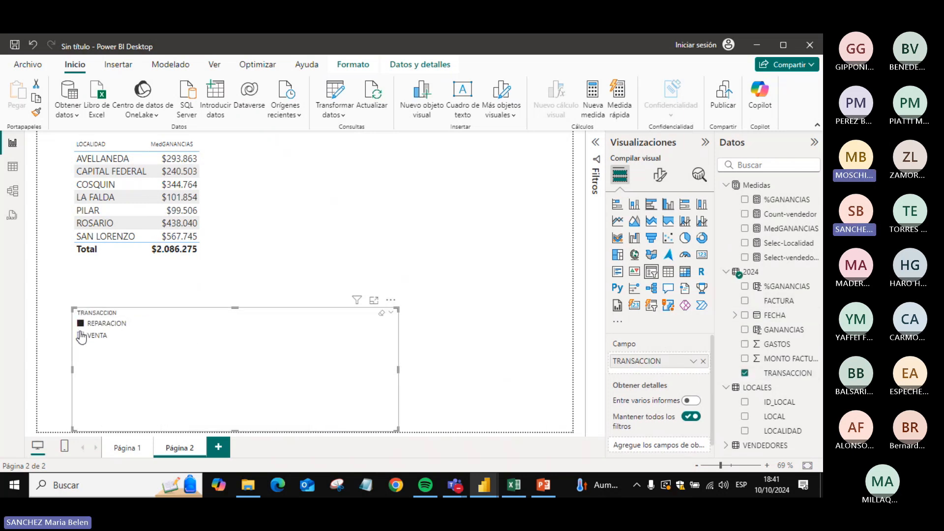
click(81, 334)
click(81, 325)
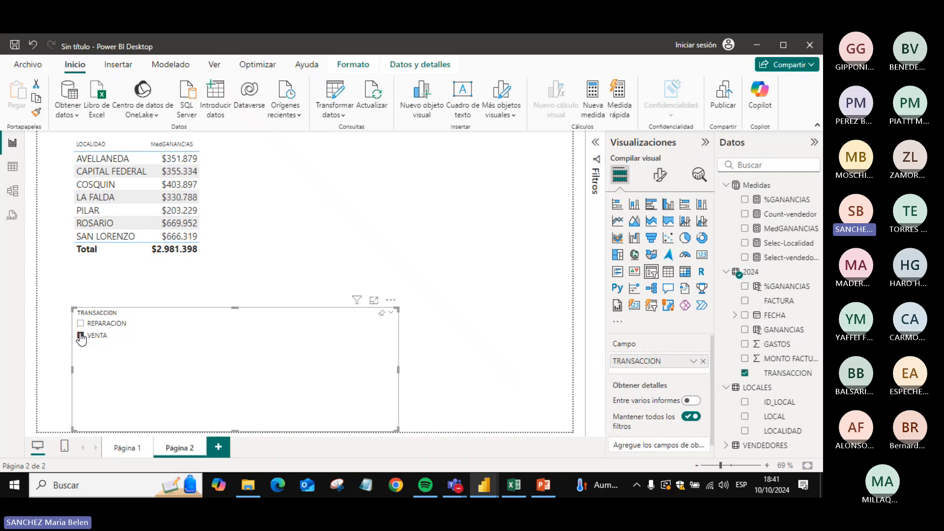
click(382, 313)
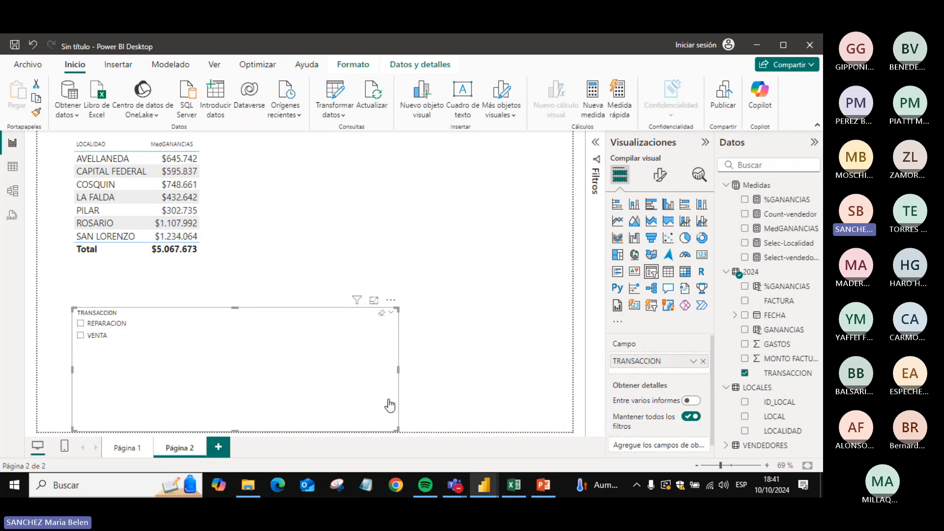
- Shrink the TRANSACCION slicer, place it directly below the table's Total row, and reduce the LOCALIDAD table's height to end above it
drag(385, 428, 159, 350)
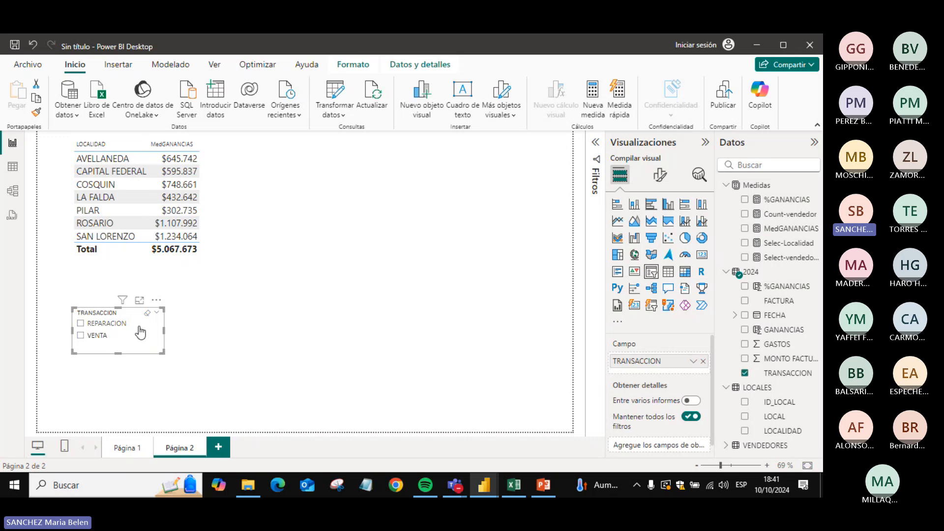
drag(140, 315, 131, 276)
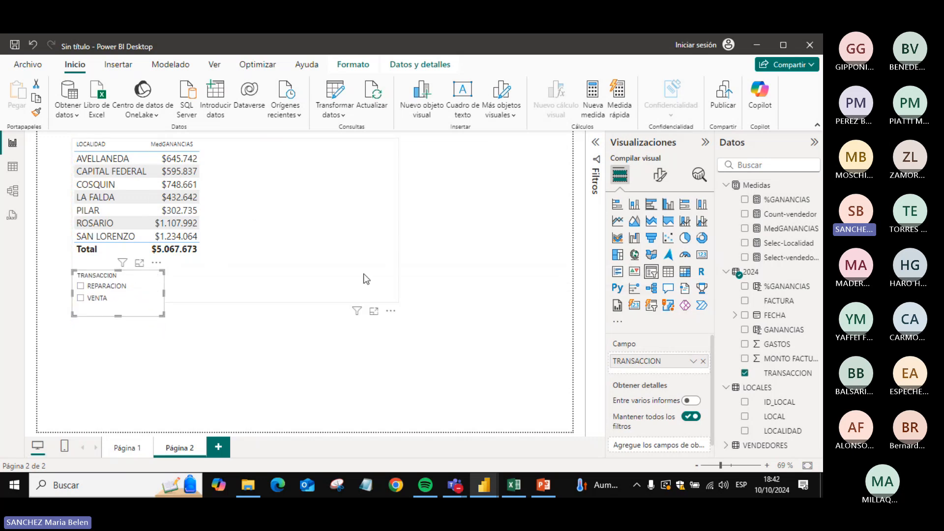
click(299, 261)
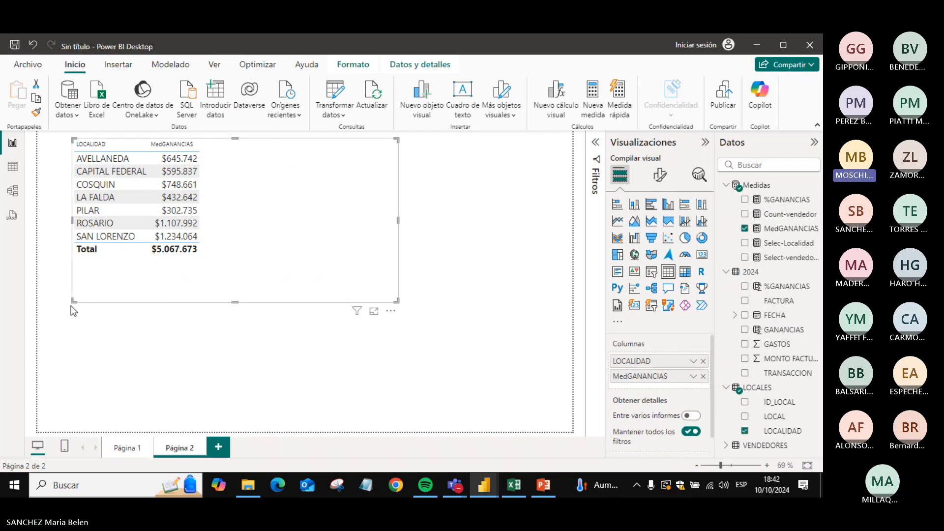
drag(71, 305, 69, 264)
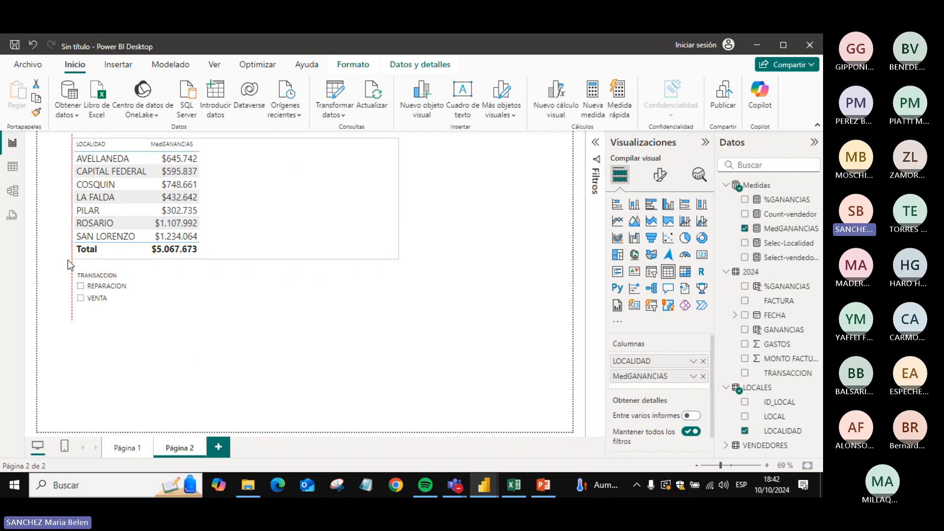
click(92, 261)
- Create a new measure in the Medidas table and name it Ganancias_ventas
click(757, 185)
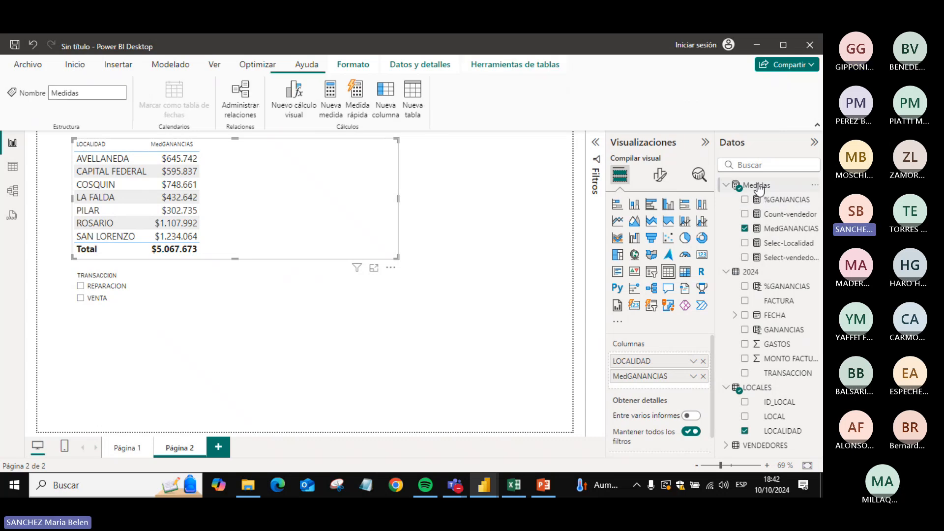
right_click(757, 186)
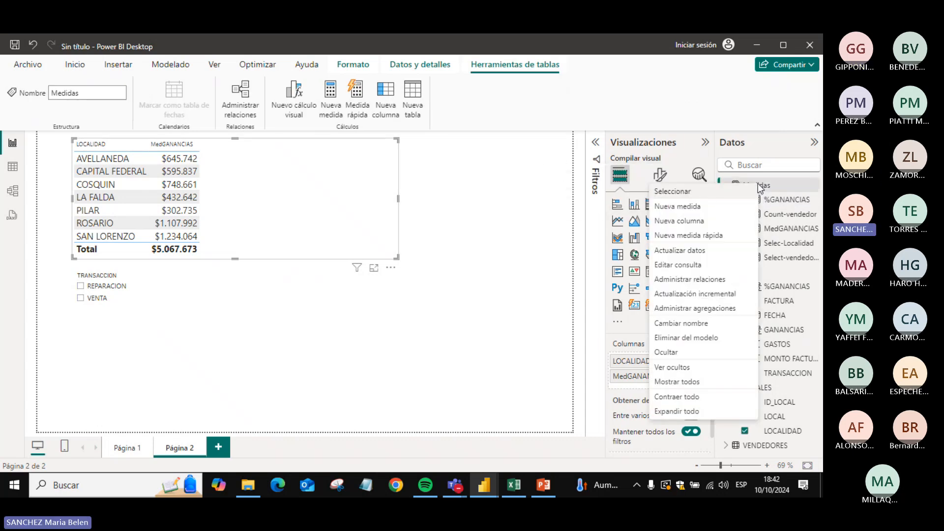
click(709, 208)
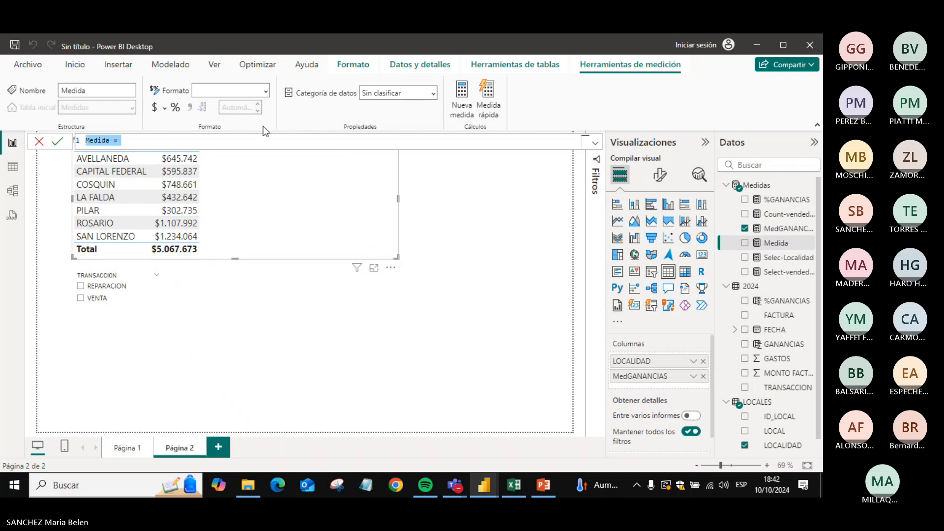
click(94, 141)
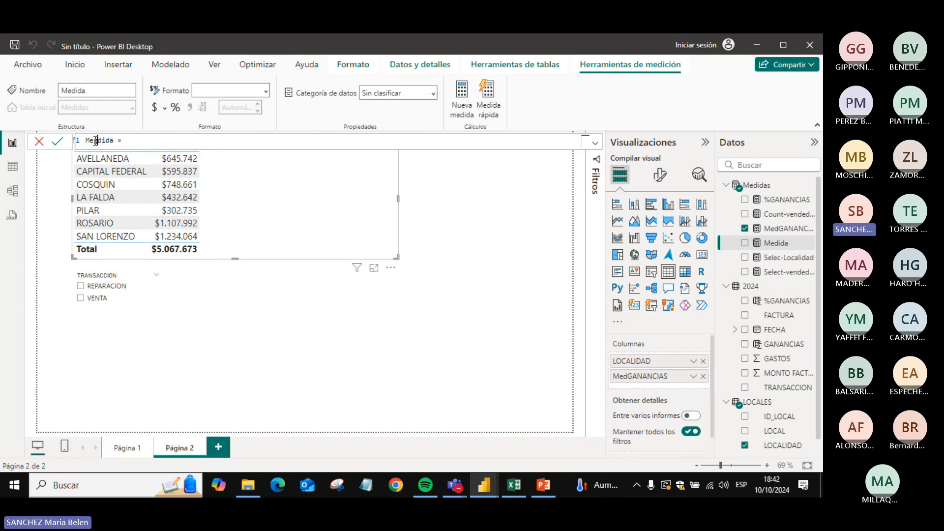
key(BackSpace)
key(BackSpace)
key(Delete)
key(Delete)
key(Delete)
key(Delete)
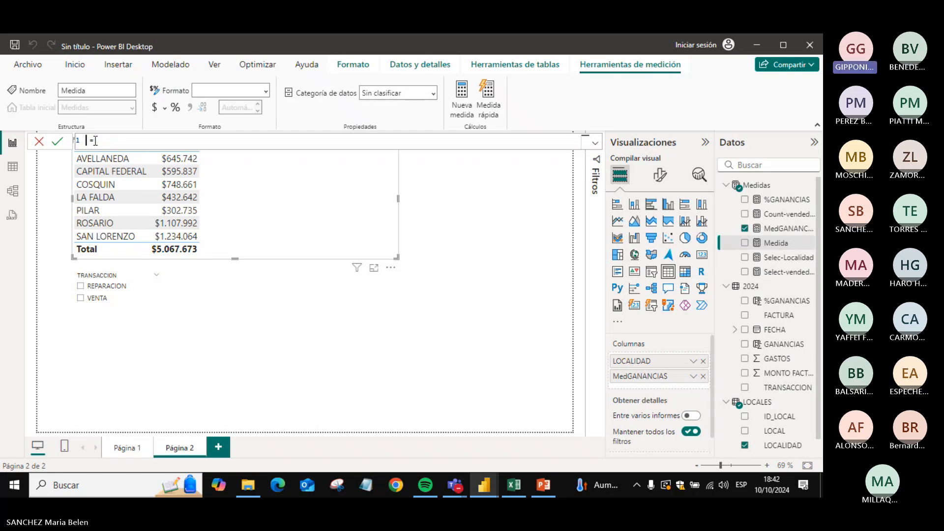
key(Caps_Lock)
text(G)
key(Caps_Lock)
text(anancias_vent)
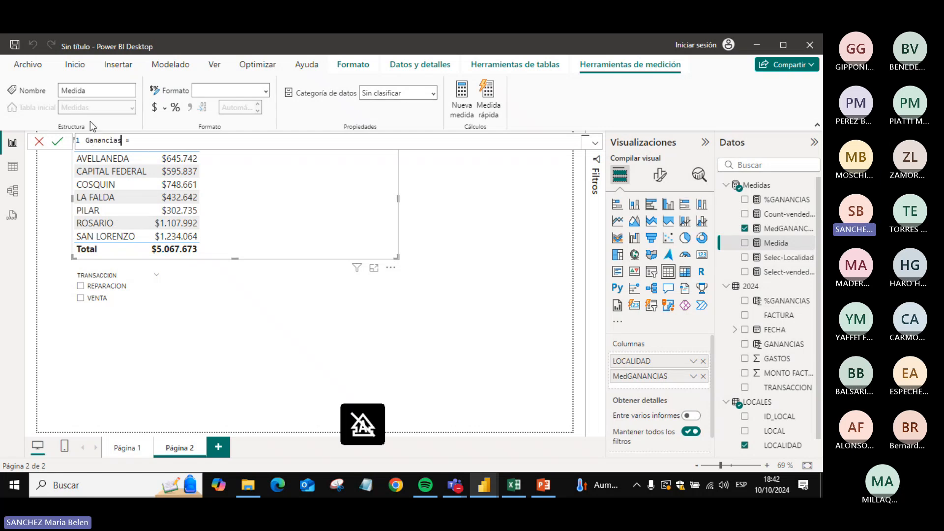
text(as)
- Begin the Ganancias_ventas formula with the CALCULATE function
click(194, 141)
text(calc)
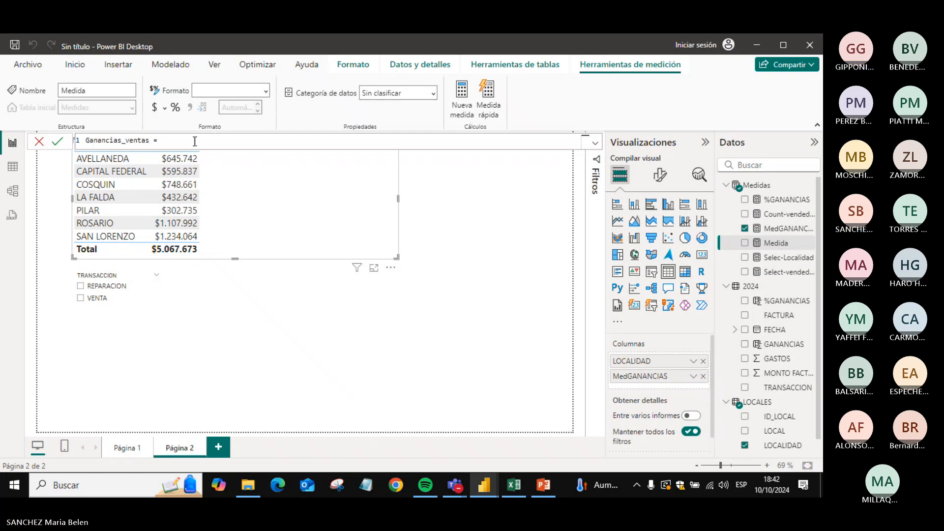
key(Tab)
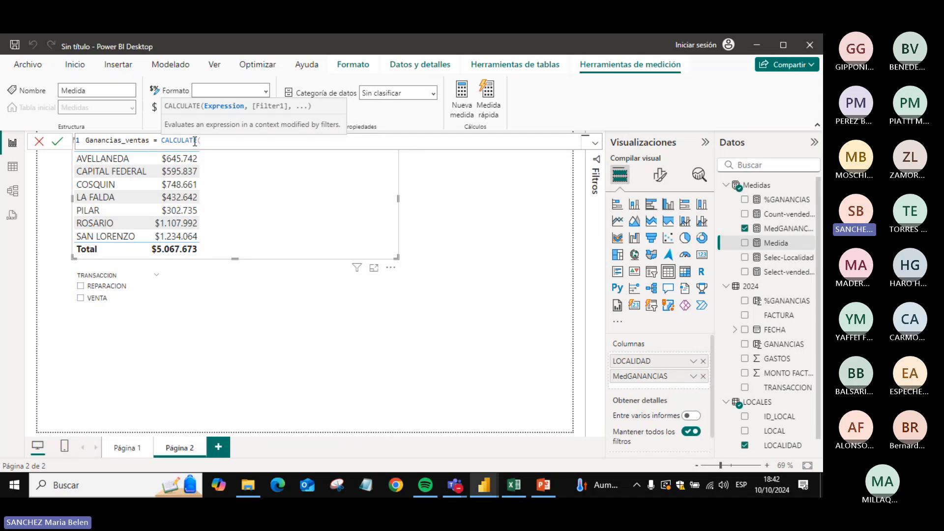
text(SUM)
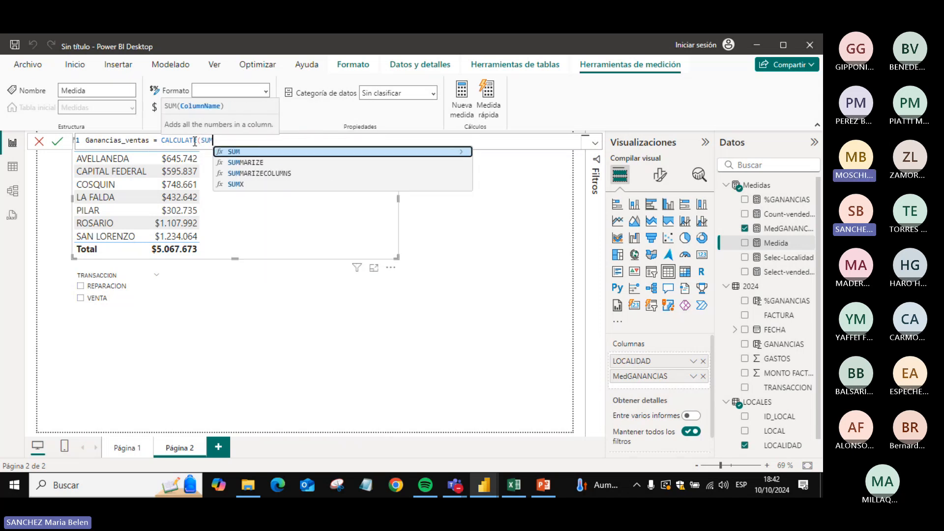
key(BackSpace)
key(BackSpace)
key(BackSpace)
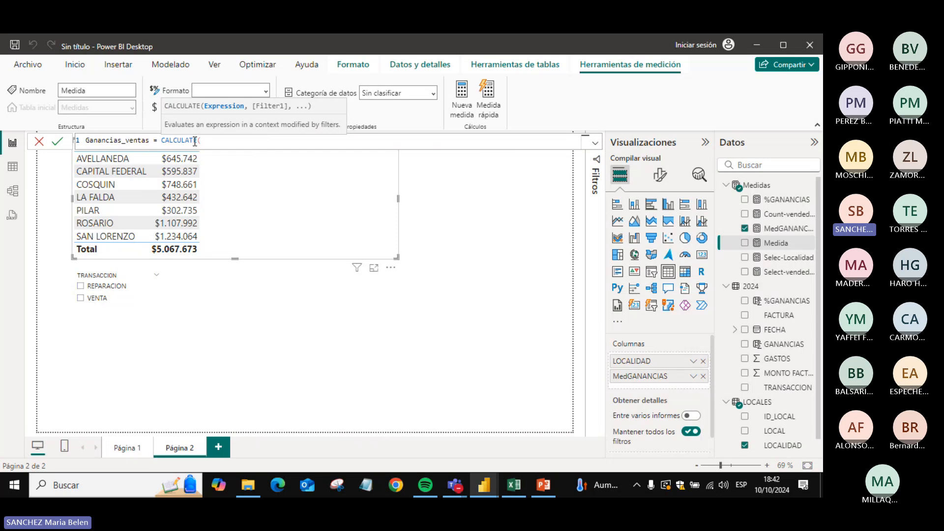
- Use the MedGANANCIAS measure as the expression of CALCULATE
text(med)
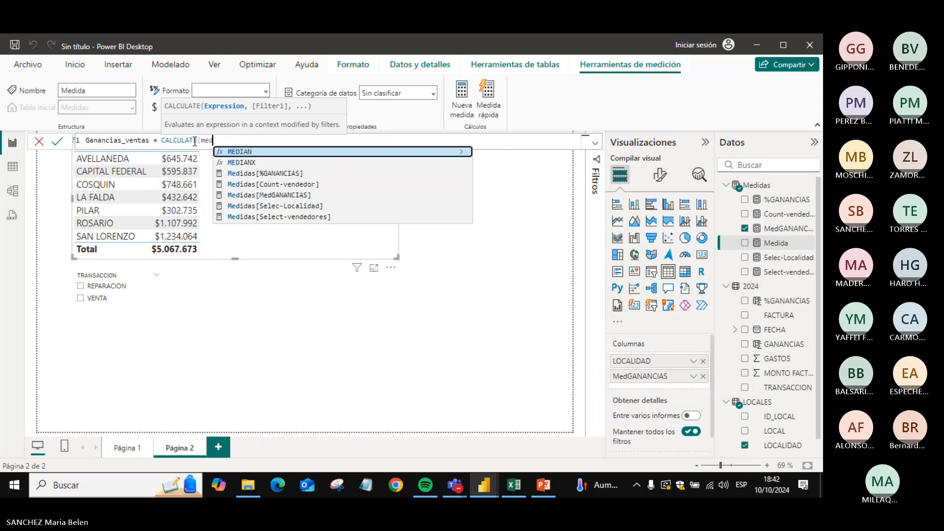
text(ga)
key(Tab)
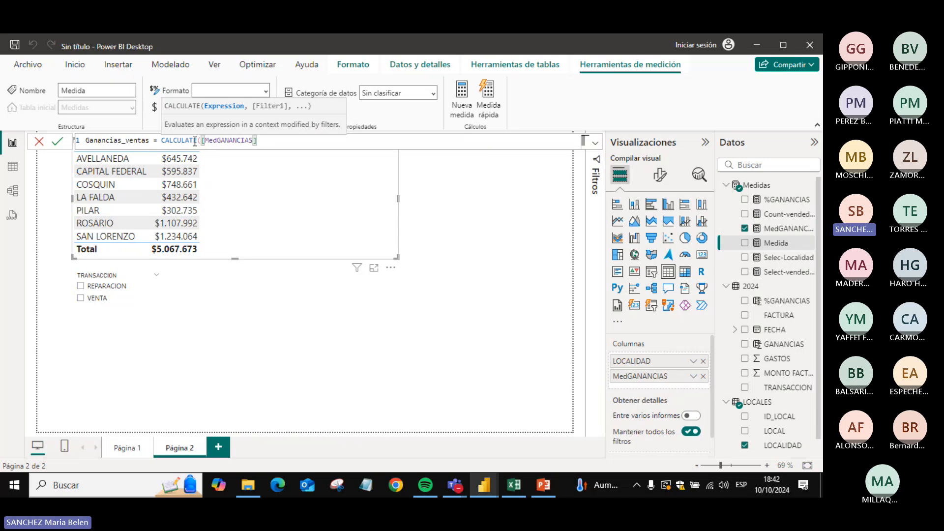
- Add the filter '2024'[TRANSACCION]="VENTA" to CALCULATE, close the formula and commit the measure
text(,)
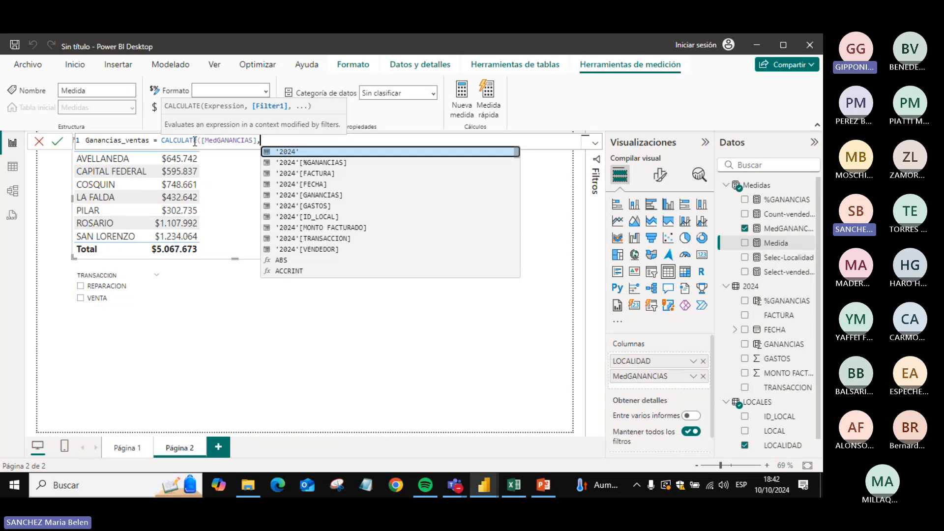
text('2024'[TRANSACCION])
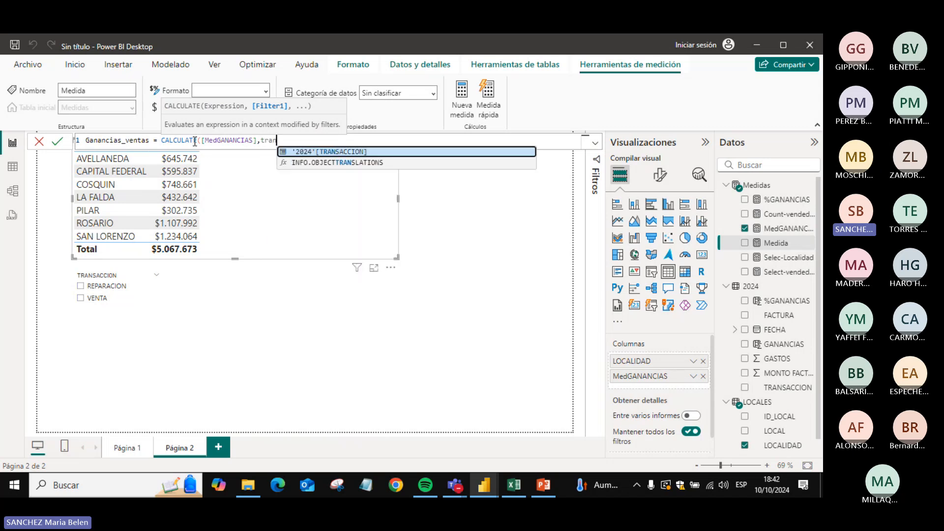
key(Tab)
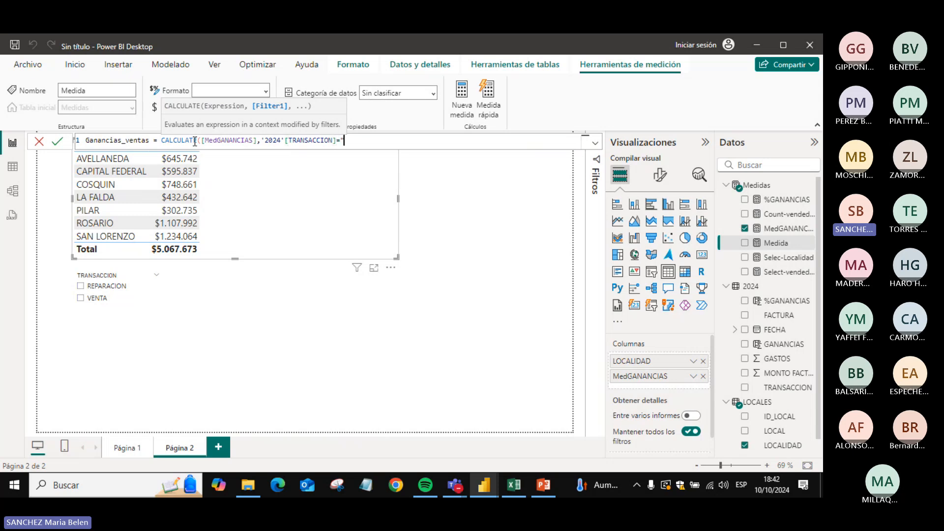
text(="R)
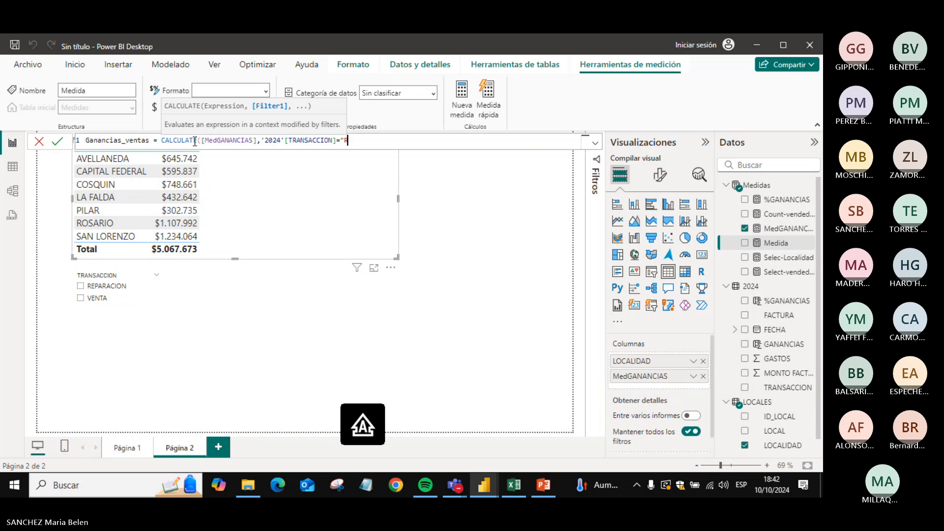
key(BackSpace)
text(ve)
text(ENTA)
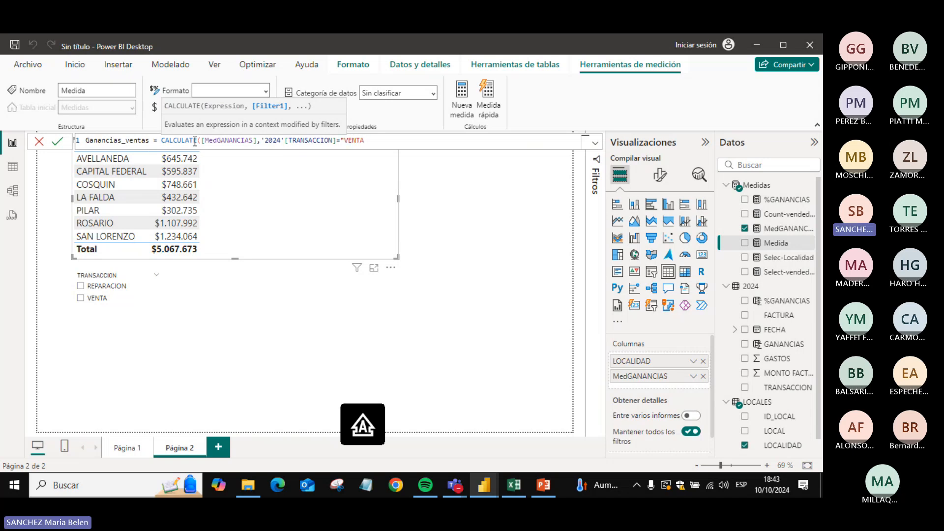
text("))
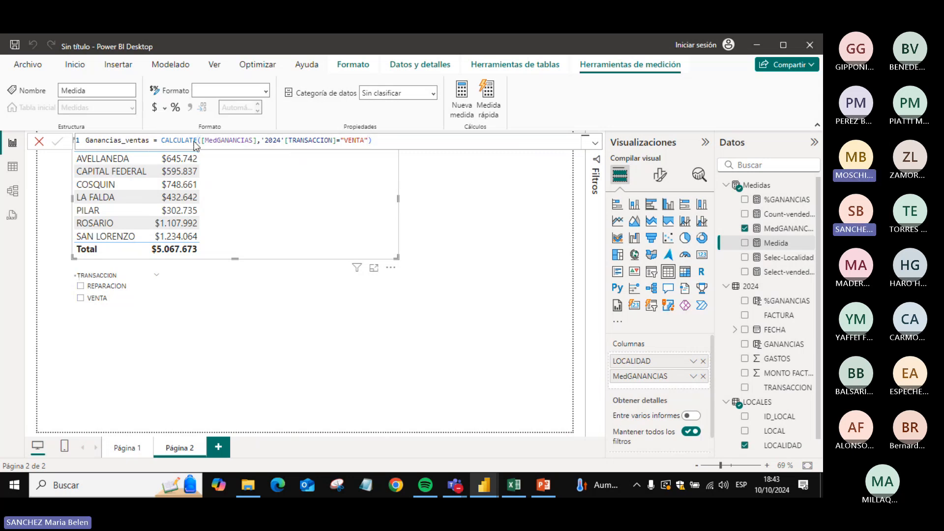
key(Return)
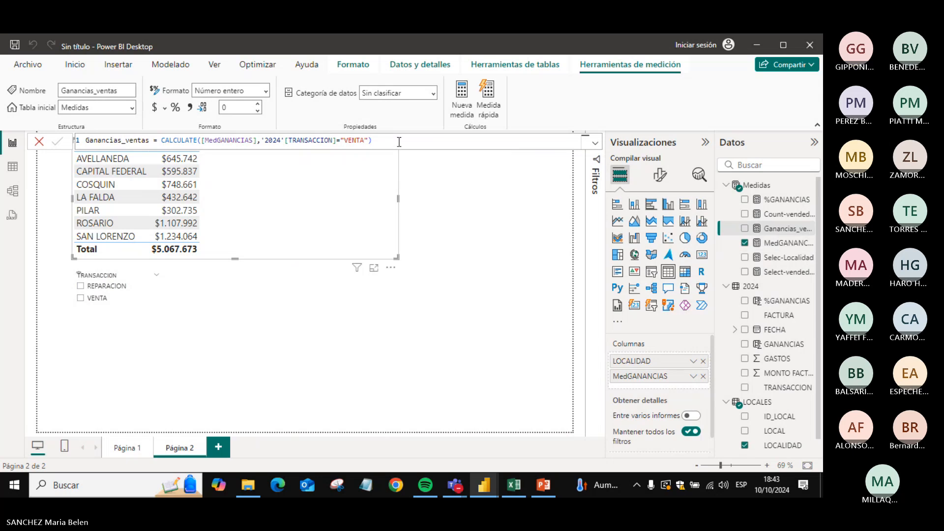
- Copy the whole Ganancias_ventas formula, send it in the Teams meeting chat, and return to Power BI Desktop
drag(403, 141, 58, 148)
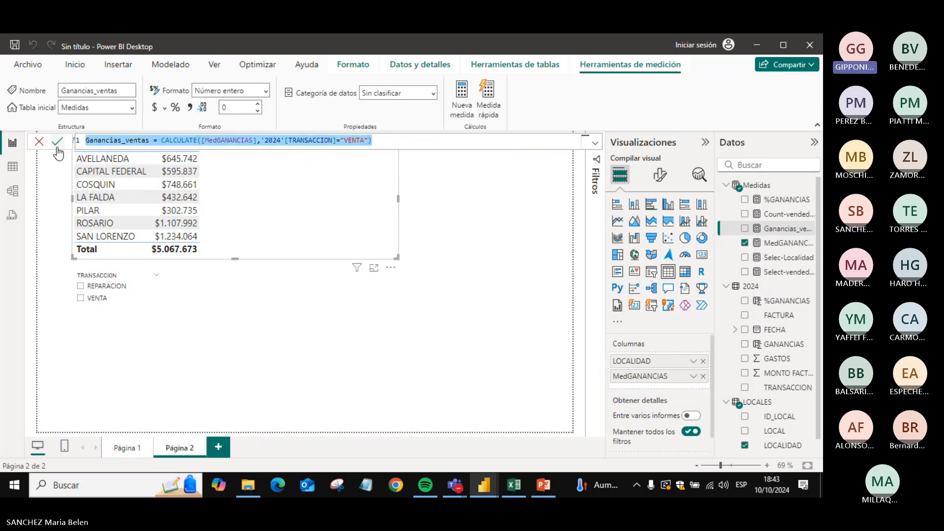
key(alt+Tab)
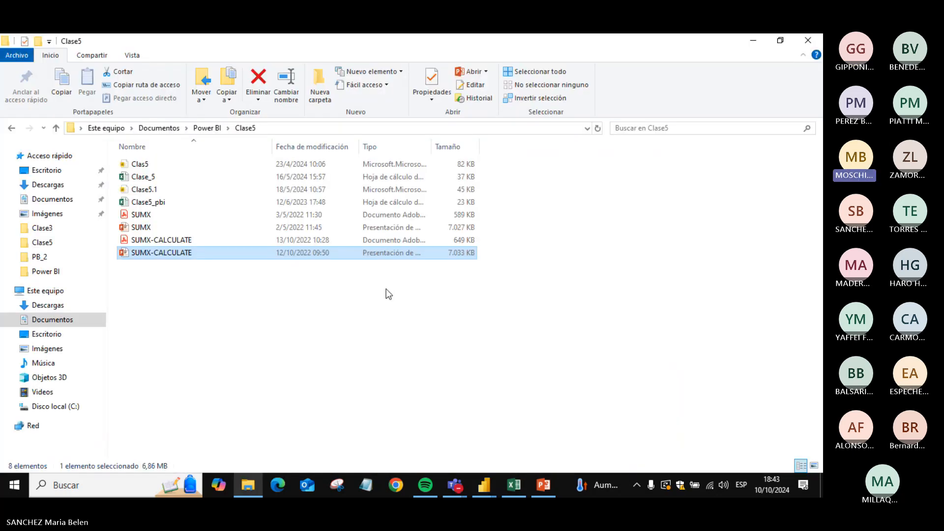
key(alt+Tab)
key(alt+Tab)
key(alt+Tab)
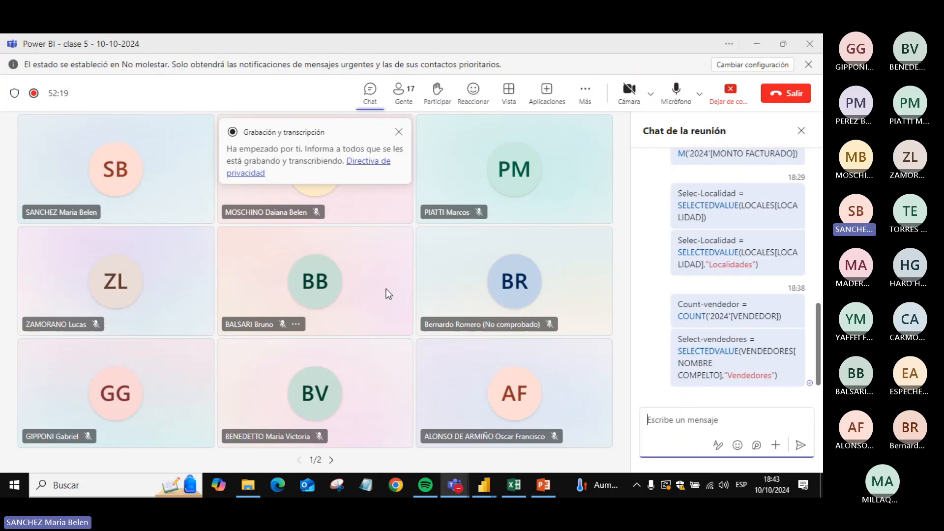
key(Return)
key(alt+Tab)
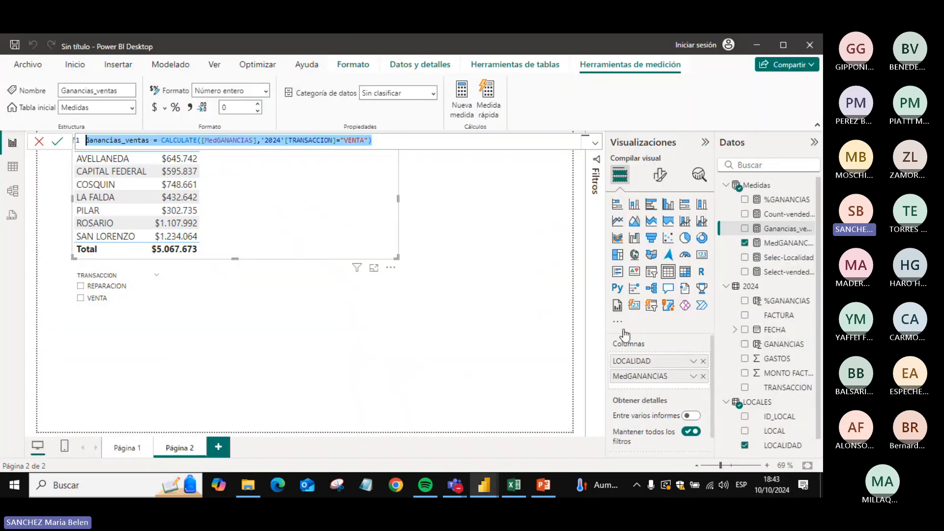
- Add the Ganancias_ventas measure to the LOCALIDAD table and move the table right and down on the page, clear of the slicer
click(744, 228)
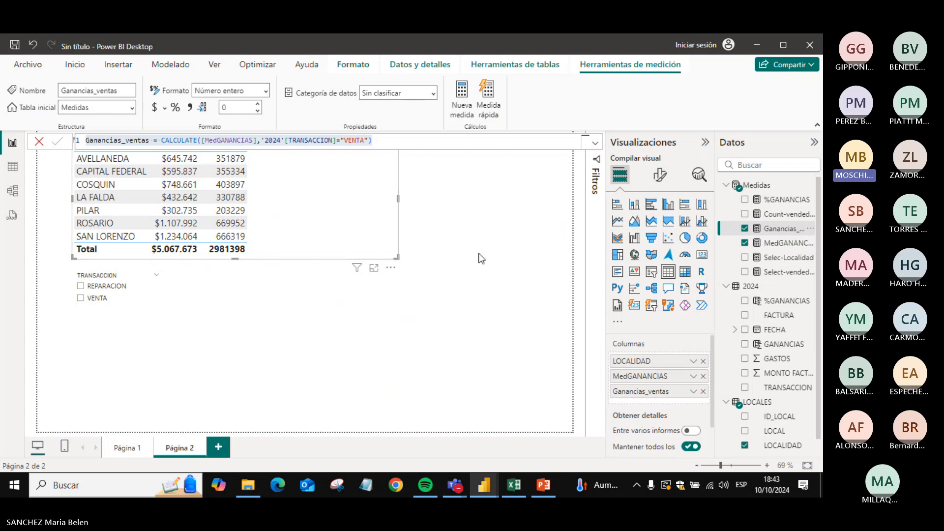
drag(379, 219, 481, 253)
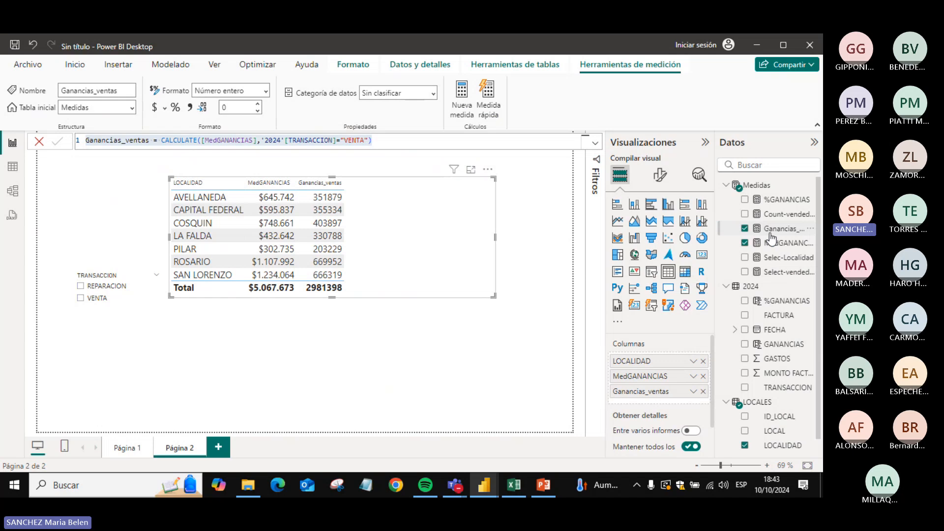
- Format the Ganancias_ventas measure as currency
click(155, 109)
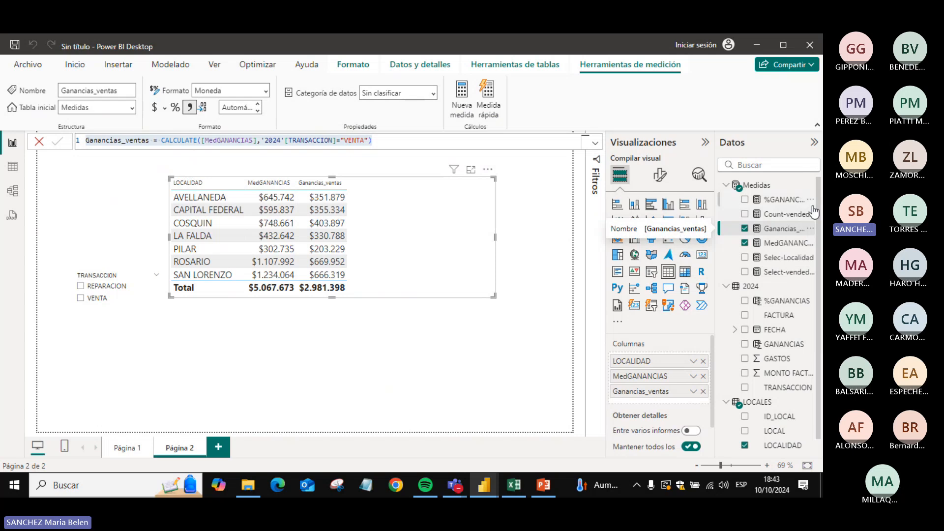
- Create a new measure in the Medidas table and name it Ganancias_rep
click(760, 187)
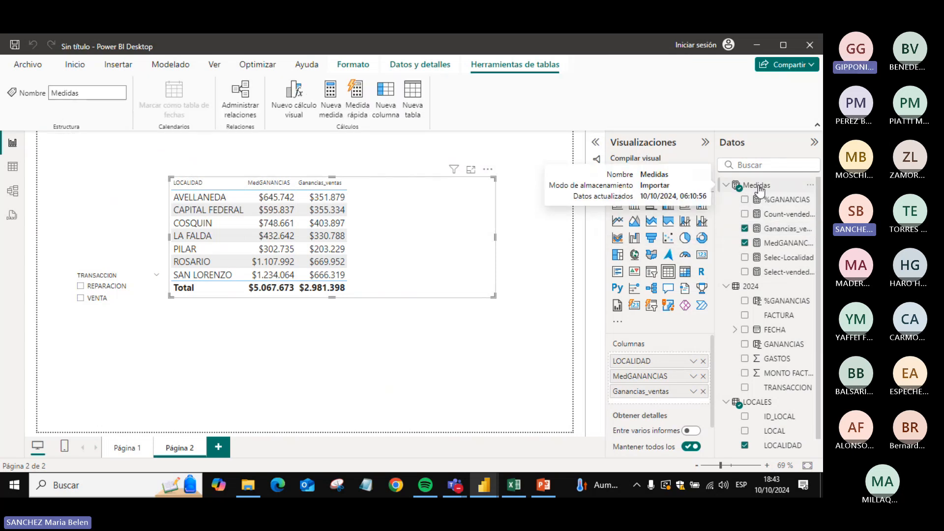
right_click(760, 189)
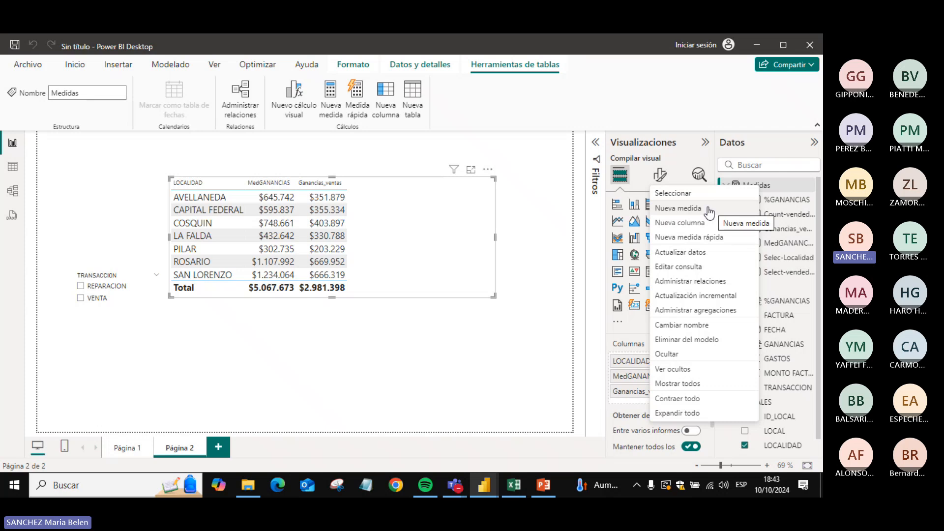
click(709, 212)
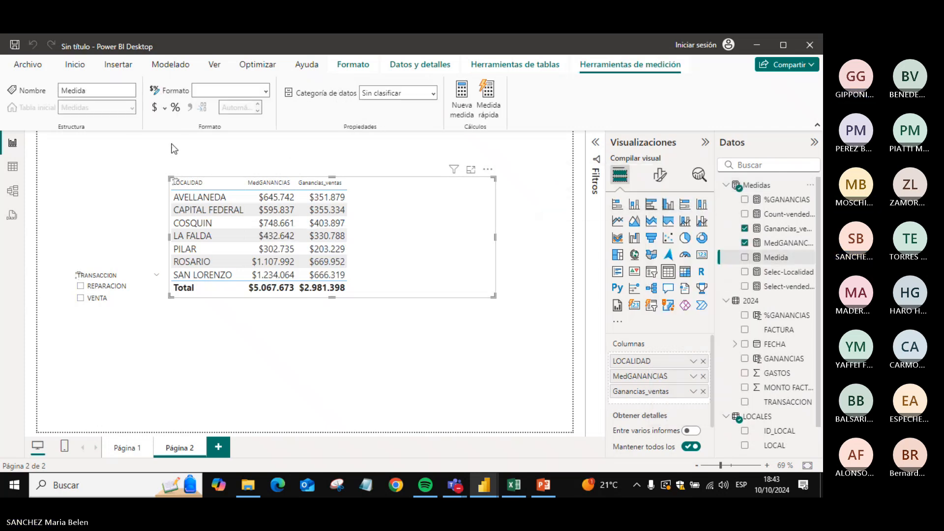
click(103, 141)
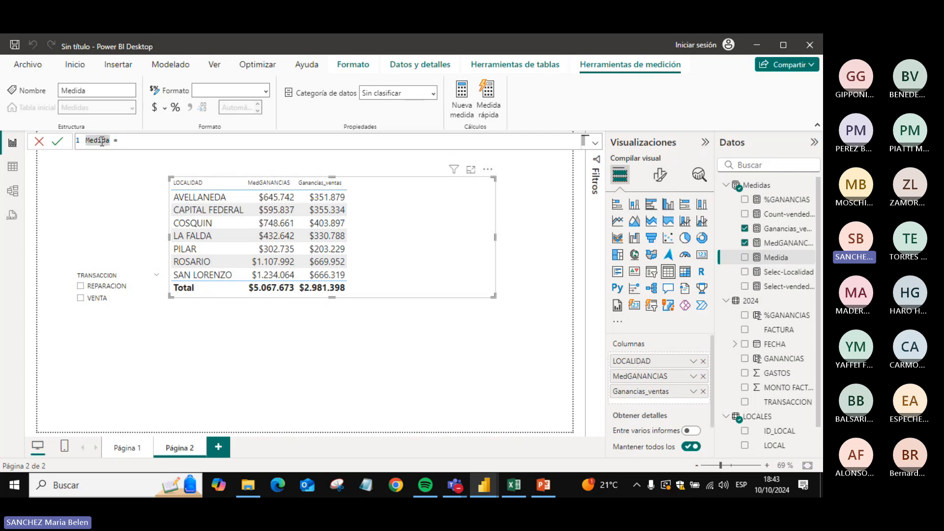
text(GA)
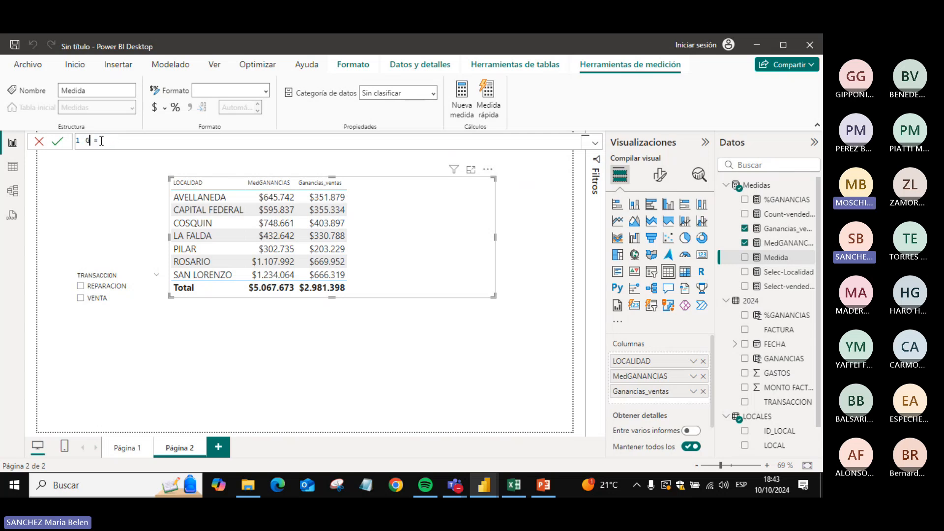
key(Caps_Lock)
text(nancias_re)
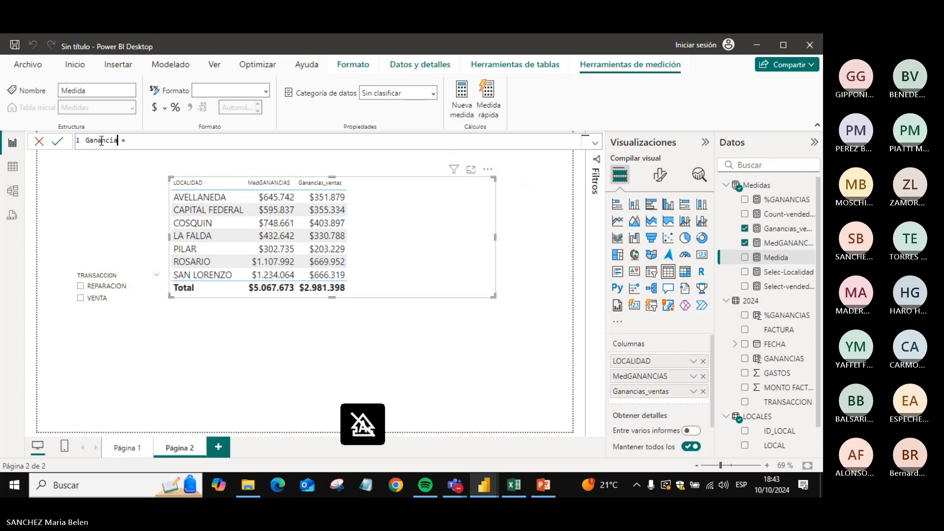
text(paca)
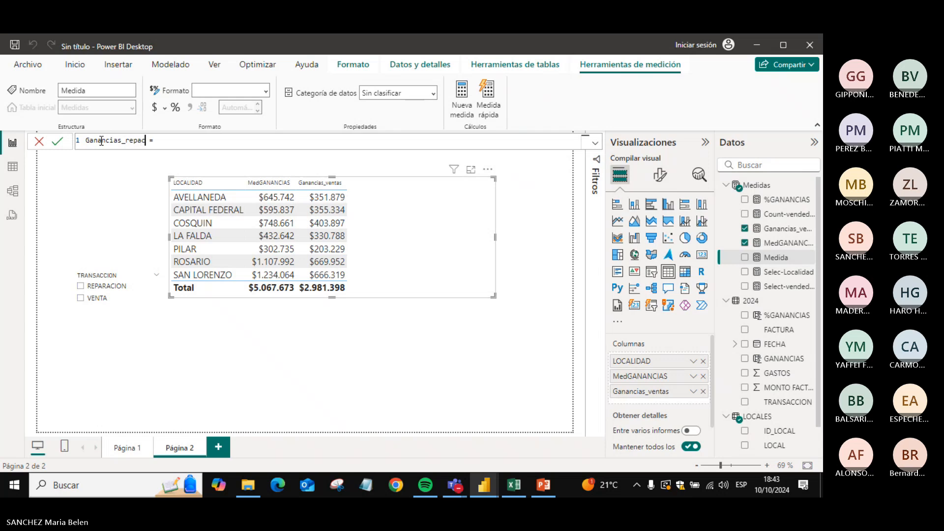
- Start the Ganancias_rep formula with CALCULATE, using [MedGANANCIAS] as its expression
click(161, 139)
text(CALCULATE()
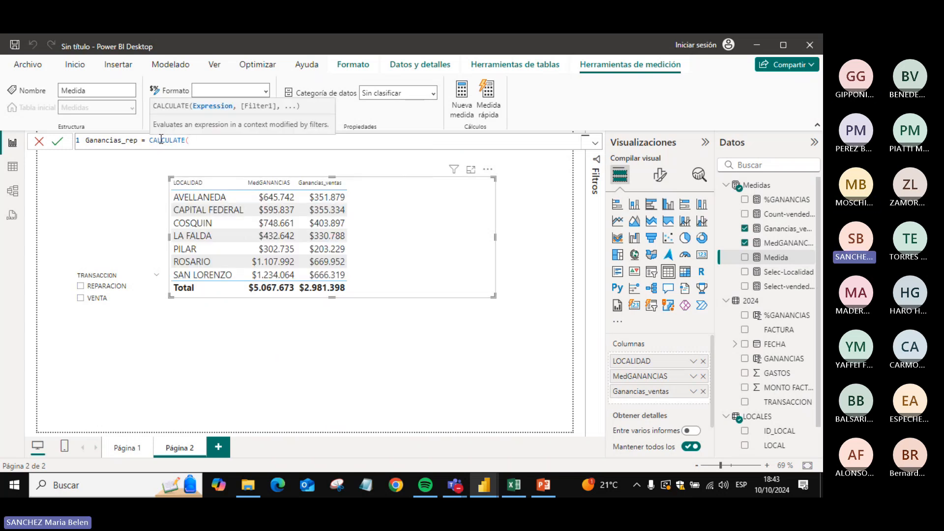
text(med)
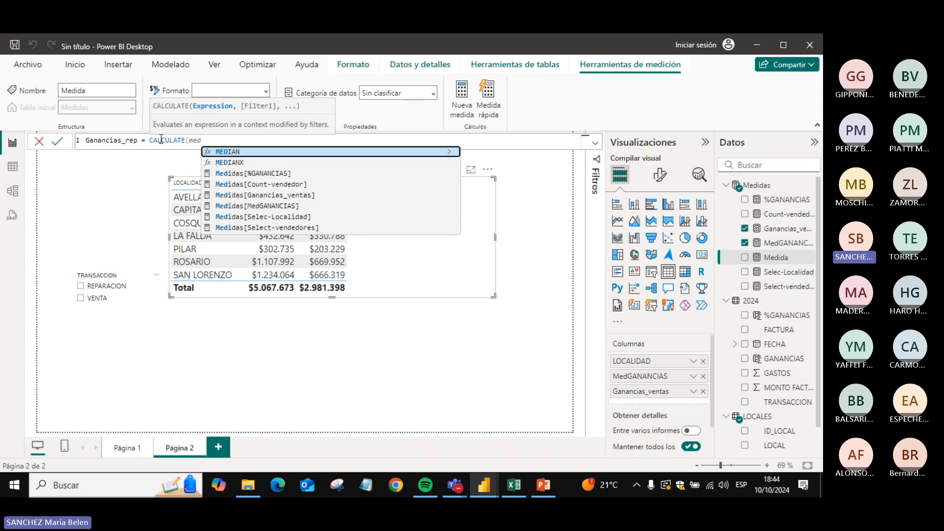
text(gan)
key(Tab)
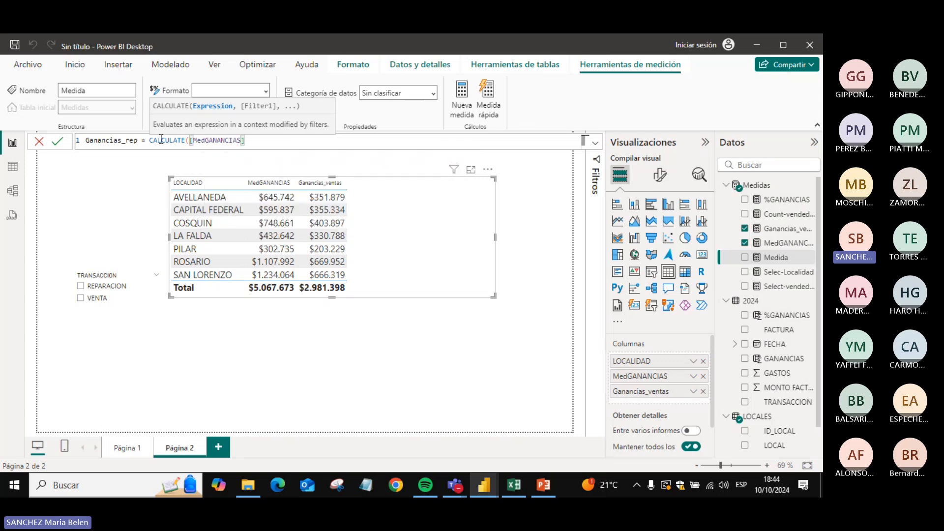
- Add the filter '2024'[TRANSACCION]="REPARACION" to CALCULATE, close the formula and commit the Ganancias_rep measure
text(,)
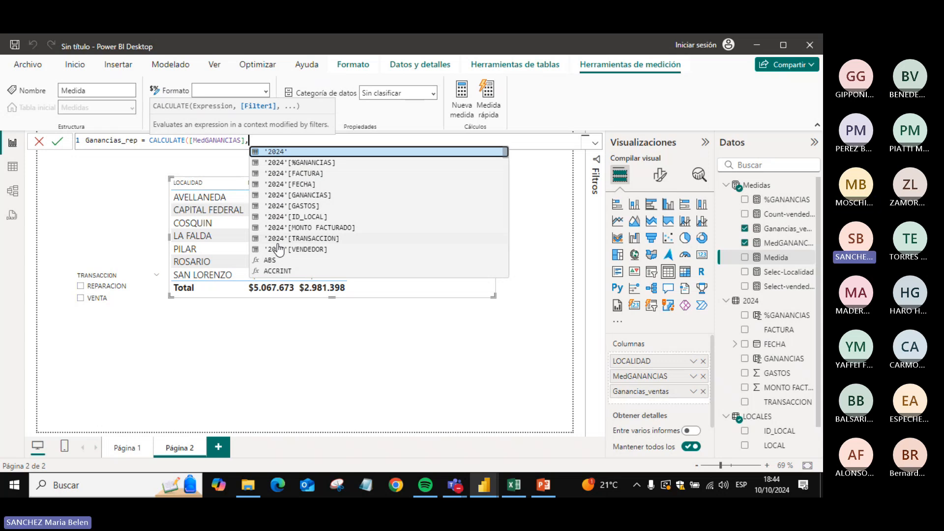
text(tra)
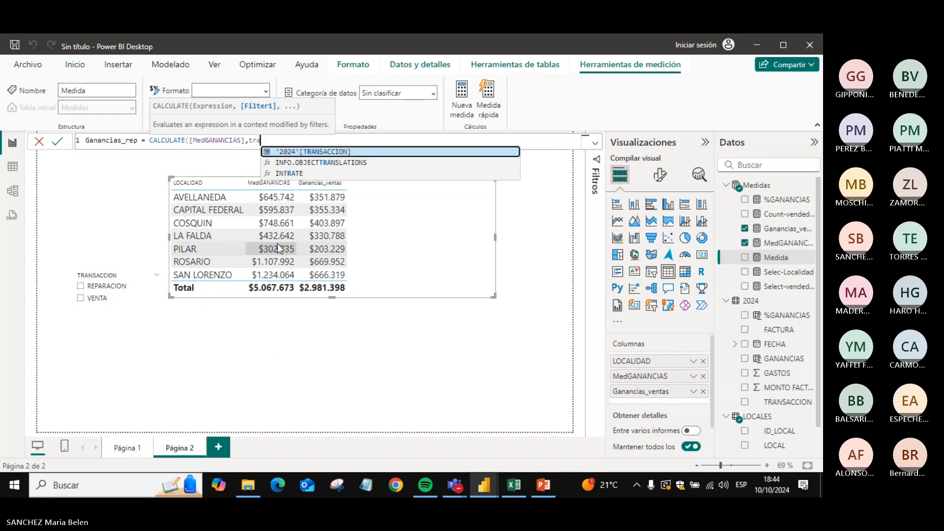
key(Tab)
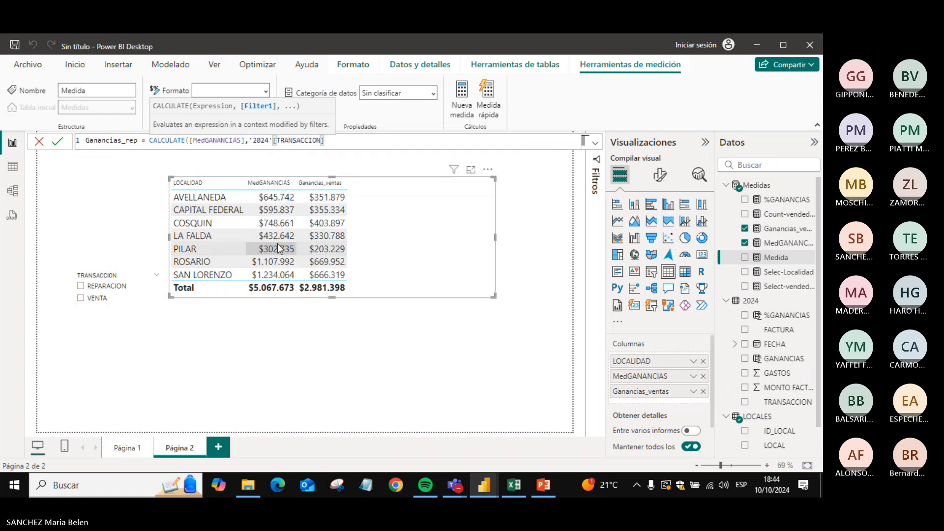
text(=")
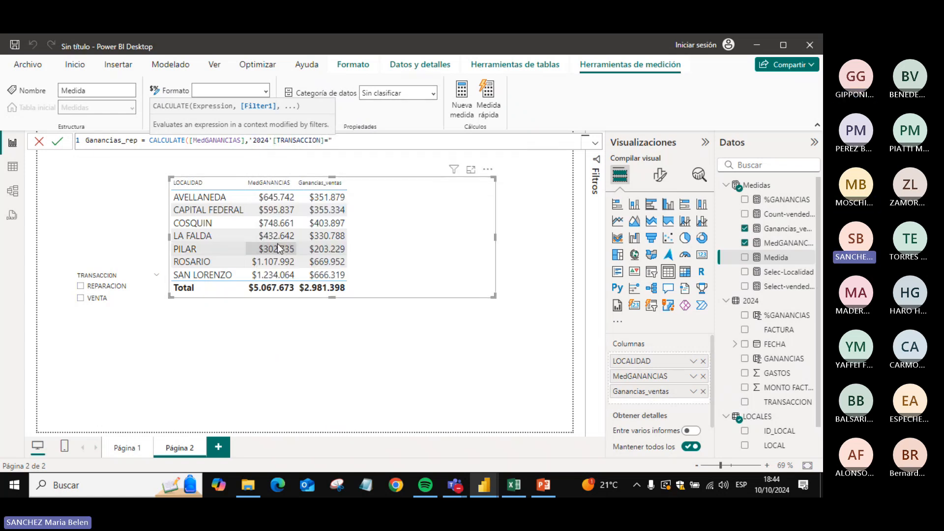
text(REP)
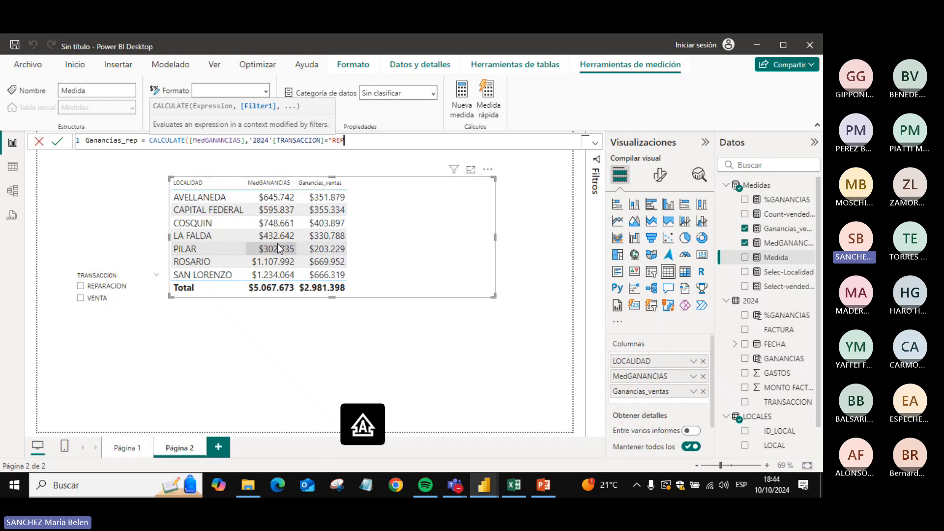
text(ARACION"))
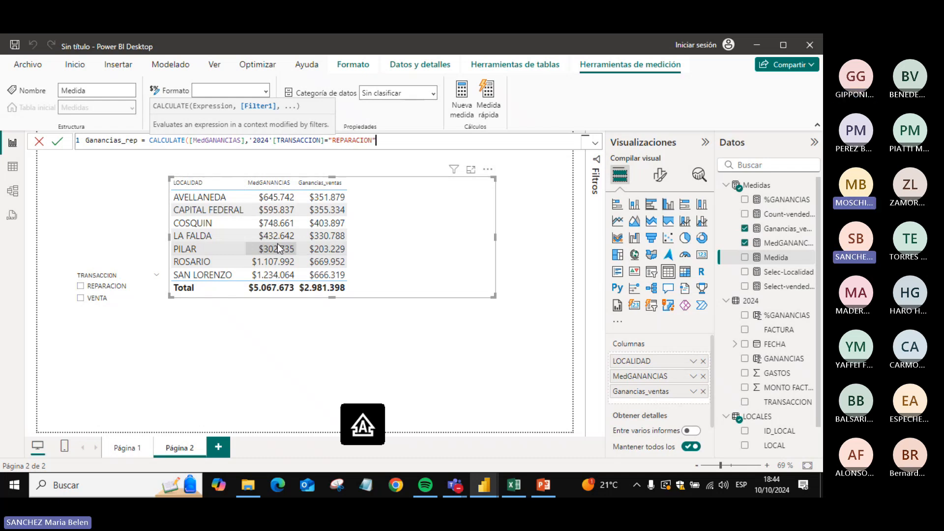
key(Return)
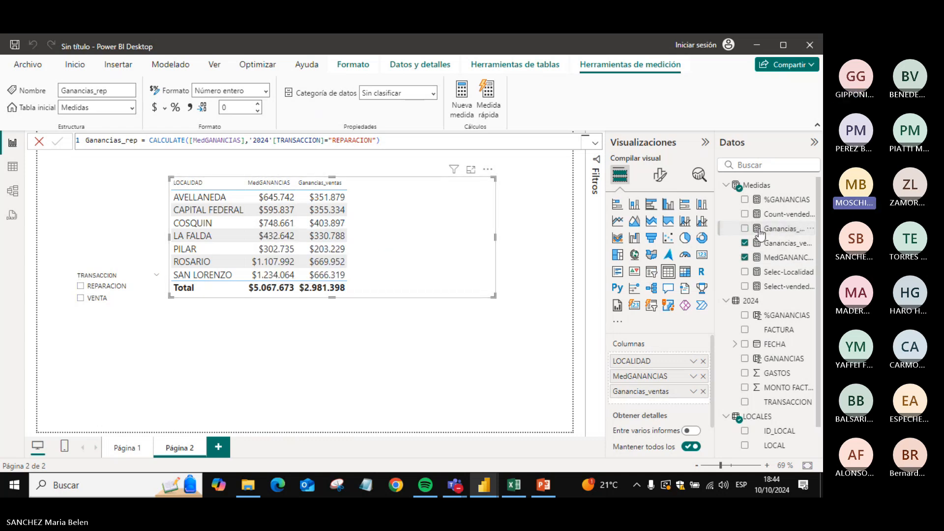
- Add the Ganancias_rep measure to the LOCALIDAD table and format it as currency
click(744, 228)
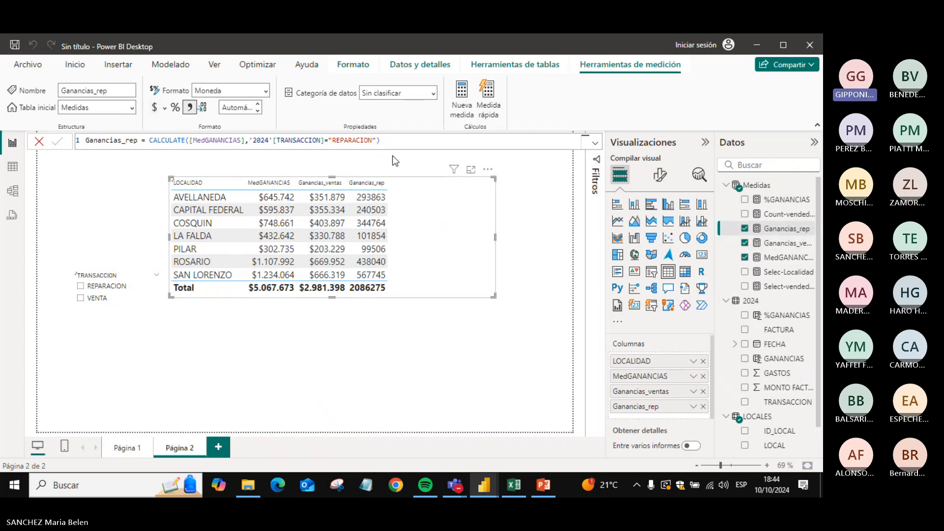
- Copy the whole Ganancias_rep formula, send it in the Teams meeting chat, and return to Power BI Desktop
drag(416, 138, 17, 143)
key(ctrl+c)
key(alt+Tab)
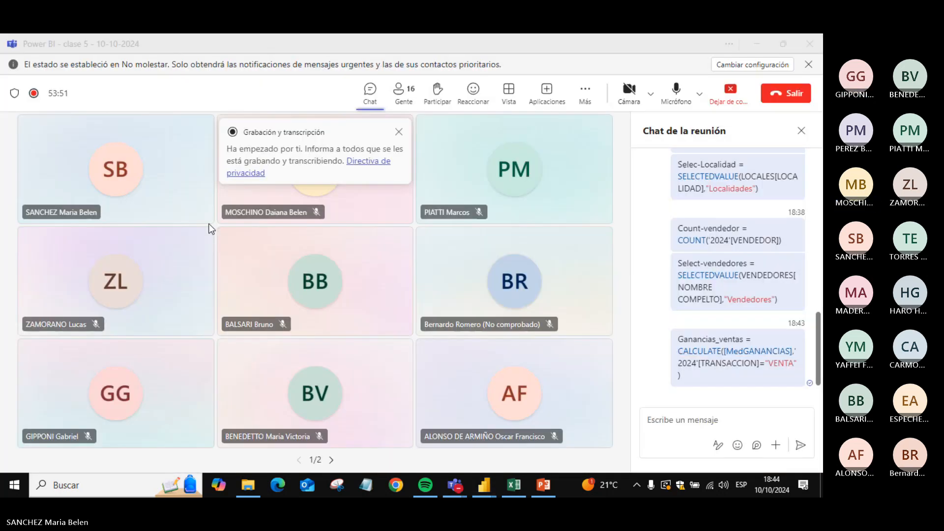
key(ctrl+v)
key(alt+Tab)
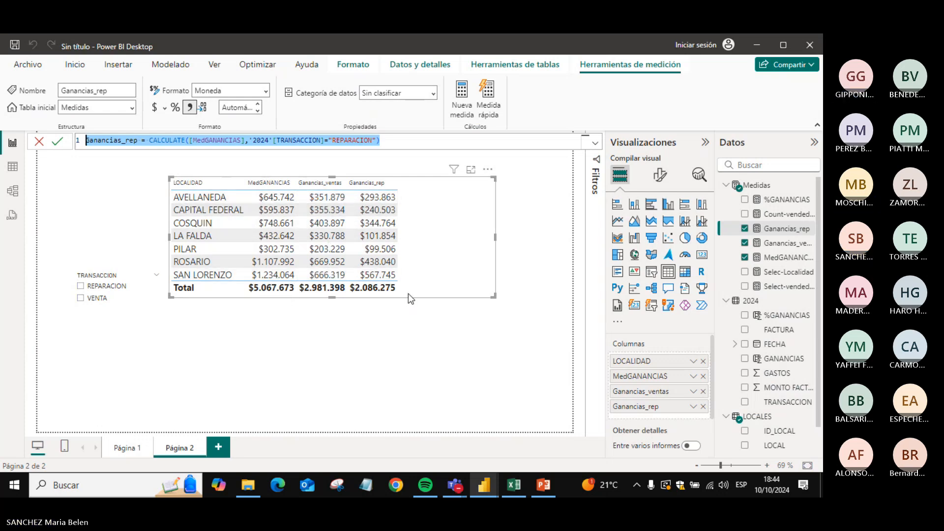
- Enlarge the LOCALIDAD table visual to the right and slightly downward
click(457, 302)
drag(455, 300, 524, 307)
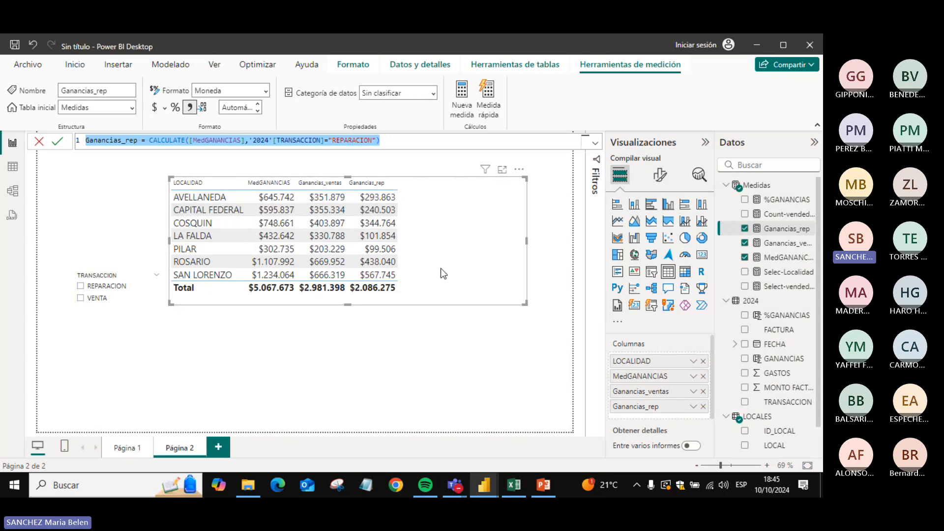
key(alt+Tab)
key(alt+Tab)
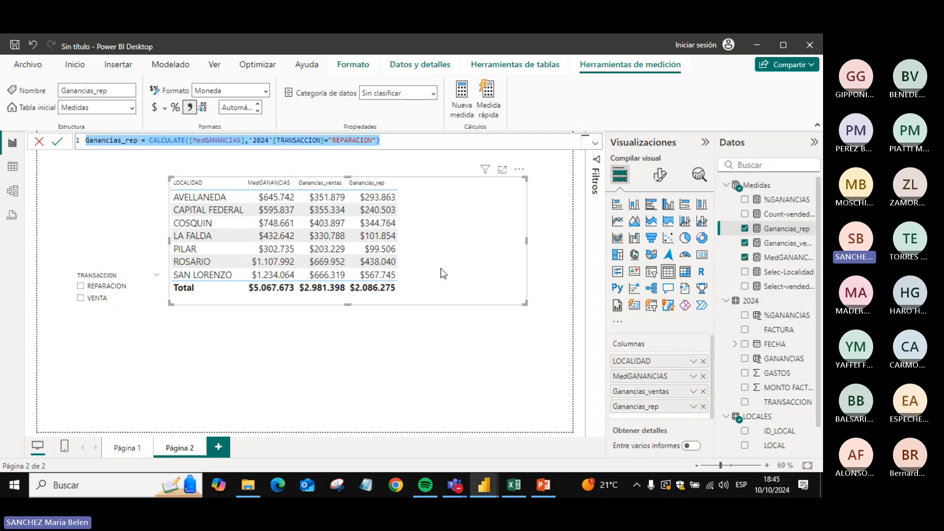
- Deselect the table, look over the profit tables and summary text on Página 1, and return to Página 2
click(438, 377)
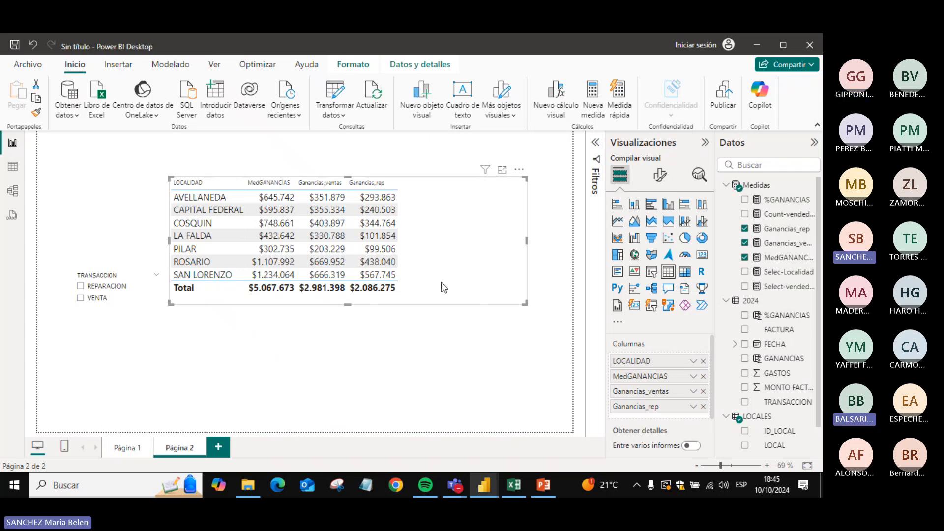
click(509, 305)
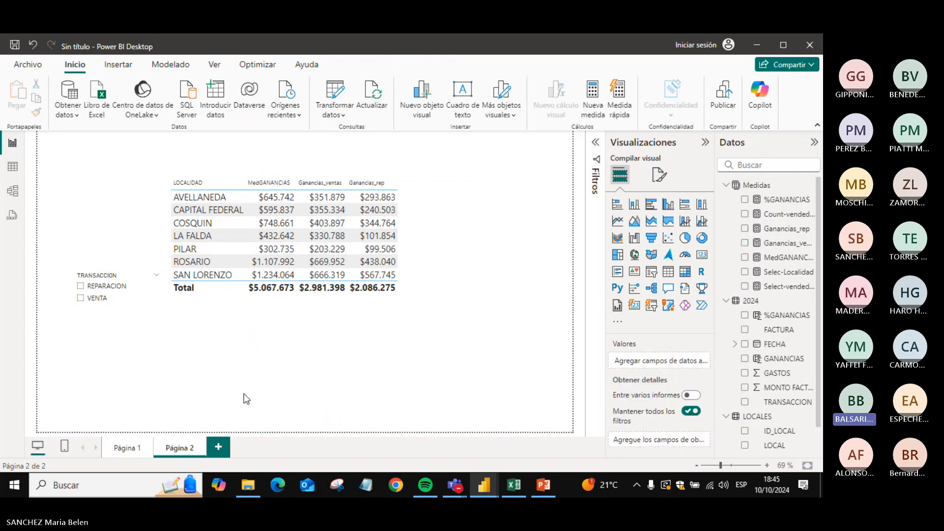
click(143, 449)
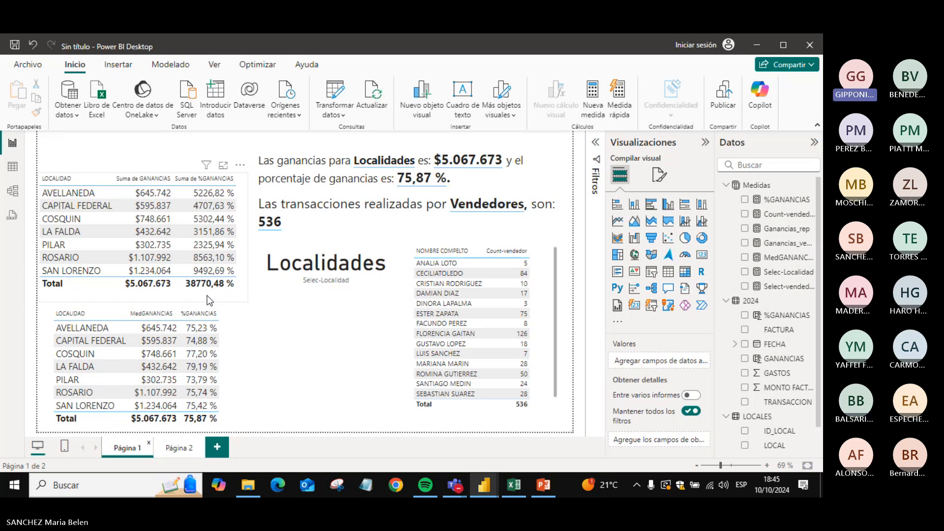
click(178, 448)
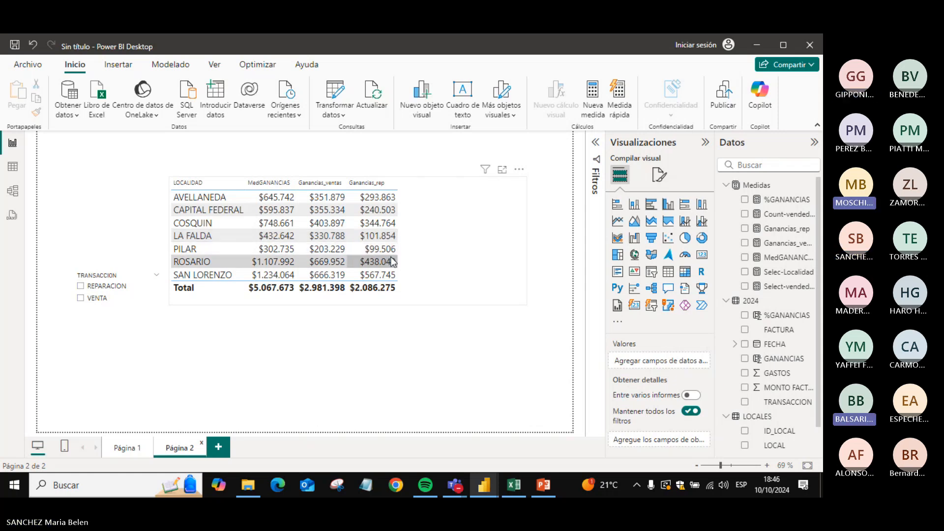
- Resize the LOCALIDAD table visual so it is slightly shorter and extends close to the page's right edge
click(428, 267)
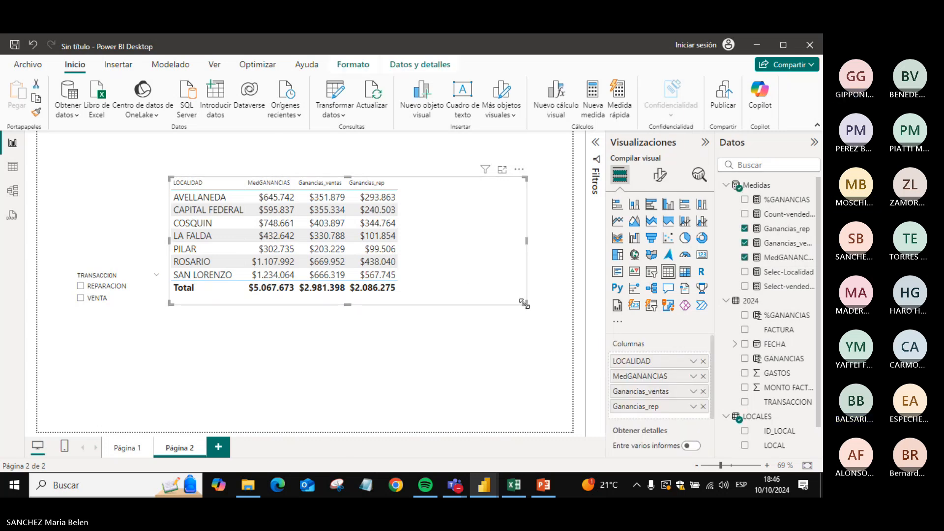
drag(524, 304, 518, 299)
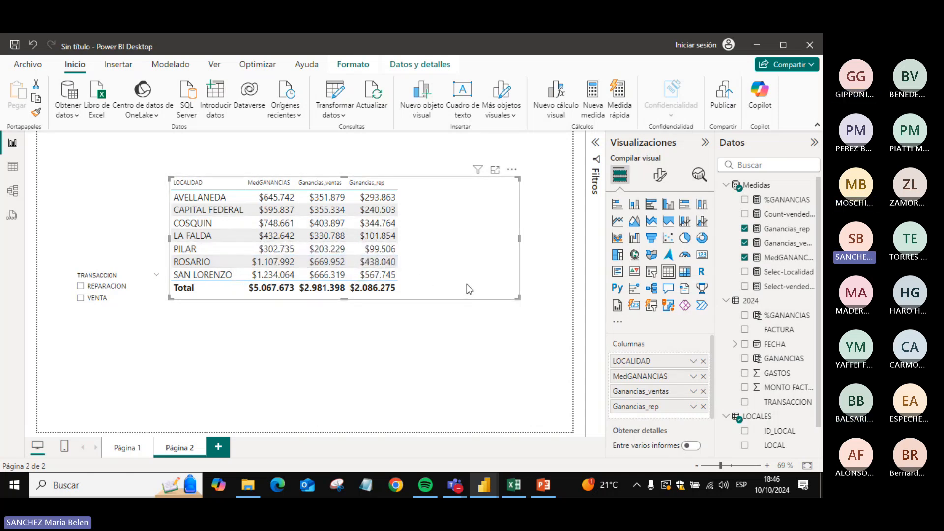
drag(517, 296, 543, 301)
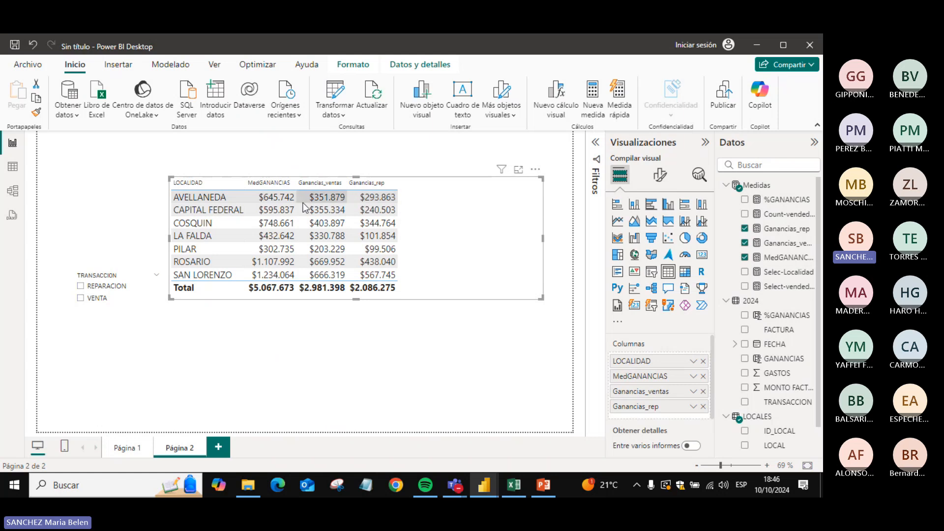
- Create another measure in the Medidas table and name it %GANANCIASREP
right_click(750, 187)
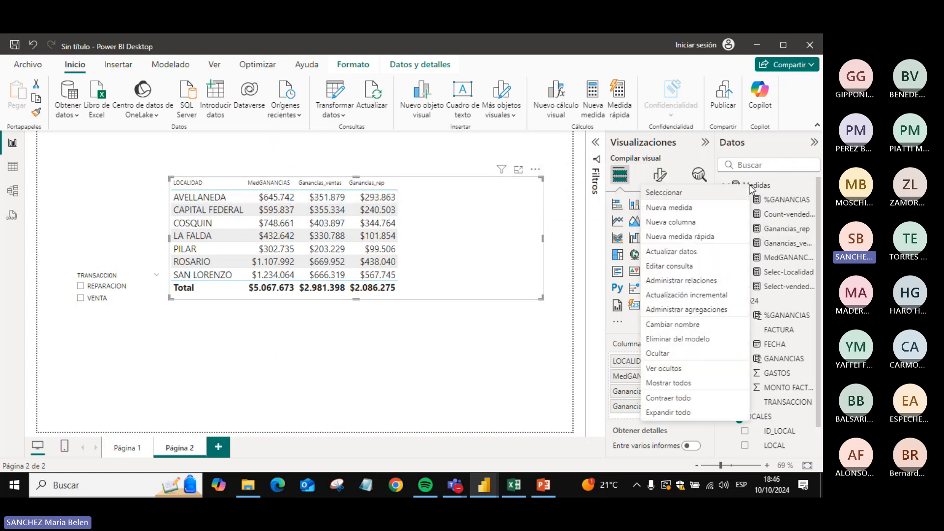
click(701, 210)
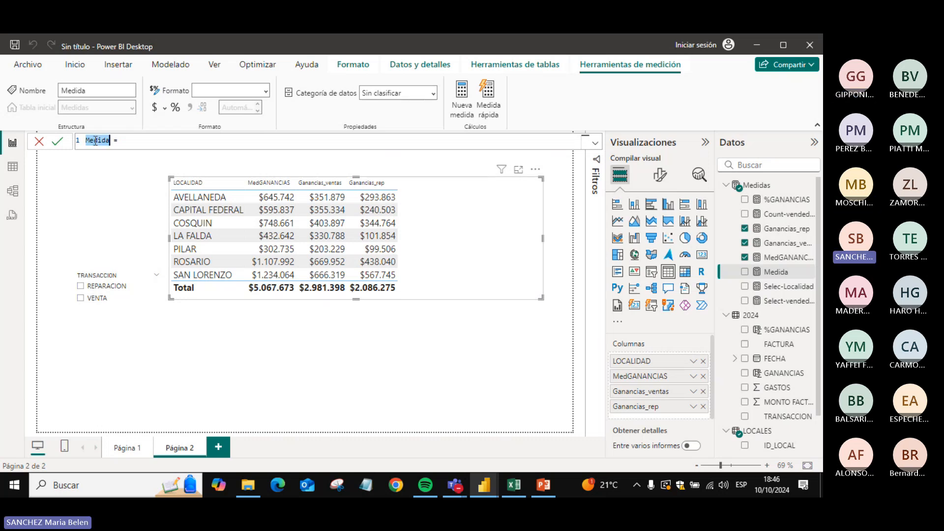
text(%)
key(Caps_Lock)
text(g)
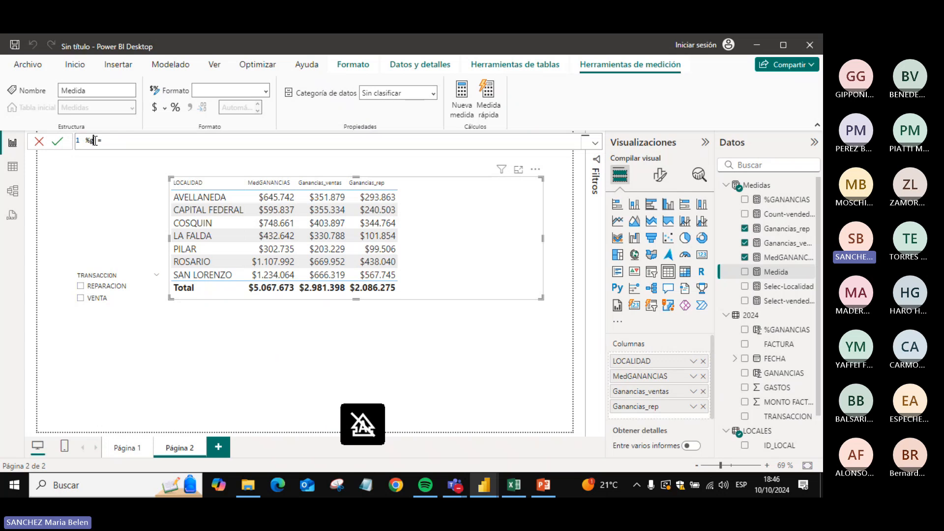
key(BackSpace)
key(Caps_Lock)
text(GANANCIASRR)
key(BackSpace)
text(EP = )
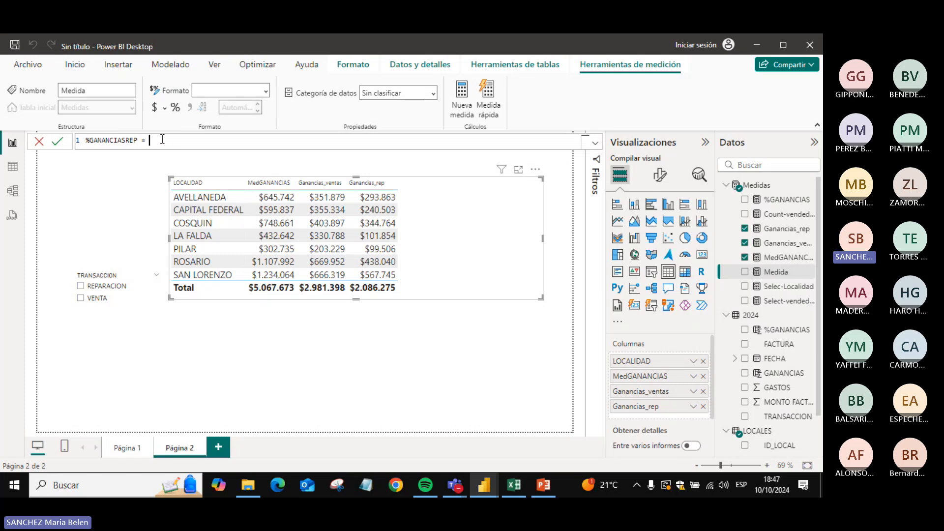
- Define the %GANANCIASREP measure as [Ganancias_rep] divided by [MedGANANCIAS]
text(GAN)
key(Tab)
text(/)
text(MED)
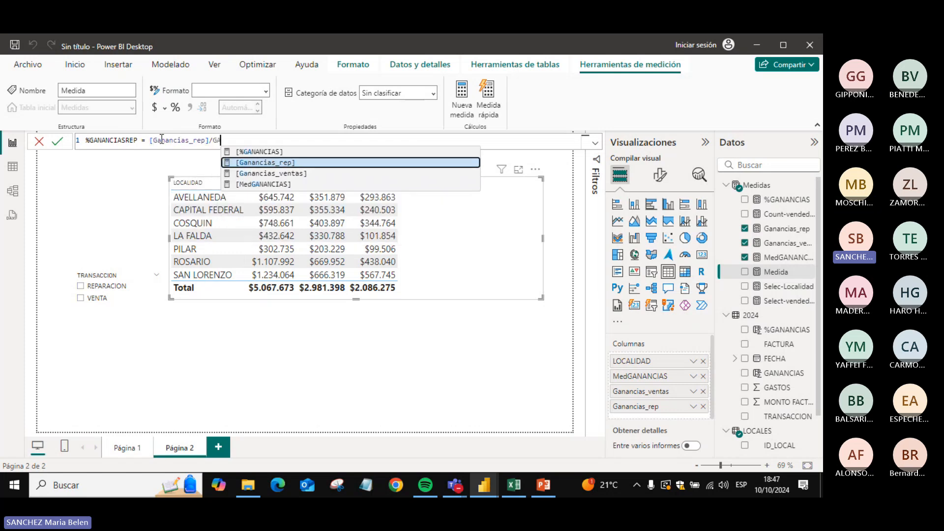
text(GANA)
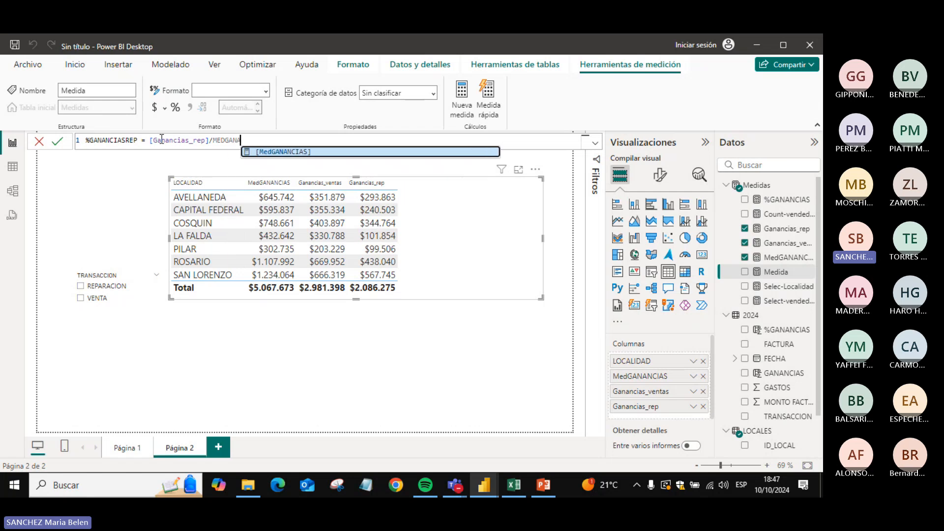
key(Tab)
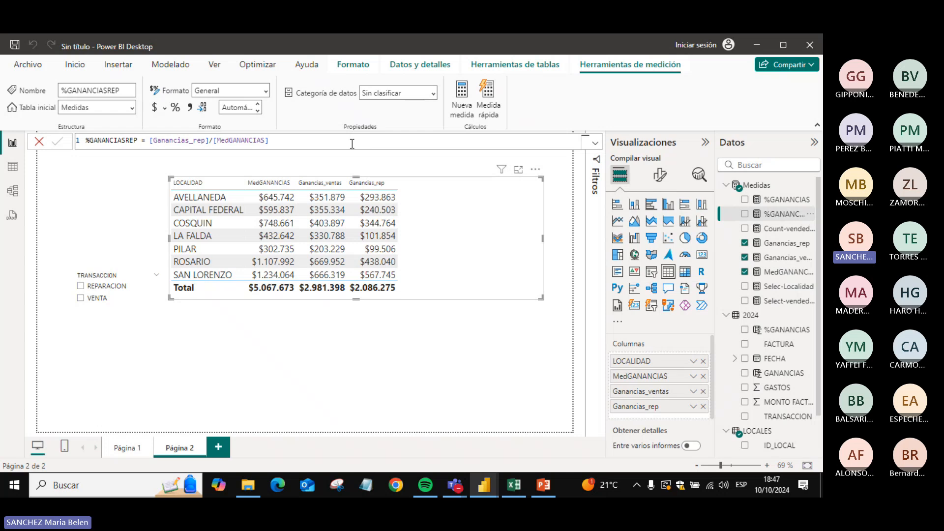
- Add %GANANCIASREP as a column of the LOCALIDAD table and format the measure as a percentage
click(744, 215)
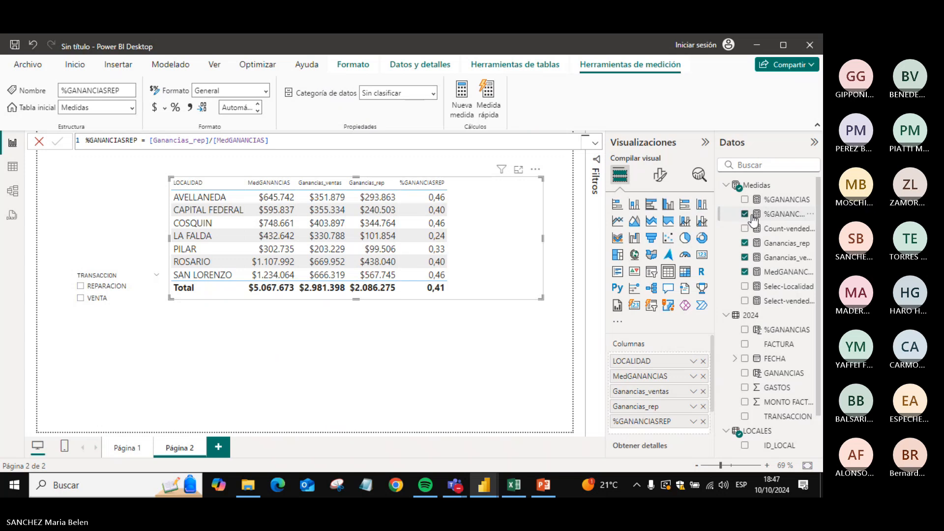
click(174, 110)
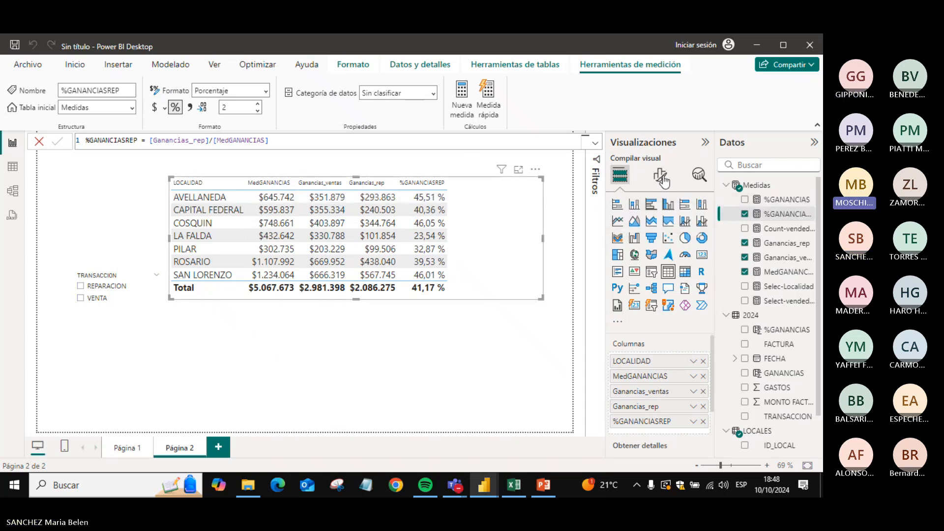
click(765, 186)
right_click(765, 187)
click(704, 207)
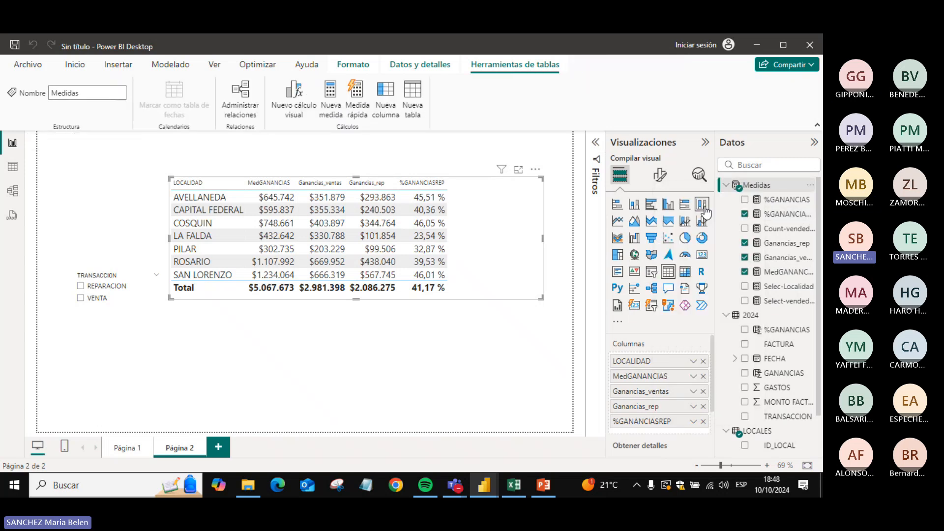
double_click(135, 132)
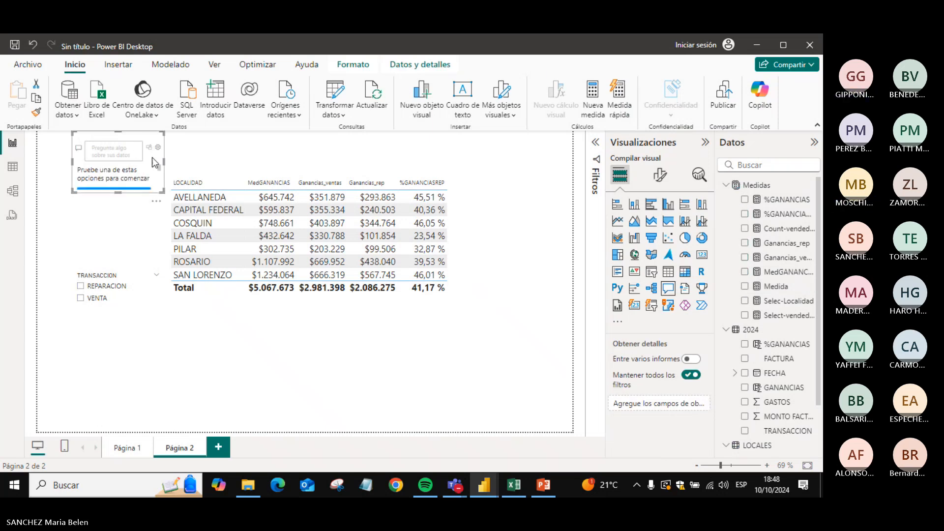
key(Delete)
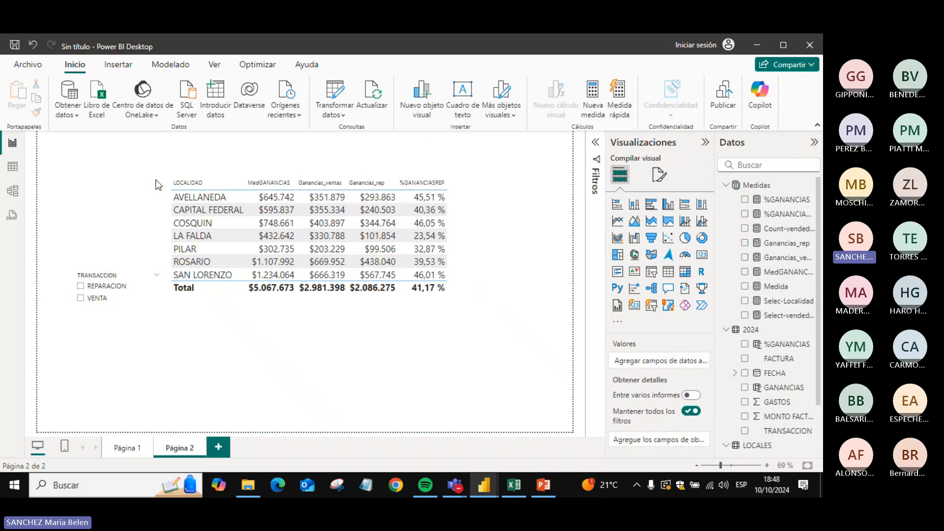
- Create a new measure in the Medidas table and name it %GananciasVENTAS
right_click(751, 189)
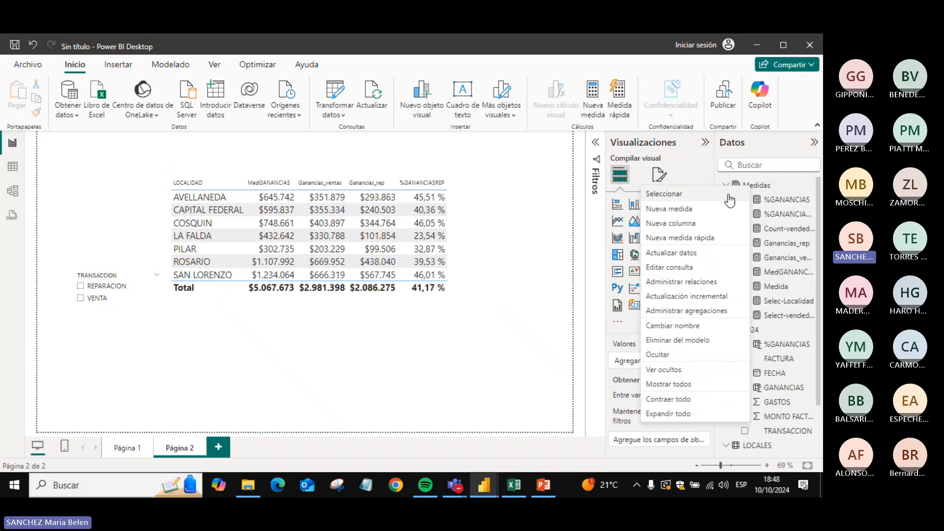
click(721, 212)
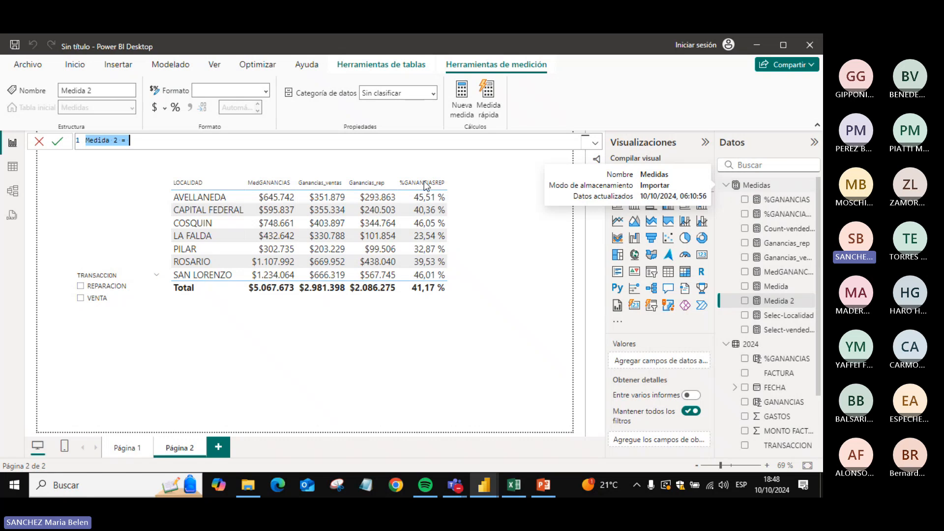
click(116, 144)
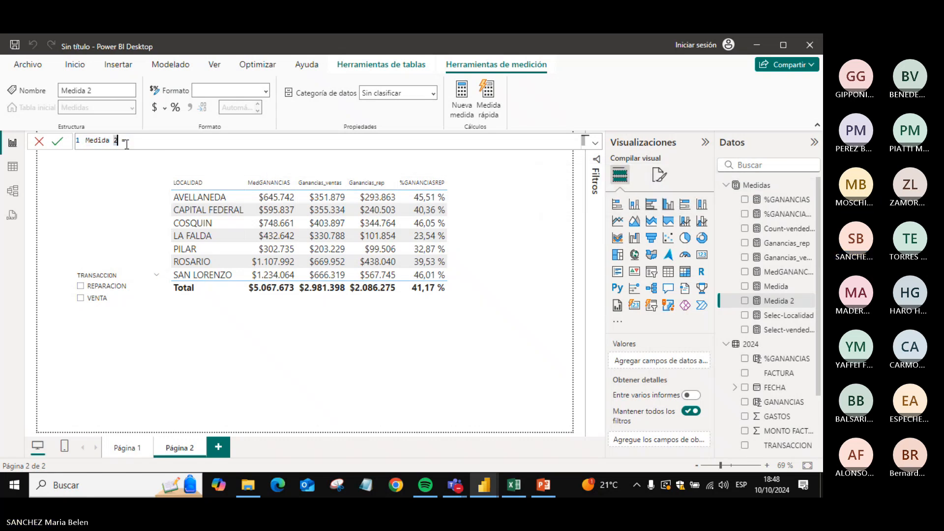
key(BackSpace)
key(BackSpace)
key(BackSpace)
key(BackSpace)
key(BackSpace)
key(BackSpace)
key(BackSpace)
key(BackSpace)
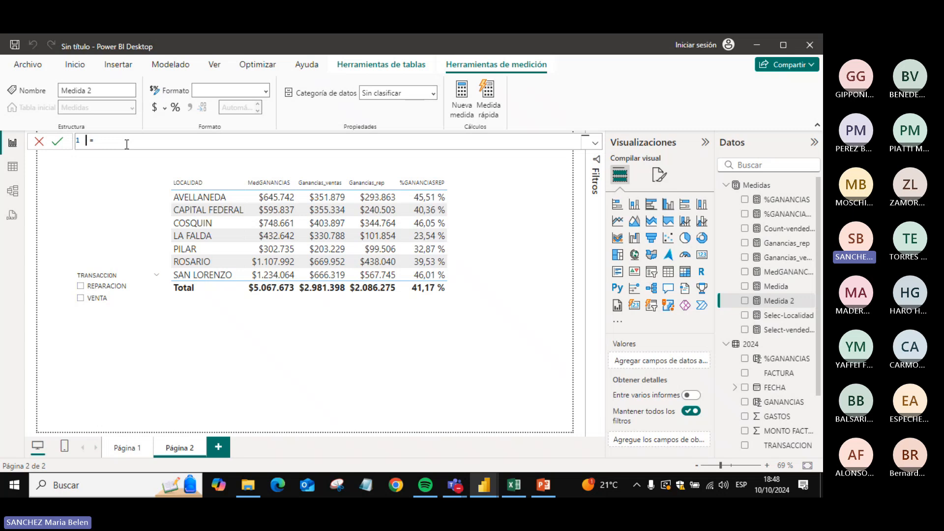
text(%g)
key(Caps_Lock)
text(ANAN)
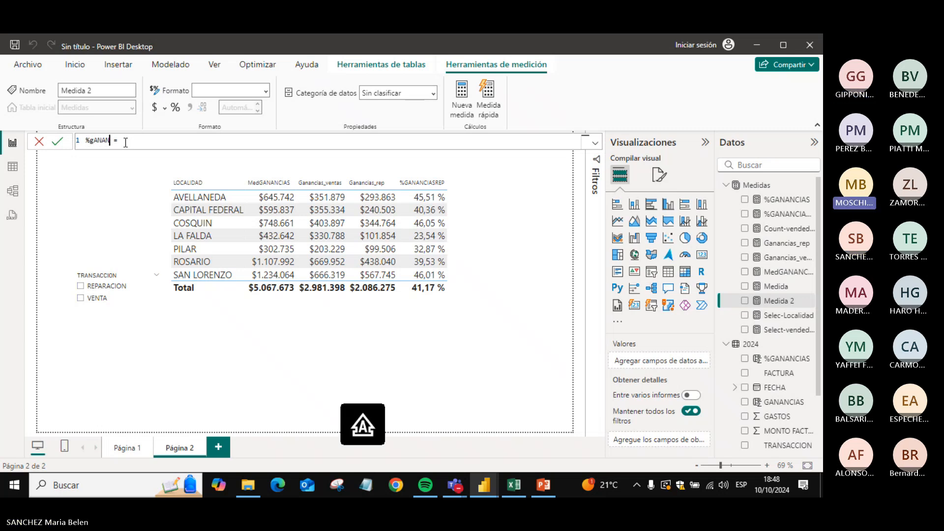
key(BackSpace)
key(BackSpace)
key(BackSpace)
key(Caps_Lock)
text(ancn)
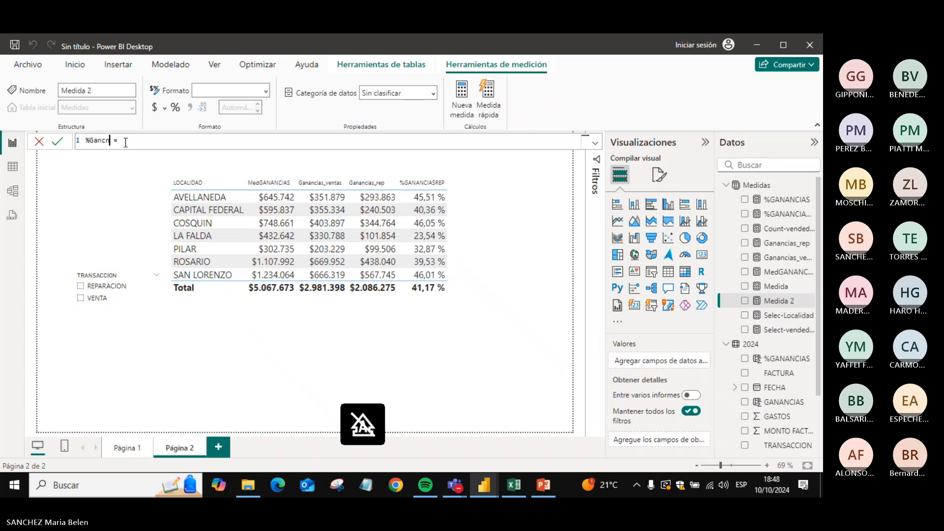
key(BackSpace)
key(BackSpace)
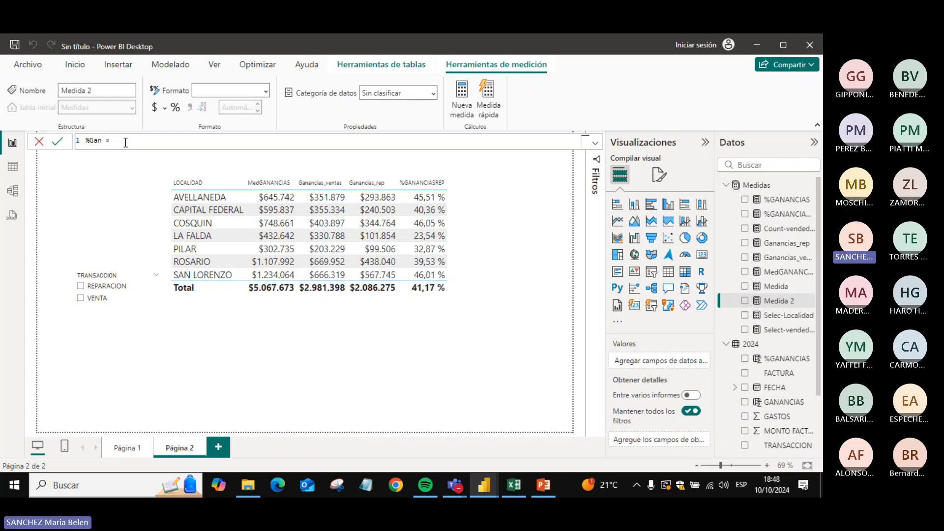
text(an)
key(BackSpace)
text(cia)
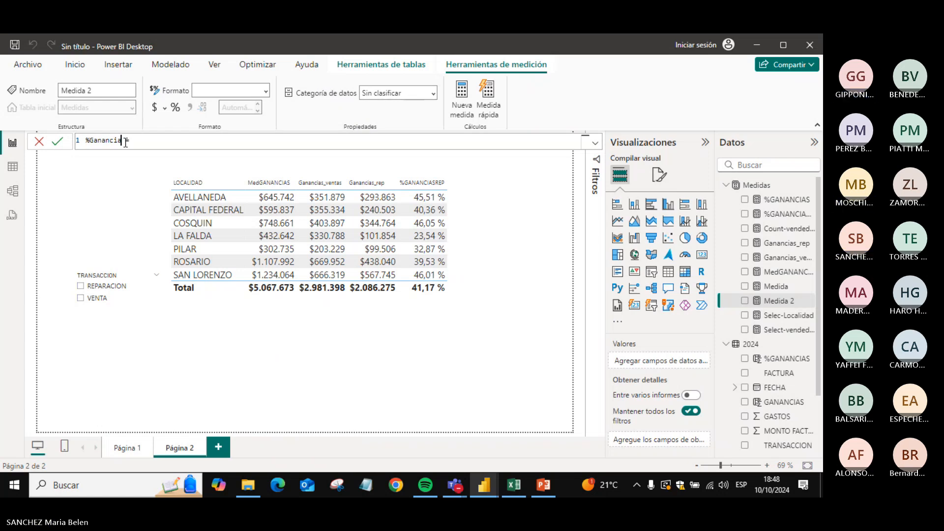
text(sVENTAS =)
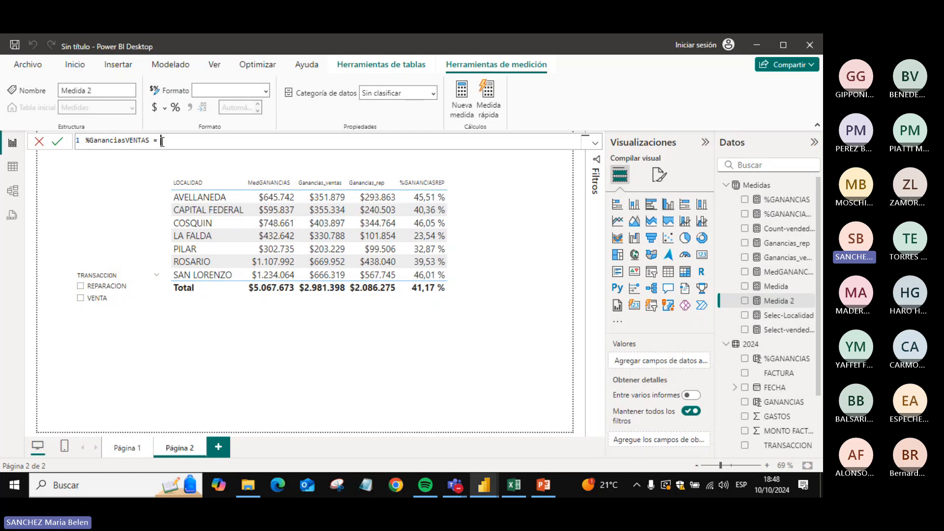
- Define %GananciasVENTAS as DIVIDE([Ganancias_ventas],[MedGANANCIAS])
text(DIVIDE()
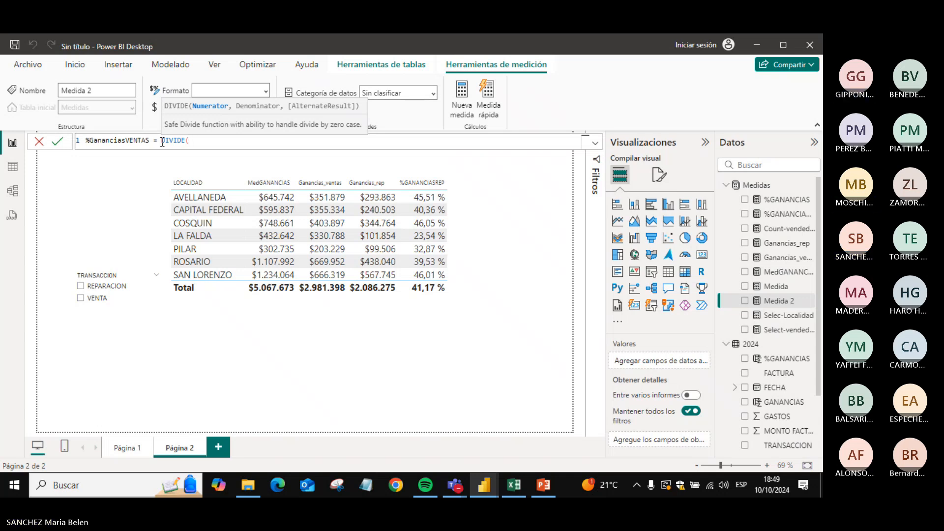
text([Ganancias_ventas])
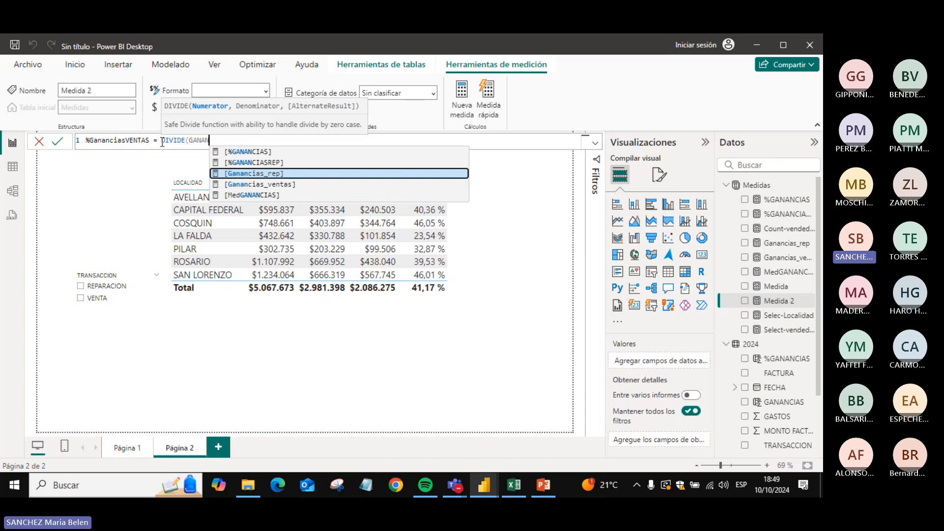
text(,)
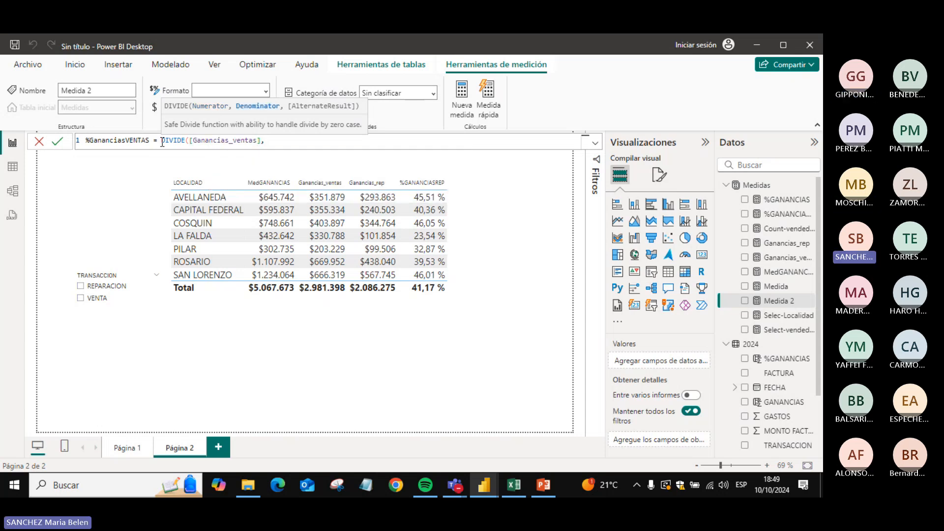
text(MEDGANA)
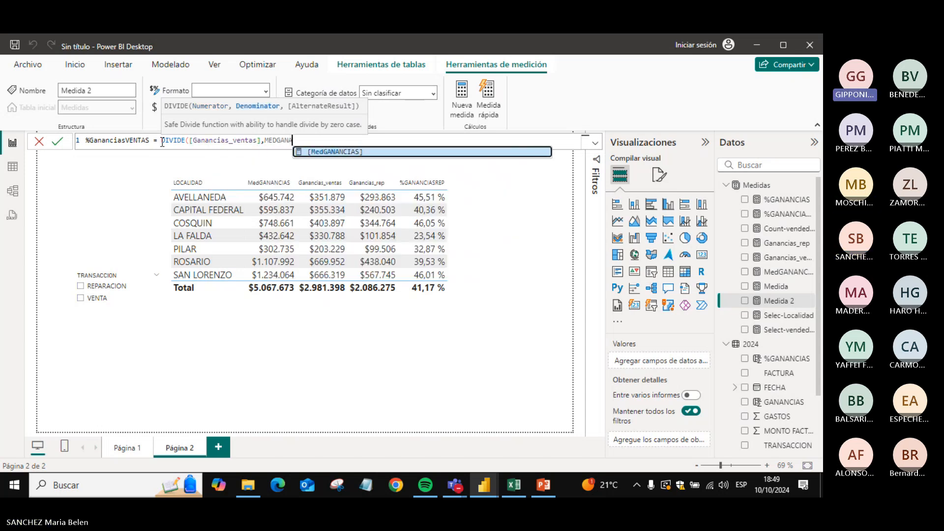
key(BackSpace)
key(BackSpace)
key(BackSpace)
key(BackSpace)
key(BackSpace)
key(BackSpace)
key(BackSpace)
text([MedGANANCIAS]))
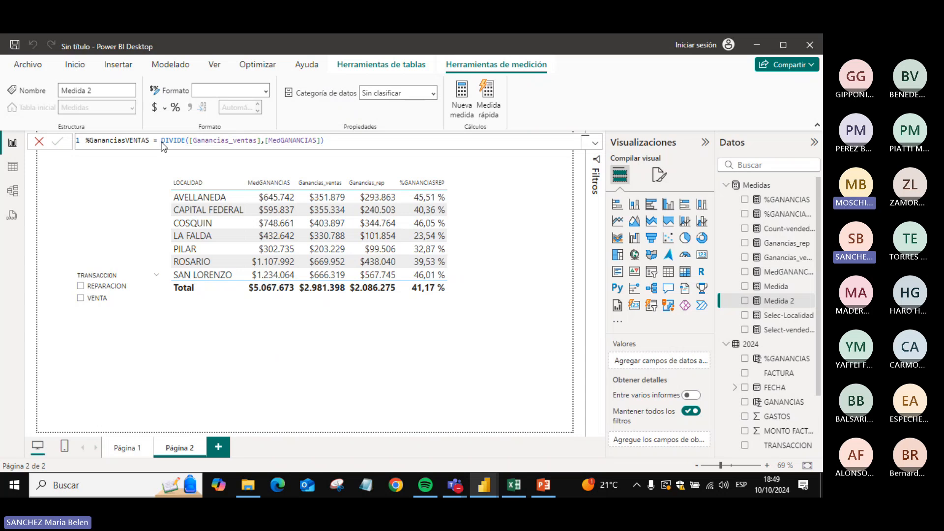
key(Return)
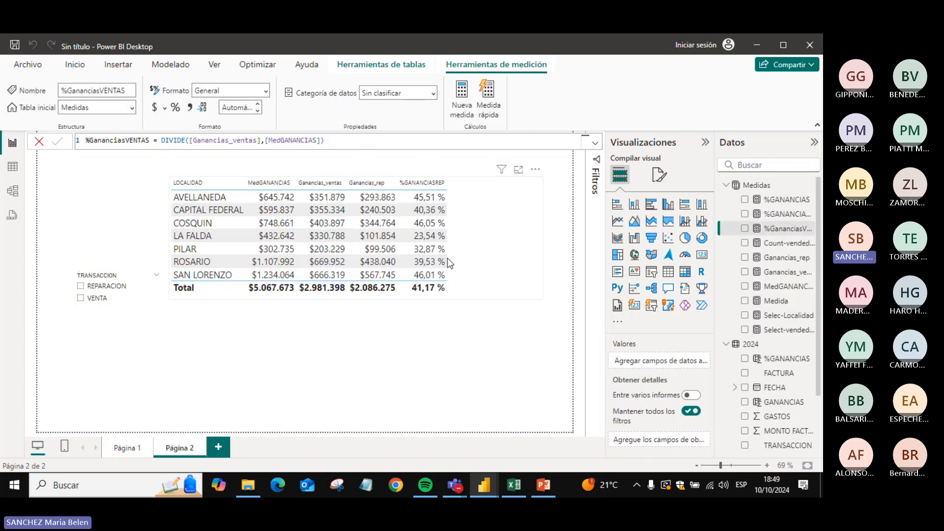
- Add %GananciasVENTAS as a column of the LOCALIDAD table and format the measure as a percentage
click(485, 264)
click(745, 228)
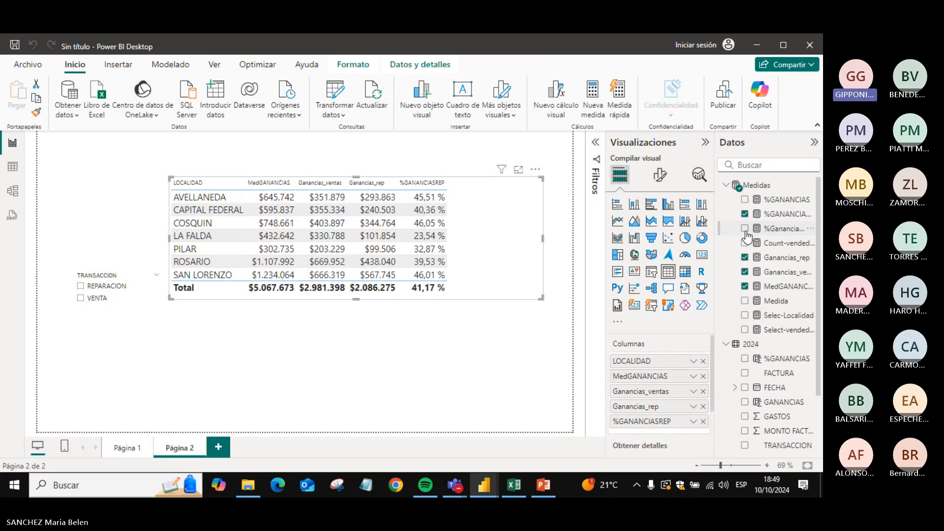
click(786, 228)
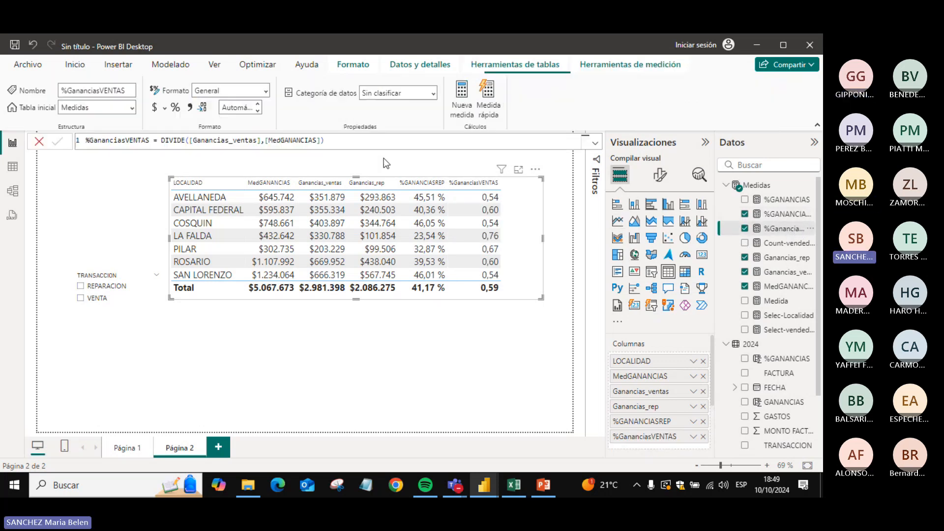
click(160, 107)
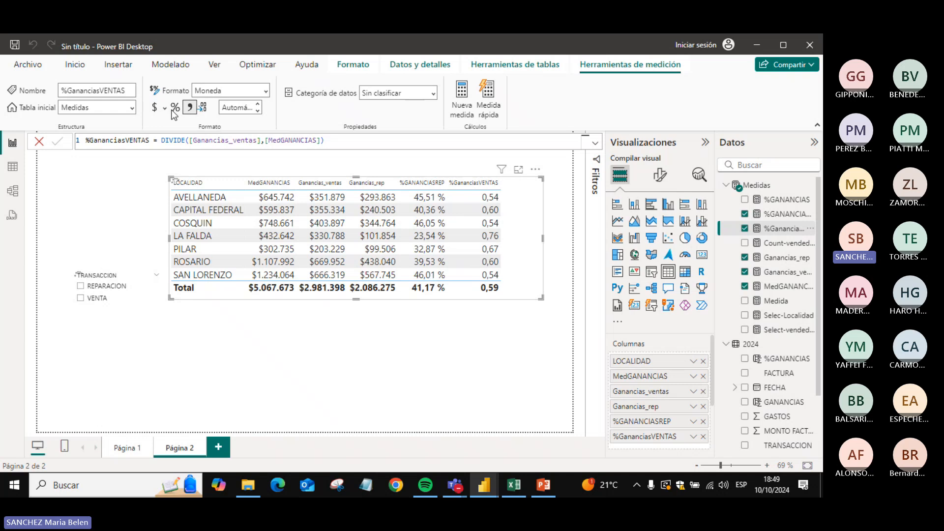
click(174, 109)
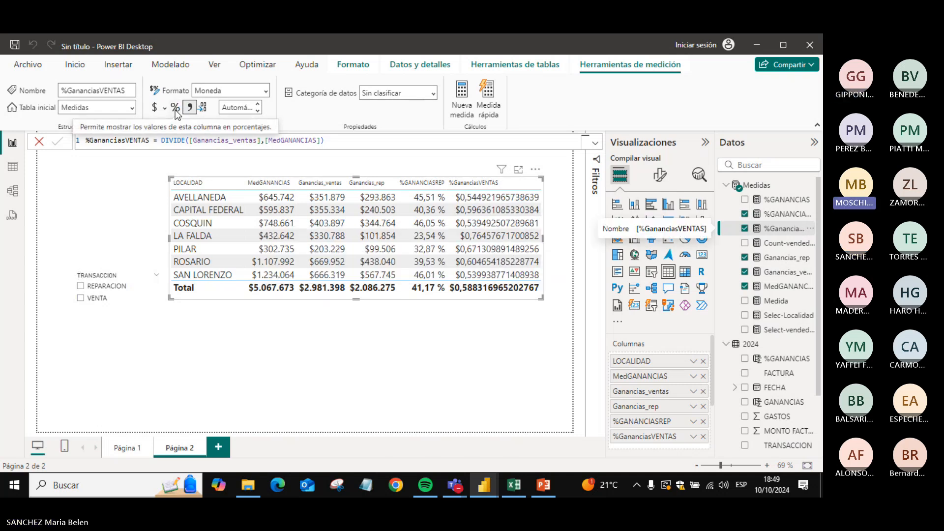
click(176, 108)
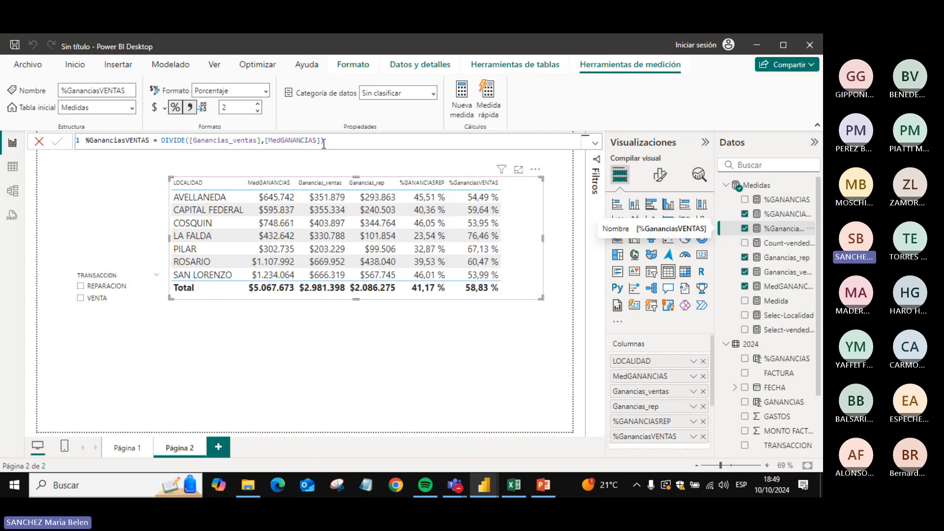
- Copy the full %GananciasVENTAS formula, post it in the Teams meeting chat, and return to Power BI Desktop
drag(322, 142, 86, 142)
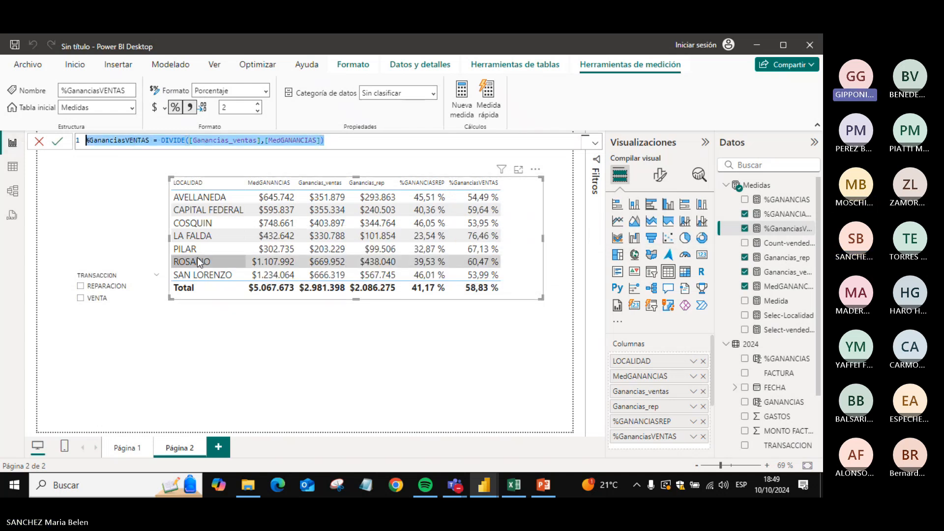
key(ctrl+c)
key(alt+Tab)
key(ctrl+v)
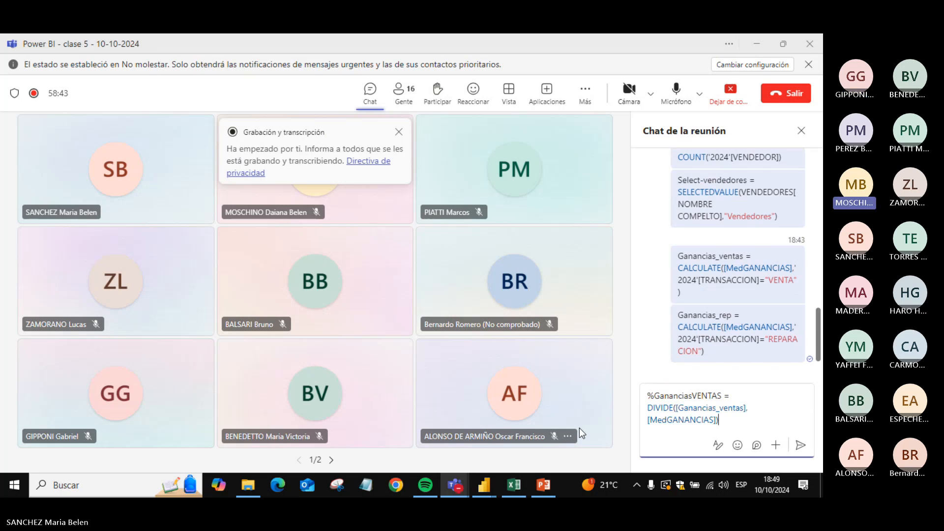
key(Return)
key(alt+Tab)
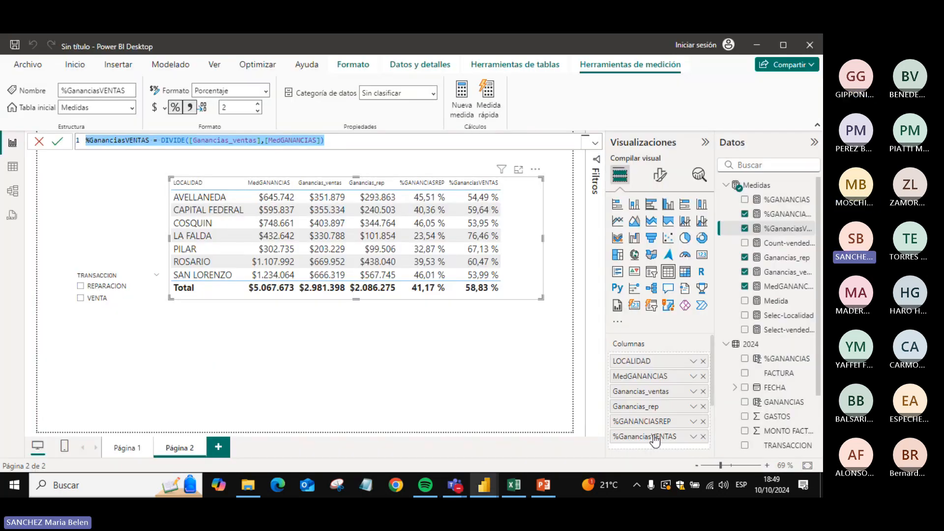
- Highlight DIVIDE in the formula, then move the LOCALIDAD table slightly higher on the page and deselect it
double_click(178, 141)
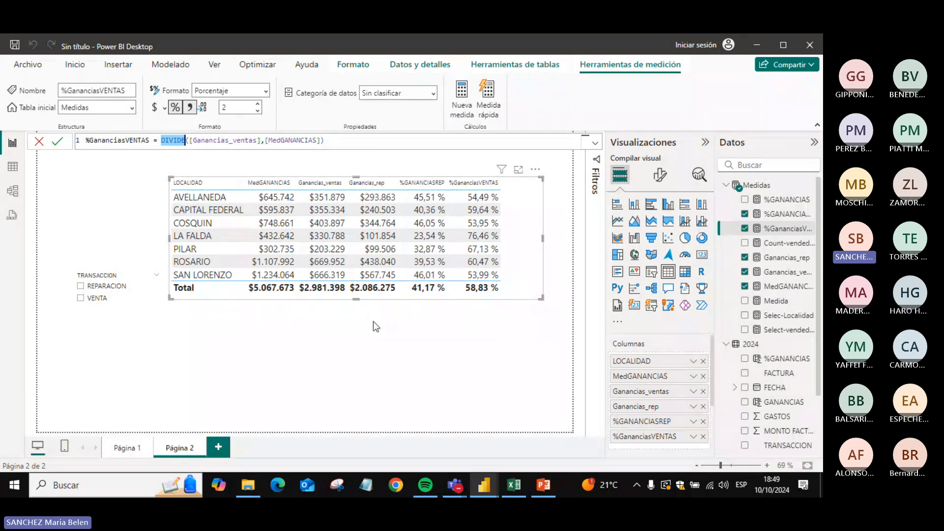
drag(524, 280, 520, 258)
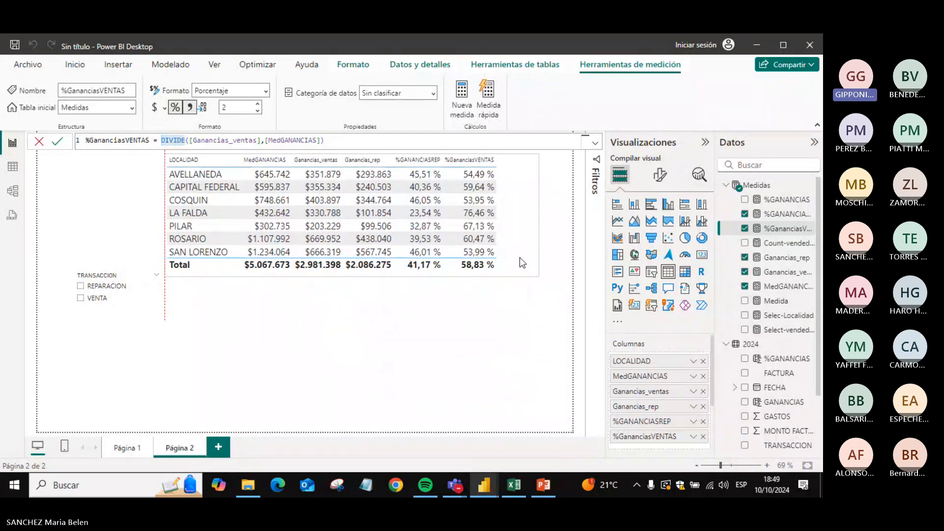
click(370, 353)
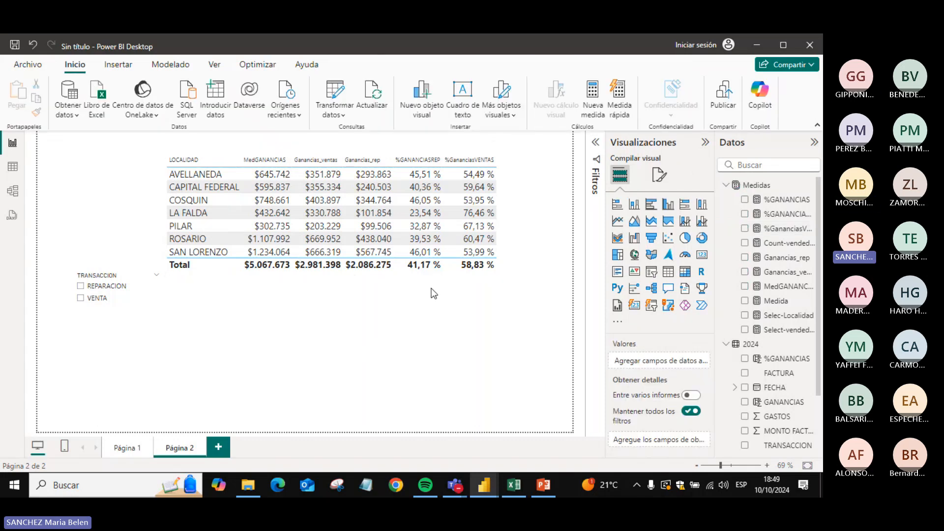
- Insert a line and stacked column chart and enlarge it to fill the space below the LOCALIDAD table beside the TRANSACCION slicer
click(702, 223)
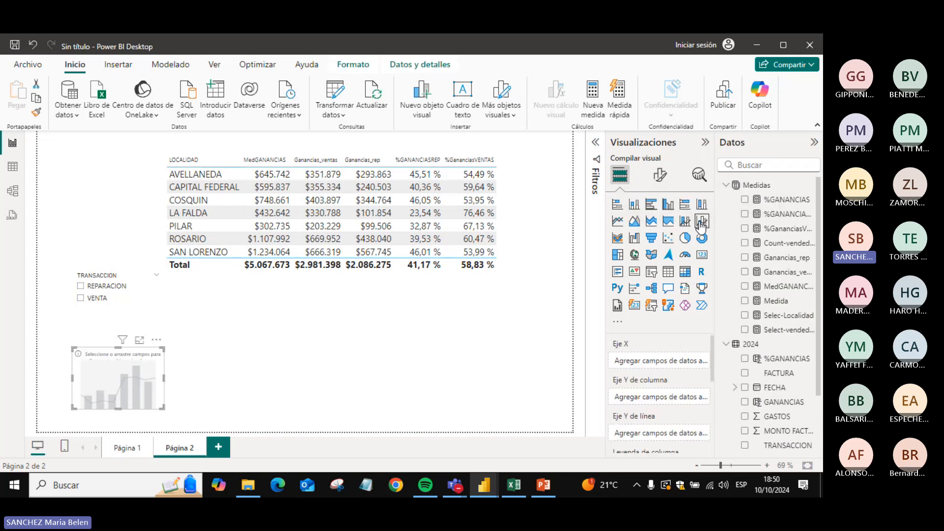
drag(164, 348, 559, 294)
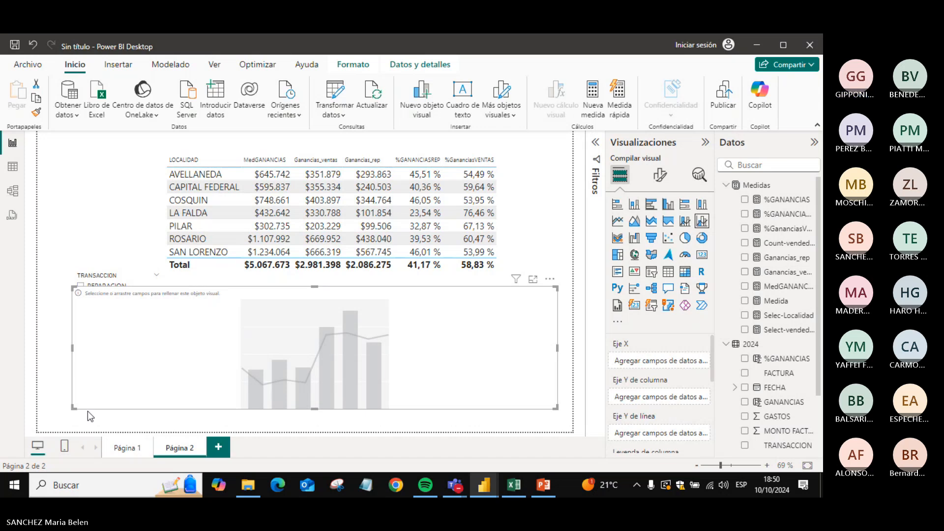
drag(73, 409, 157, 417)
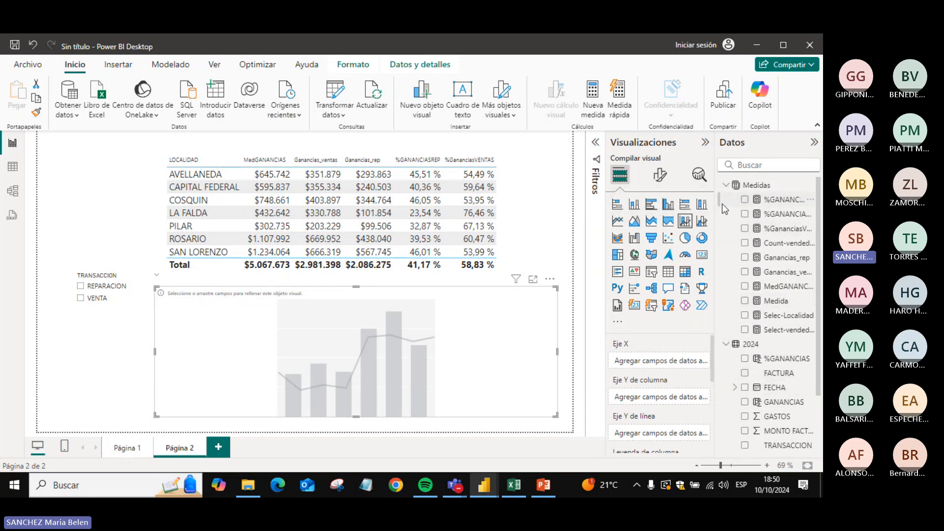
- Plot Ganancias_rep and Ganancias_ventas as the chart's columns, with LOCALIDAD on the X axis
click(744, 257)
click(745, 273)
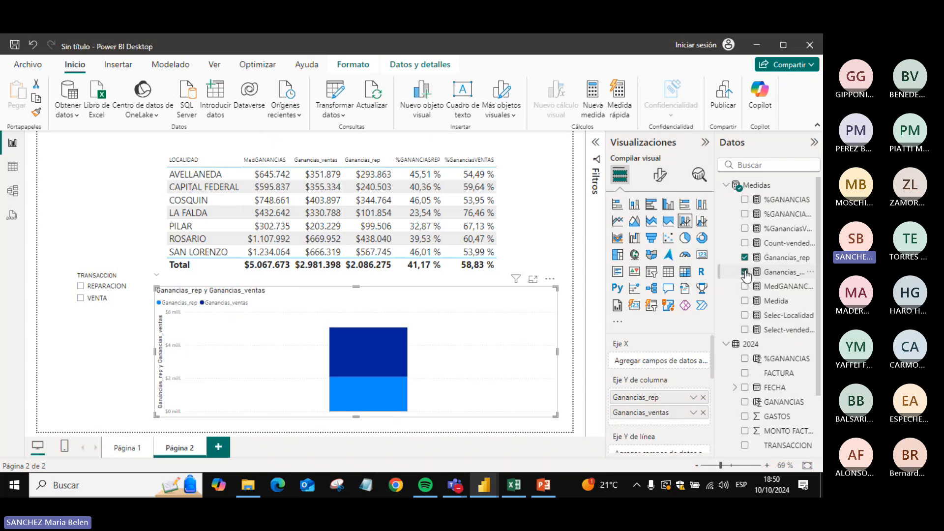
click(726, 344)
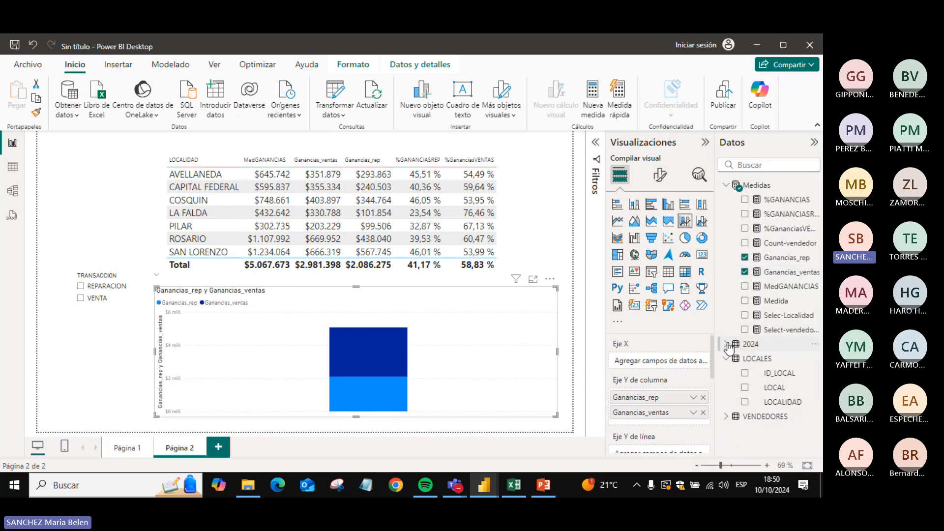
click(745, 401)
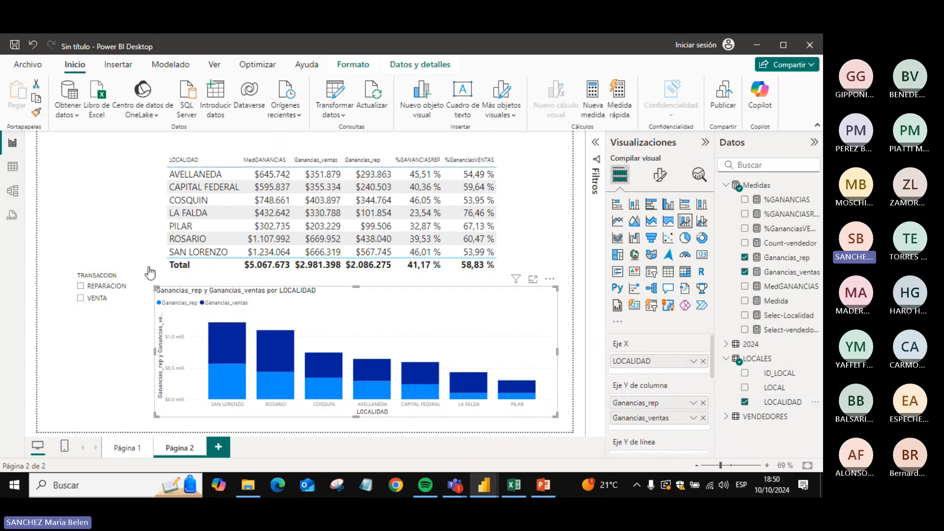
- Enlarge the chart to cover most of the page and turn on its data labels and total labels
drag(152, 285, 79, 147)
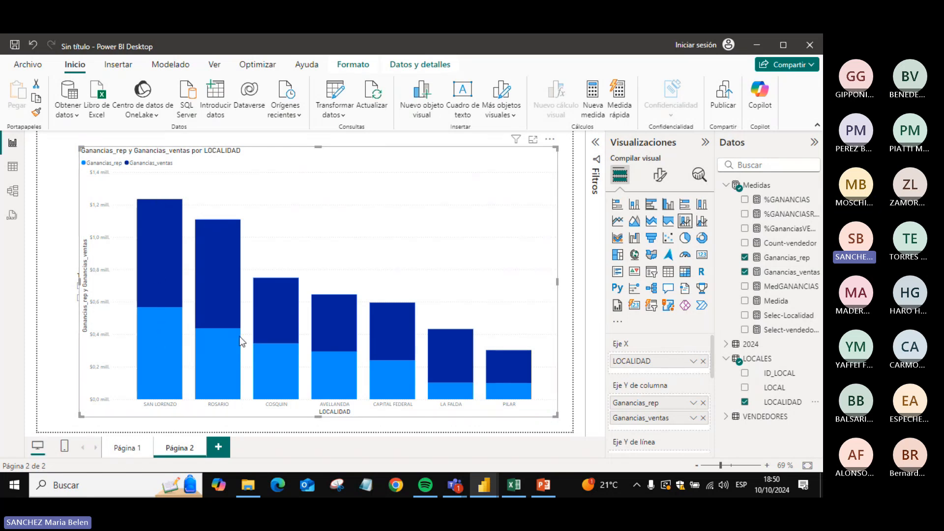
click(660, 177)
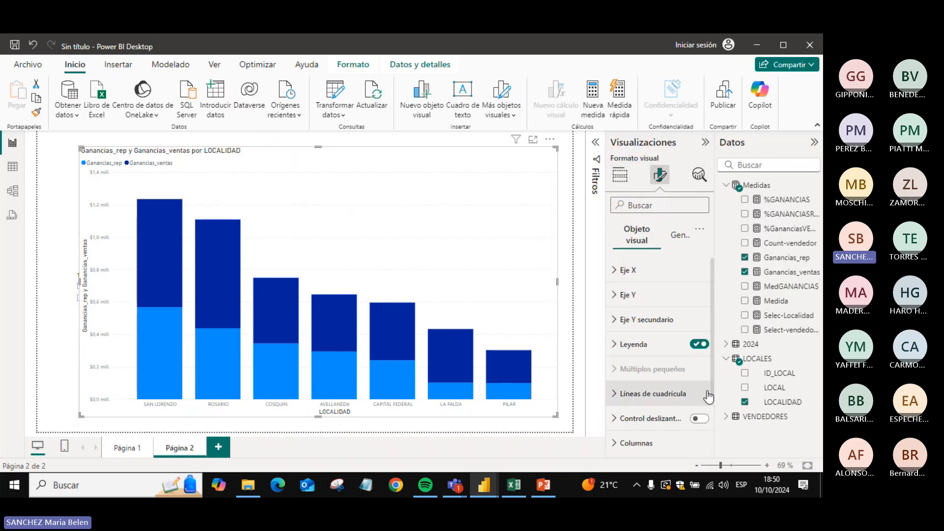
scroll(713, 375, down, 1)
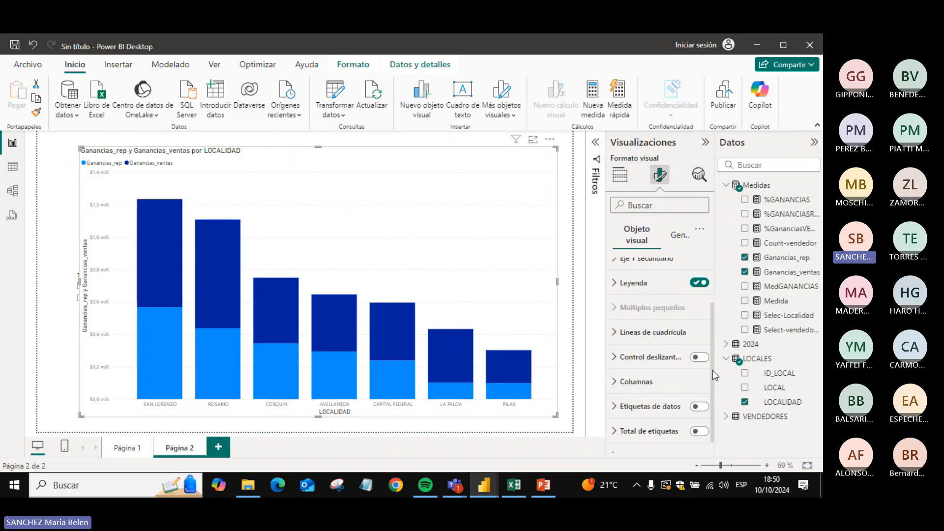
scroll(713, 375, down, 1)
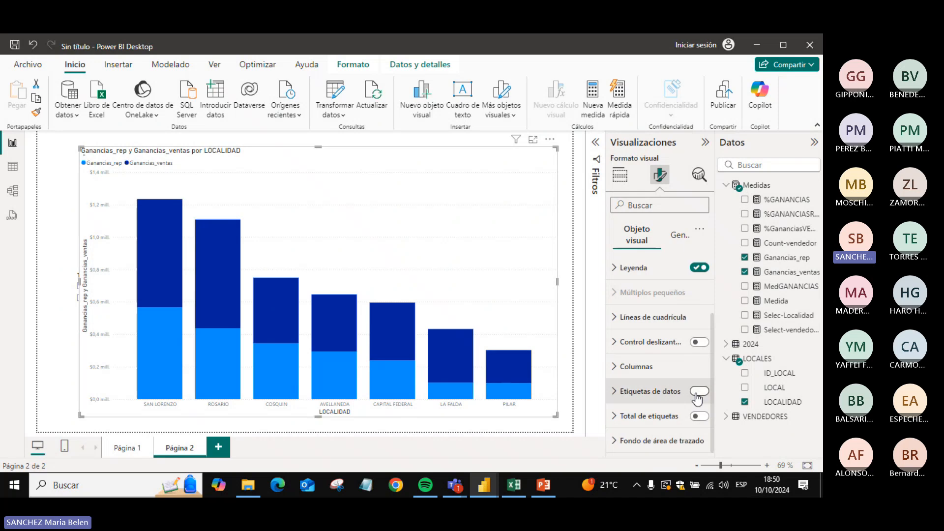
click(697, 393)
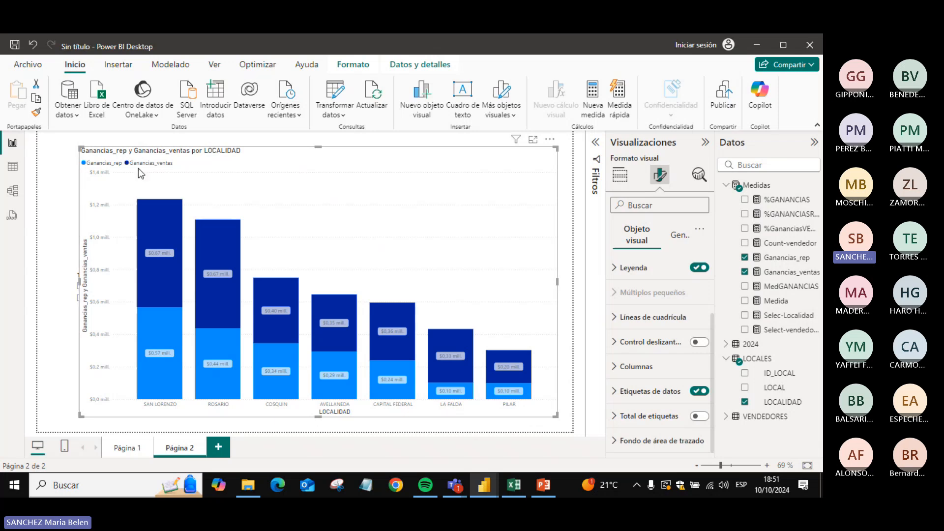
click(698, 416)
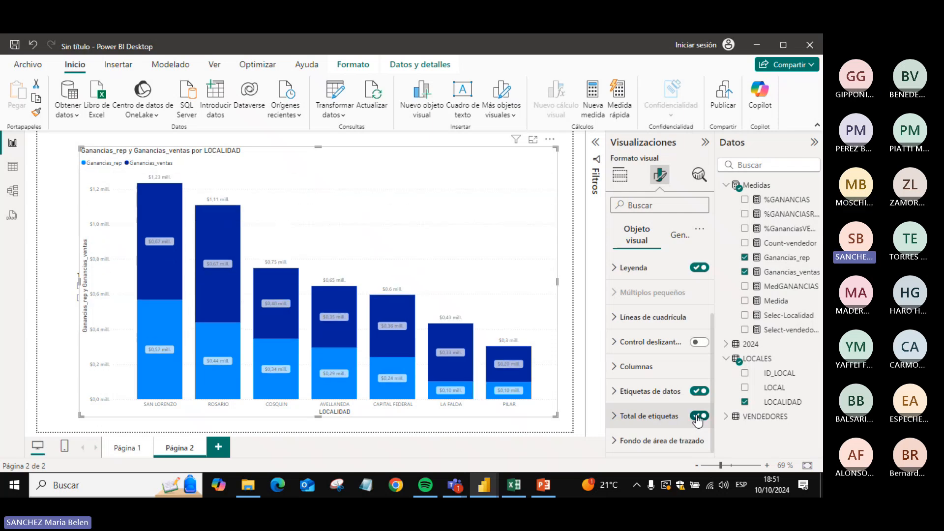
- Make the chart's total labels bold, and switch its data labels off and on again
click(614, 418)
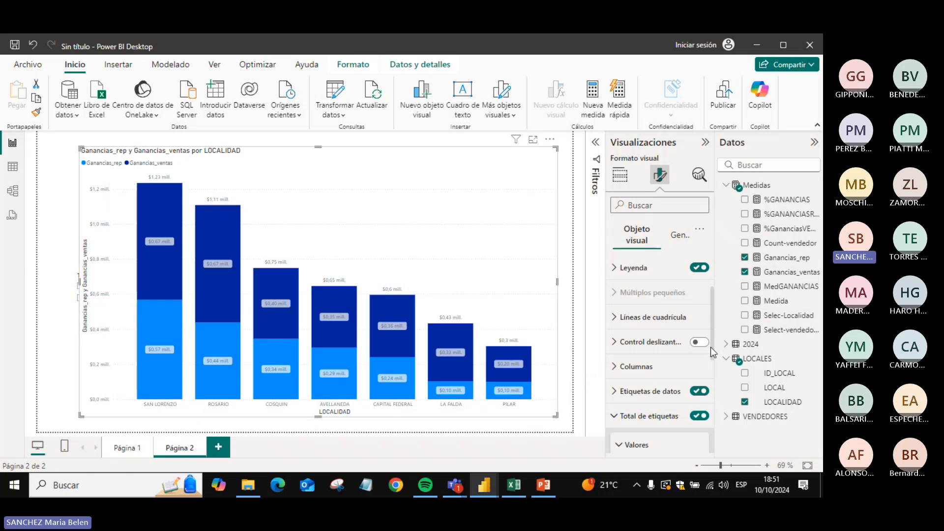
drag(709, 347, 711, 377)
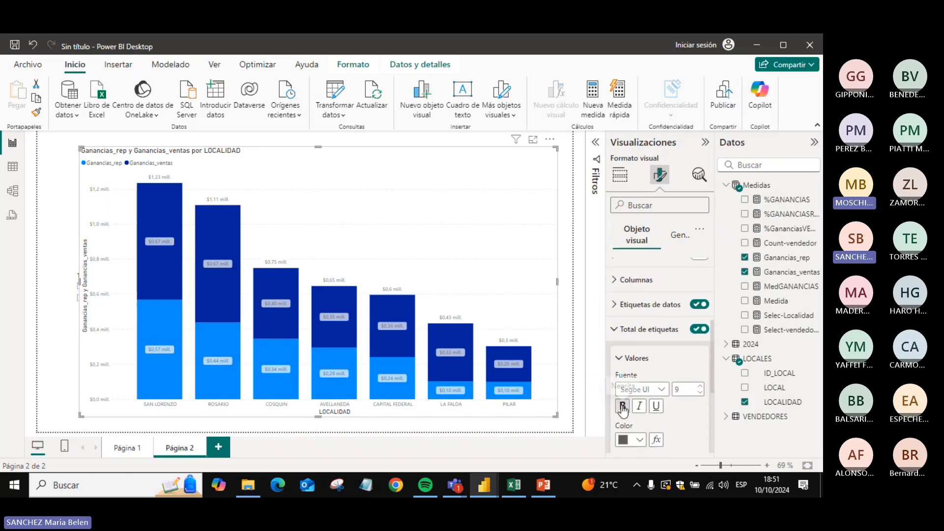
click(697, 305)
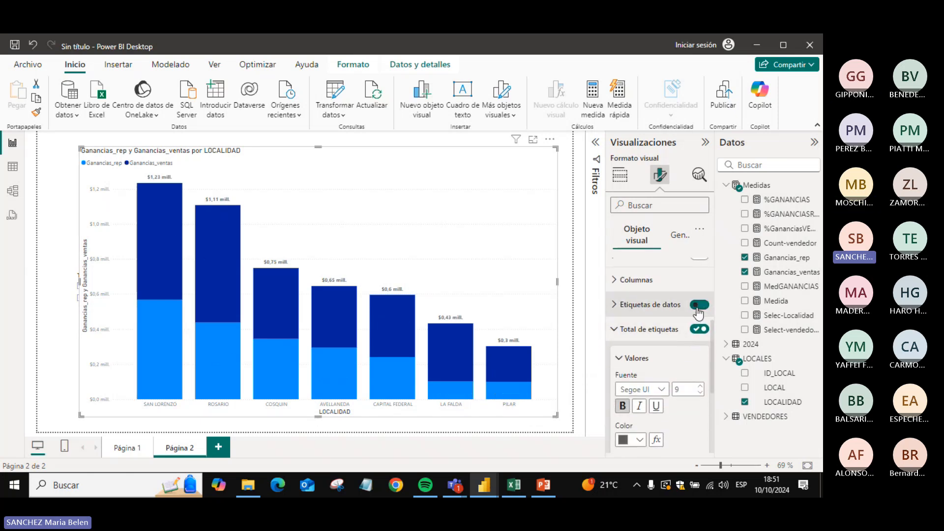
click(697, 308)
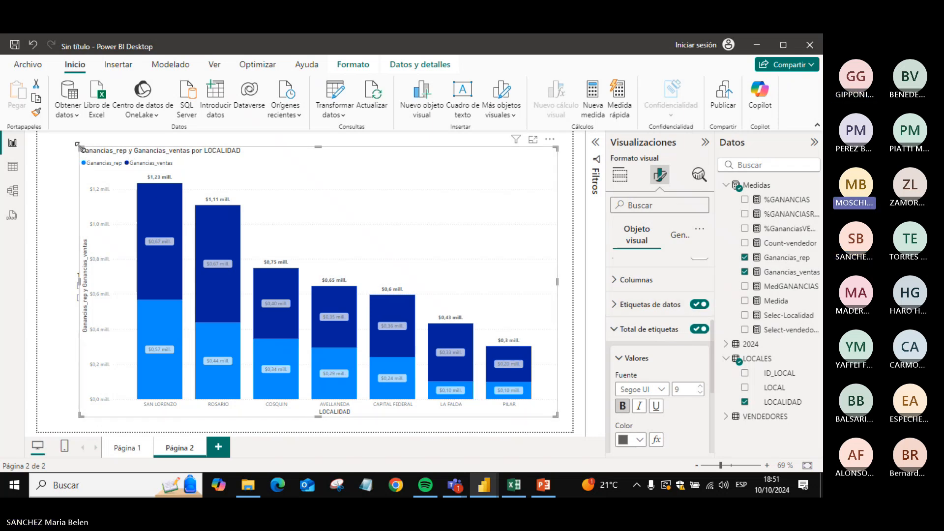
- Shrink the chart into the lower-right area of the page below the table, nudge it slightly right, and deselect it
drag(79, 148, 297, 286)
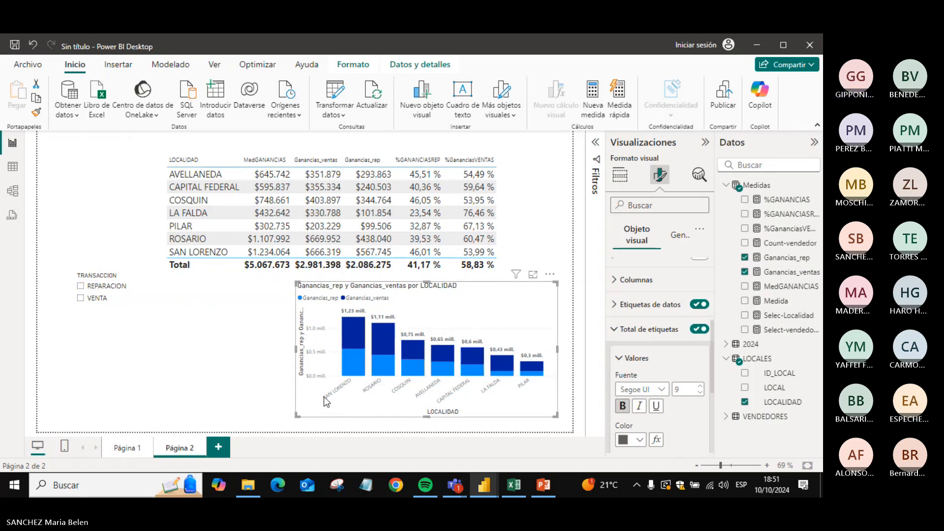
drag(297, 415, 289, 425)
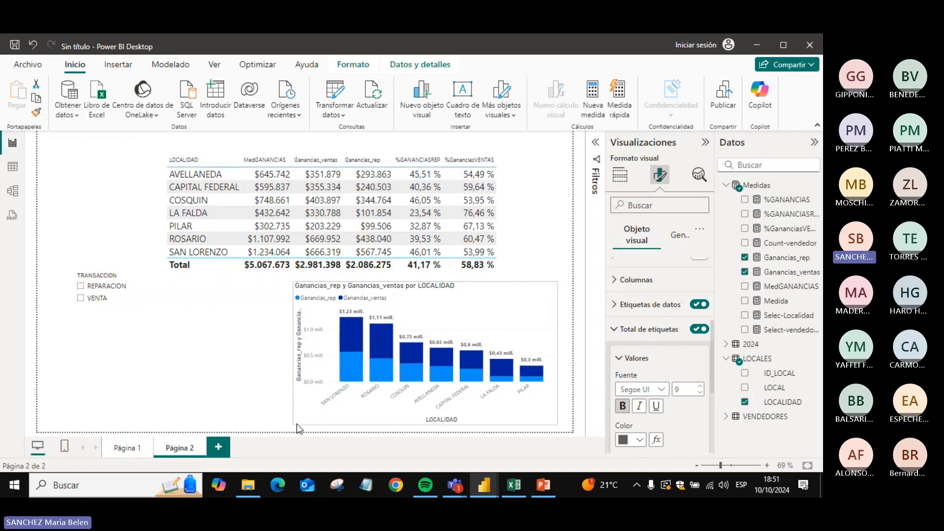
click(247, 375)
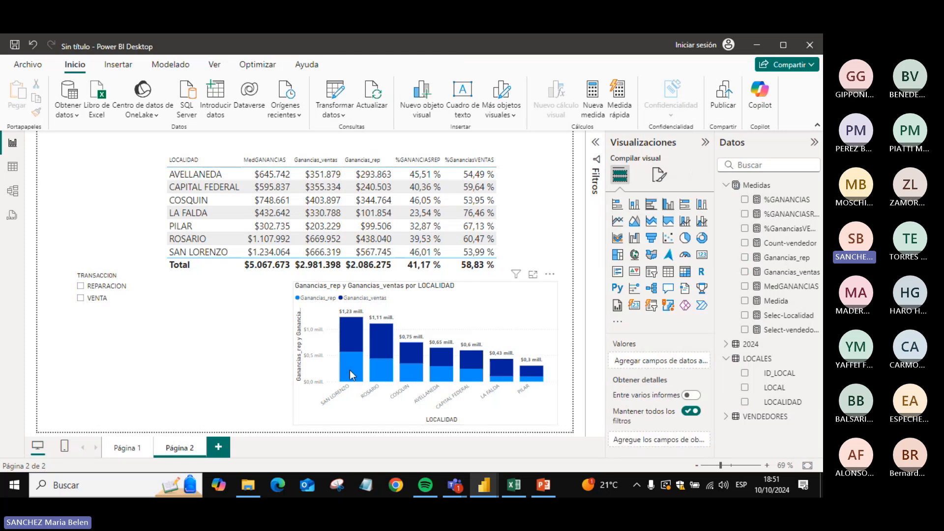
mouse_move(350, 355)
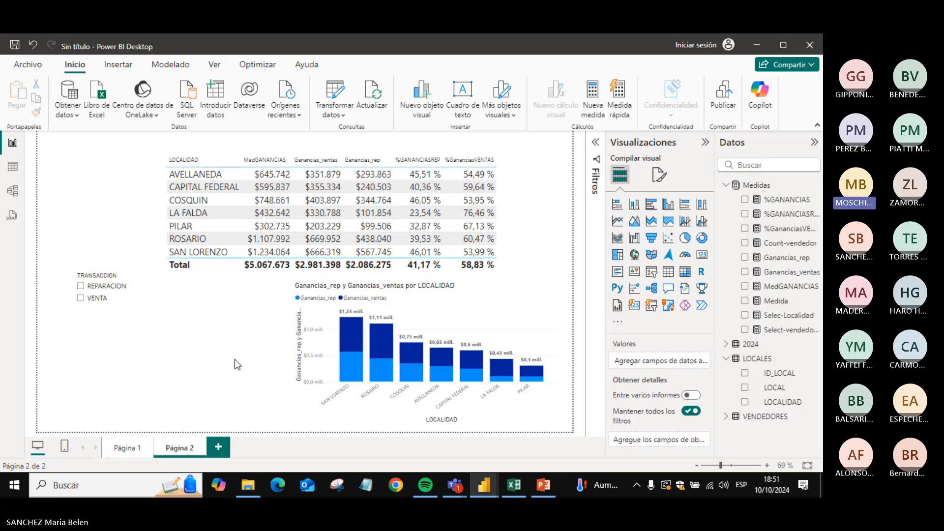
key(alt+Tab)
key(alt+Tab)
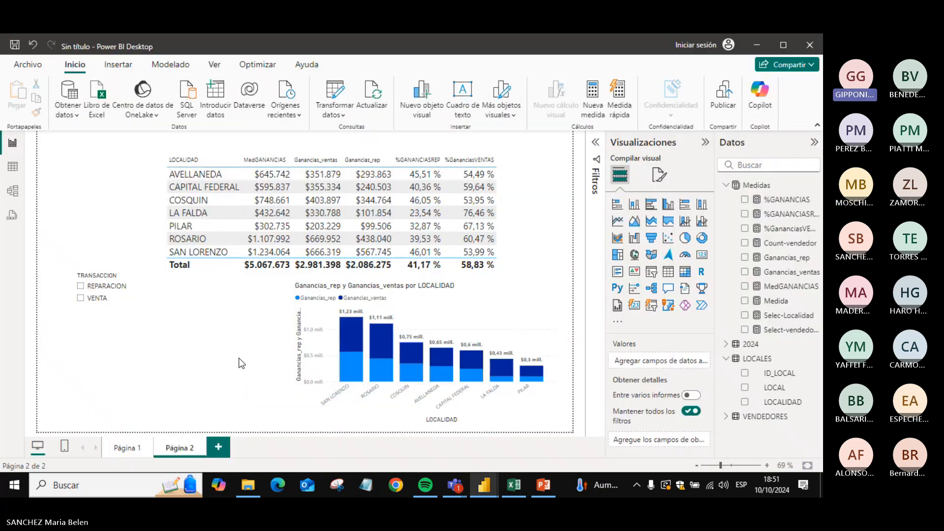
click(492, 311)
drag(488, 305, 490, 305)
click(239, 348)
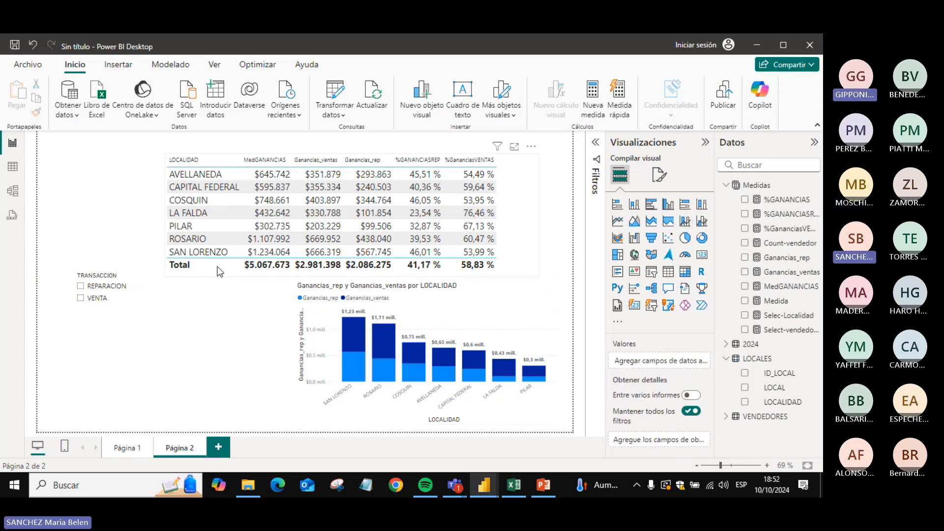
- Move the LOCALIDAD table to the page's upper-left corner, and test the TRANSACCION slicer by selecting and clearing REPARACION
drag(215, 263, 98, 248)
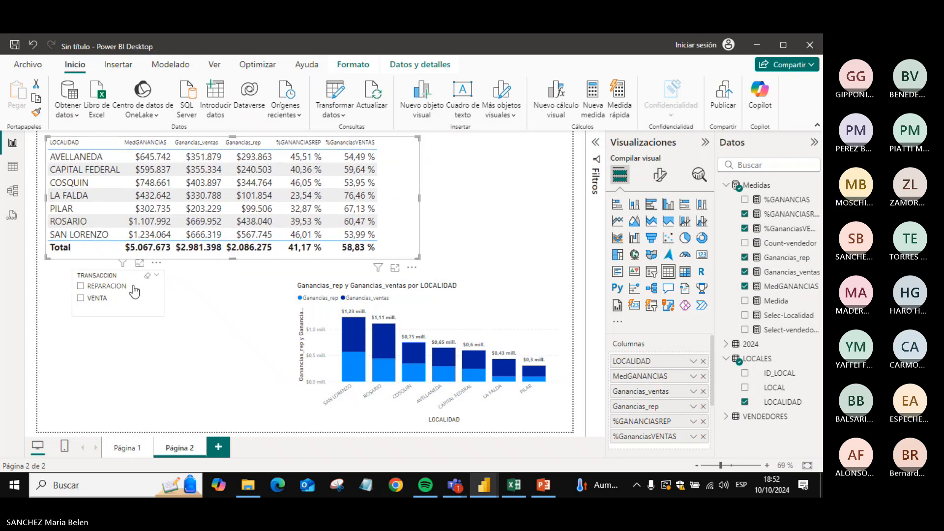
click(81, 289)
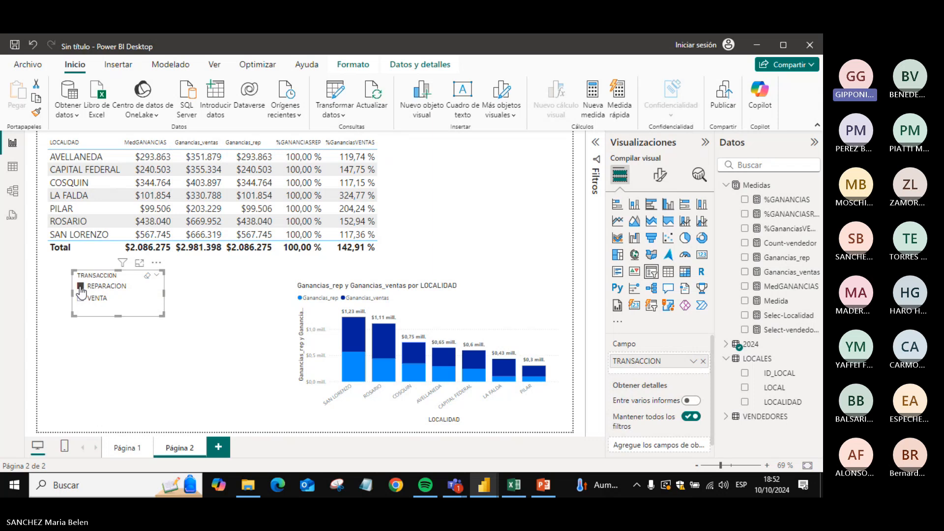
click(82, 288)
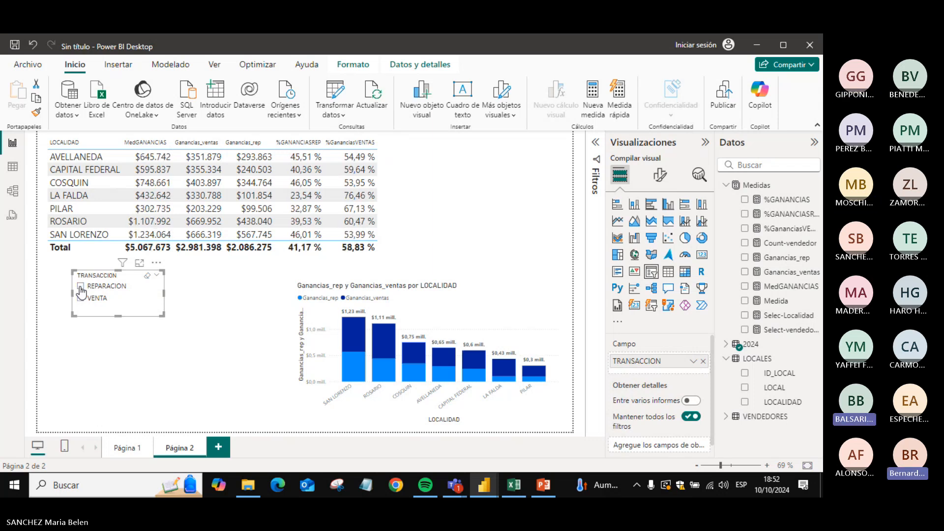
- Dismiss the recording and transcription notice in the Teams meeting, return to Power BI Desktop, and deselect the slicer
key(alt+Tab)
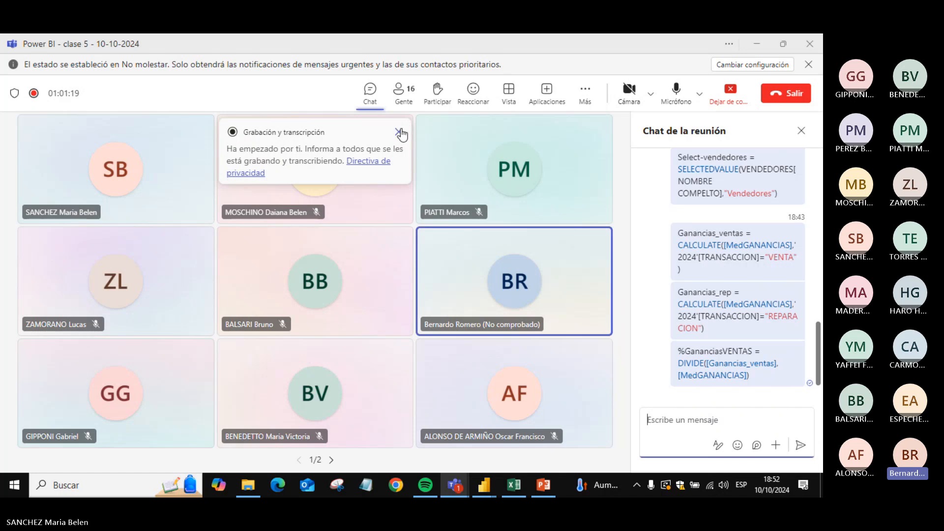
click(399, 132)
key(alt+Tab)
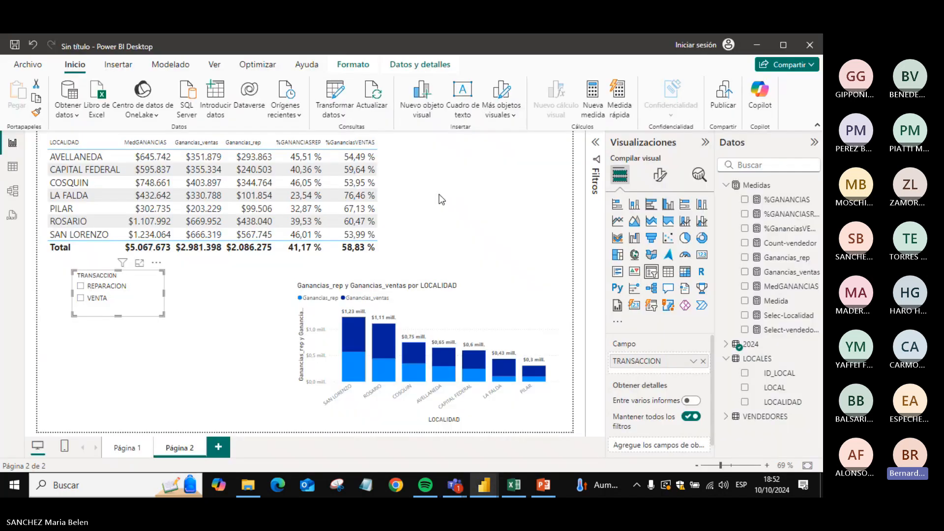
click(449, 231)
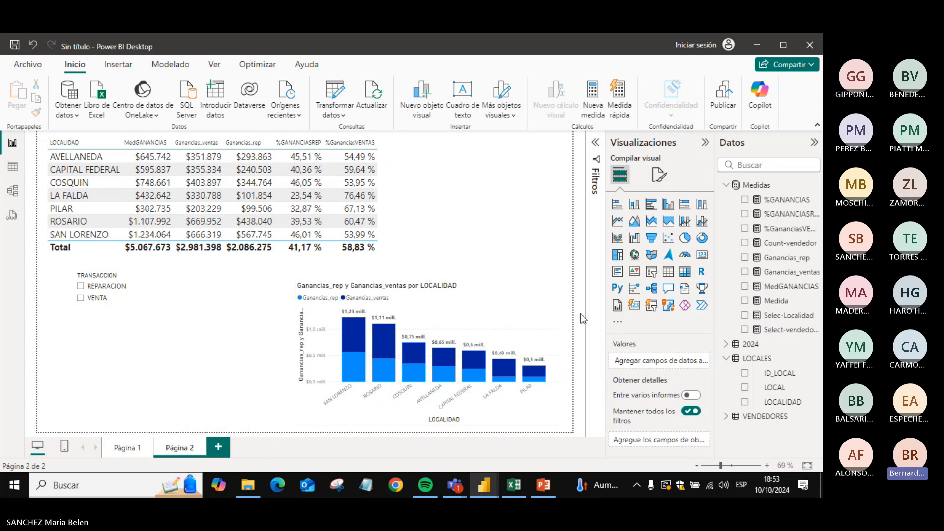
- Delete the measure Medida from the Medidas table and clear the selection
click(764, 302)
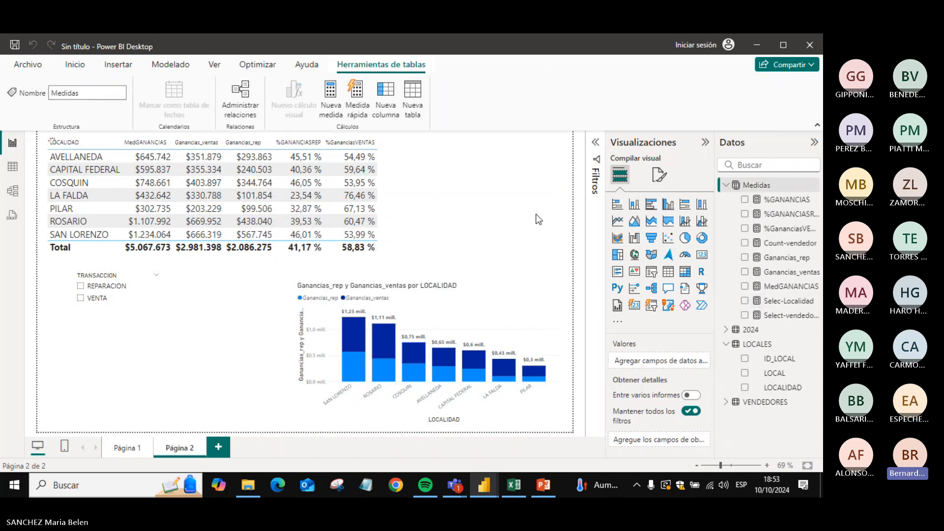
click(518, 188)
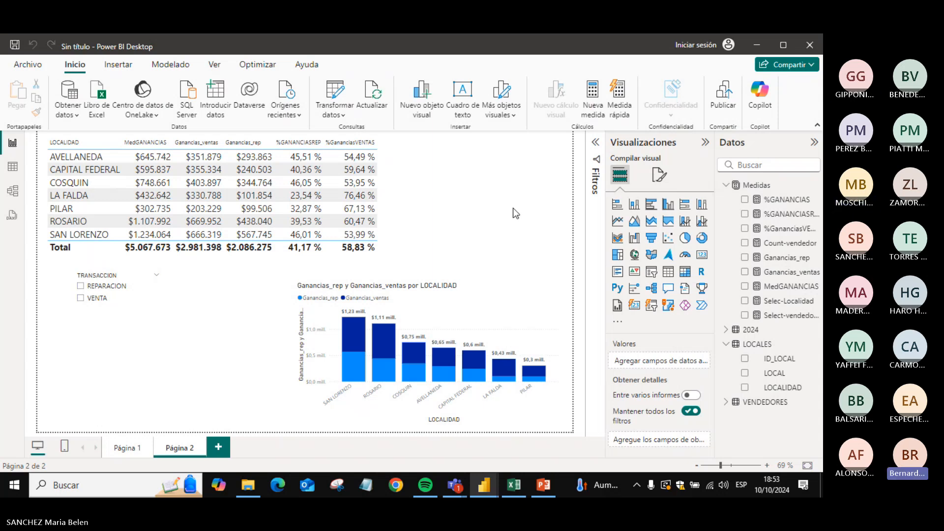
- Enlarge the stacked column chart slightly and move it left, right beside the TRANSACCION slicer
click(493, 297)
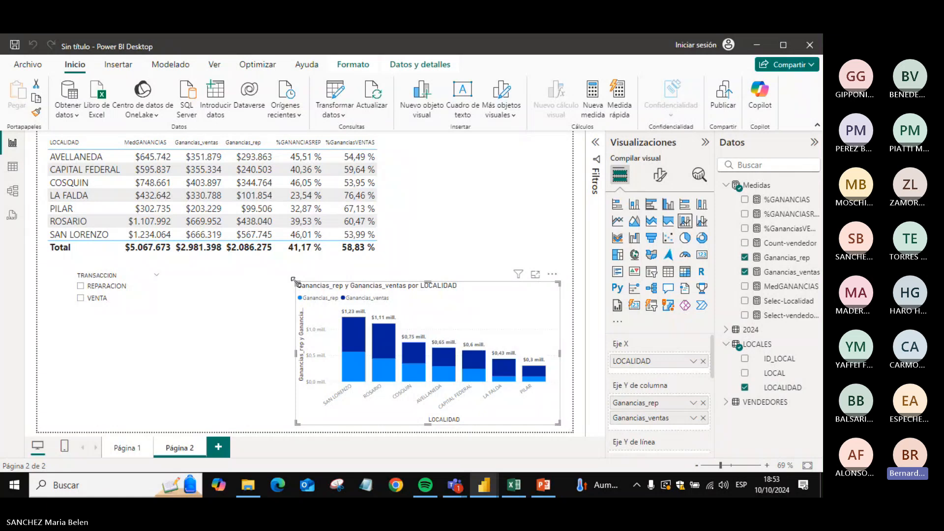
drag(293, 280, 281, 262)
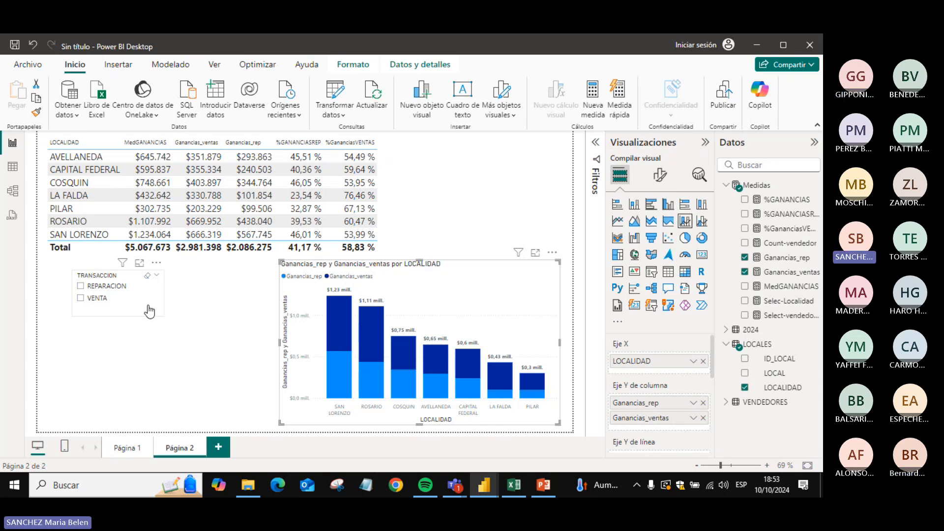
key(alt+Tab)
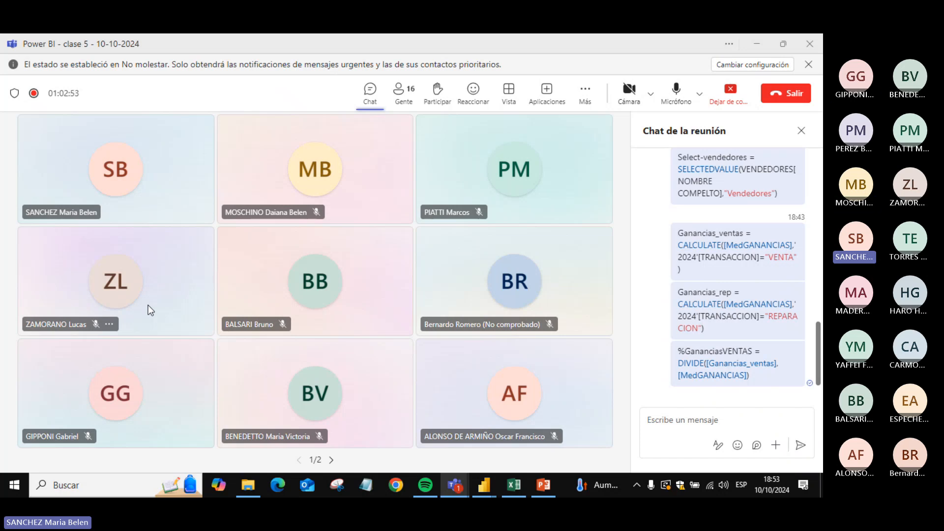
key(alt+Tab)
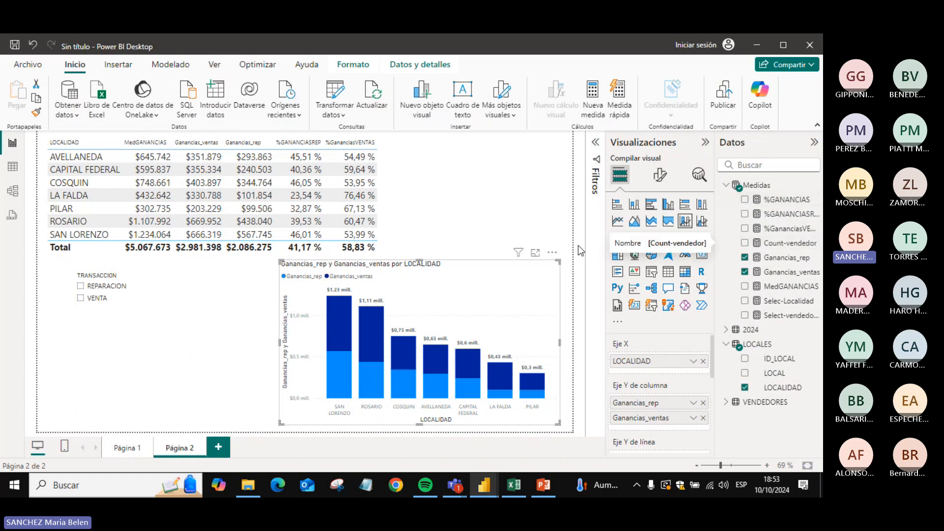
drag(442, 276, 328, 278)
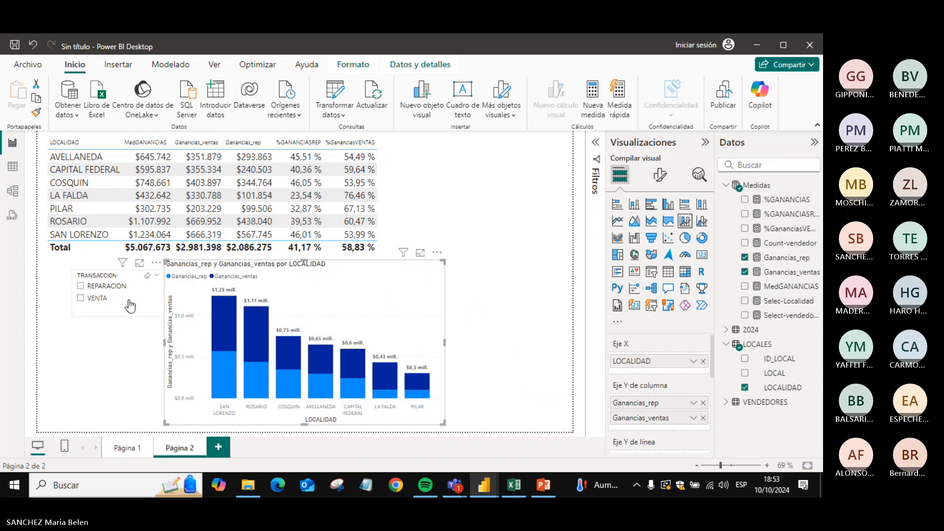
- Move the TRANSACCION slicer beside the LOCALIDAD table and the stacked column chart directly beneath the table, aligned with its left edge, and clear the selection
drag(127, 299, 460, 148)
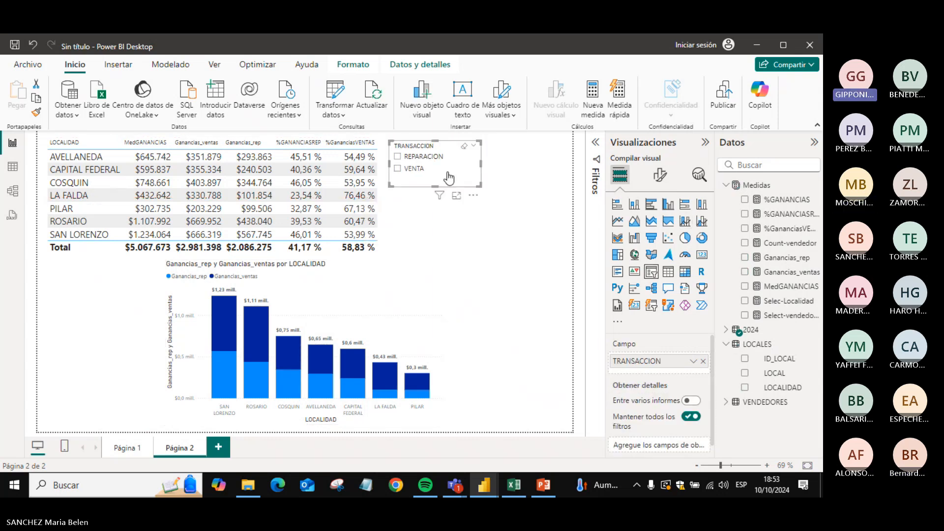
drag(426, 291, 299, 290)
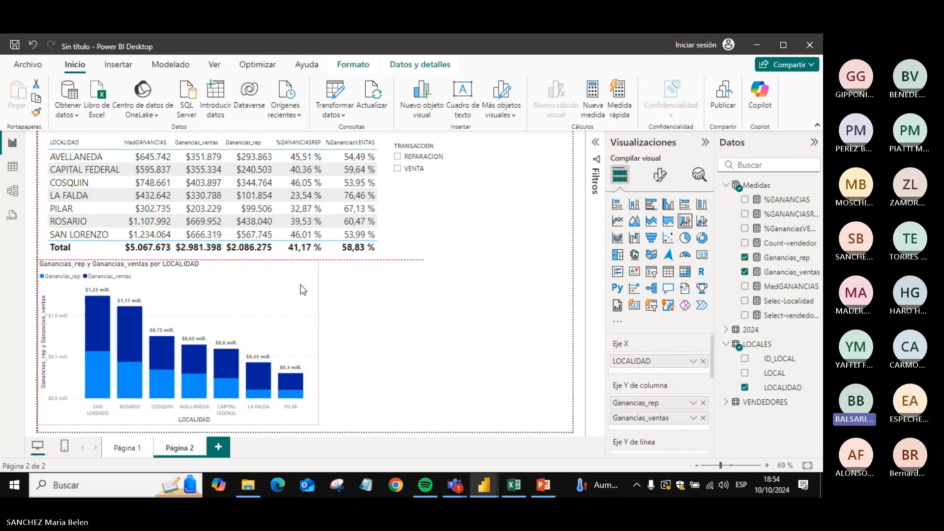
drag(303, 290, 310, 290)
click(352, 296)
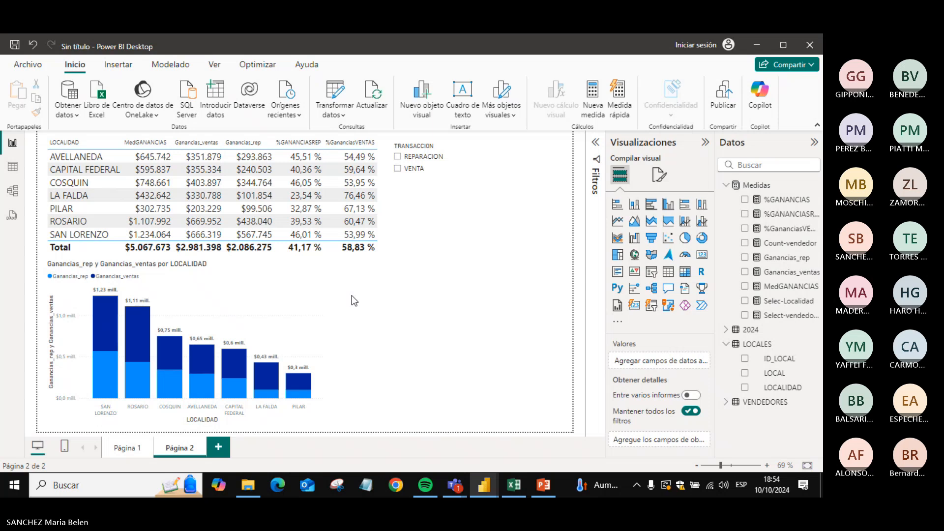
- Check the Teams meeting chat and the CALCULATE syntax slide in PowerPoint, and return to Power BI Desktop
key(alt+Tab)
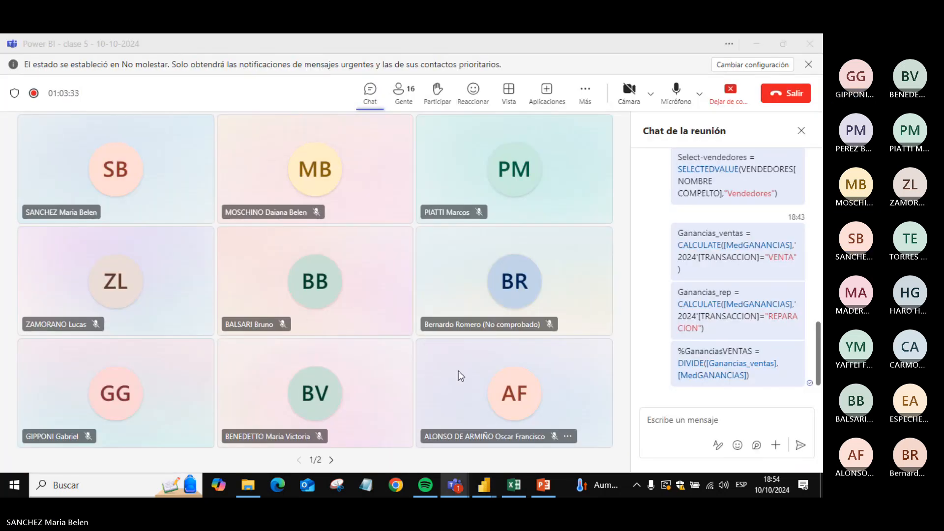
key(alt+Tab)
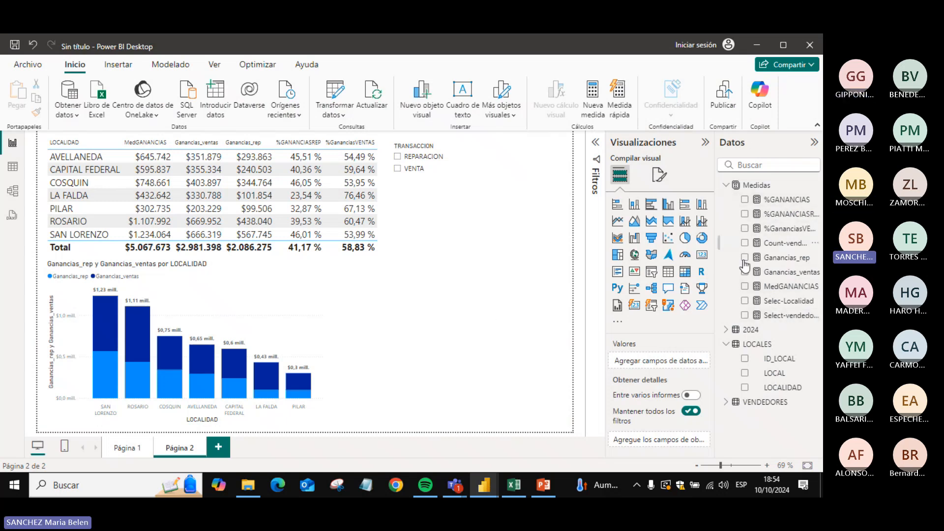
click(544, 494)
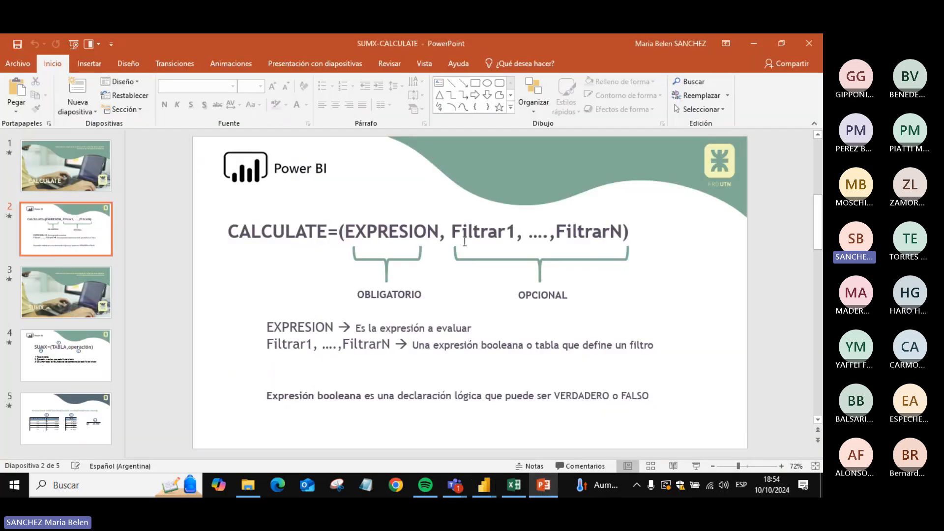
key(alt+Tab)
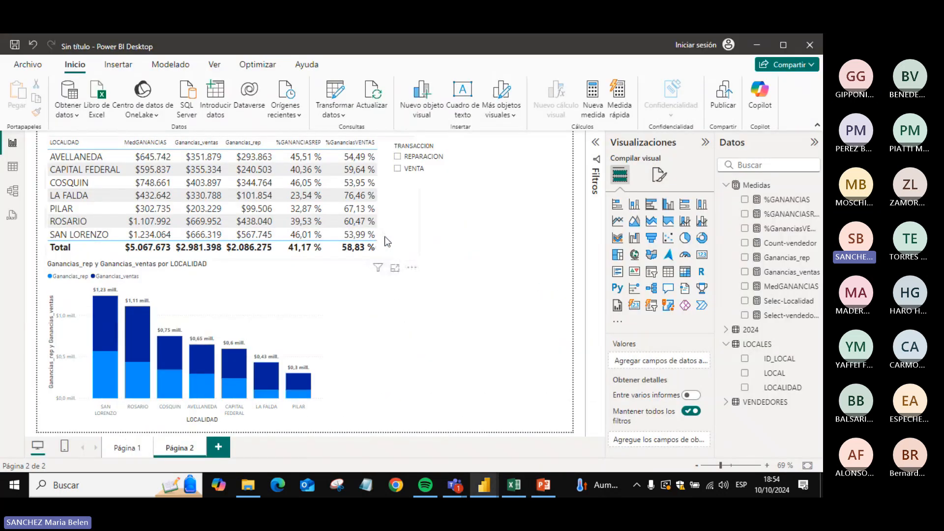
- Review the %GANANCIASREP and Ganancias_rep formulas, highlighting the '2024'[TRANSACCION]="REPARACION" filter argument of CALCULATE, and clear the selection
click(384, 236)
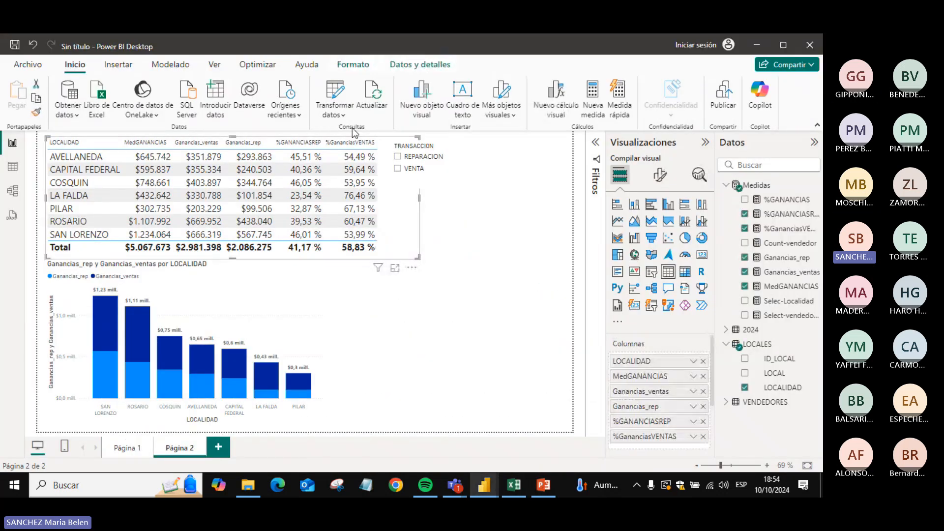
click(775, 215)
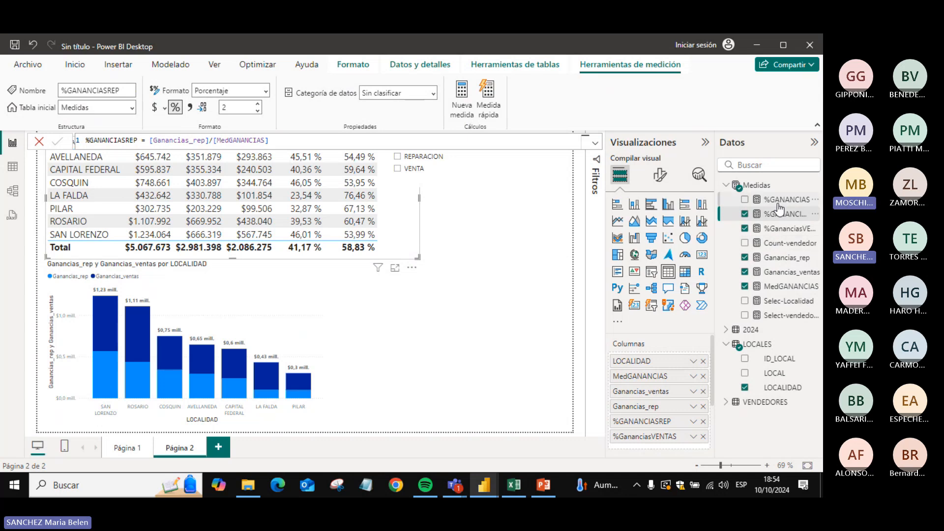
click(782, 243)
click(784, 257)
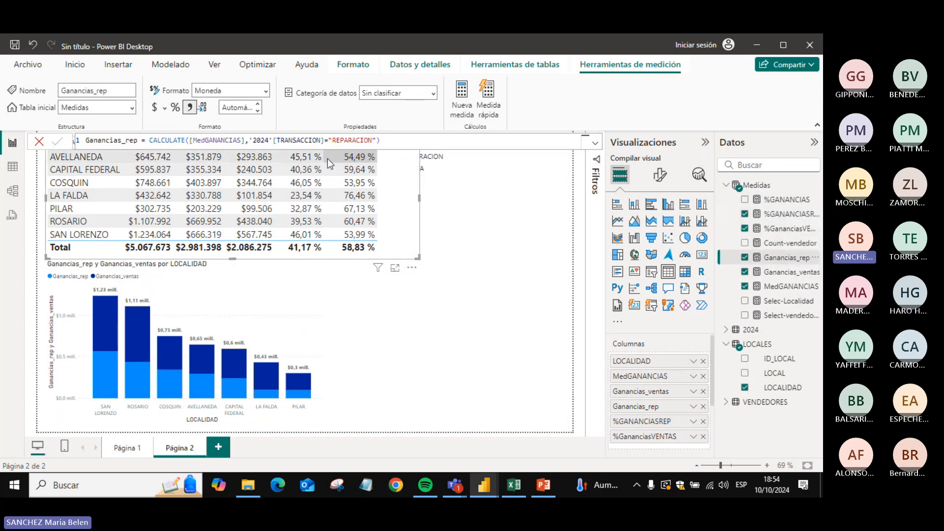
click(255, 140)
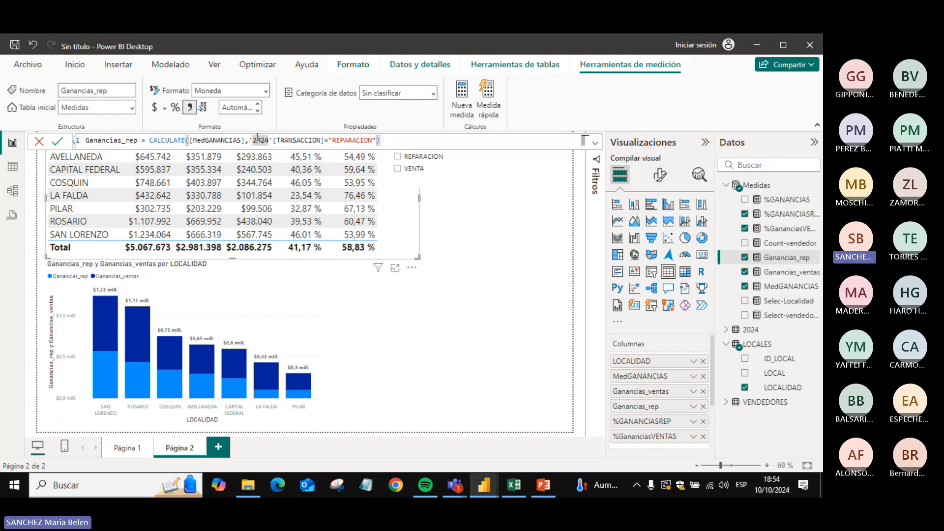
drag(253, 140, 361, 142)
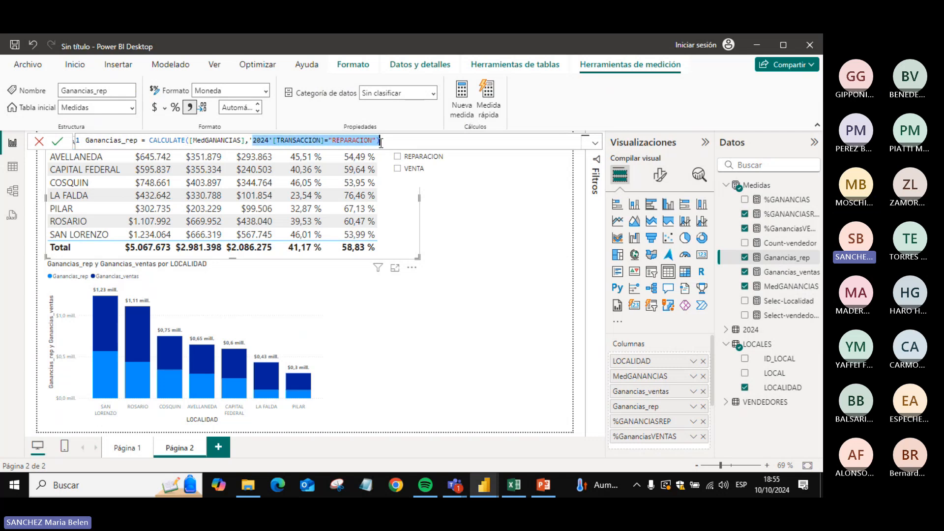
click(254, 140)
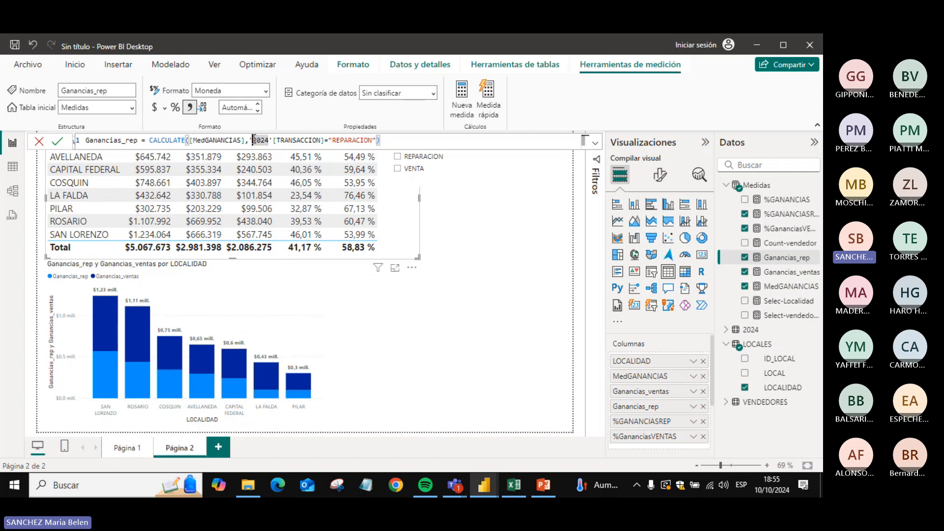
drag(253, 139, 366, 141)
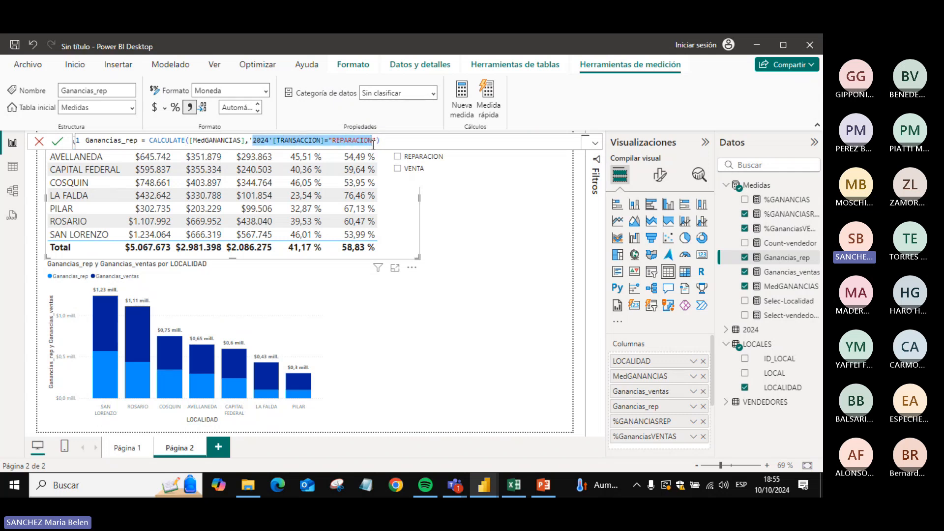
click(392, 322)
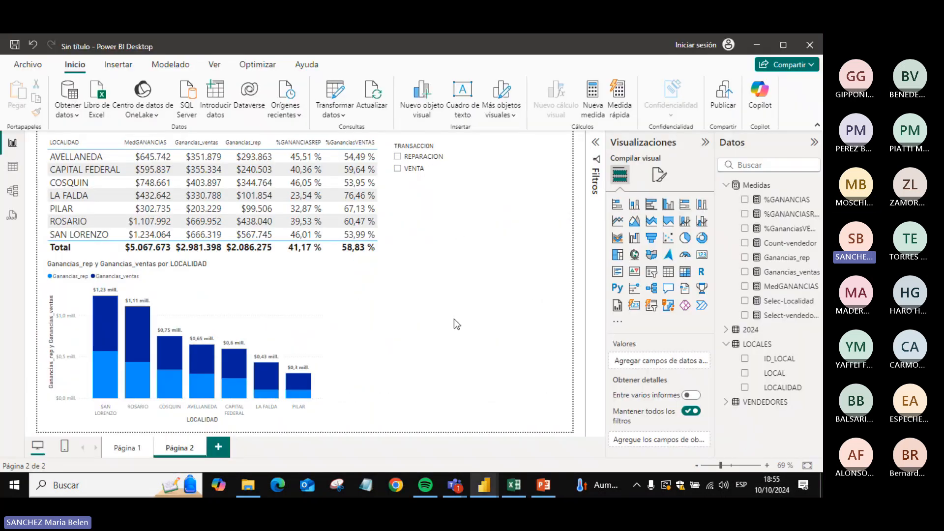
- Switch to the Teams meeting and stop sharing the screen
key(alt+Tab)
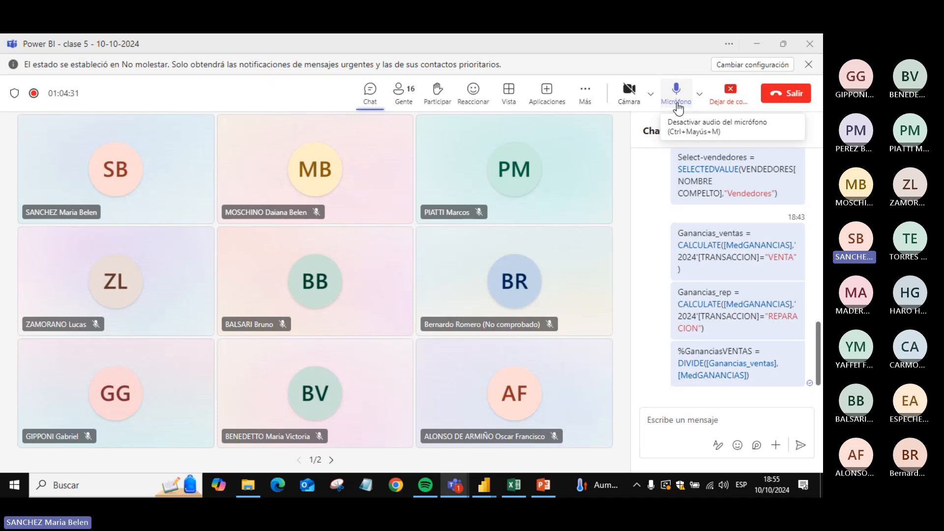
click(726, 101)
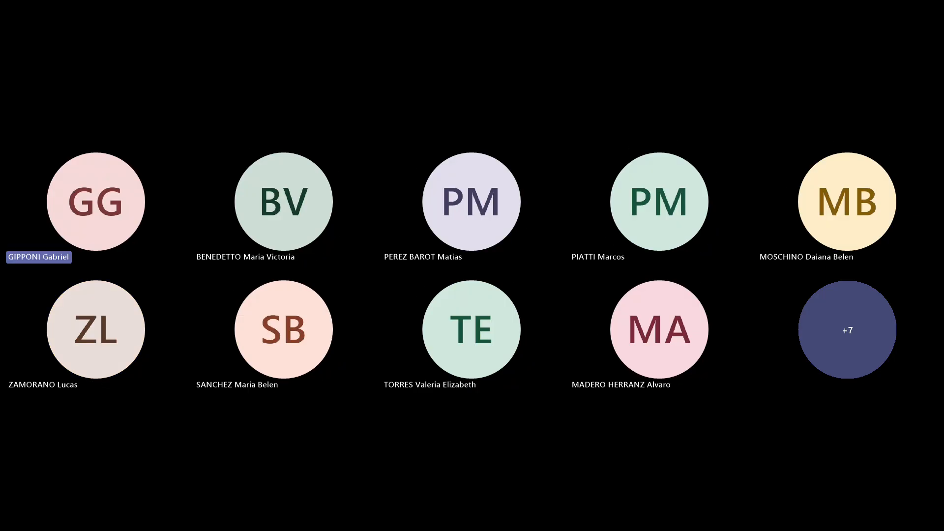
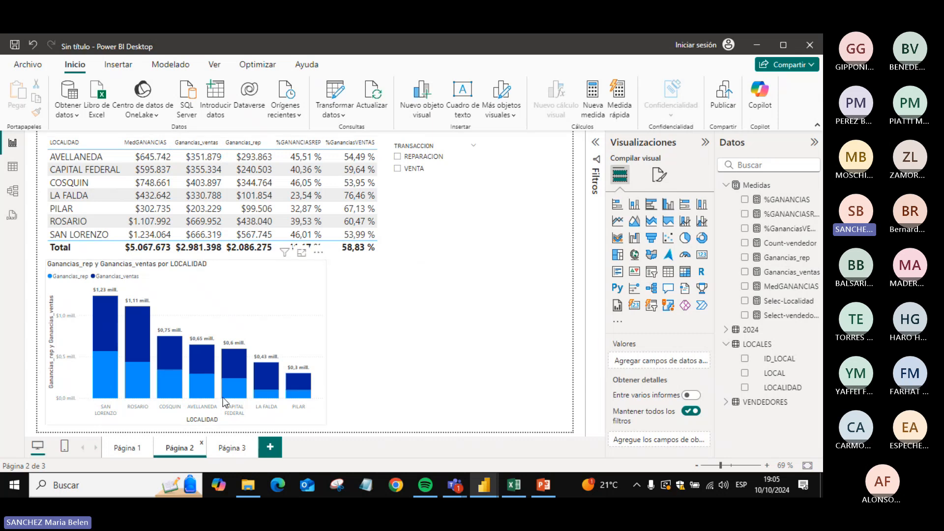
- On Página 3, start a new measure in the Medidas table and name it TOTAL-GANANCIAS
click(232, 449)
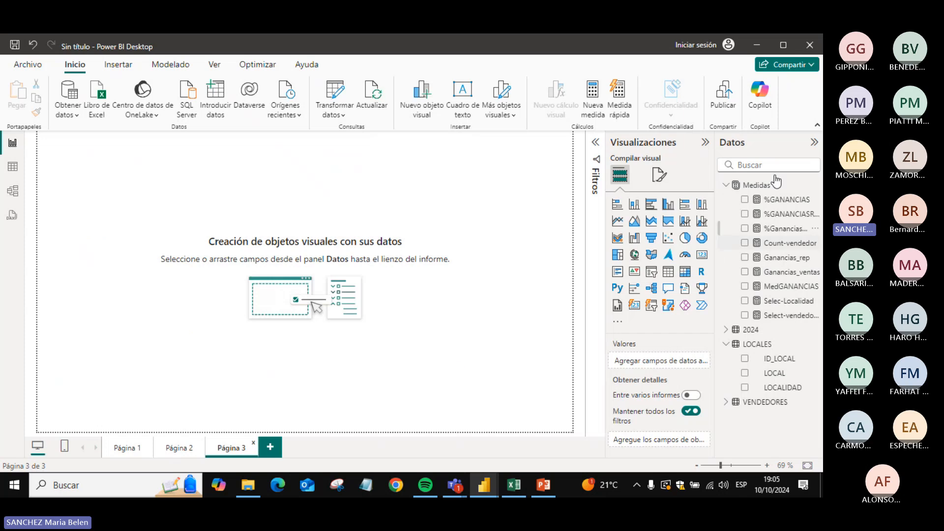
right_click(759, 187)
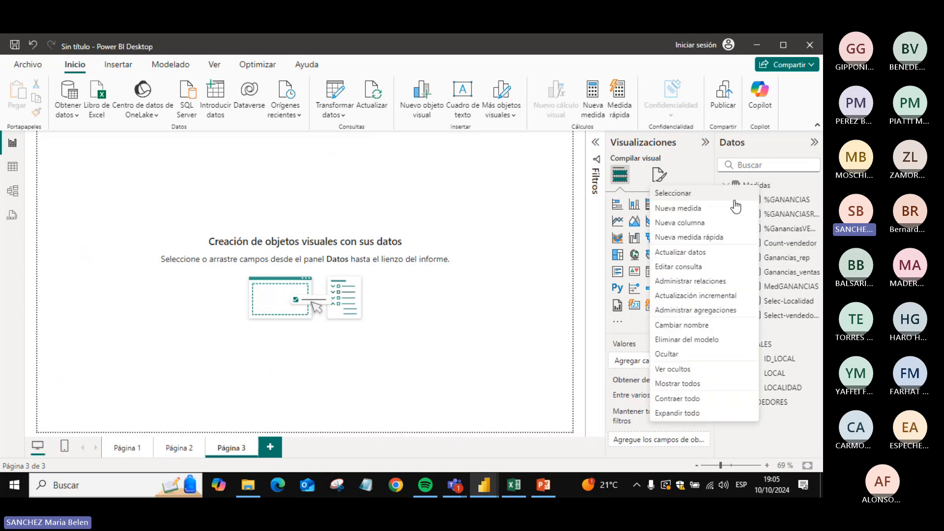
click(721, 208)
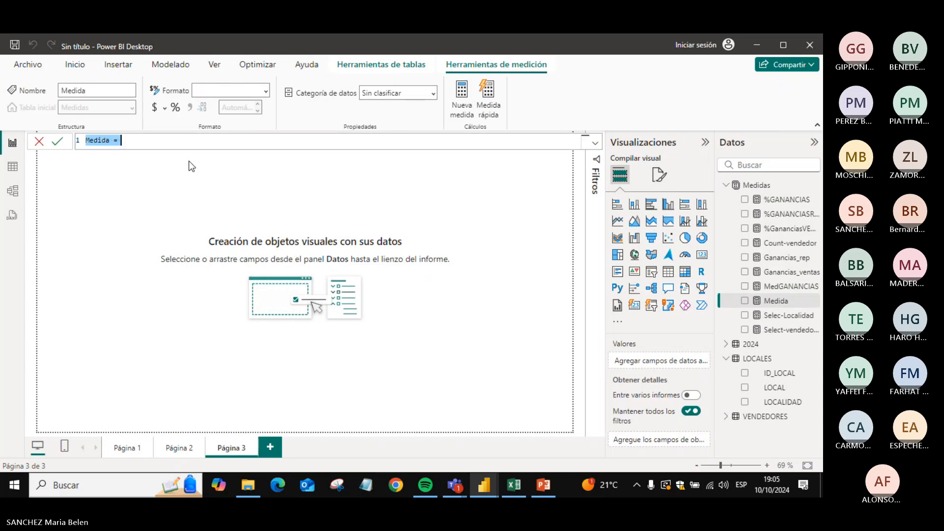
double_click(93, 138)
text(TOTAL)
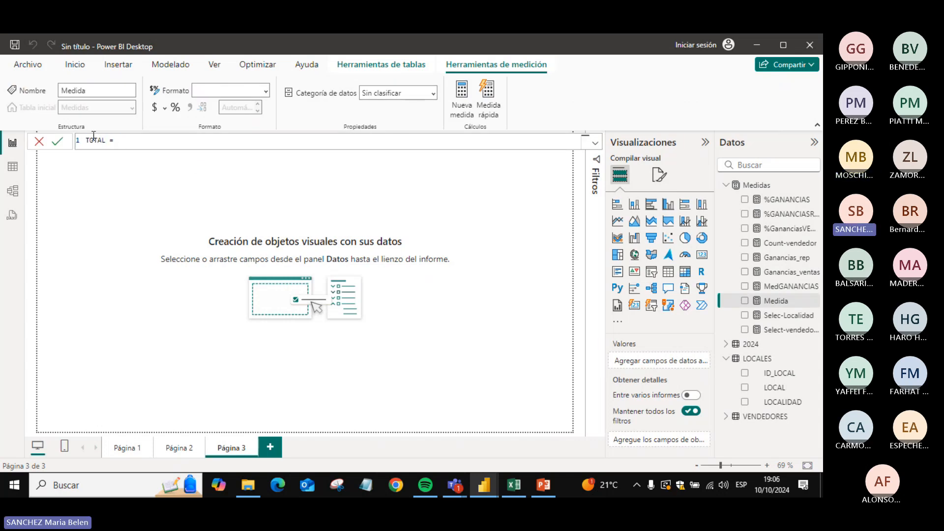
text(-)
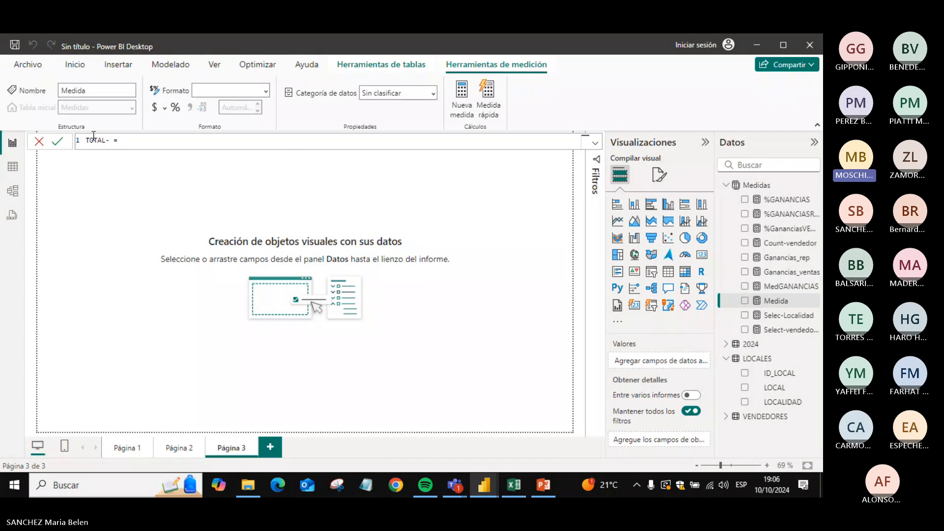
text(GANANCIAS = )
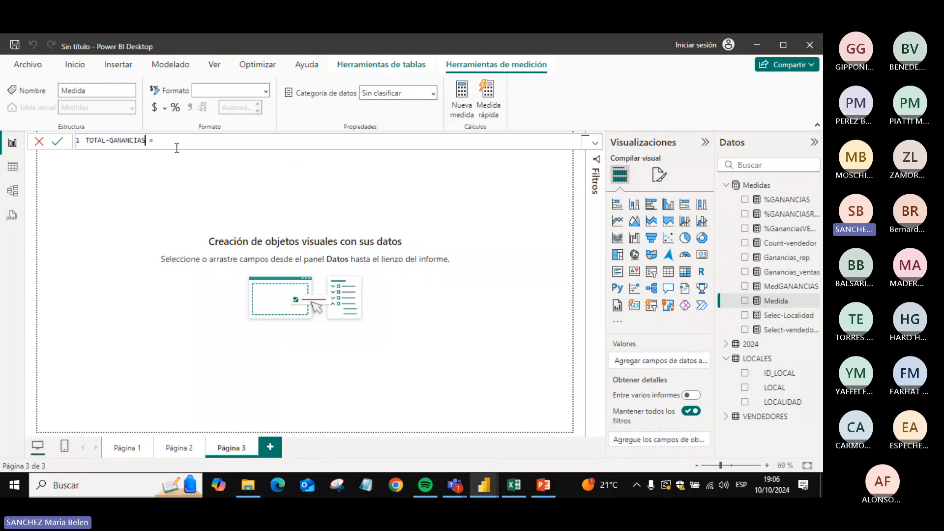
- Begin the TOTAL-GANANCIAS formula with CALCULATE, using the MedGANANCIAS measure as its expression
text(CALC)
key(Tab)
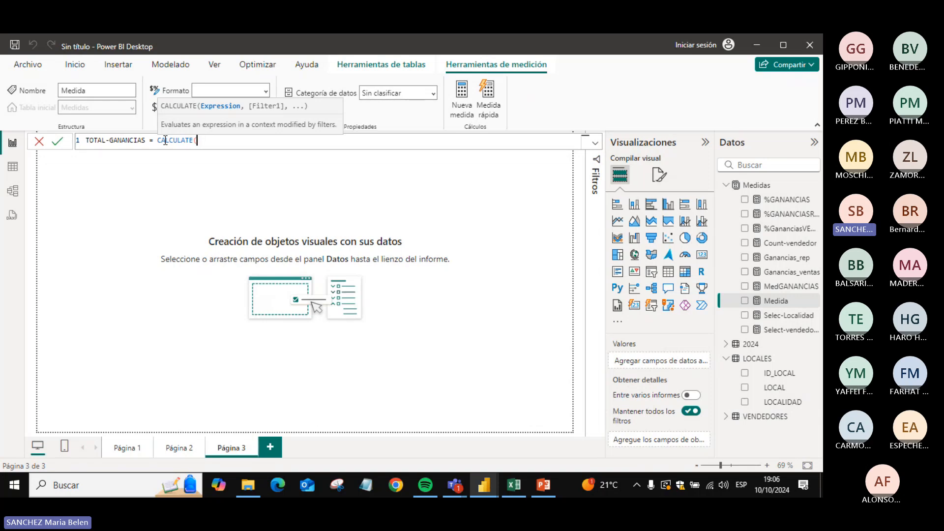
text(ME)
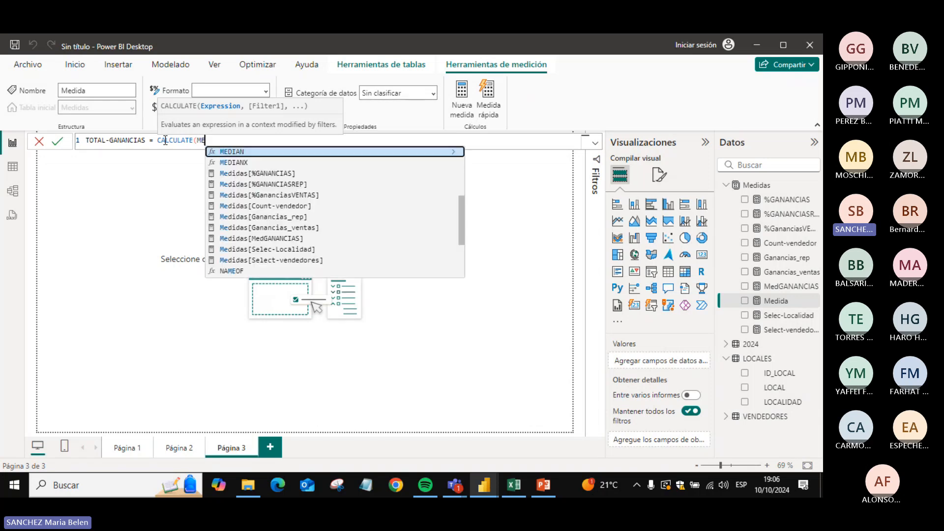
text(DGAN)
key(Tab)
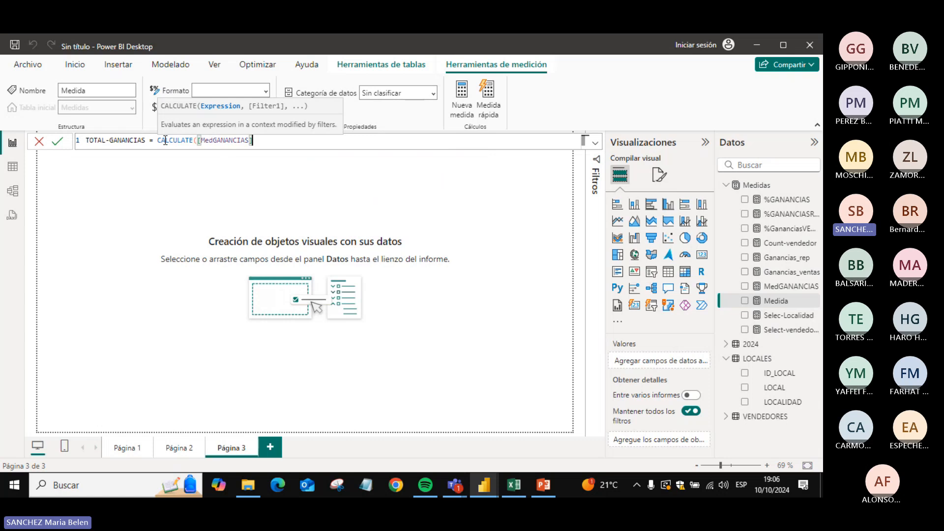
text(,)
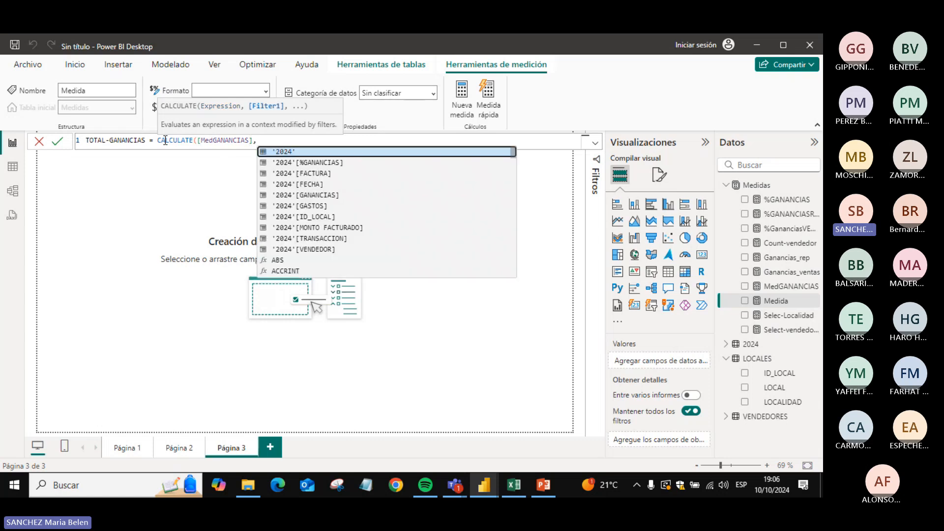
- Add ALL(LOCALES[LOCALIDAD]) as the CALCULATE filter and commit the TOTAL-GANANCIAS measure
text(ALL)
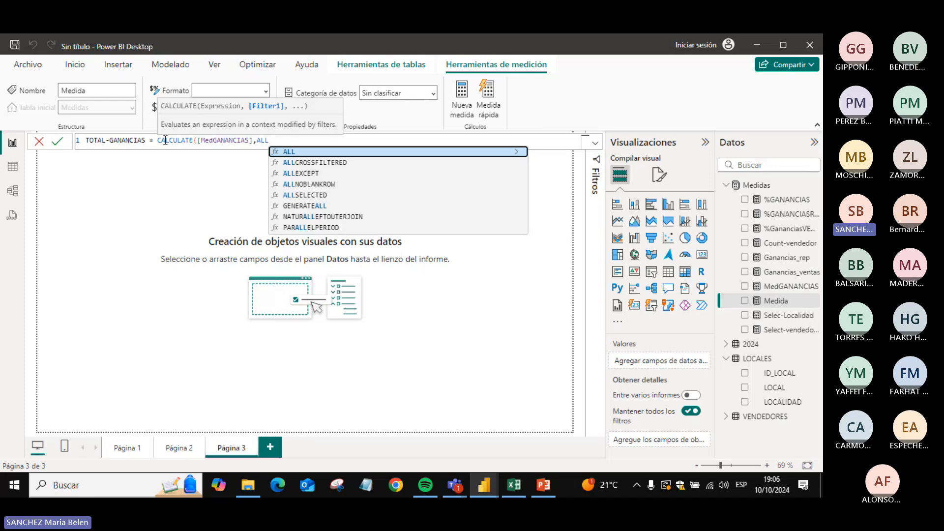
text(()
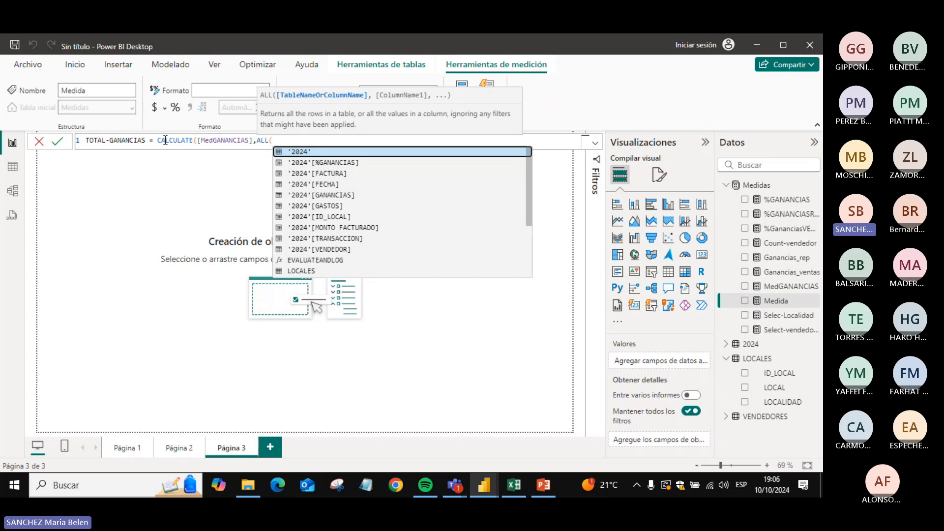
text(LOCA)
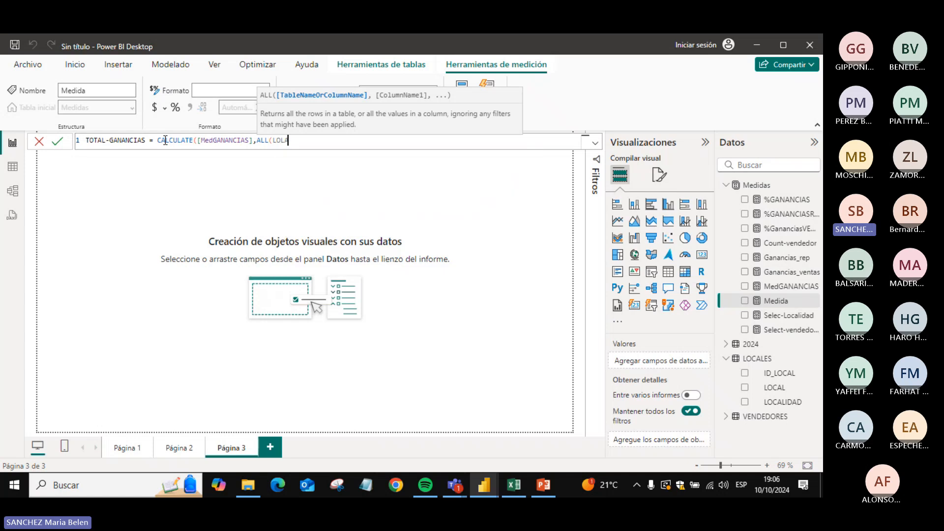
text(L)
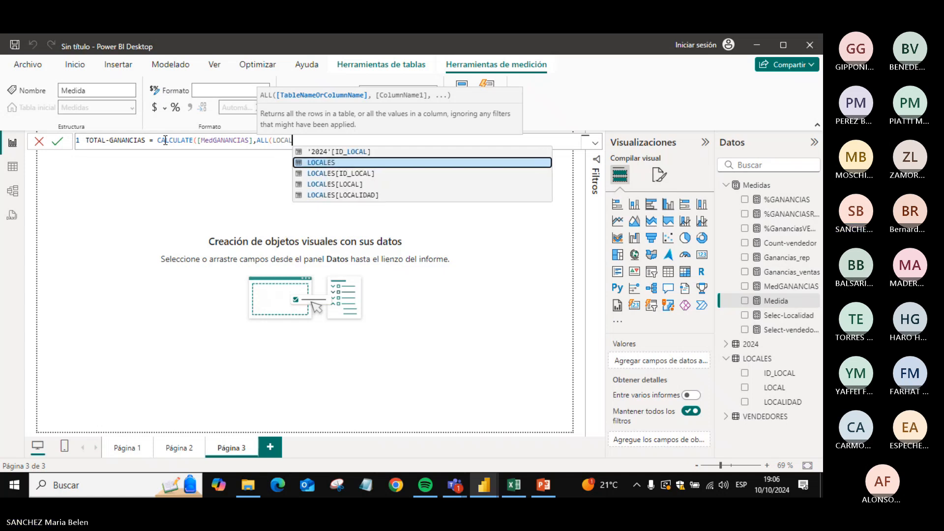
key(Down)
key(Down)
key(Down)
key(Tab)
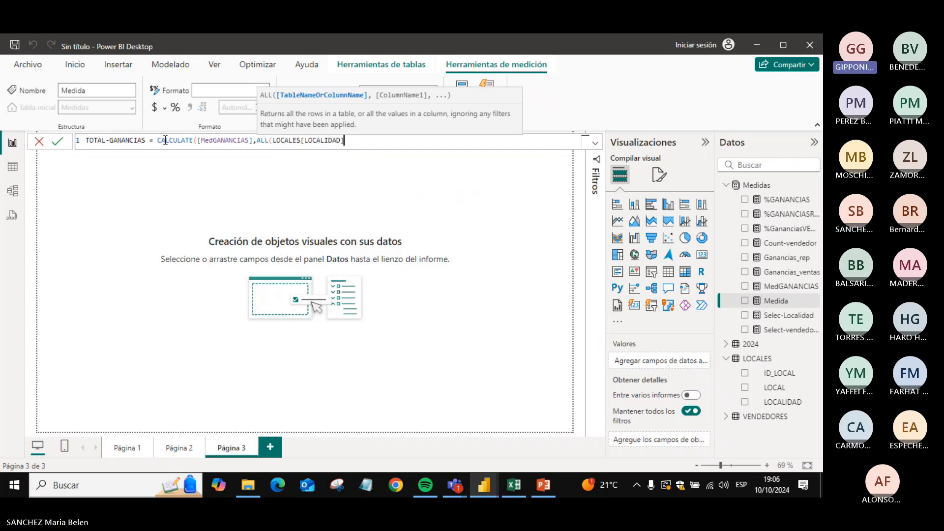
text())
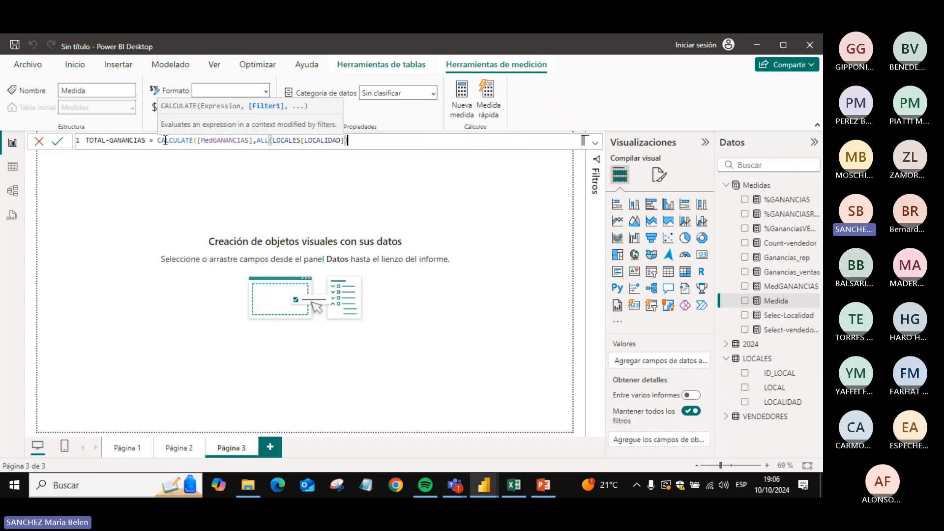
key(Return)
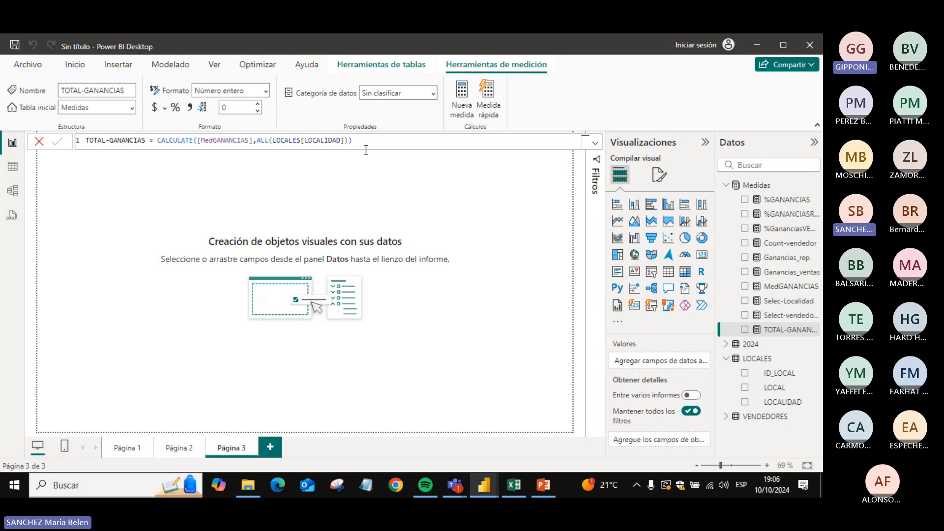
- Add a table with LOCALIDAD, MedGANANCIAS and TOTAL-GANANCIAS to Página 3 and enlarge it to show all three columns
click(327, 194)
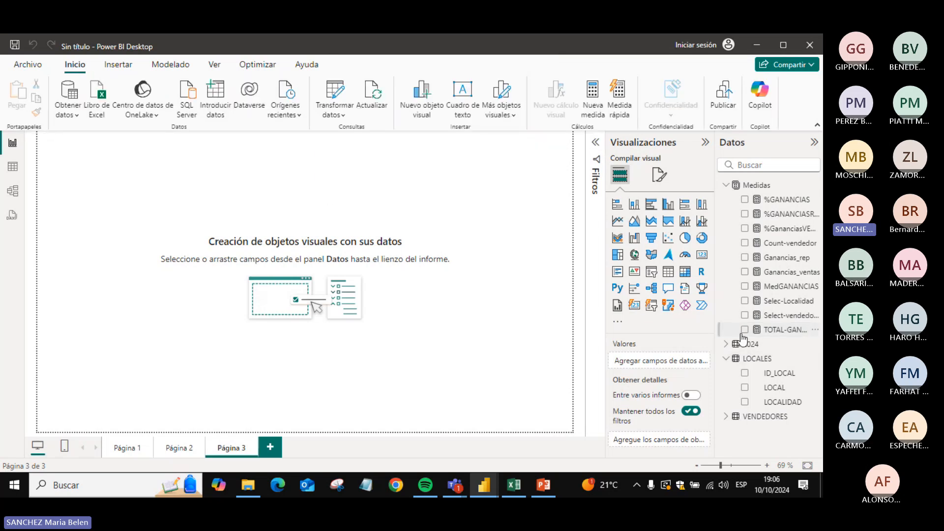
click(667, 273)
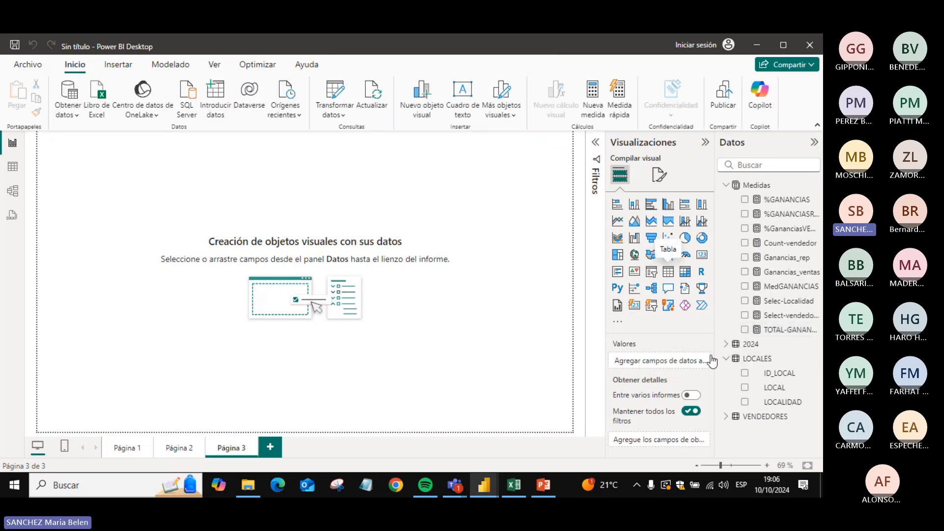
click(745, 403)
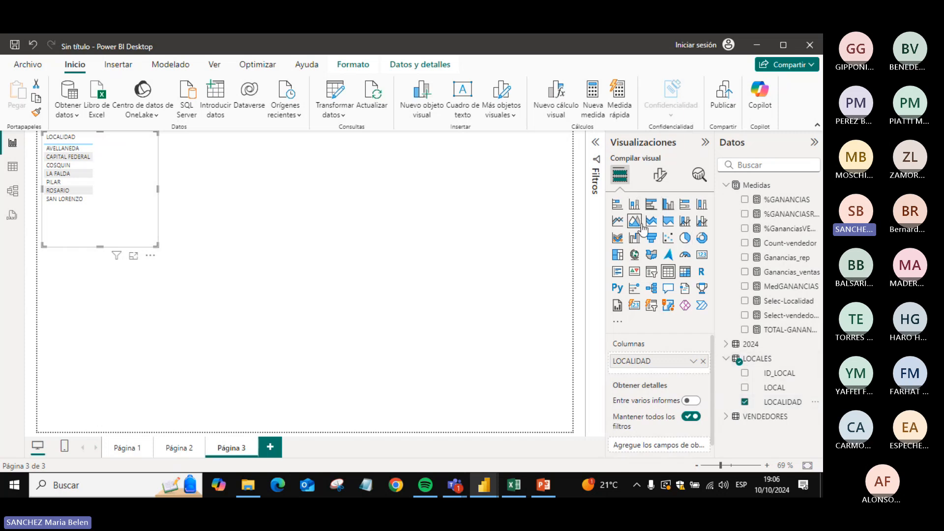
click(745, 287)
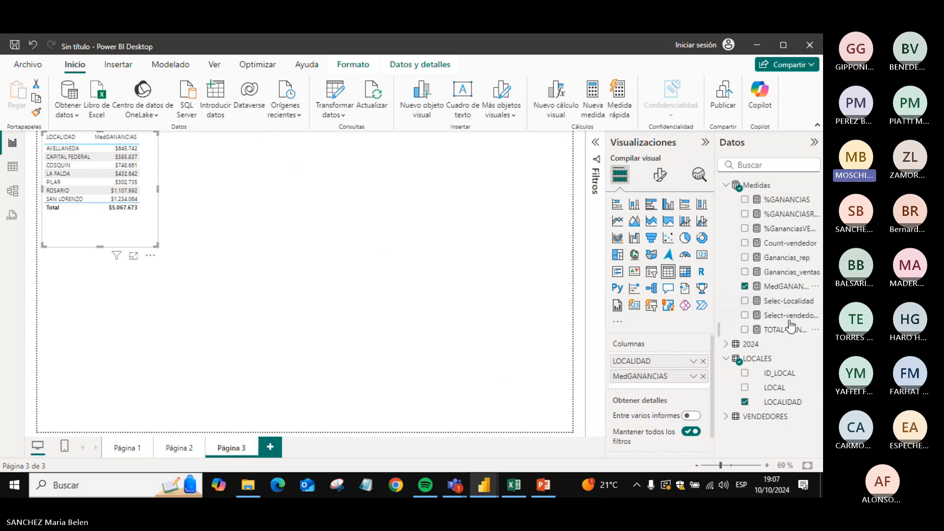
click(745, 329)
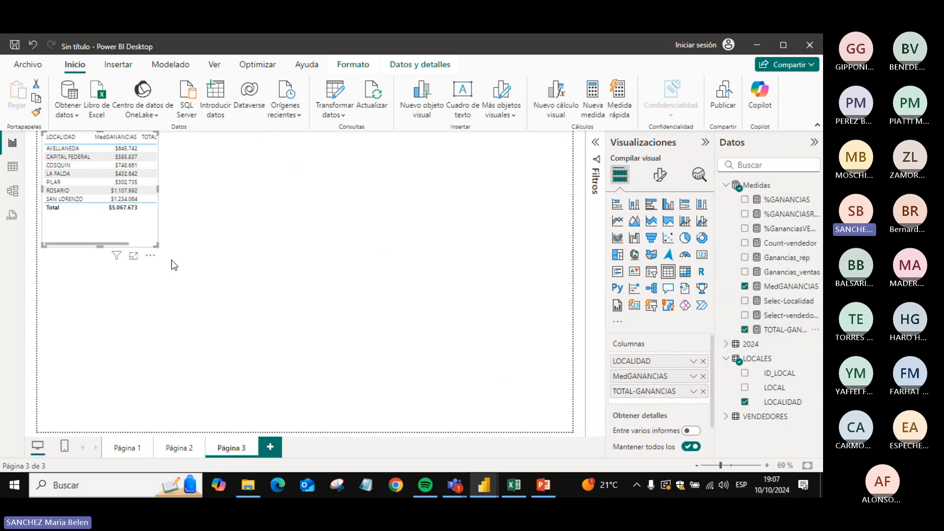
drag(157, 245, 282, 290)
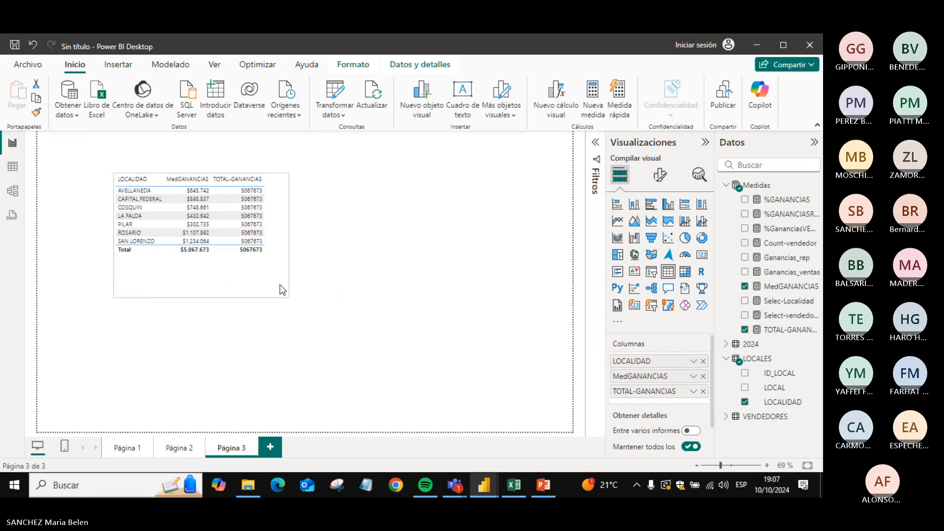
- Set the table's values font size to 16 and enlarge the table to fit its columns
click(660, 174)
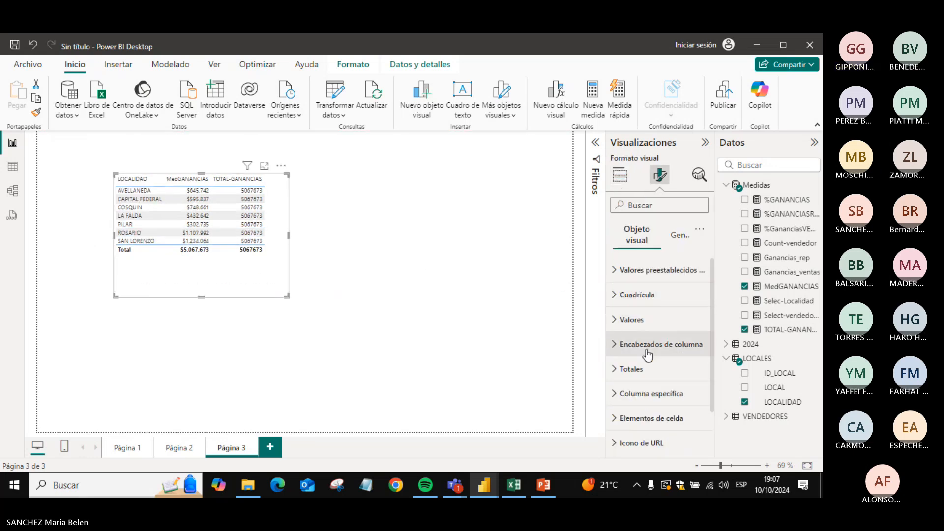
click(648, 374)
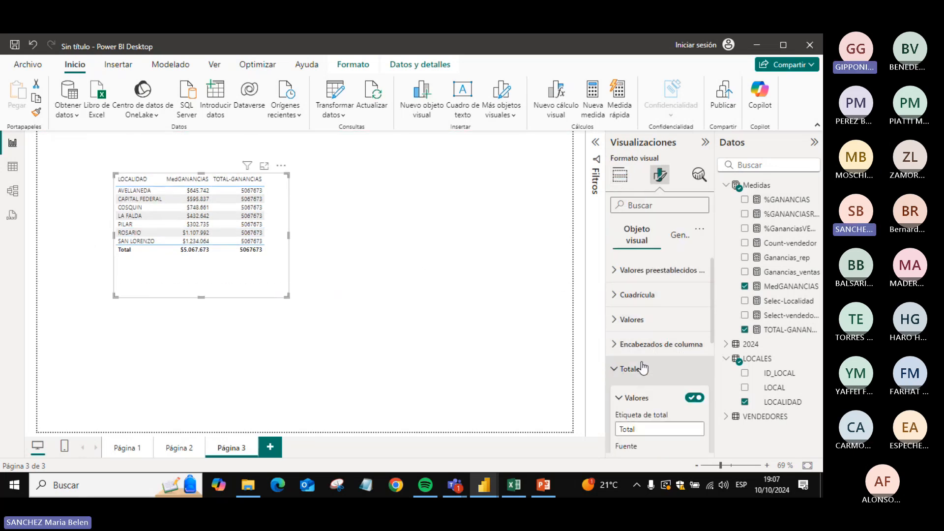
click(640, 322)
click(700, 378)
click(699, 378)
click(699, 378)
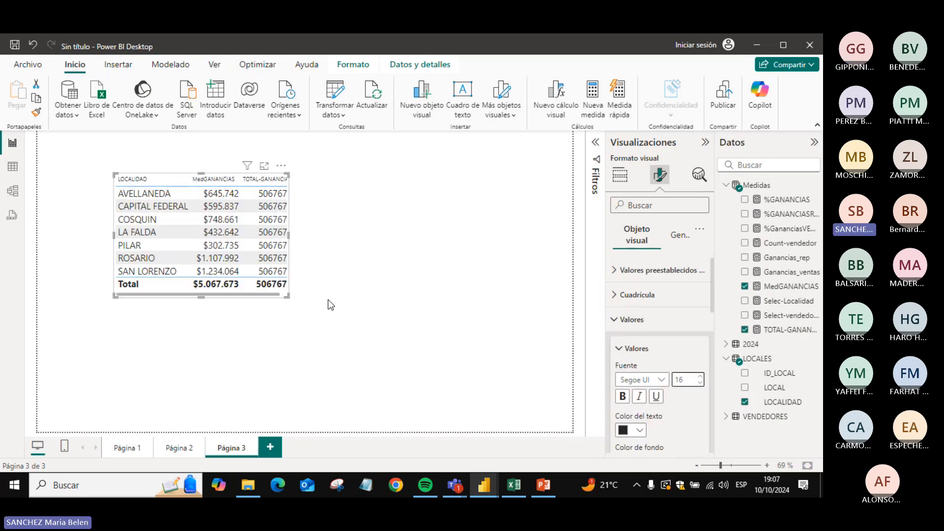
drag(290, 297, 317, 313)
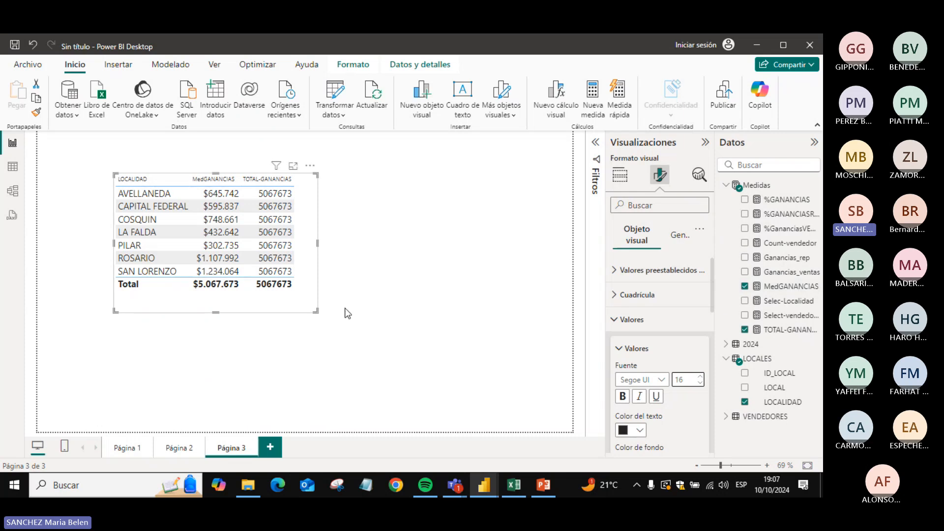
- Format the TOTAL-GANANCIAS measure as currency (Moneda)
click(786, 330)
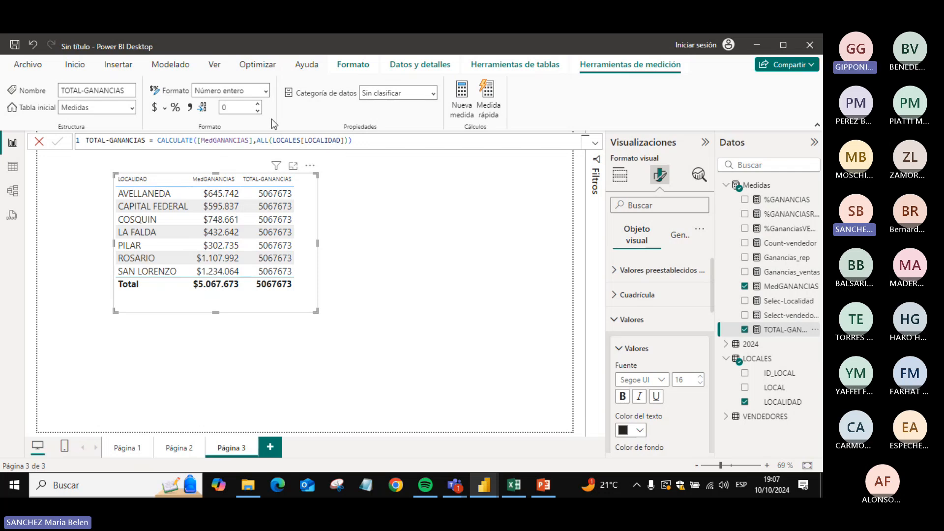
click(154, 108)
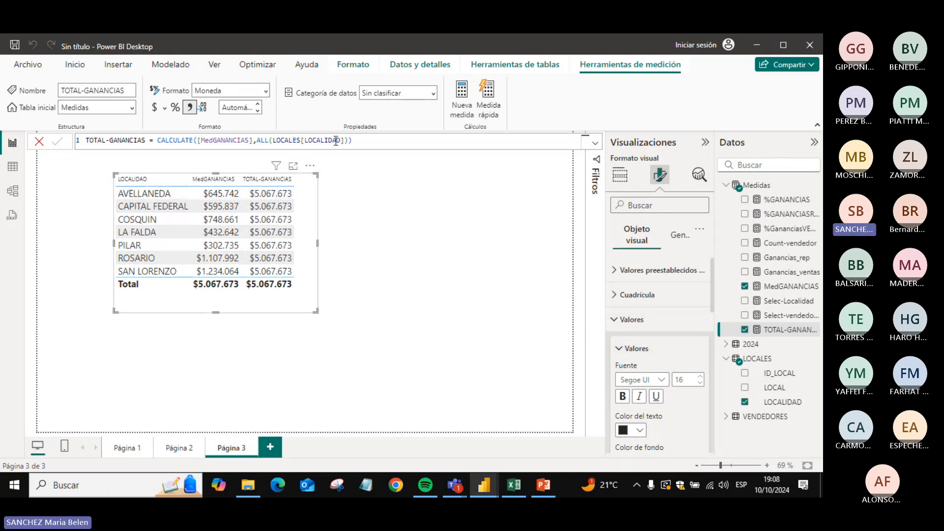
- Select the entire TOTAL-GANANCIAS formula, switch to the Teams meeting, and return to Power BI Desktop
drag(379, 141, 85, 141)
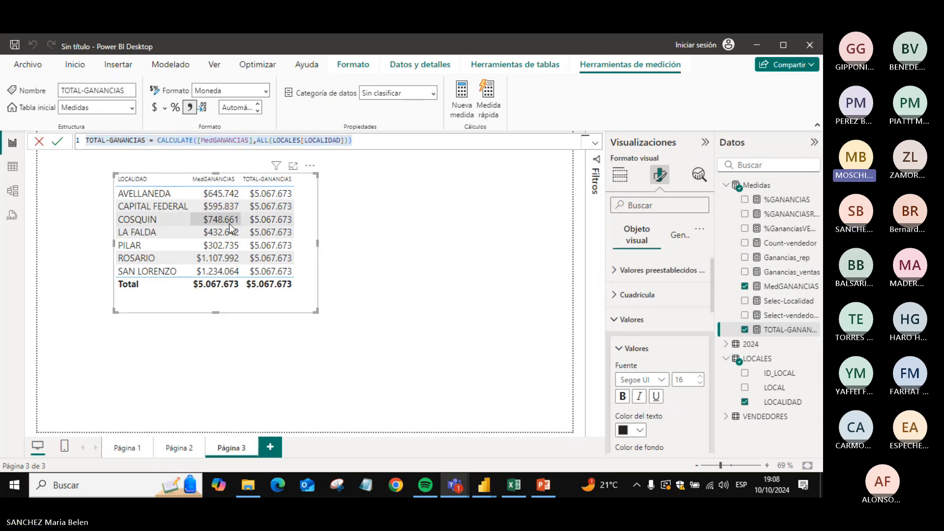
key(alt+Tab)
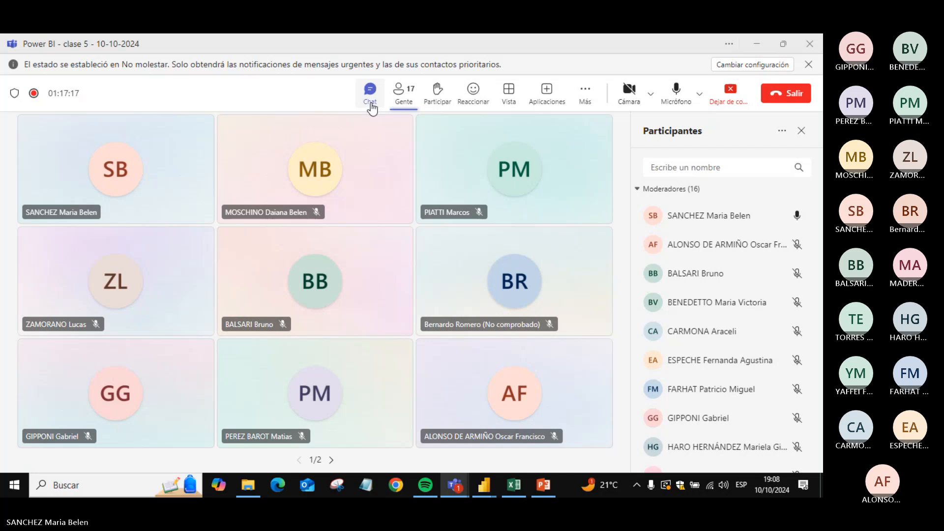
key(alt+Tab)
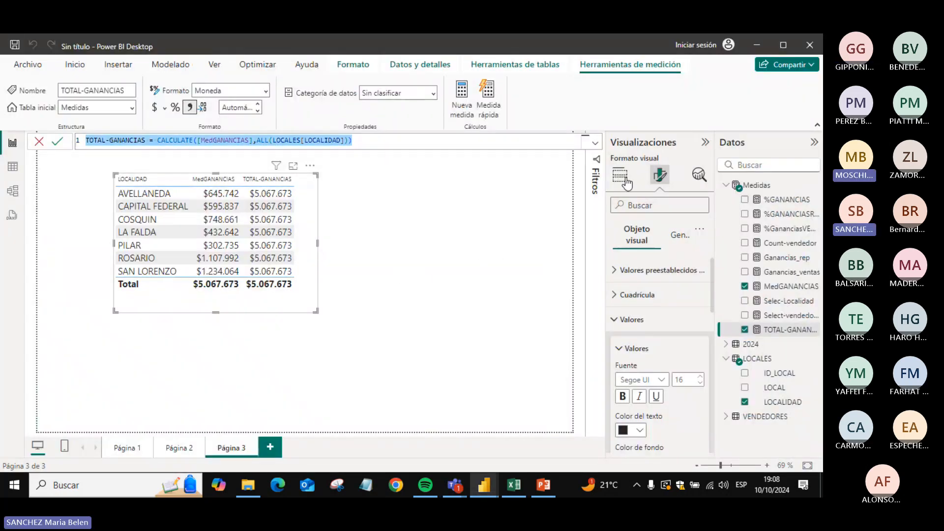
- Add a slicer on the 2024 table's TRANSACCION field below the table and convert it to the classic slicer type
double_click(466, 205)
key(Delete)
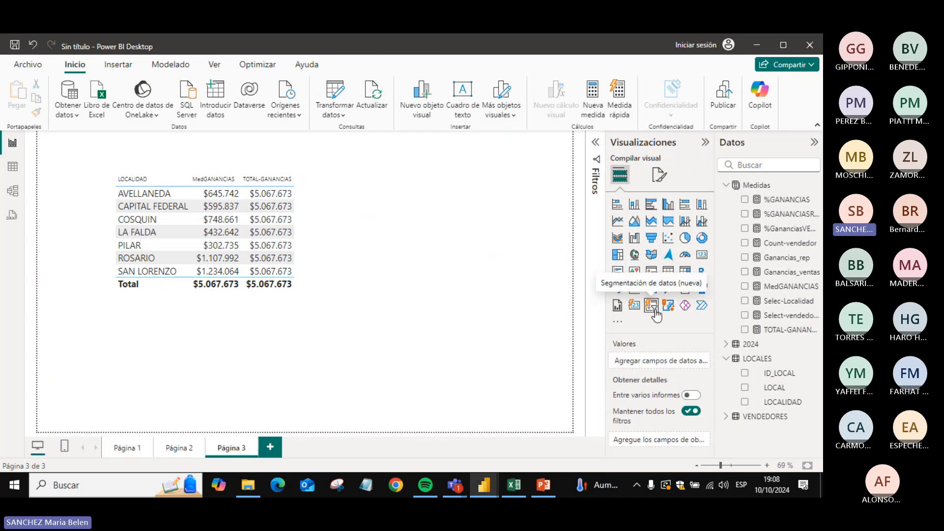
click(652, 305)
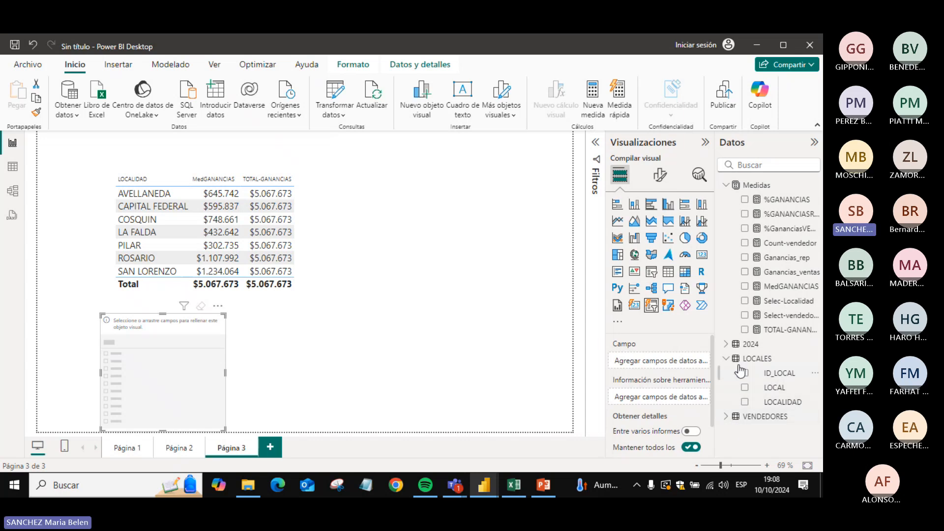
click(731, 349)
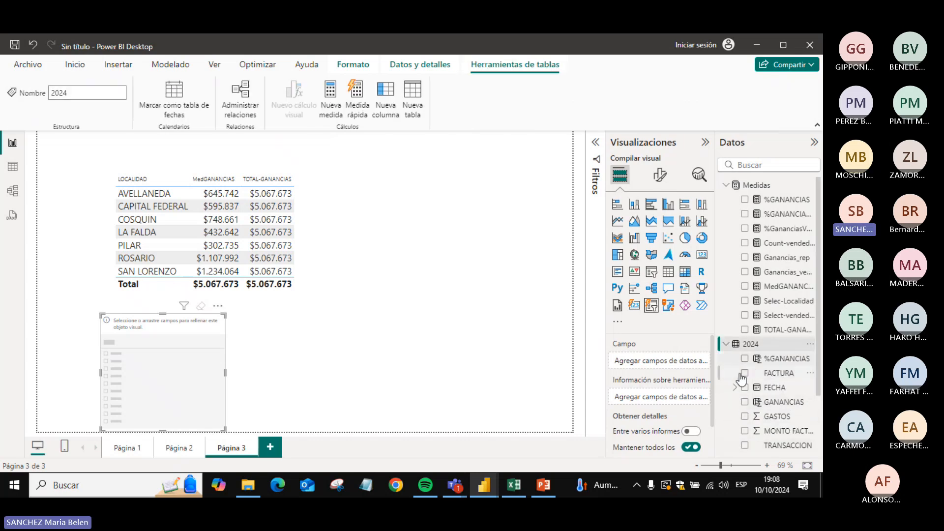
click(745, 446)
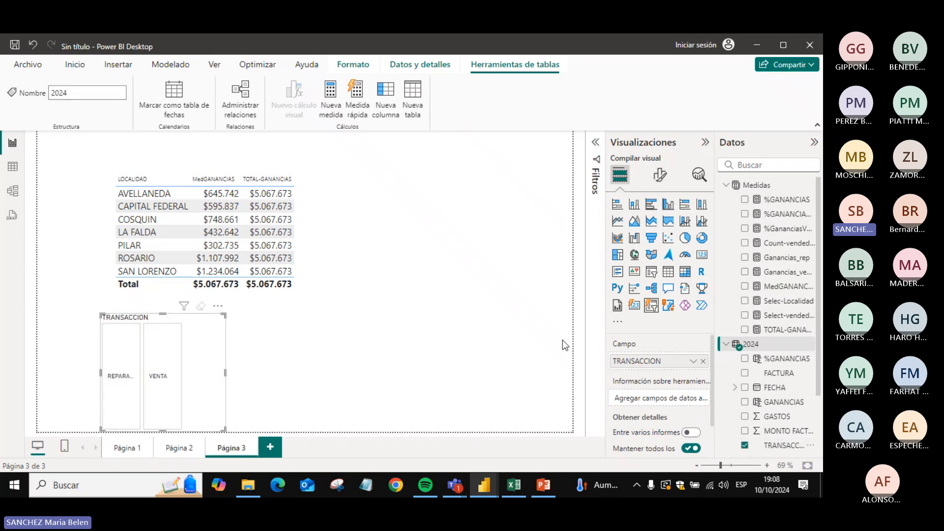
click(651, 276)
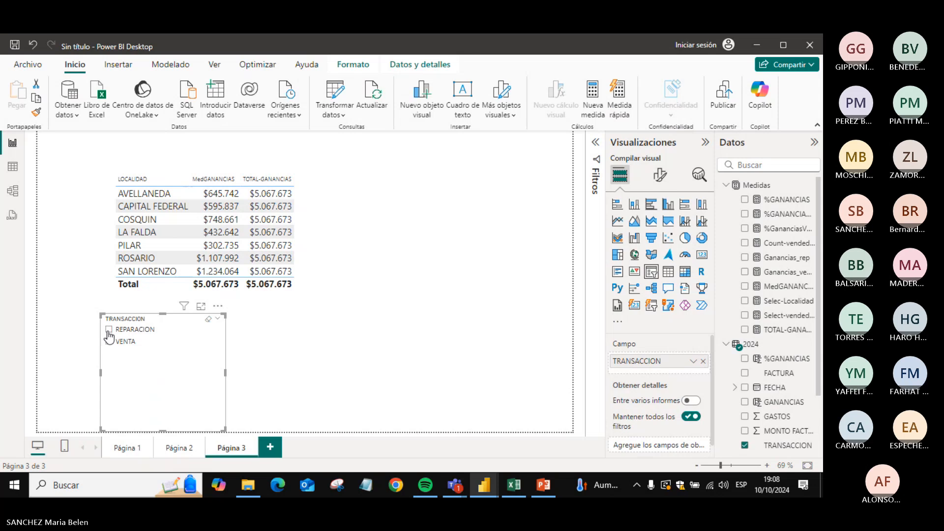
- Filter the table by REPARACION and VENTA with the TRANSACCION slicer, then clear the filter and delete the slicer
click(108, 330)
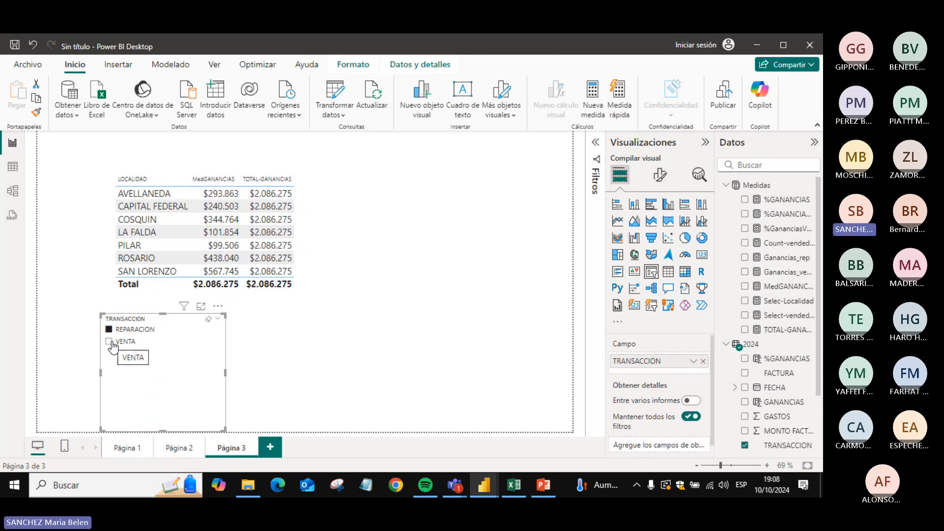
click(109, 343)
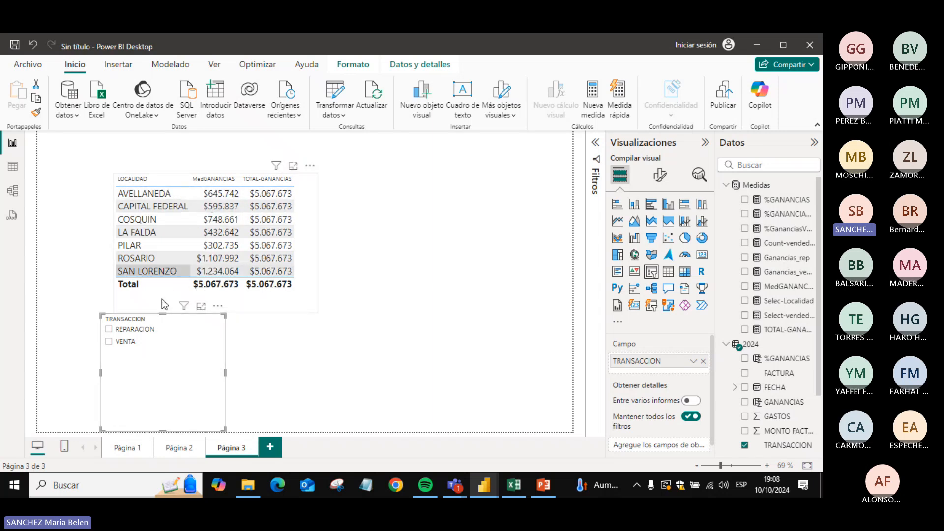
click(127, 196)
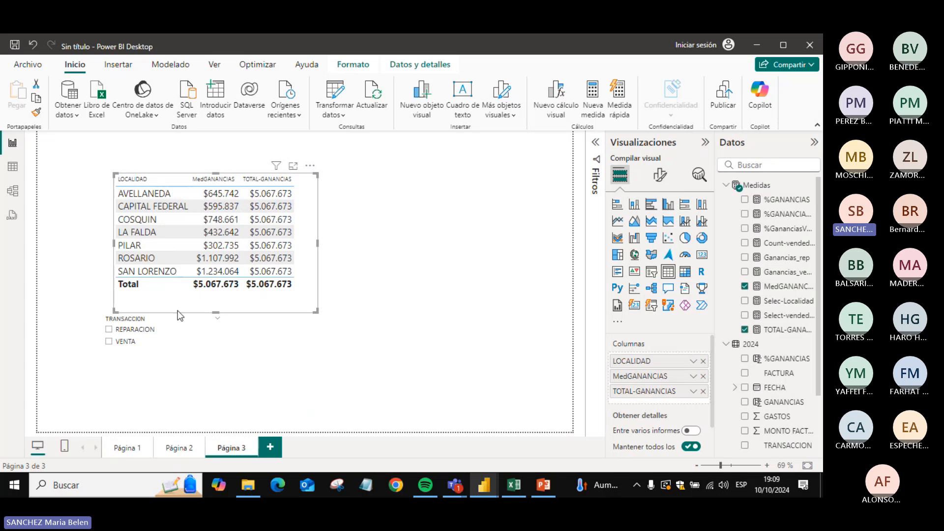
click(109, 330)
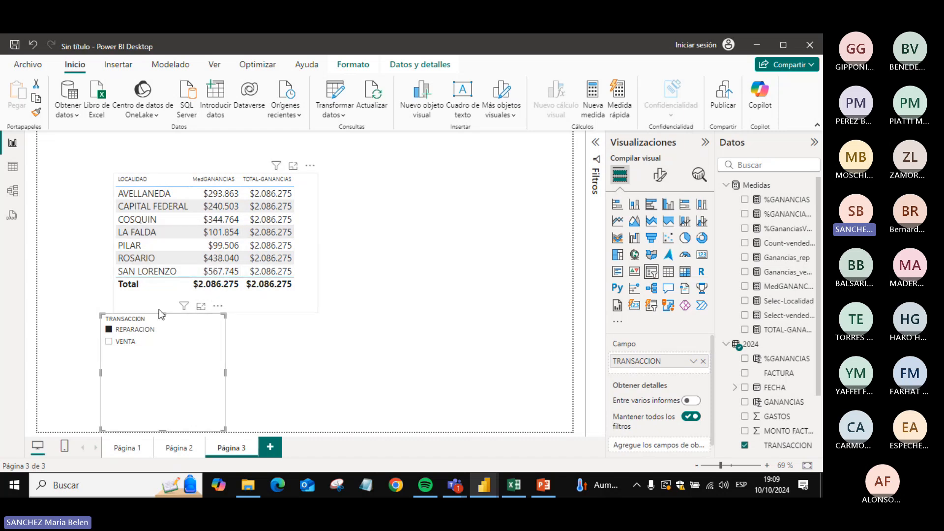
click(115, 333)
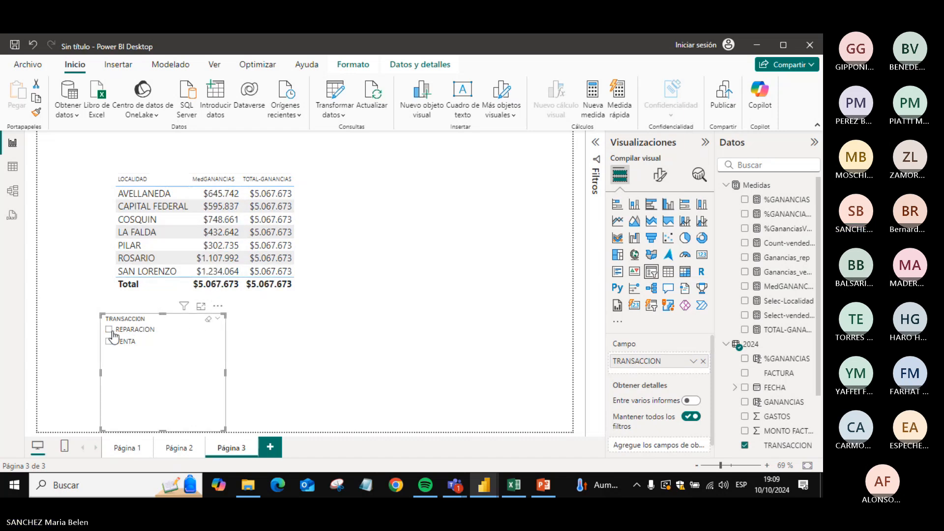
key(Delete)
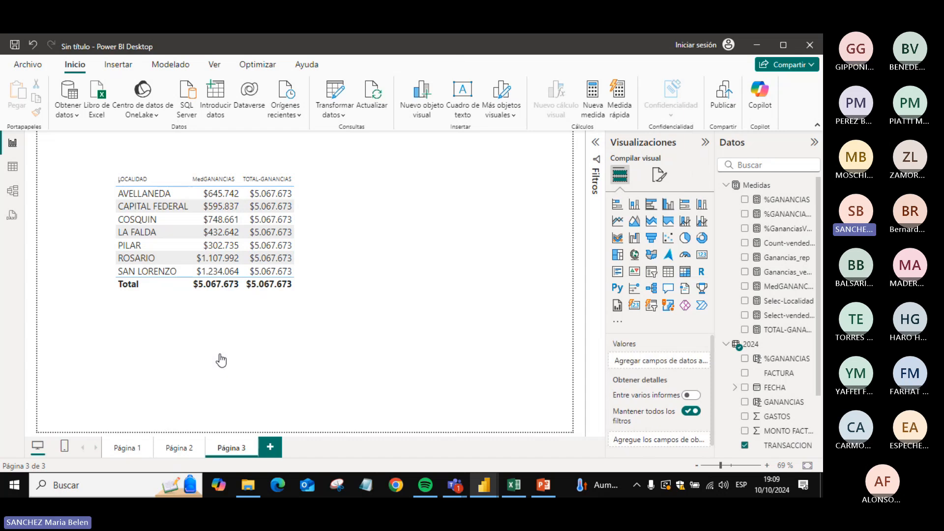
- Add a classic slicer on the LOCALIDAD field of LOCALES below the table
click(726, 344)
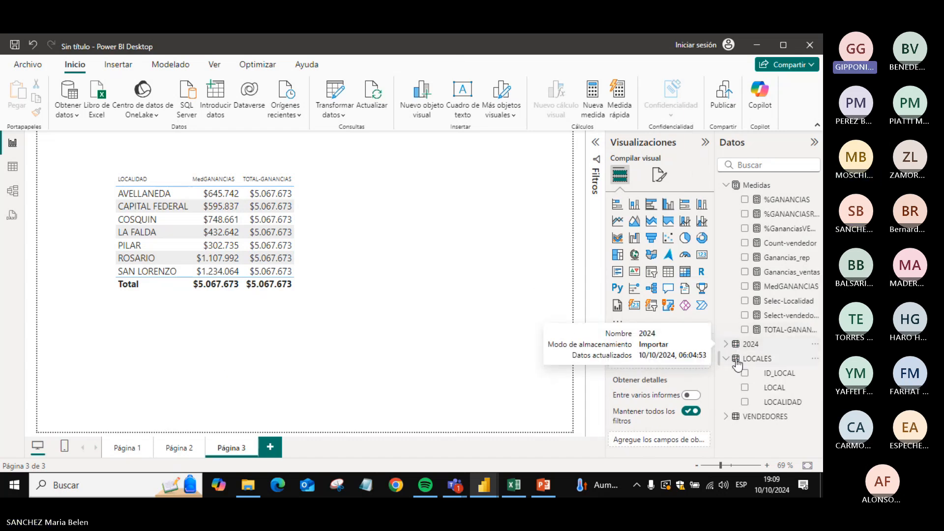
click(651, 272)
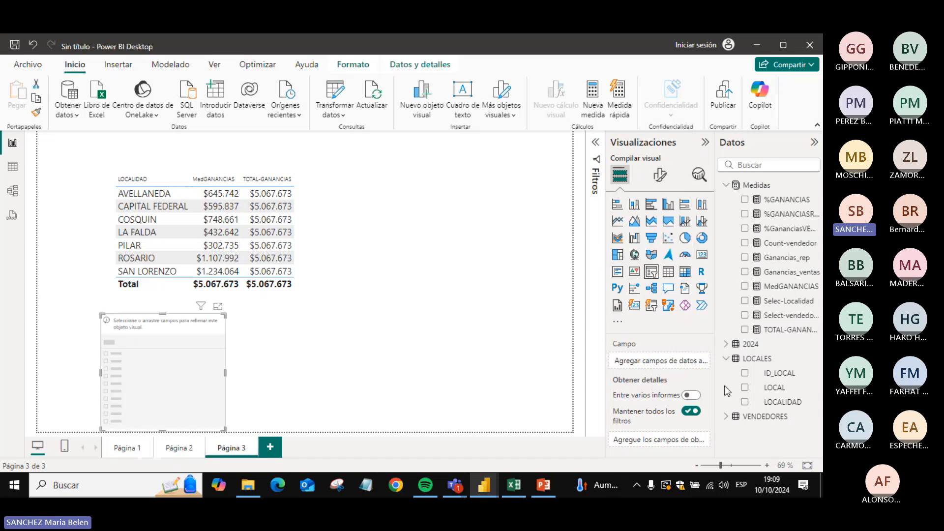
click(745, 401)
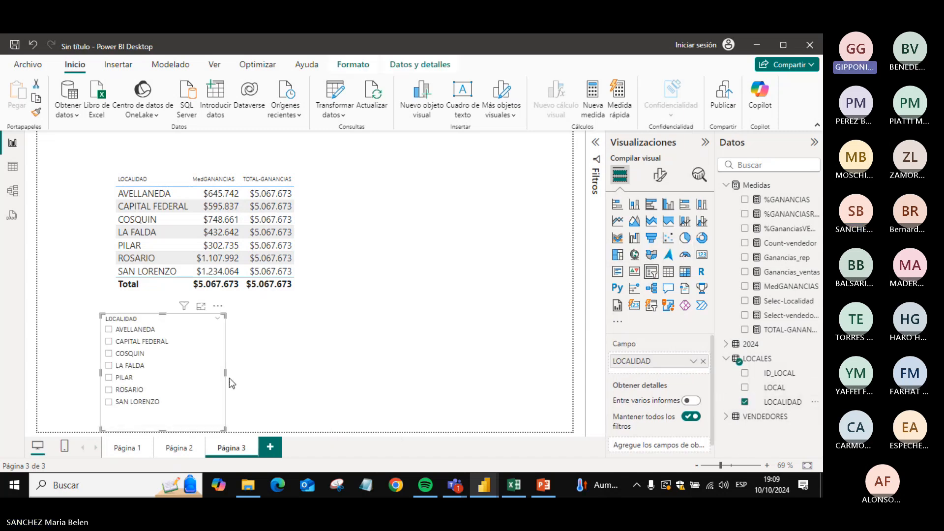
- Filter the table by AVELLANEDA and by CAPITAL FEDERAL to compare both profit measures, then clear the slicer
click(109, 330)
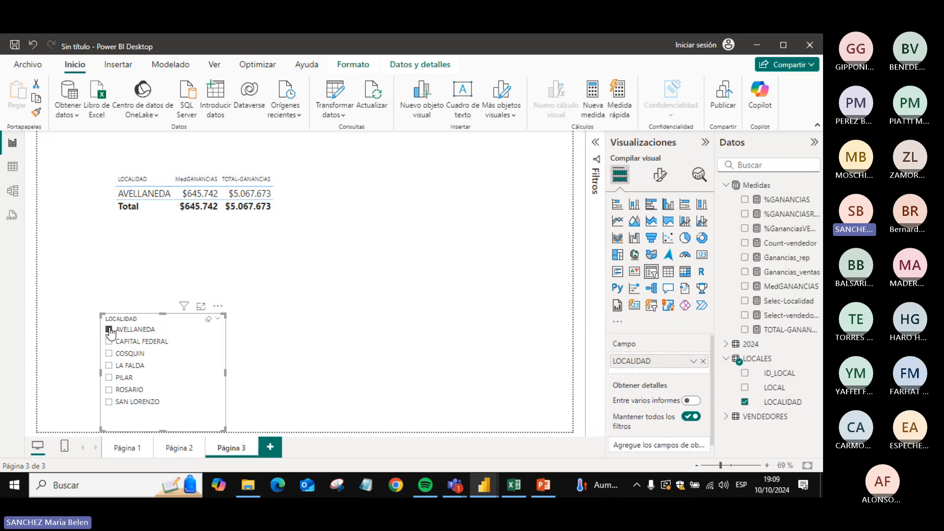
click(109, 341)
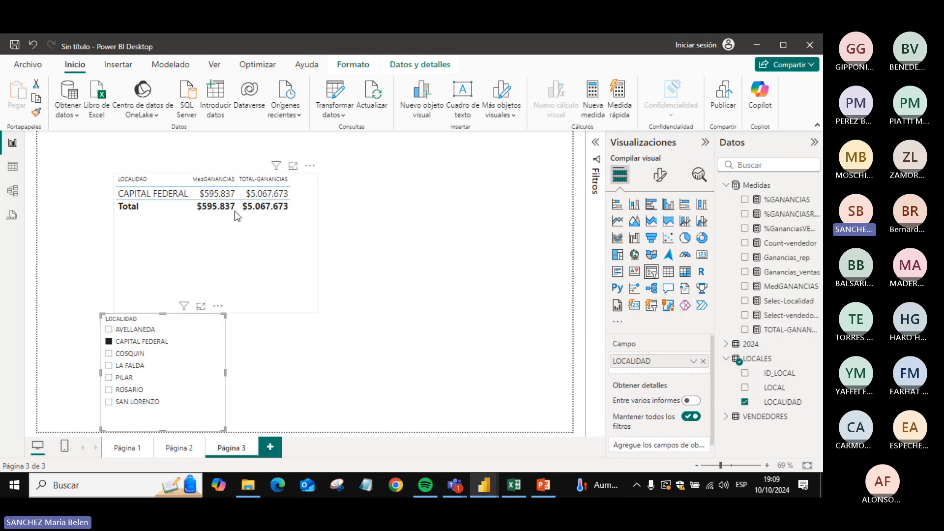
click(109, 330)
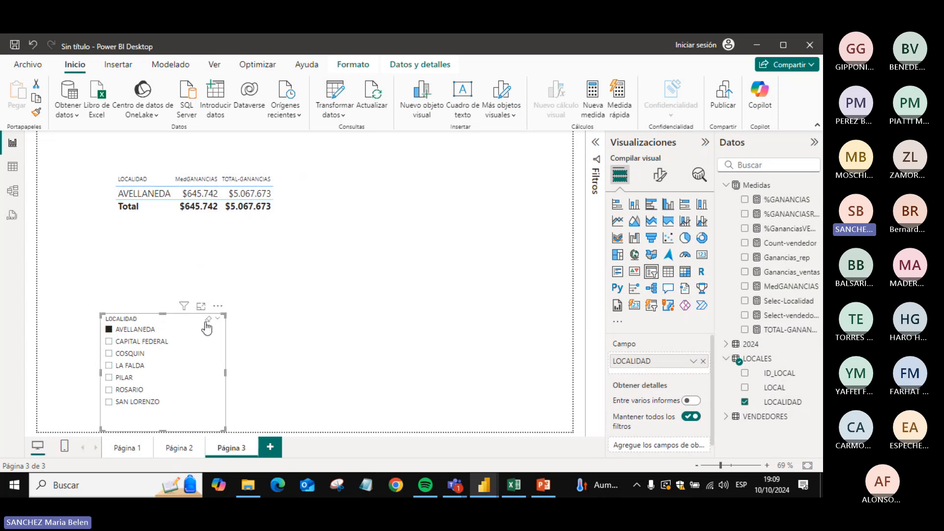
click(208, 321)
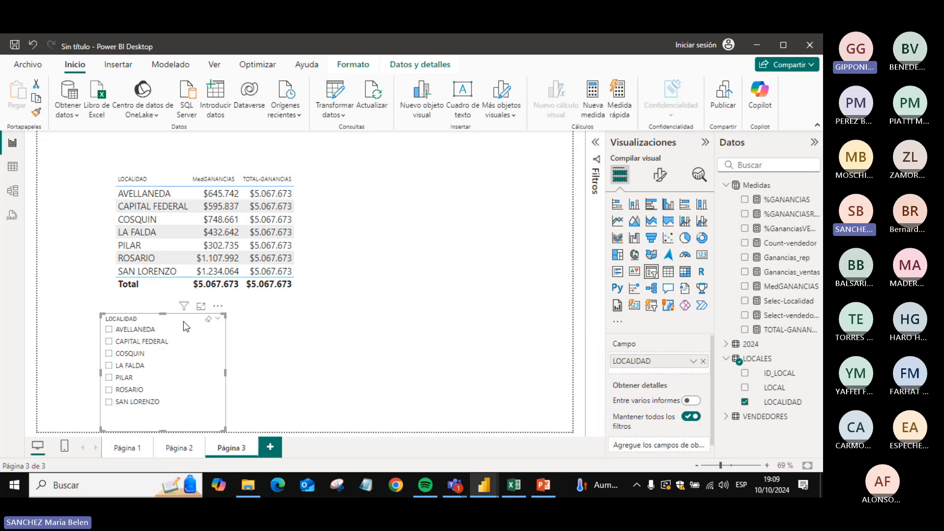
- Move the LOCALIDAD slicer to the page's upper-right corner, clear its AVELLANEDA selection and narrow it
drag(184, 321, 530, 138)
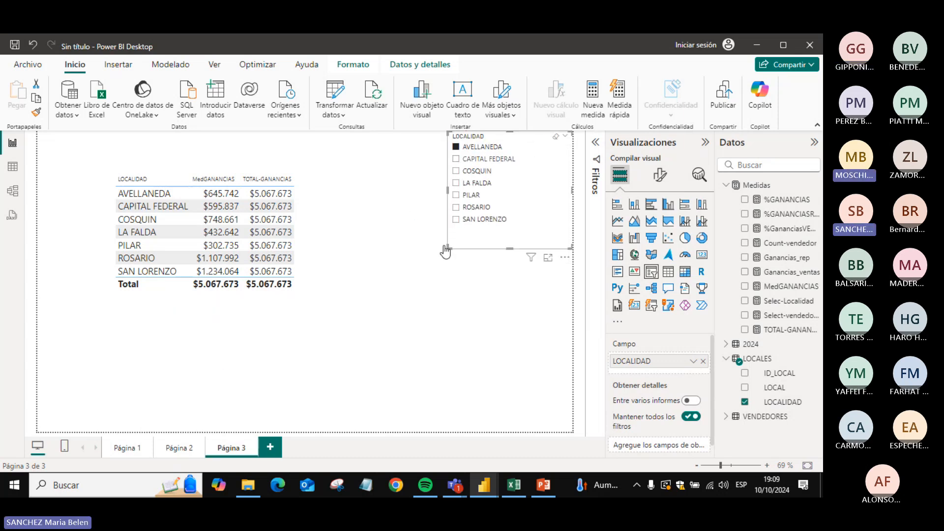
click(457, 147)
drag(449, 248, 482, 248)
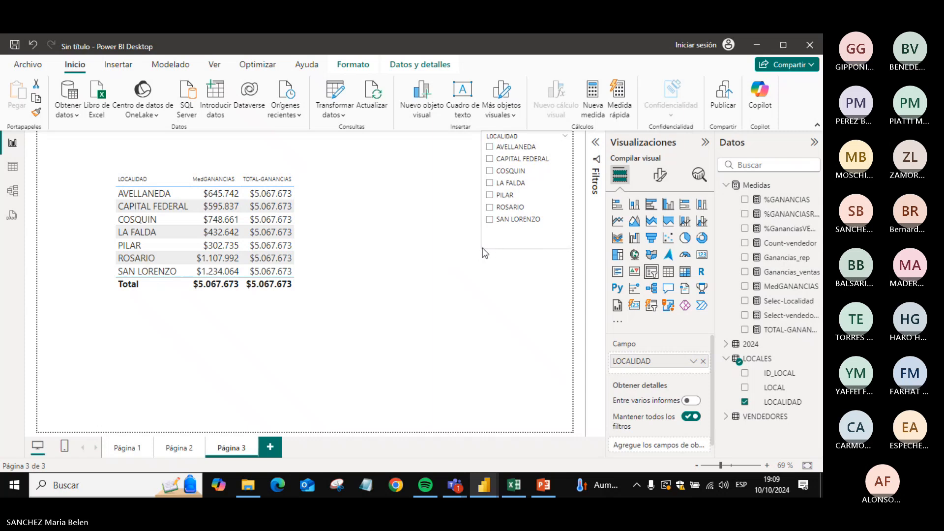
- Select the LOCALIDAD profit table and widen it to nearly reach the LOCALIDAD slicer
click(311, 253)
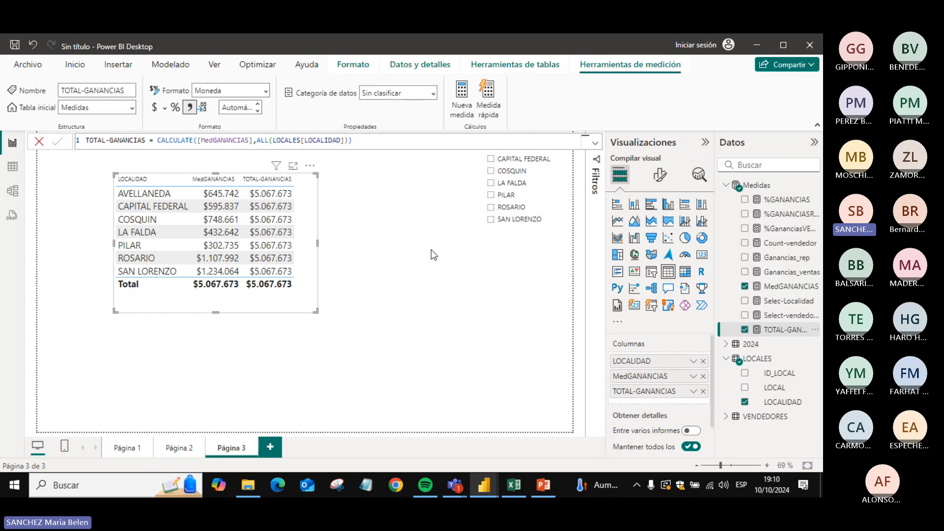
click(90, 486)
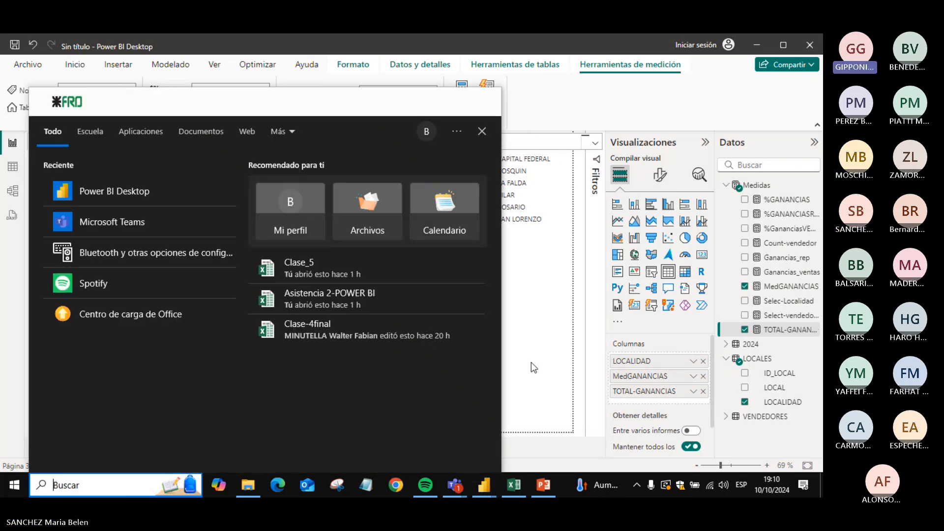
click(530, 362)
click(491, 337)
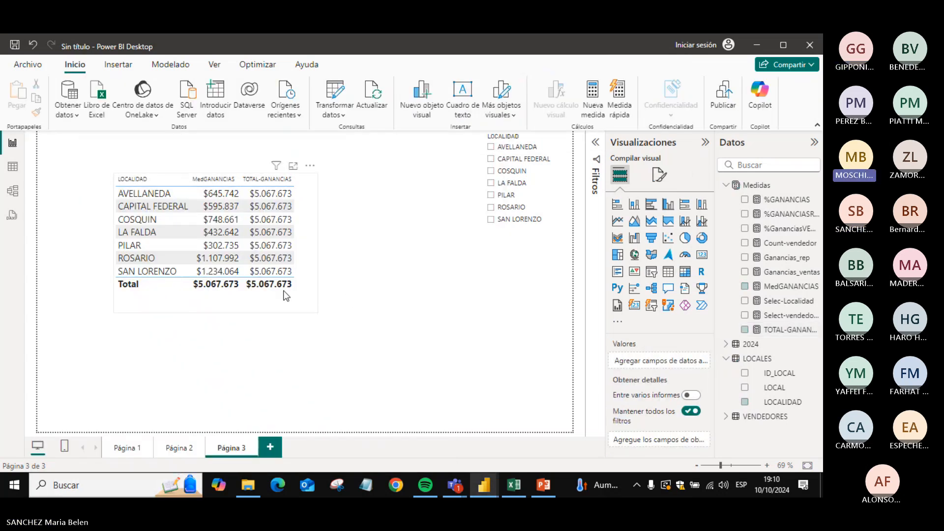
click(248, 275)
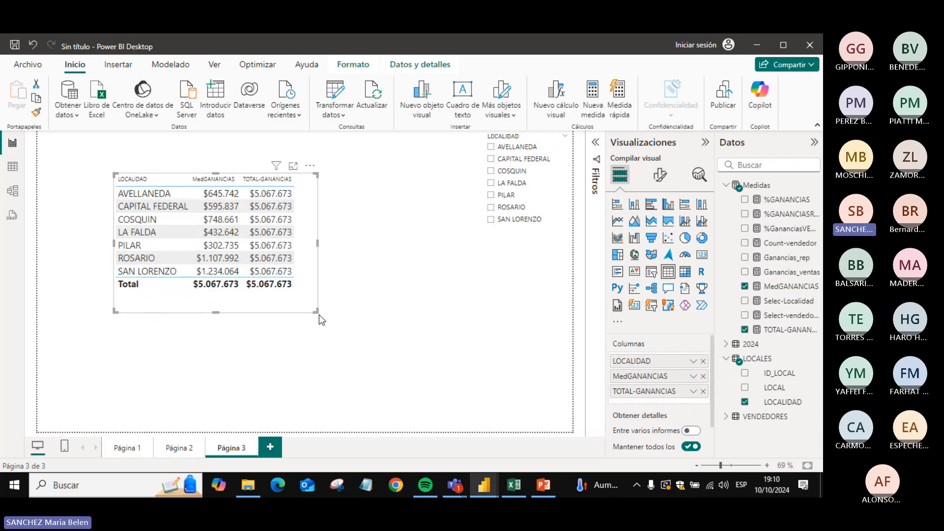
drag(315, 311, 438, 315)
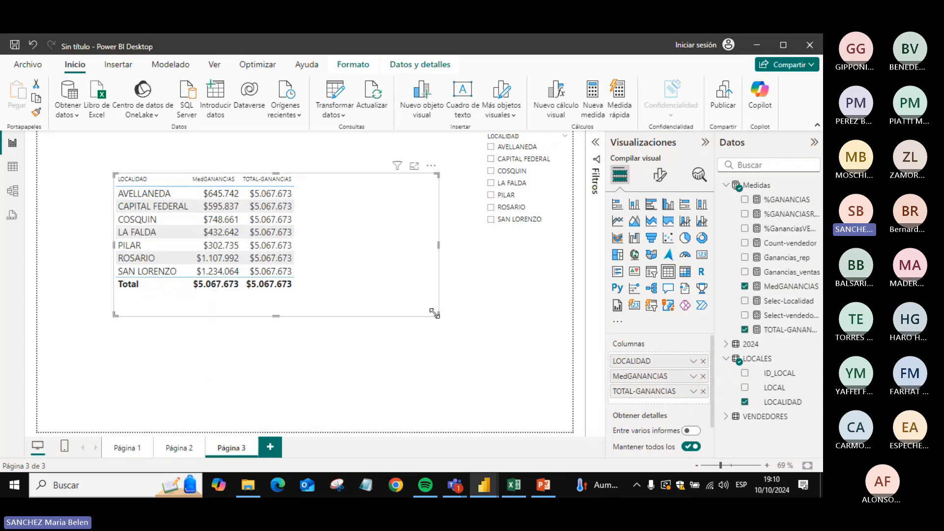
- Filter the table by AVELLANEDA, PILAR and SAN LORENZO to compare MedGANANCIAS with TOTAL-GANANCIAS, then clear the slicer
click(491, 147)
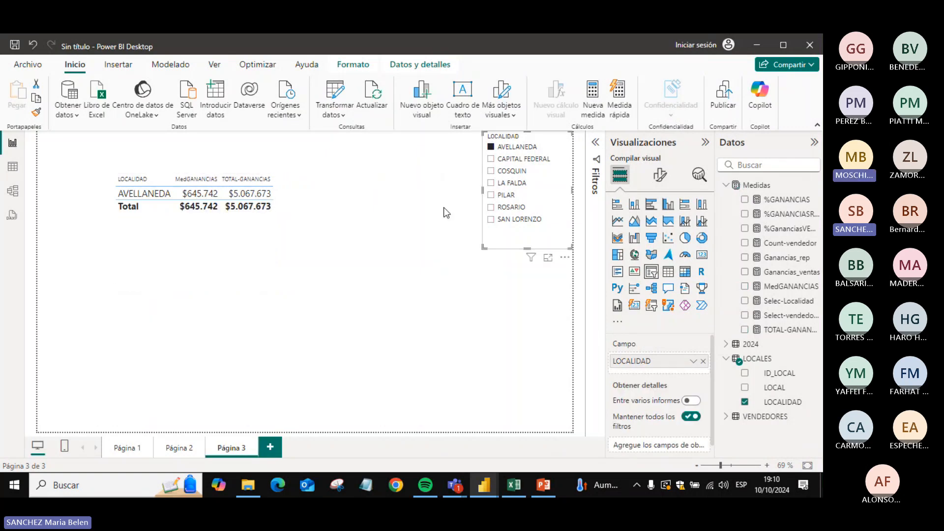
click(491, 195)
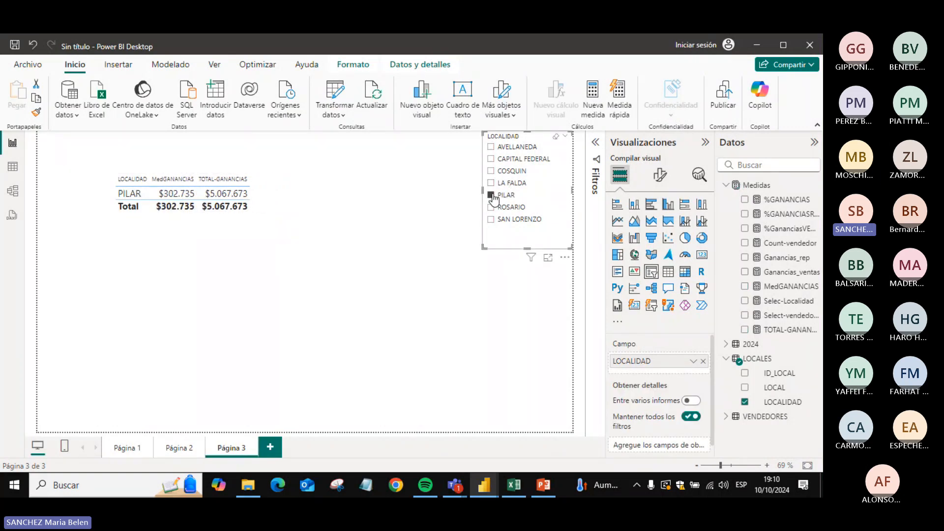
ctrl+click(494, 148)
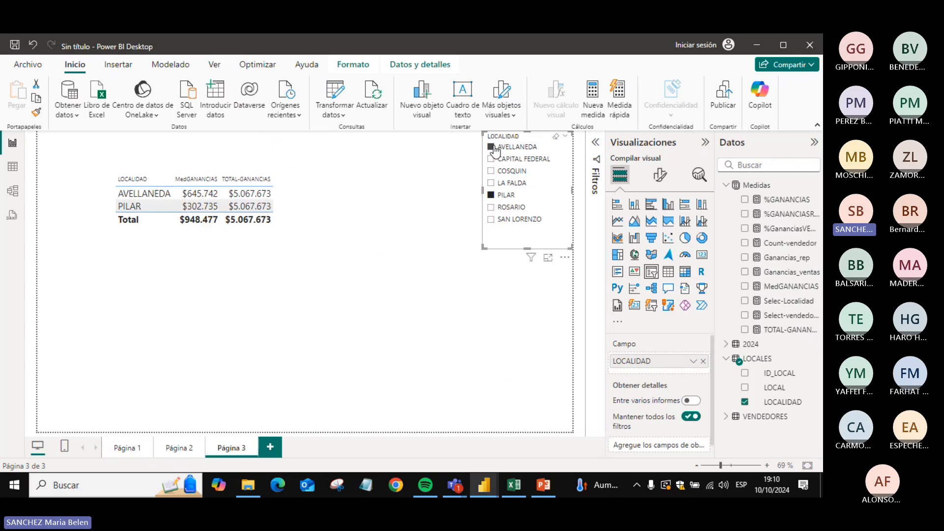
right_click(491, 219)
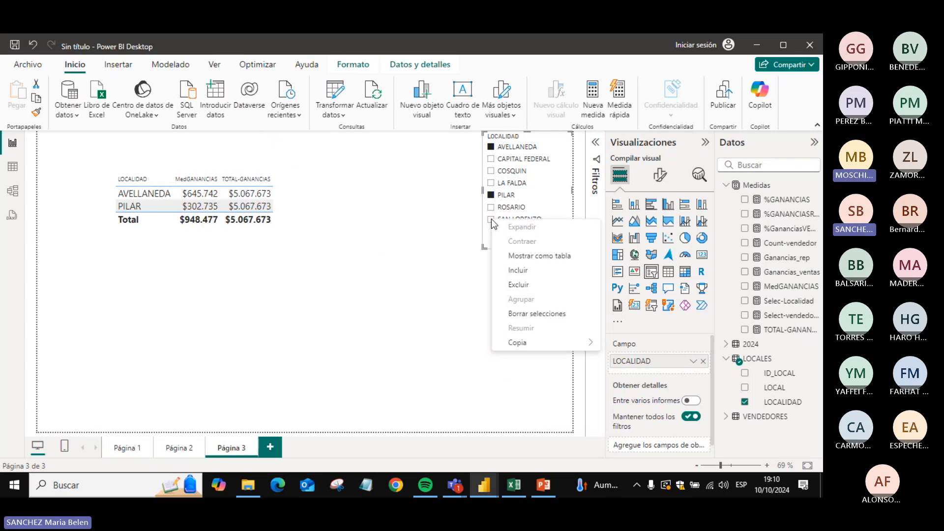
click(491, 219)
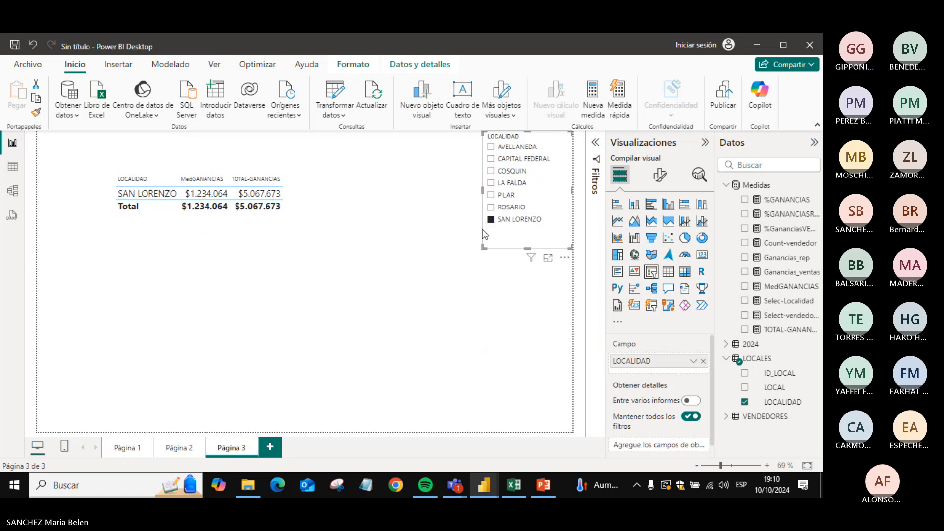
click(491, 195)
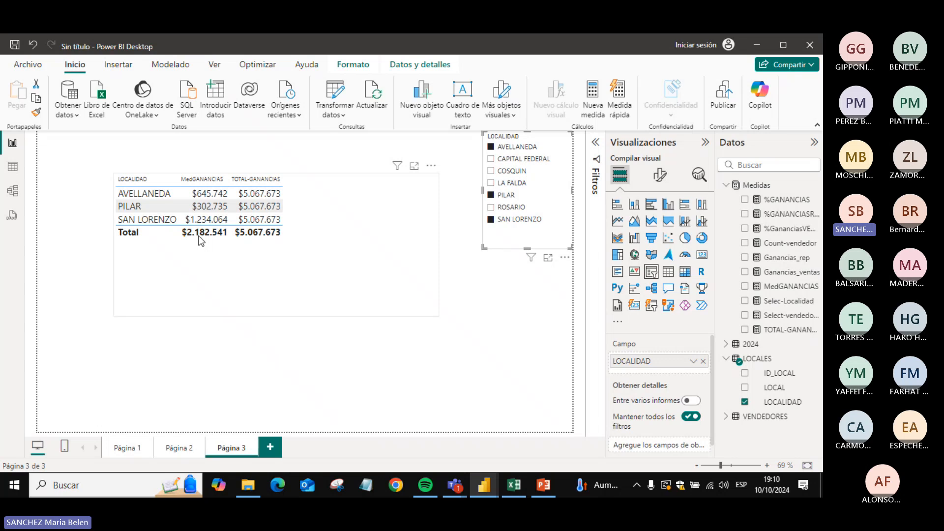
click(557, 137)
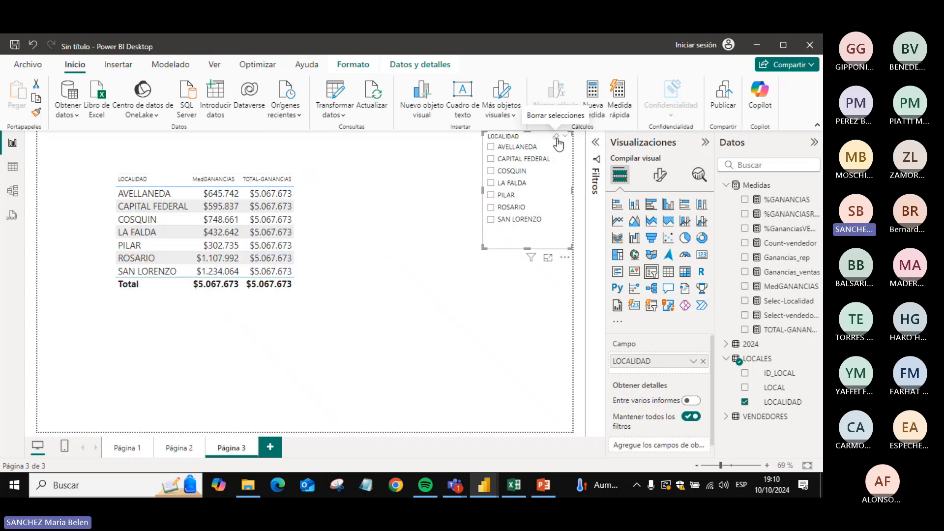
- Create a new measure in the Medidas table and name it ACUMULADO-GANANCIAS
click(762, 188)
right_click(762, 189)
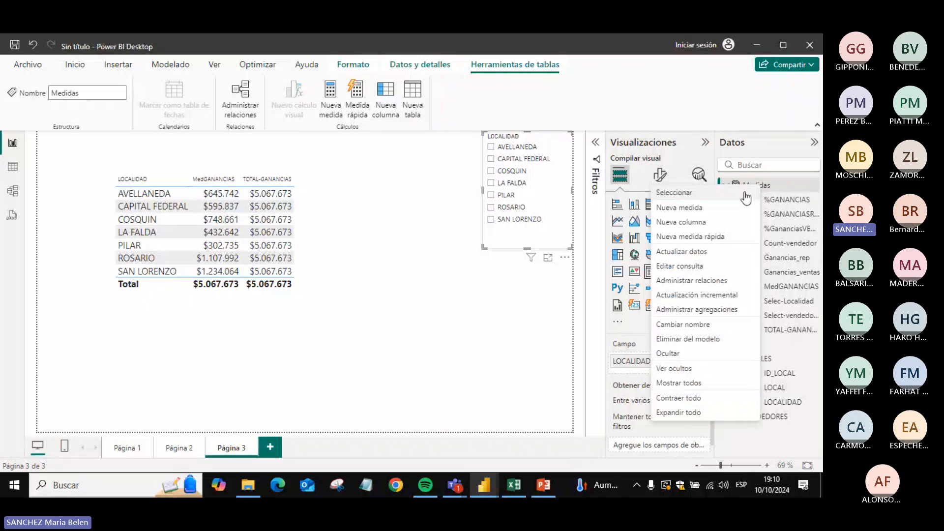
click(724, 211)
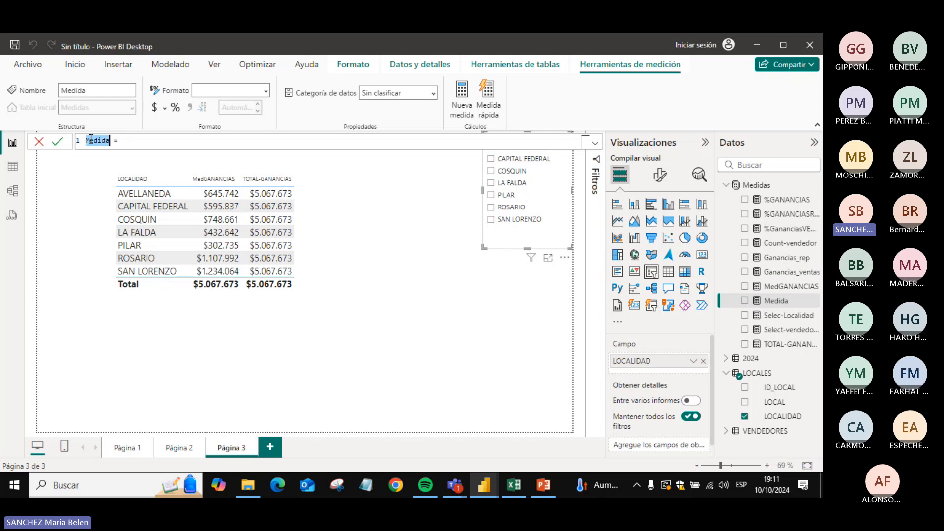
text(A)
text(CUMULADO-)
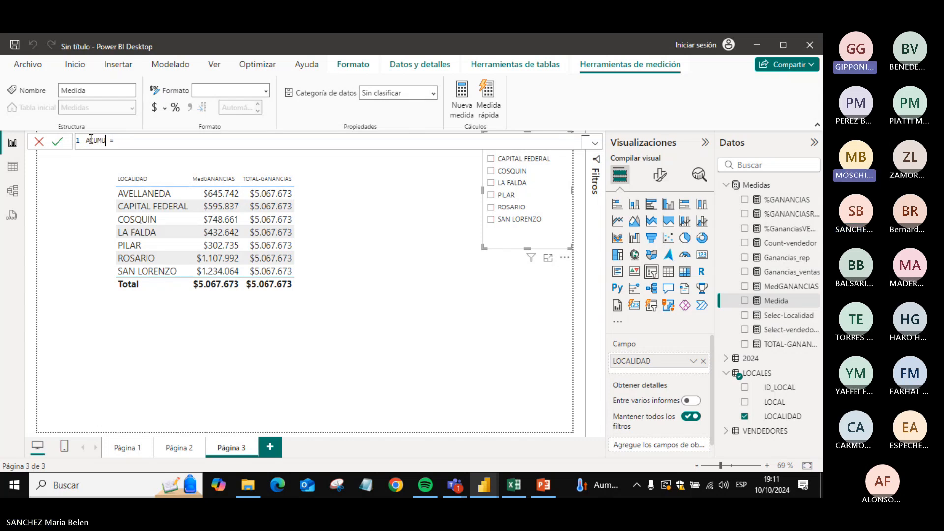
text(GANANCIAS)
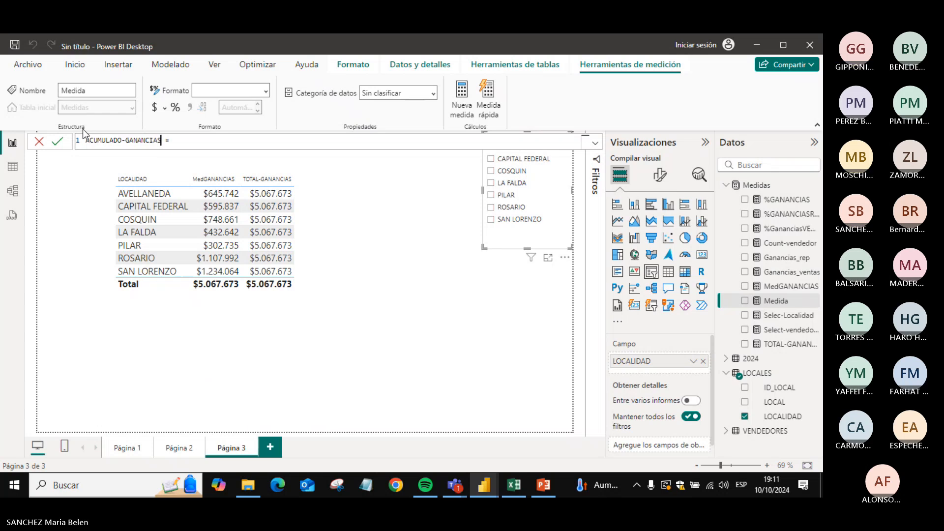
click(198, 148)
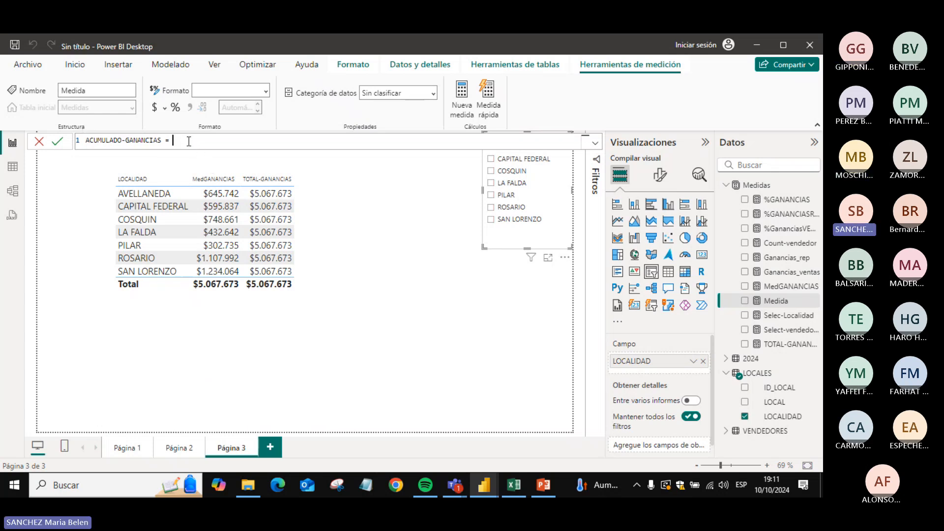
- Begin the ACUMULADO-GANANCIAS formula with CALCULATE, using [MedGANANCIAS] as the expression
text(CAL)
key(Tab)
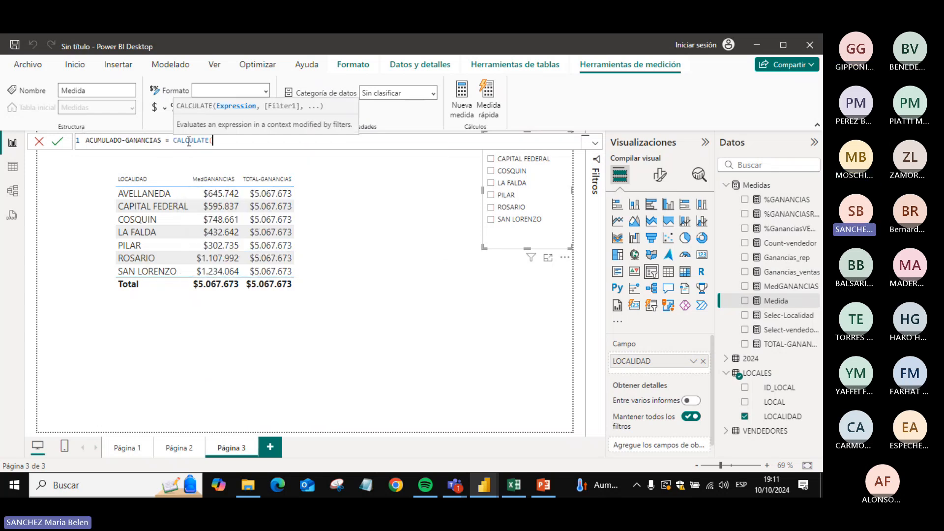
text(MEDI)
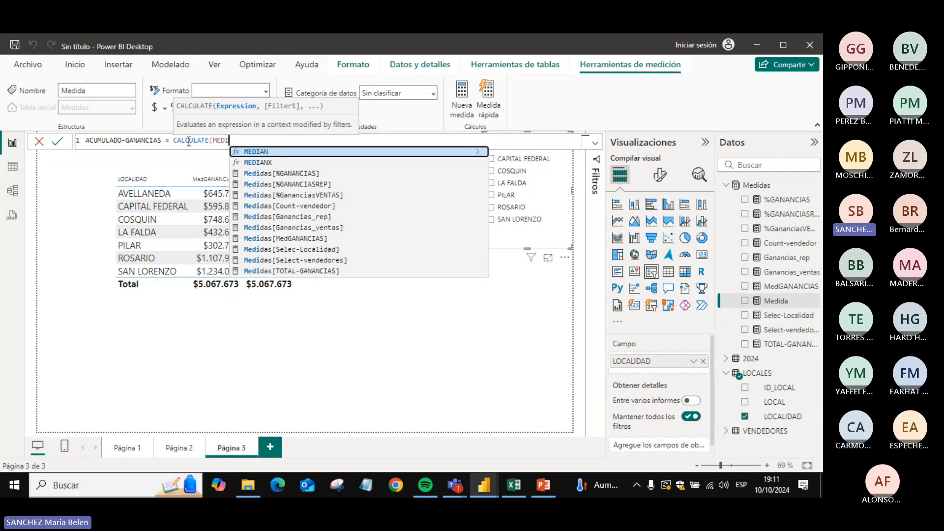
key(BackSpace)
text(GAN)
key(Tab)
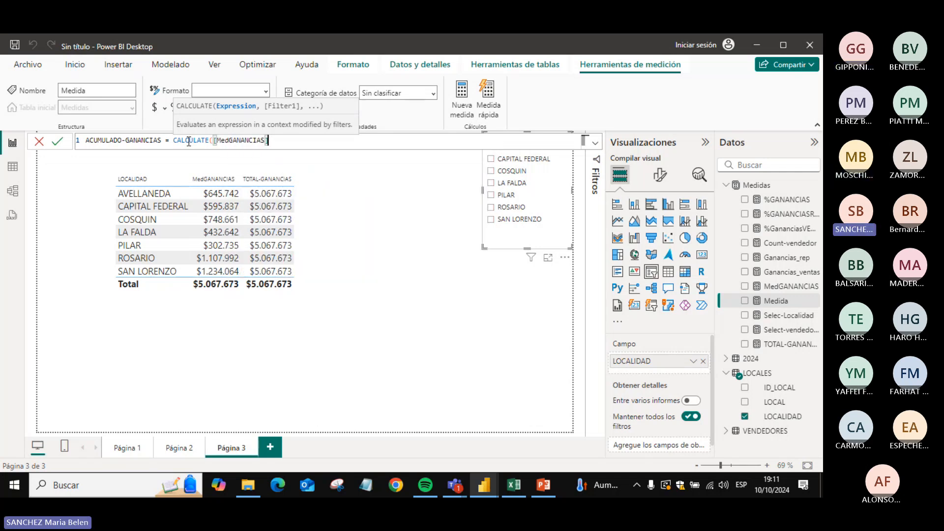
text(,)
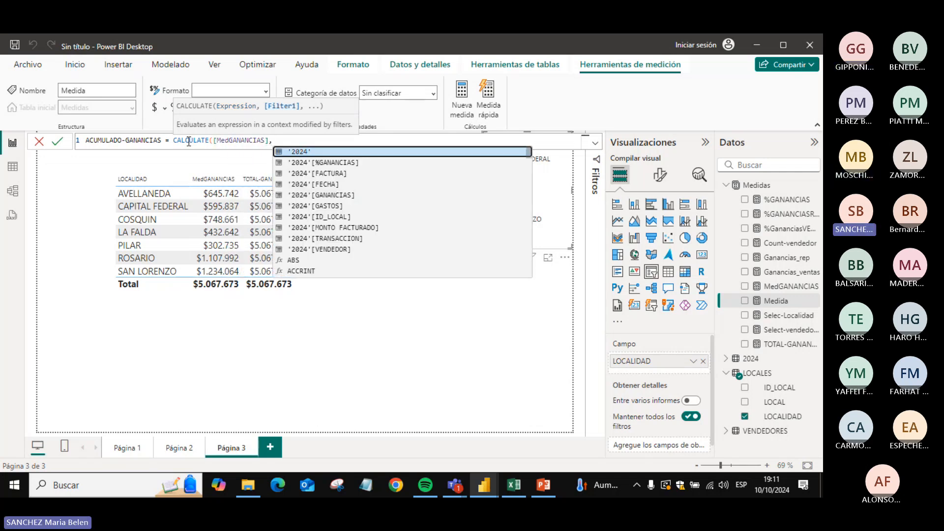
- Complete the formula with the filter ALLSELECTED(LOCALES[LOCALIDAD]) and commit the measure
text(ALL)
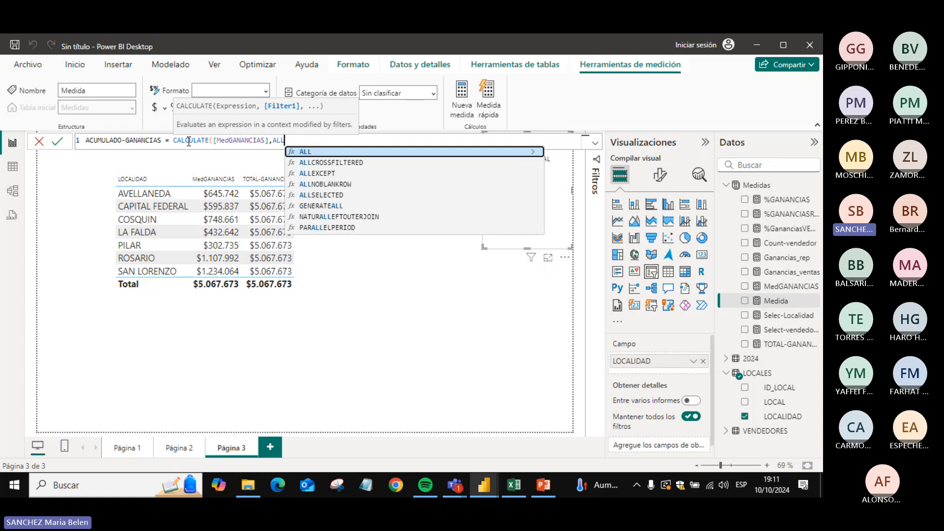
text(S)
key(Tab)
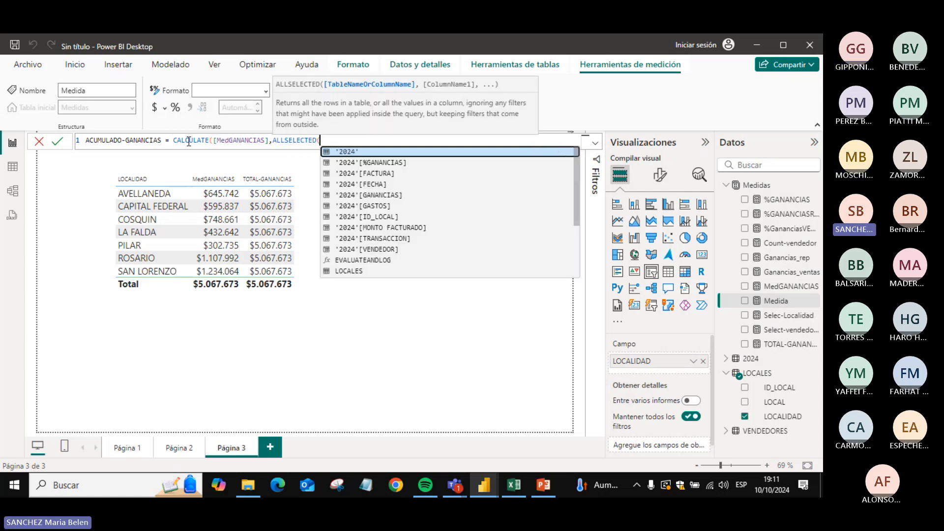
text(LOCA)
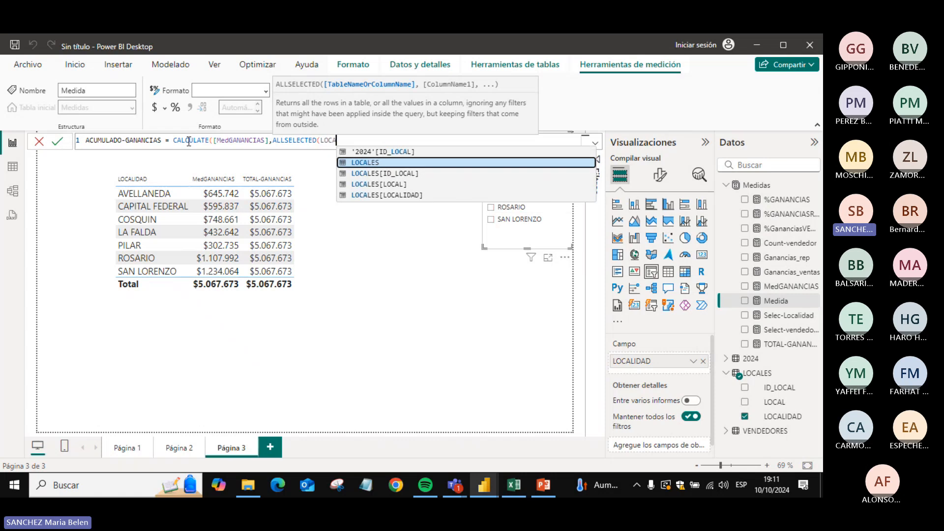
key(Down)
key(Down)
key(Down)
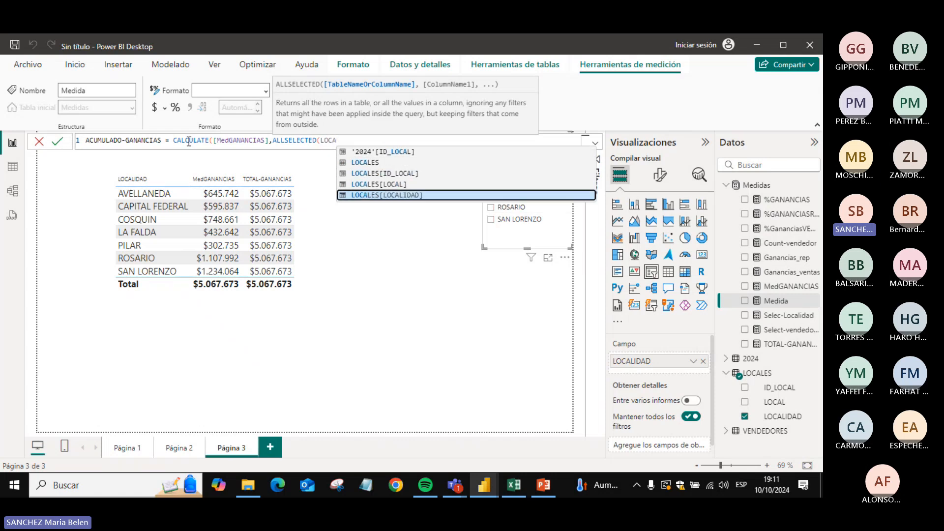
key(Tab)
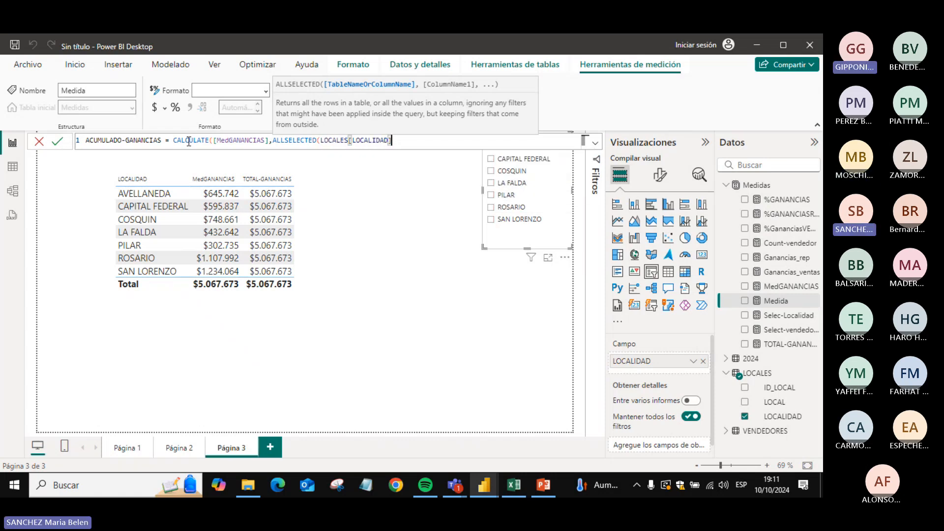
text()))
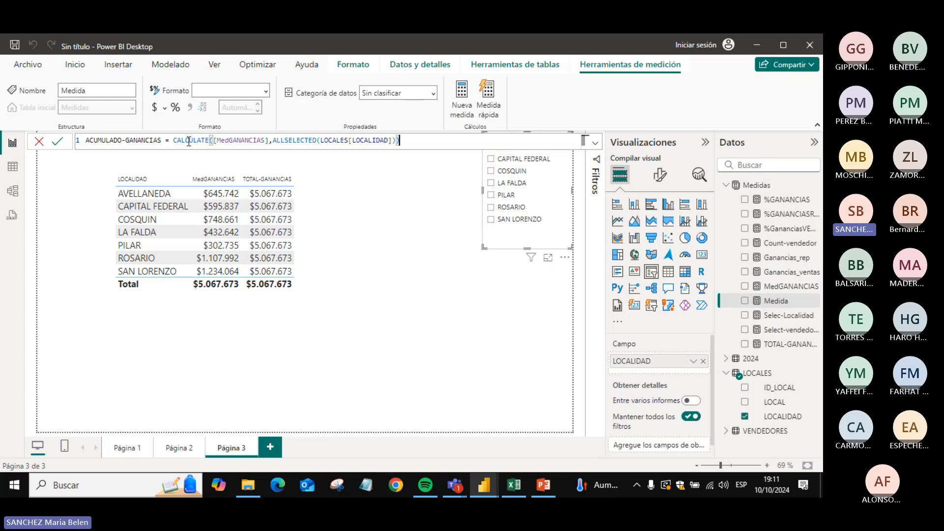
key(Return)
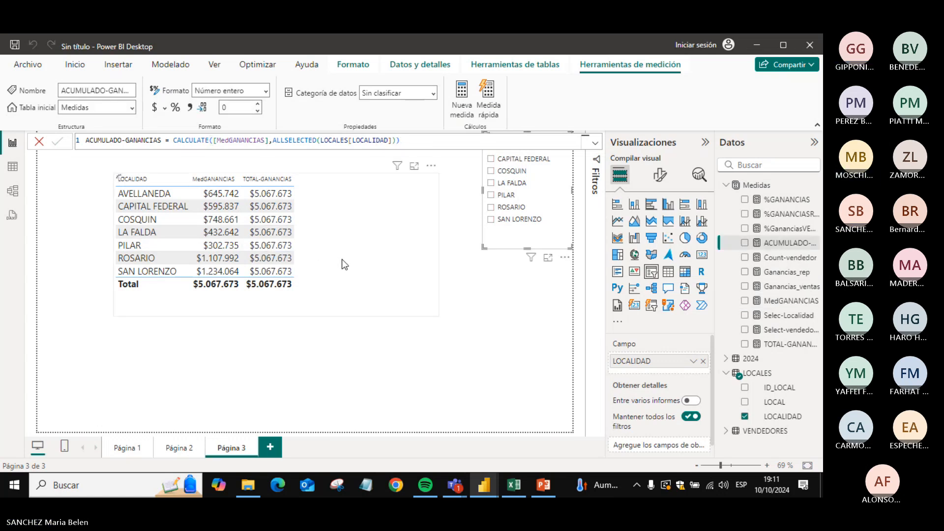
- Add ACUMULADO-GANANCIAS as a column of the table and format the measure as currency
click(341, 259)
click(745, 243)
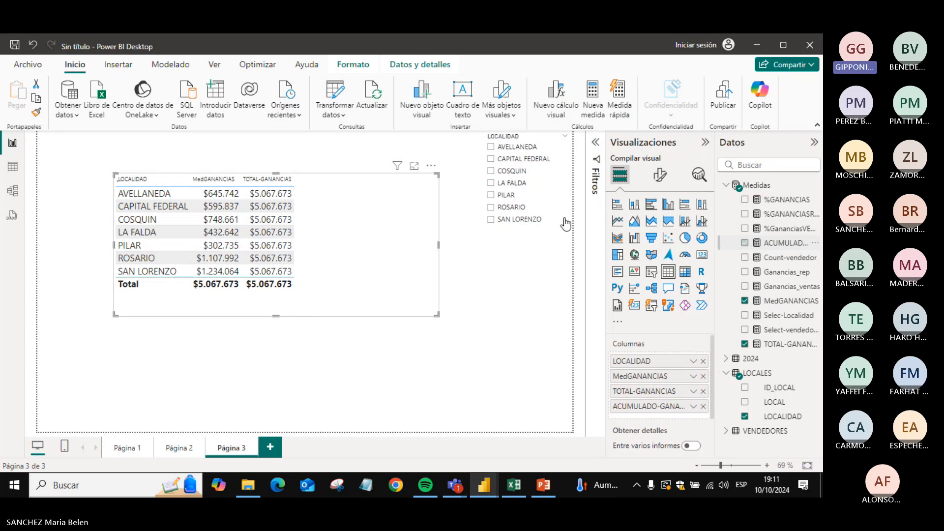
click(796, 243)
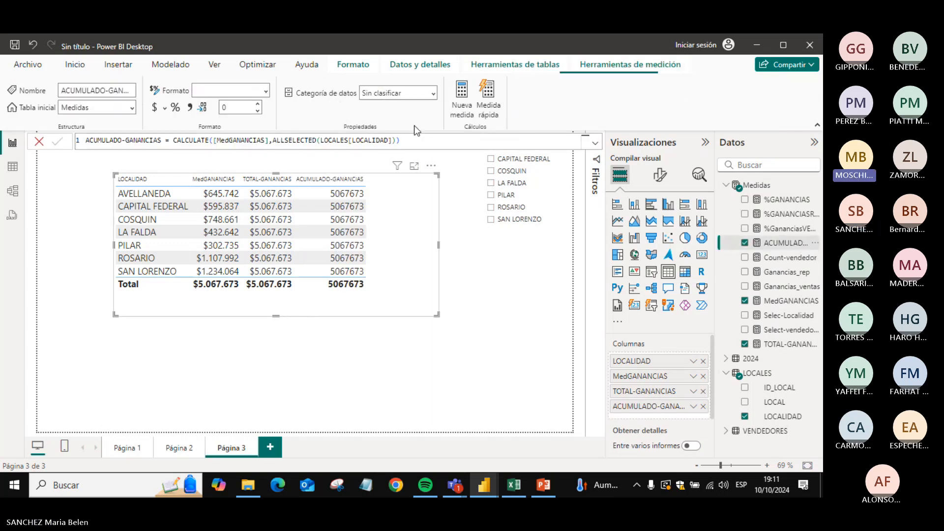
click(160, 110)
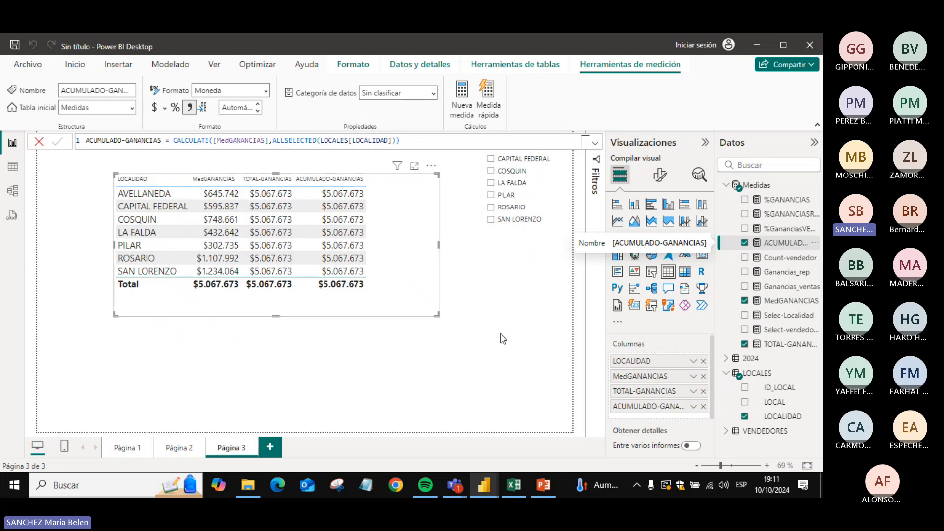
- Filter the table by AVELLANEDA, CAPITAL FEDERAL, COSQUIN and LA FALDA to compare ACUMULADO-GANANCIAS with the other measures
click(497, 231)
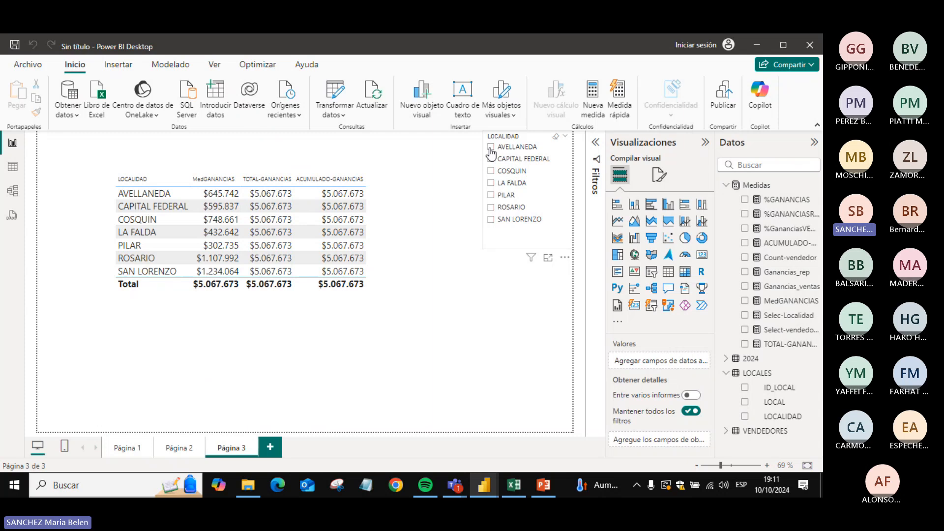
click(490, 150)
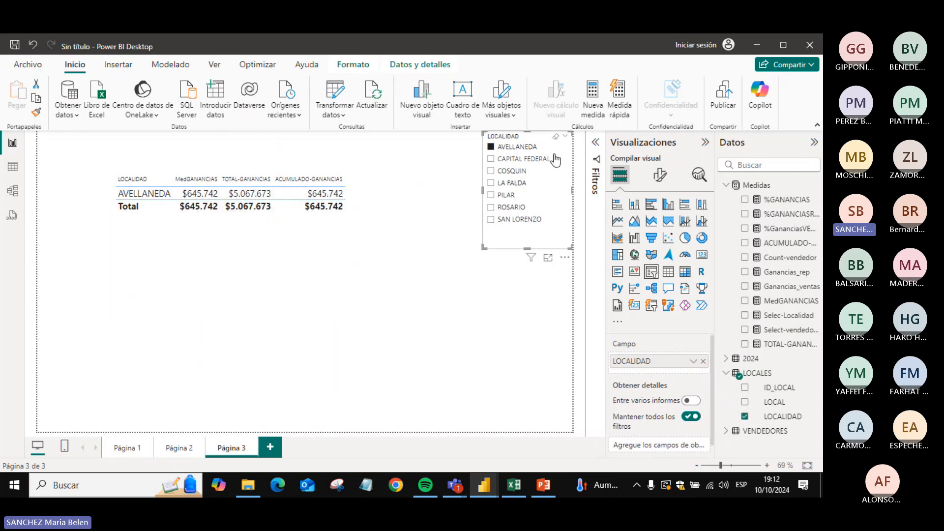
click(491, 159)
click(491, 171)
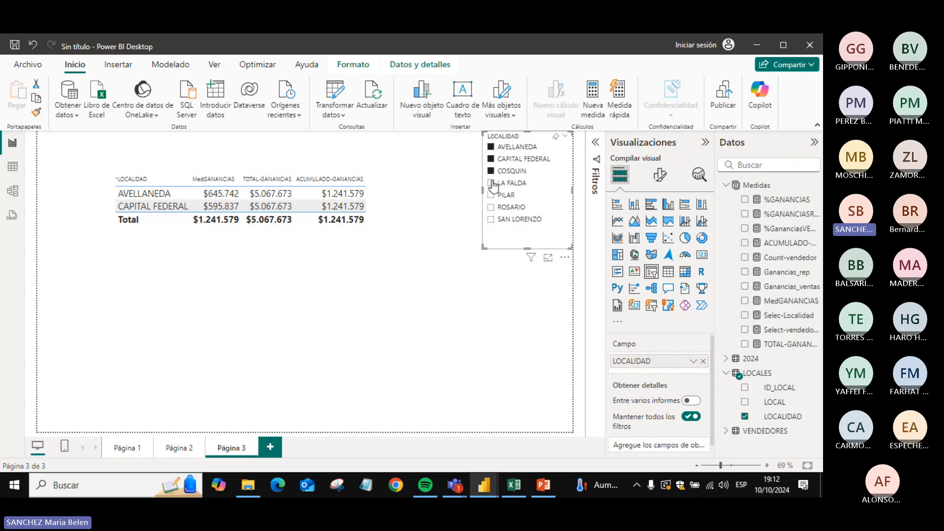
click(492, 183)
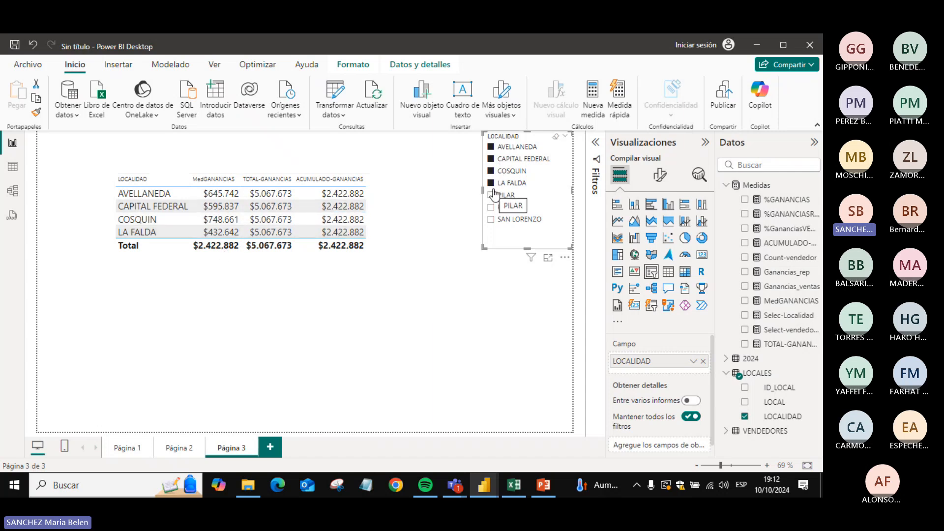
- Reset the LOCALIDAD slicer and filter the table cumulatively by AVELLANEDA, CAPITAL FEDERAL, COSQUIN, LA FALDA and PILAR
click(555, 137)
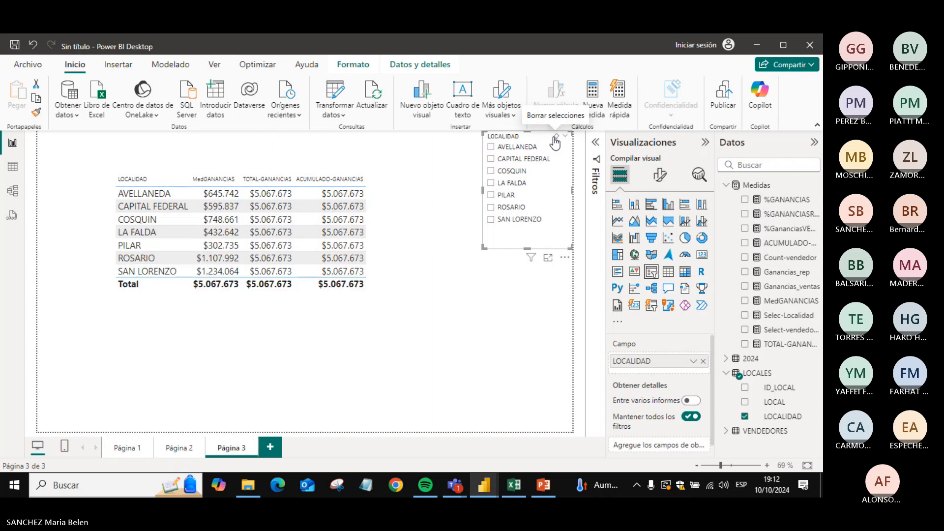
click(496, 148)
click(494, 159)
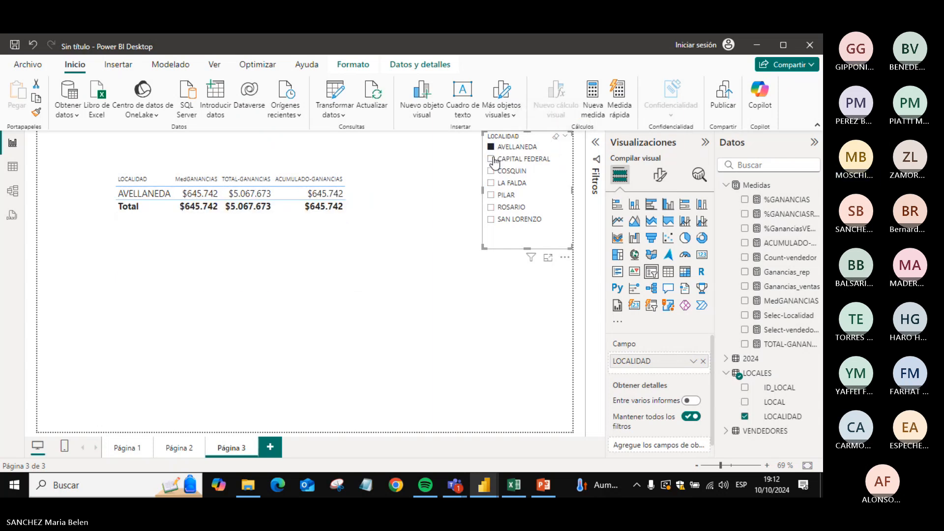
click(491, 172)
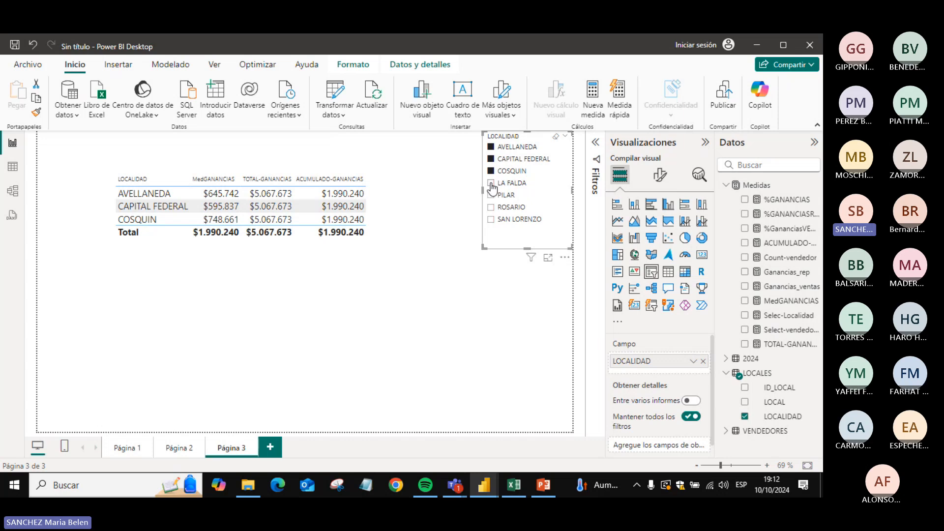
click(491, 183)
click(491, 195)
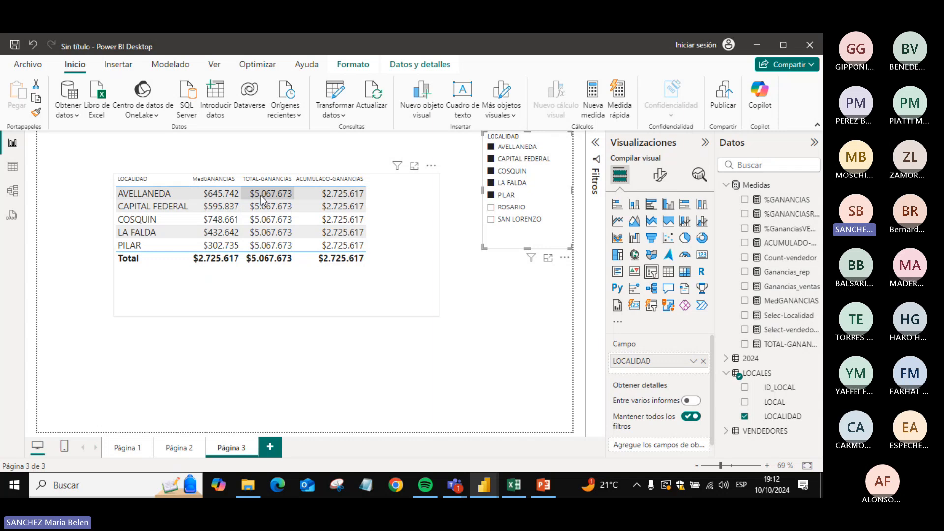
- Remove PILAR, LA FALDA and COSQUIN from the slicer selection to compare how the accumulated profits respond
click(491, 195)
click(491, 182)
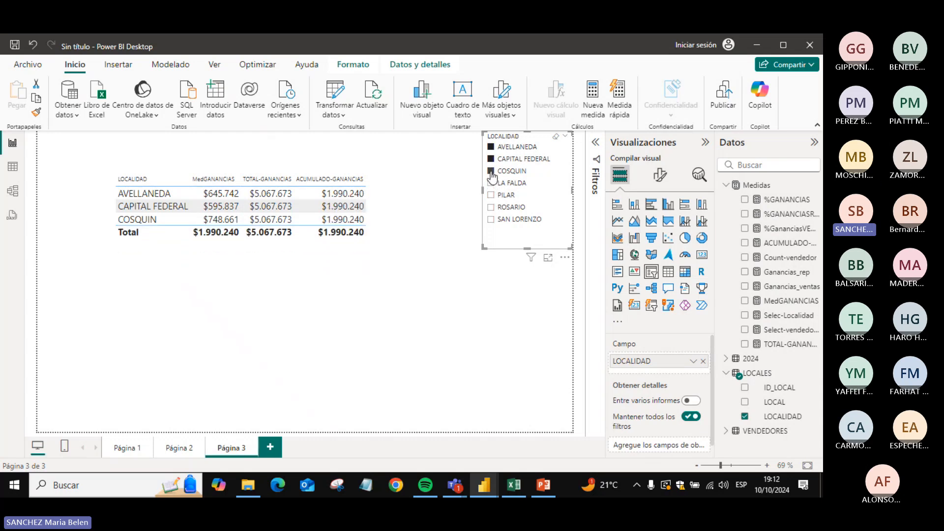
click(491, 171)
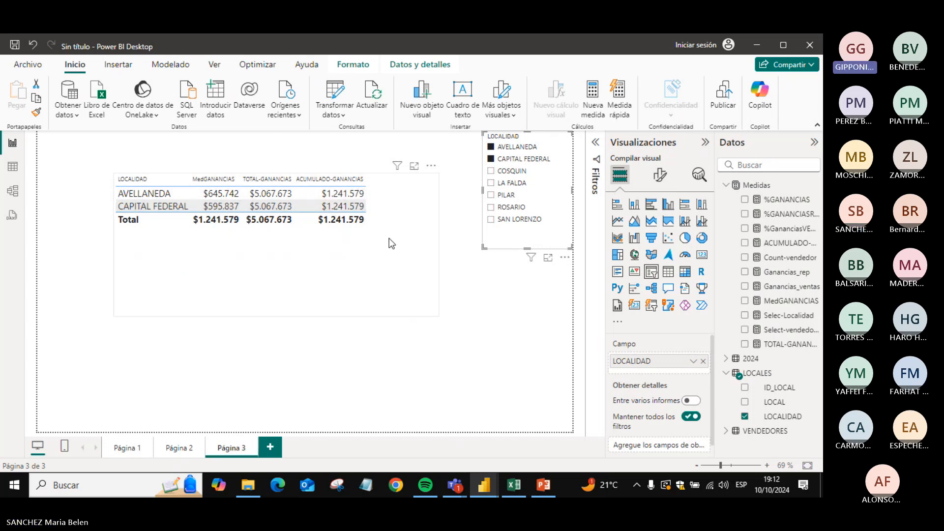
- Copy the ACUMULADO-GANANCIAS formula, share it in the Teams meeting chat and return to Power BI Desktop
click(769, 241)
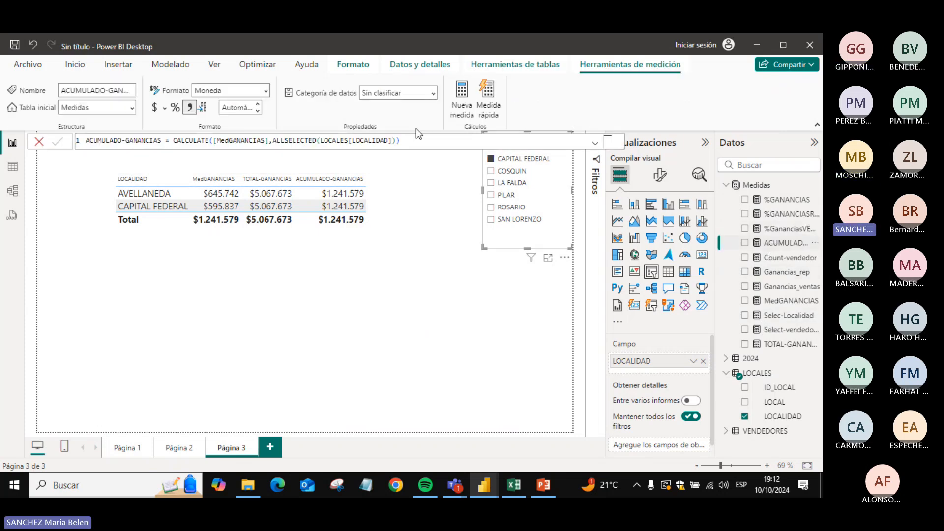
triple_click(435, 141)
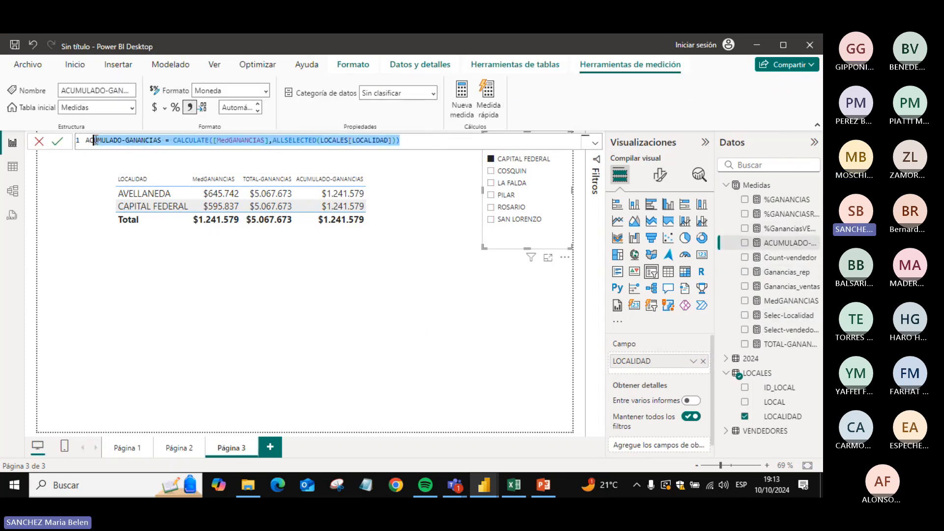
key(ctrl+c)
key(alt+Tab)
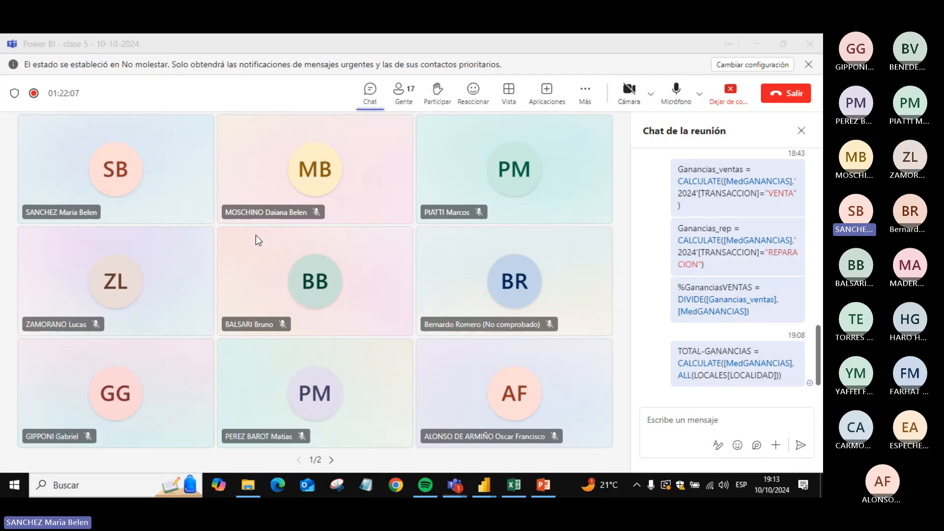
key(ctrl+v)
key(alt+Tab)
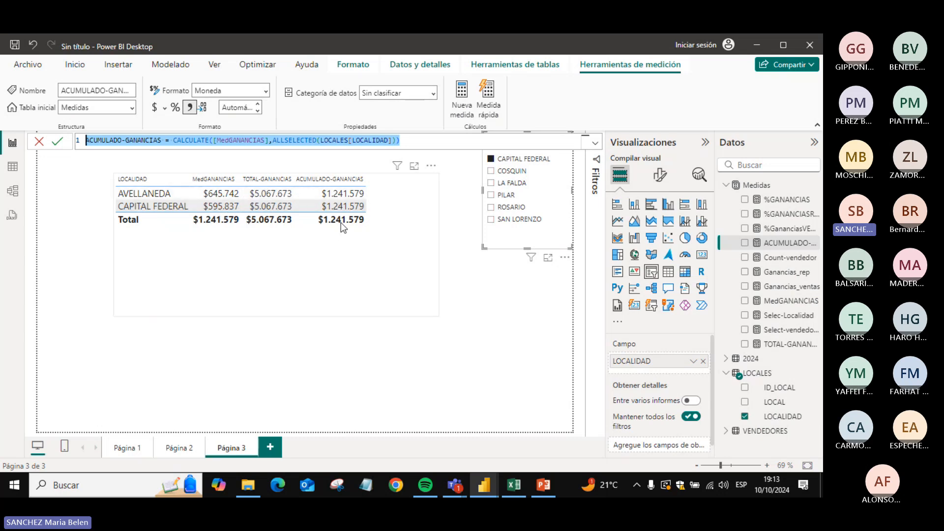
- Clear the LOCALIDAD slicer selection and move the table up and to the left on the page
click(491, 159)
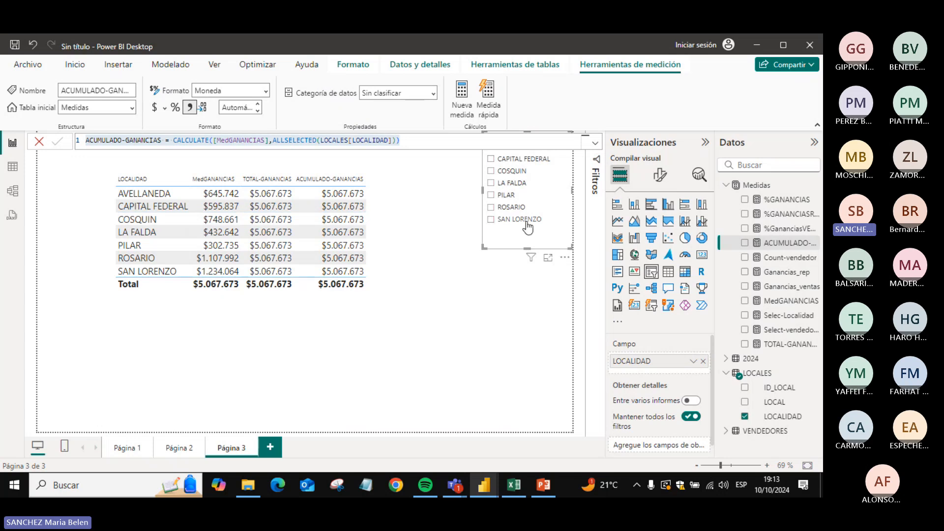
drag(401, 257, 356, 234)
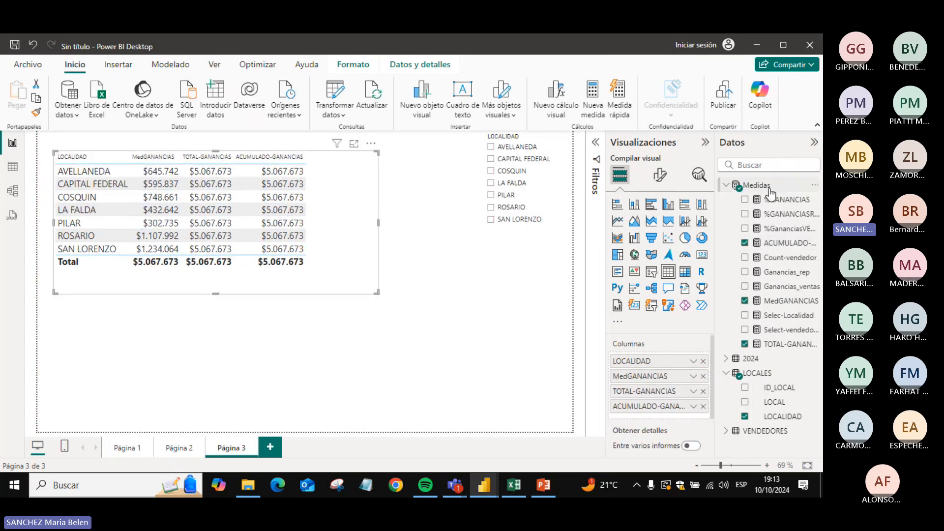
- Create a new measure in the Medidas table and name it %ACUMULADO
right_click(766, 187)
click(726, 212)
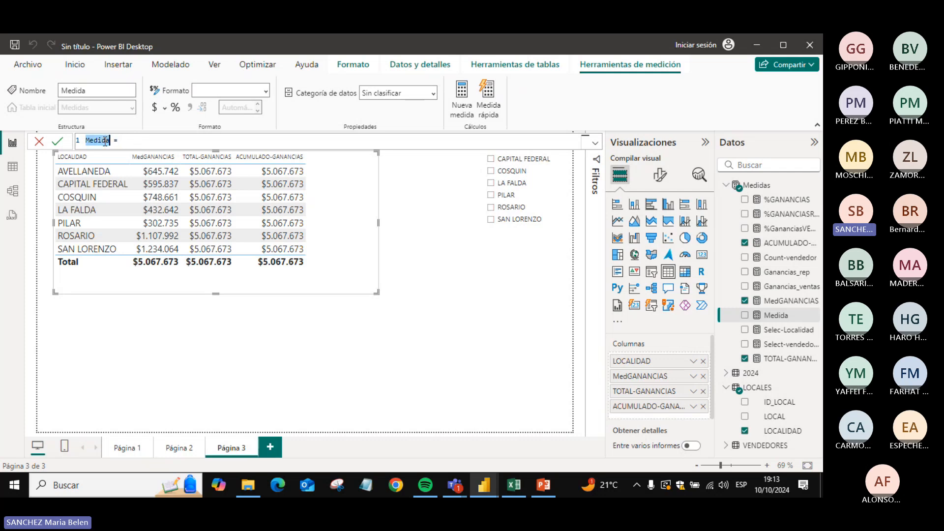
key(BackSpace)
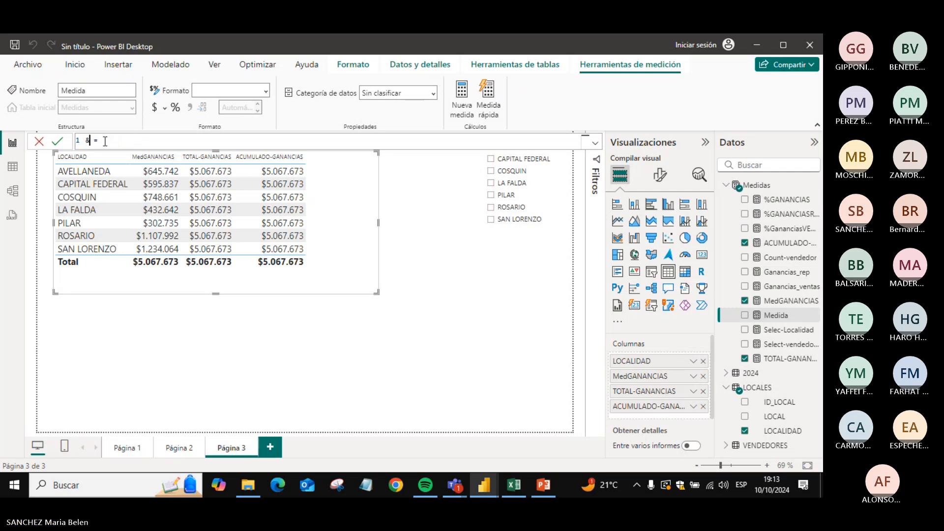
key(BackSpace)
key(Caps_Lock)
text(A)
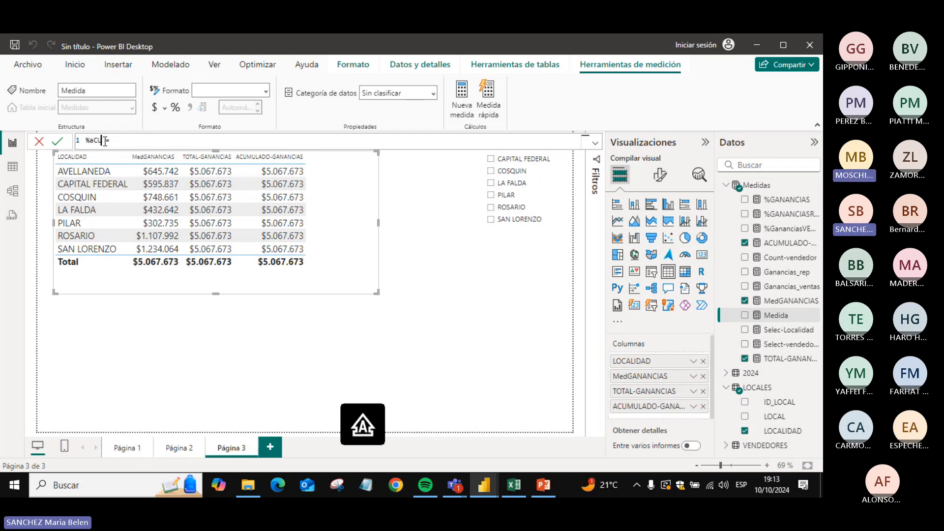
text(CUMULADO)
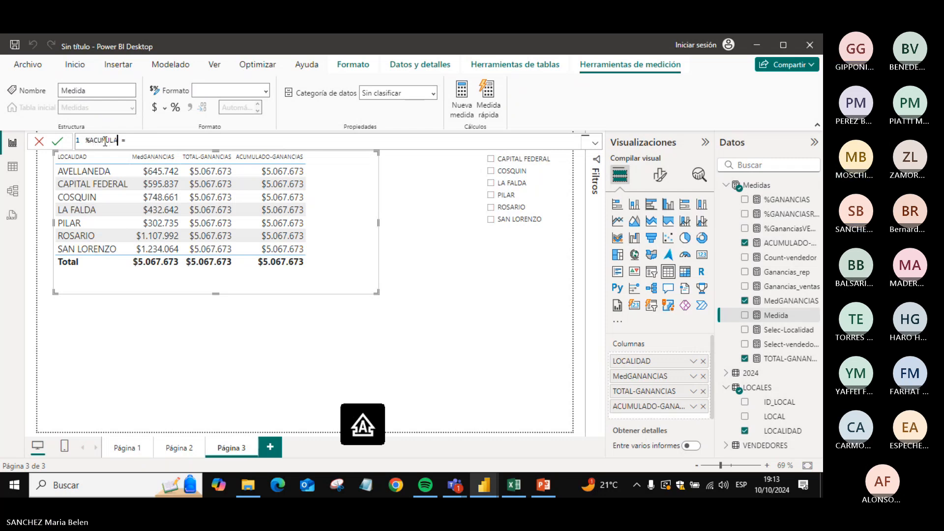
click(147, 141)
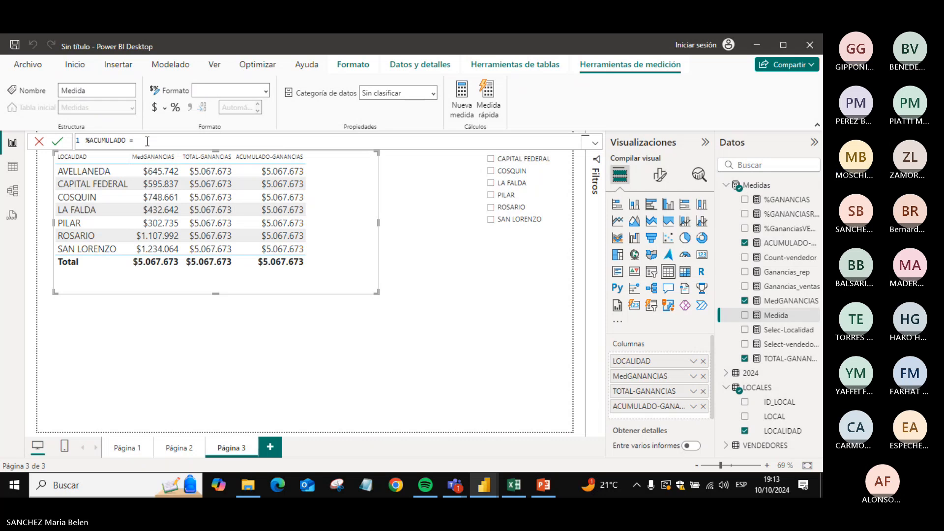
text([)
key(Tab)
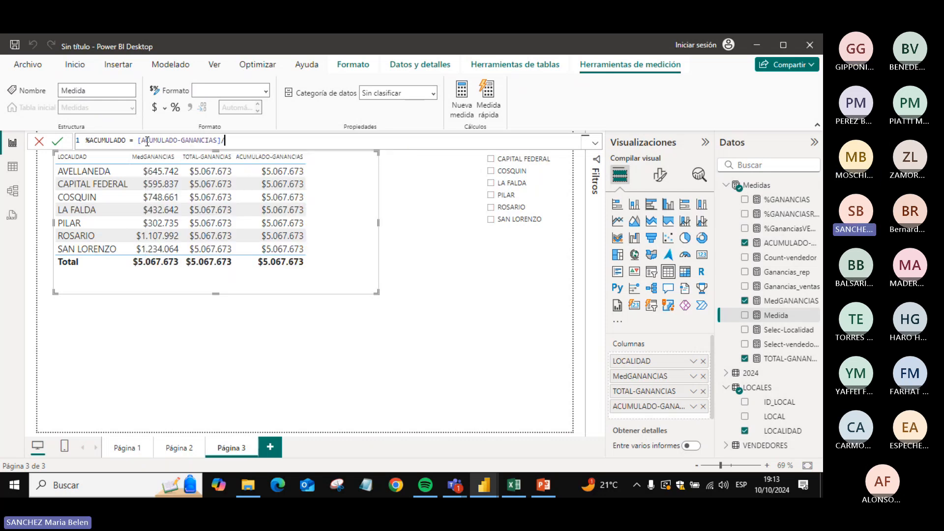
text(/GOT)
key(BackSpace)
key(BackSpace)
key(BackSpace)
text(TO)
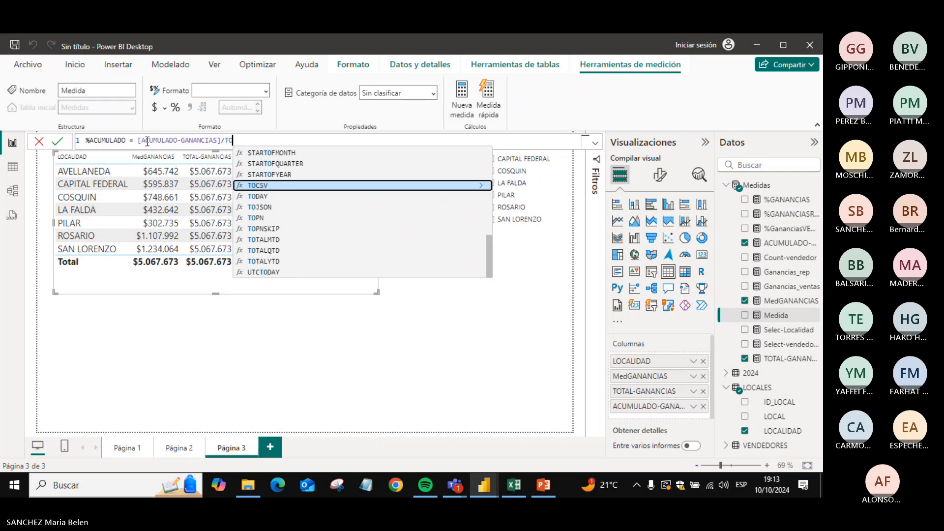
key(BackSpace)
key(BackSpace)
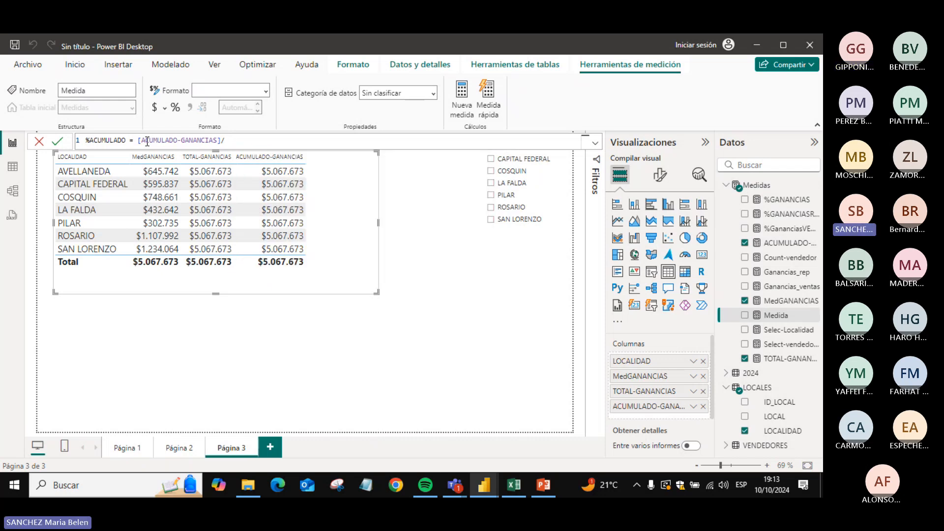
key(BackSpace)
key(BackSpace)
key(BackSpace)
key(BackSpace)
key(BackSpace)
key(BackSpace)
key(BackSpace)
key(BackSpace)
key(BackSpace)
key(BackSpace)
key(BackSpace)
key(BackSpace)
key(BackSpace)
key(BackSpace)
key(BackSpace)
key(BackSpace)
key(BackSpace)
key(BackSpace)
key(BackSpace)
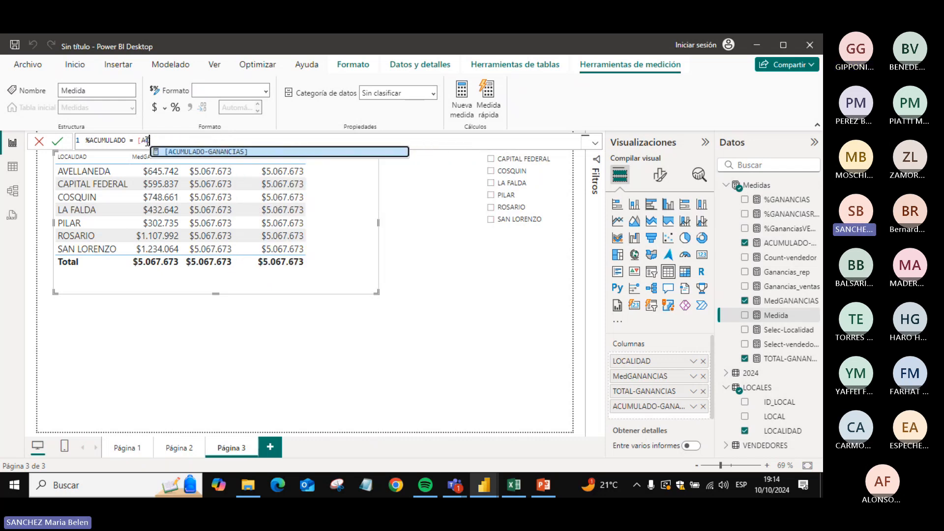
key(BackSpace)
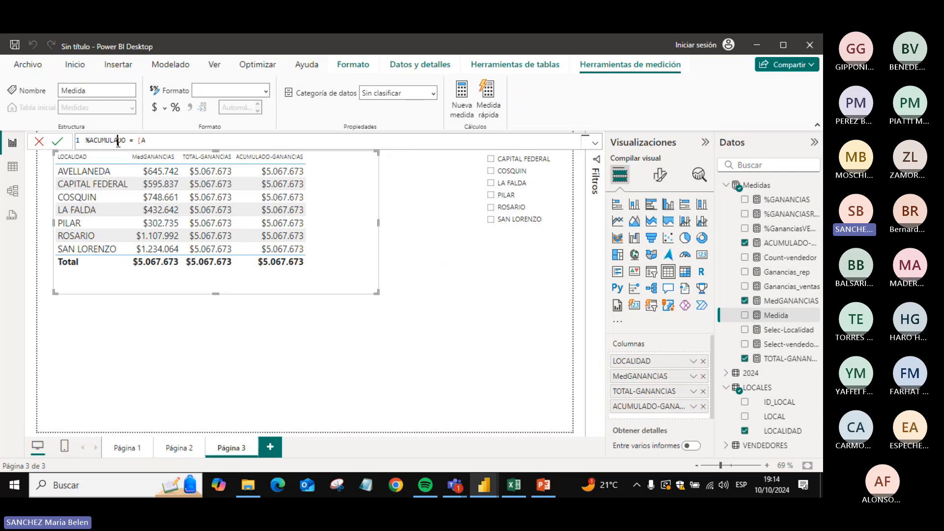
- Change the new measure's name to %TOTAL in its formula
double_click(125, 141)
click(125, 140)
key(BackSpace)
key(BackSpace)
text(TOTAL)
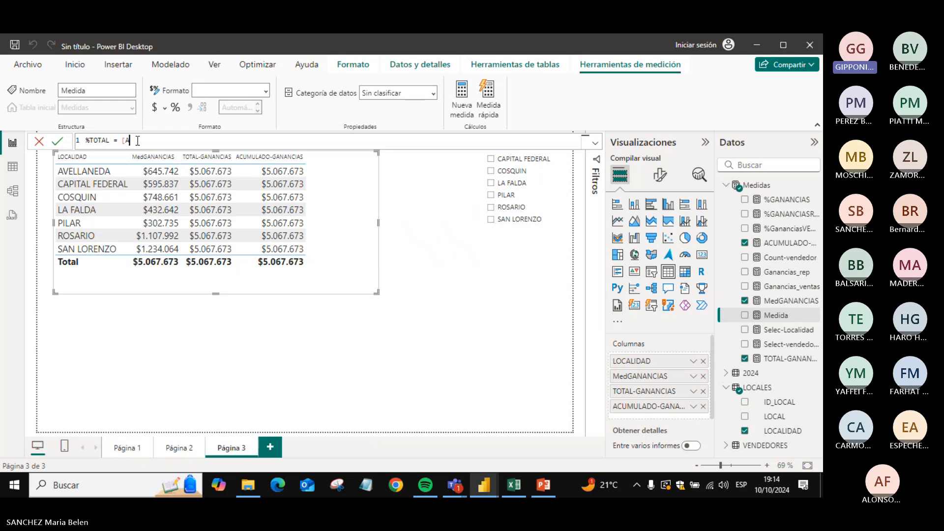
- Define %TOTAL as [MedGANANCIAS]/[TOTAL-GANANCIAS] and commit the measure
key(BackSpace)
key(BackSpace)
text(MED)
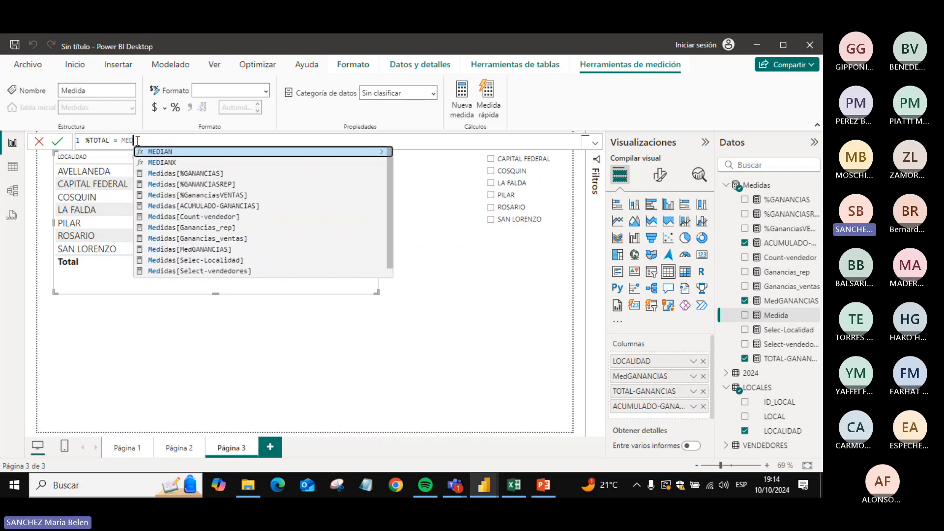
text(GAN)
key(Tab)
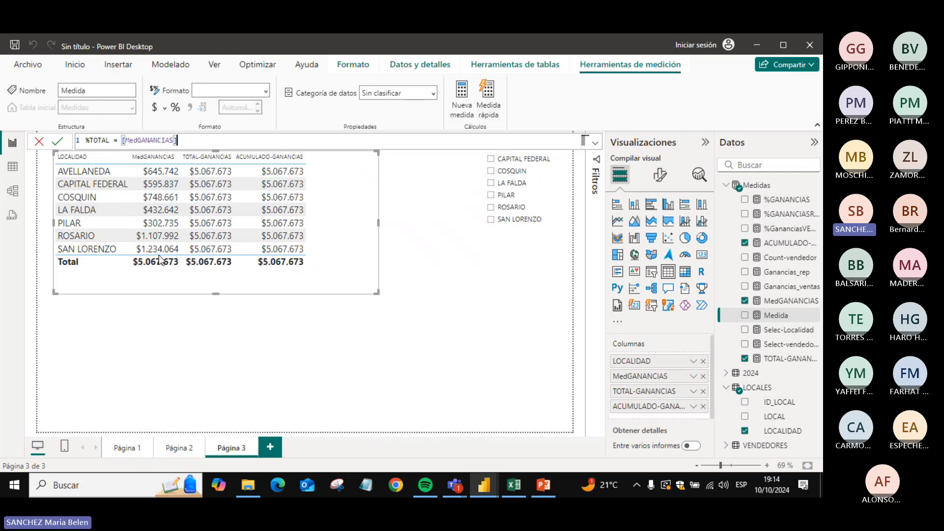
text(/)
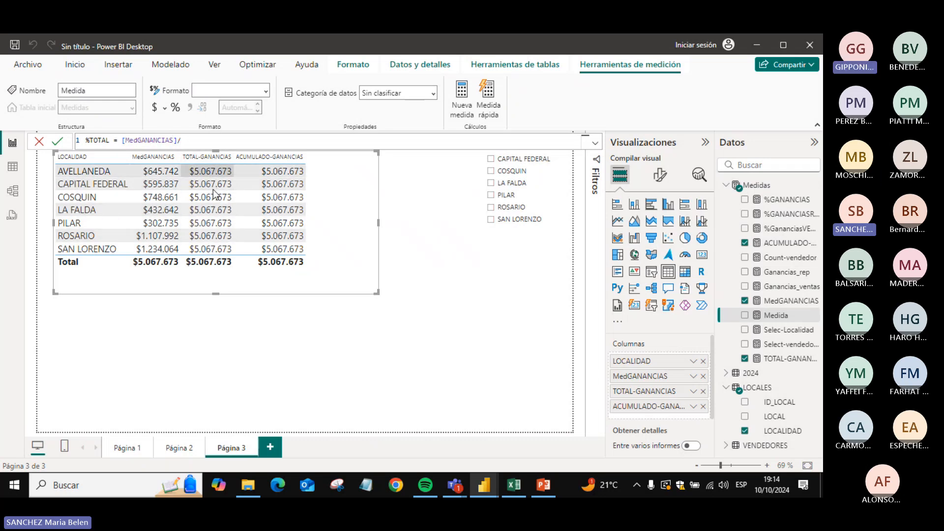
text(TOAL)
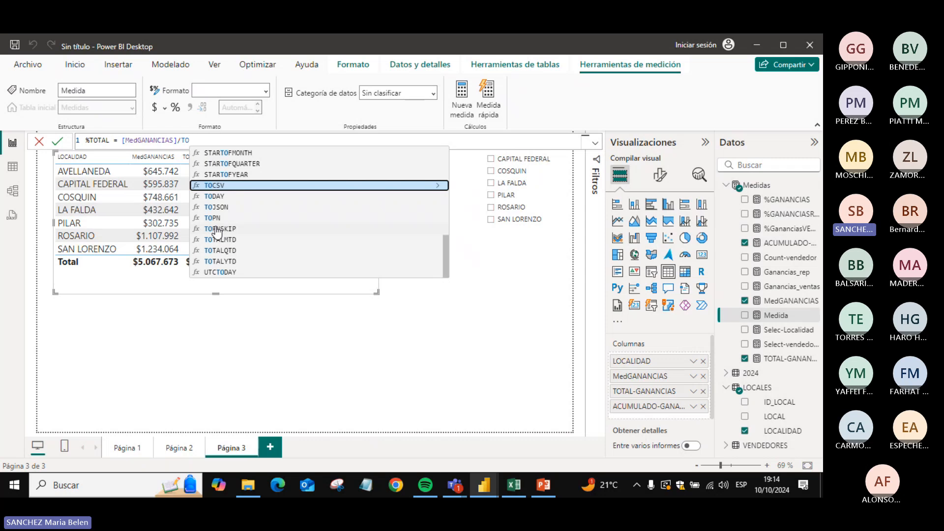
key(BackSpace)
key(BackSpace)
text(TAL)
key(Tab)
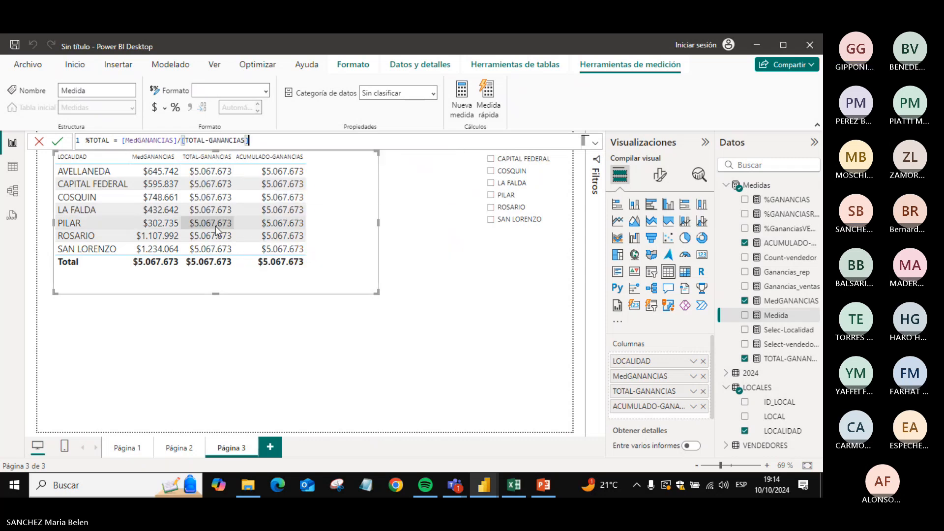
key(Return)
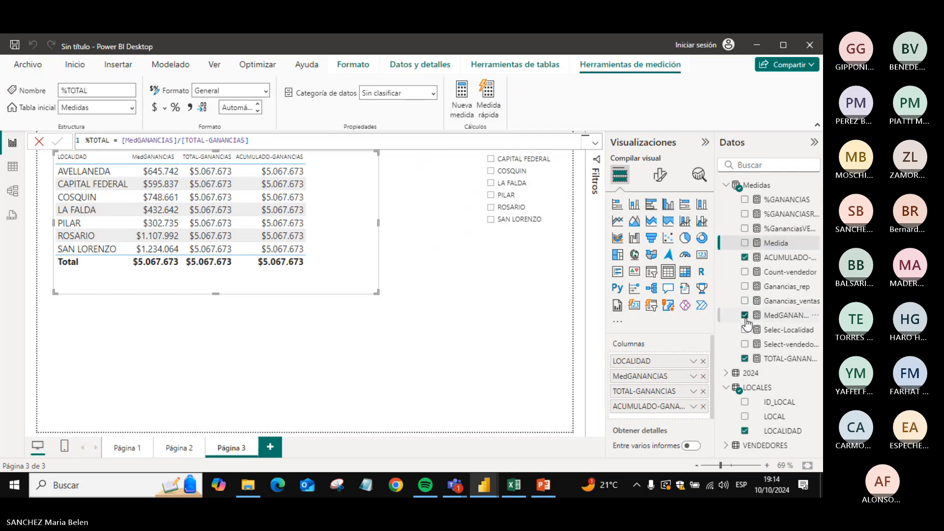
- Add %TOTAL to the table as a percentage column and move the table slightly down
click(744, 242)
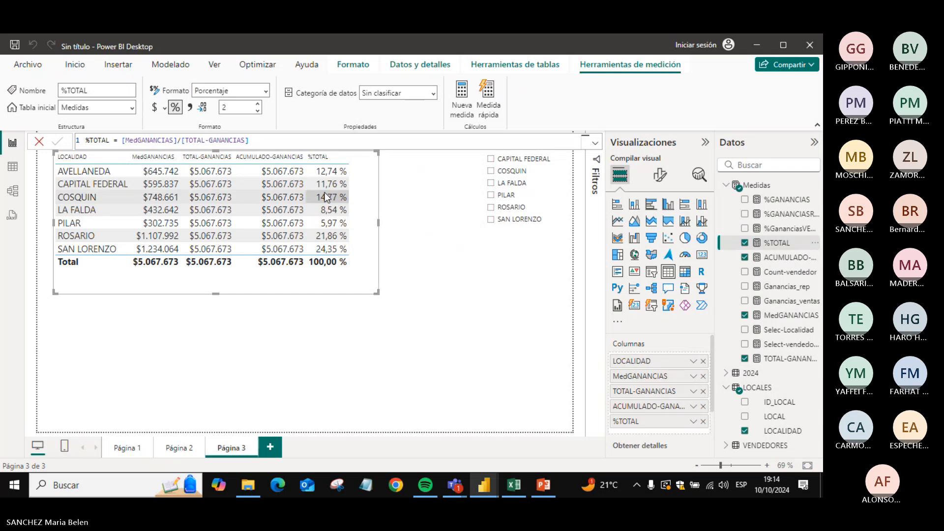
drag(338, 280, 339, 300)
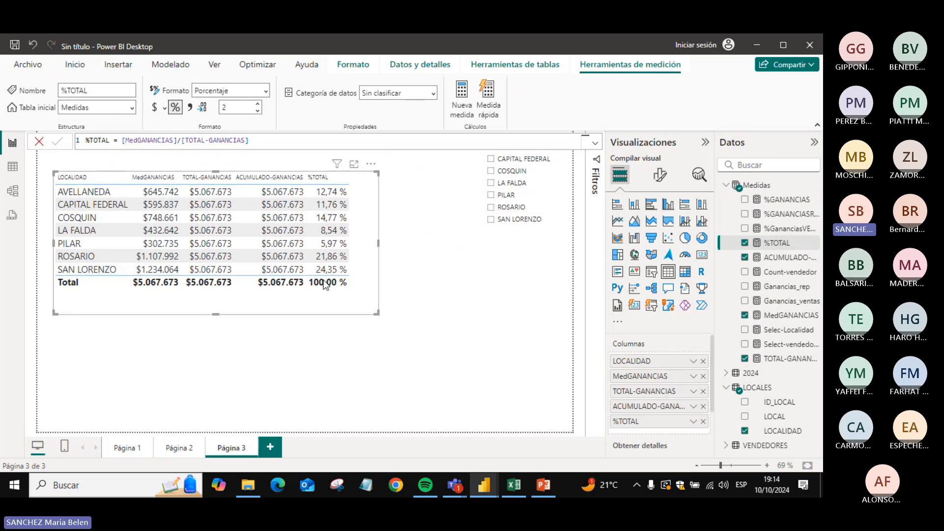
- Examine %TOTAL with the slicer set to CAPITAL FEDERAL, COSQUIN, LA FALDA and PILAR, then to ROSARIO alone, and clear the selection
click(490, 159)
ctrl+click(490, 171)
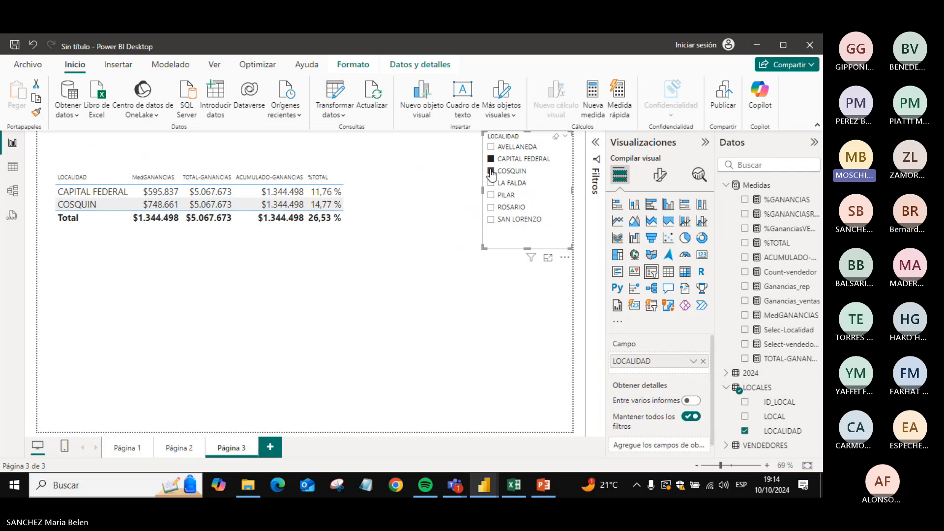
ctrl+click(491, 183)
ctrl+click(491, 195)
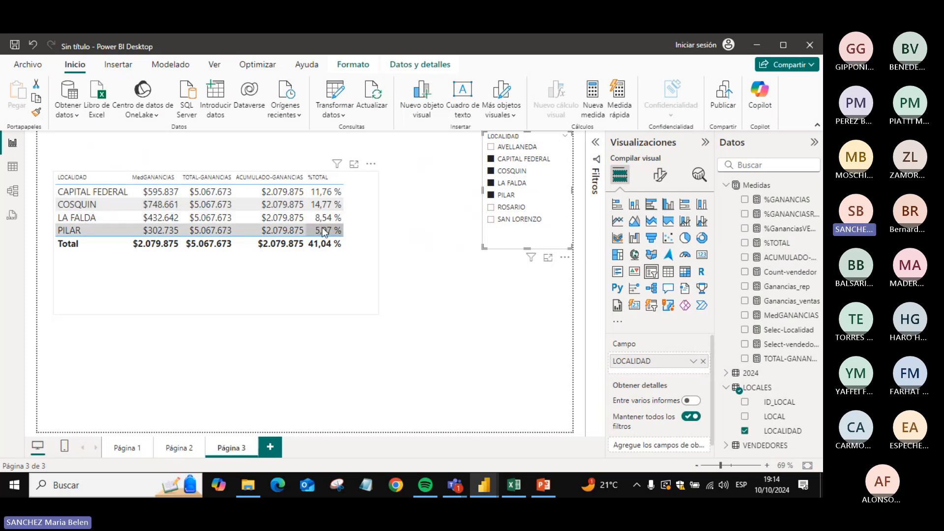
click(490, 208)
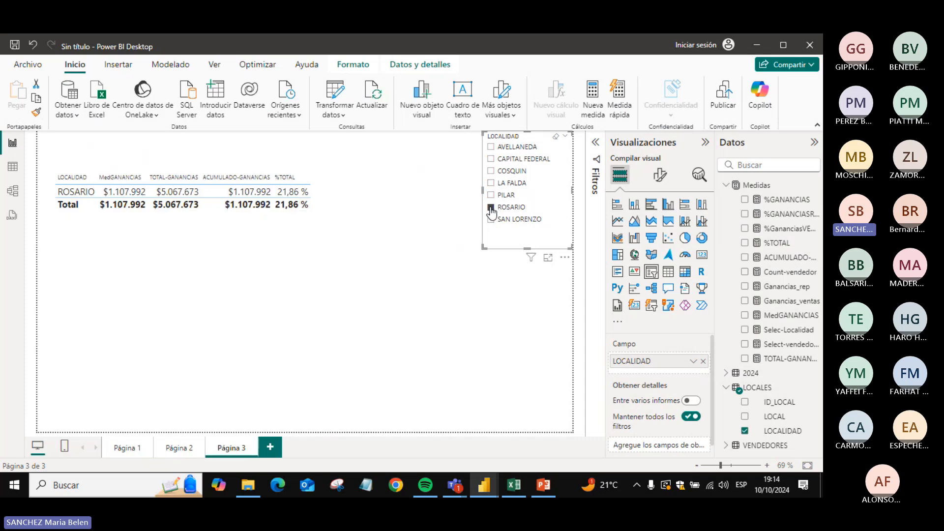
click(555, 136)
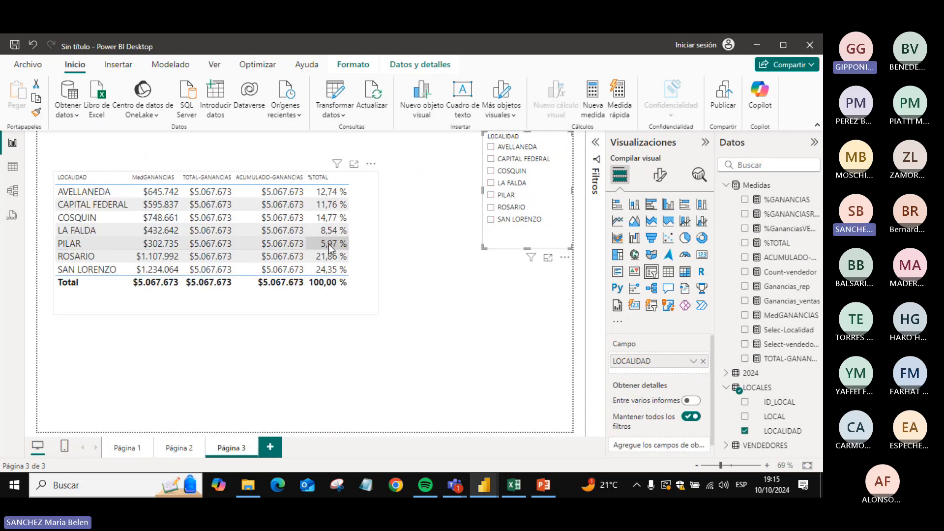
- Examine the table with the slicer set to SAN LORENZO, ROSARIO and PILAR, add LA FALDA, and clear the selection
click(491, 207)
click(490, 194)
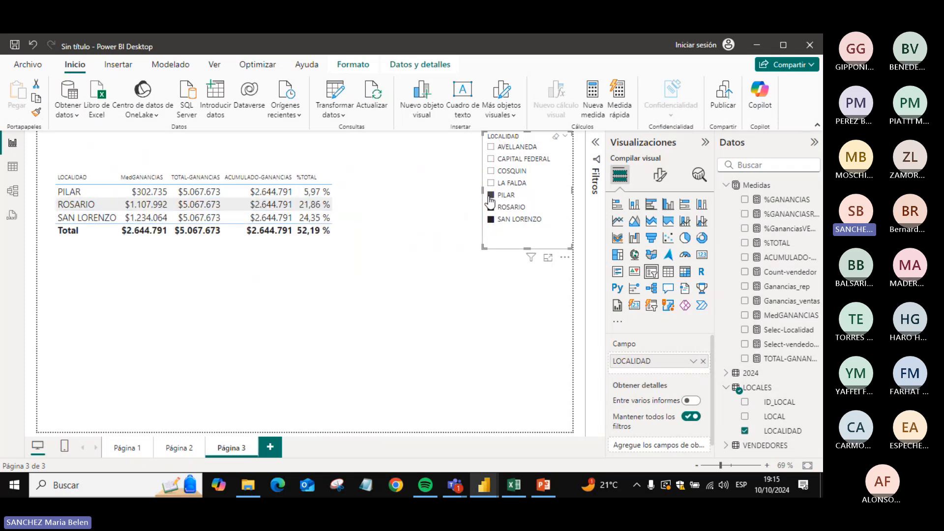
click(491, 183)
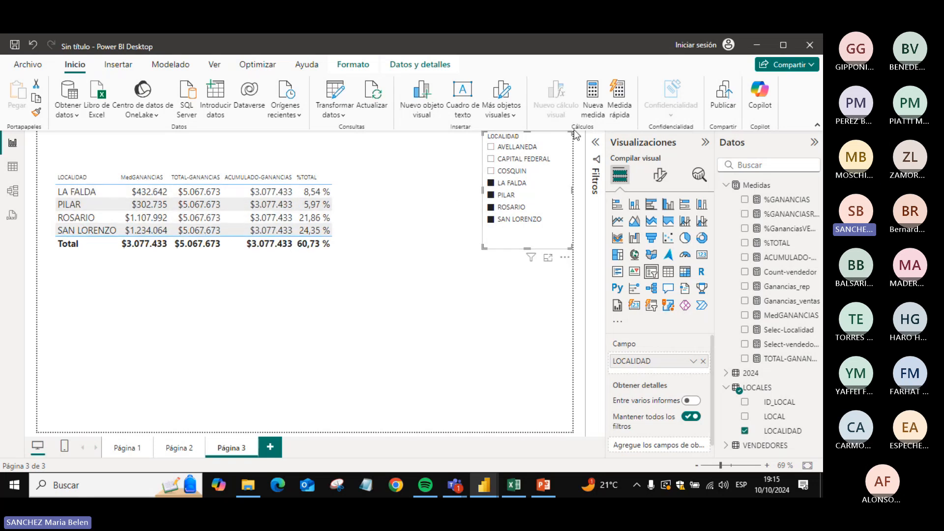
click(556, 138)
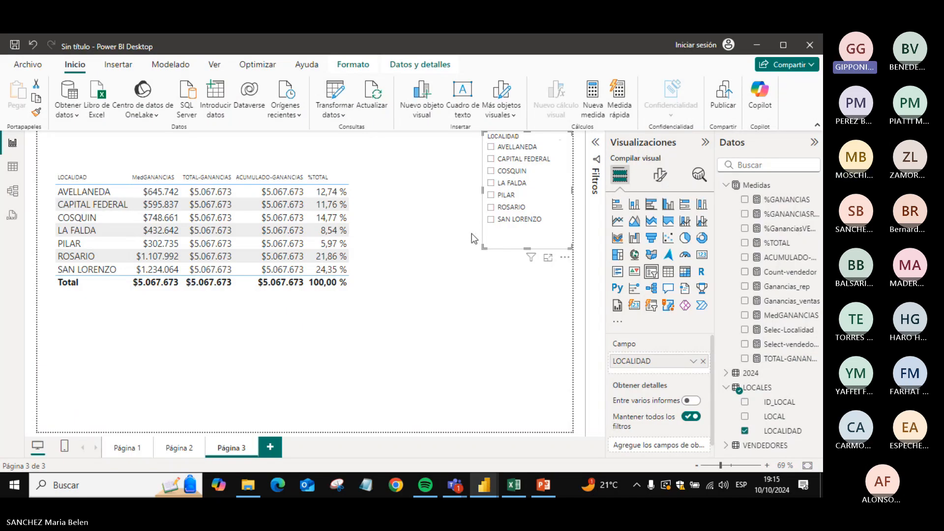
- Widen the profit table on Página 3 to leave free room beside the %TOTAL column
click(464, 294)
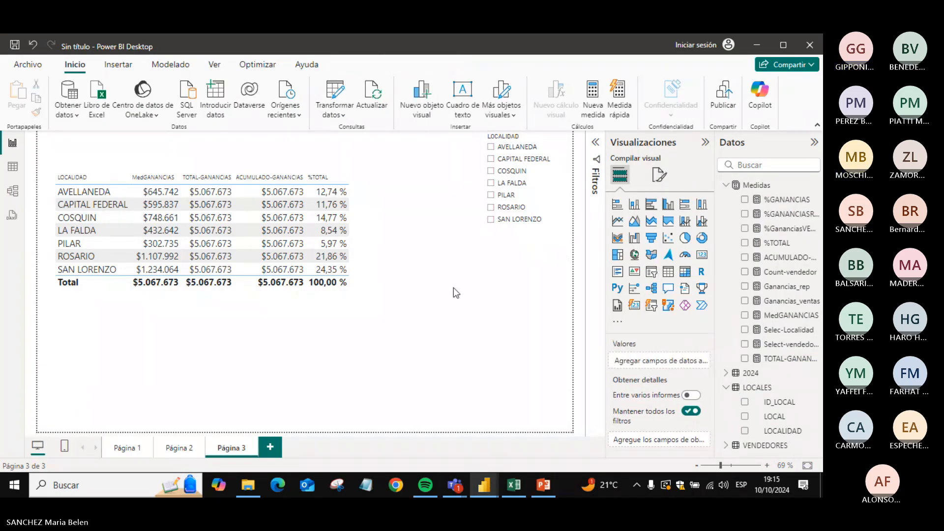
click(373, 252)
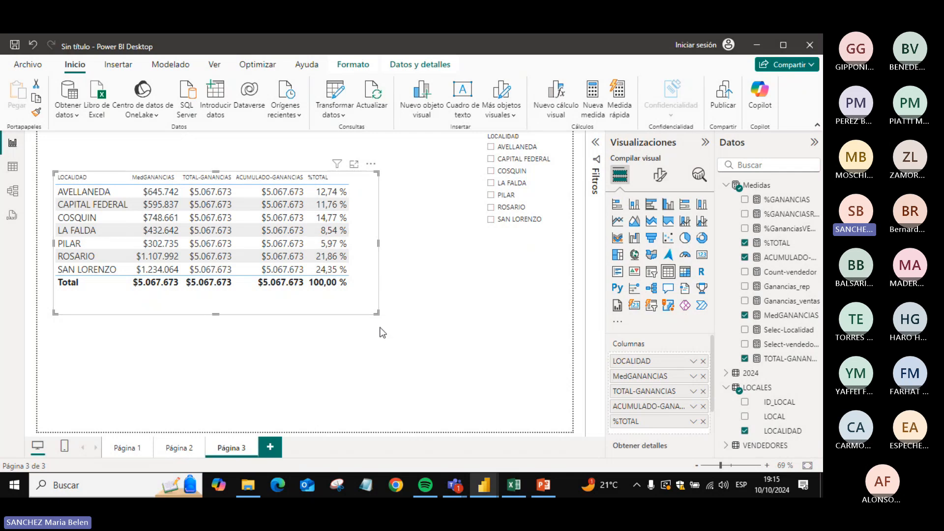
drag(377, 313, 437, 309)
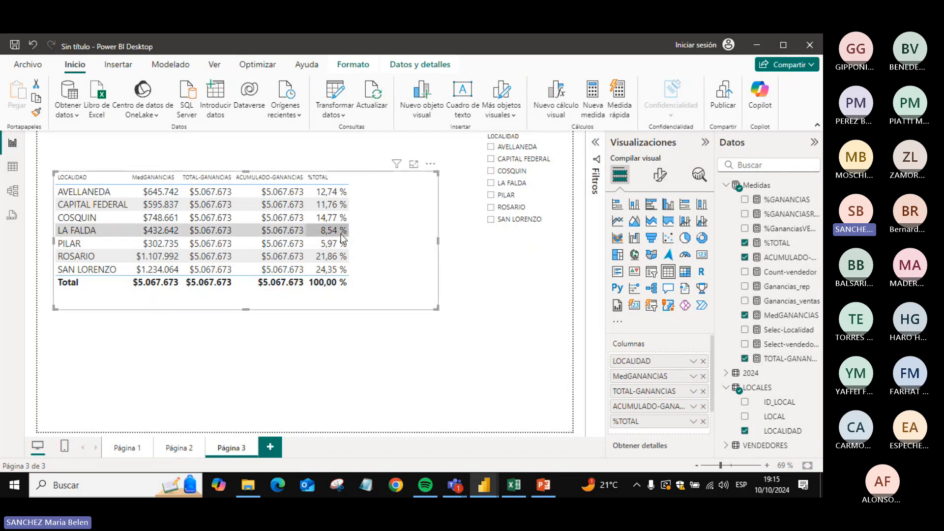
- Create a new measure in the Medidas table and name it %ACUMULADO in its formula
right_click(771, 187)
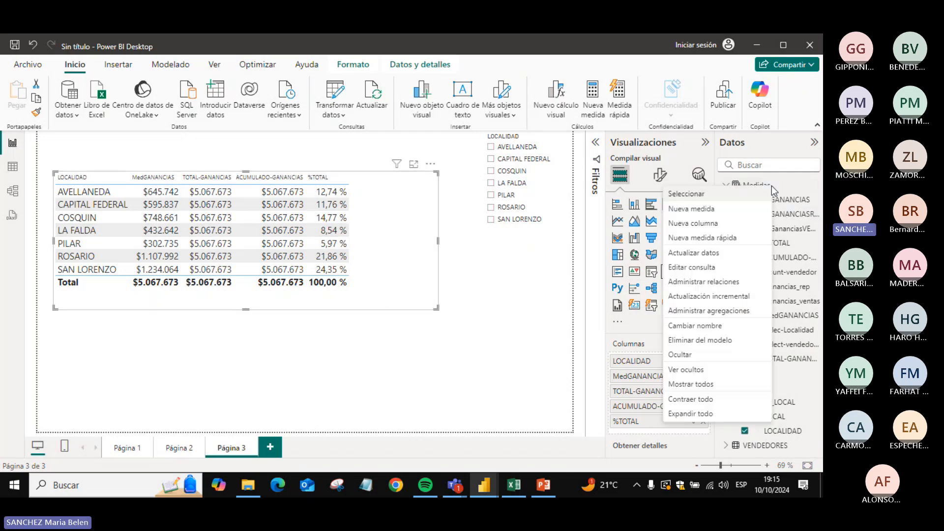
click(740, 210)
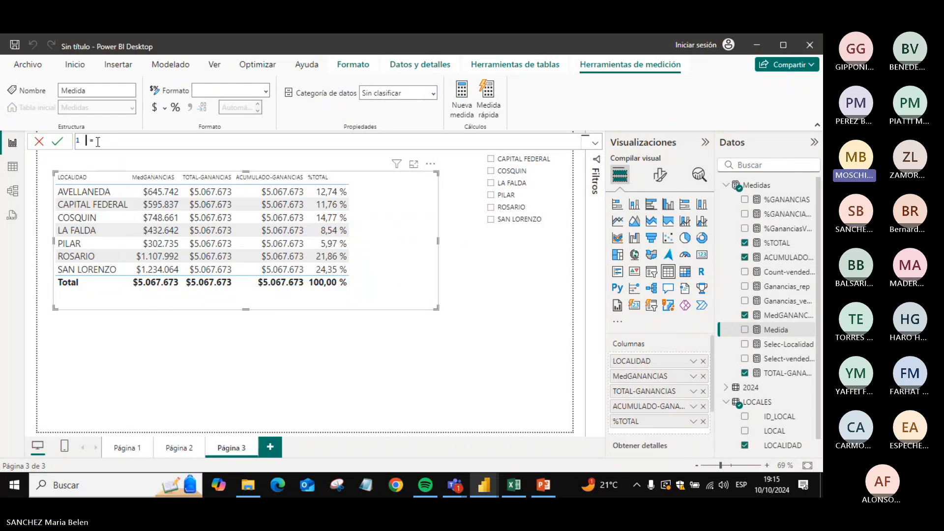
text(&)
key(BackSpace)
text(&)
key(BackSpace)
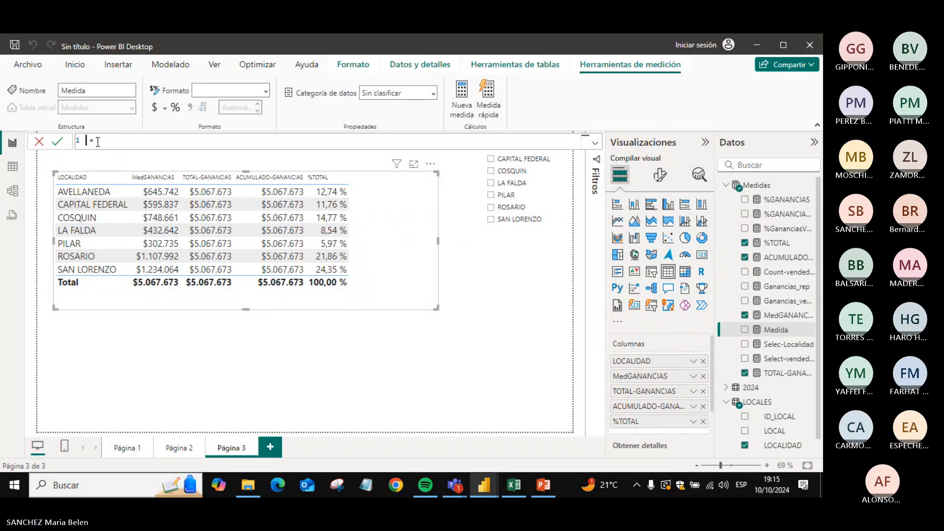
text(/%)
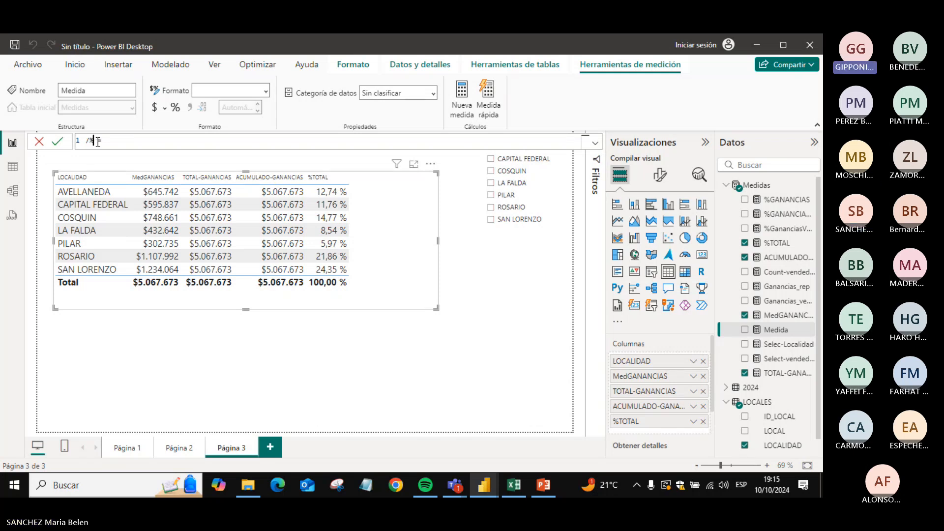
key(BackSpace)
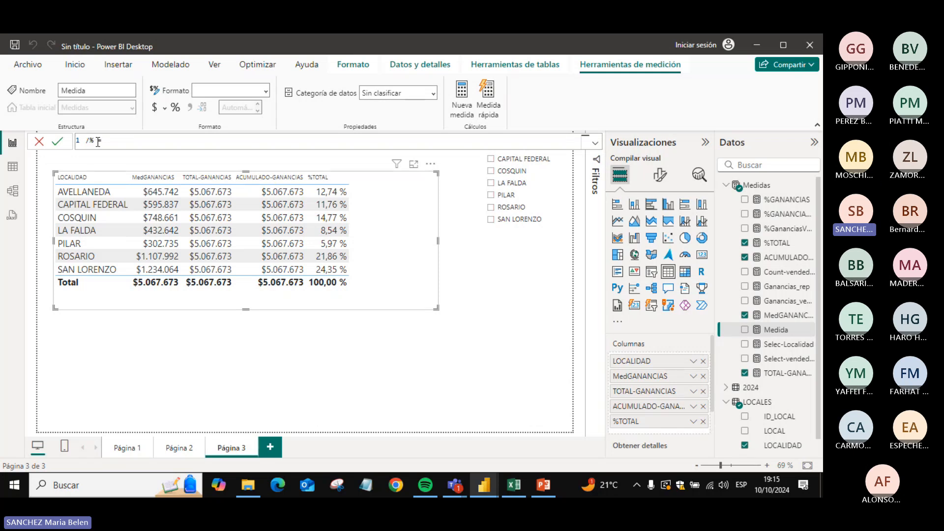
text(%)
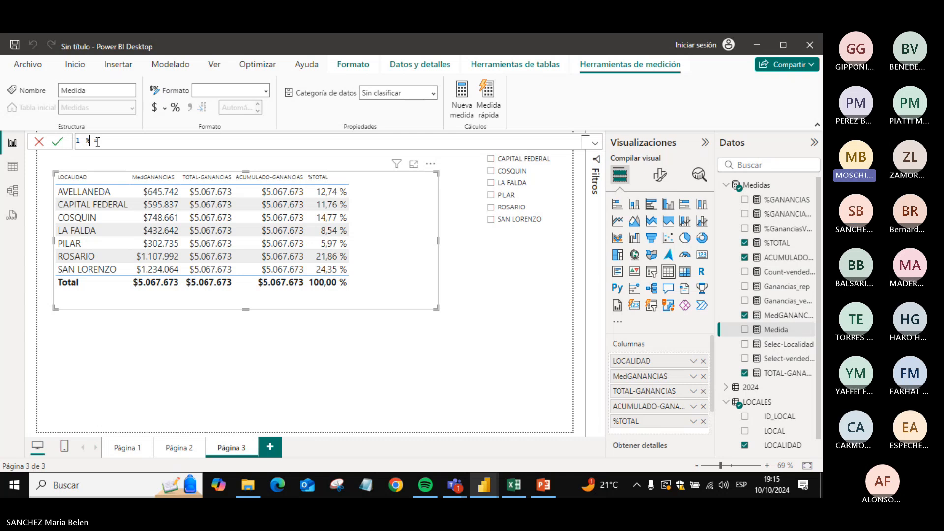
text(AC)
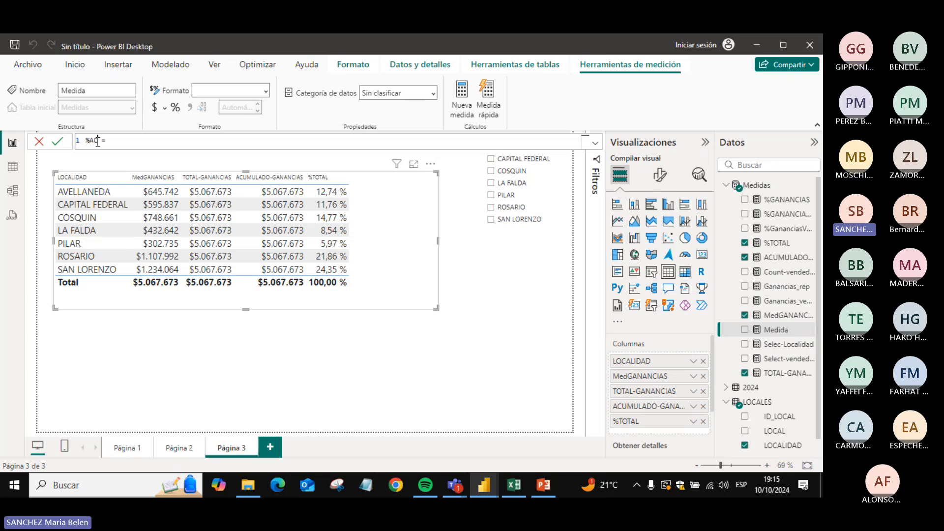
text(UMULADO)
- Define %ACUMULADO as [MedGANANCIAS]/[ACUMULADO-GANANCIAS] and commit the measure
click(160, 141)
text(MEDGA)
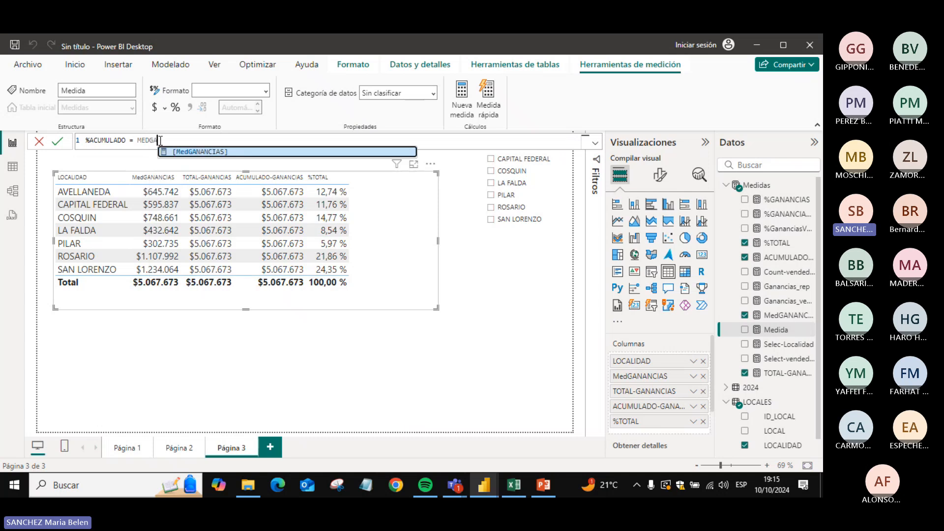
key(Tab)
text(/)
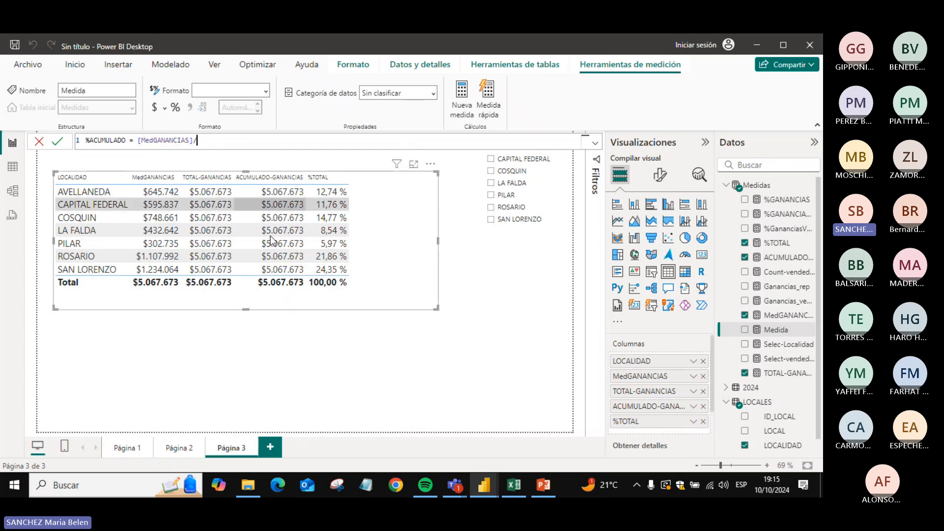
text(C)
key(BackSpace)
text(ACU)
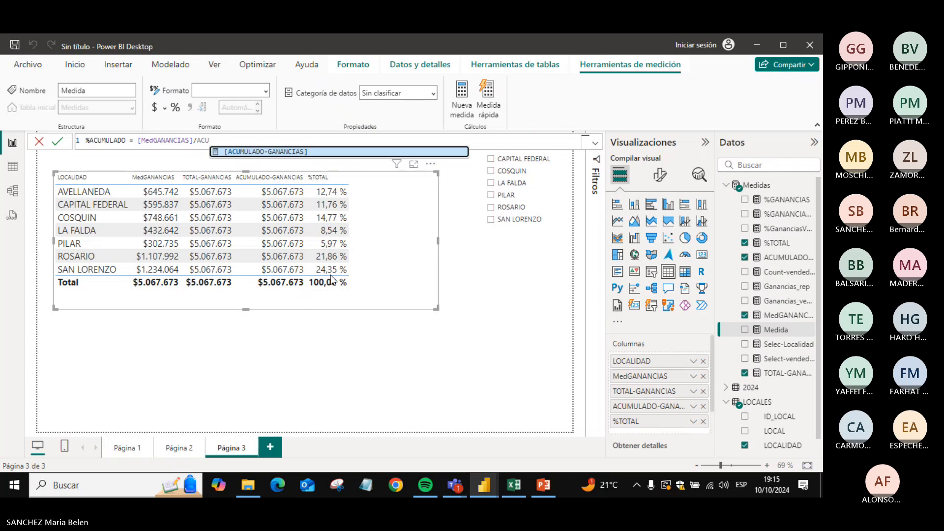
key(Tab)
key(Return)
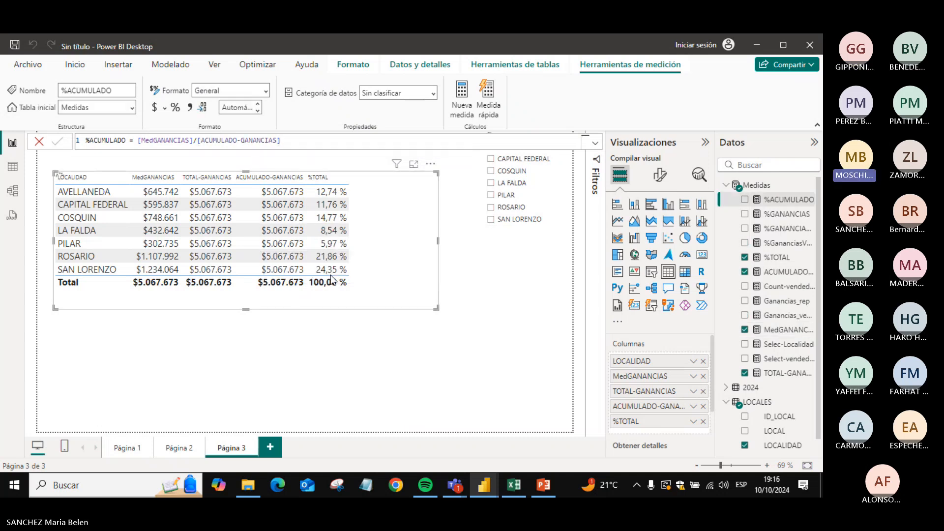
- Select the entire formula of the %ACUMULADO measure
triple_click(319, 140)
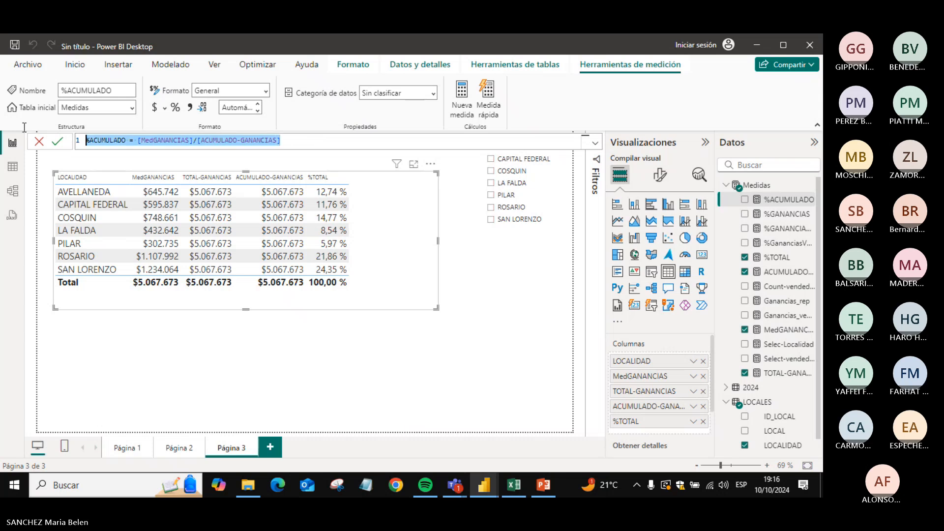
- Copy the %ACUMULADO measure formula, send it in the Teams meeting chat, and return to Power BI Desktop
key(ctrl+c)
key(alt+Tab)
key(ctrl+v)
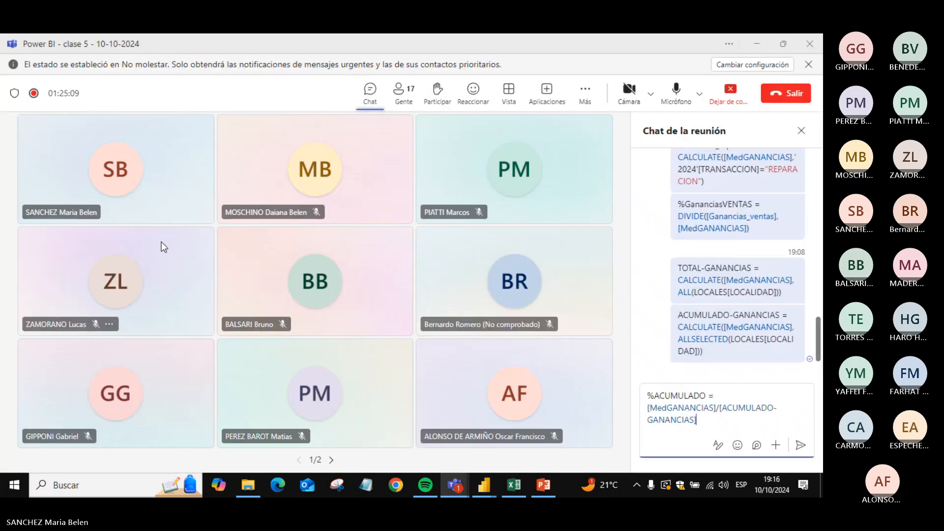
key(Return)
key(alt+Tab)
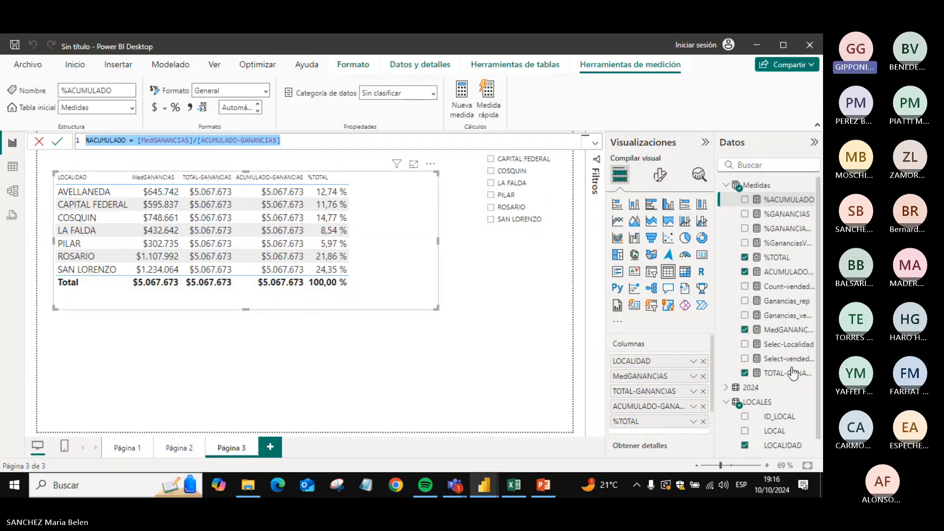
- Add the %ACUMULADO measure to the locality table and format it as a percentage
click(745, 199)
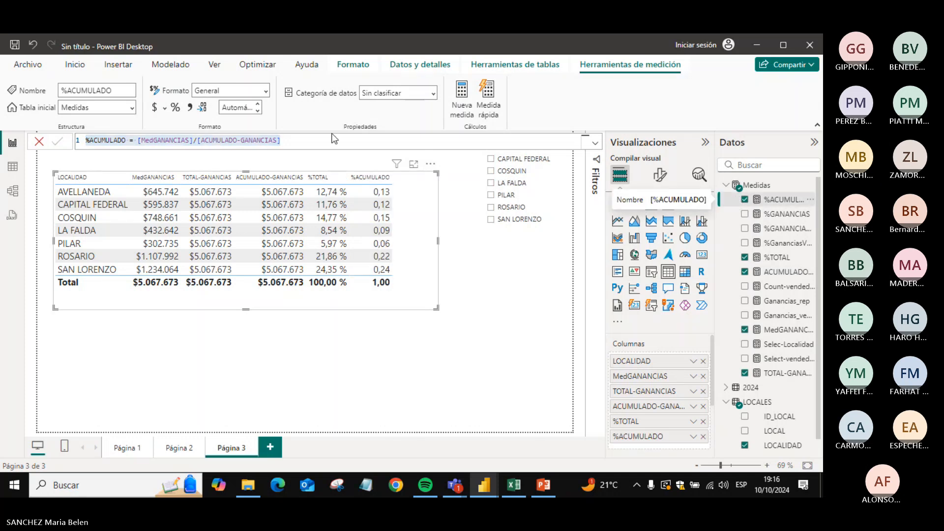
click(175, 107)
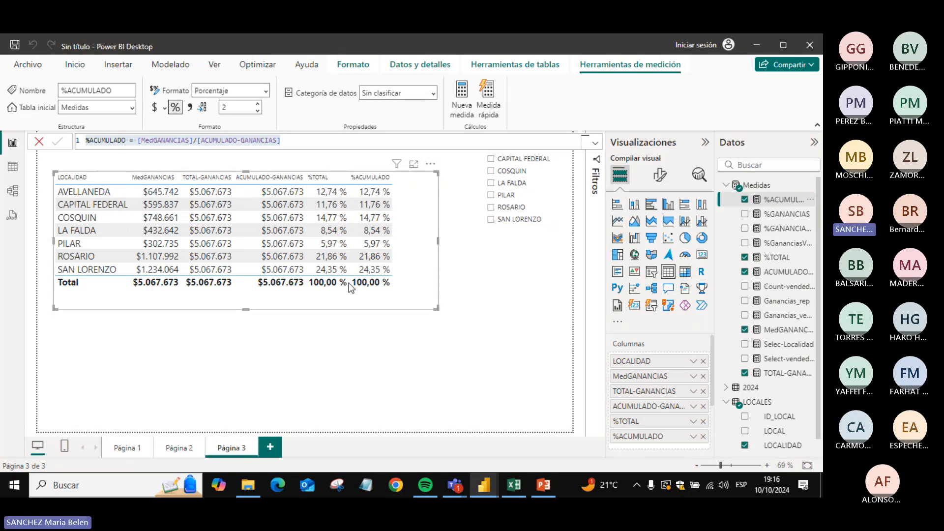
- Filter the table to COSQUIN, LA FALDA, PILAR, SAN LORENZO and ROSARIO with the LOCALIDAD slicer, and clear the selection
click(491, 171)
click(491, 183)
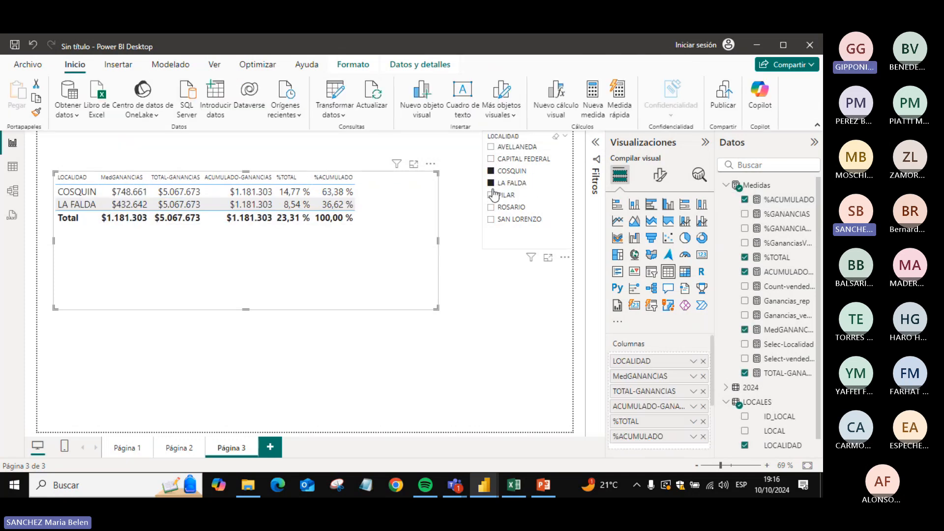
click(492, 195)
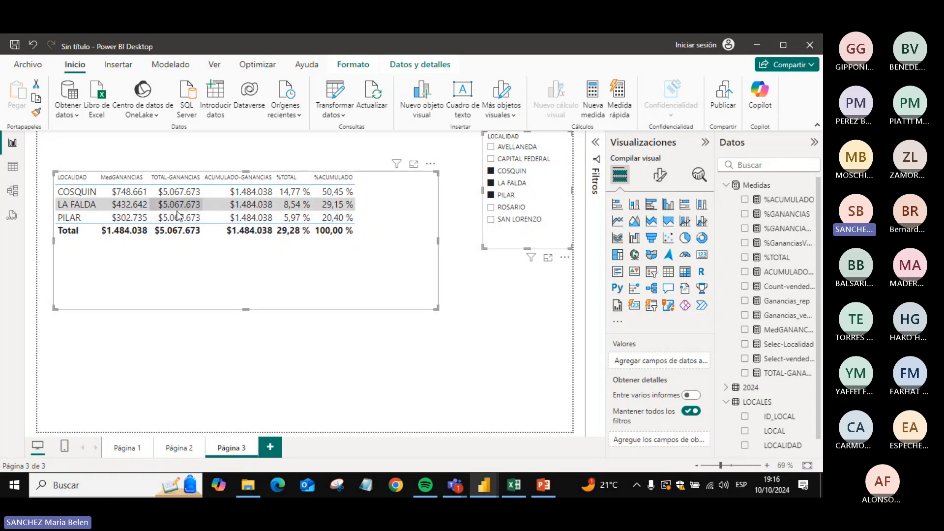
click(491, 219)
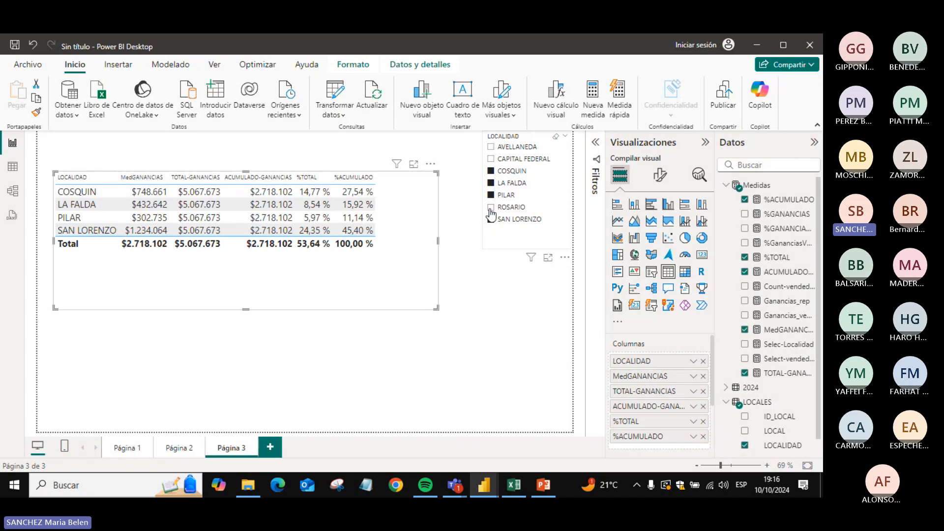
click(491, 207)
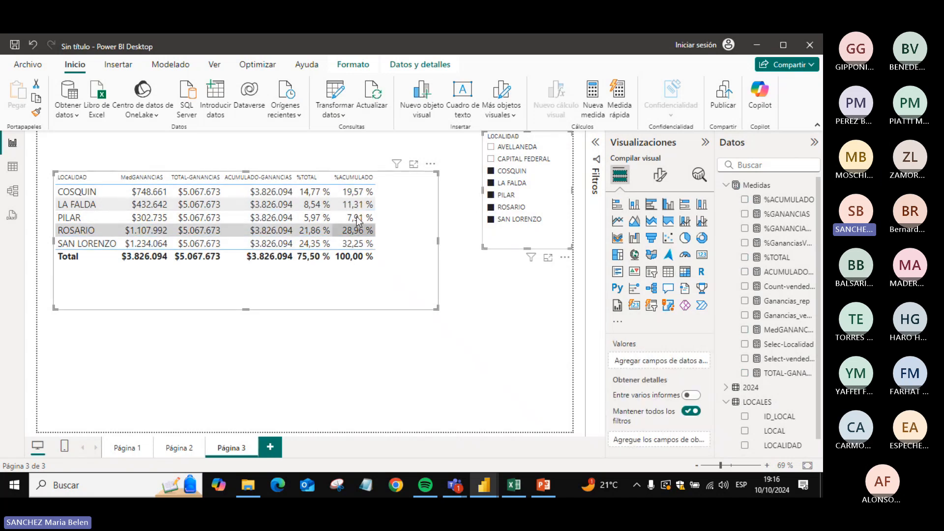
click(558, 146)
click(555, 138)
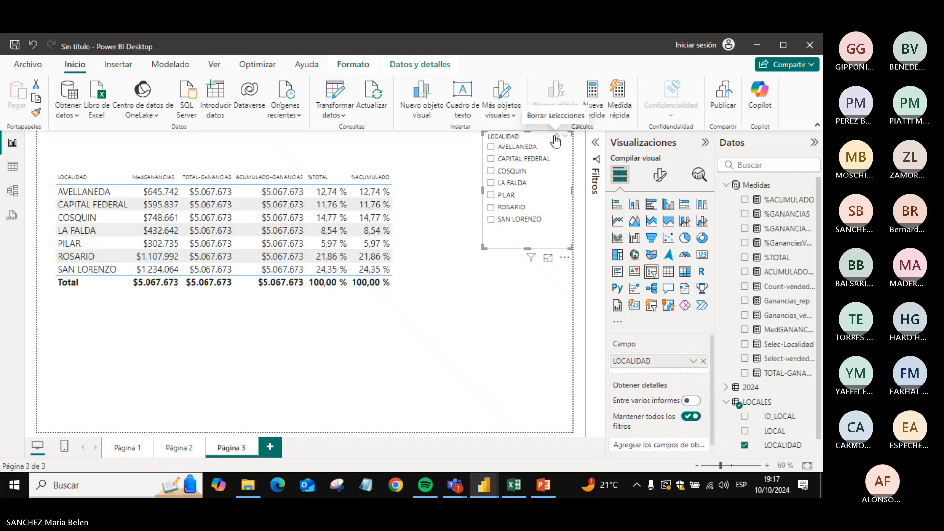
- Insert a gauge visual with %TOTAL as its value and shrink it to about half the table's width
click(506, 299)
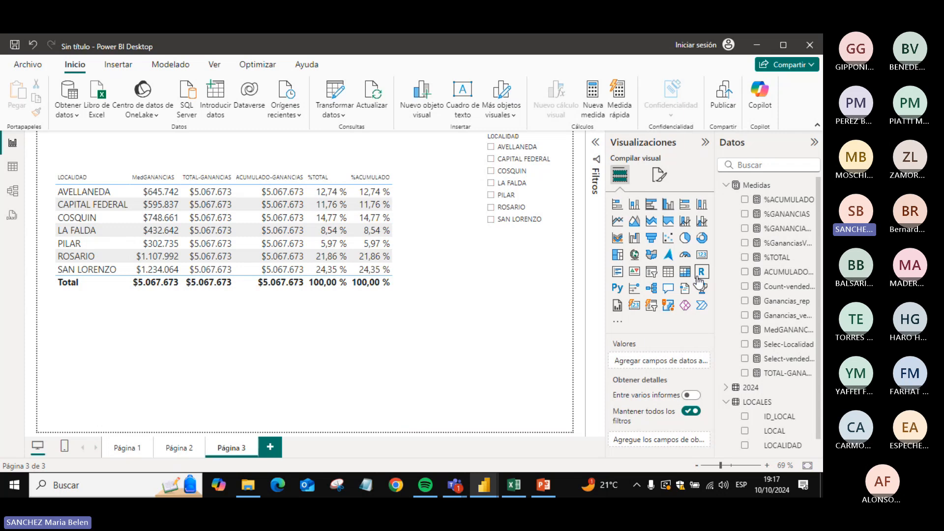
click(685, 255)
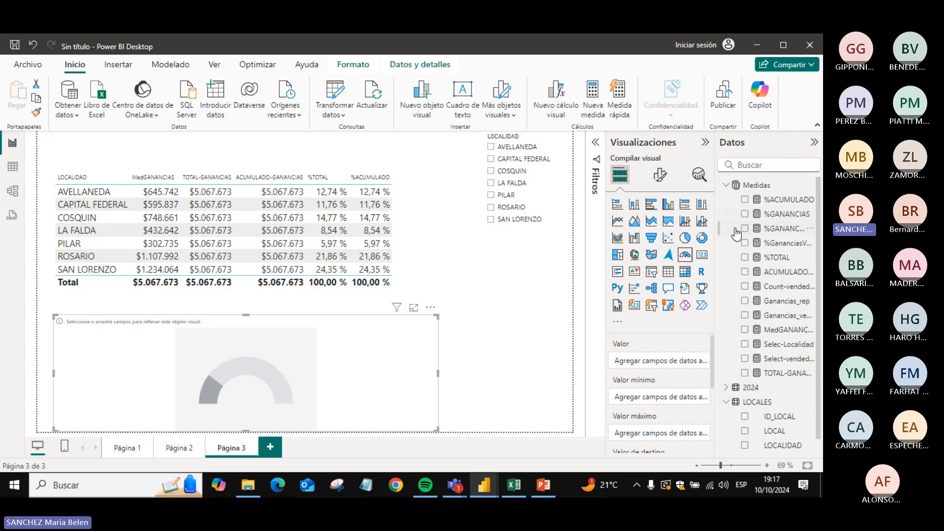
click(744, 257)
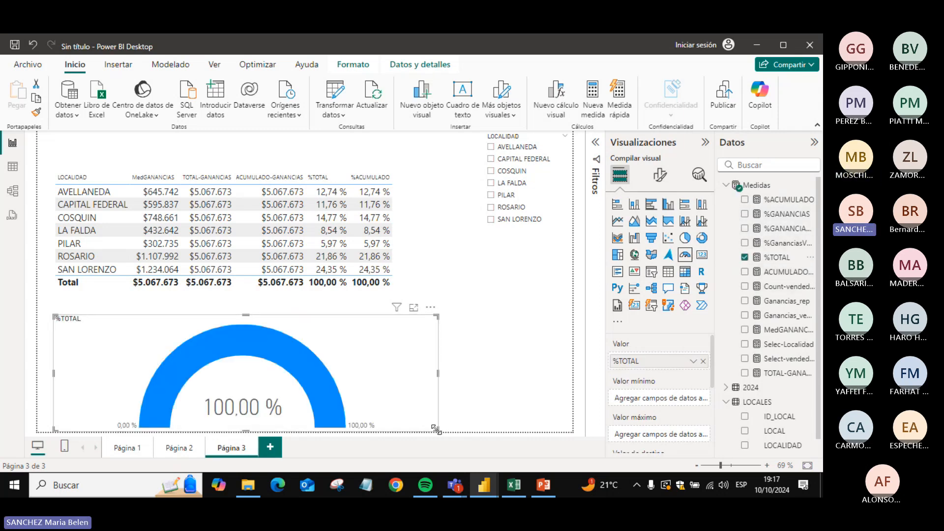
drag(436, 428, 267, 411)
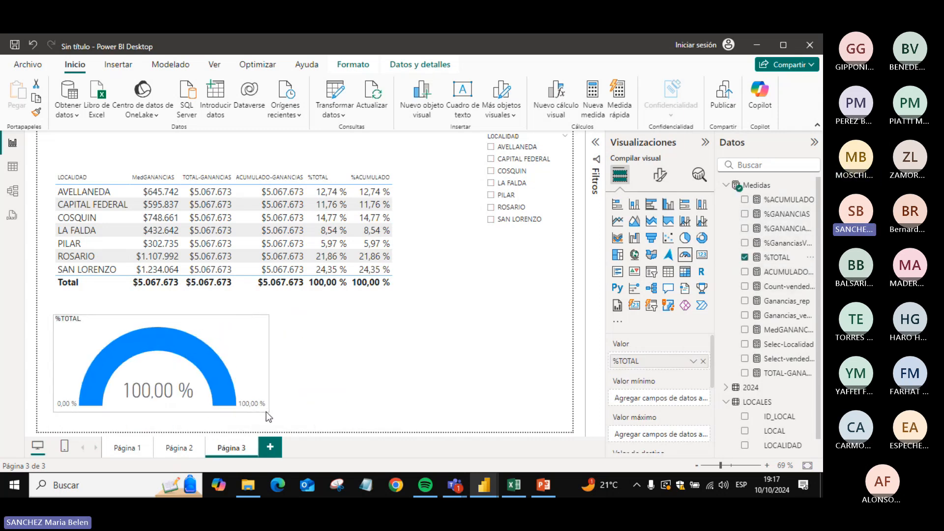
- Filter the page to AVELLANEDA, CAPITAL FEDERAL, COSQUIN and LA FALDA with the LOCALIDAD slicer to check the gauge
click(490, 147)
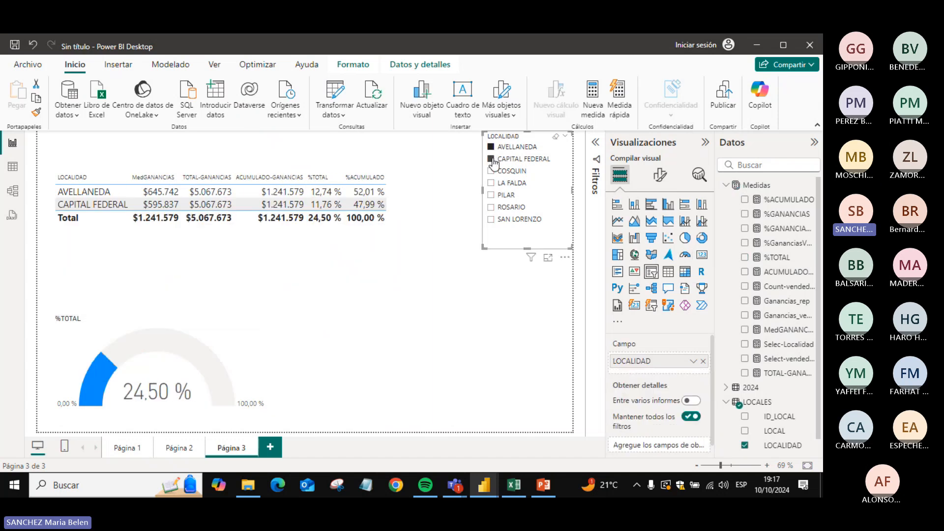
click(491, 171)
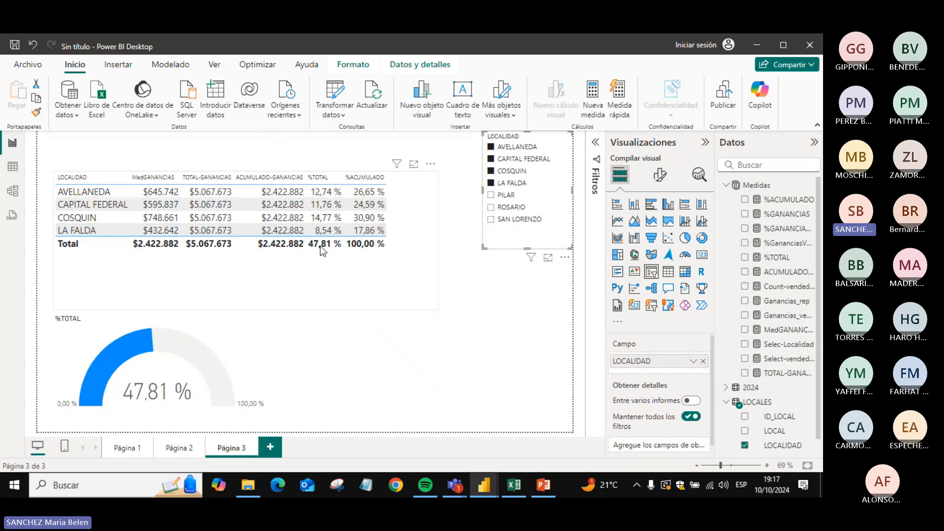
- Insert a second gauge beside the first with %ACUMULADO as its value, leaving the minimum value field empty
click(358, 361)
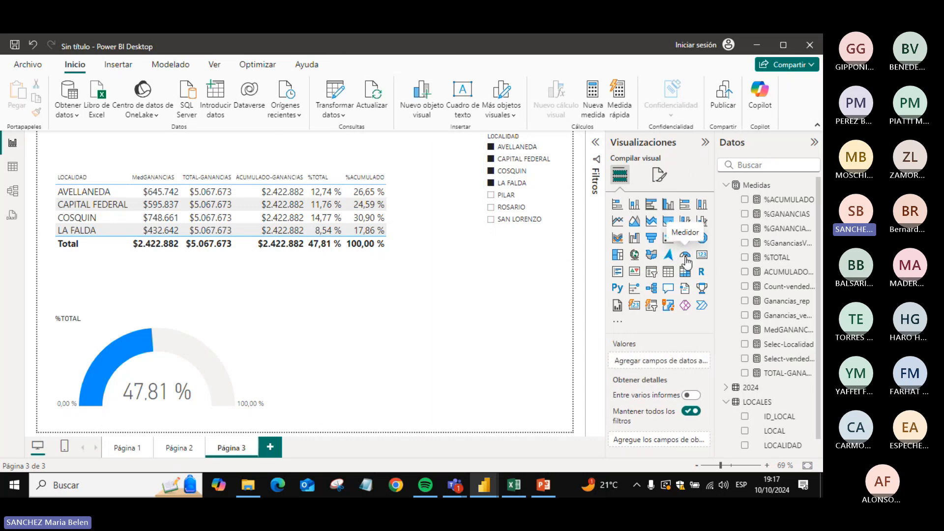
click(685, 256)
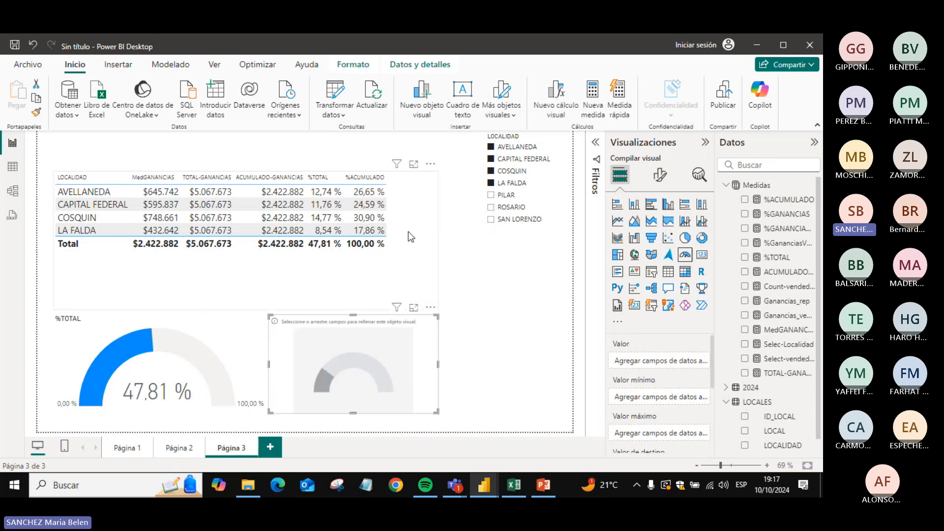
click(745, 200)
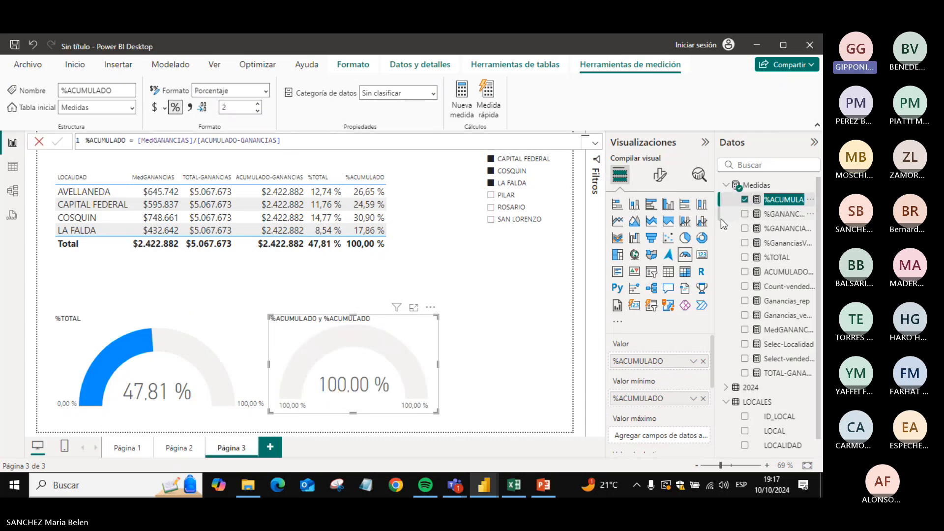
click(704, 398)
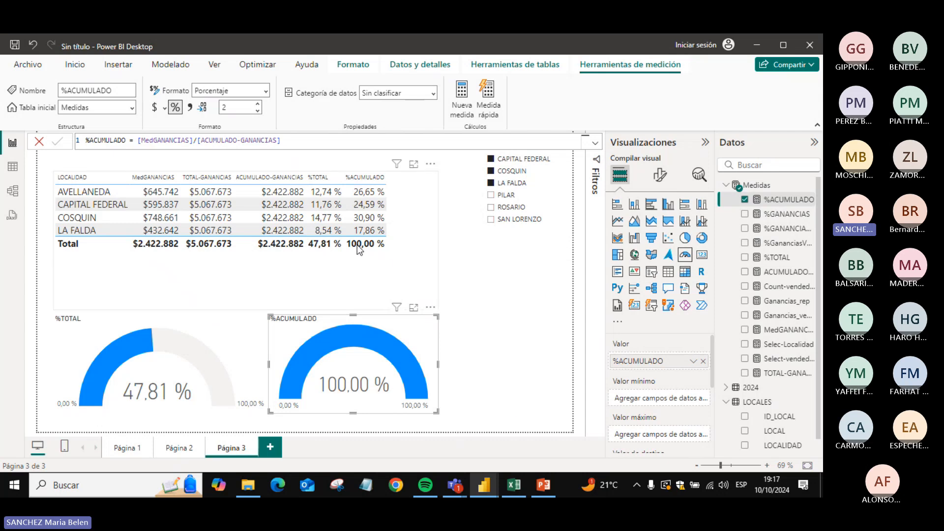
- Compare both gauges by filtering single localities and the combination from SAN LORENZO up to COSQUIN, and clear the slicer
click(492, 181)
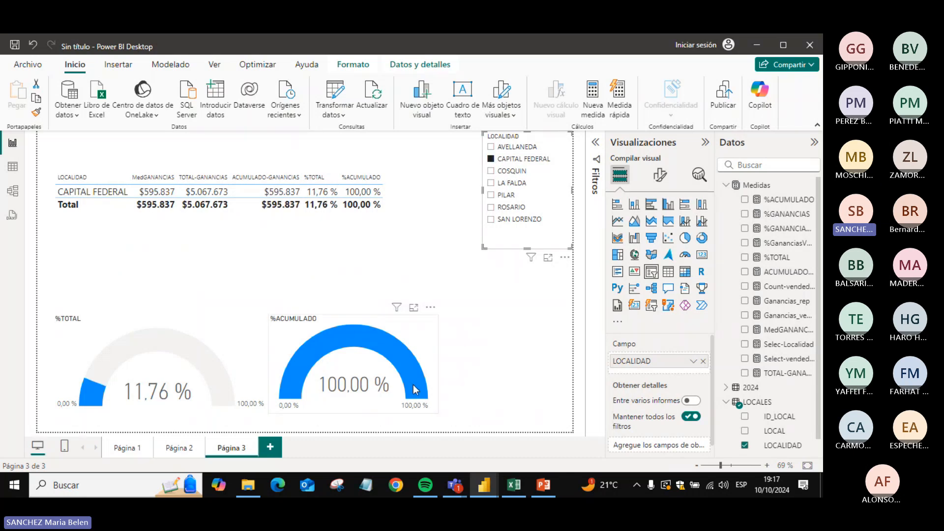
click(491, 171)
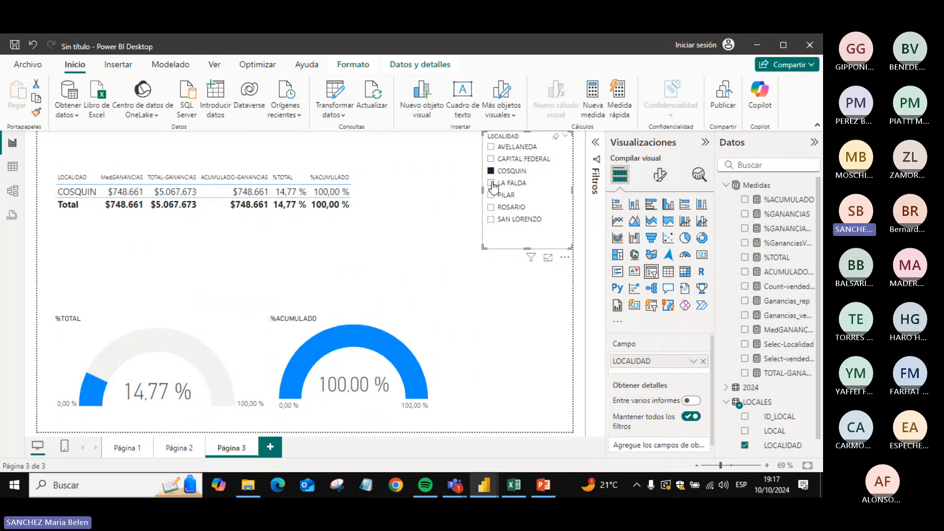
click(491, 220)
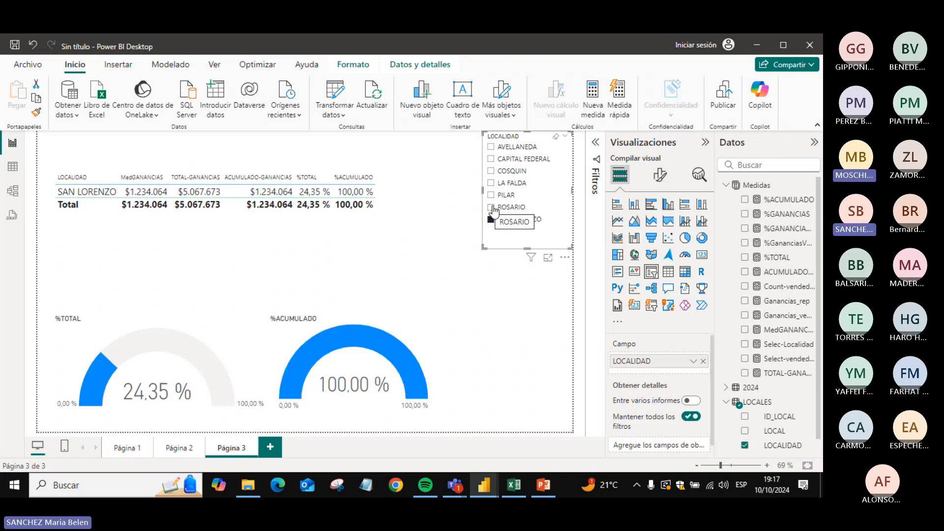
ctrl+click(490, 208)
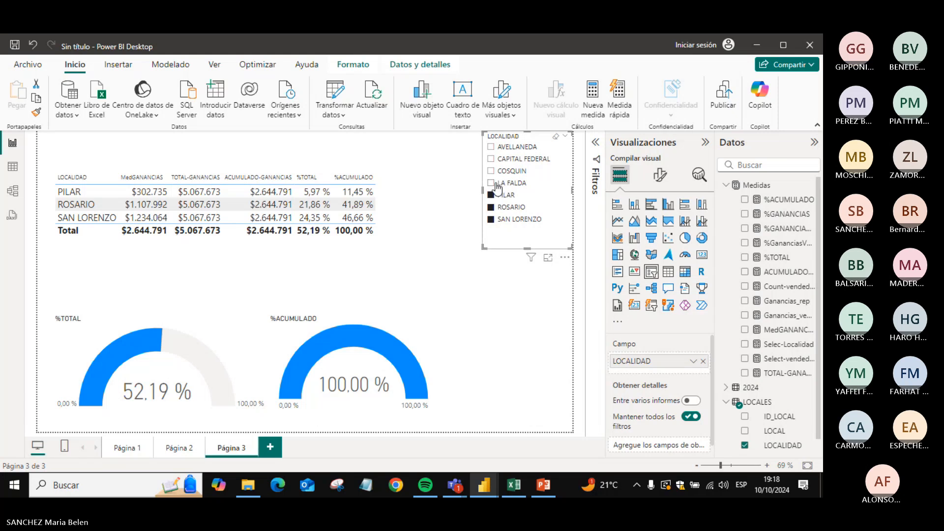
ctrl+click(491, 183)
ctrl+click(490, 171)
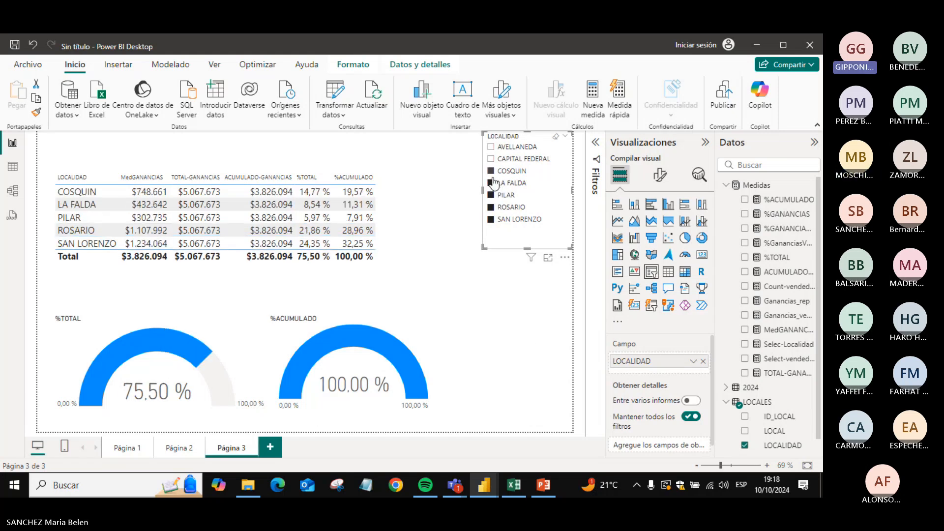
click(566, 137)
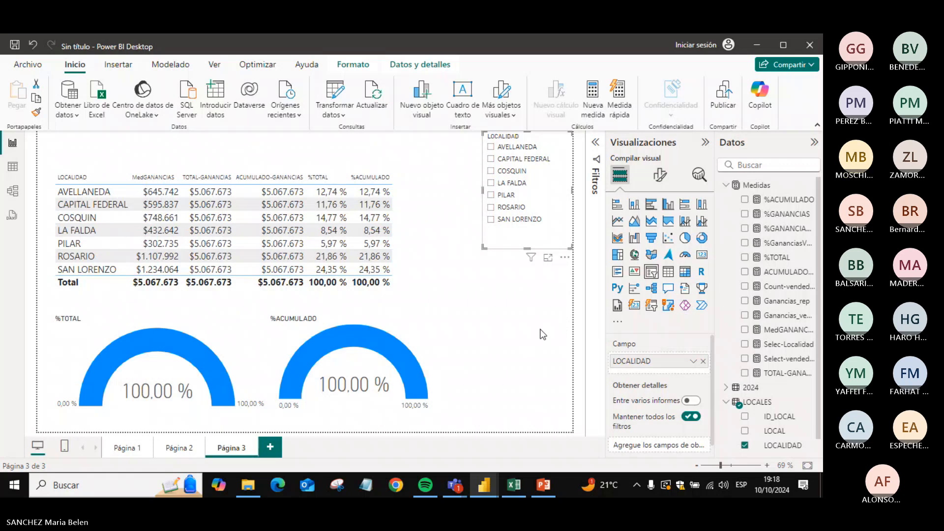
- Insert a donut chart of %ACUMULADO by LOCALIDAD below the slicer and enlarge it
click(542, 334)
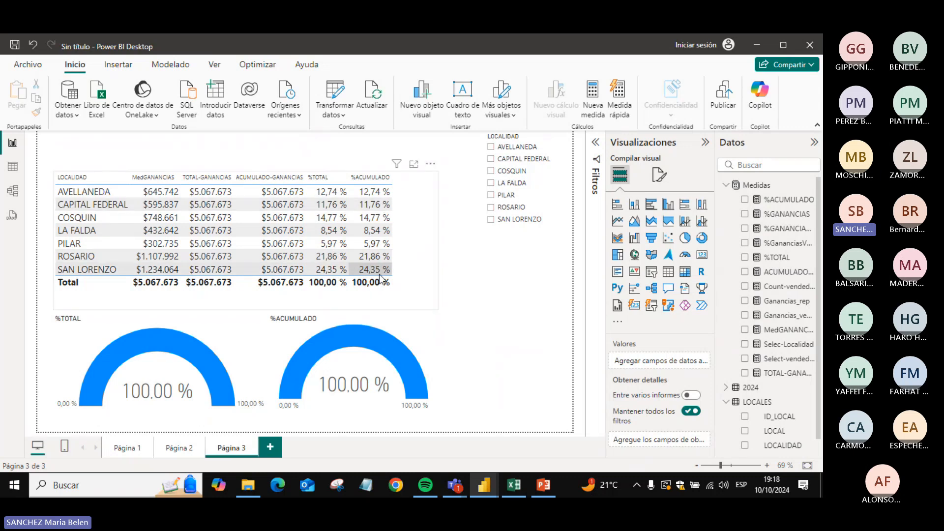
click(701, 238)
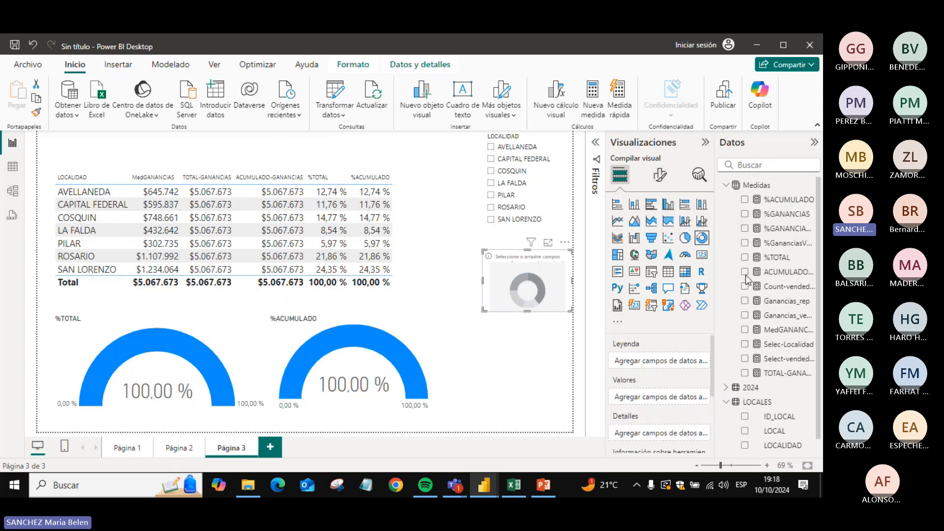
click(744, 199)
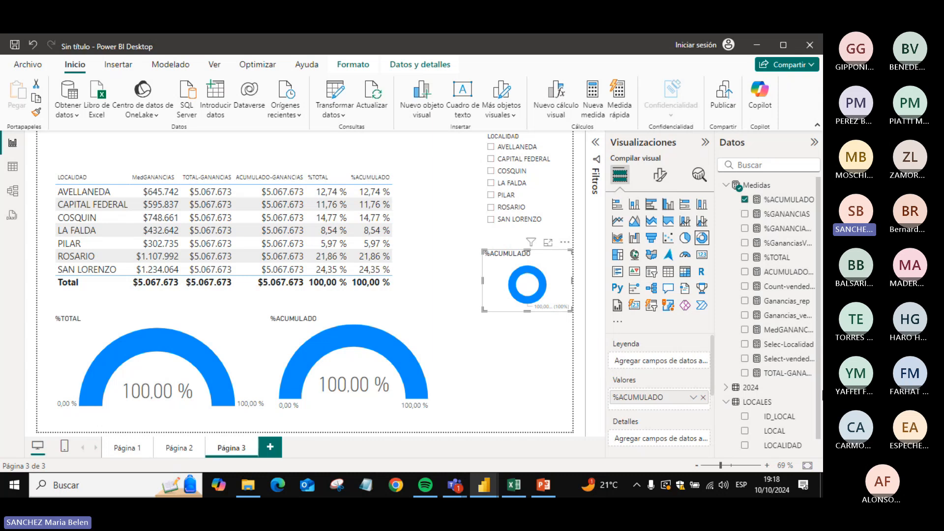
click(744, 445)
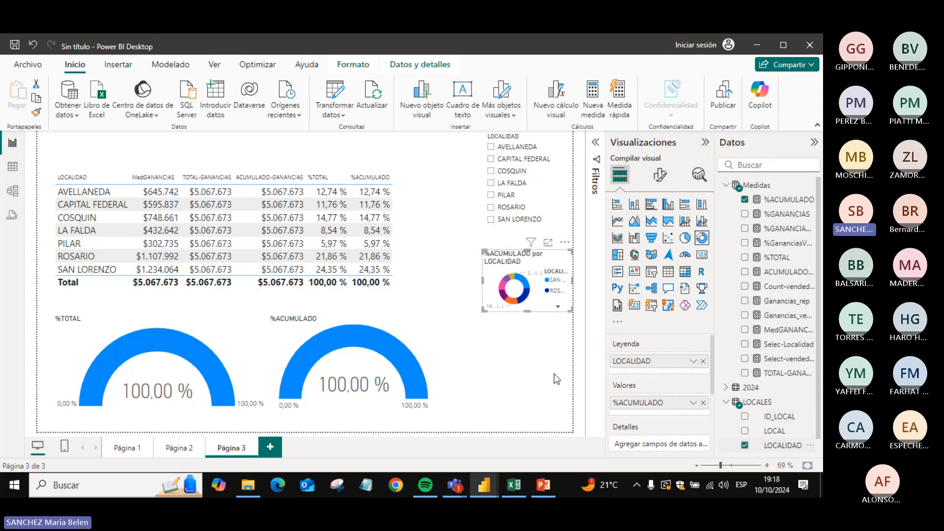
drag(482, 315, 444, 380)
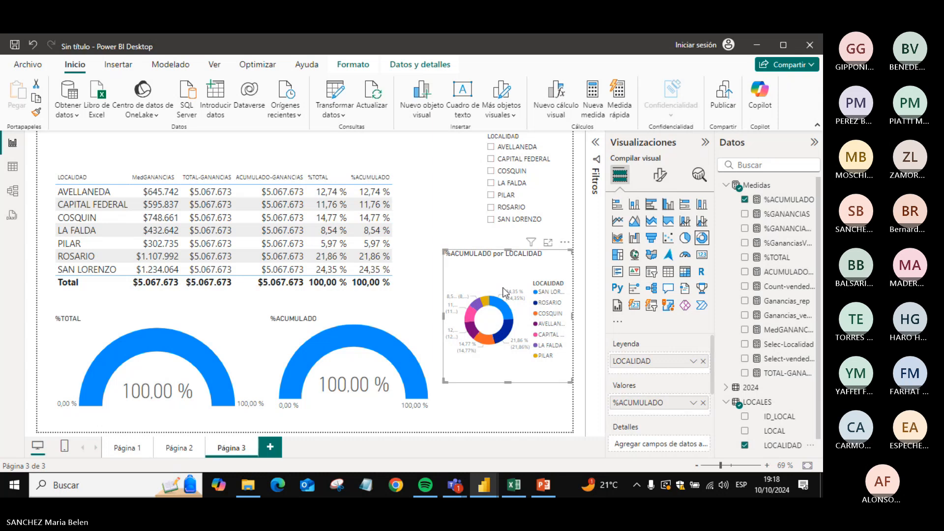
- Check the donut chart by filtering SAN LORENZO and ROSARIO in the LOCALIDAD slicer, and clear the selection
click(492, 220)
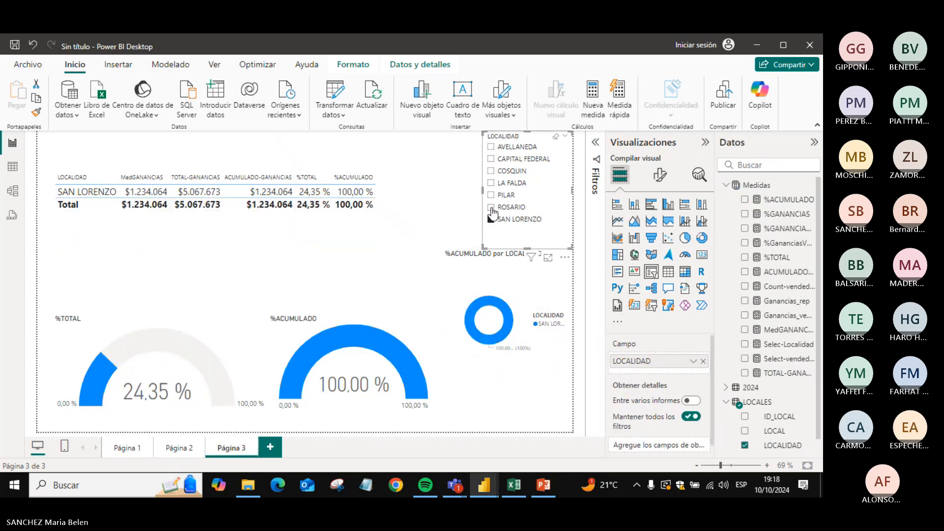
click(492, 208)
click(492, 211)
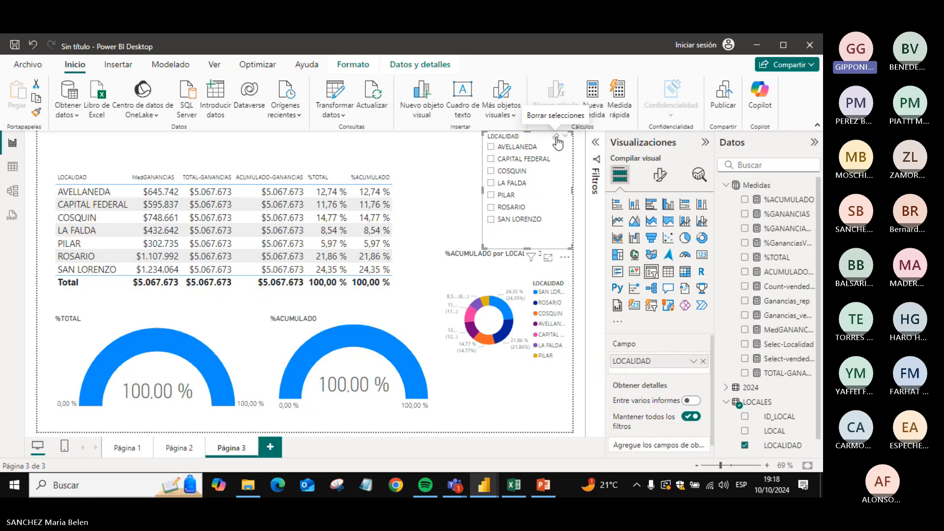
- Switch to the Teams meeting window to check the chat
key(alt+Tab)
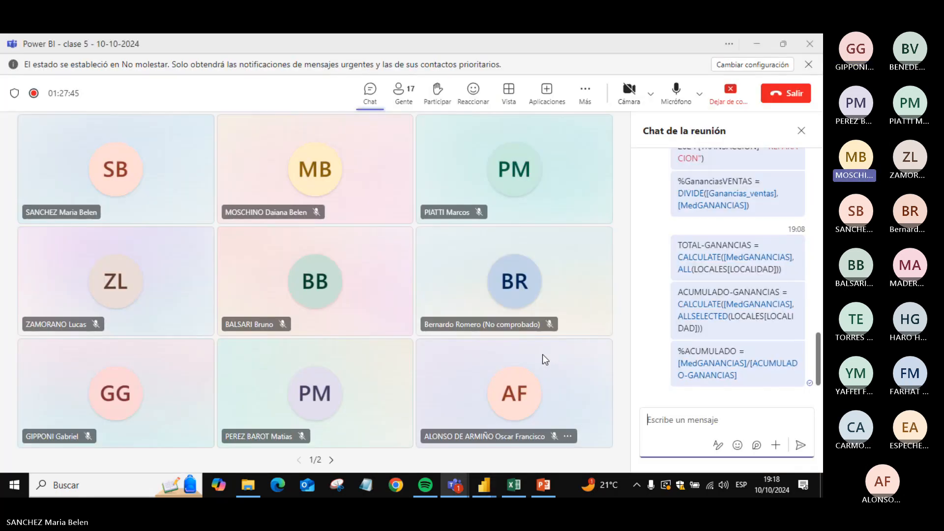
key(alt+Tab)
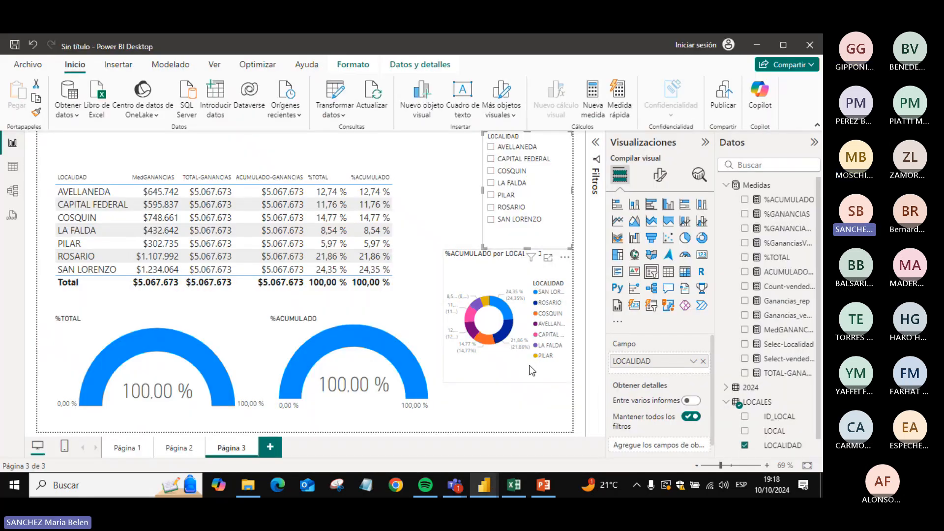
key(alt+Tab)
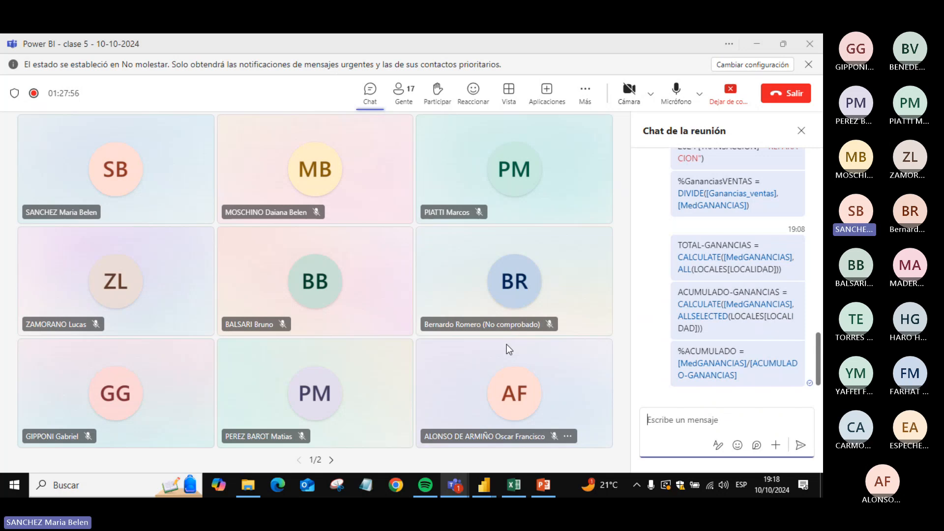
- Switch back to the Power BI report, shrink the table slightly and shift it down to just above the gauges
key(alt+Tab)
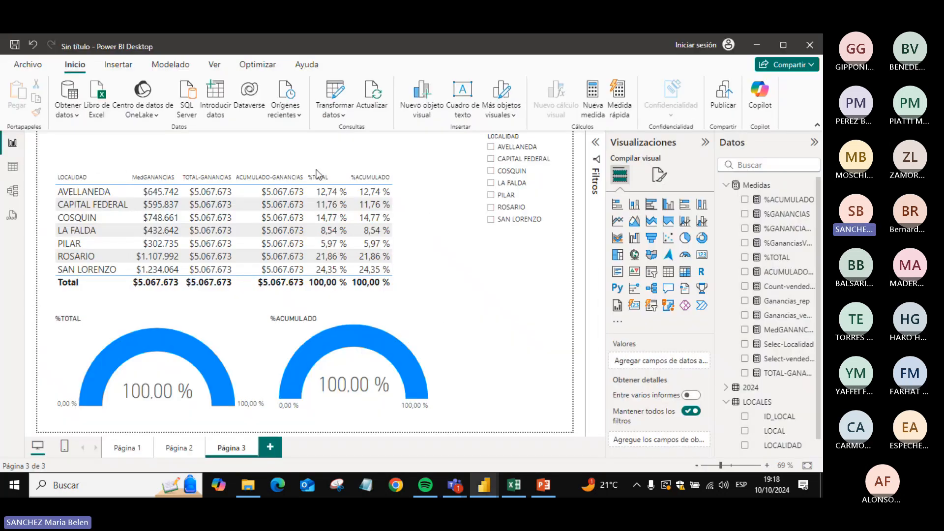
click(408, 292)
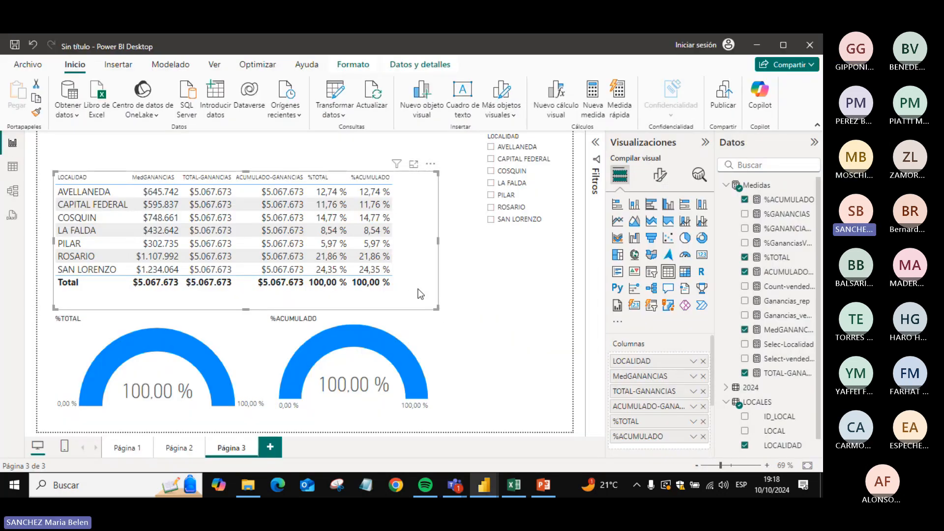
mouse_move(429, 305)
mouse_down()
mouse_move(418, 281)
mouse_move(416, 294)
mouse_up()
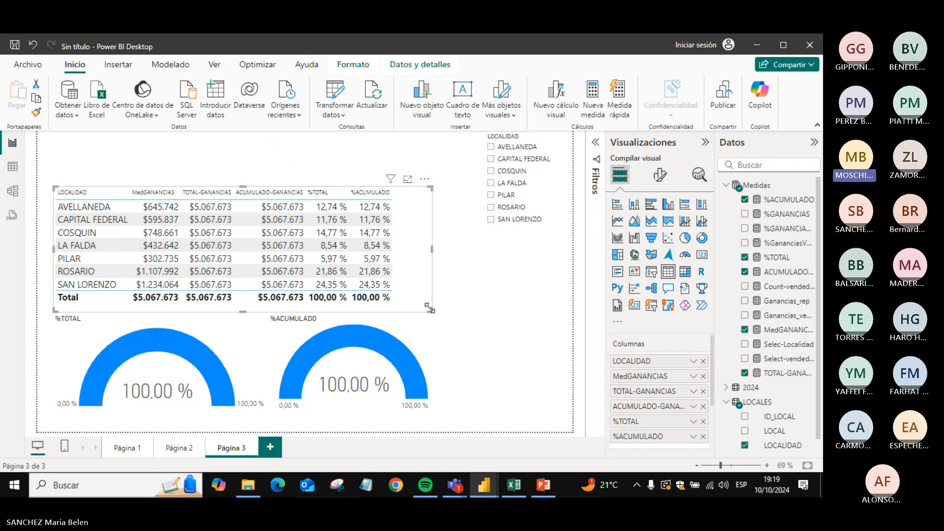
click(486, 295)
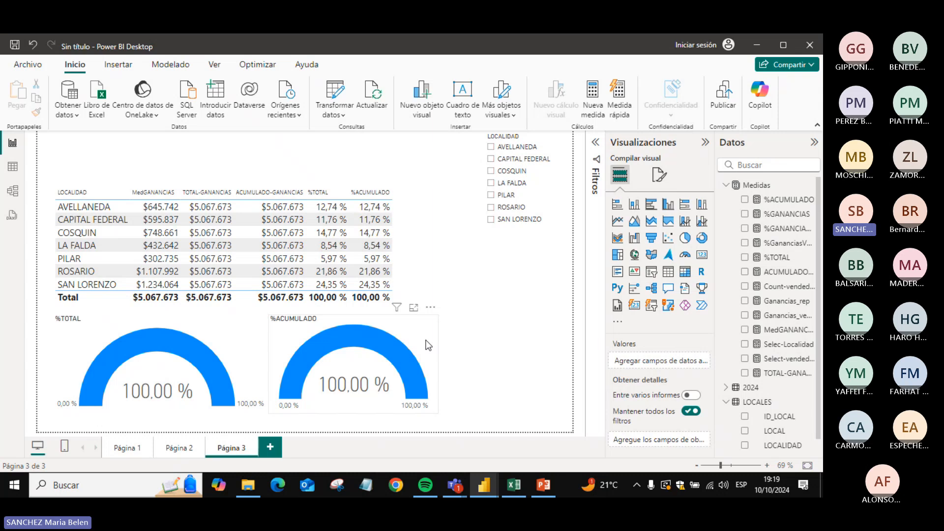
- Insert a new card visual showing Ganancias_rep, Ganancias_ventas and MedGANANCIAS, and widen it to fit the three cards
click(637, 312)
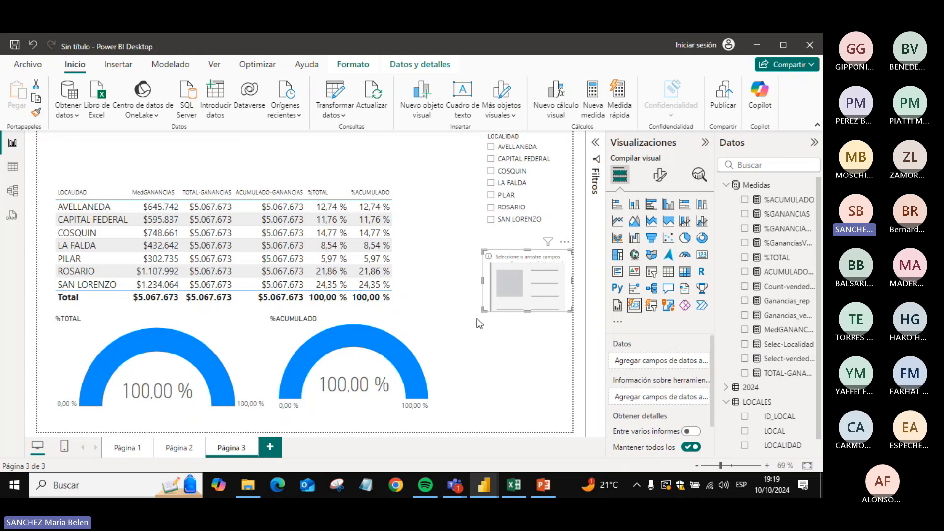
drag(477, 317, 327, 317)
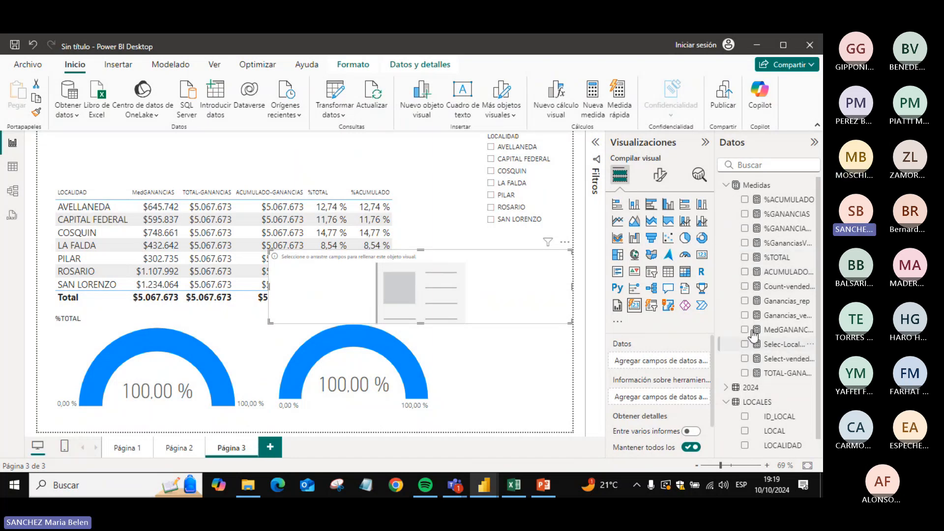
click(745, 301)
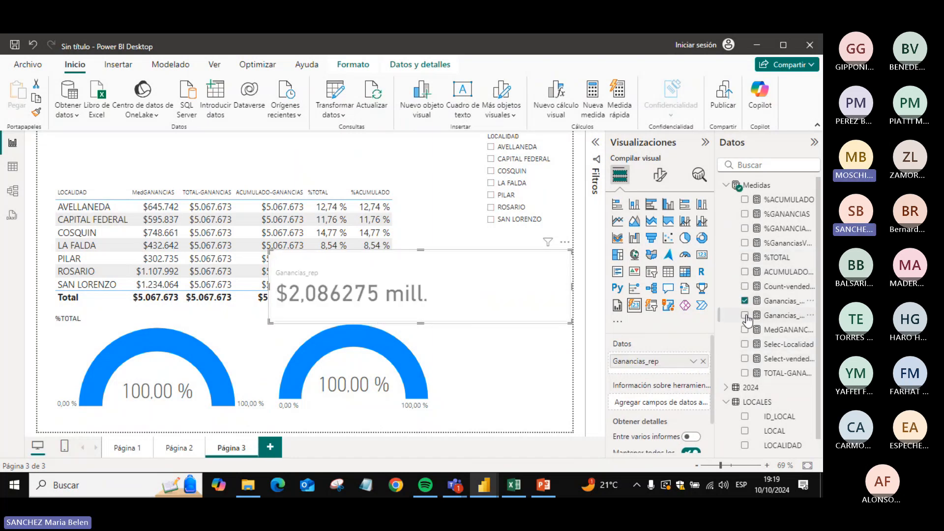
click(747, 315)
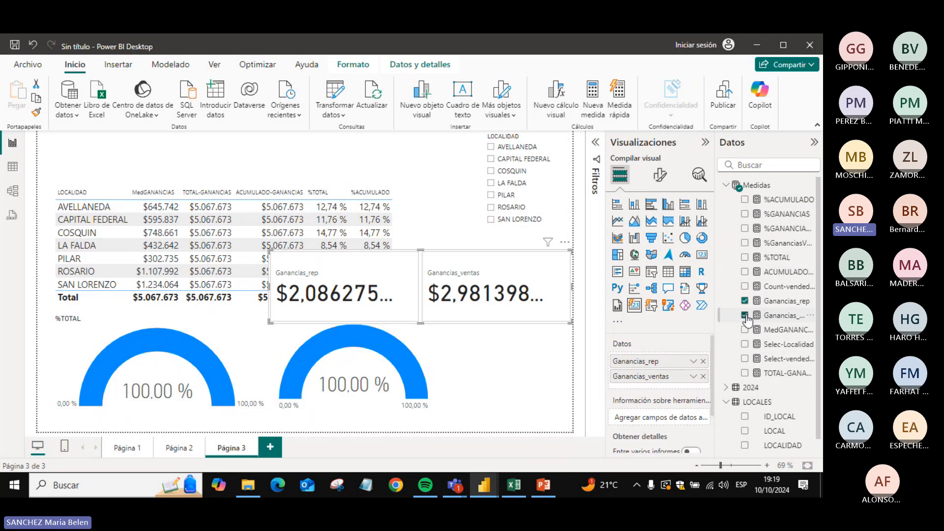
click(745, 330)
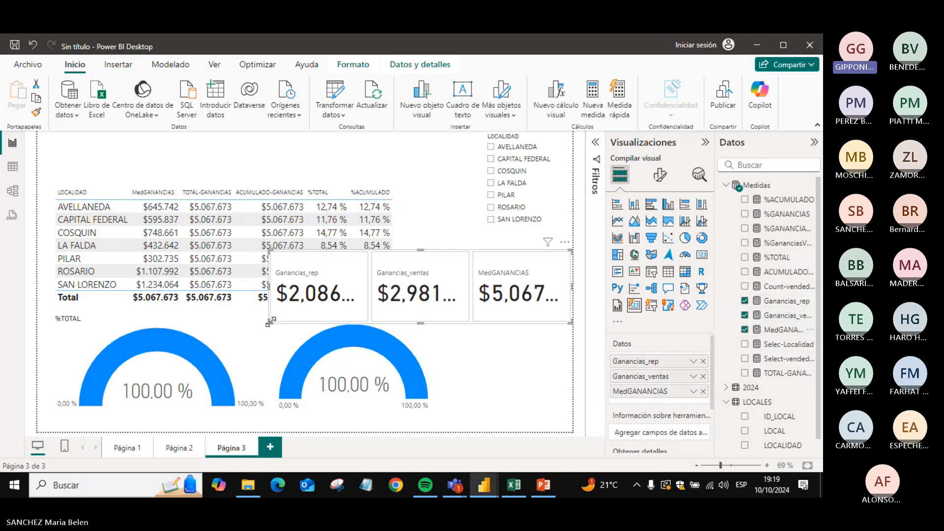
drag(270, 322, 147, 315)
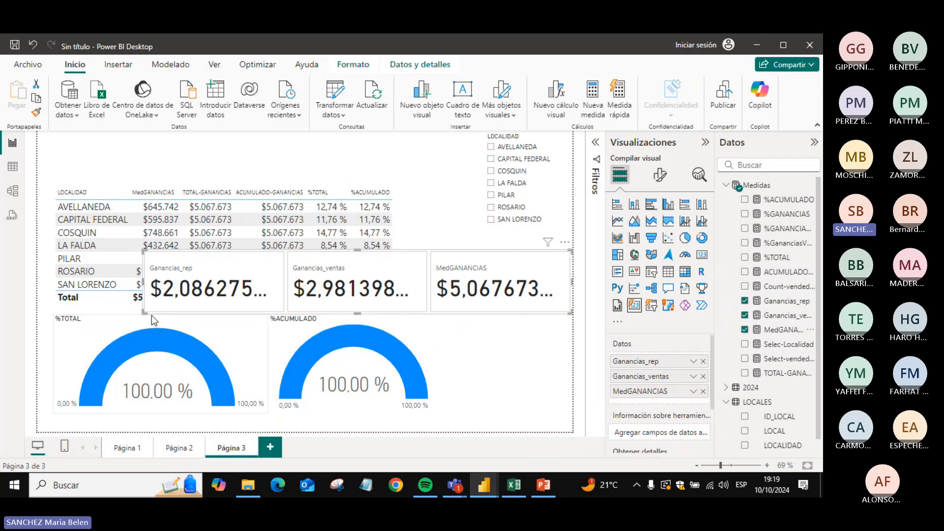
- Set the Ganancias_rep, Ganancias_ventas and MedGANANCIAS measures to 0 decimal places
click(788, 304)
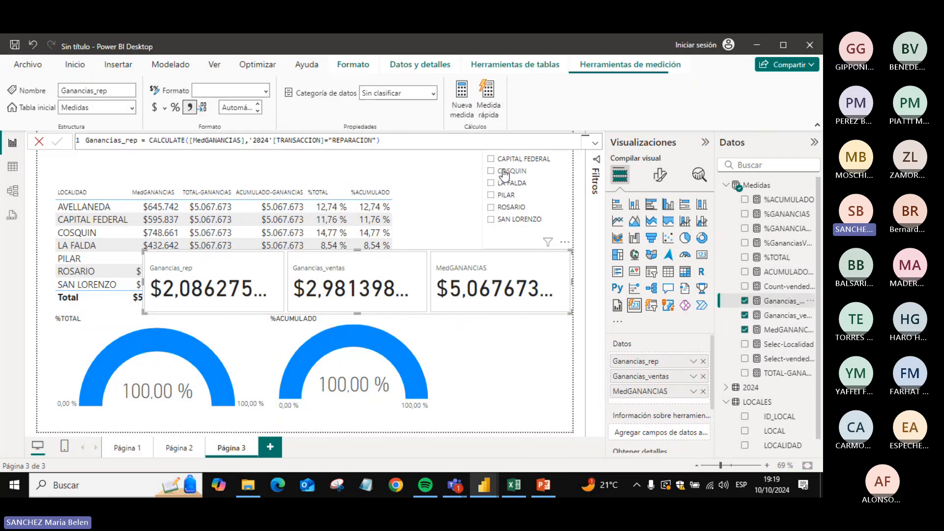
click(240, 109)
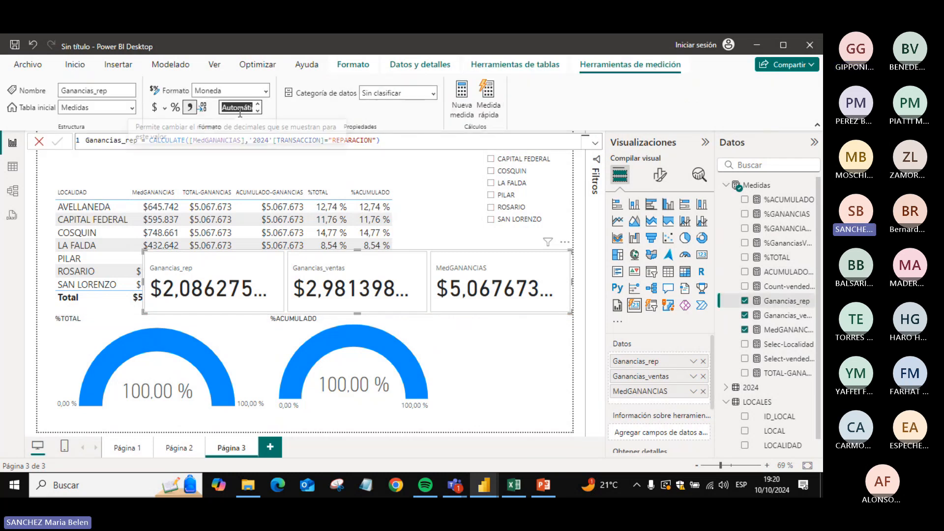
text(0)
key(Return)
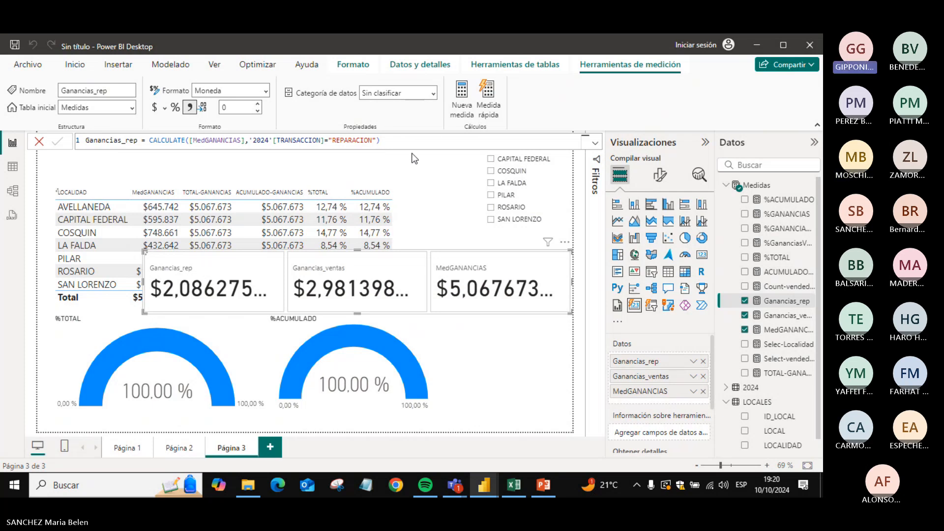
click(787, 315)
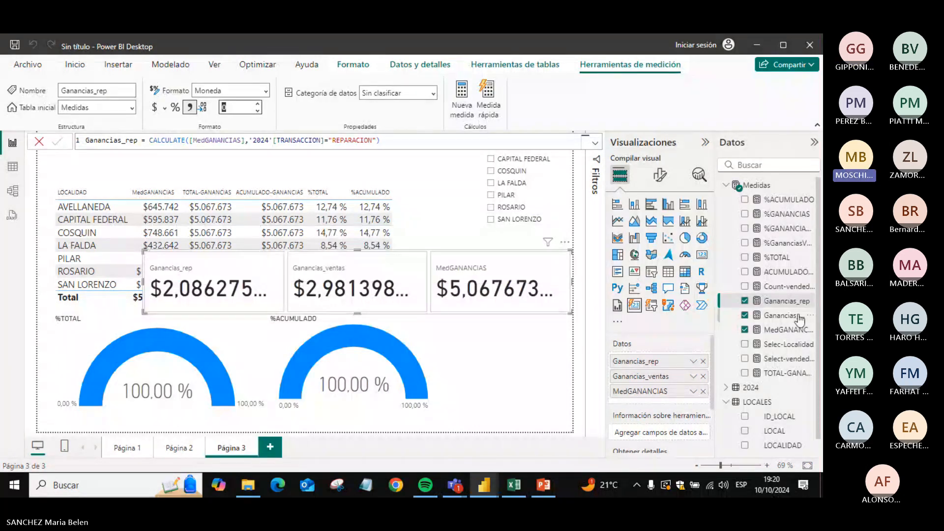
click(235, 108)
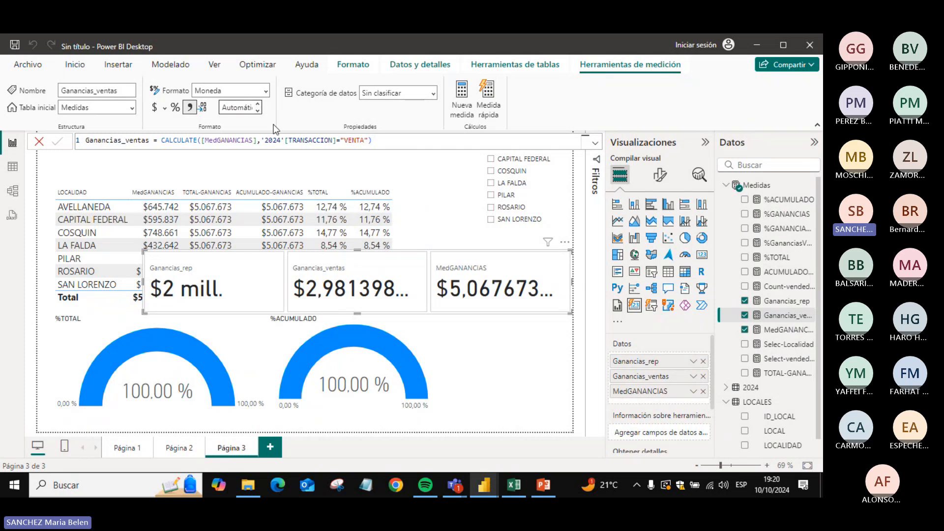
text(0)
key(Return)
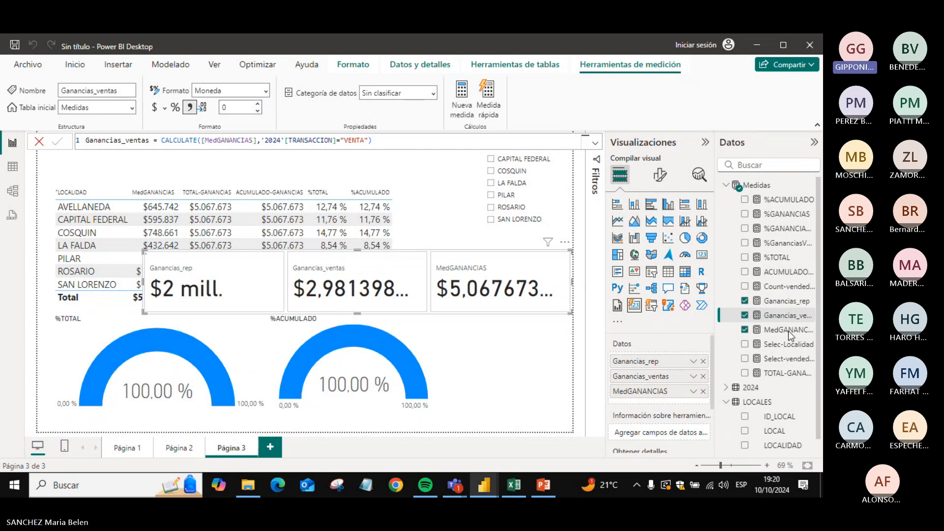
click(789, 330)
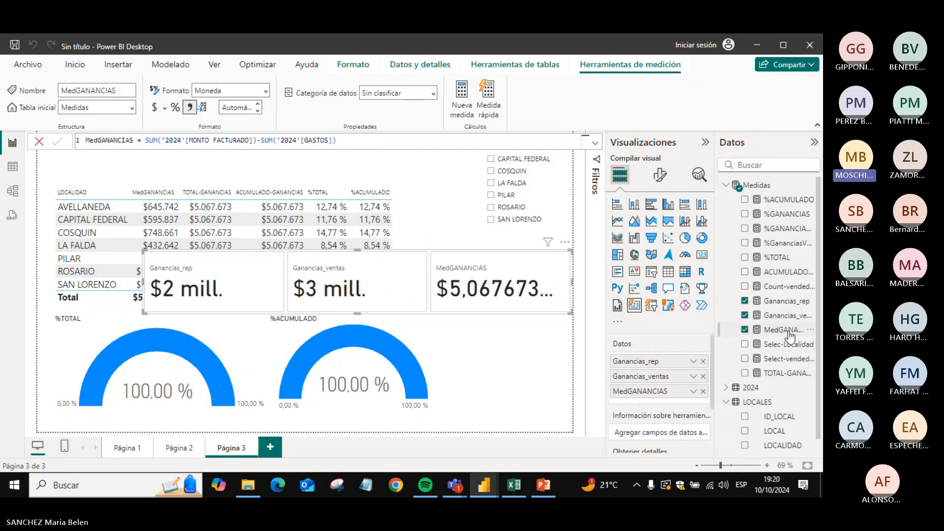
click(246, 106)
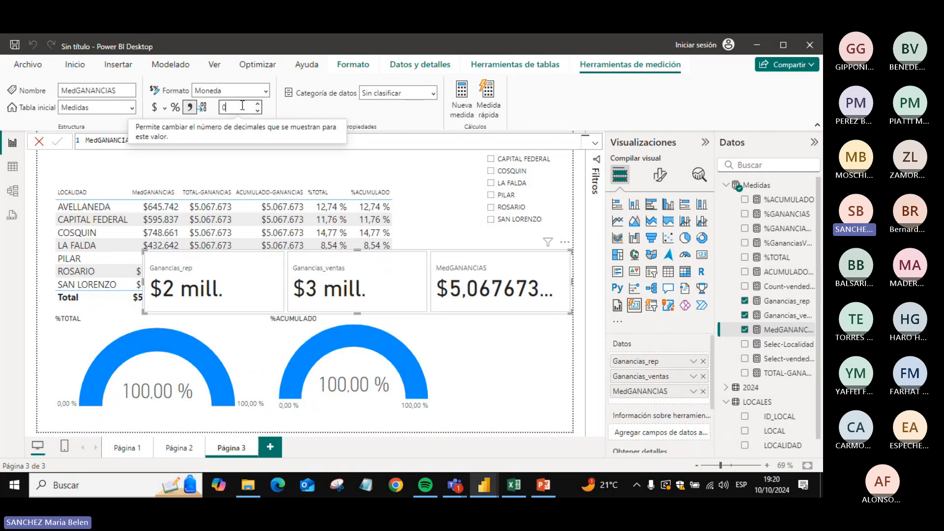
text(0)
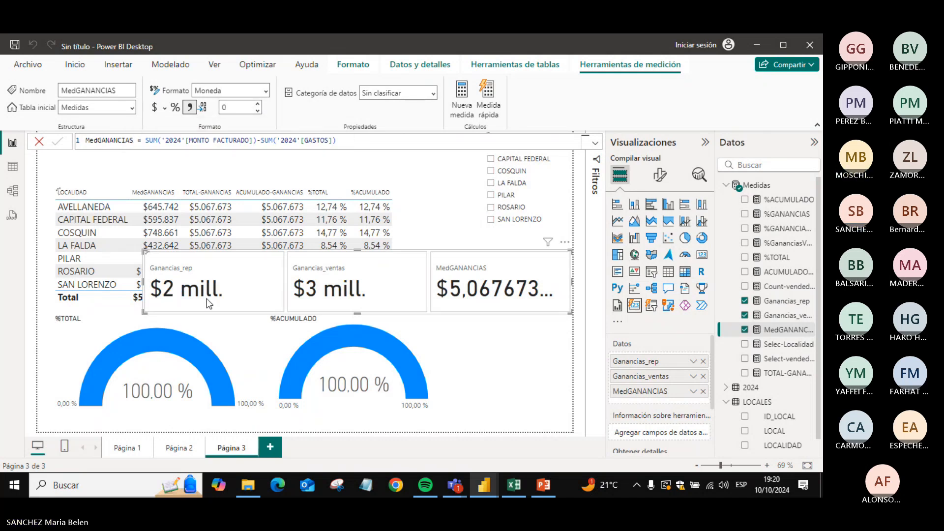
key(Return)
- Move the card visual up over the table's upper rows and expand its image format settings
drag(249, 299, 155, 191)
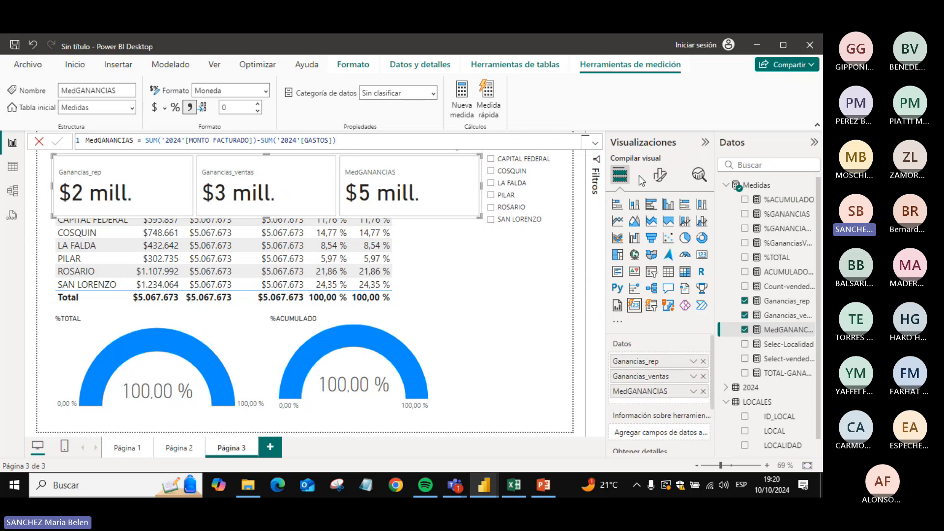
click(661, 180)
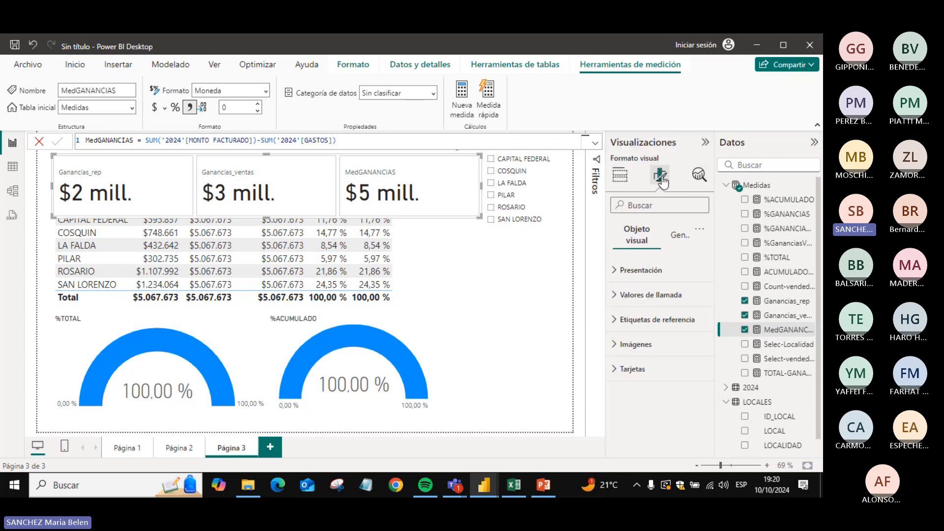
click(646, 345)
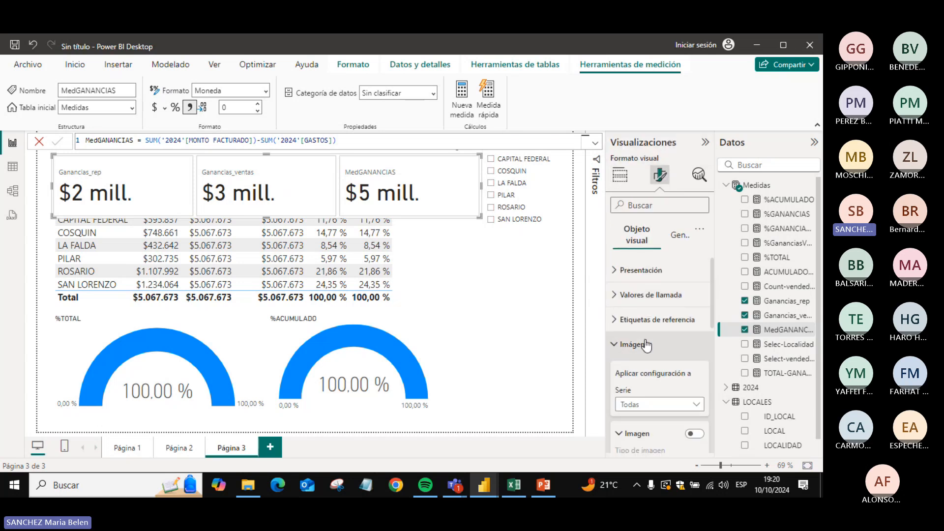
- Switch to the Teams meeting and send the images estadistica, idea, moneda and moneda2 from the iconos folder in the chat
key(alt+Tab)
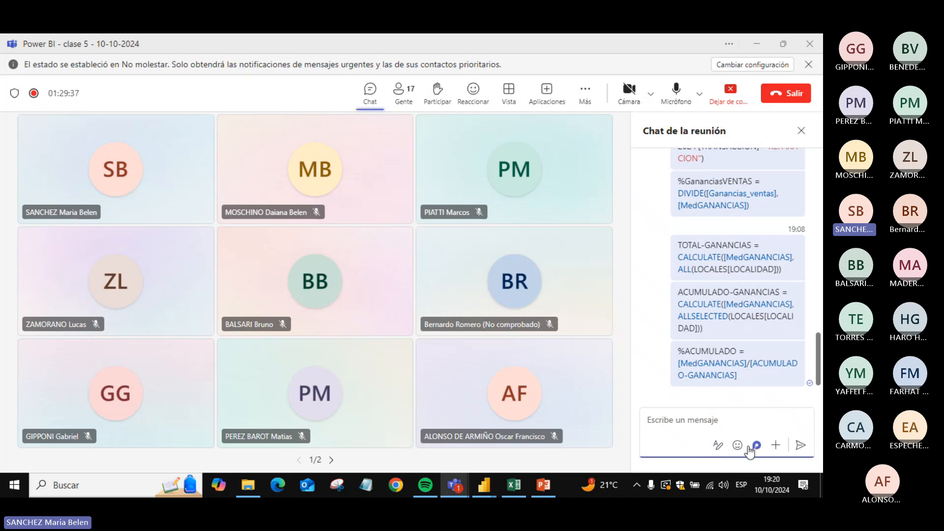
click(774, 445)
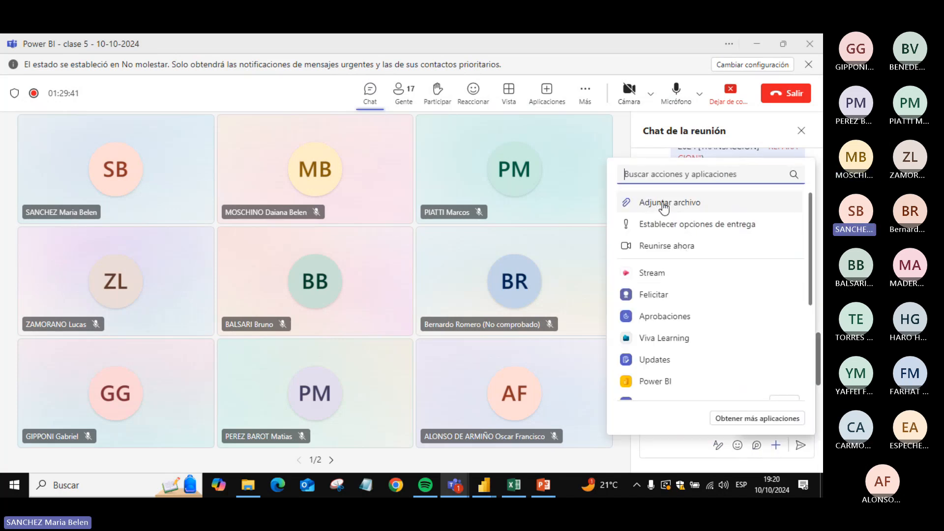
click(664, 204)
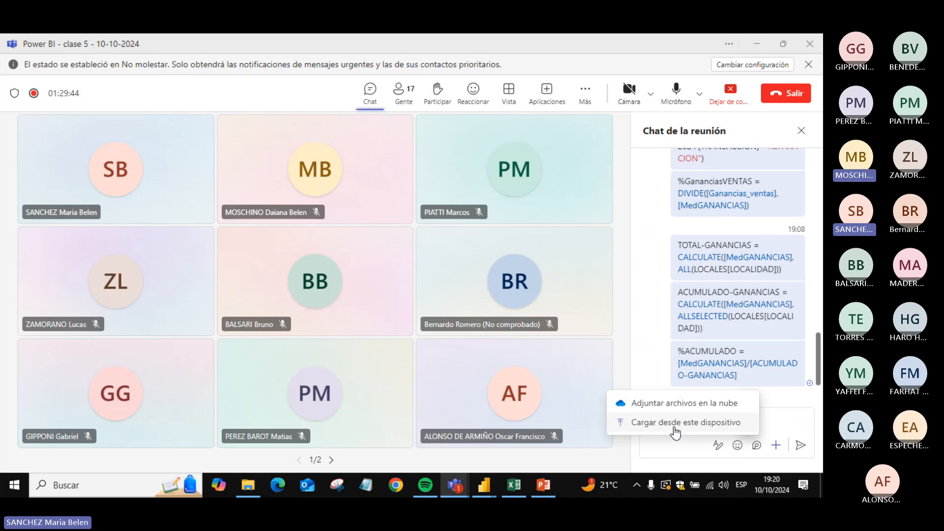
click(675, 424)
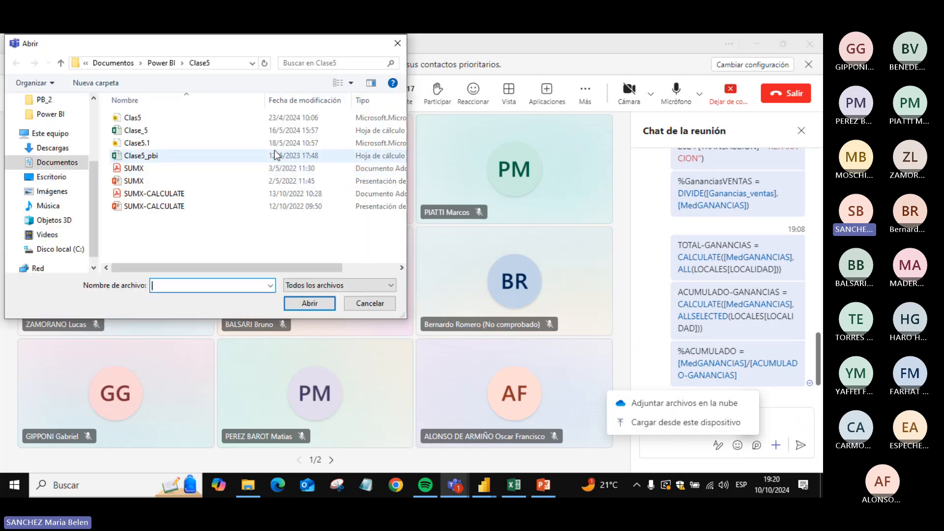
click(158, 66)
double_click(301, 205)
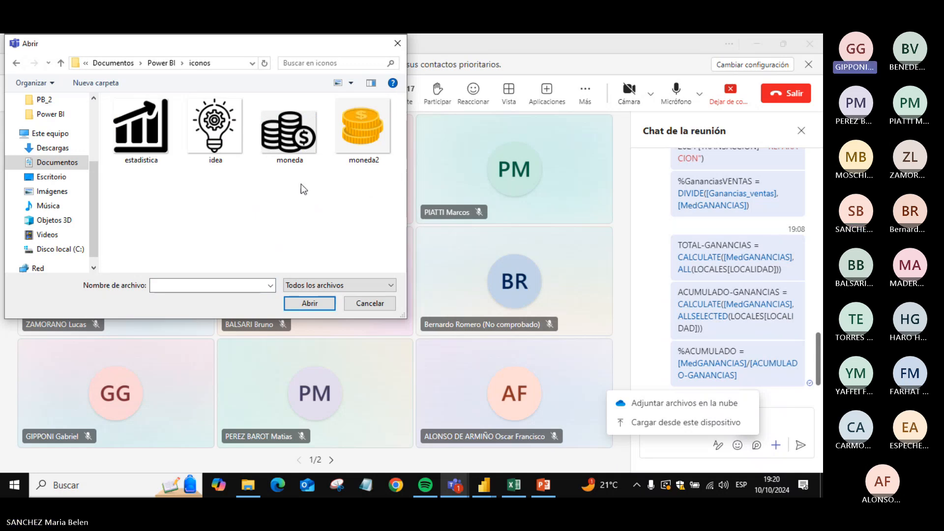
drag(365, 182, 99, 105)
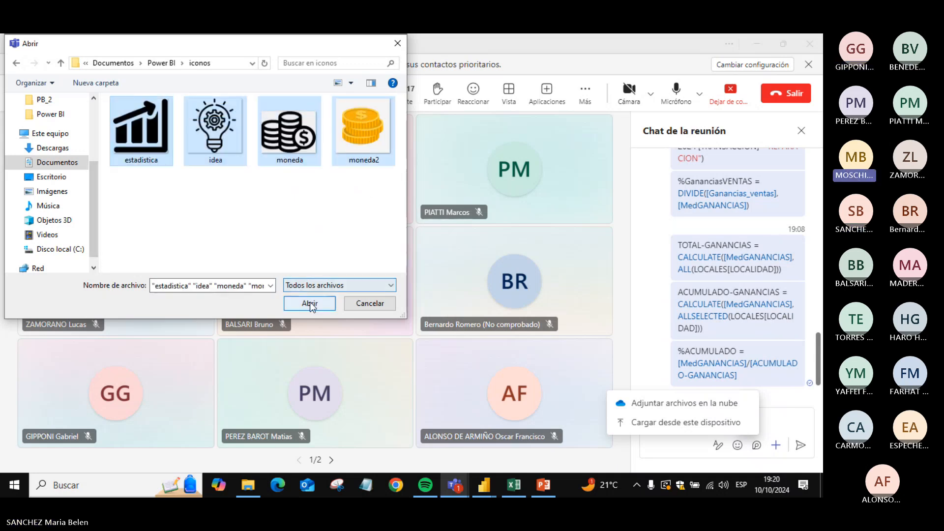
click(309, 302)
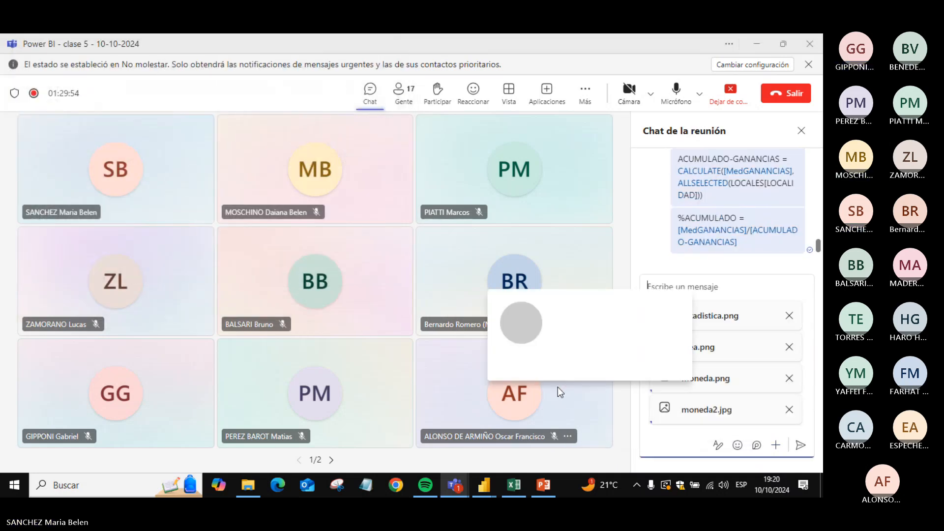
click(800, 446)
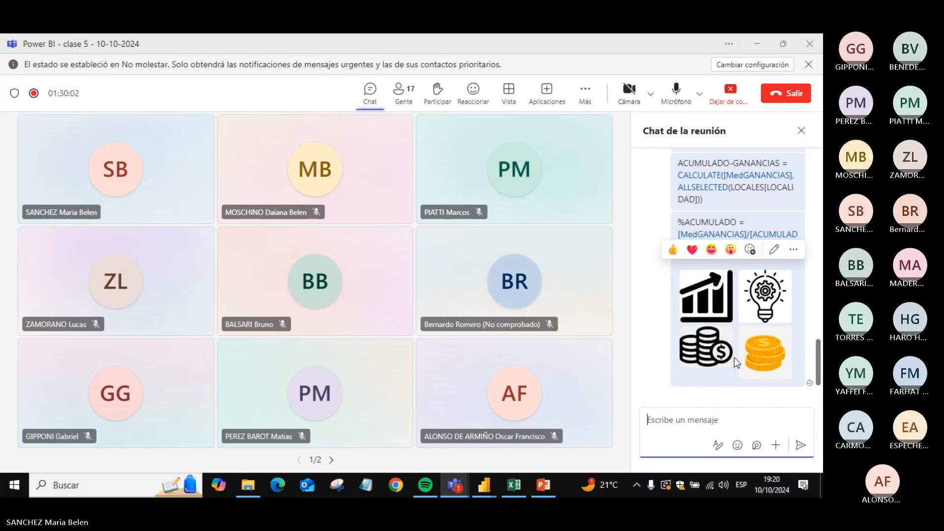
- Switch back to the Power BI report and turn on the card image for the Ganancias_rep series
key(alt+Tab)
key(alt+Tab)
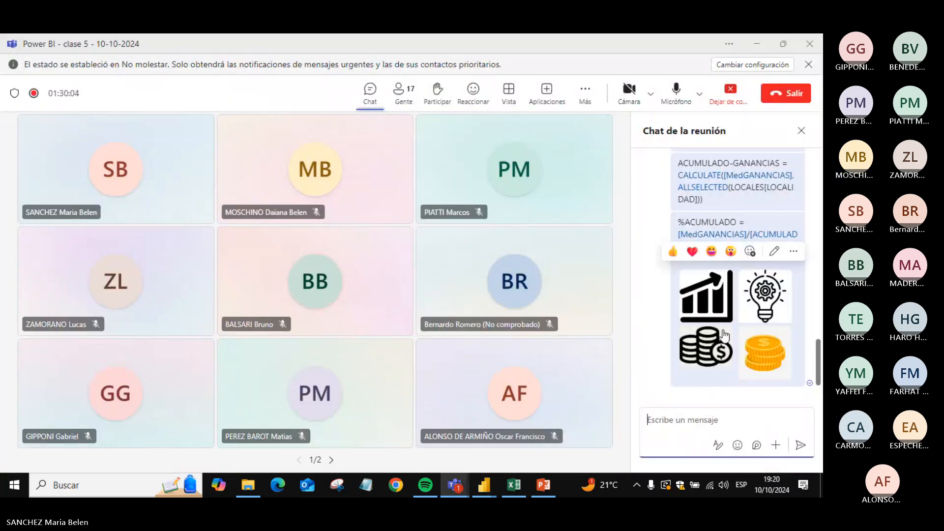
key(alt+Tab)
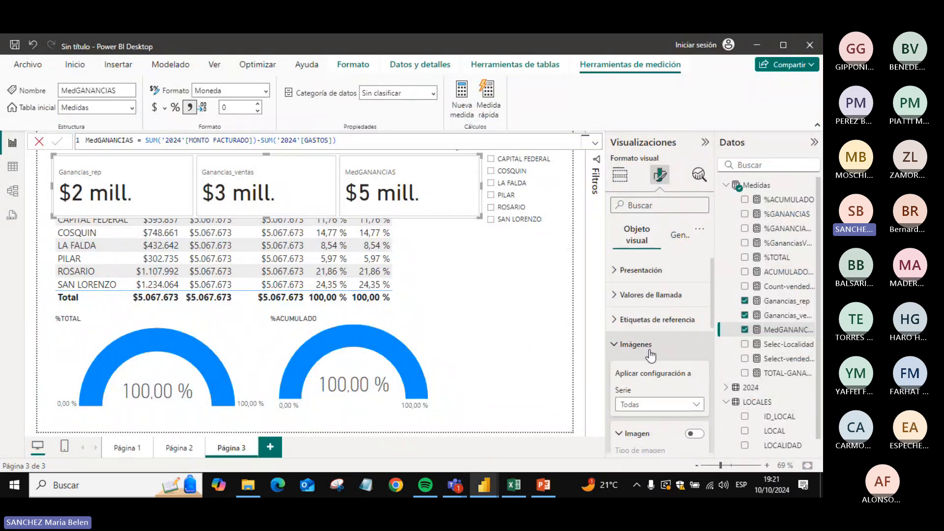
click(638, 406)
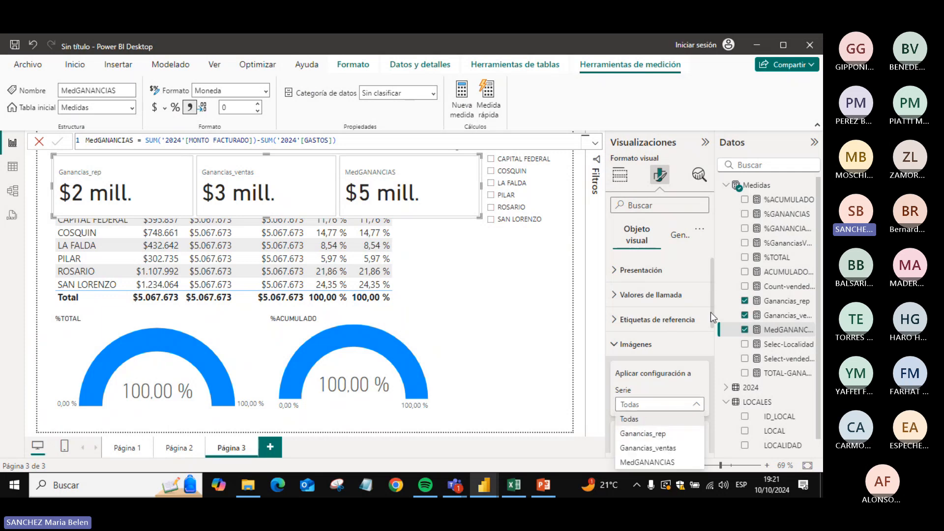
scroll(712, 333, down, 3)
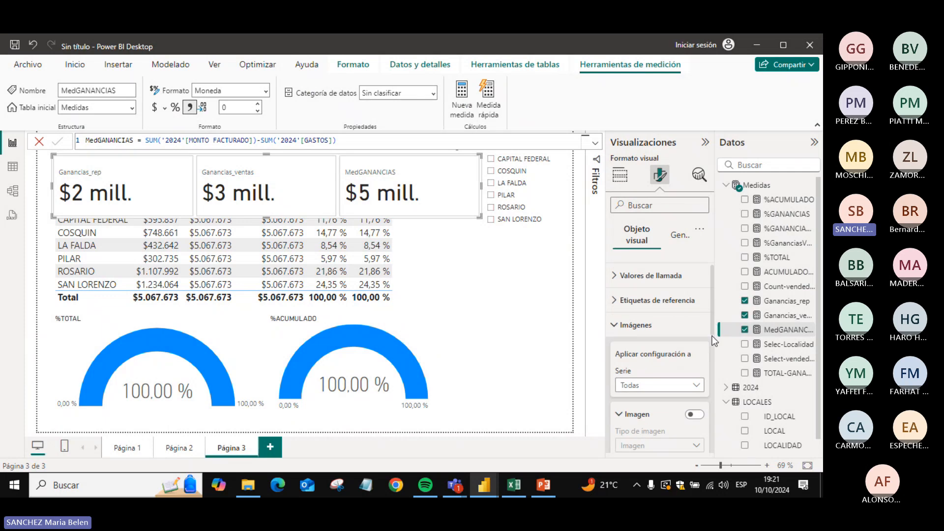
click(664, 325)
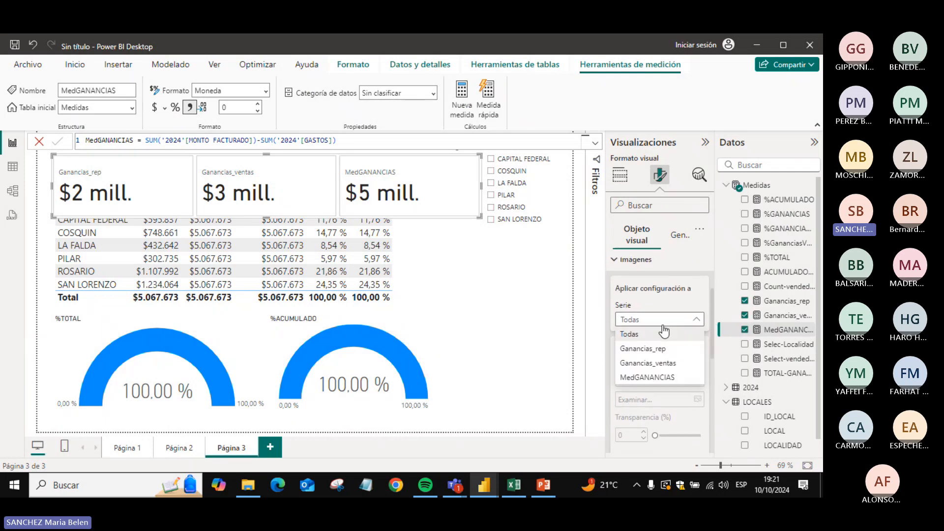
click(665, 349)
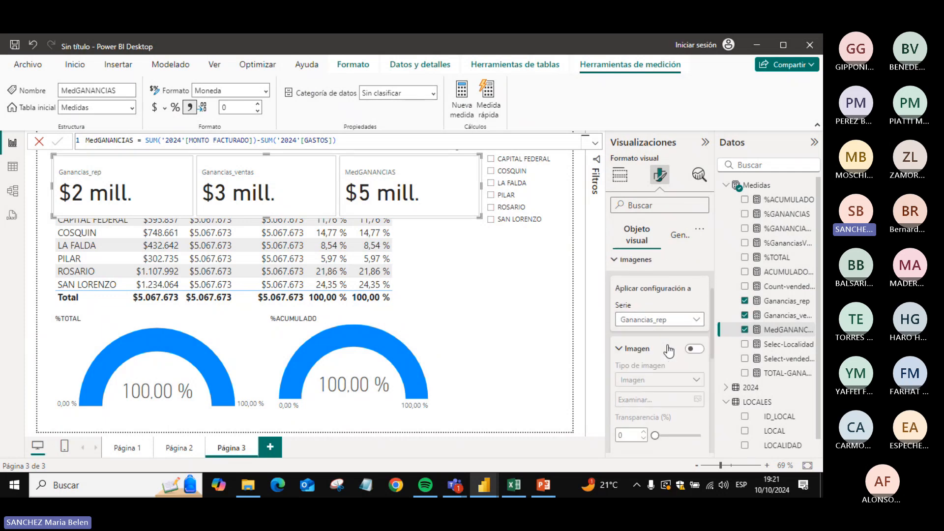
click(693, 348)
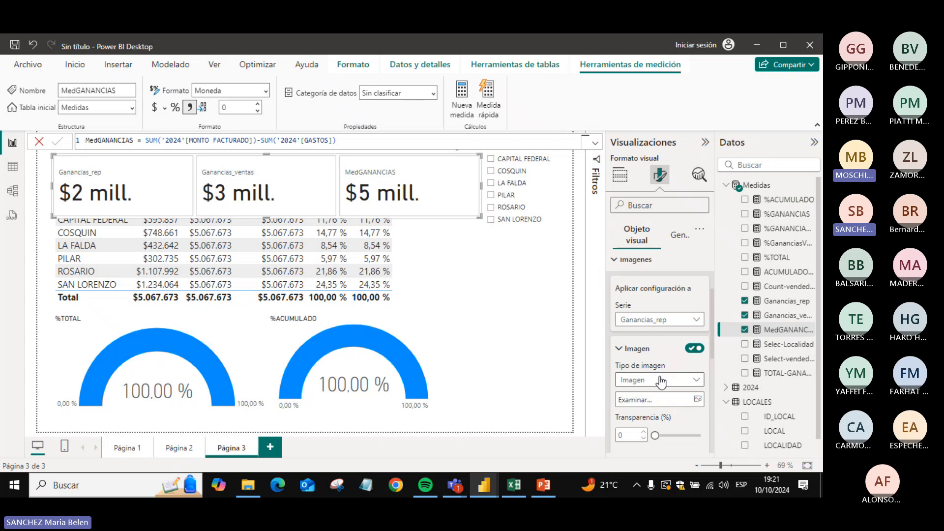
- Keep the image type as Imagen and load the estadistica picture from the Power BI iconos folder for the Ganancias_rep card
click(654, 380)
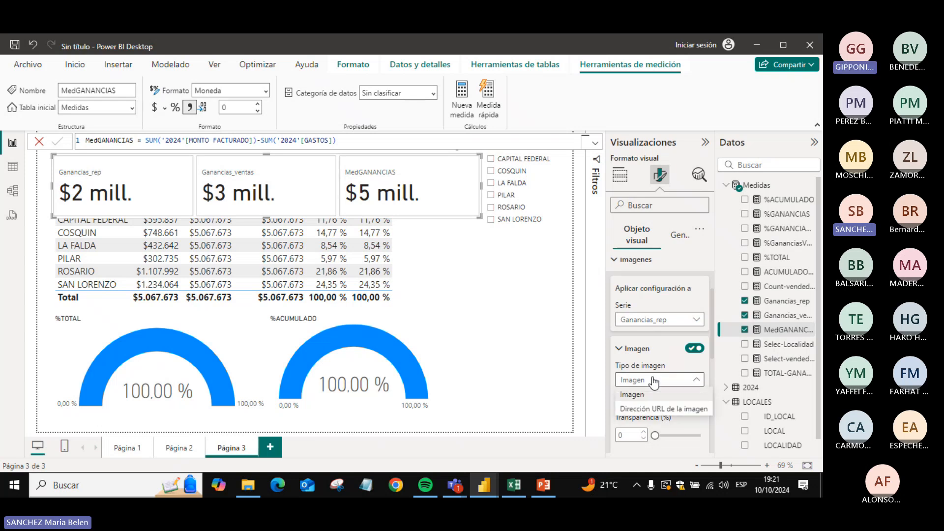
click(676, 397)
click(695, 380)
click(694, 396)
click(696, 400)
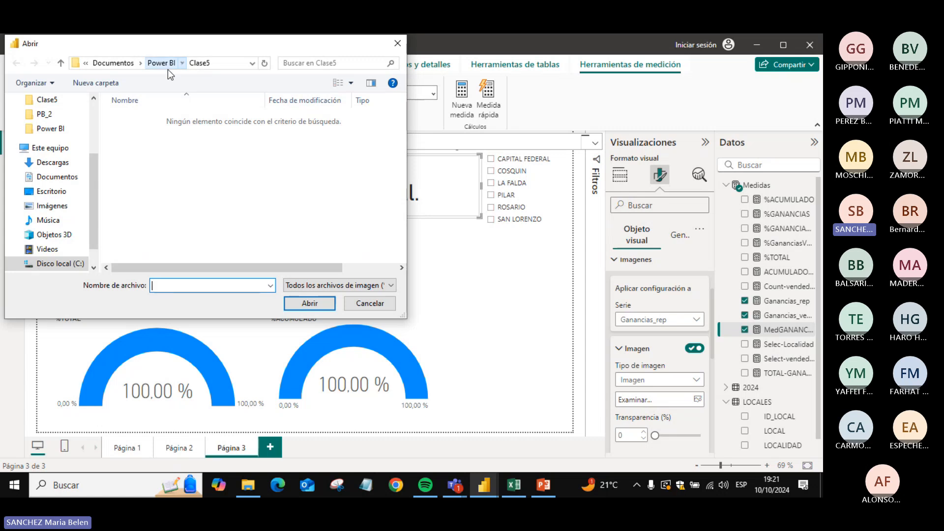
click(160, 63)
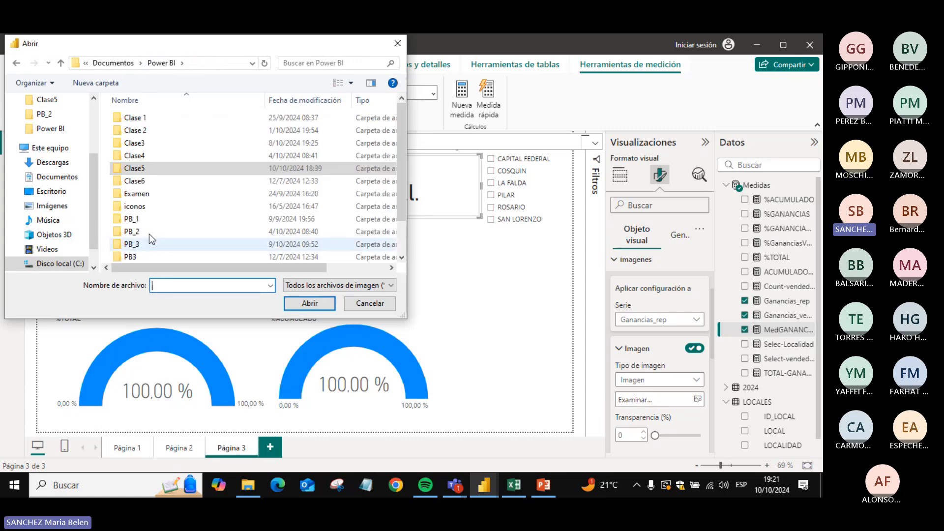
double_click(142, 209)
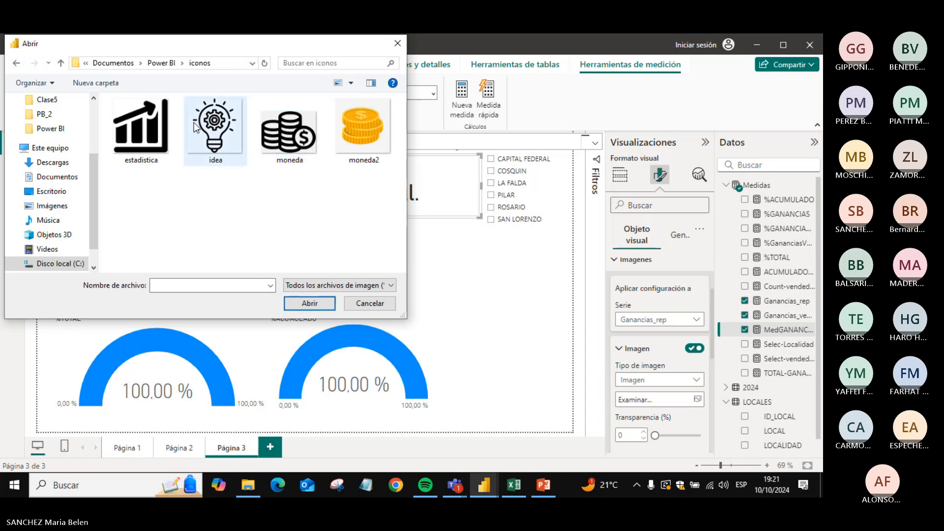
click(153, 131)
double_click(152, 128)
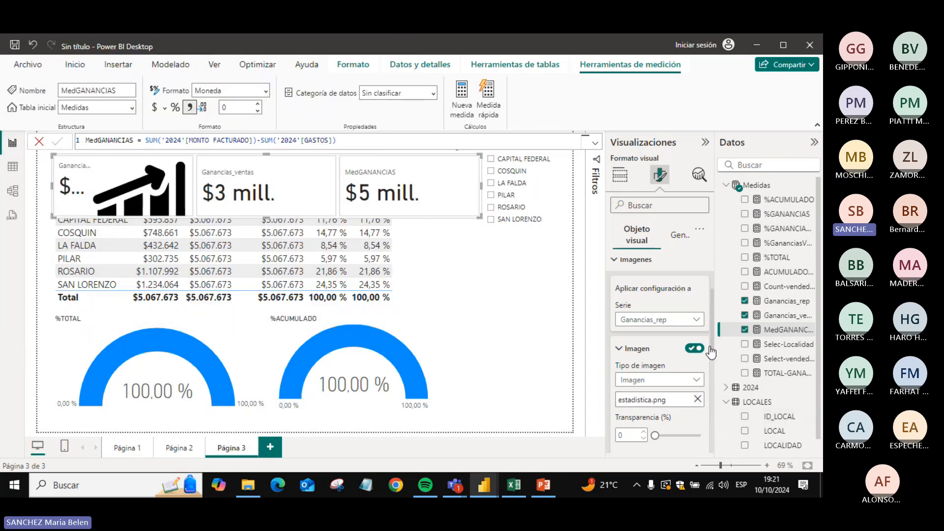
- Set the image size of the Ganancias_rep card to 80 px
scroll(711, 354, down, 3)
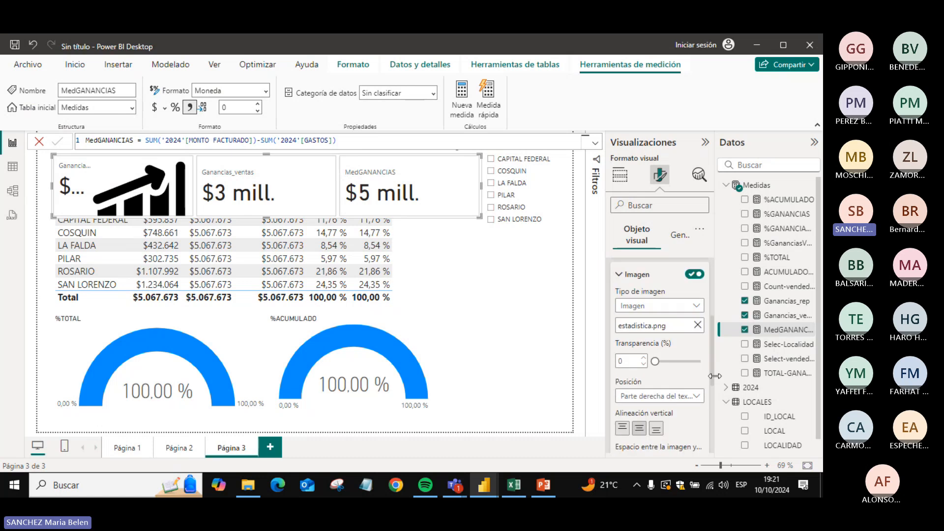
scroll(708, 396, down, 2)
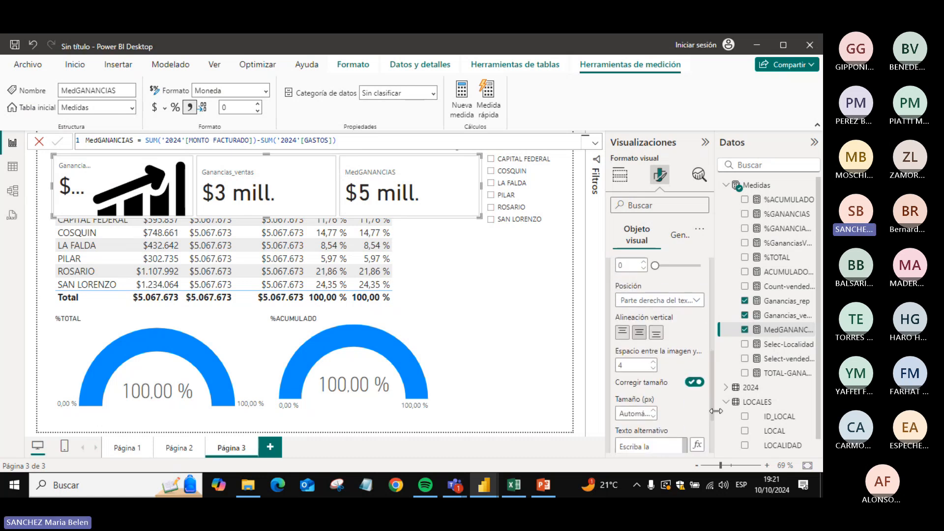
click(653, 418)
click(653, 411)
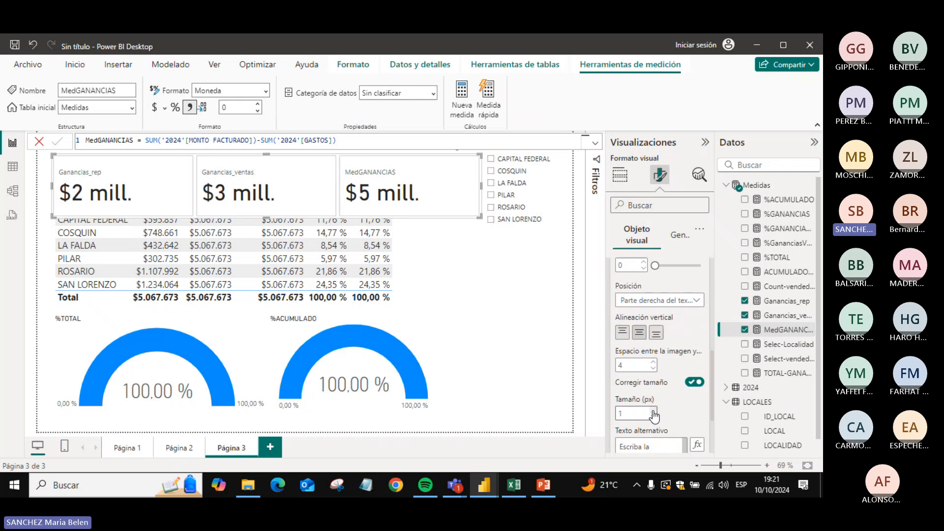
click(653, 411)
click(653, 411)
click(652, 411)
click(652, 411)
click(653, 411)
click(653, 411)
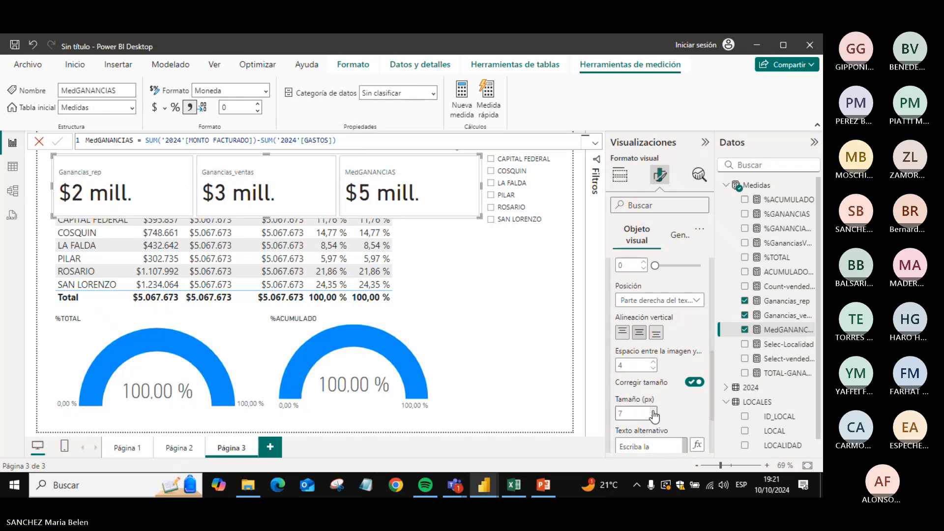
click(653, 411)
click(653, 411)
click(653, 410)
click(653, 411)
click(653, 411)
click(653, 411)
click(652, 411)
click(652, 411)
click(653, 411)
double_click(642, 413)
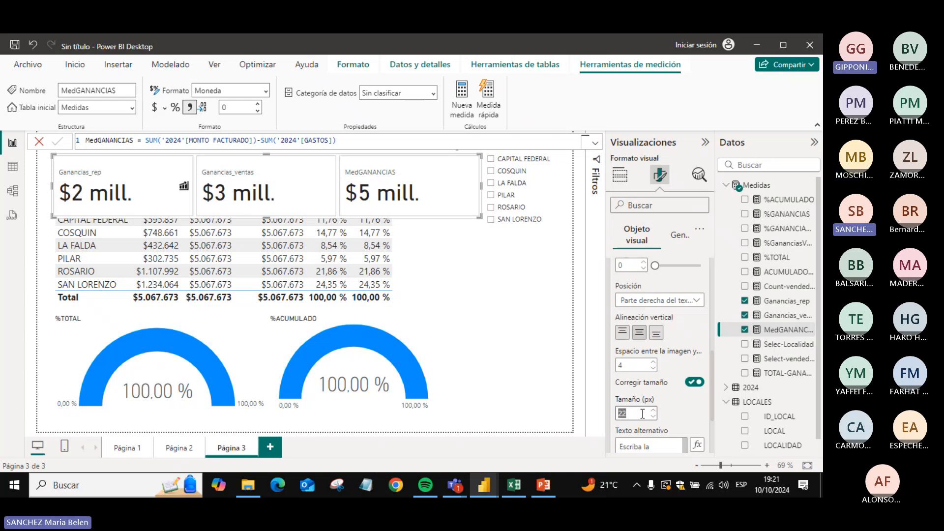
key(BackSpace)
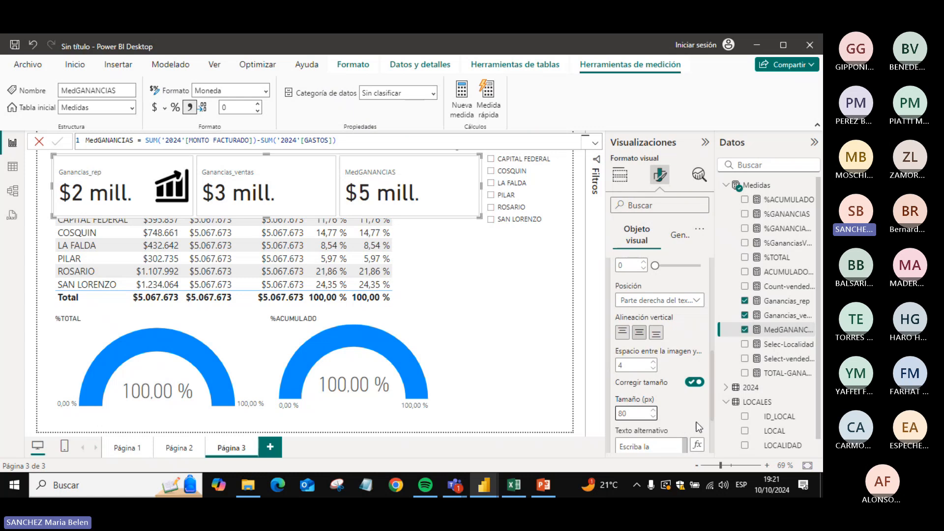
- Turn on the image for the Ganancias_ventas series, load moneda from the iconos folder, and set its size to 80 px
click(639, 335)
drag(712, 390, 707, 344)
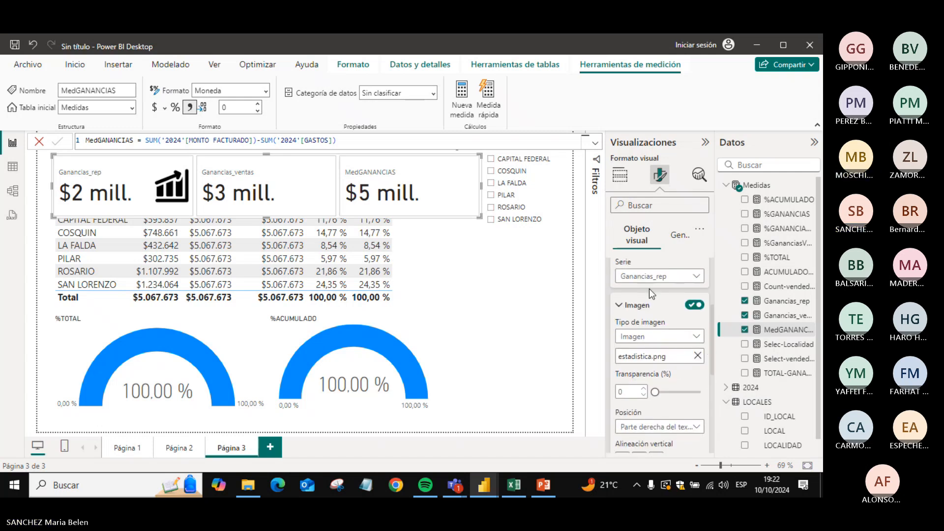
click(648, 276)
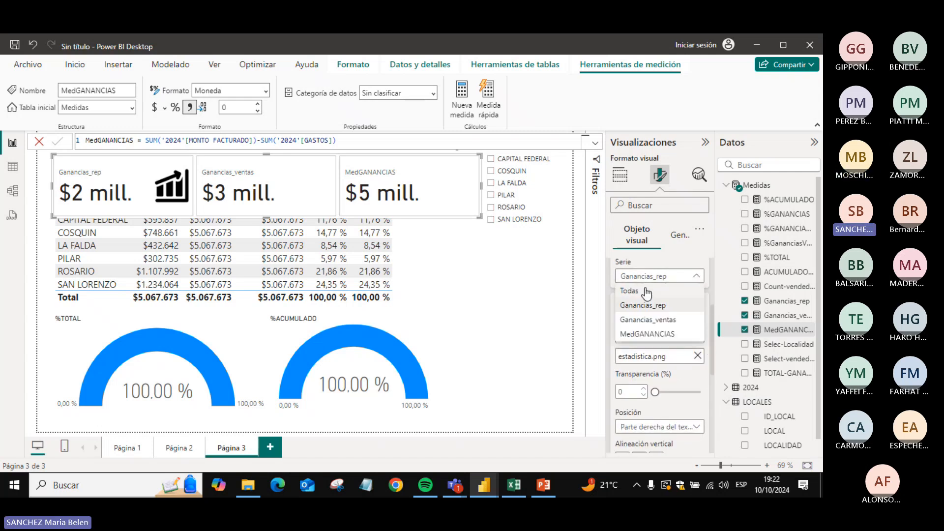
click(662, 320)
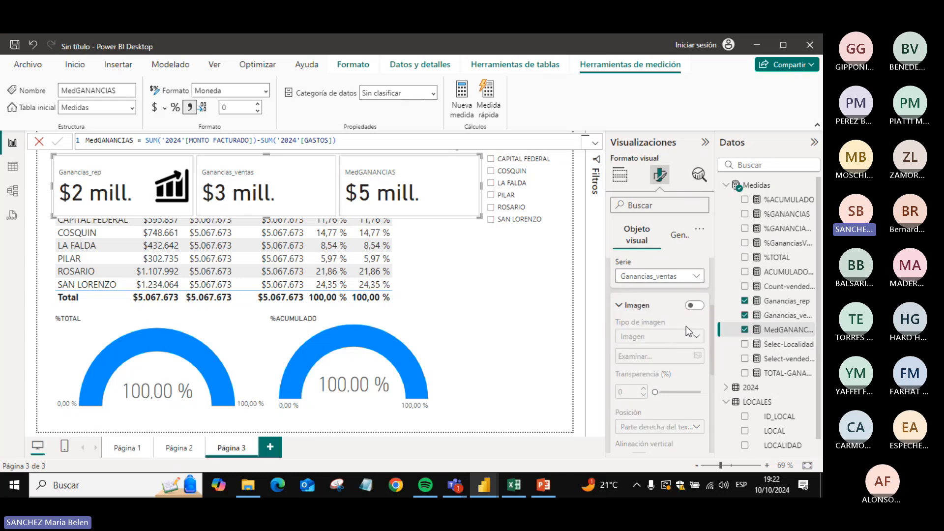
click(693, 306)
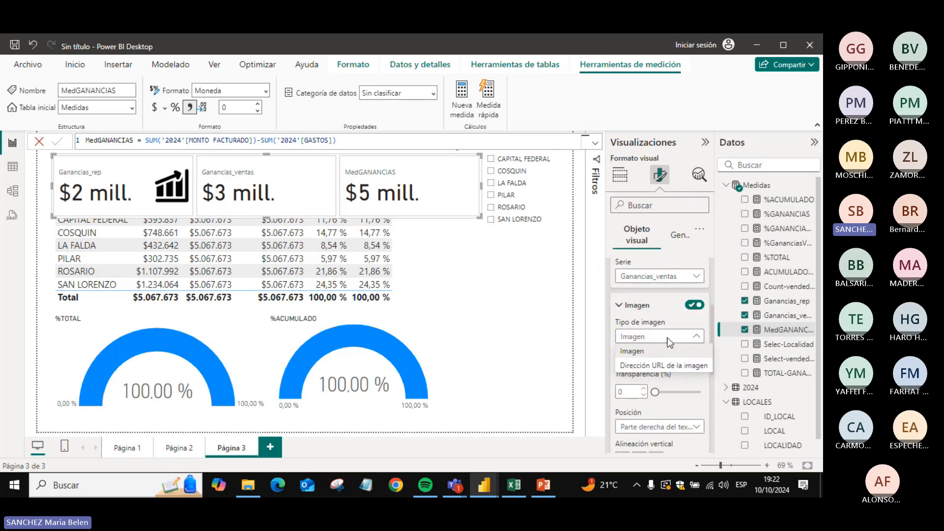
click(673, 357)
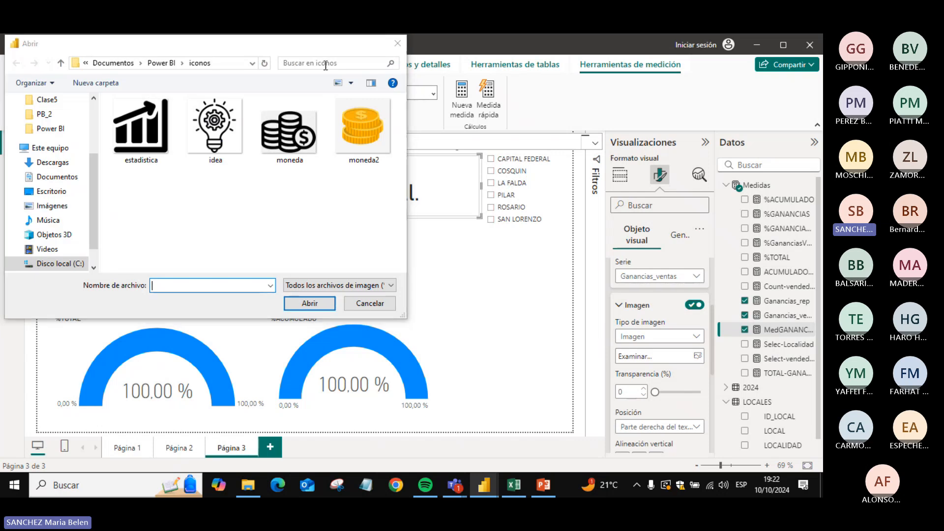
click(285, 147)
double_click(285, 146)
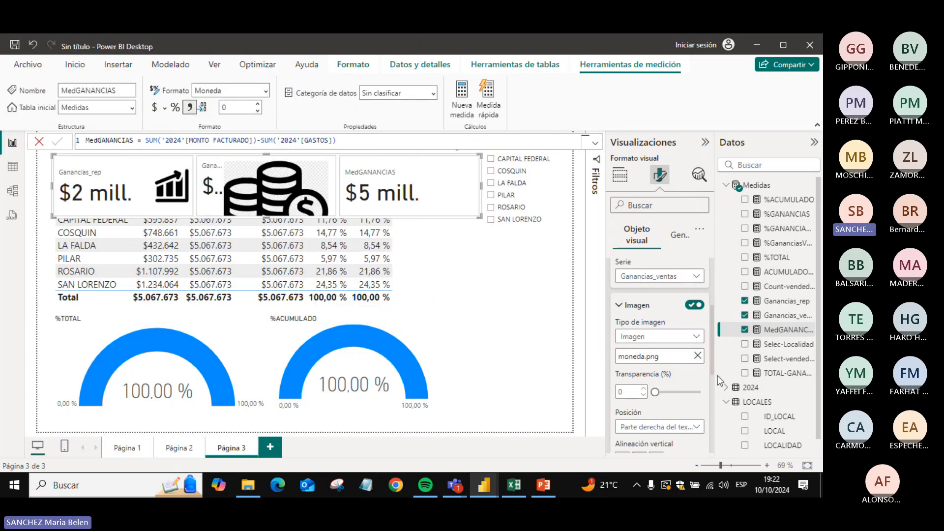
drag(713, 358, 712, 402)
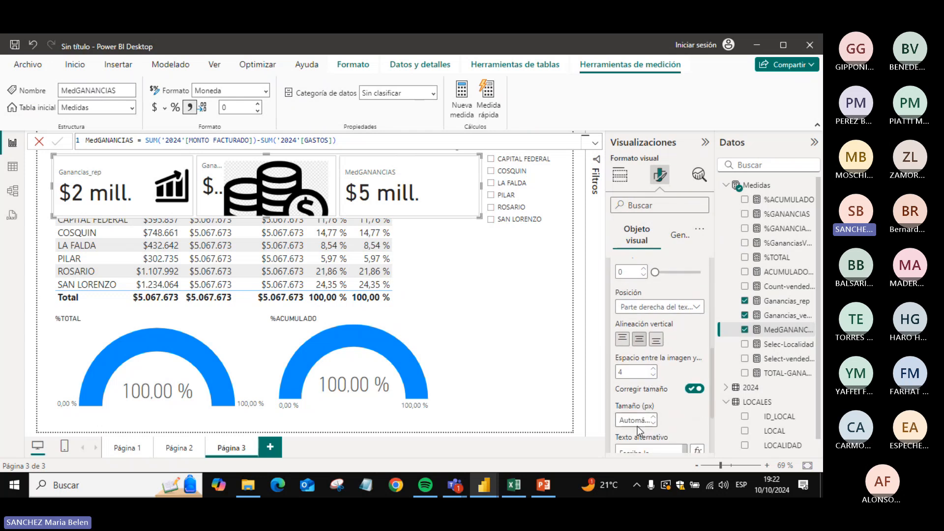
click(632, 419)
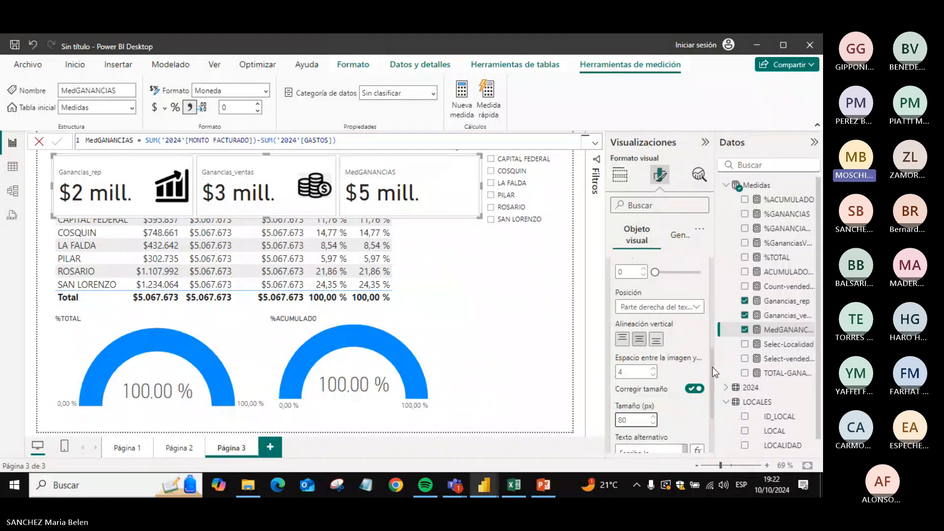
- Turn on the image for the MedGANANCIAS series and load the idea picture from the iconos folder
drag(713, 367, 706, 329)
click(653, 319)
click(641, 261)
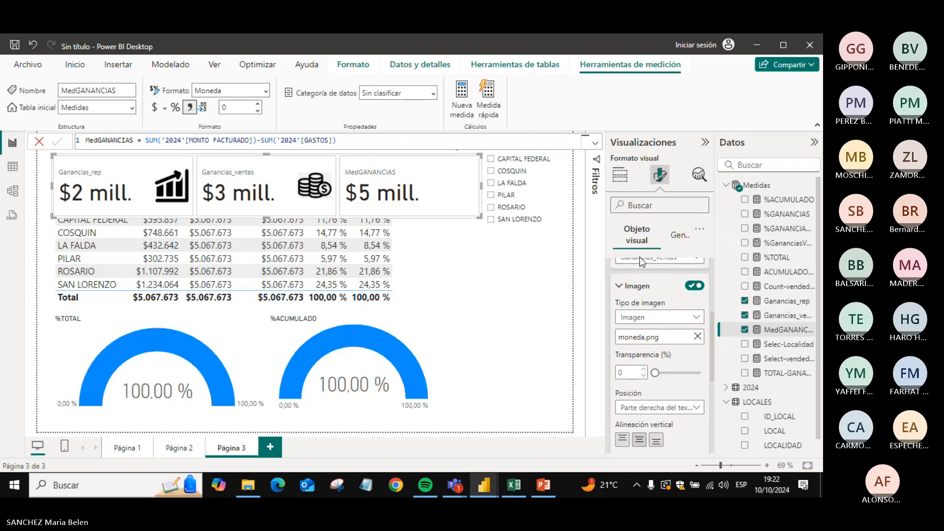
click(642, 261)
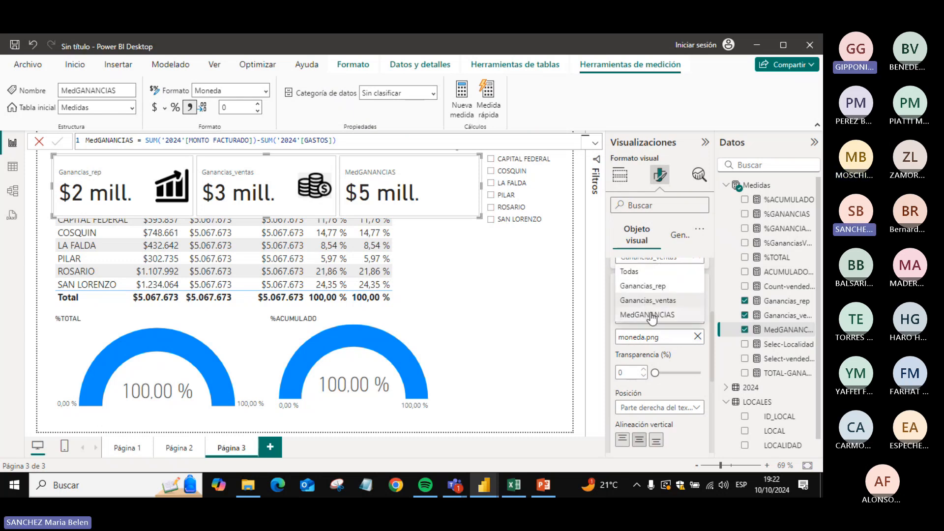
click(647, 315)
click(694, 286)
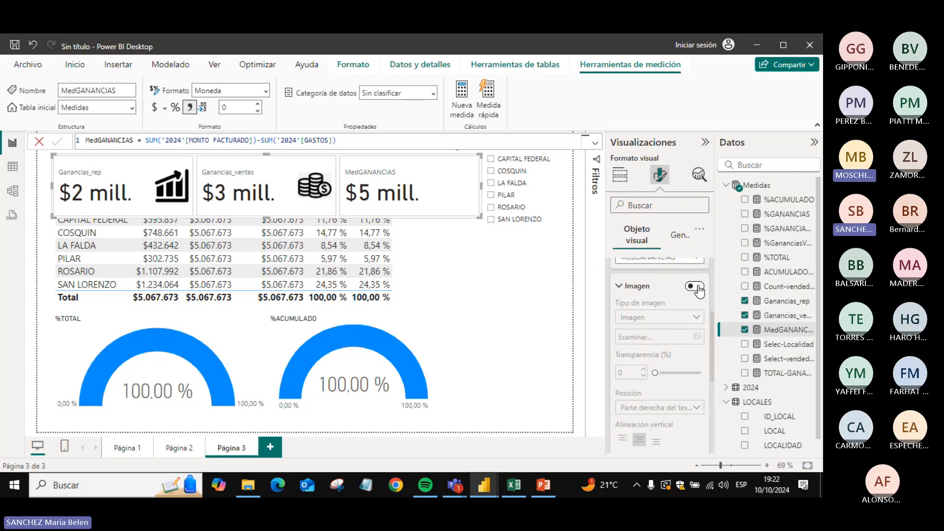
click(680, 319)
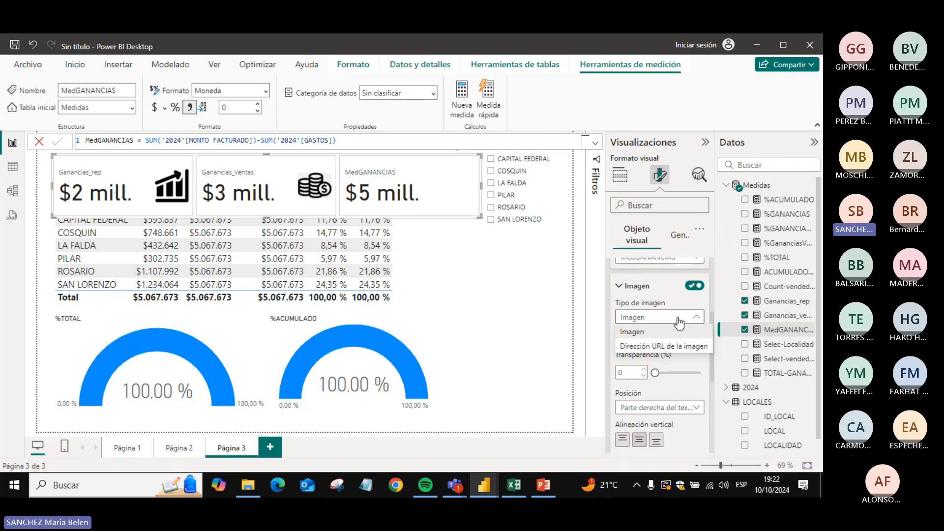
click(684, 332)
click(687, 341)
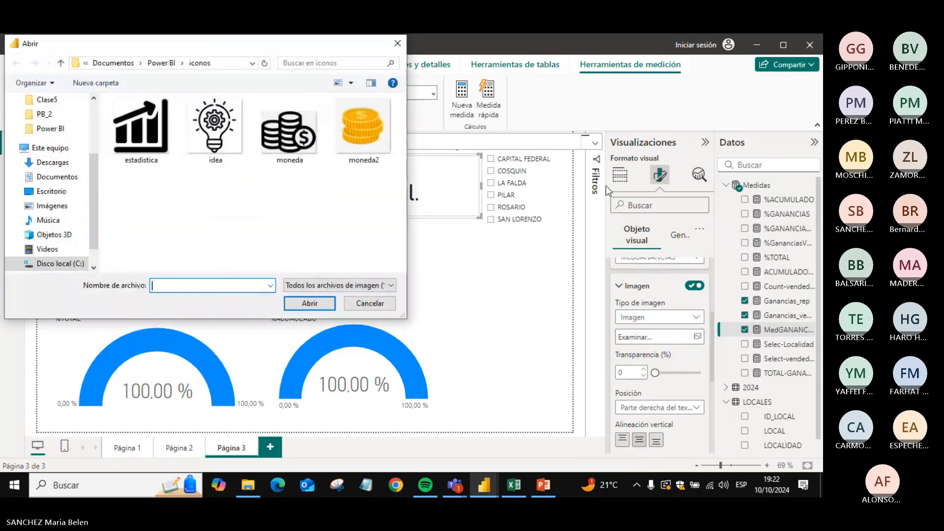
click(215, 129)
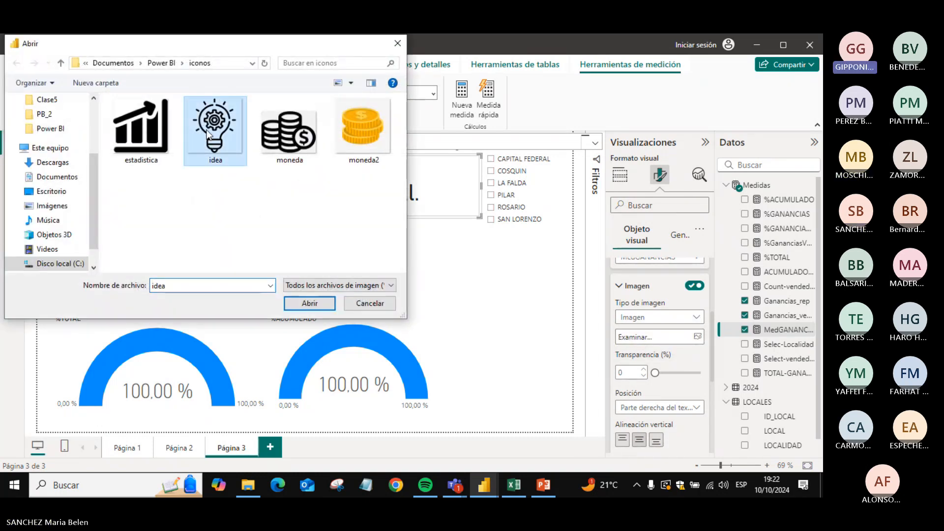
click(310, 303)
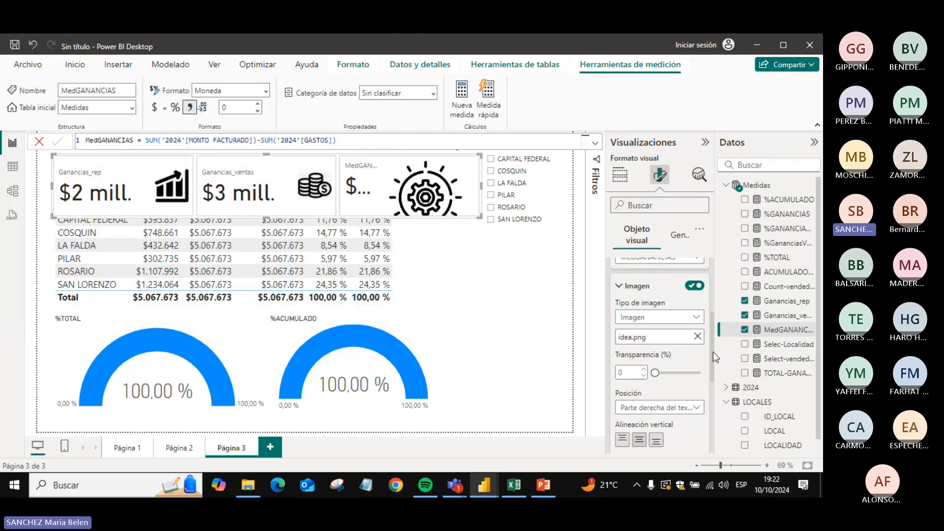
- Set the MedGANANCIAS image size to 80 px and reselect the card visual on the page
scroll(712, 380, down, 1)
scroll(713, 379, down, 5)
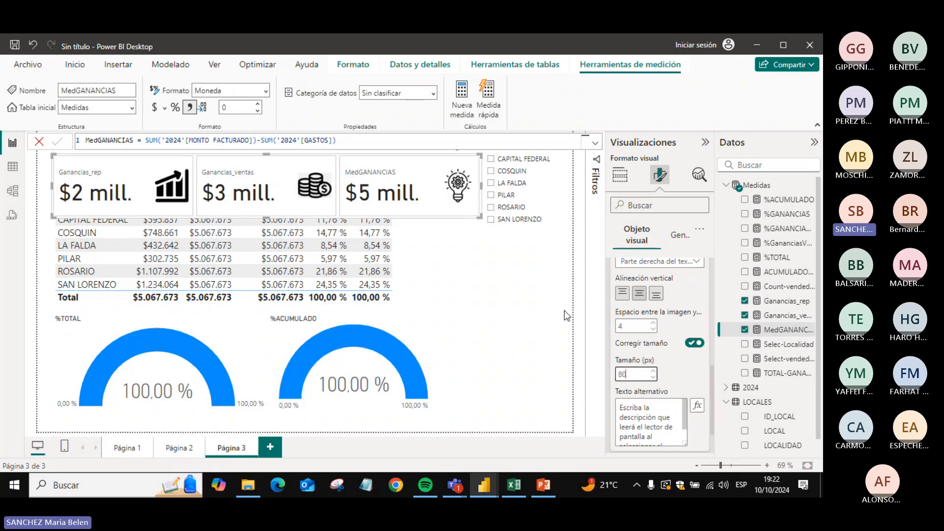
click(579, 320)
click(469, 215)
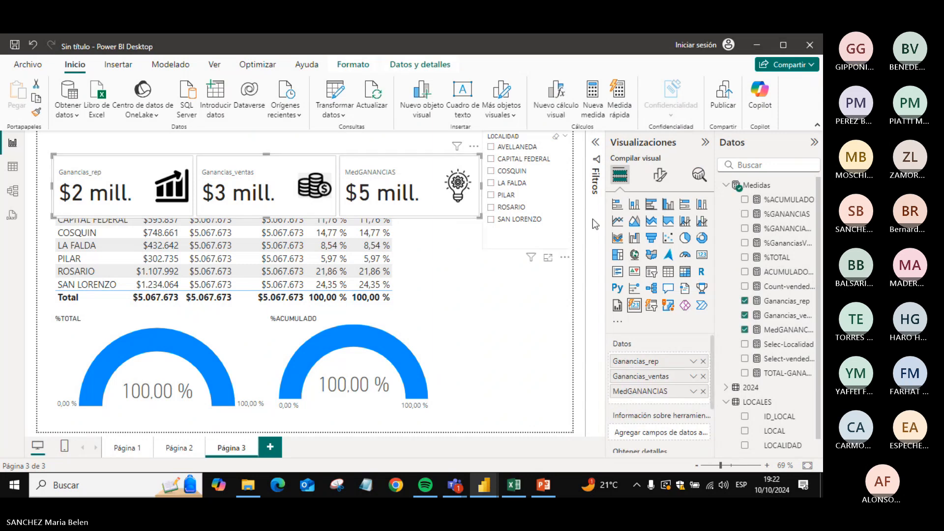
- Change the shape of the cards to Rectángulo redondeado for all series in the card visual
click(659, 181)
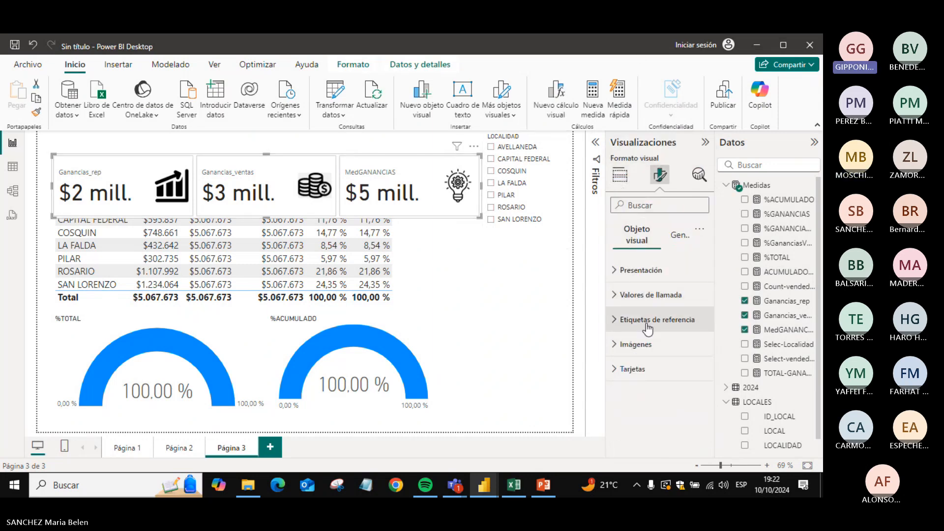
click(706, 347)
scroll(711, 344, down, 5)
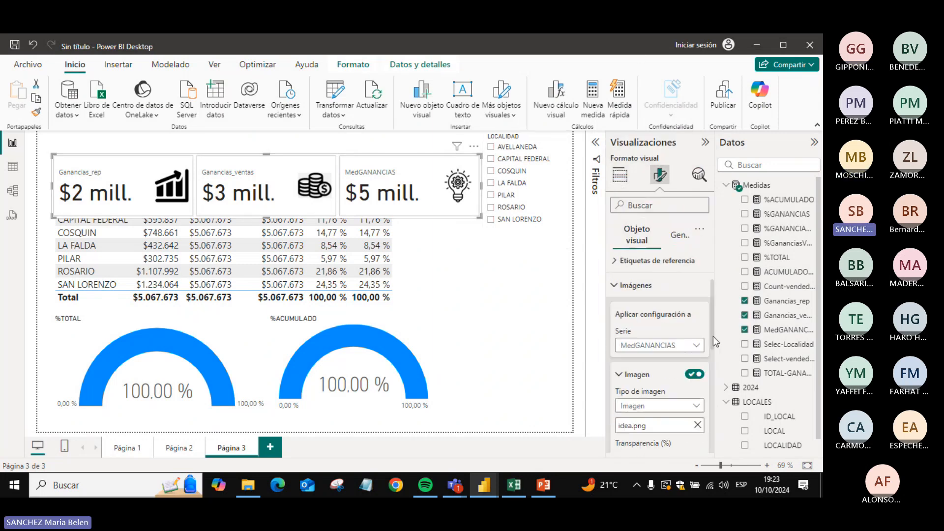
drag(717, 391, 718, 442)
click(709, 441)
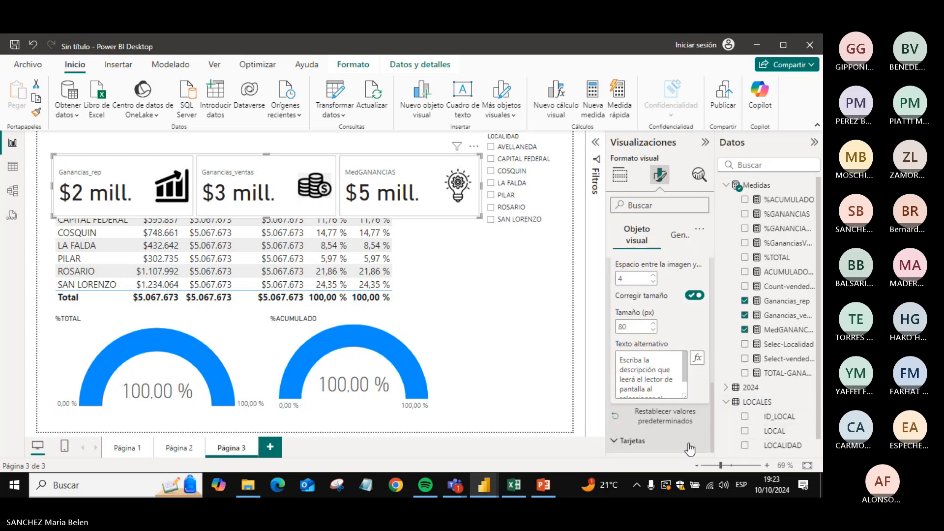
drag(712, 374, 714, 416)
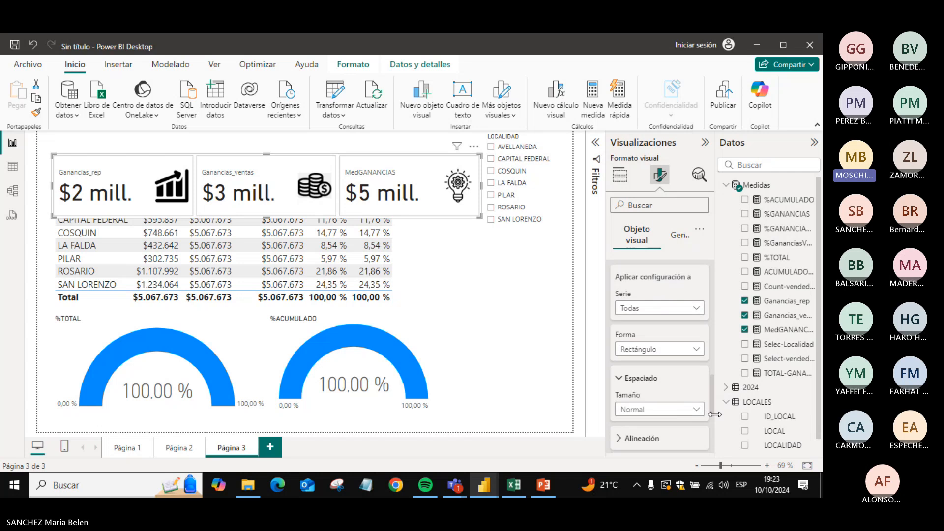
click(667, 358)
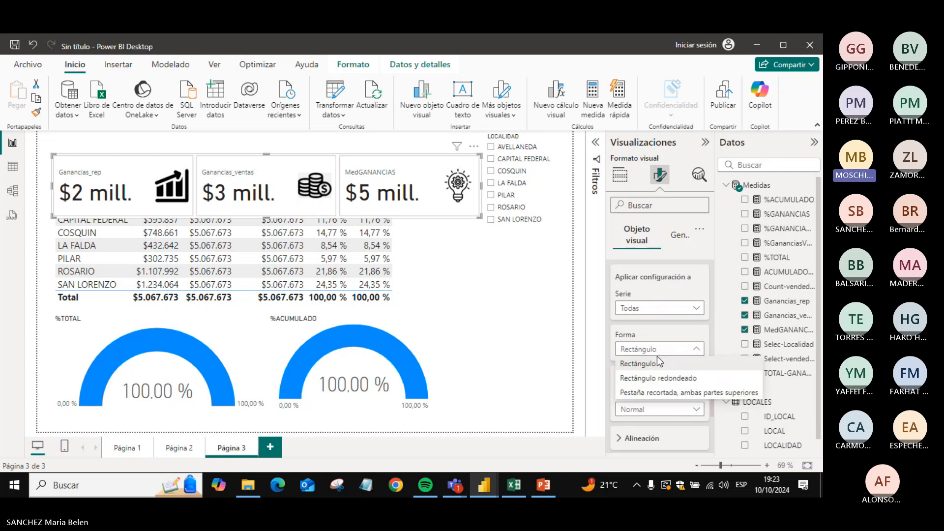
click(646, 376)
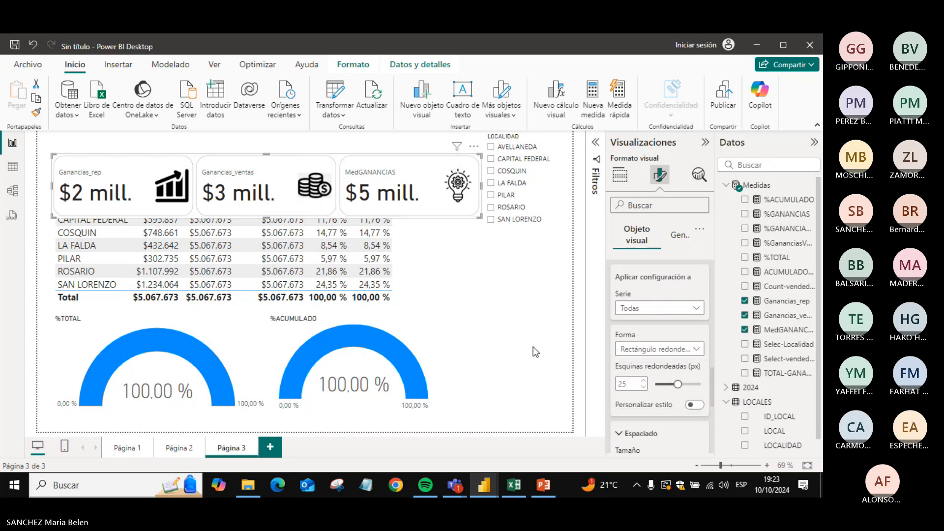
click(526, 332)
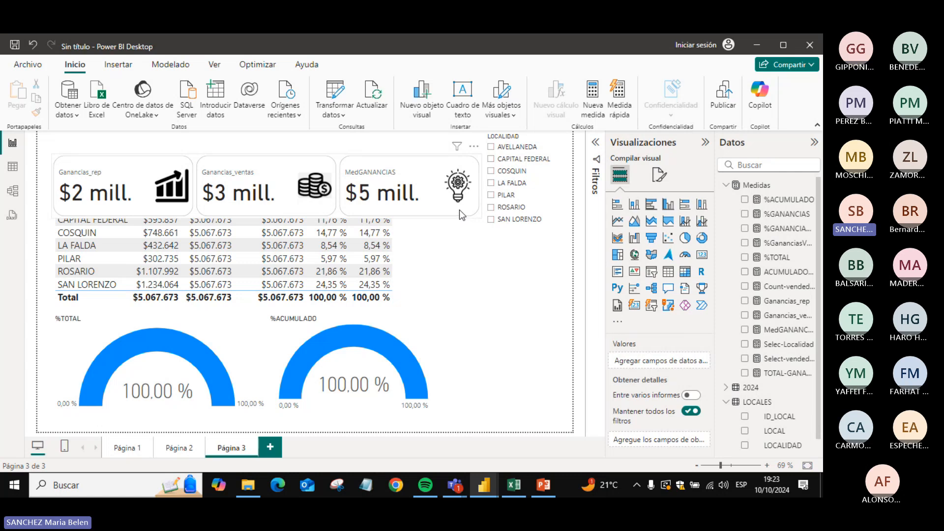
- Shrink the card visual slightly, move it to the page's upper edge, and move the locality table down below it
click(459, 209)
mouse_move(481, 216)
mouse_down()
mouse_move(448, 192)
mouse_move(468, 212)
mouse_up()
drag(398, 154, 397, 138)
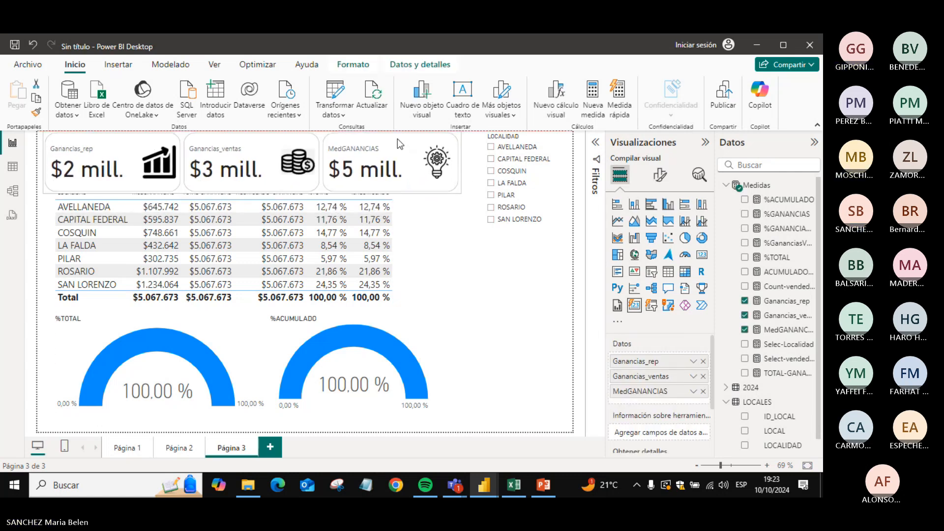
click(403, 251)
drag(421, 281, 426, 290)
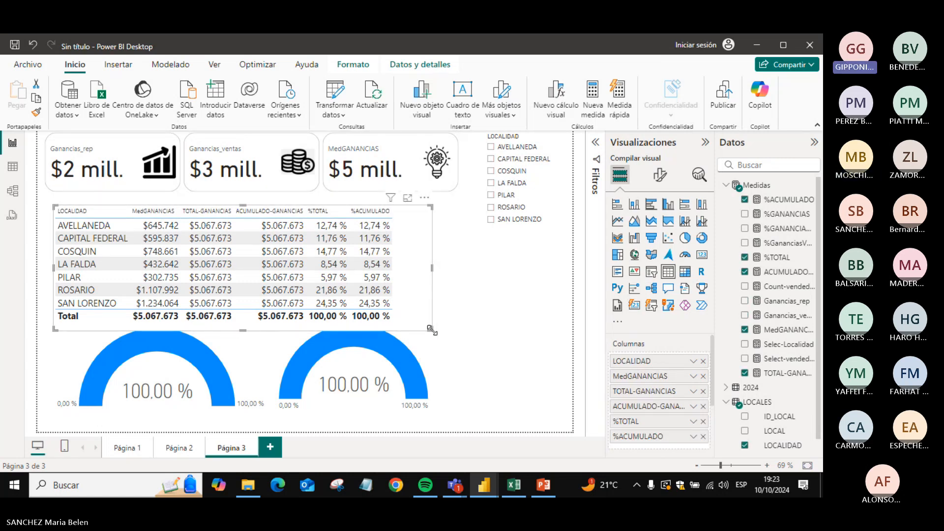
- Move the %ACUMULADO gauge to the page's lower right corner and the %TOTAL gauge beside it, below the table
drag(405, 364, 549, 379)
right_click(549, 379)
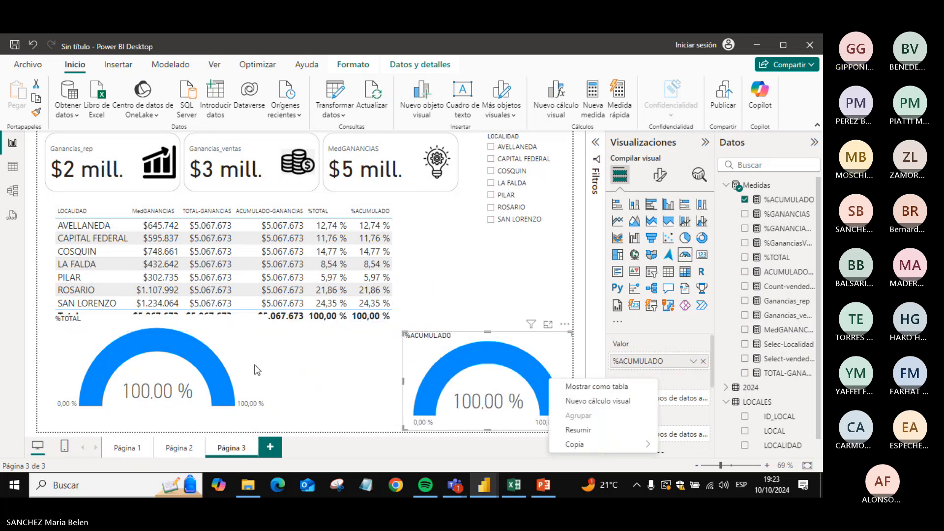
click(235, 344)
drag(235, 345, 346, 371)
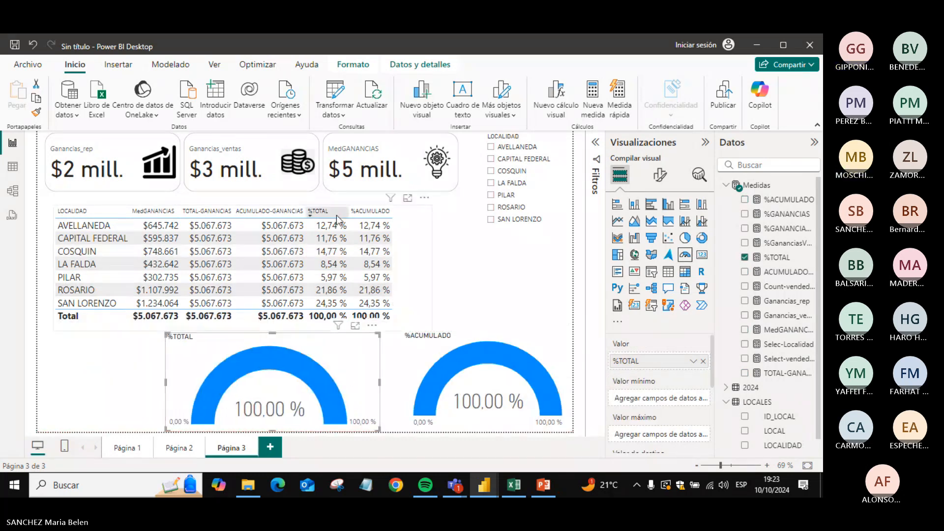
- Filter the page by AVELLANEDA, CAPITAL FEDERAL, COSQUIN, LA FALDA and PILAR one at a time to check the visuals
click(491, 147)
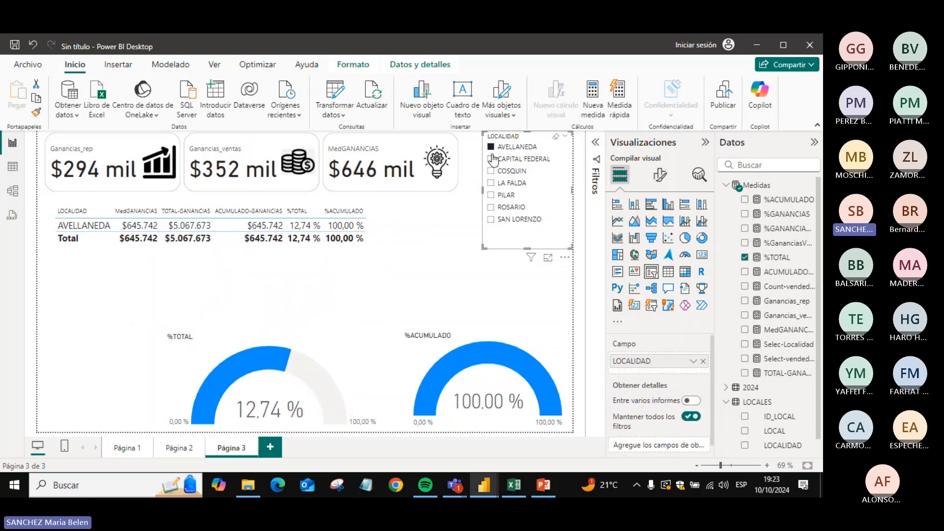
click(491, 159)
click(491, 170)
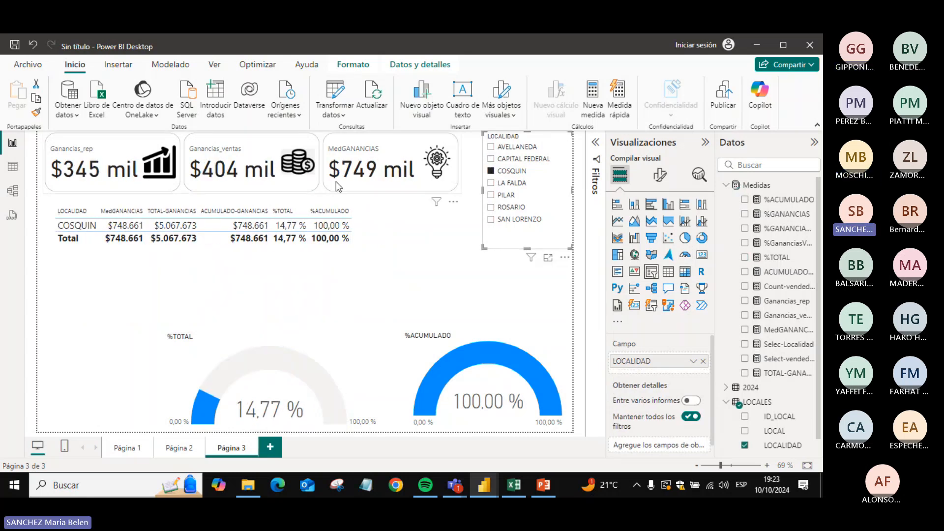
click(491, 183)
click(491, 195)
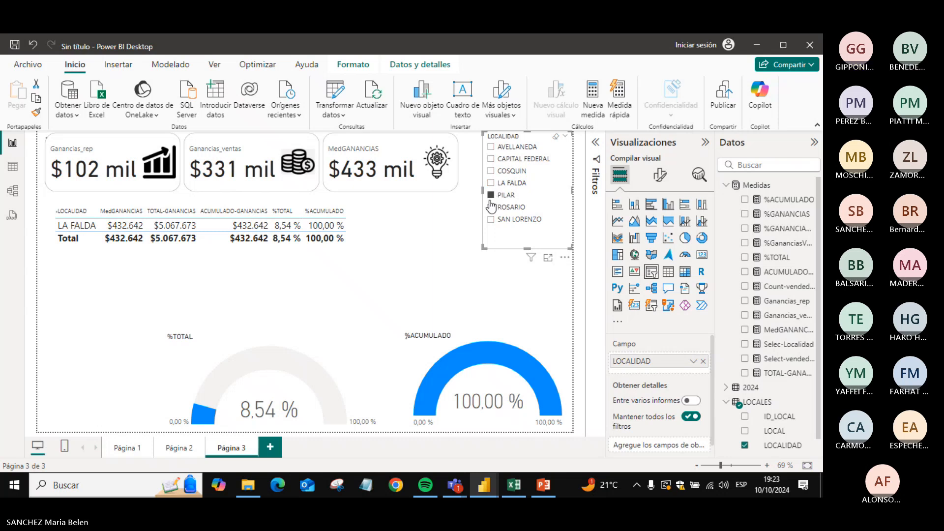
- Check the visuals with CAPITAL FEDERAL, AVELLANEDA and SAN LORENZO added to the PILAR selection, and clear the locality filter
ctrl+click(491, 159)
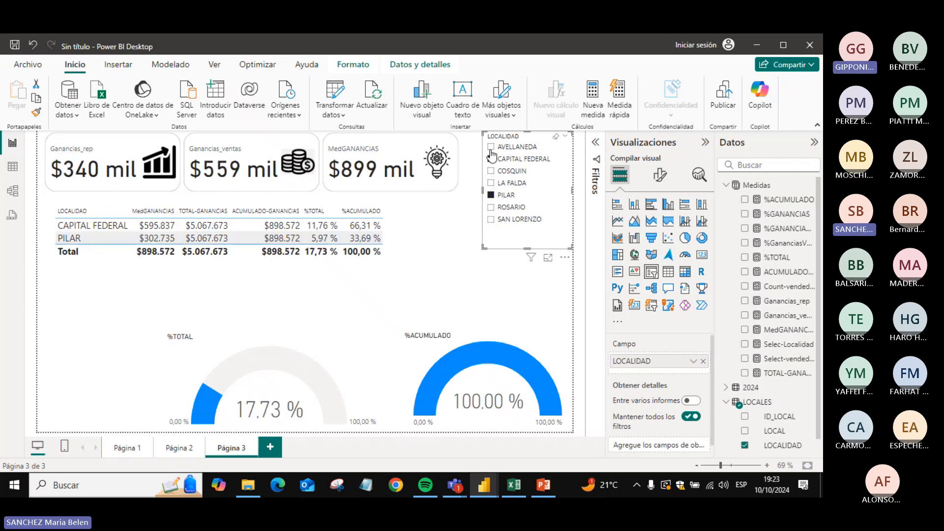
ctrl+click(490, 147)
ctrl+click(490, 220)
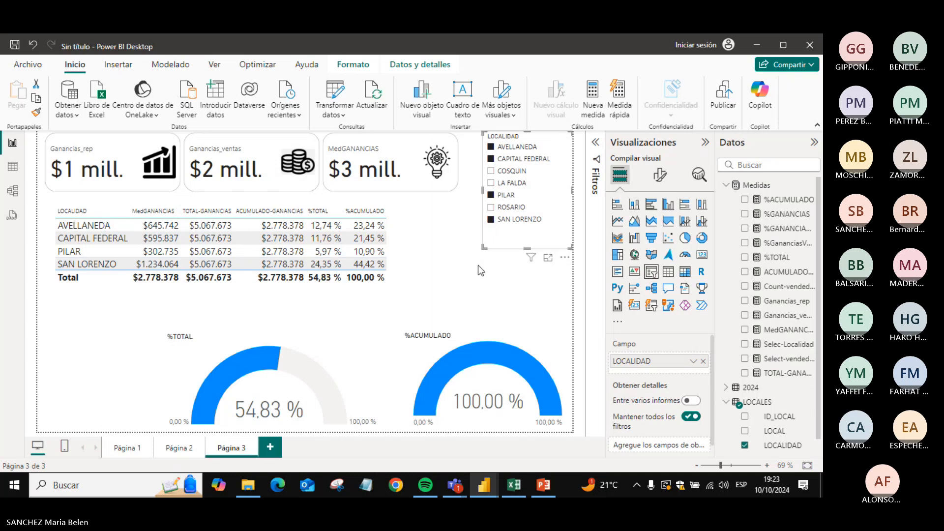
click(557, 142)
click(502, 292)
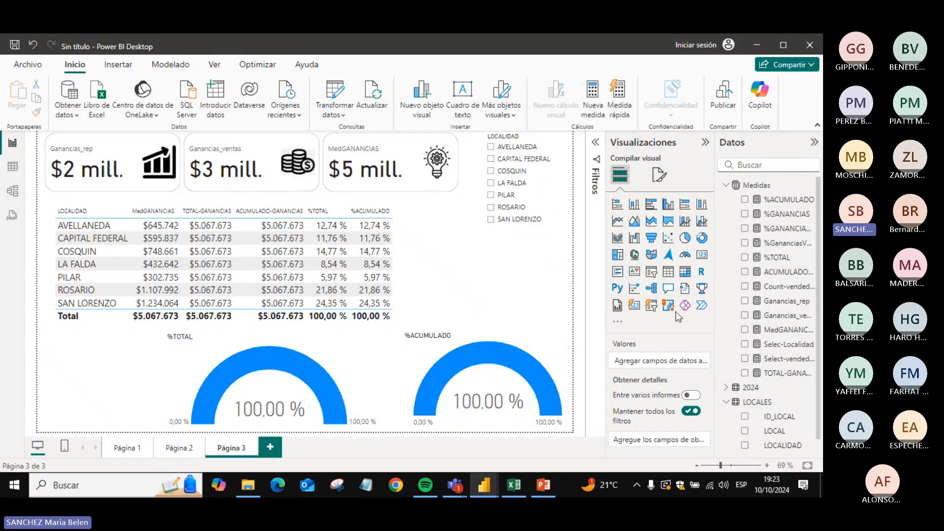
- Insert a button slicer with the TRANSACCION field from the 2024 table and enlarge it over the table and %TOTAL gauge
click(651, 307)
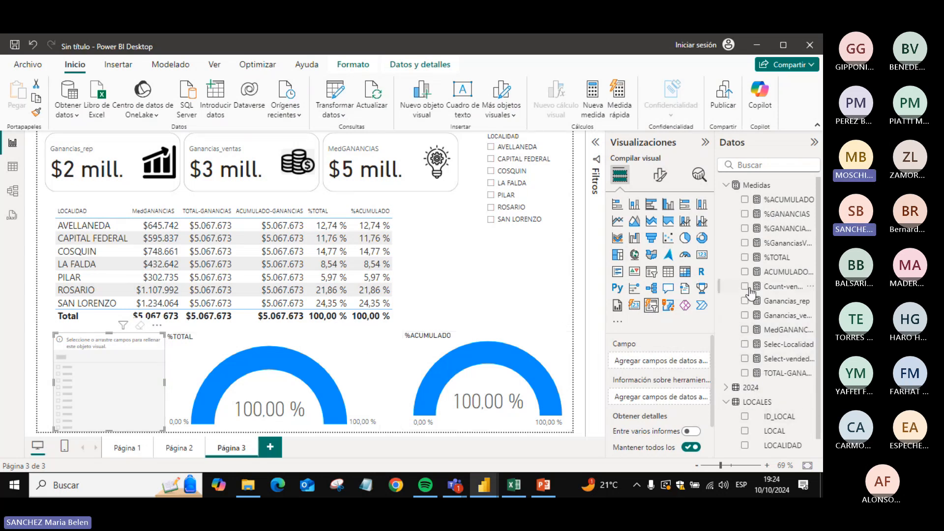
click(726, 185)
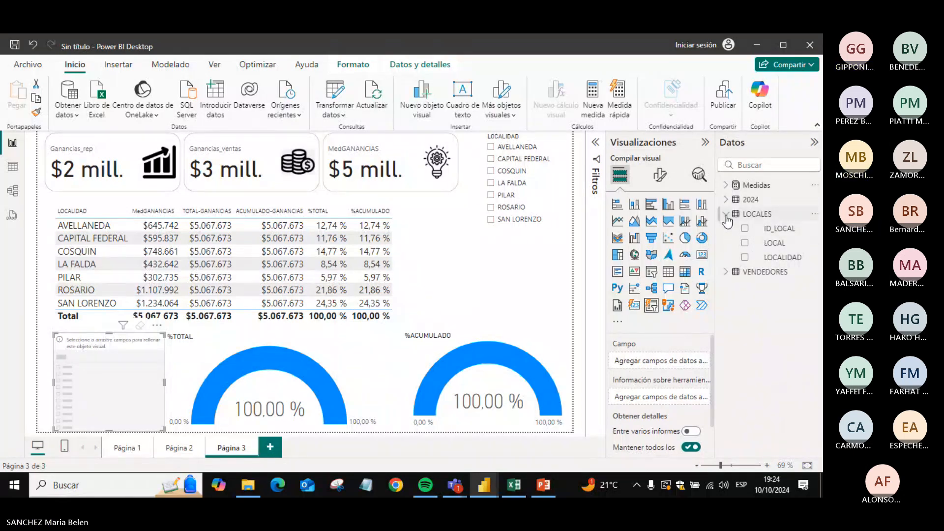
click(726, 214)
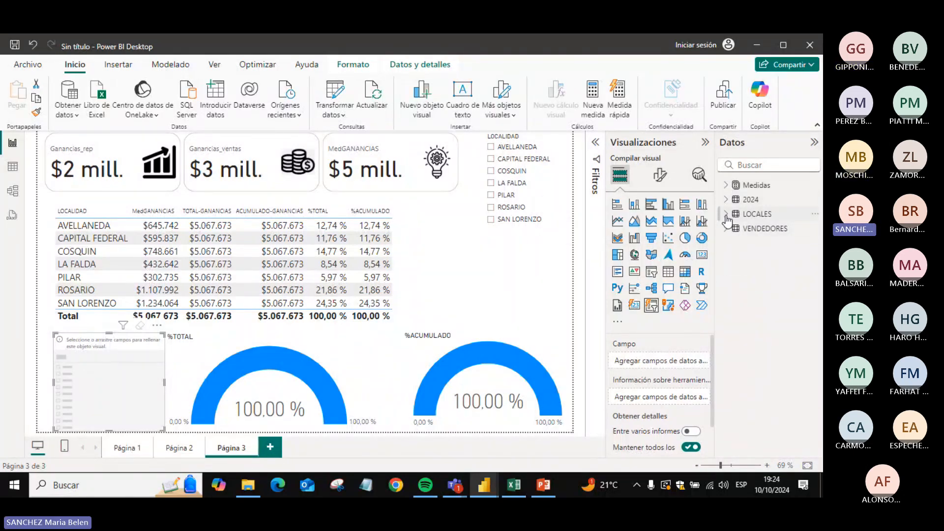
click(727, 202)
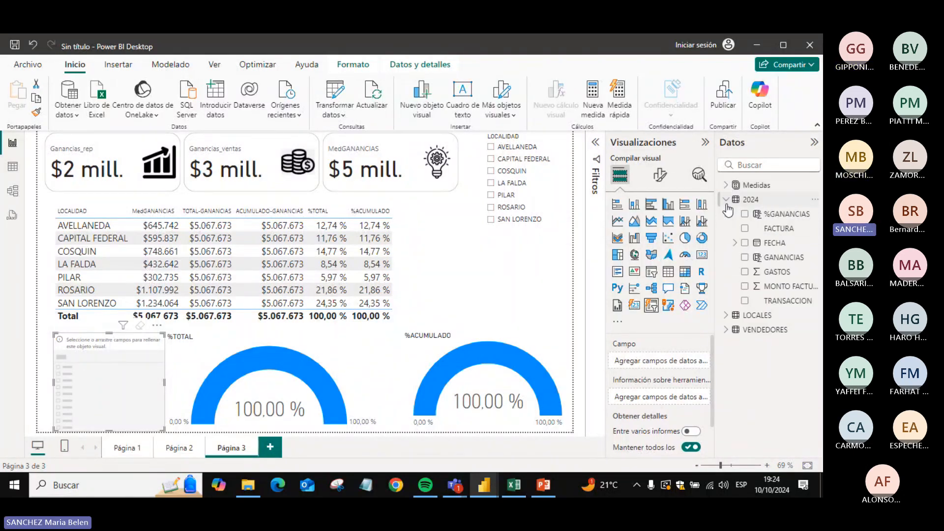
click(745, 301)
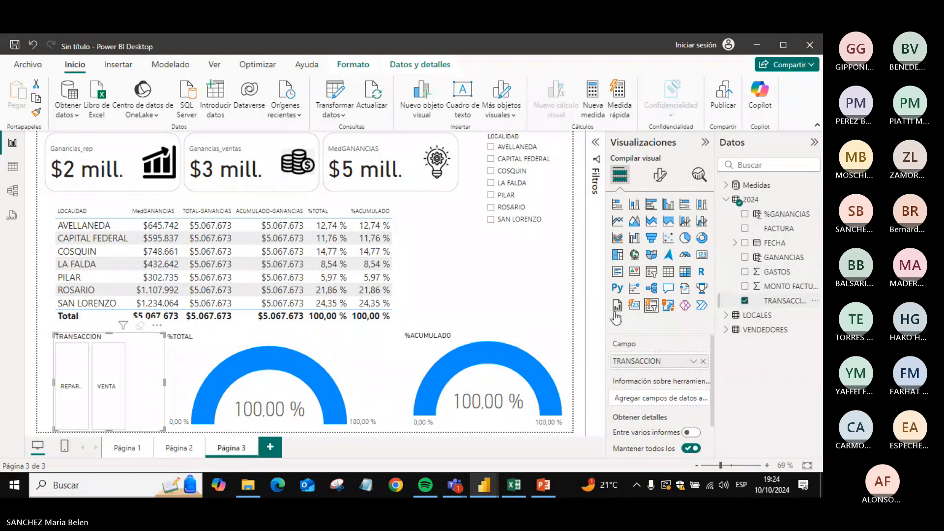
click(660, 175)
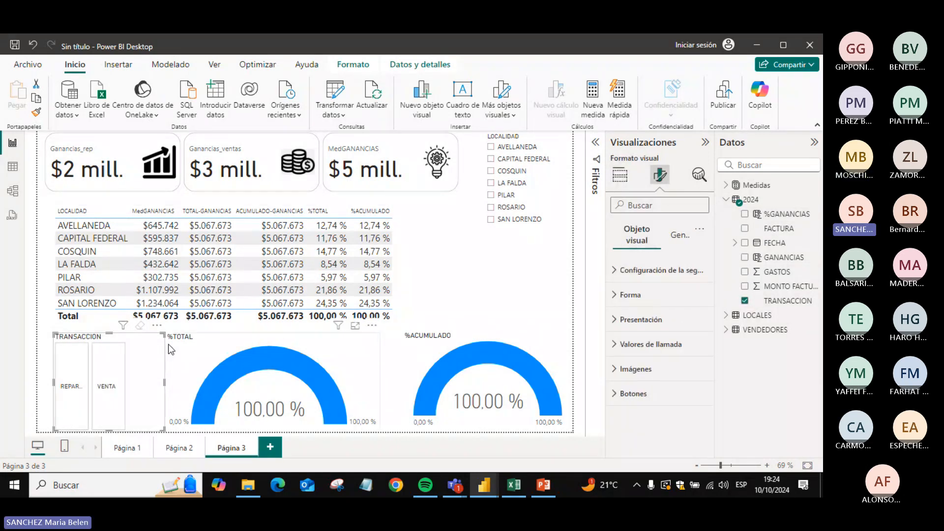
drag(162, 337, 418, 194)
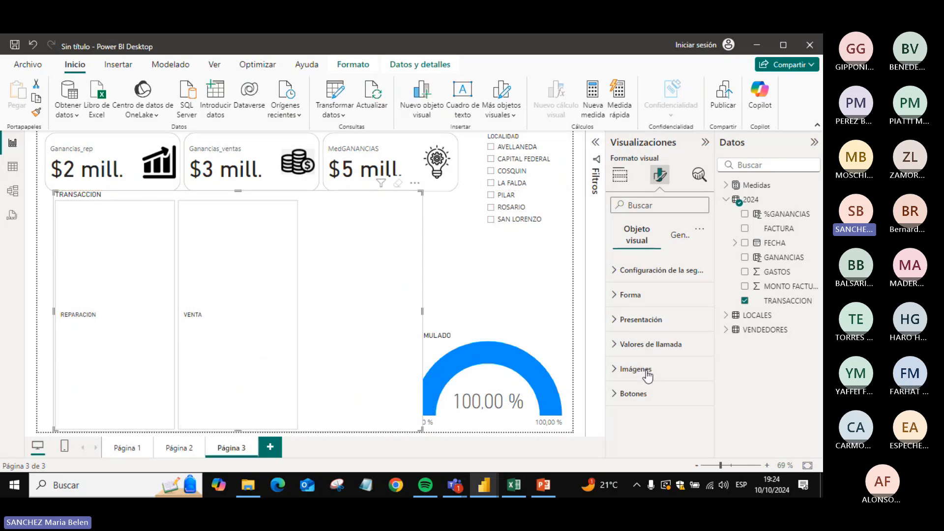
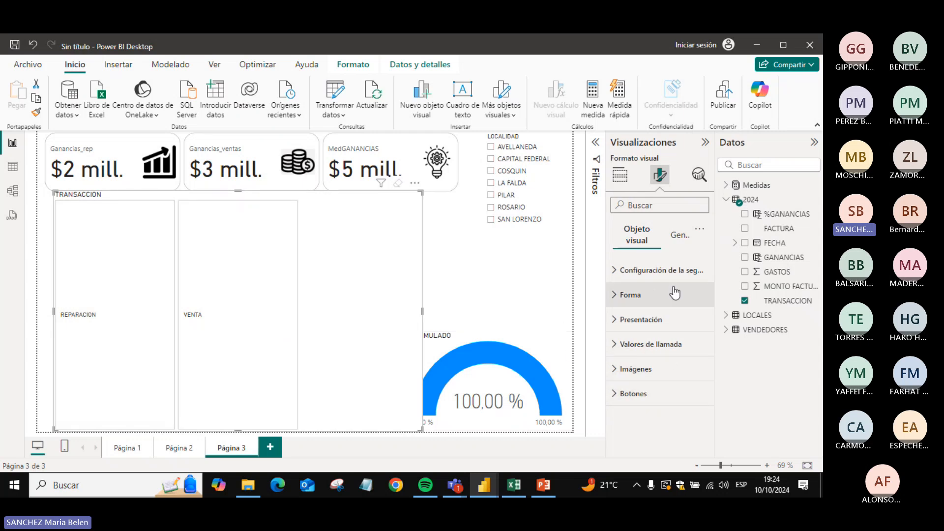
- Set the TRANSACCION slicer's layout to 2 columns with 30 px of space between the buttons
click(639, 271)
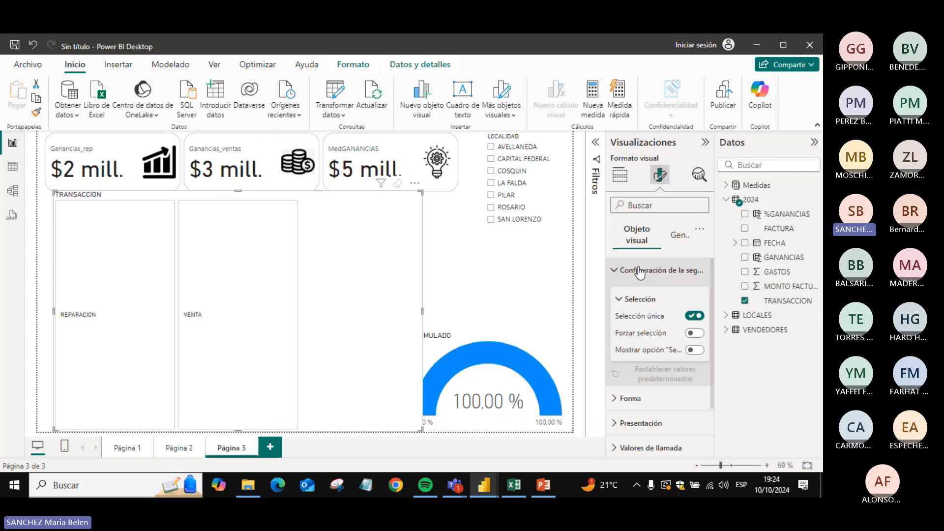
click(640, 271)
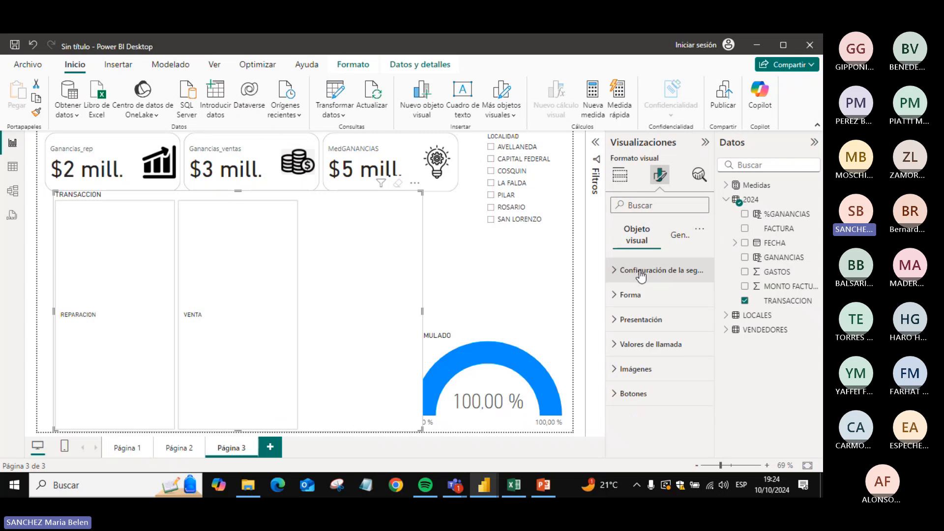
click(654, 320)
drag(712, 317, 713, 379)
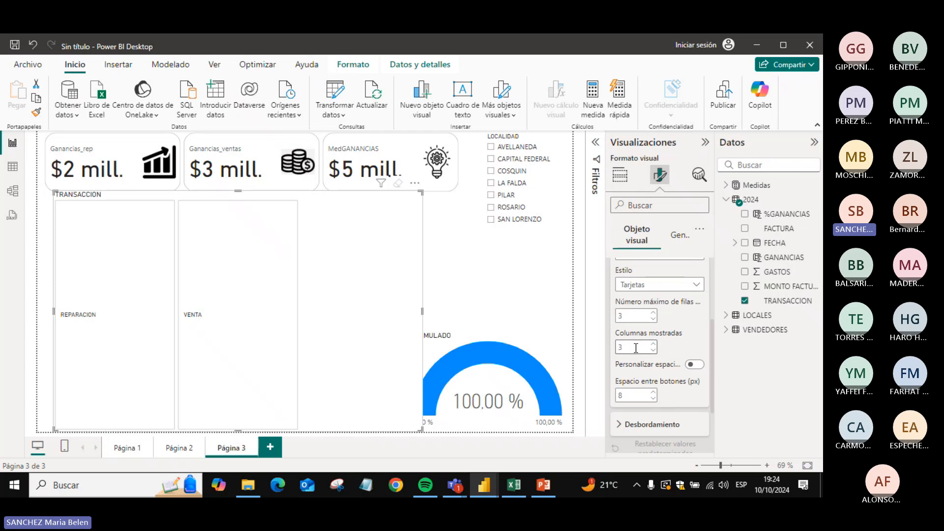
text(2)
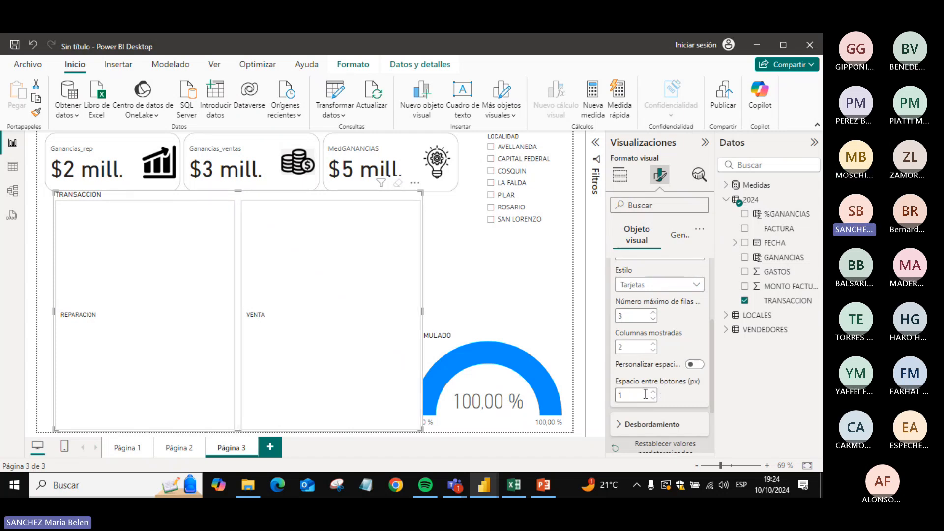
key(BackSpace)
key(BackSpace)
text(30)
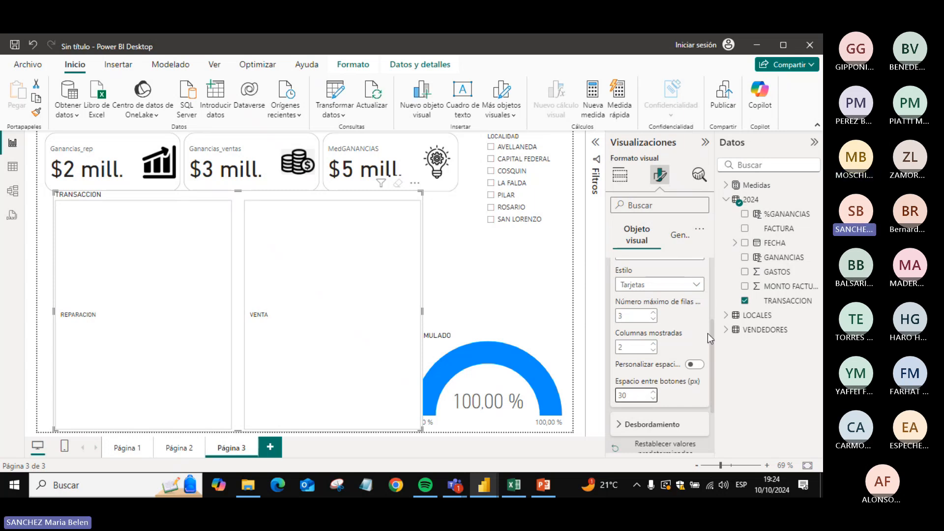
- Try to assign the TRANSACCION field of the 2024 table as the slicer buttons' image for the Presionar state
drag(710, 339, 712, 380)
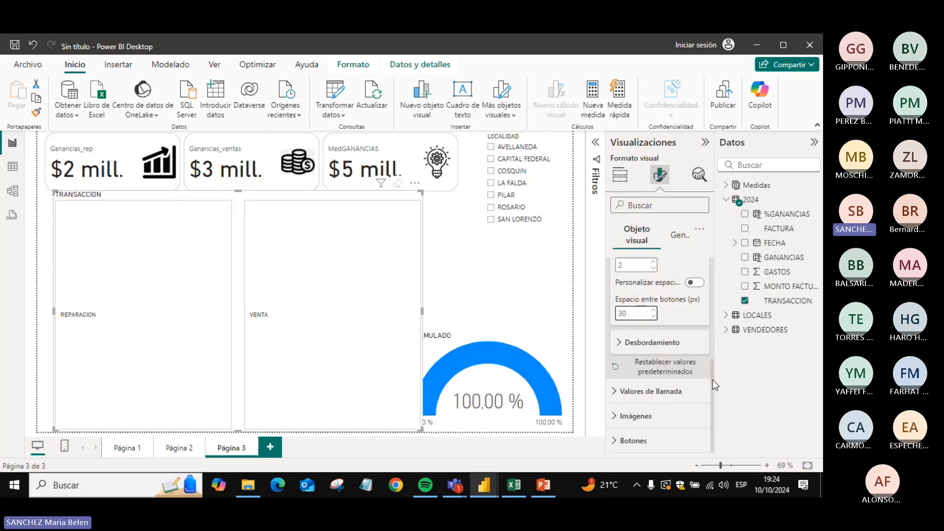
click(657, 417)
drag(713, 334, 712, 362)
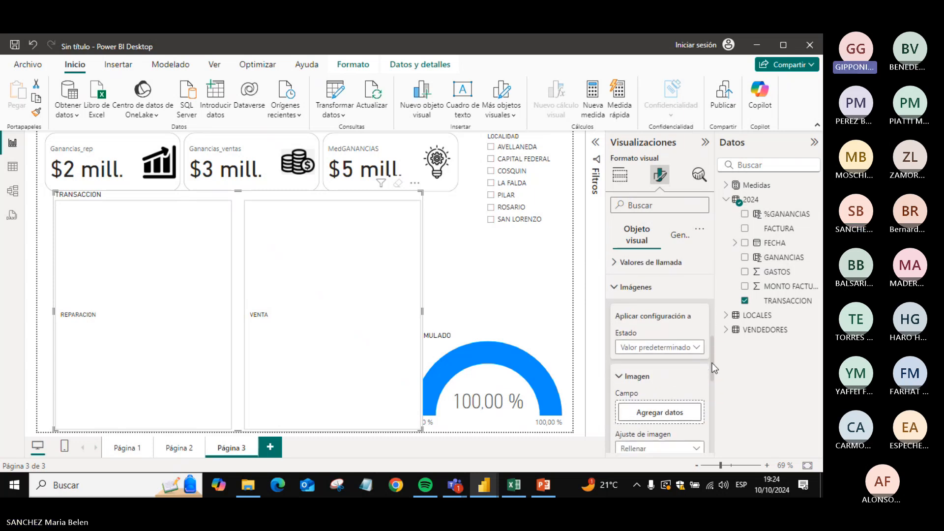
click(674, 348)
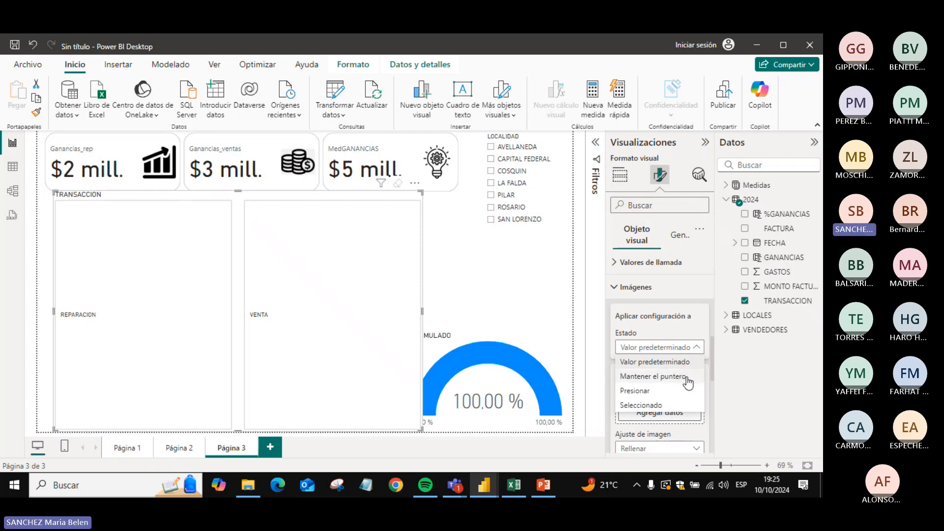
click(647, 393)
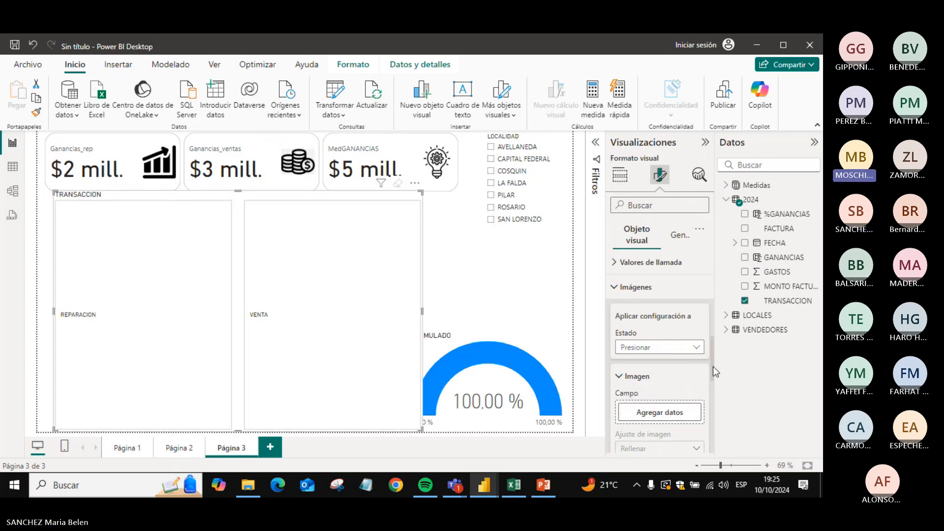
scroll(713, 367, down, 3)
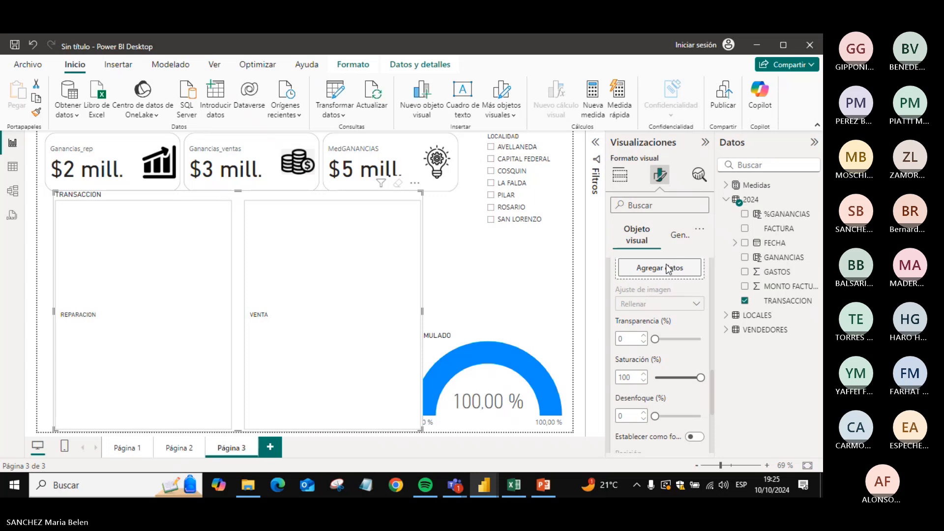
click(660, 267)
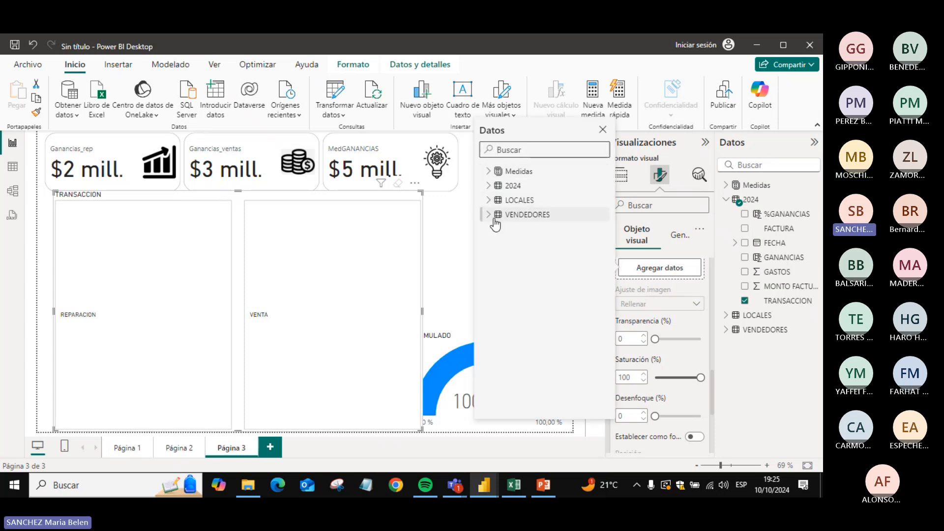
click(493, 186)
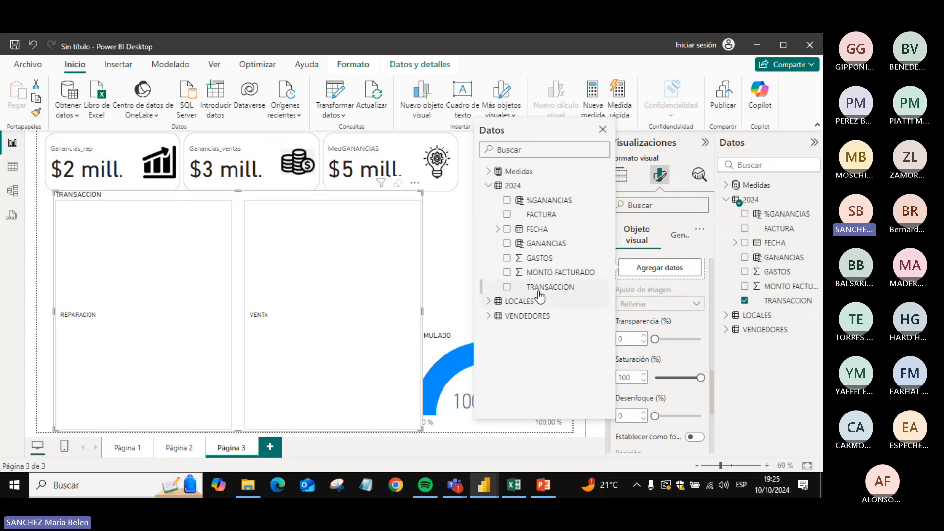
click(506, 288)
click(657, 286)
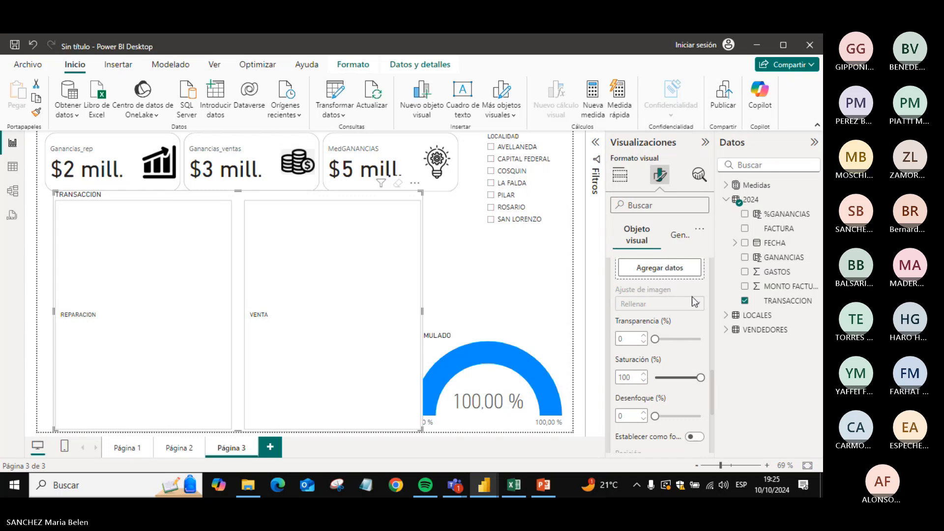
scroll(713, 388, down, 3)
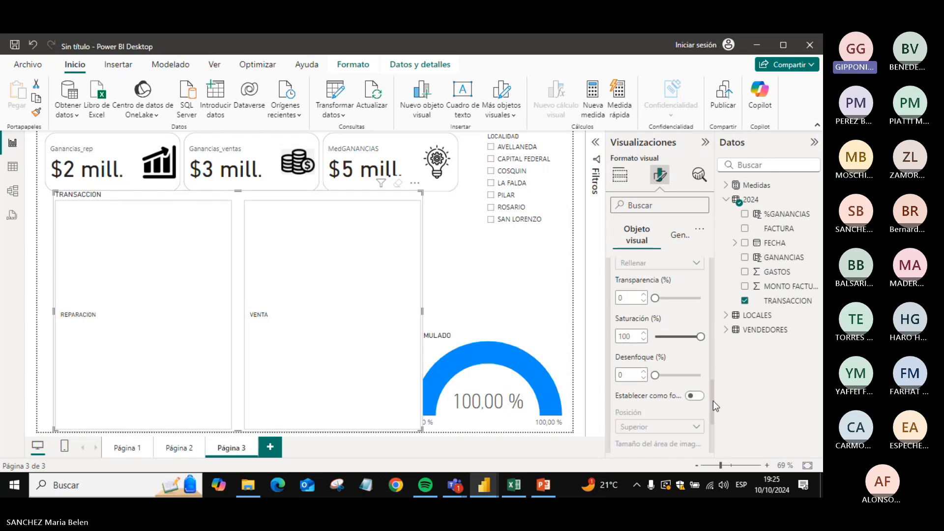
drag(714, 412, 704, 346)
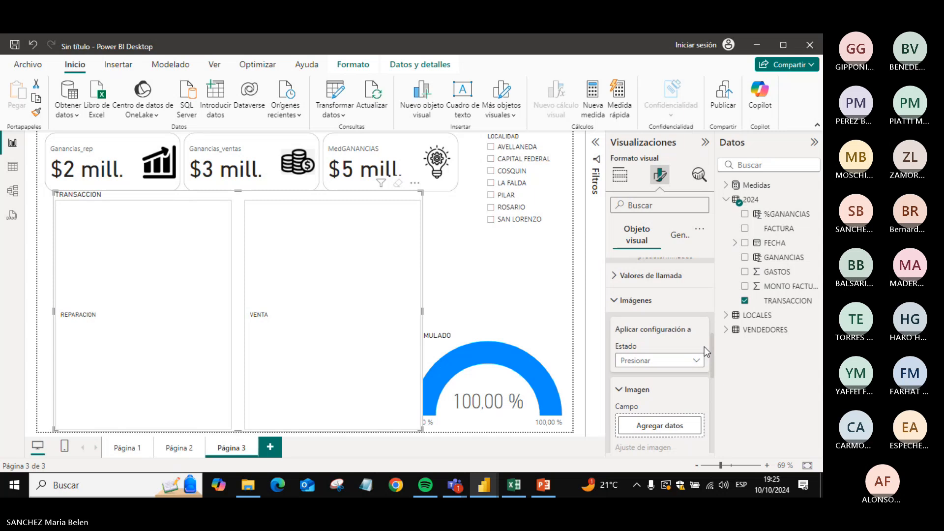
- Try TRANSACCION from the 2024 table as the button image for the Valor predeterminado state, and remove the field
click(669, 361)
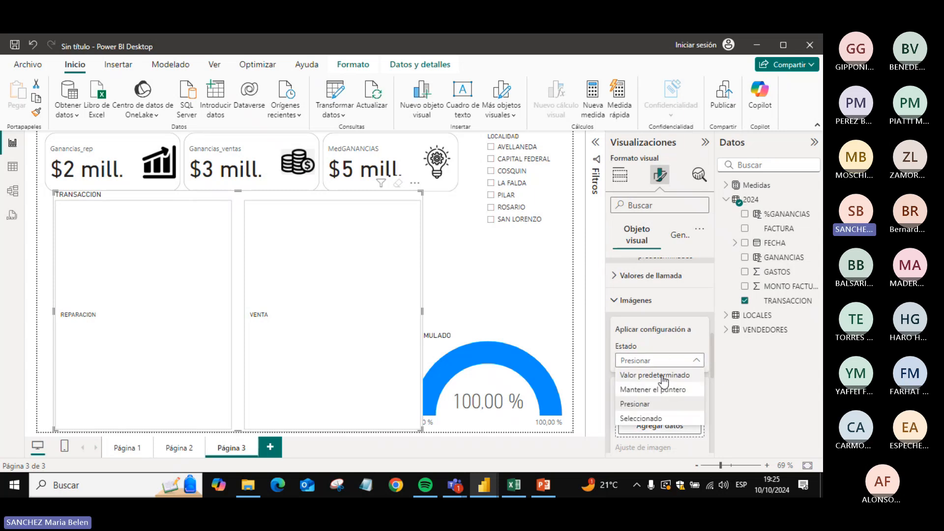
click(657, 374)
click(670, 421)
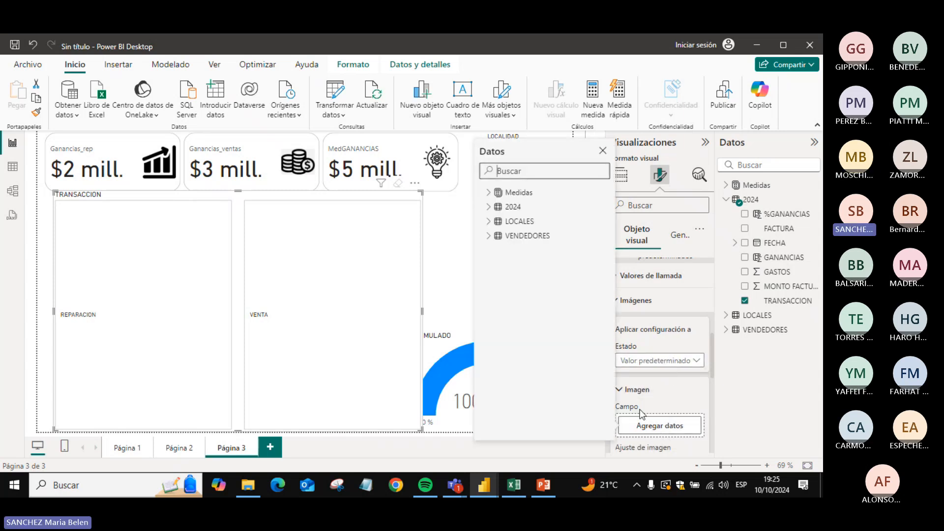
click(491, 221)
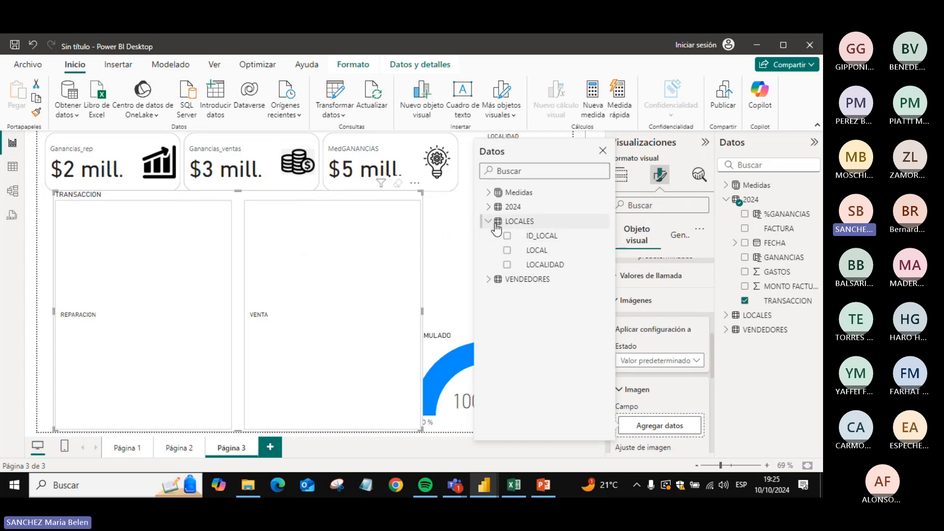
click(489, 221)
click(489, 206)
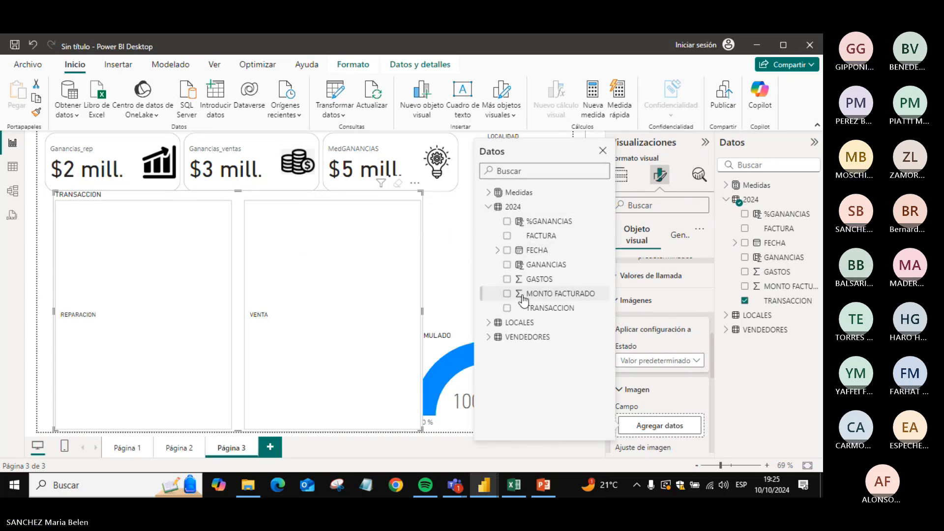
click(506, 307)
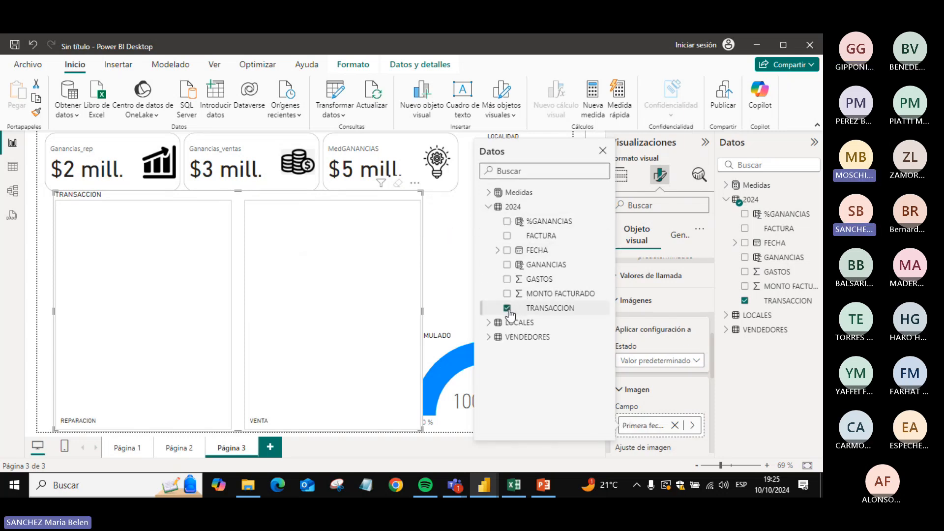
click(648, 402)
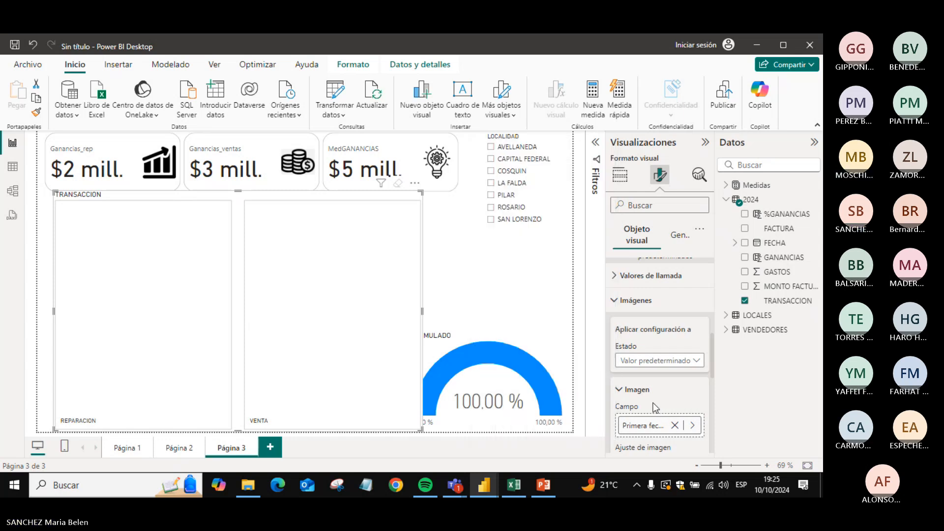
click(690, 426)
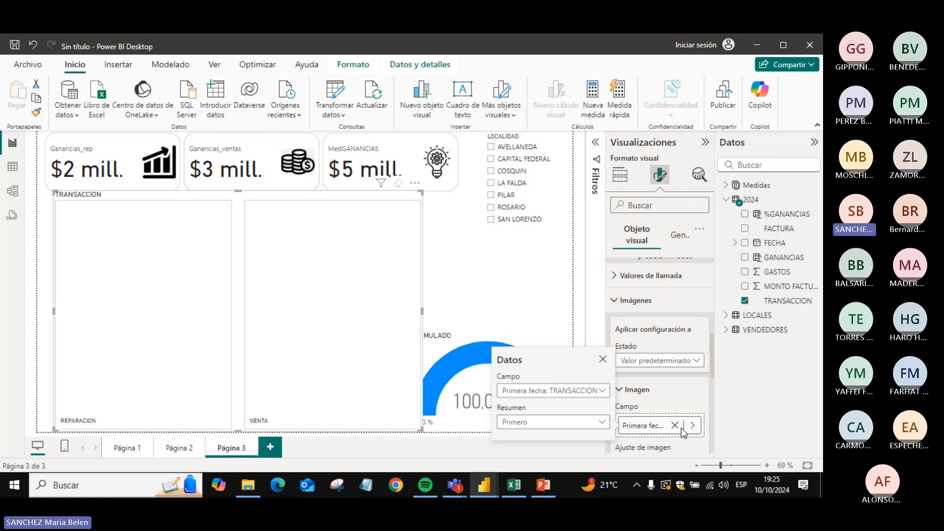
click(675, 425)
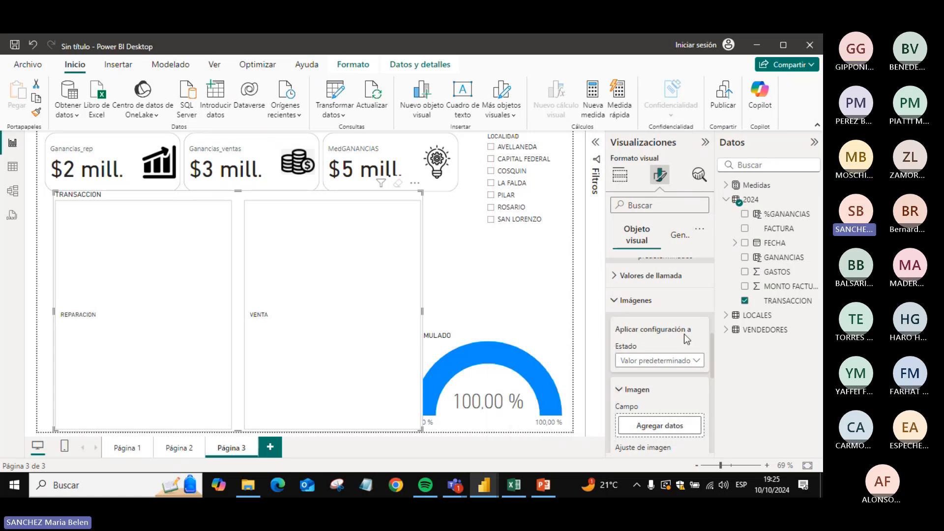
mouse_move(709, 350)
mouse_down()
mouse_move(712, 438)
mouse_move(704, 356)
mouse_up()
click(615, 285)
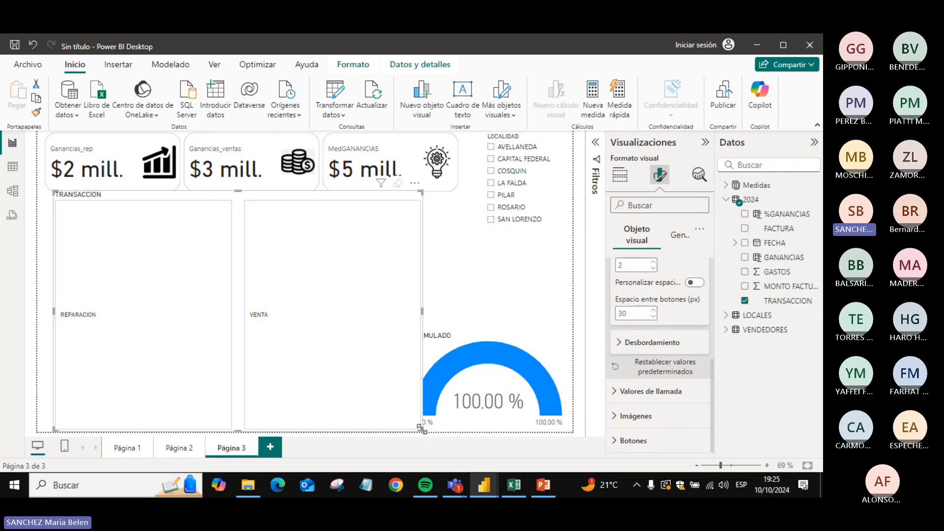
- Shrink the TRANSACCION button slicer and move it beneath the LOCALIDAD slicer
drag(422, 429, 242, 240)
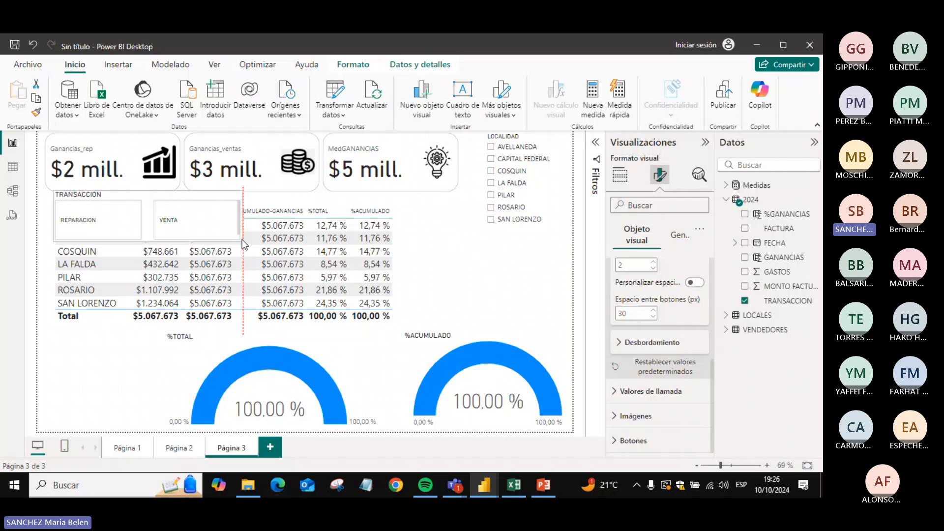
click(170, 220)
click(197, 217)
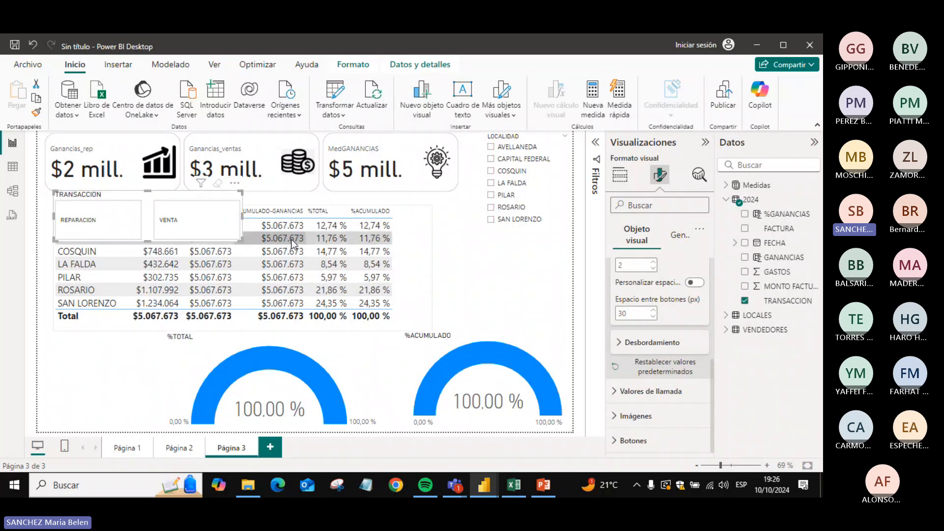
drag(240, 239, 187, 228)
drag(125, 208, 500, 240)
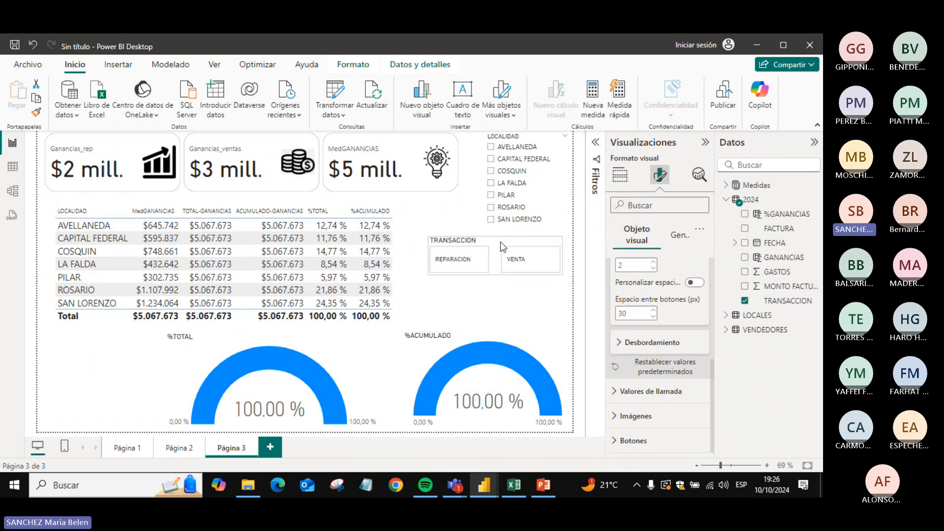
- Delete the question-and-answer visual beneath the TRANSACCION slicer
key(alt+Tab)
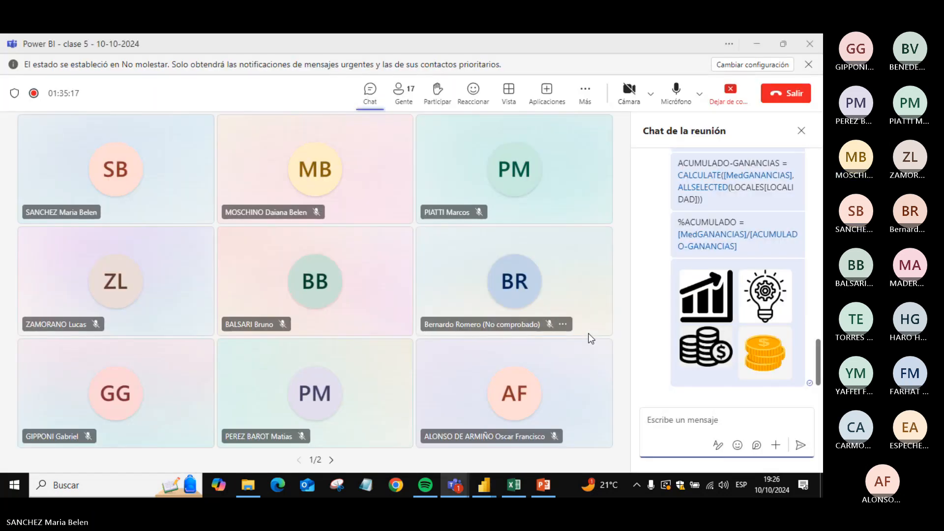
key(alt+Tab)
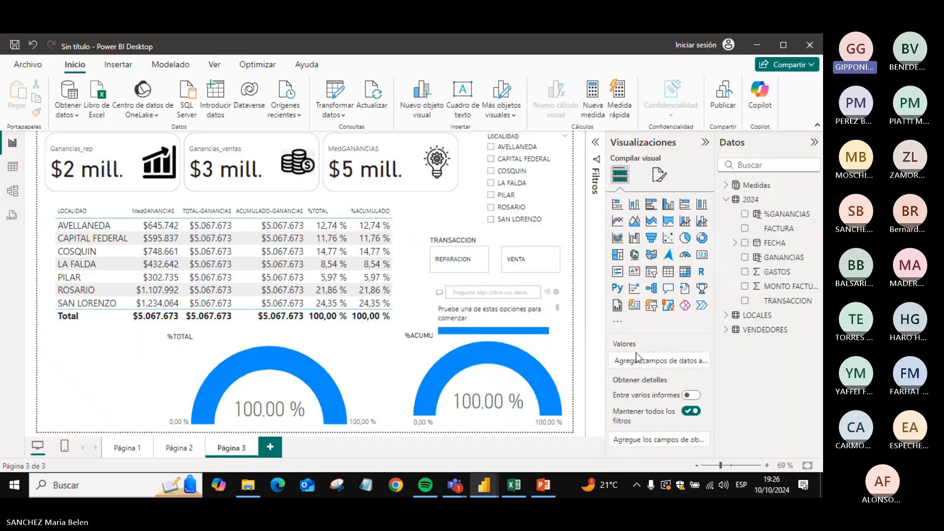
click(530, 290)
key(Delete)
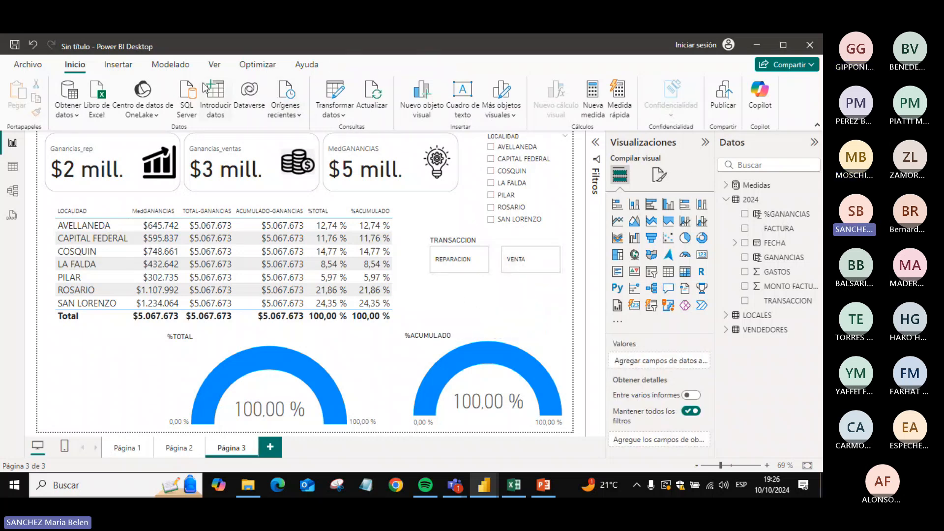
- Insert a Borrar todas las segmentaciones button and place it beside the %TOTAL gauge, below the table
click(117, 65)
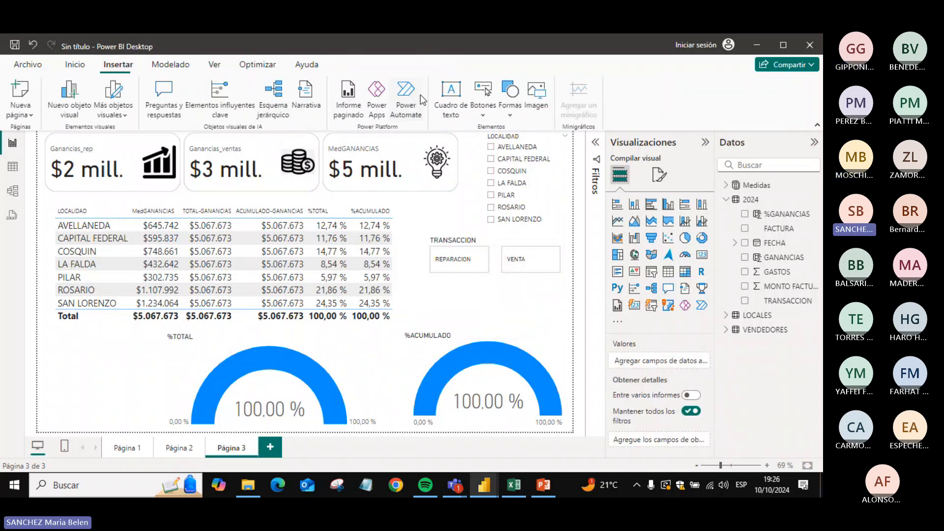
click(480, 110)
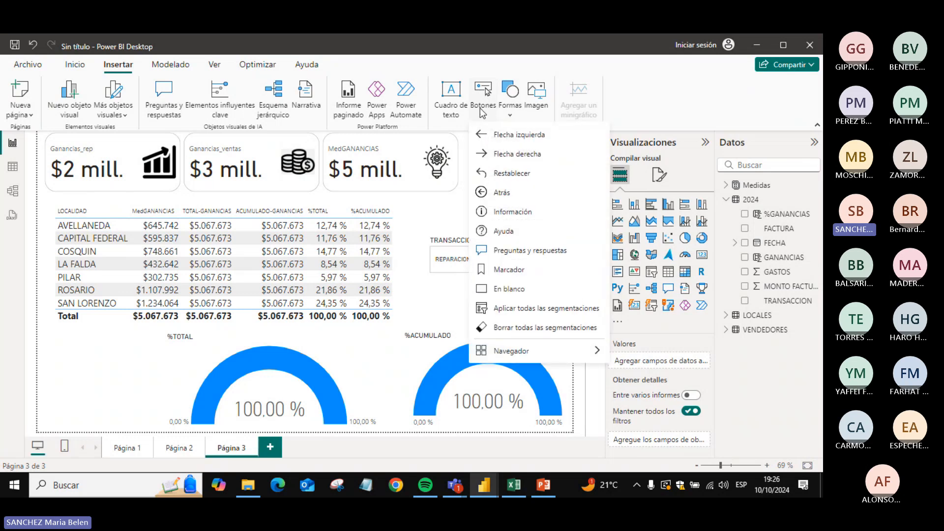
click(515, 326)
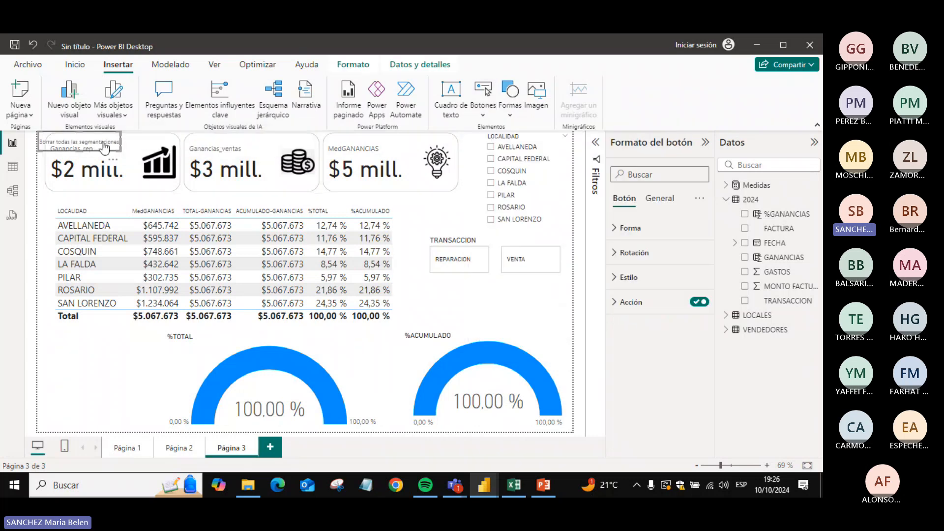
drag(97, 137, 116, 383)
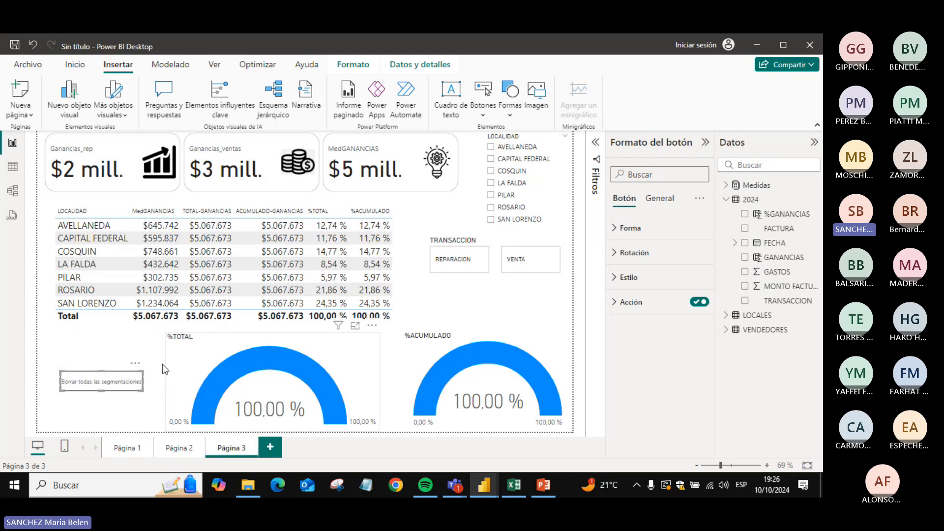
click(120, 340)
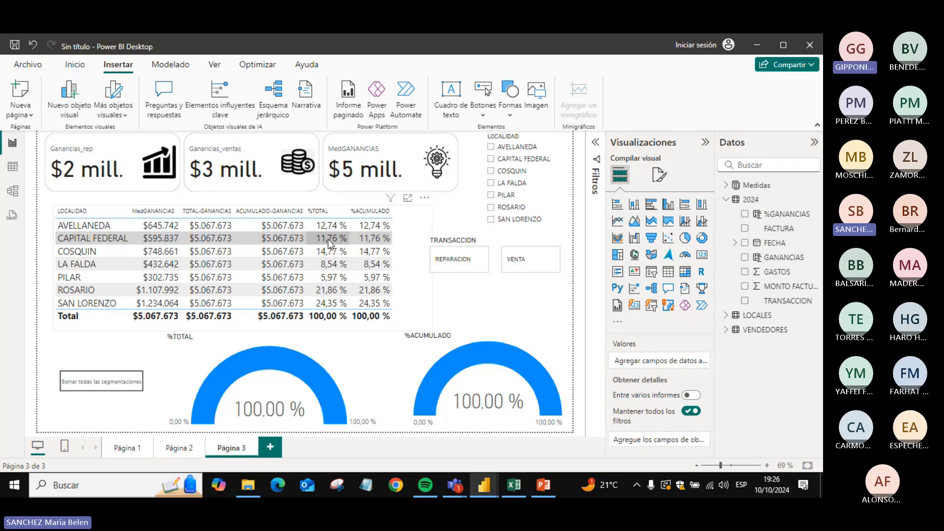
- Cross-filter the visuals from the table rows AVELLANEDA, CAPITAL FEDERAL, LA FALDA, PILAR and COSQUIN to check the cards and gauges
click(127, 229)
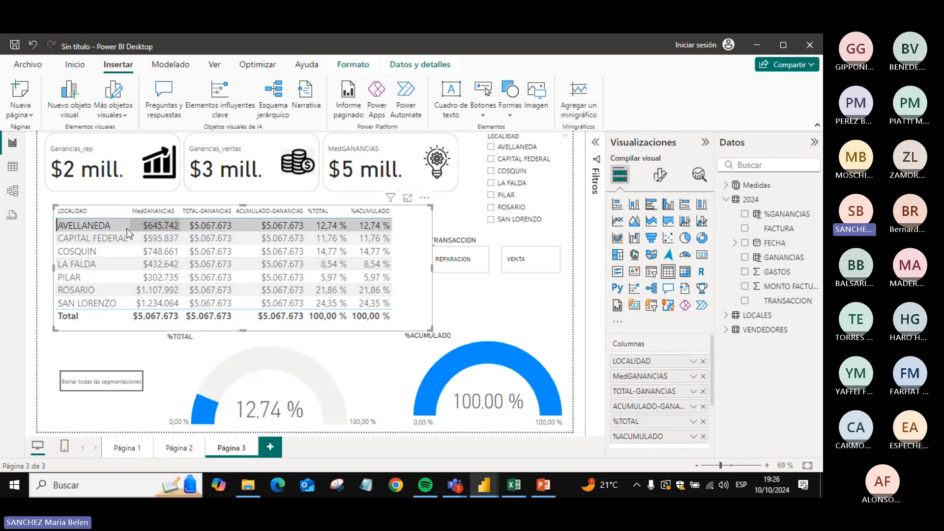
click(116, 241)
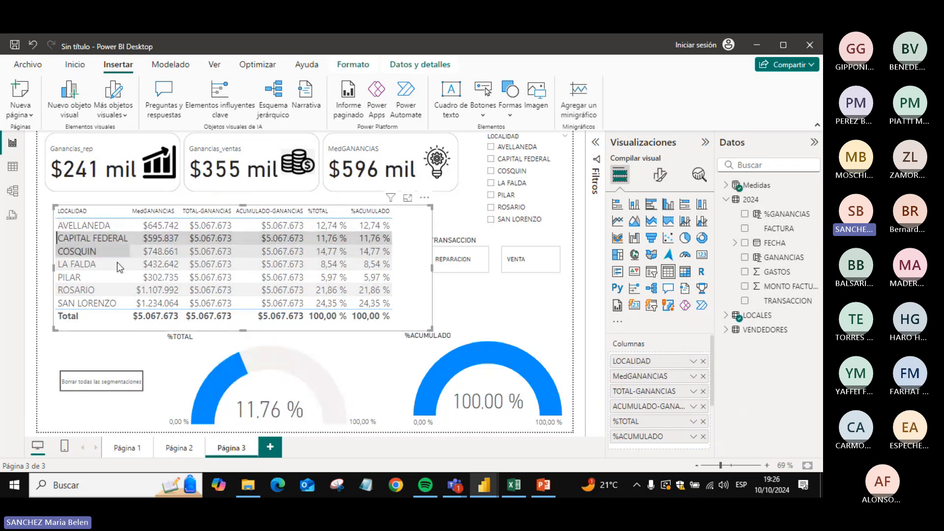
click(117, 263)
click(127, 279)
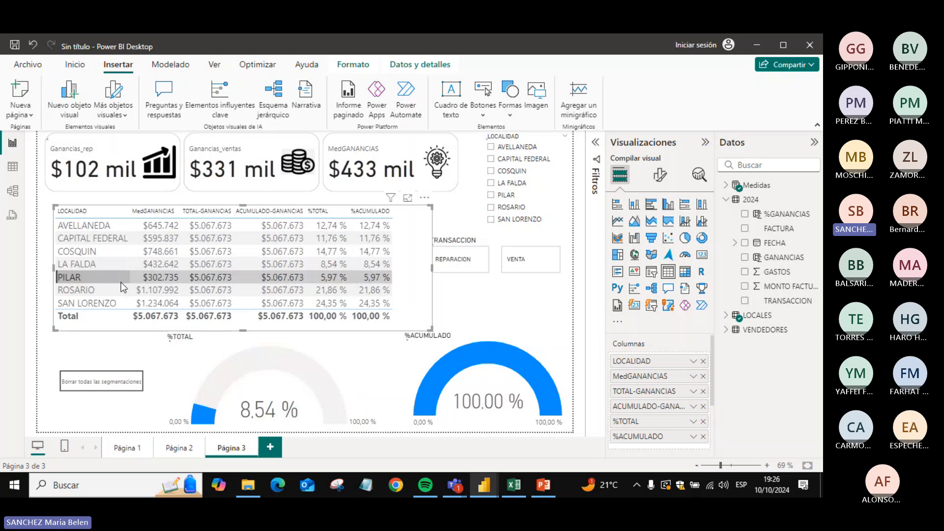
click(98, 250)
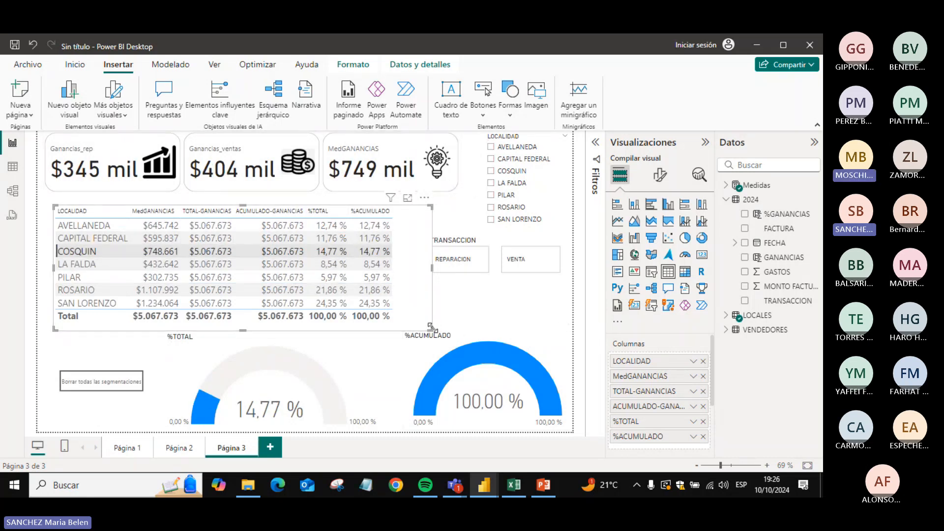
- Narrow the locality table's frame to fit its columns so it clears the TRANSACCION slicer
drag(431, 327, 402, 326)
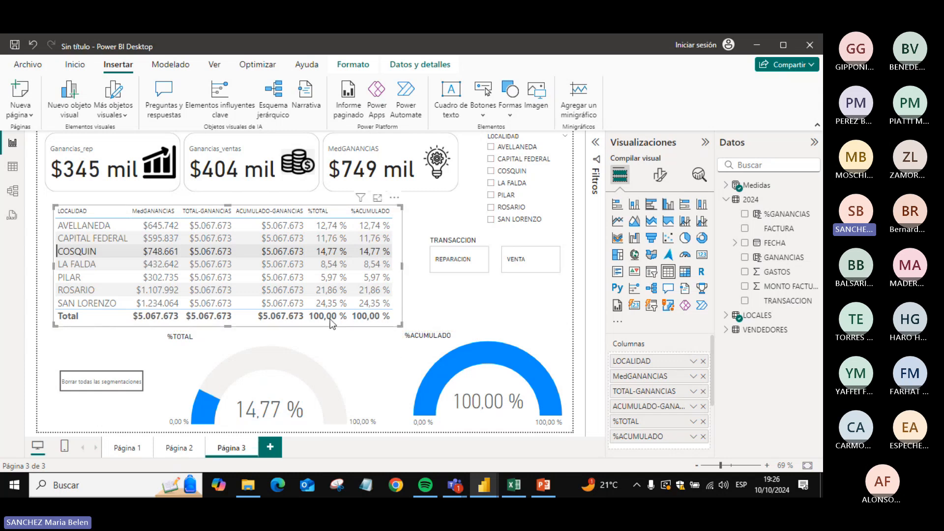
- Clear the COSQUIN cross-filter from the locality table and deselect the table
click(101, 251)
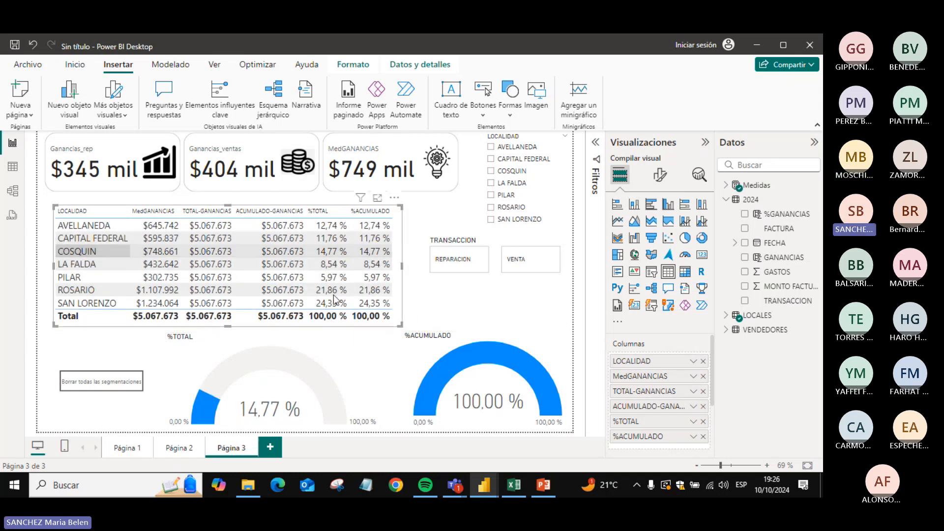
click(460, 298)
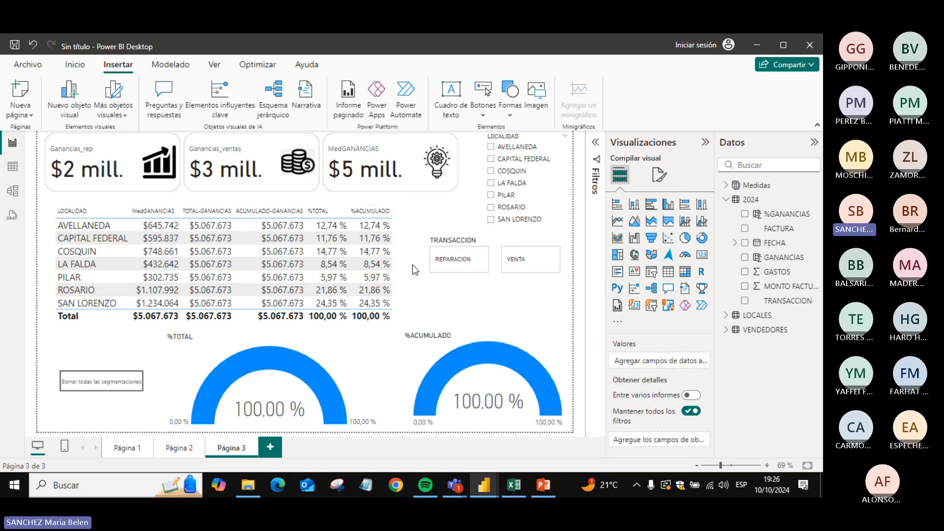
- Show the bookmarks (Marcadores) pane to look at its instructions, and close it
click(215, 68)
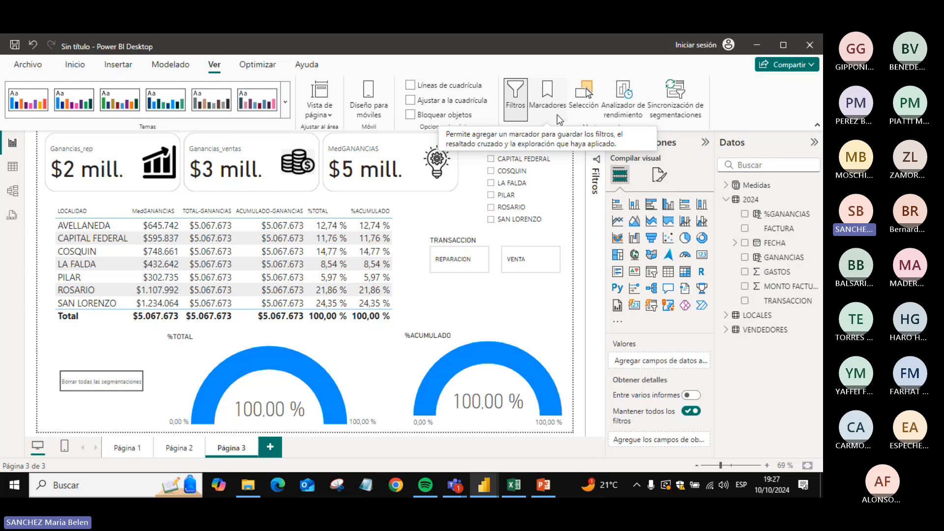
click(547, 99)
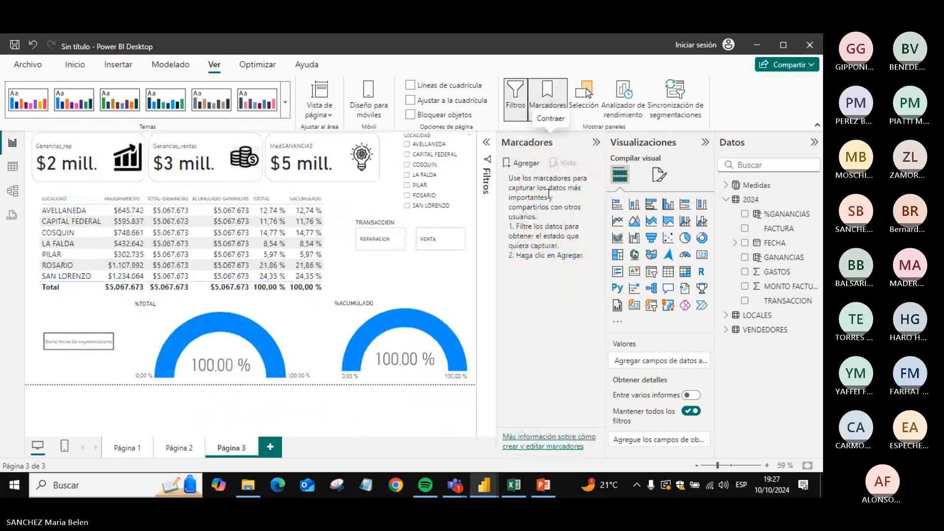
click(596, 142)
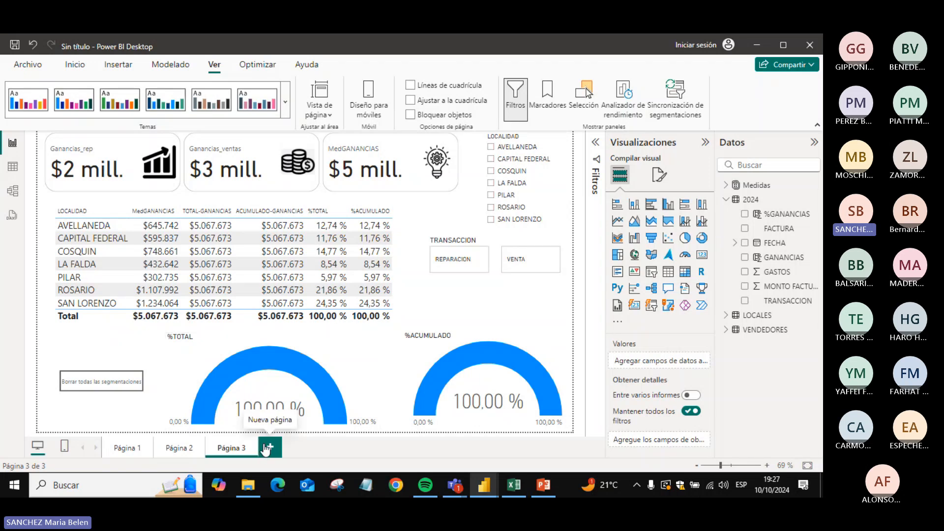
- Add a new blank page to the report after Página 3
click(267, 447)
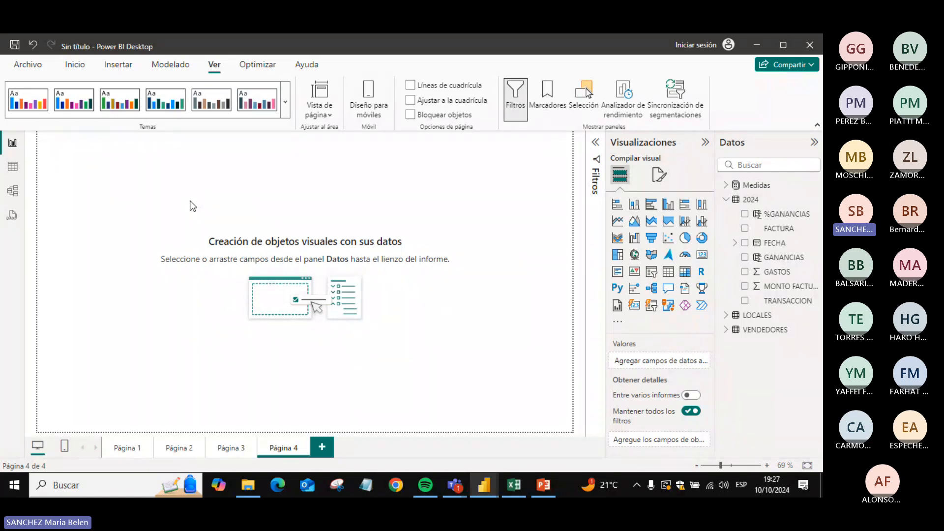
click(126, 65)
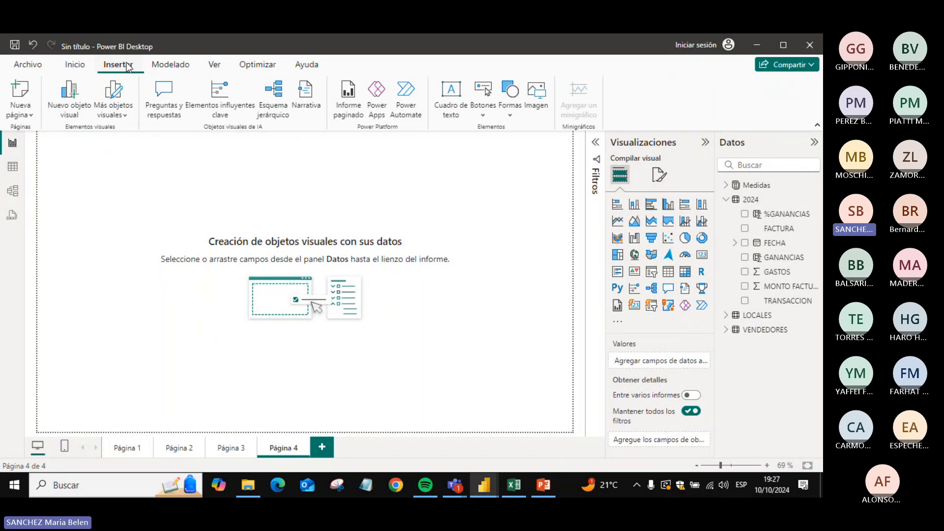
click(451, 113)
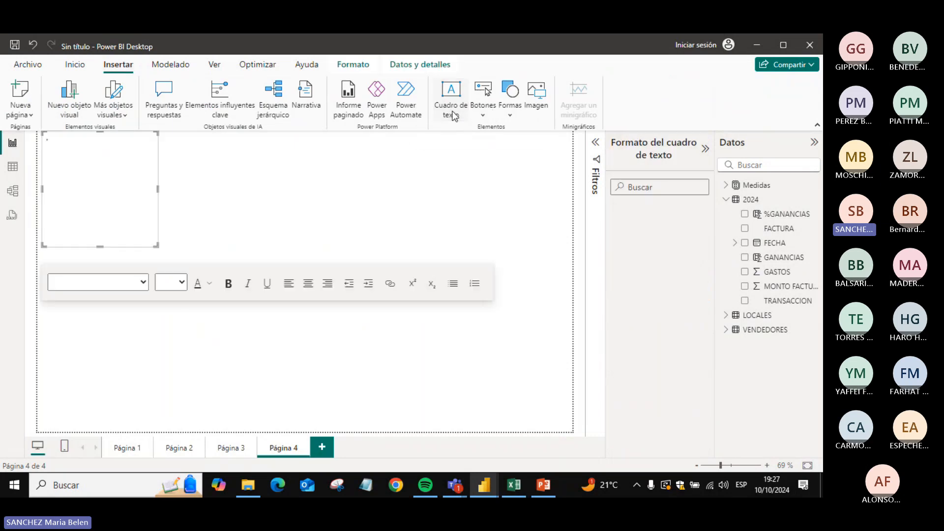
click(219, 211)
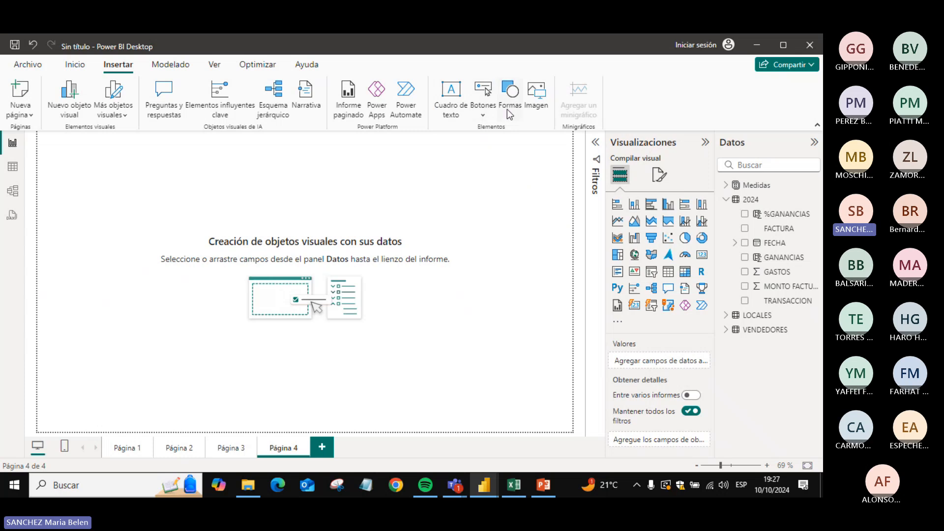
click(509, 114)
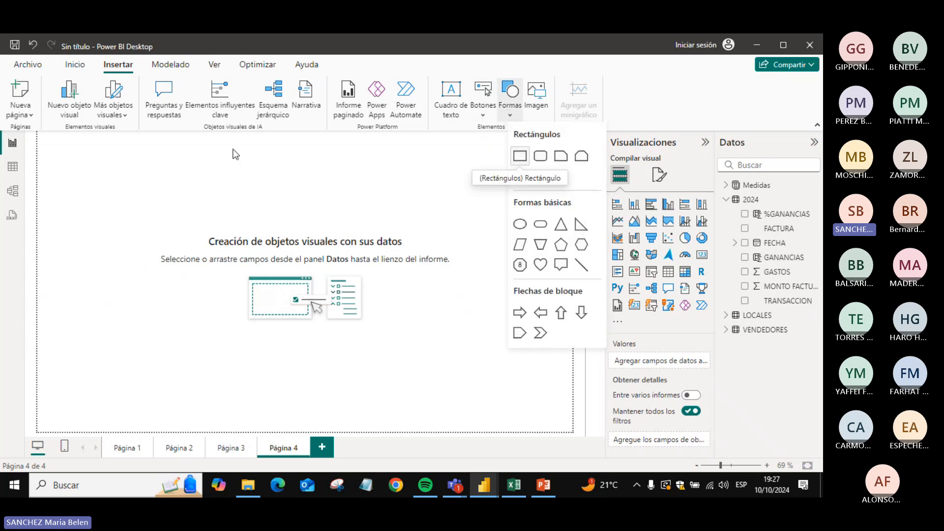
click(87, 159)
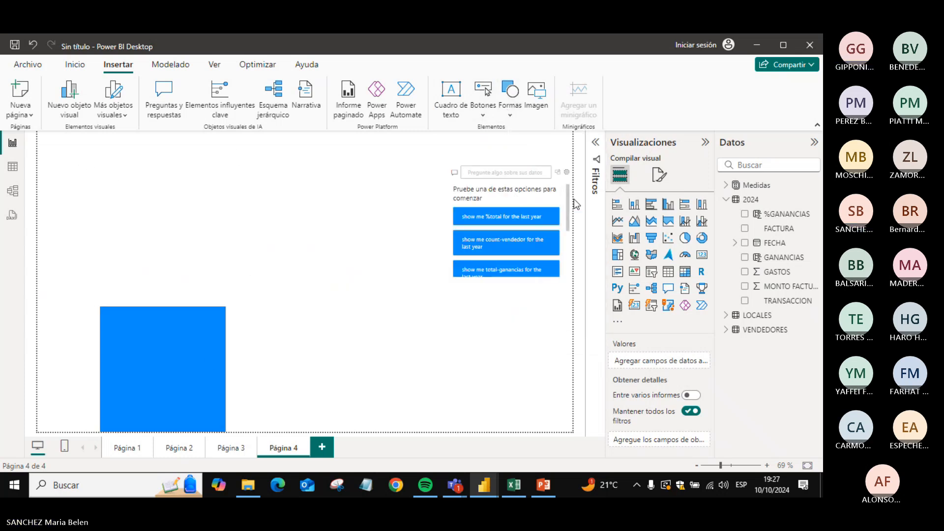
click(546, 194)
key(Delete)
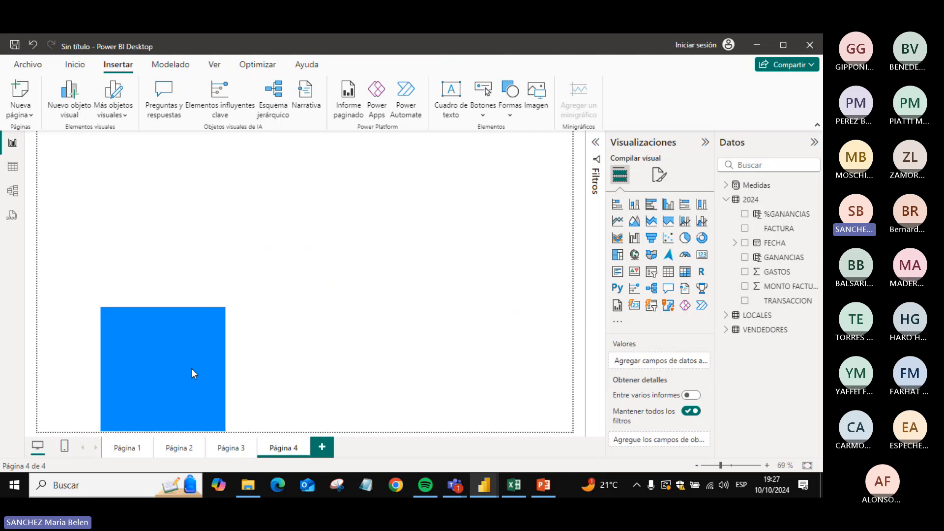
click(160, 347)
drag(158, 346, 119, 211)
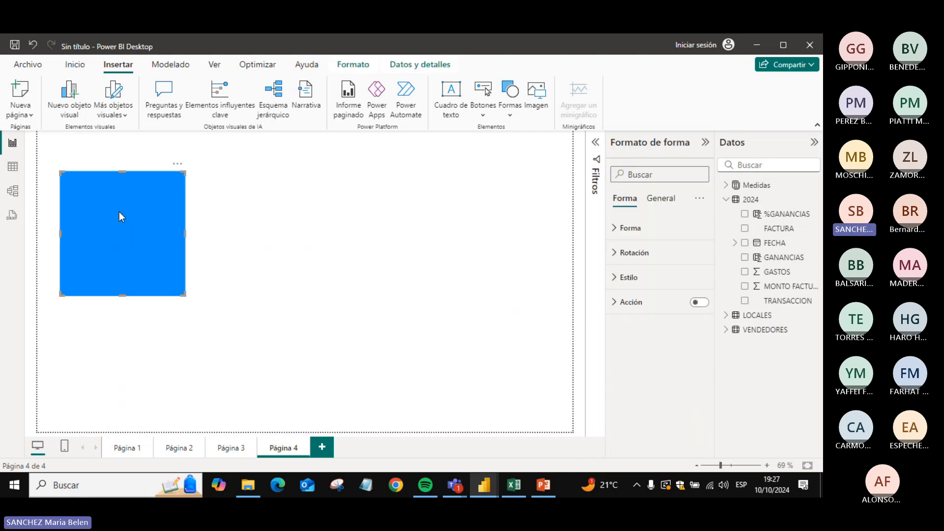
key(Delete)
- Insert a rectangle shape on the blank Página 4
click(512, 116)
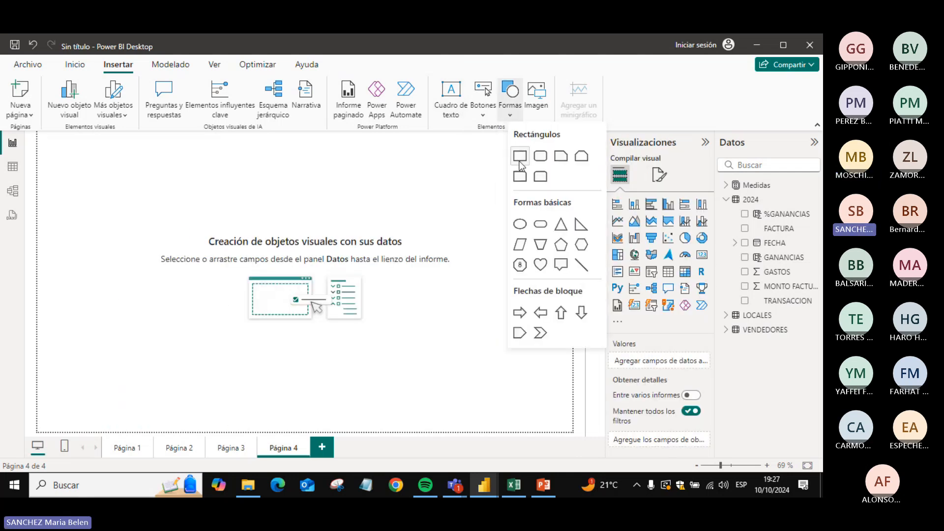
click(520, 162)
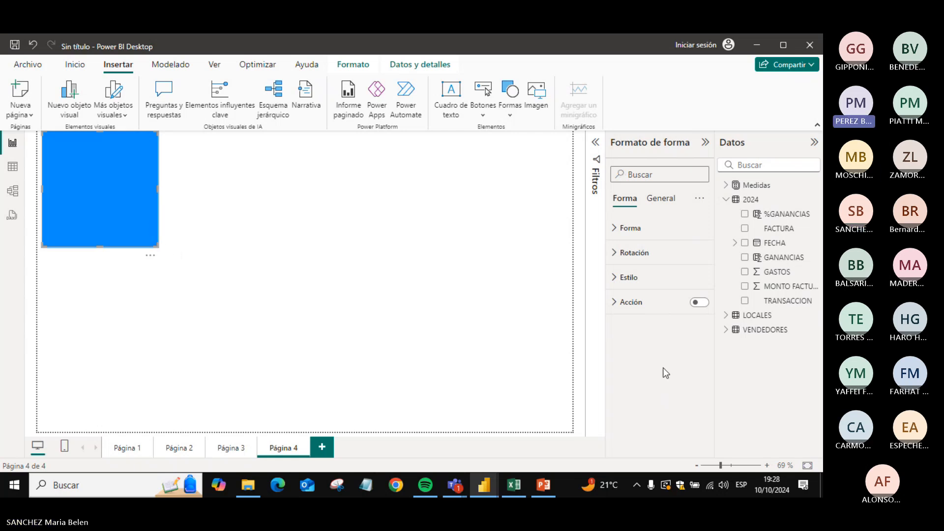
- Switch to the Teams meeting, mute all participants from the participant list, and return to Power BI Desktop
key(alt+Tab)
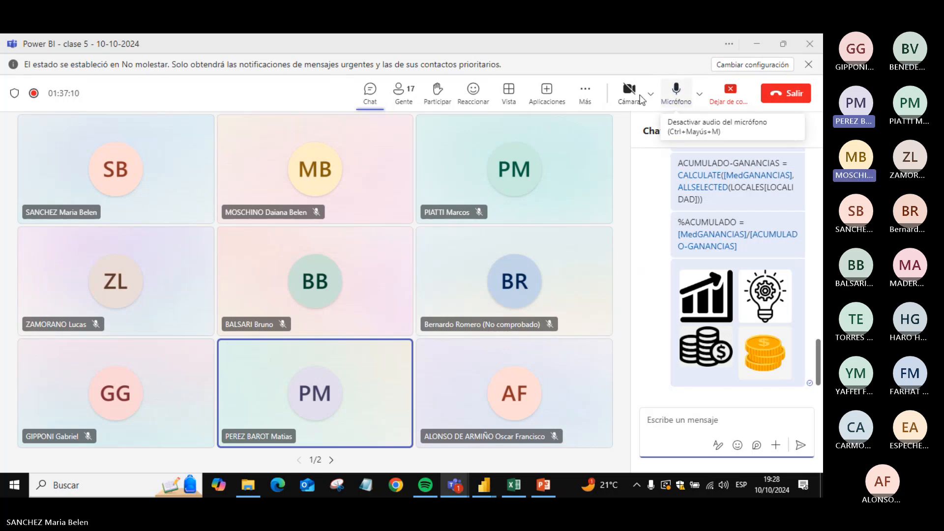
click(585, 91)
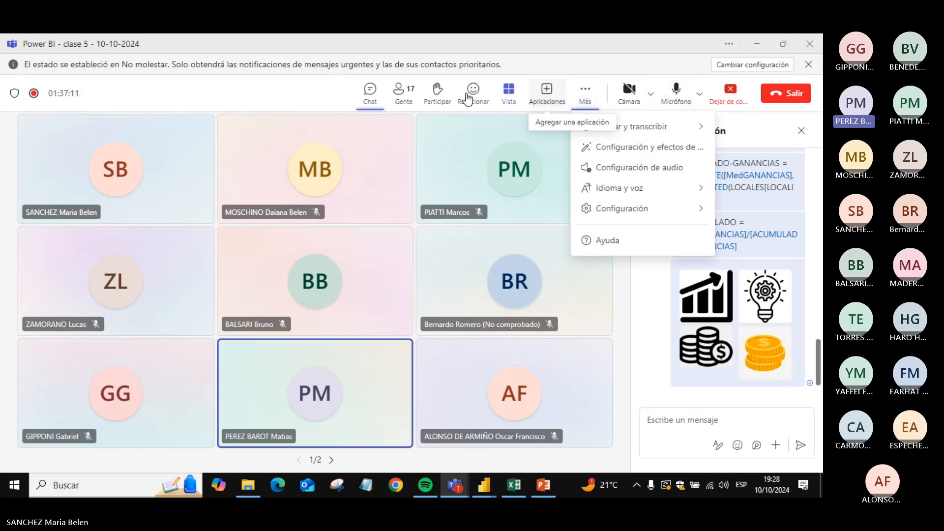
click(404, 94)
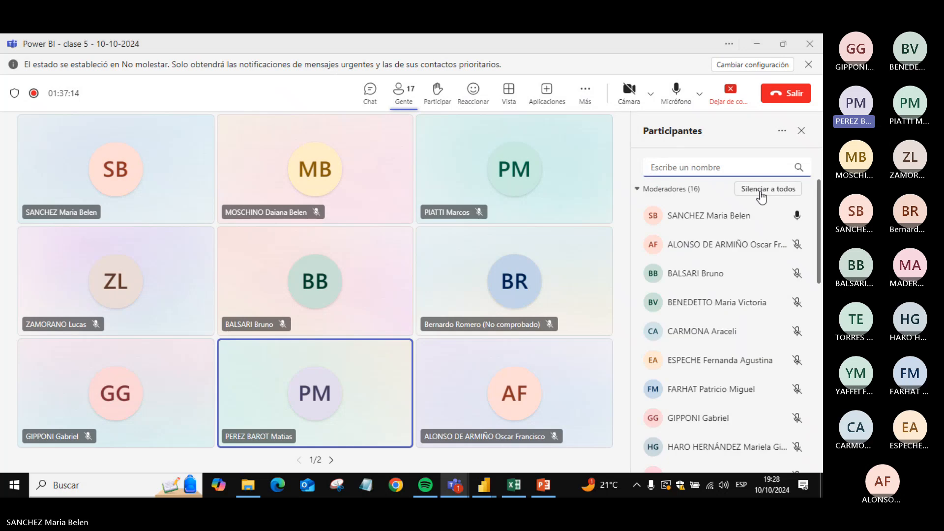
click(761, 195)
click(467, 280)
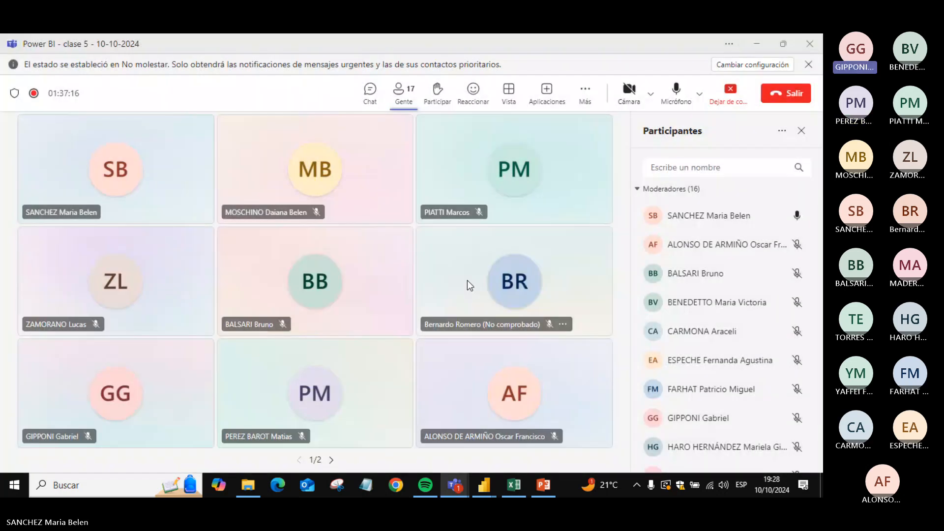
key(alt+Tab)
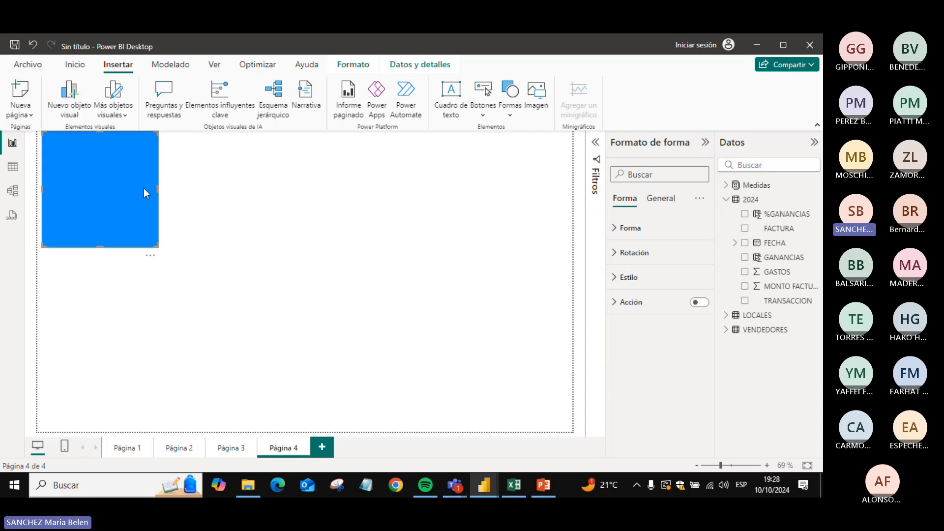
- Move the rectangle slightly down the page and change it to a rounded rectangle with 34% corner rounding
drag(144, 189, 143, 202)
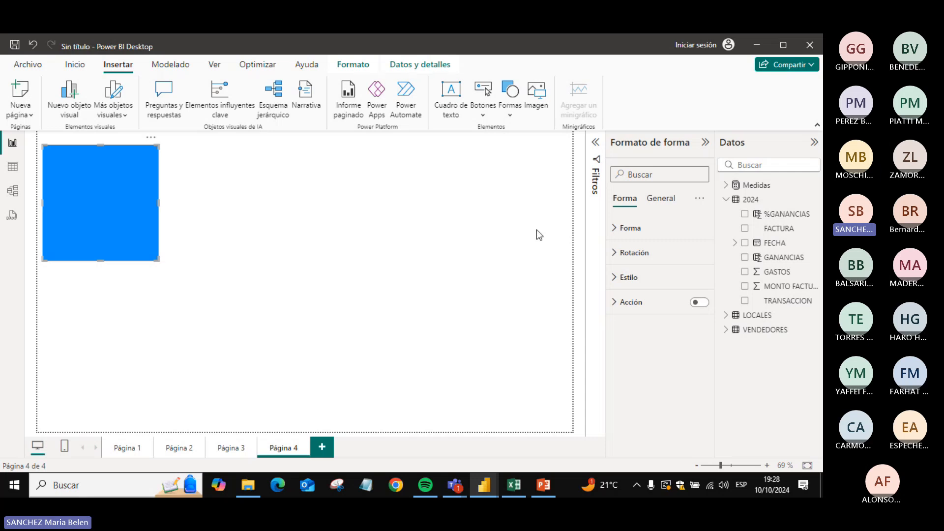
click(621, 228)
click(656, 270)
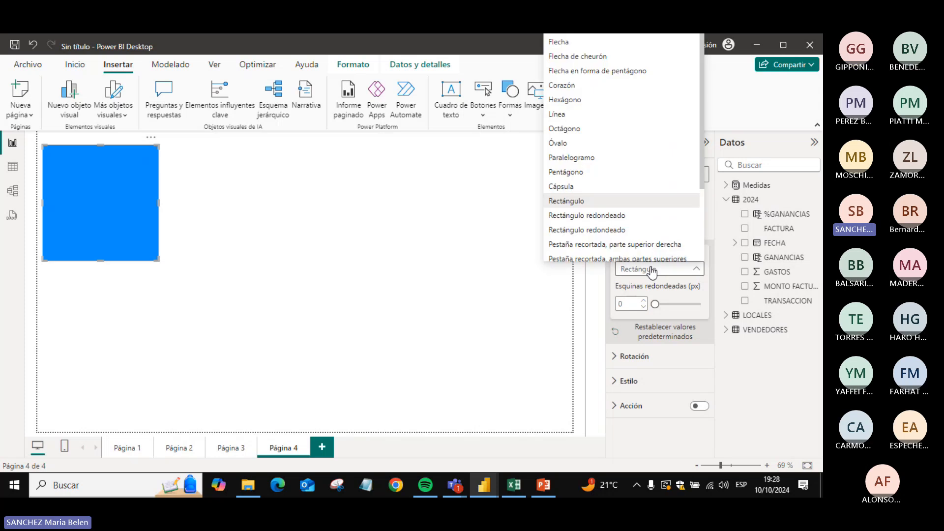
click(631, 221)
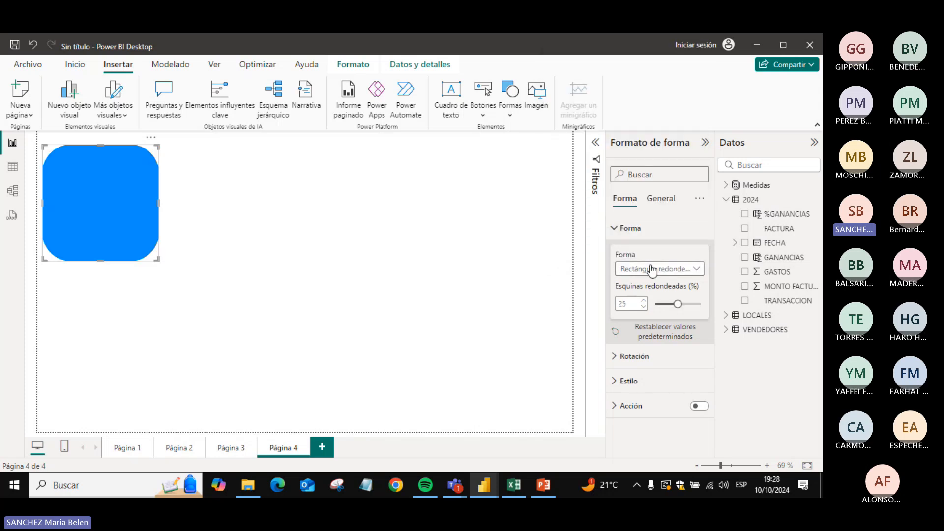
drag(678, 305, 685, 305)
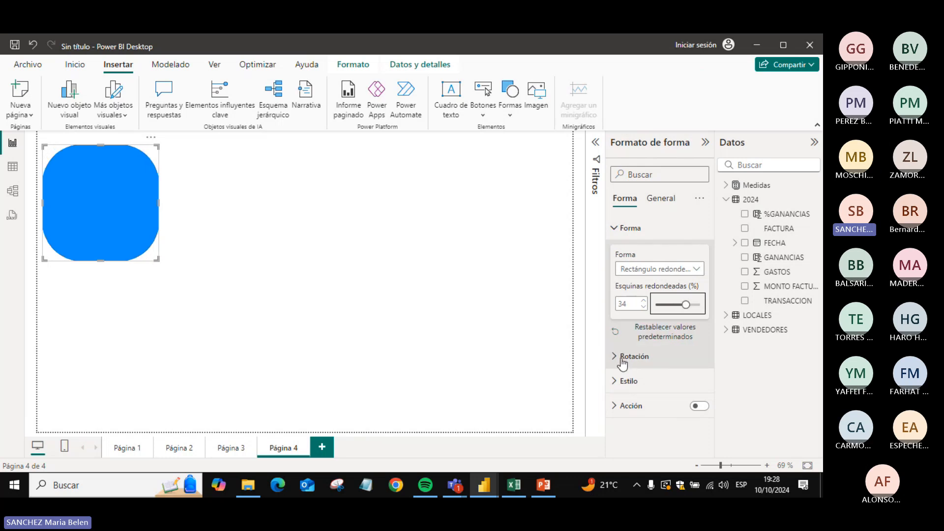
click(610, 229)
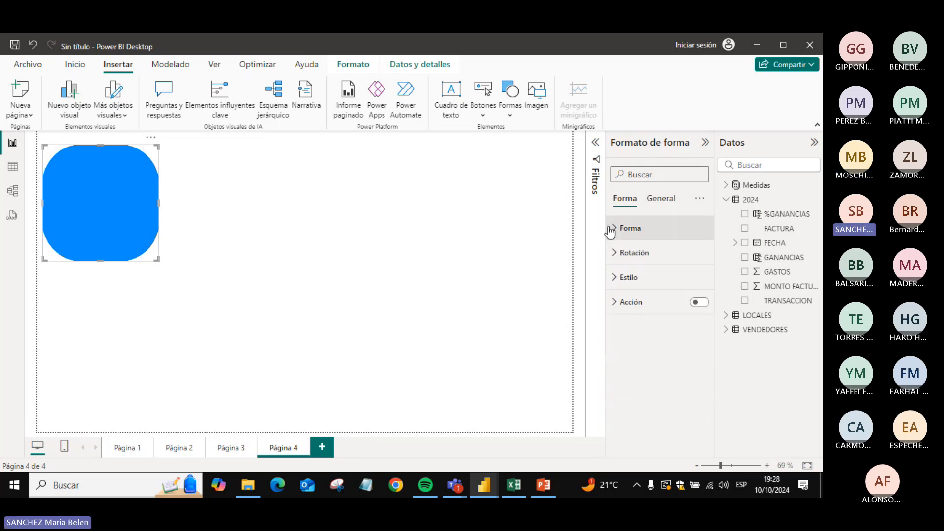
- Fill the rounded rectangle with the lightest theme orange and turn off its border
click(612, 302)
click(612, 302)
click(616, 288)
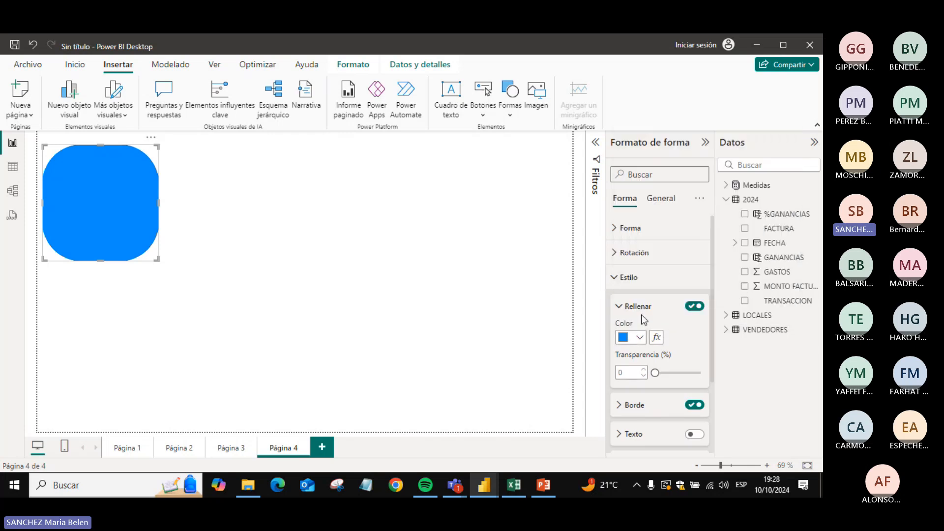
click(628, 339)
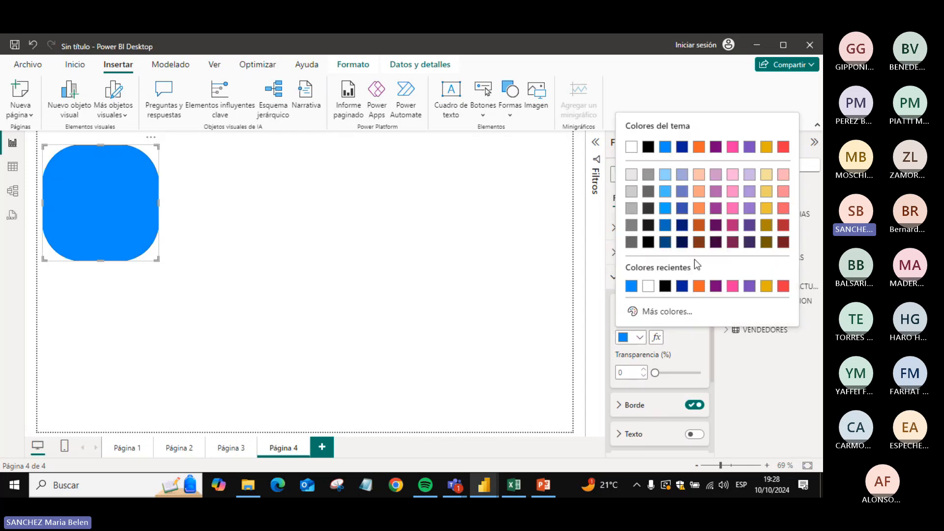
click(698, 175)
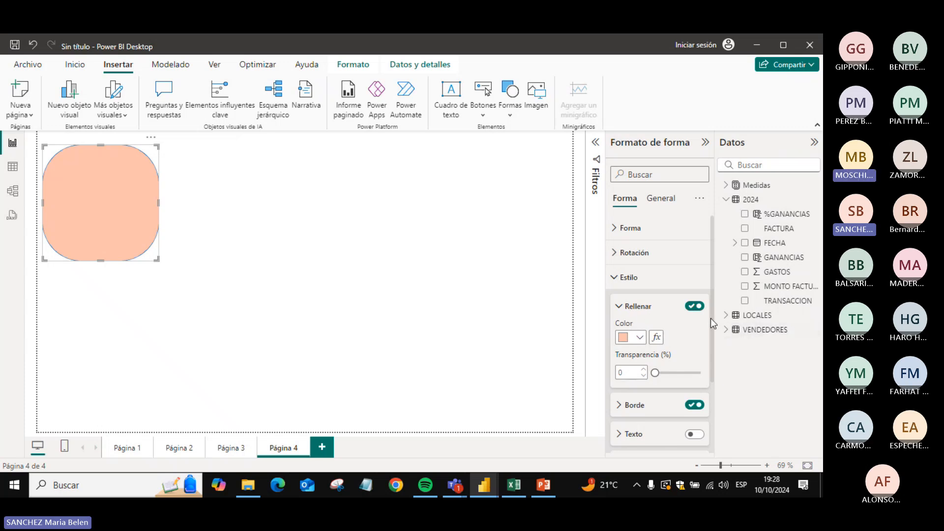
drag(710, 318, 713, 379)
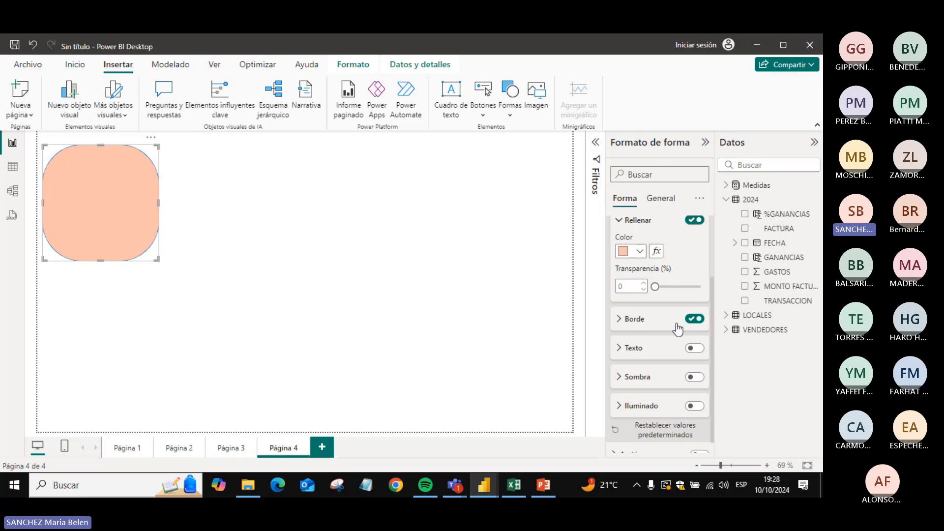
click(692, 320)
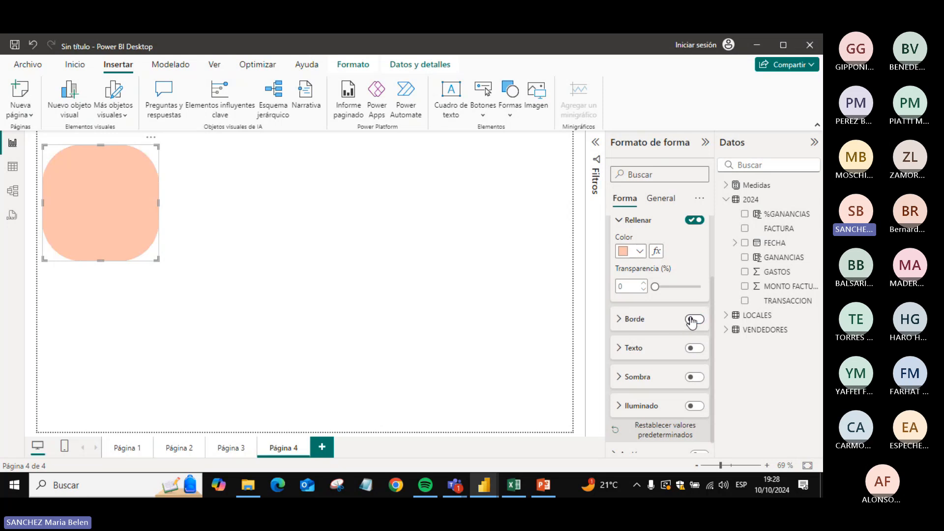
- Enable text on the shape, enter EJEMPLO and make it bold
click(694, 347)
click(661, 349)
click(645, 380)
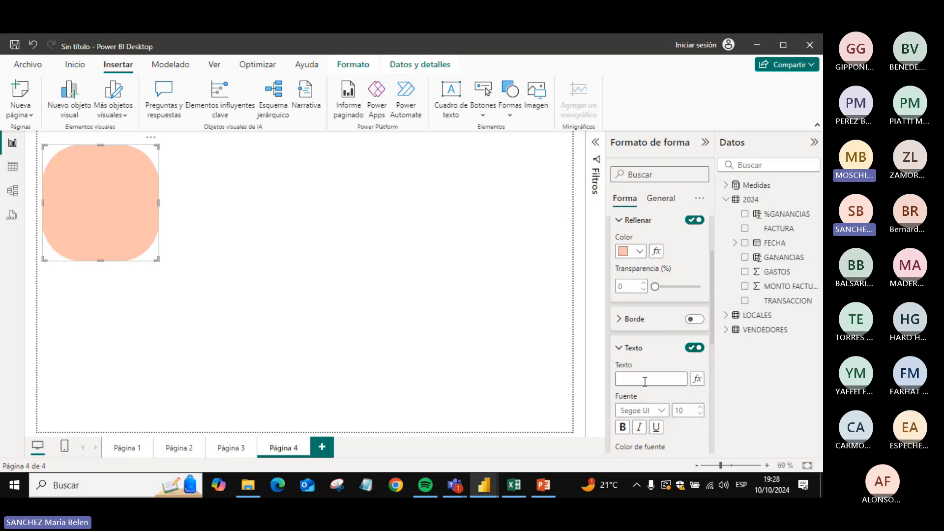
text(EJEMPLO)
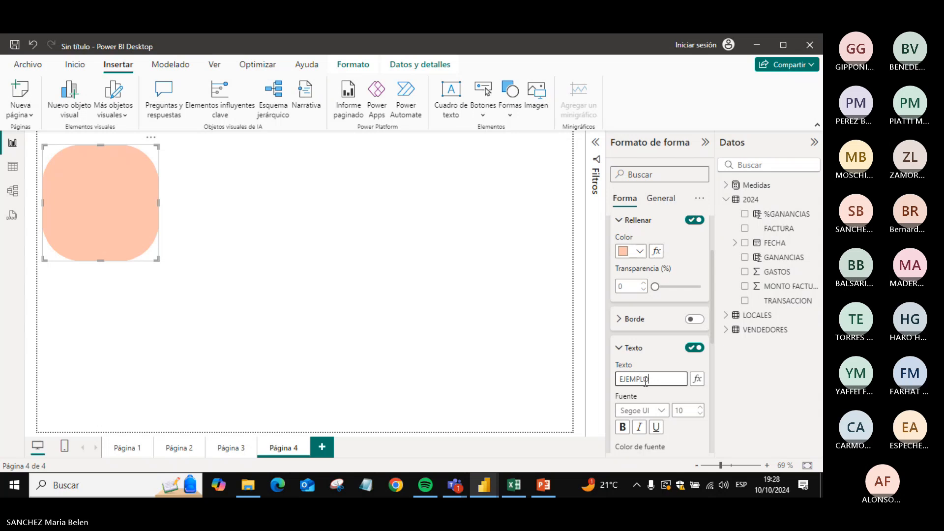
click(623, 426)
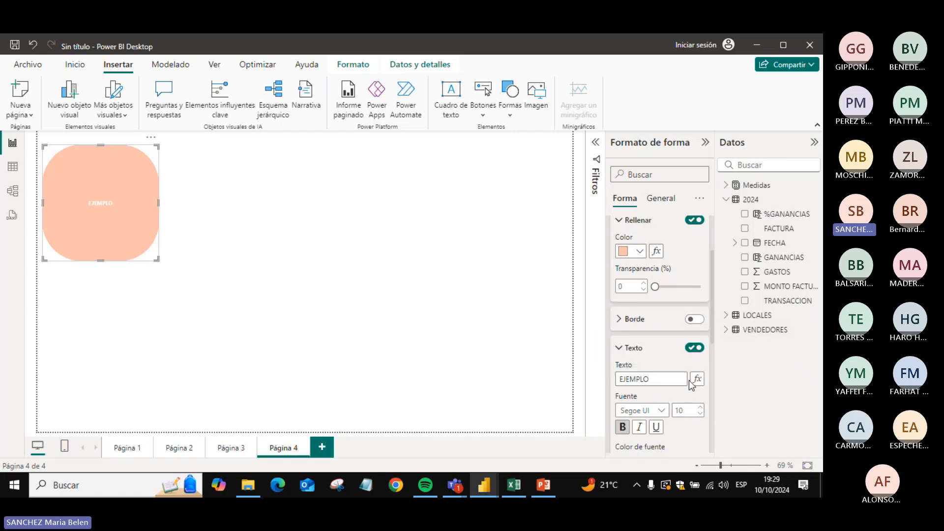
- Set the font size of the shape's EJEMPLO text to 14
click(699, 408)
click(700, 408)
click(699, 408)
click(701, 408)
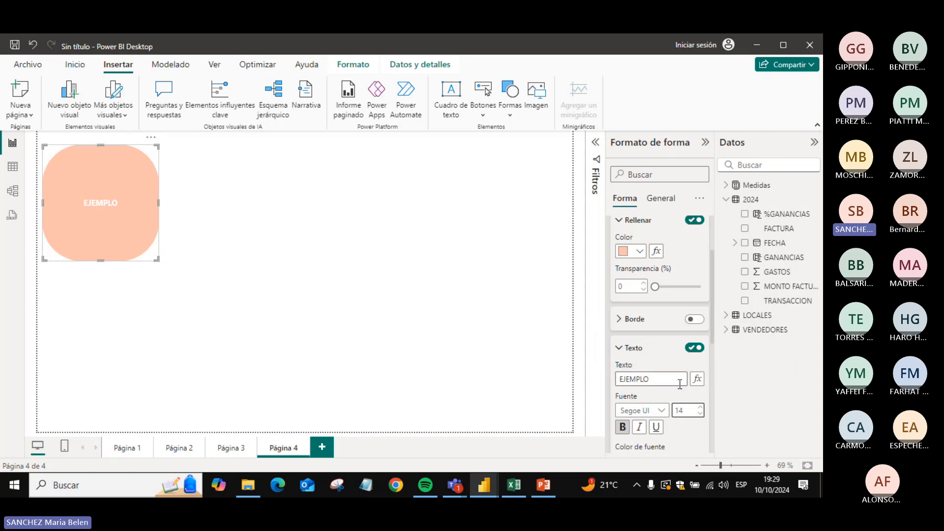
click(648, 350)
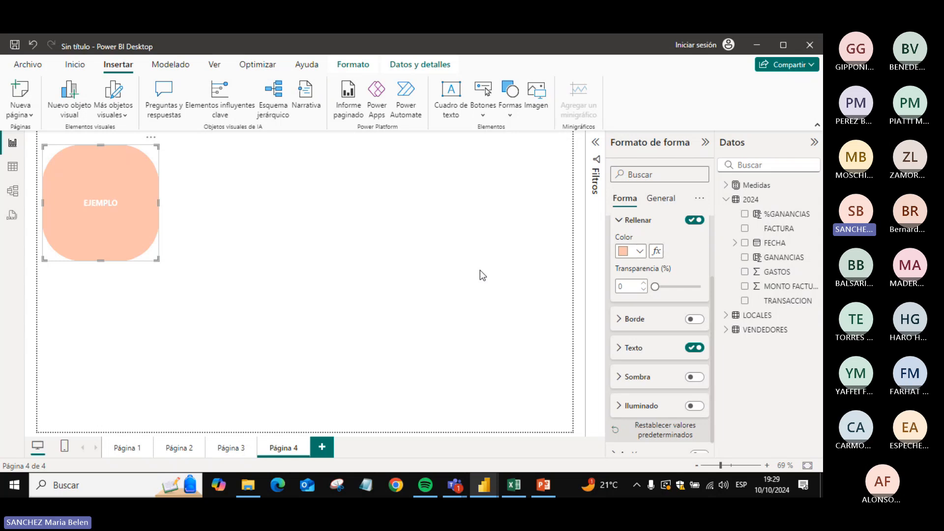
click(637, 220)
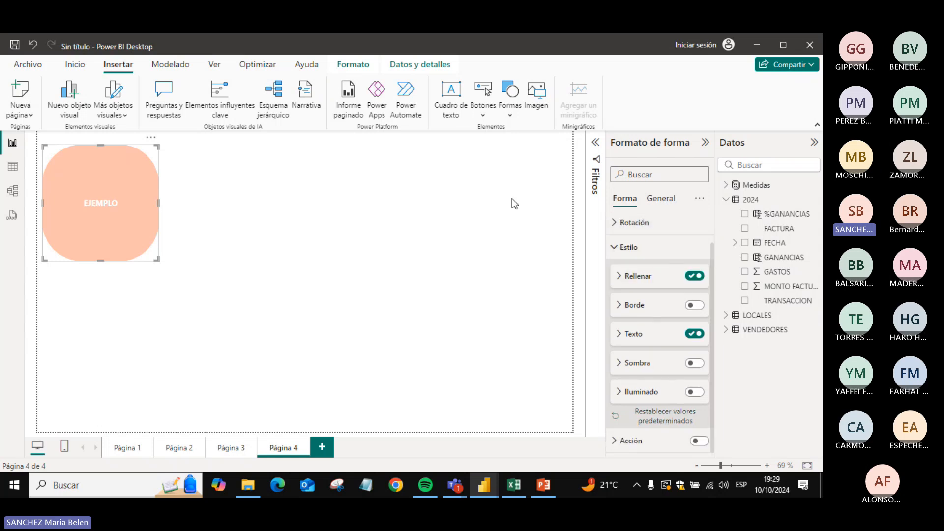
click(394, 154)
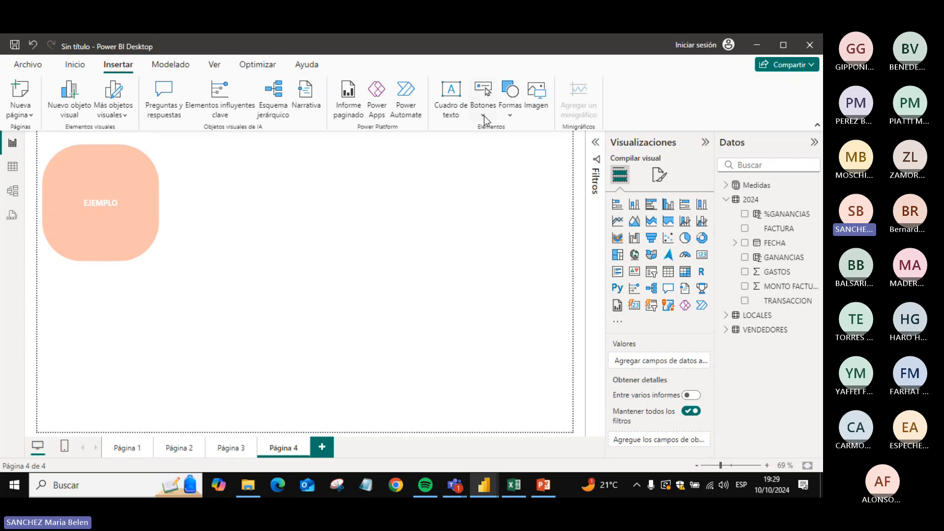
click(510, 106)
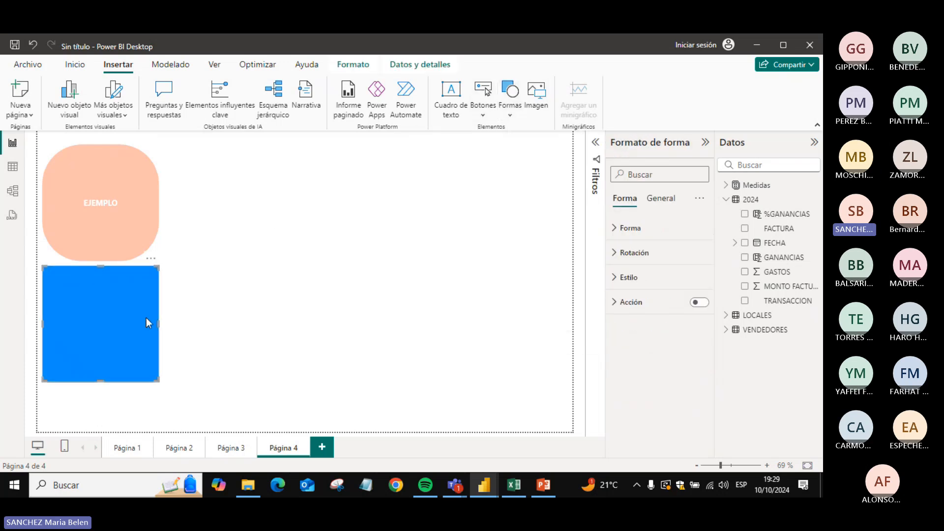
key(Delete)
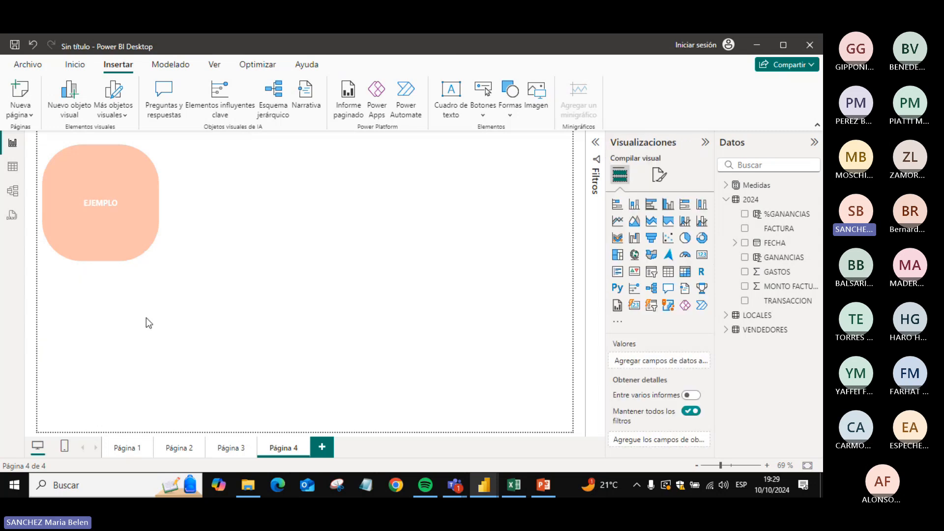
- Insert the light bulb with gear image on Página 4, below the EJEMPLO shape
click(153, 253)
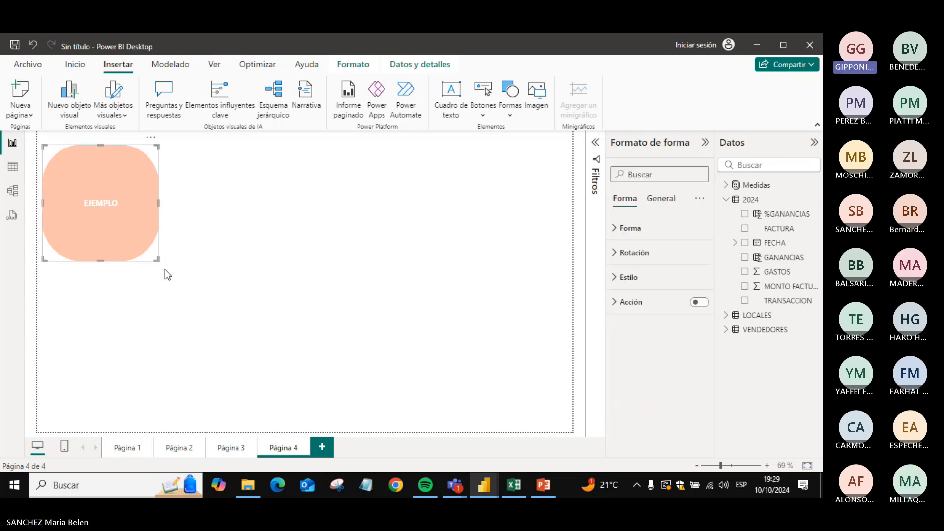
click(223, 236)
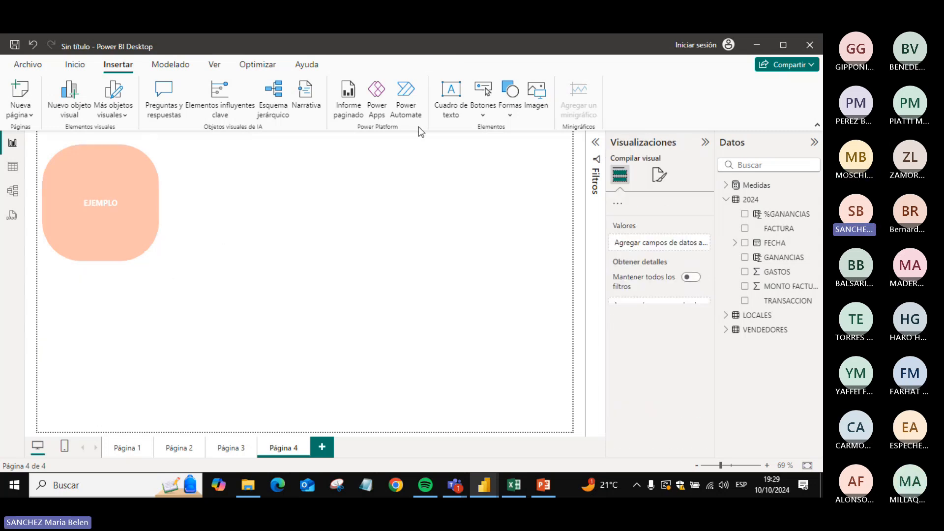
click(539, 106)
key(Return)
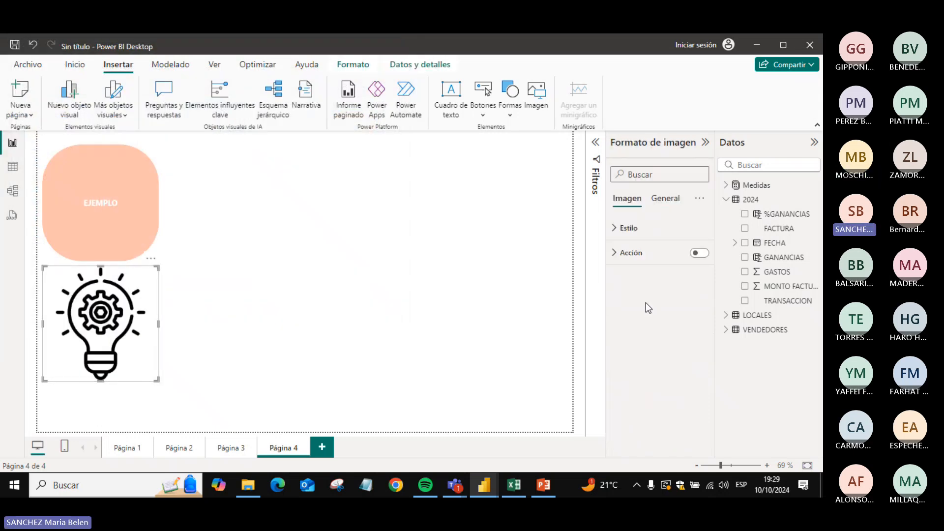
- Examine the light bulb image's scaling and general format options and the EJEMPLO shape's style options
click(614, 229)
click(613, 232)
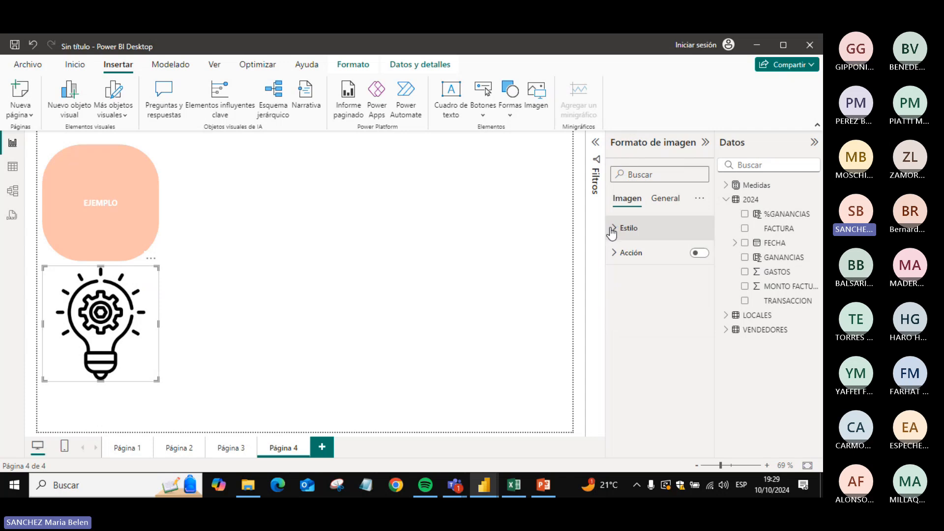
click(614, 229)
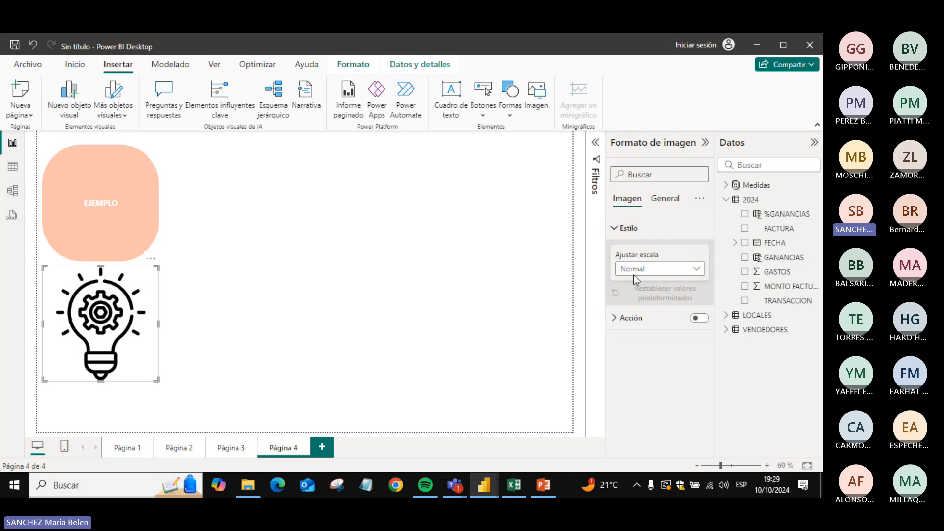
click(636, 269)
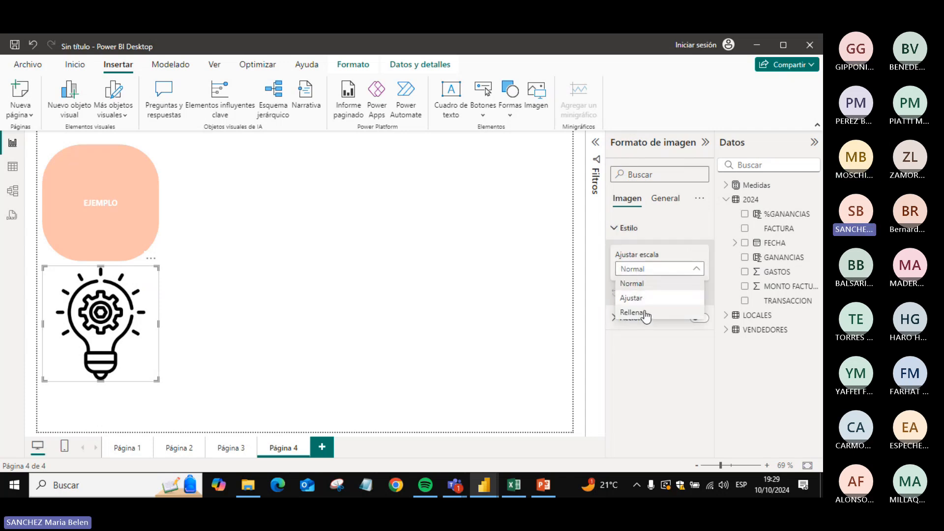
click(635, 296)
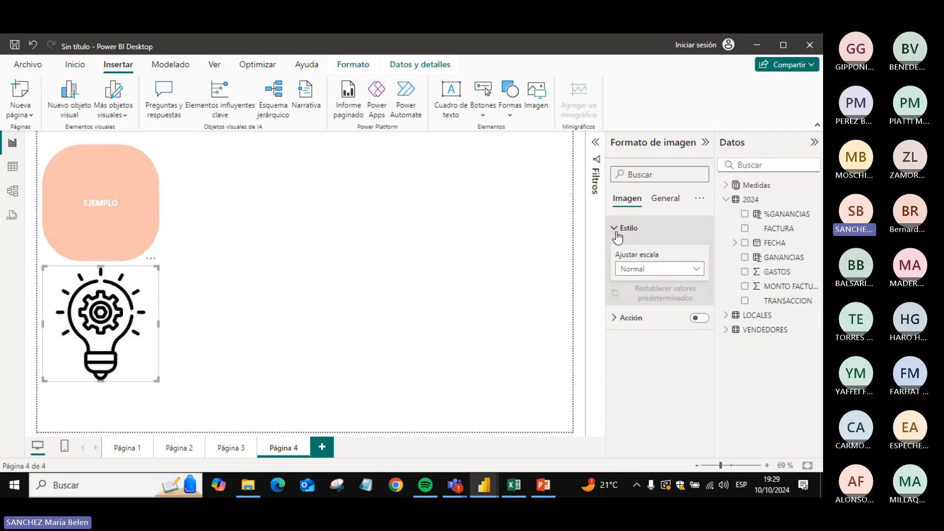
click(665, 199)
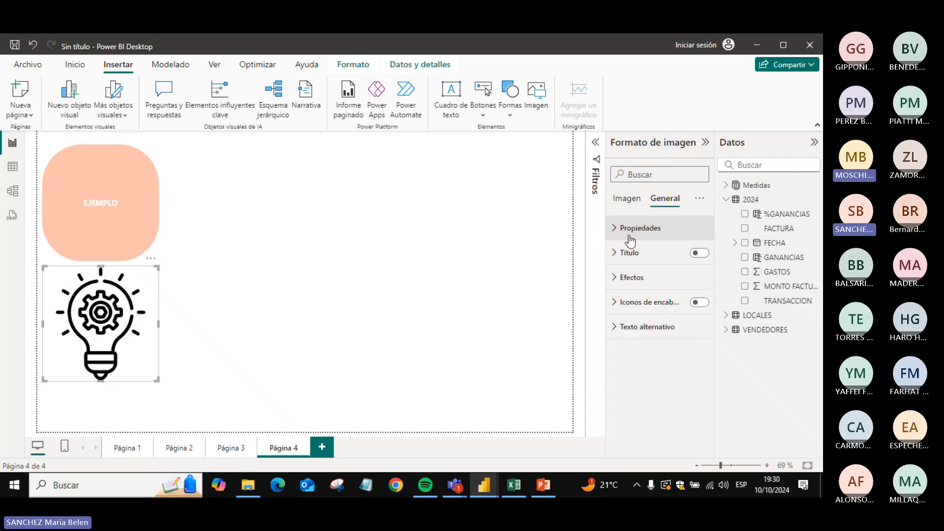
click(626, 199)
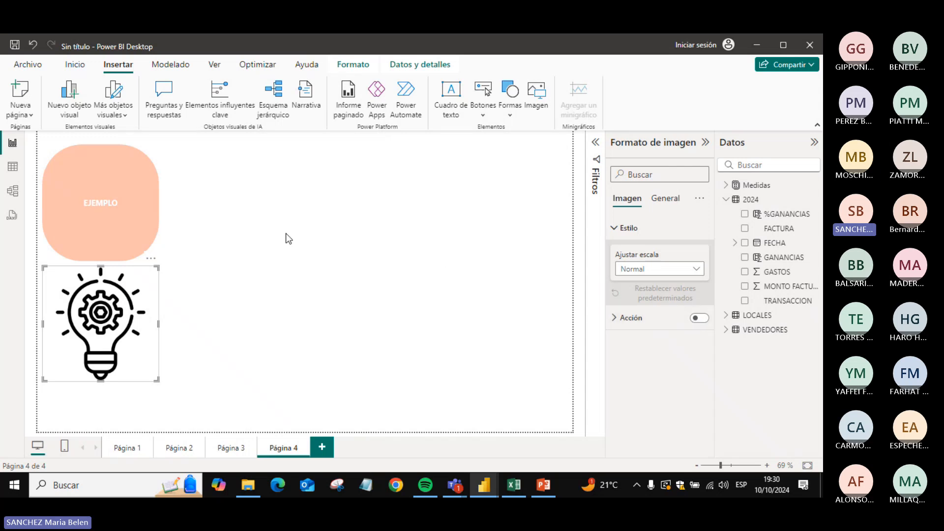
click(143, 212)
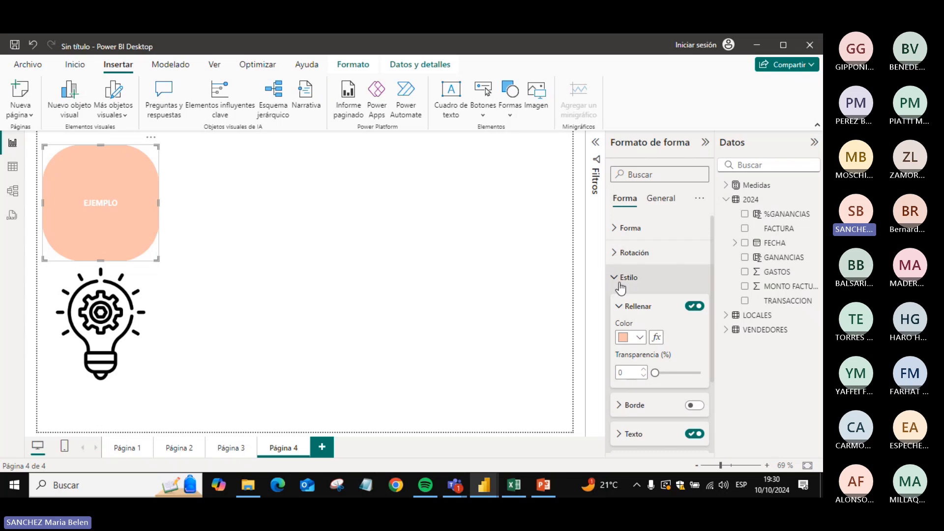
click(622, 305)
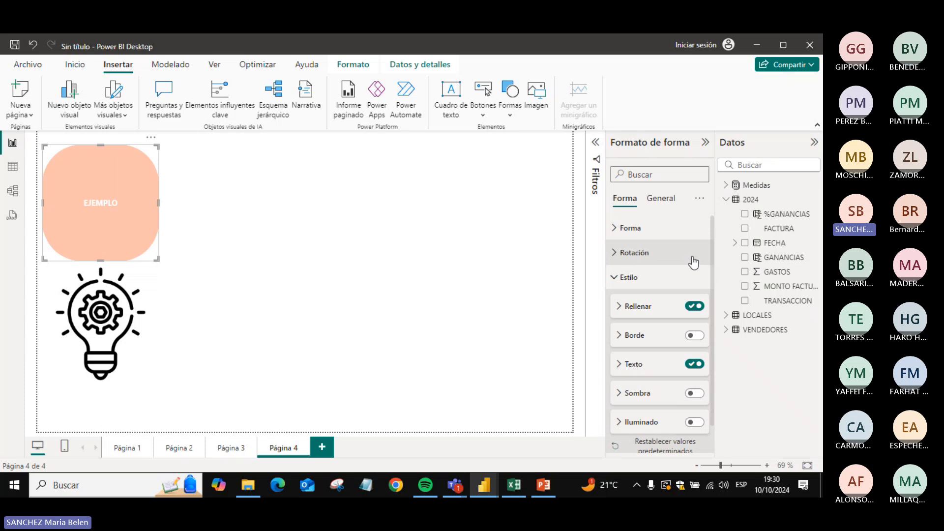
click(615, 277)
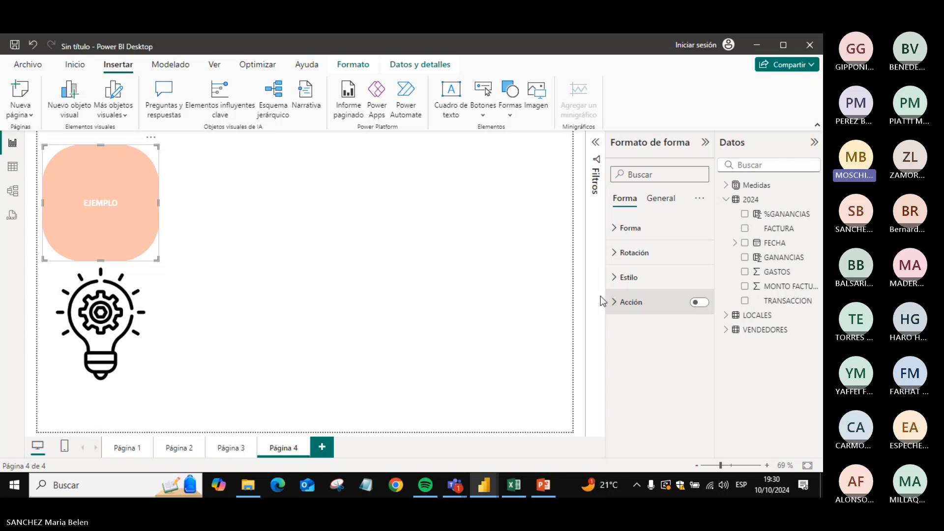
click(286, 233)
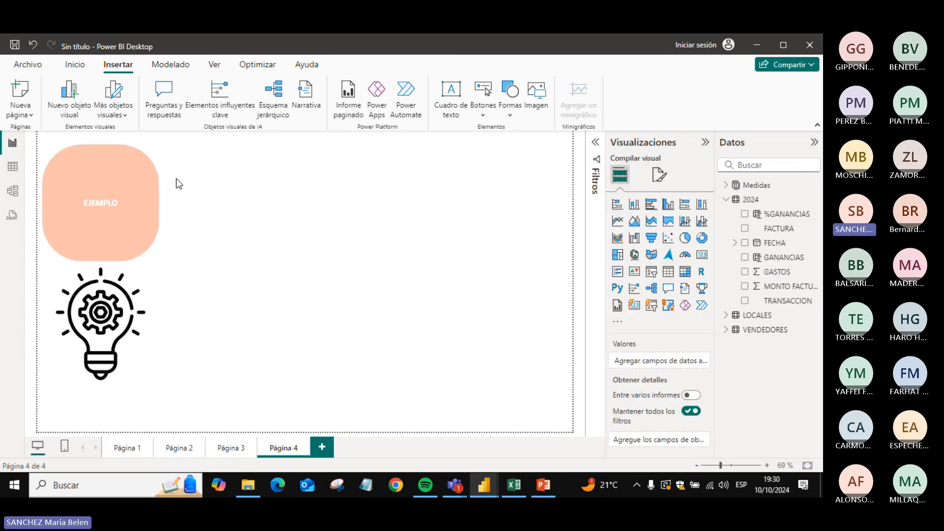
- Display the Marcadores and Selección panes with the EJEMPLO shape selected, and collapse the Datos pane to free up space
click(143, 208)
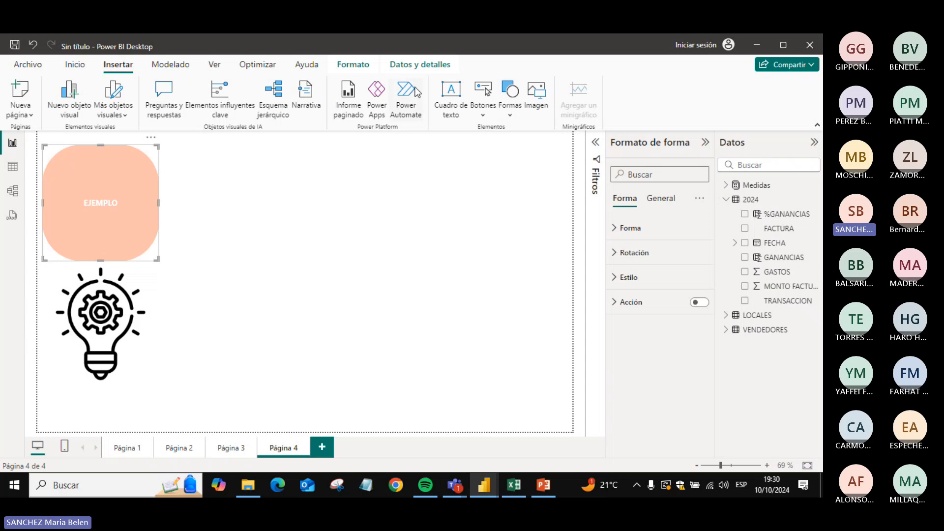
click(214, 66)
click(555, 102)
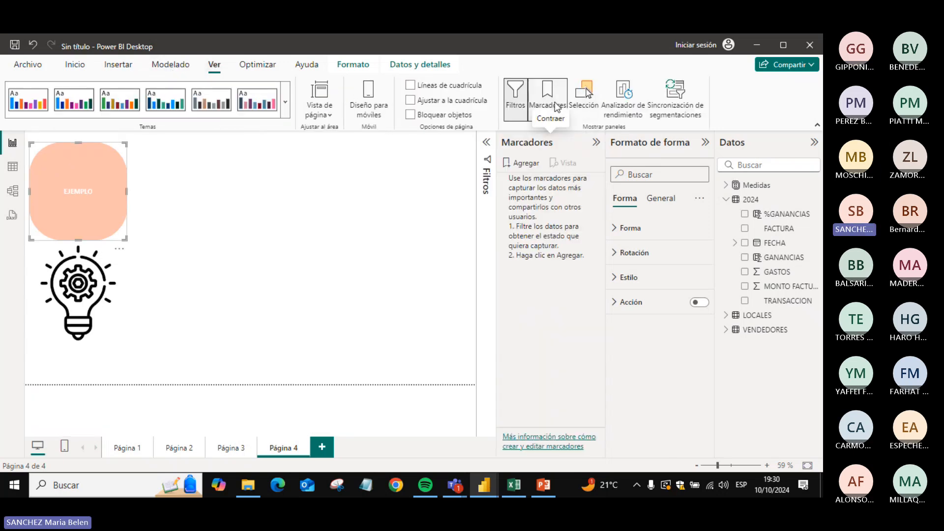
click(585, 103)
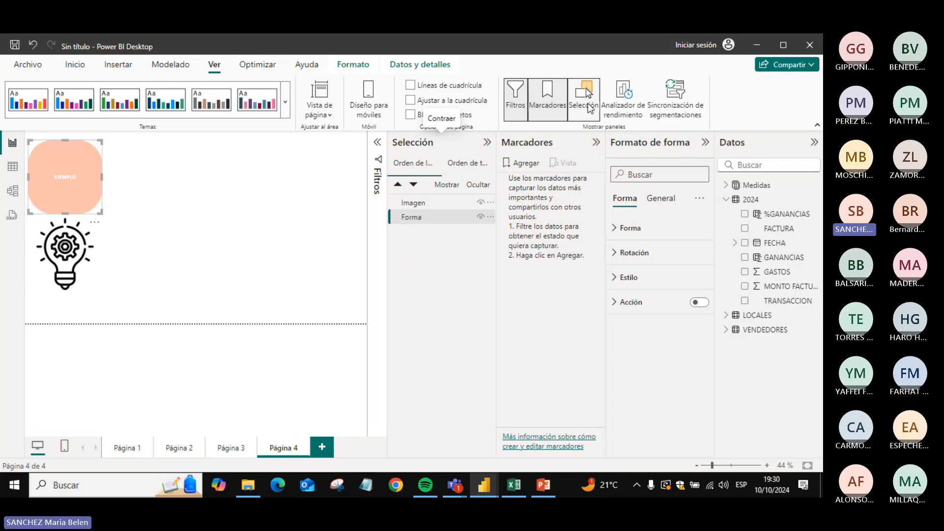
click(413, 217)
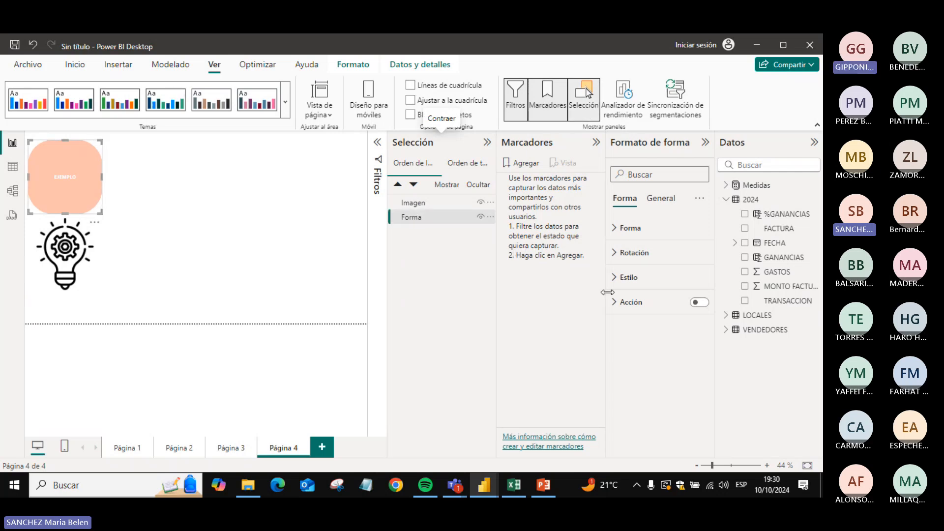
click(815, 143)
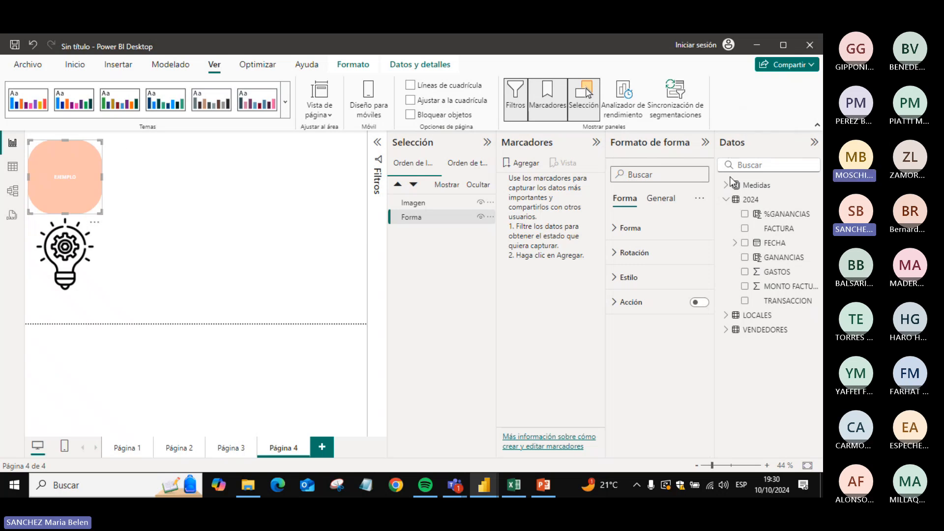
click(814, 144)
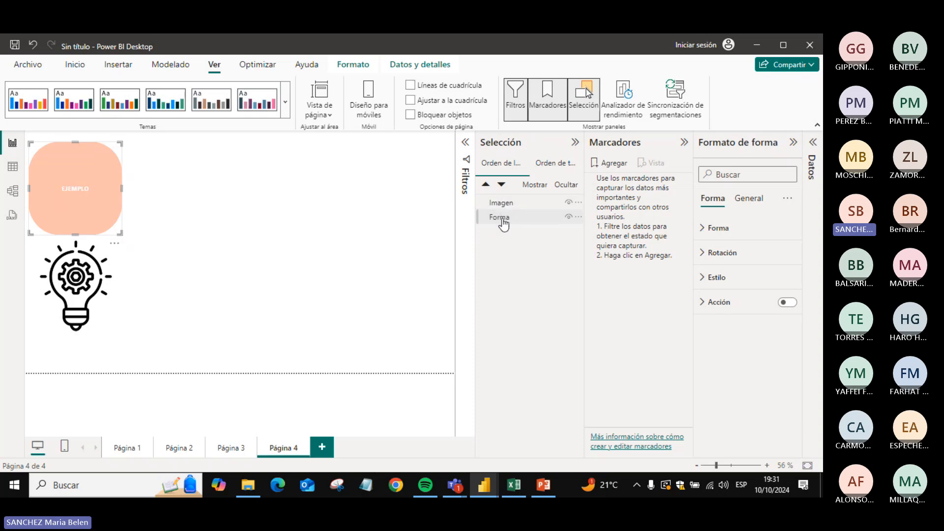
- Select the light bulb image and the EJEMPLO shape in turn to match each with its entry in the selection list
click(84, 291)
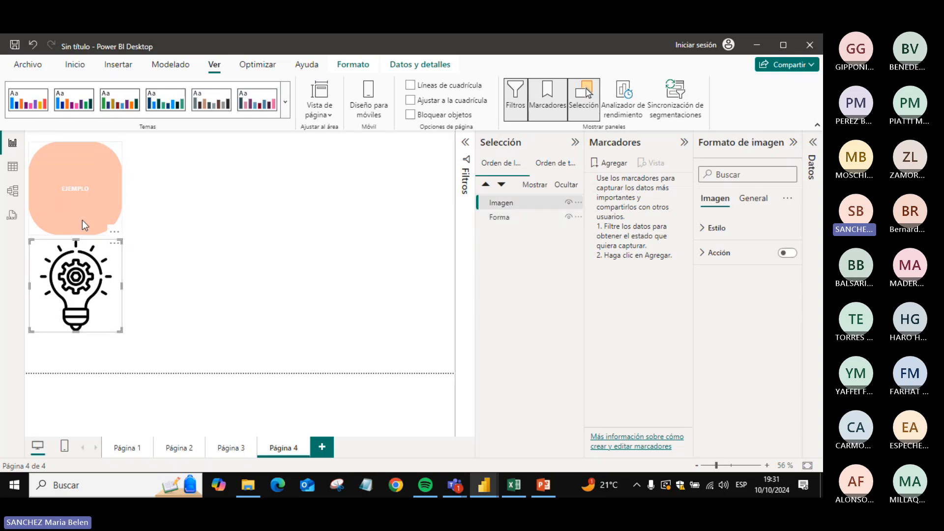
click(82, 221)
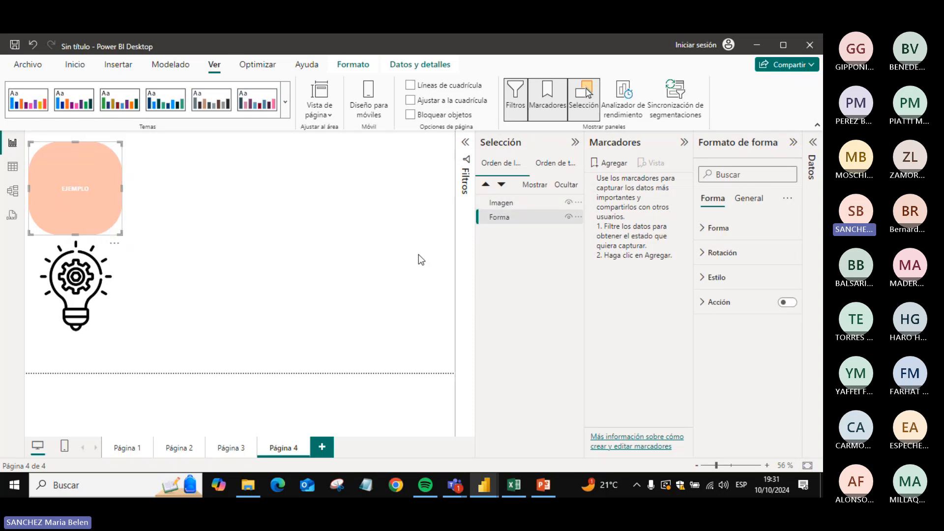
click(502, 217)
- On Página 1, rename the table with the summed GANANCIAS and %GANANCIAS columns as XDATO in the selection list
click(127, 449)
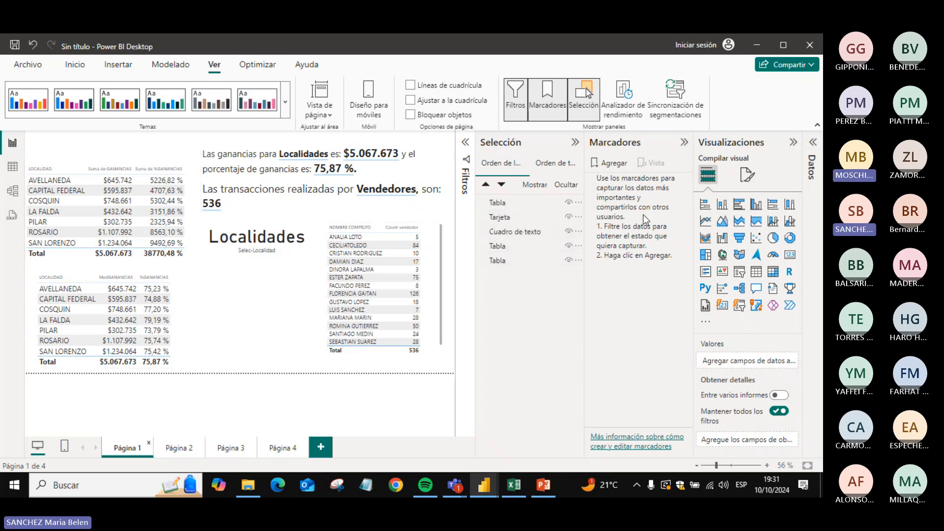
click(494, 264)
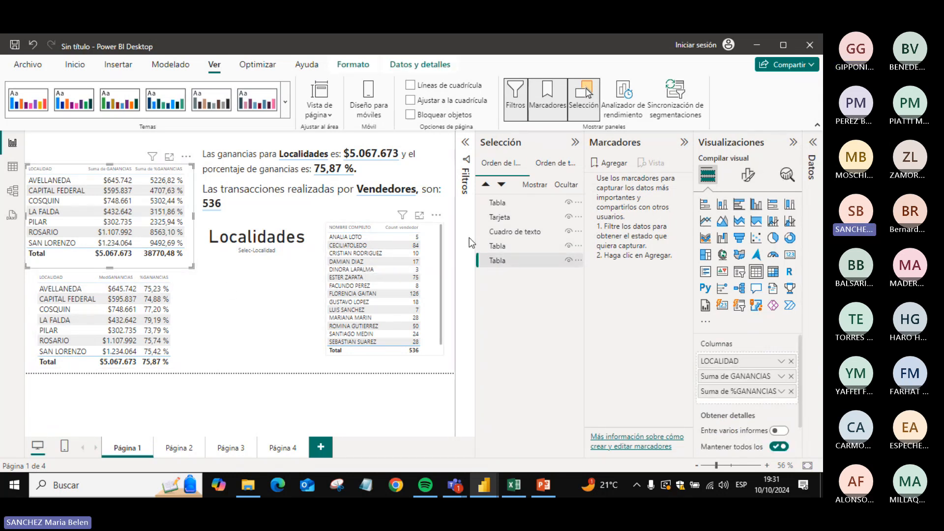
double_click(498, 263)
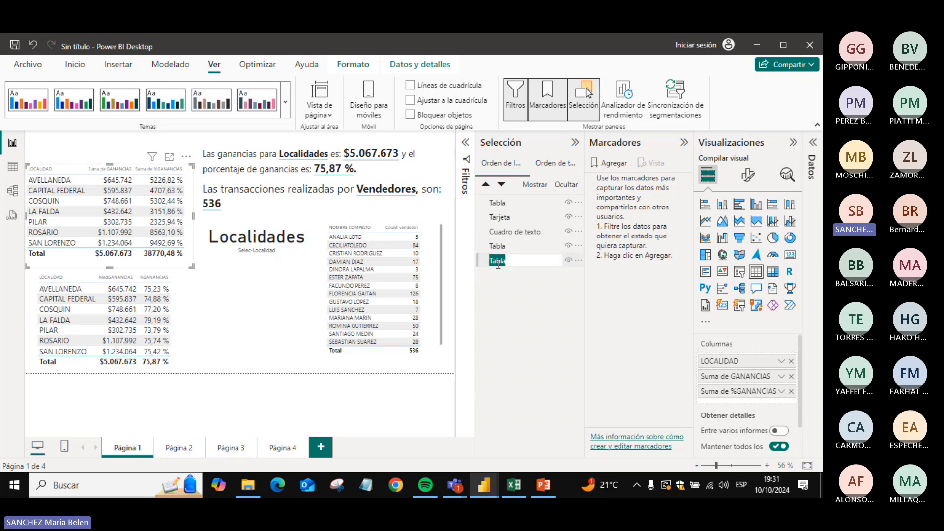
text(XLISTO)
key(Return)
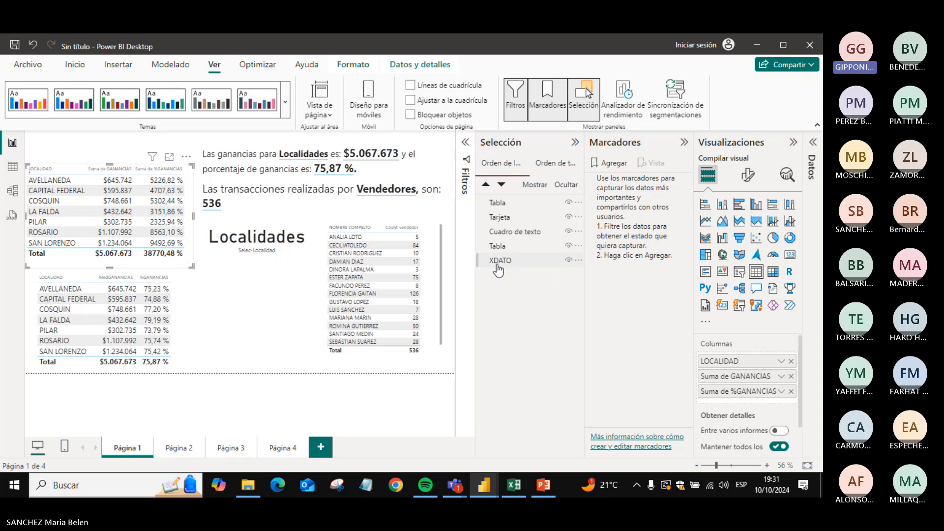
- Rename the table with the MedGANANCIAS column as DATOY in the selection list and expand the Datos pane again
click(499, 250)
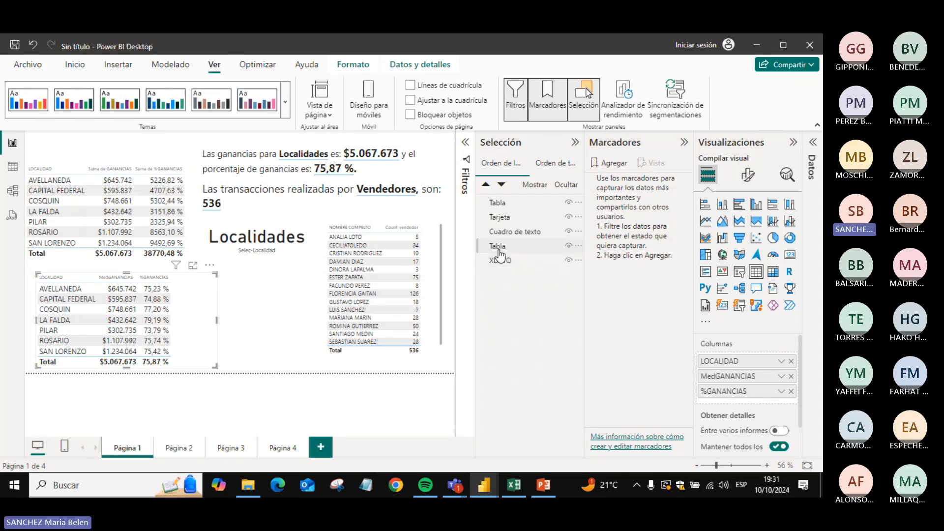
click(499, 250)
double_click(498, 247)
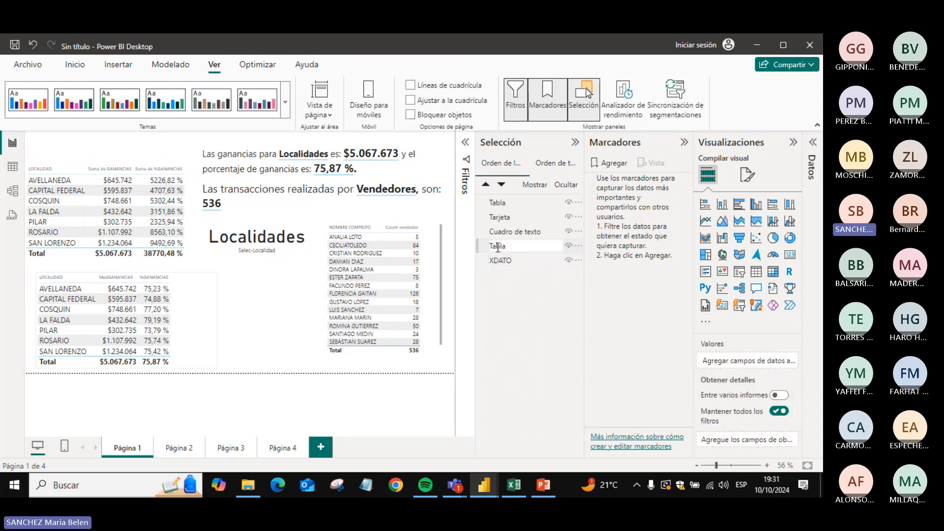
click(495, 250)
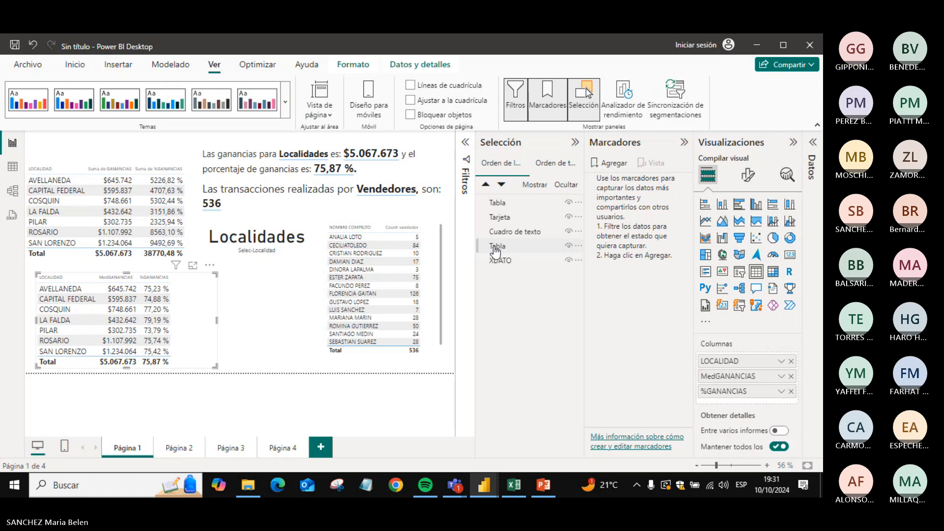
double_click(497, 249)
text(DA)
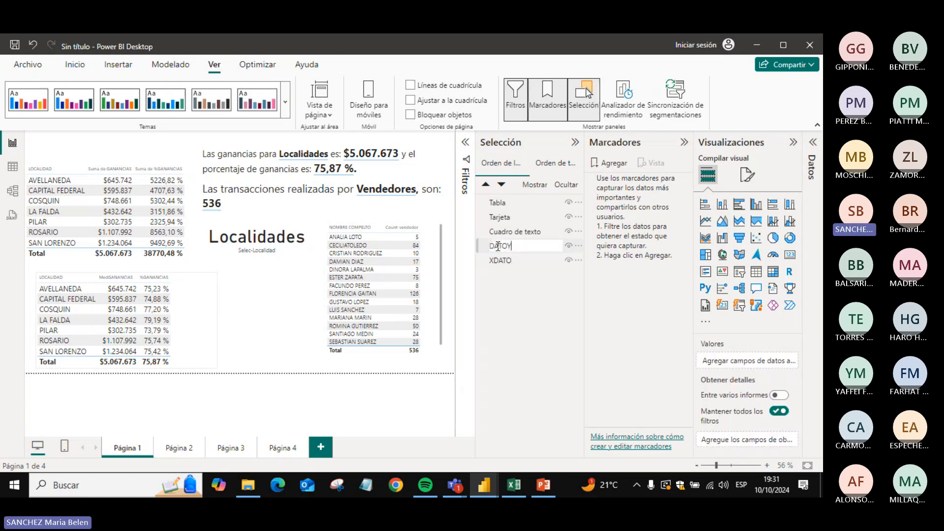
text(TOY)
key(Return)
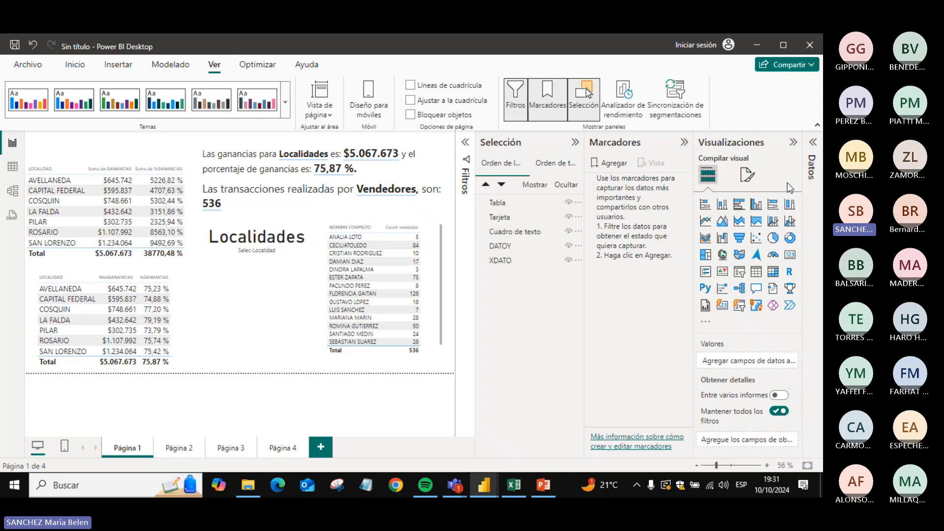
click(813, 143)
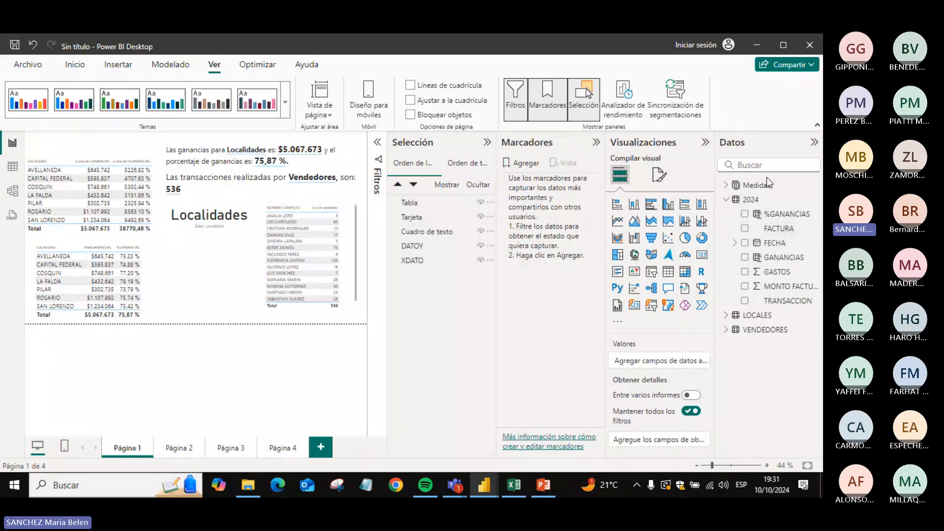
- Collapse the 2024 table's fields and the Datos and Visualizaciones panes to enlarge the report canvas
click(733, 201)
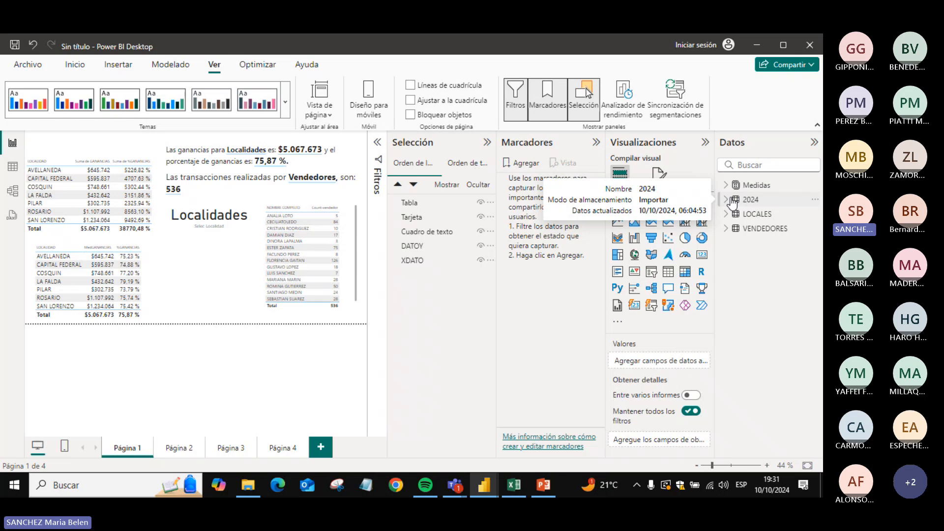
click(813, 143)
click(793, 143)
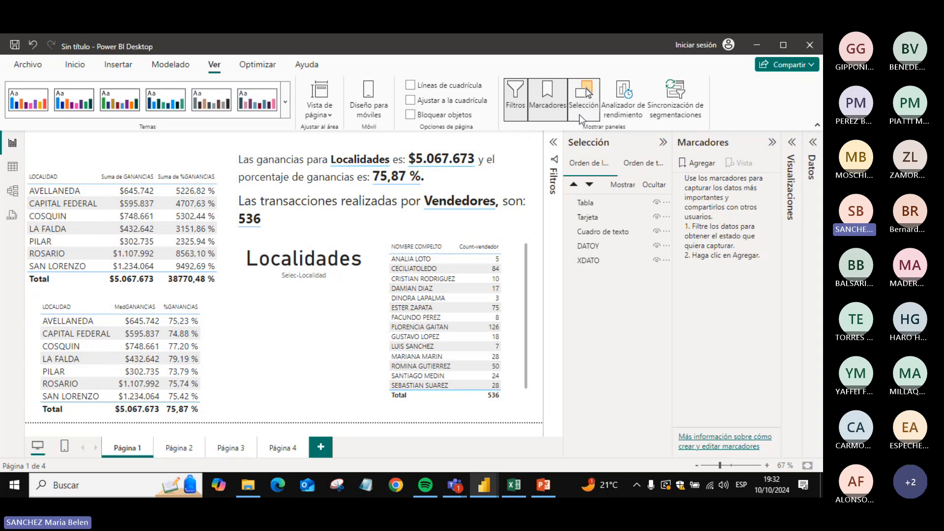
- Select the Tarjeta and XDATO objects in the selection list and view the object lists of Página 2 and Página 3
click(581, 109)
click(580, 100)
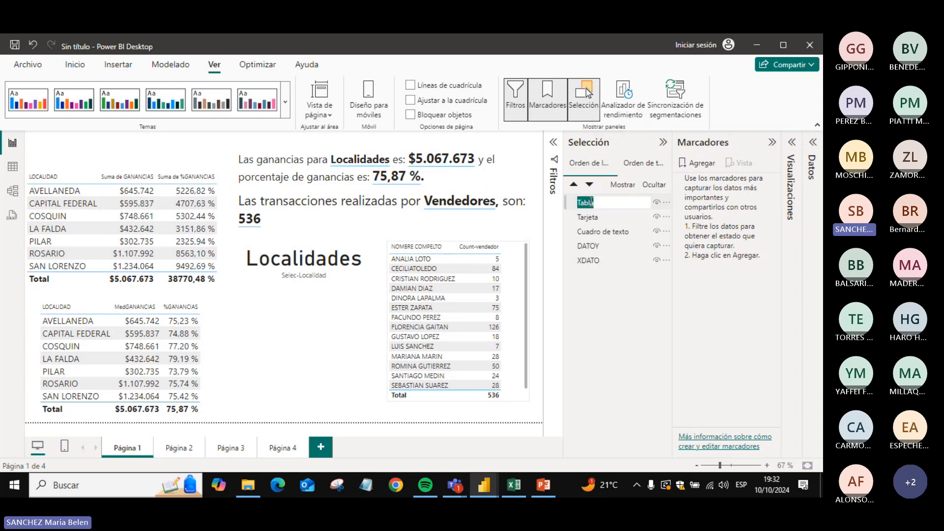
double_click(595, 216)
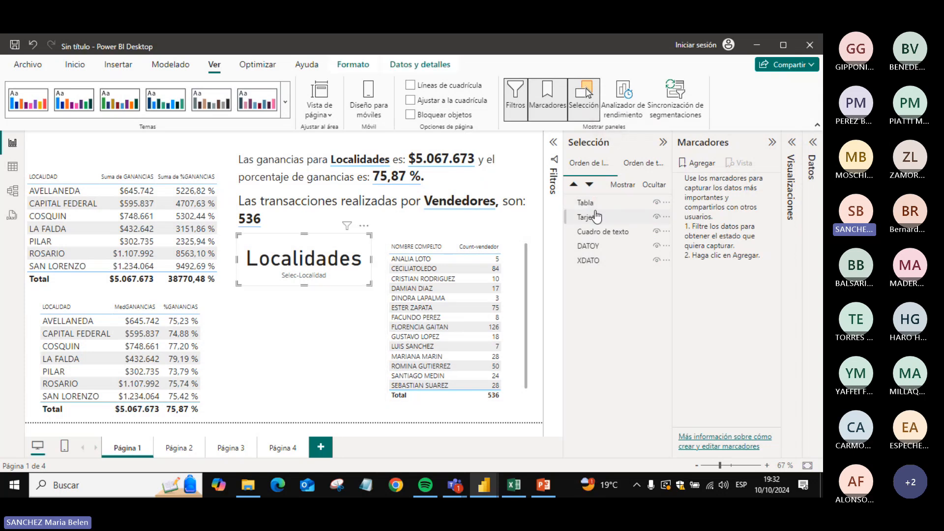
key(Escape)
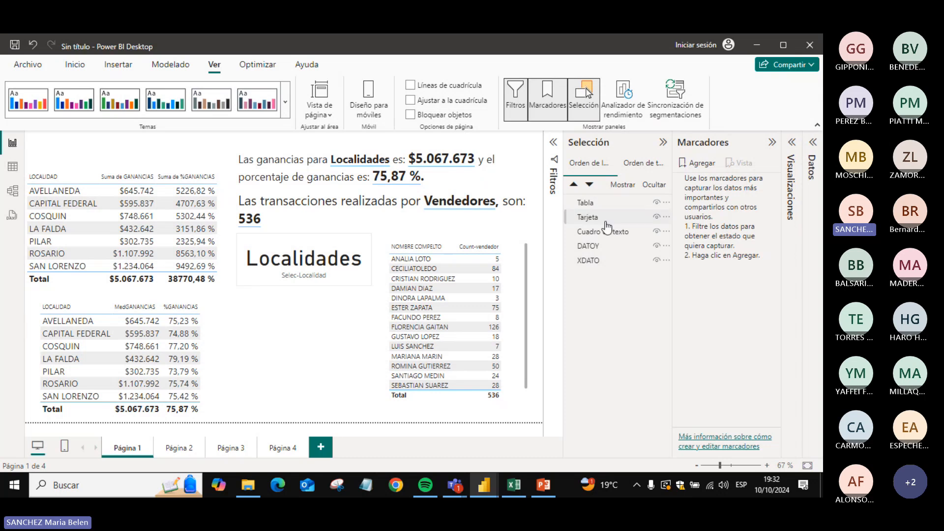
click(603, 261)
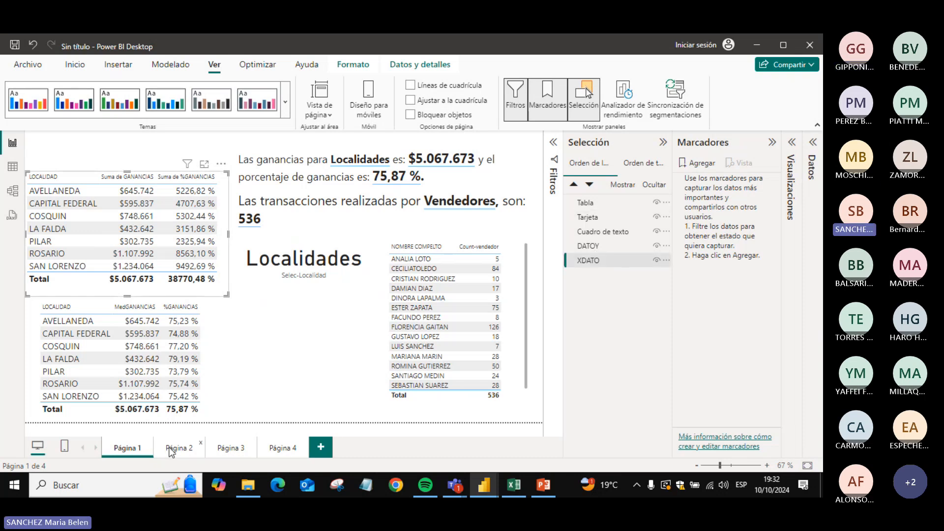
click(173, 448)
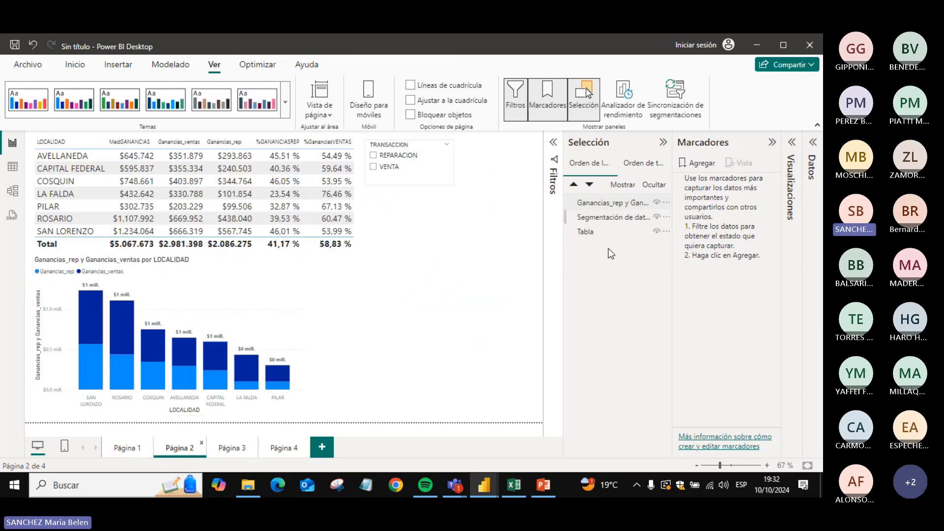
click(228, 451)
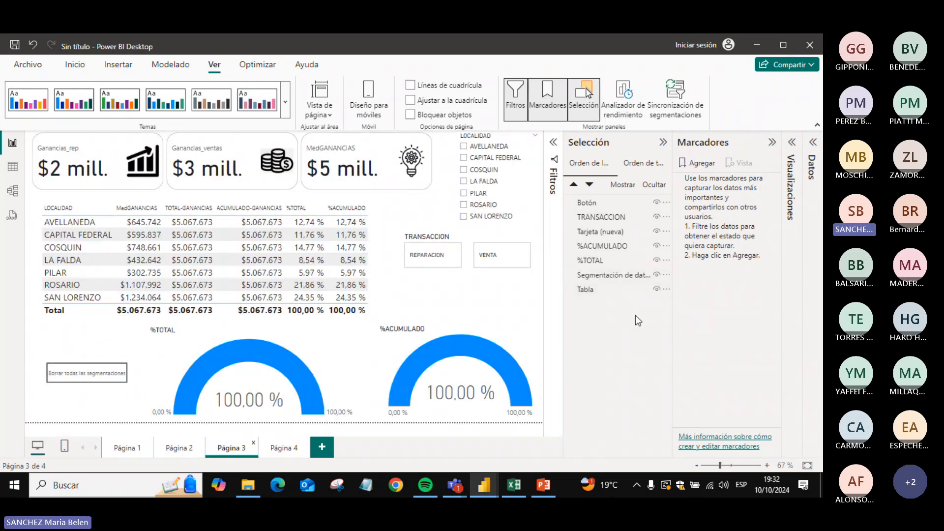
- Check the meeting chat in Teams, return to the Power BI report and hide the Filtros pane
key(alt+Tab)
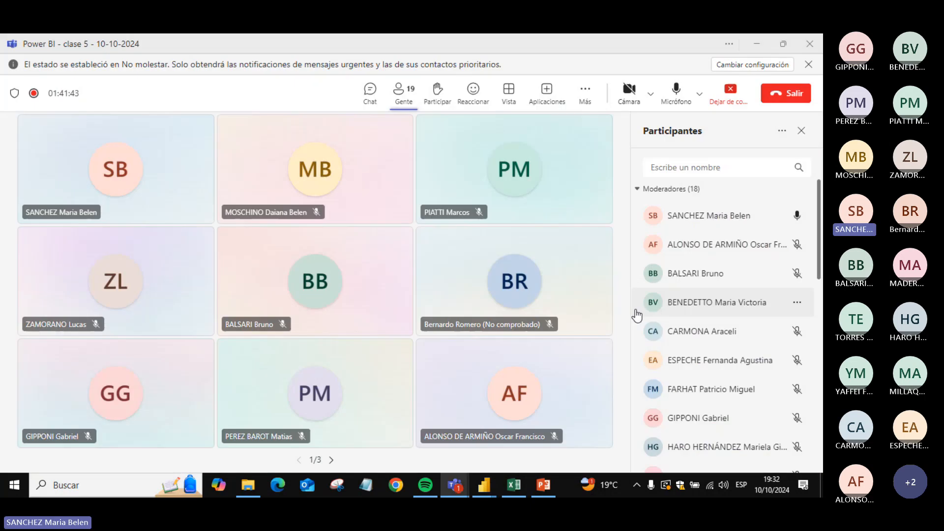
click(370, 93)
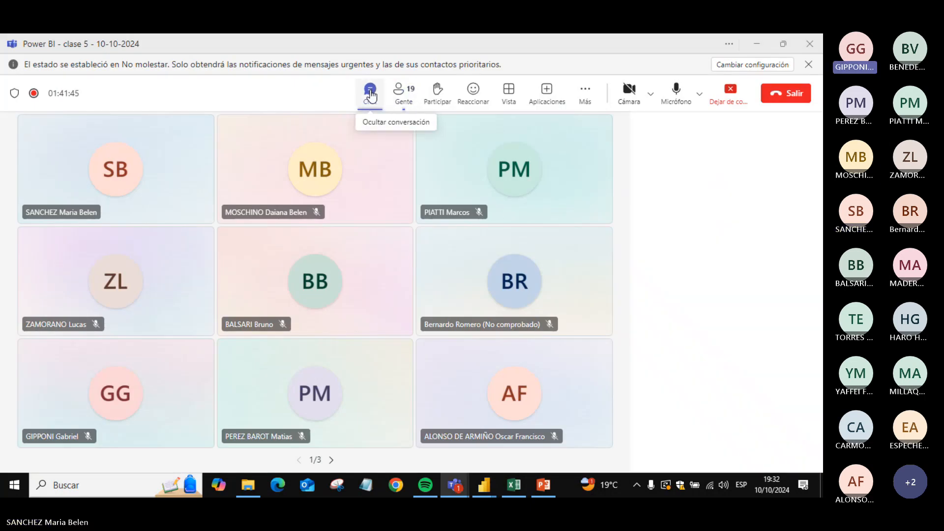
key(alt+Tab)
key(alt+Tab)
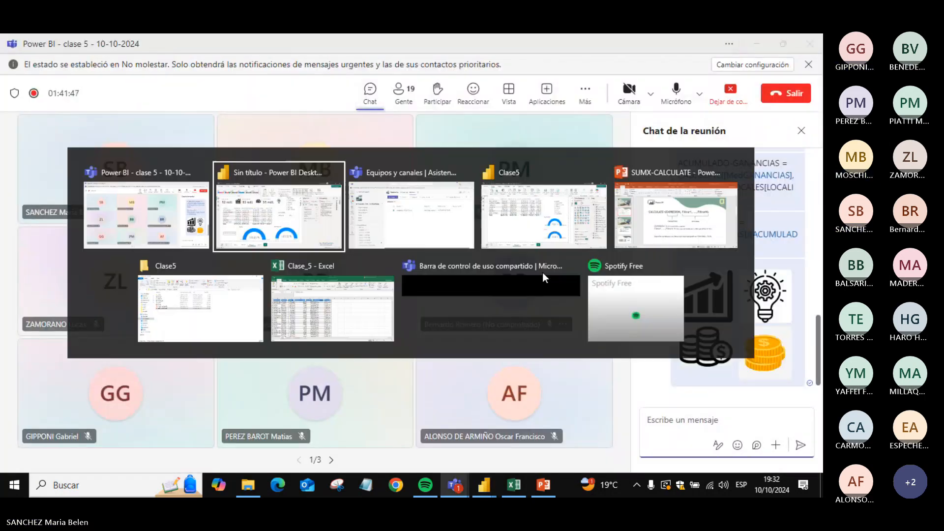
key(alt+Tab)
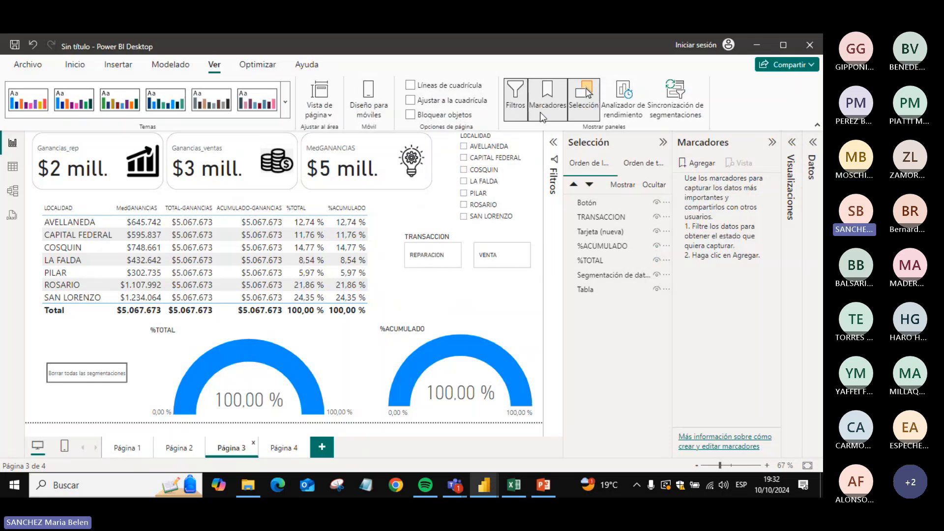
click(512, 102)
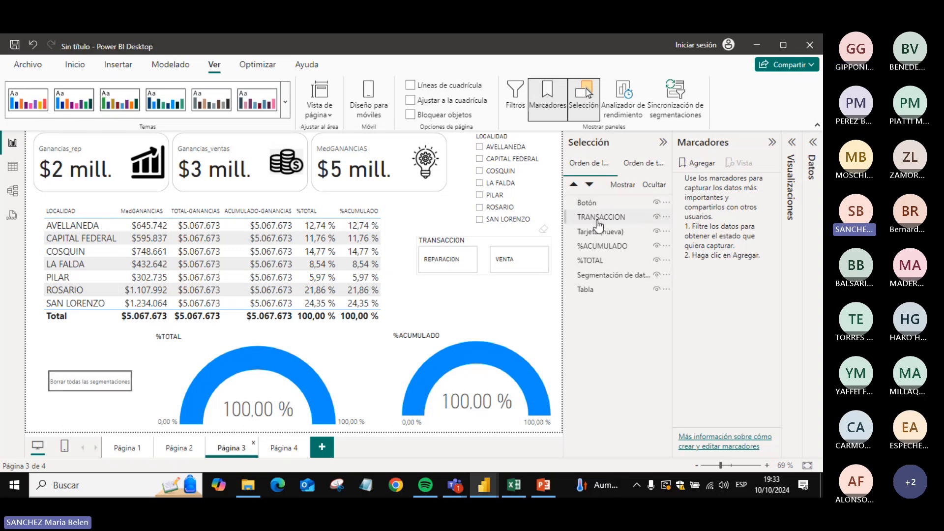
- Hide the TRANSACCION, Tarjeta (nueva), %ACUMULADO, %TOTAL, slicer and Tabla objects on Página 3 one by one
click(653, 216)
click(656, 217)
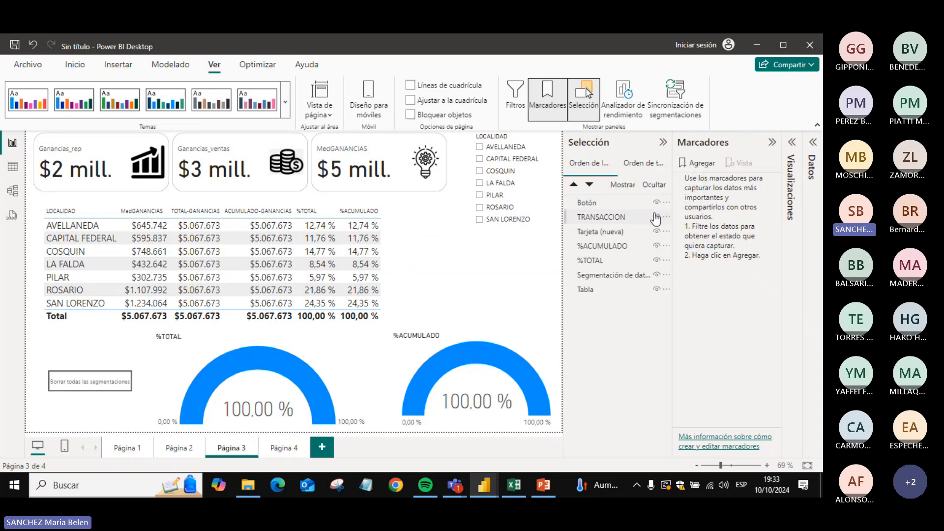
click(655, 230)
click(656, 245)
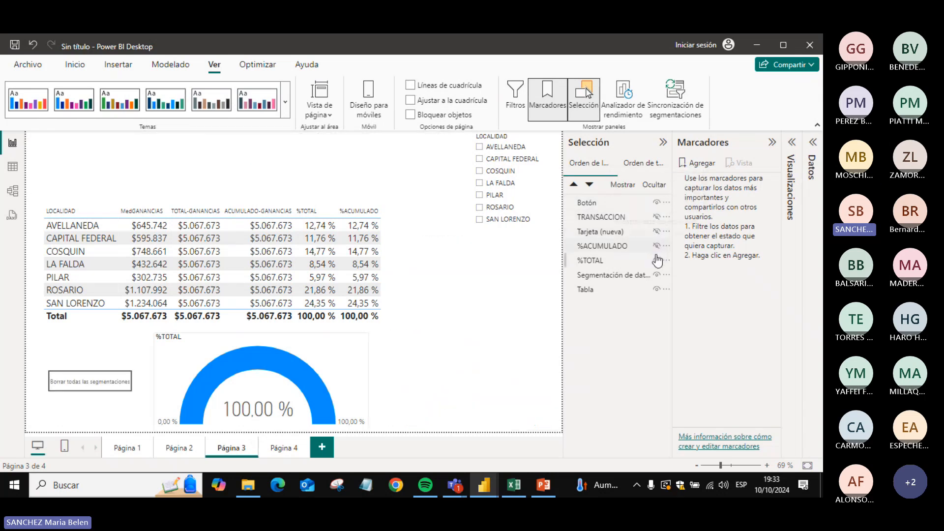
click(657, 260)
click(657, 289)
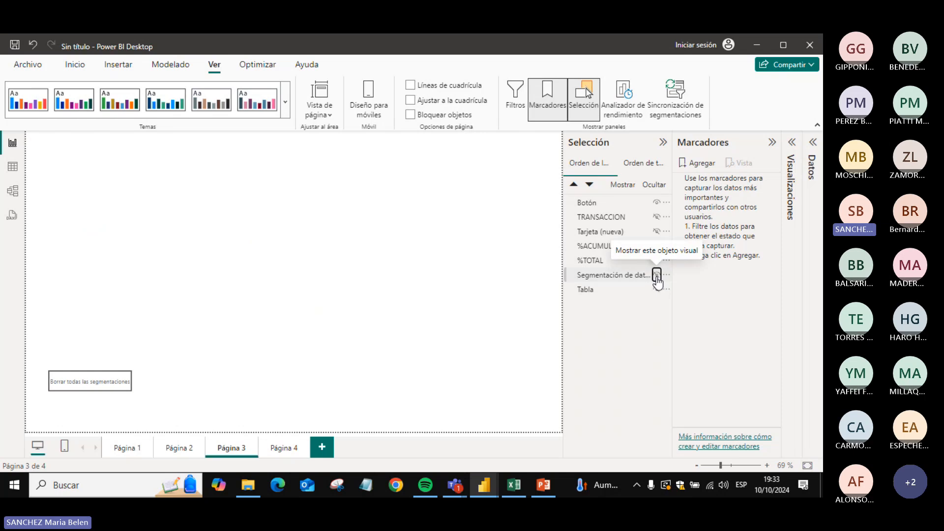
- Make all hidden objects on Página 3 visible again, briefly hiding and restoring the Botón object
click(657, 289)
click(656, 260)
click(656, 245)
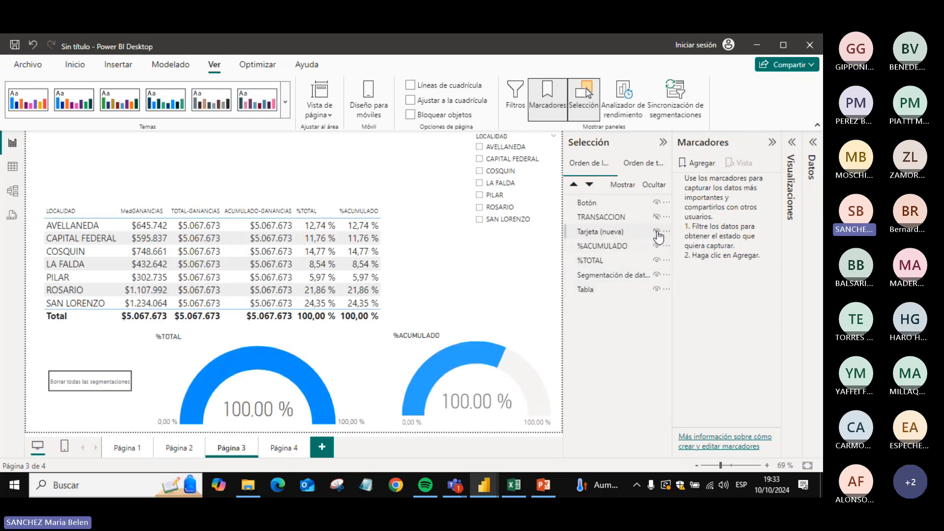
click(656, 216)
click(655, 203)
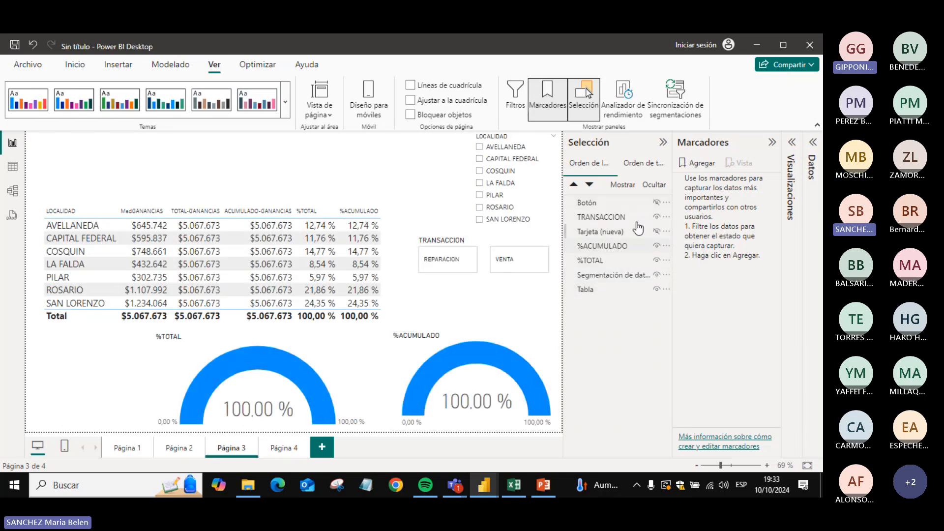
click(655, 231)
click(657, 202)
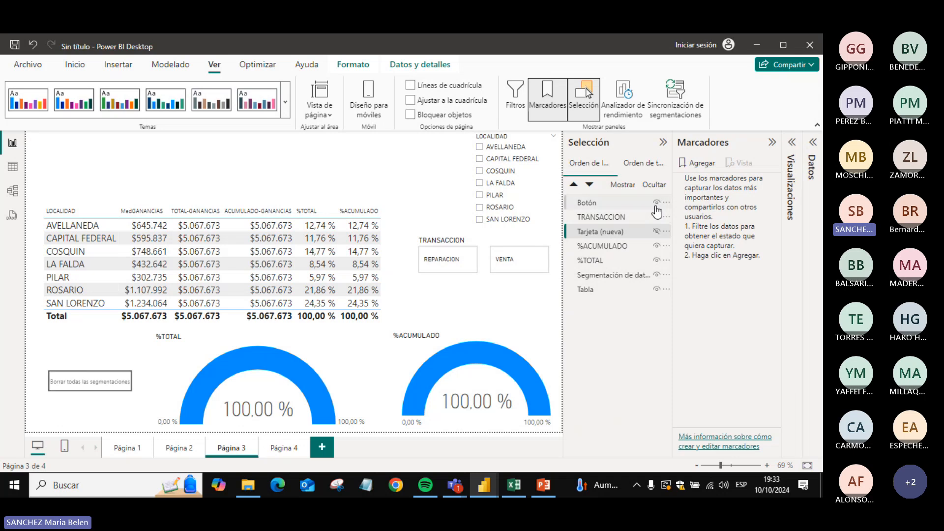
click(656, 231)
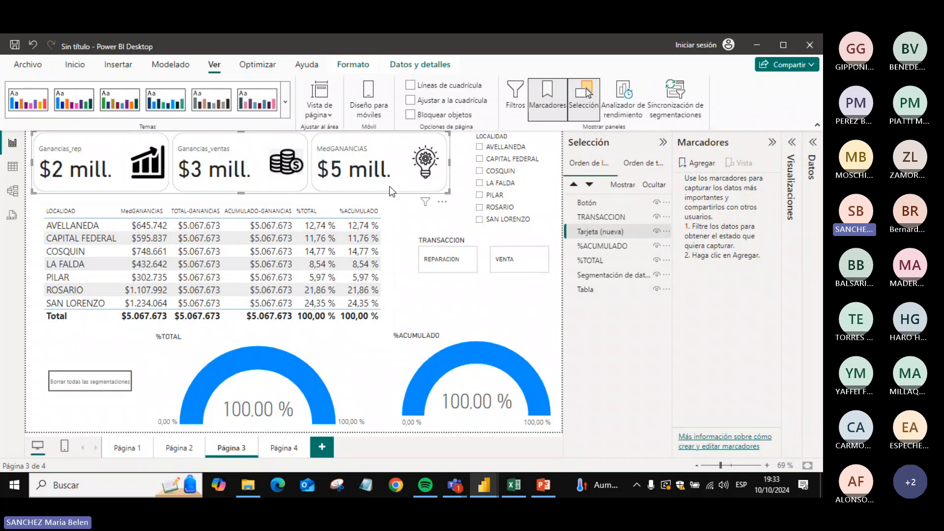
- Filter Página 3 by AVELLANEDA, COSQUIN and REPARACION, and clear all slicers using the report's own button
click(479, 146)
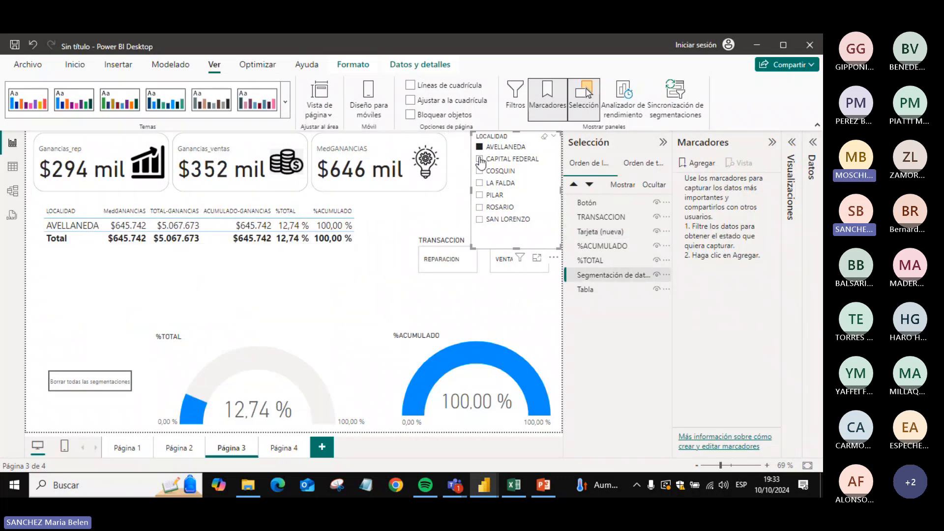
click(480, 170)
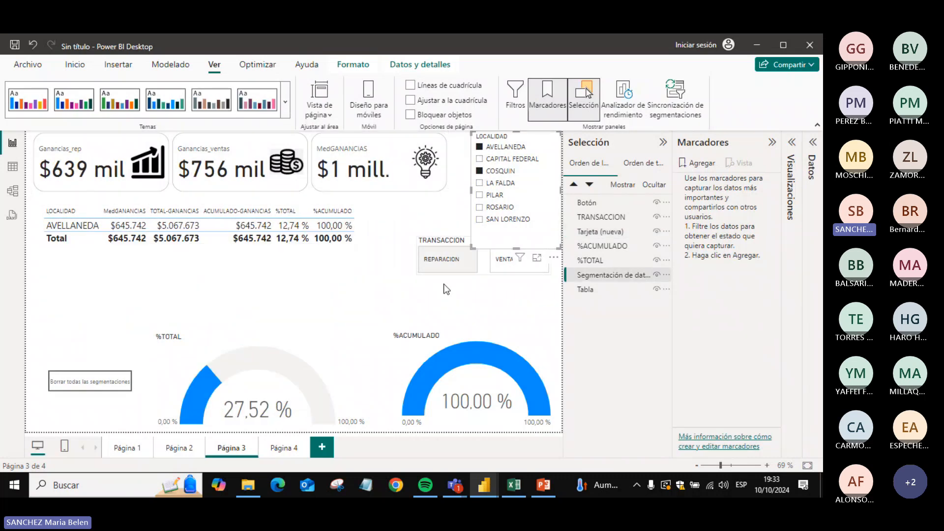
click(437, 270)
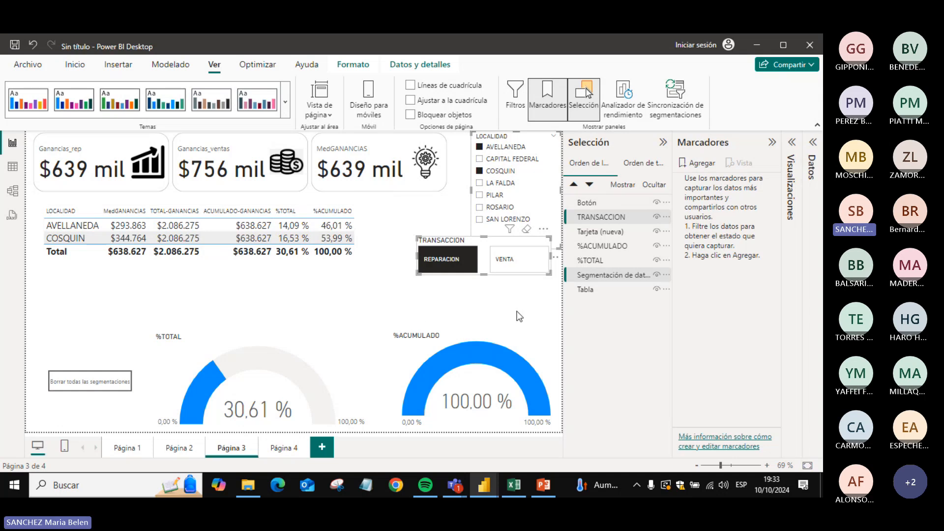
ctrl+click(68, 390)
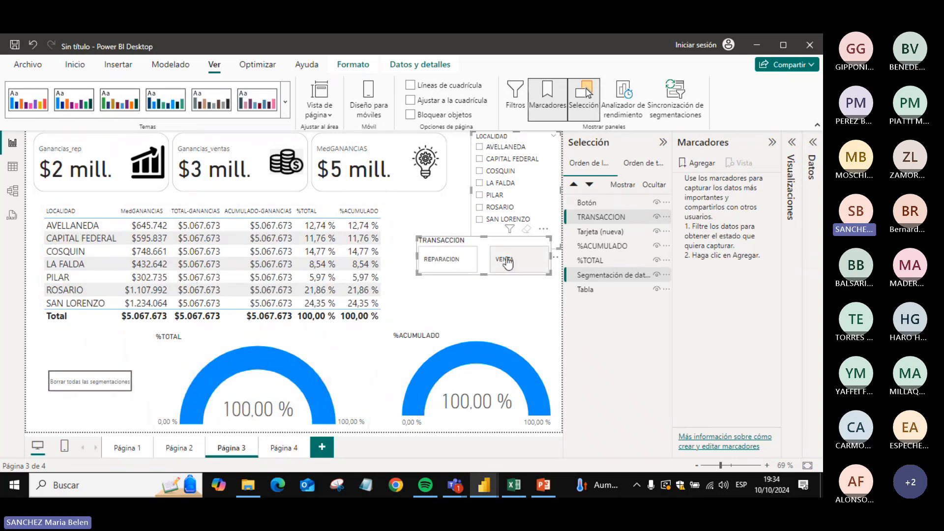
- On Página 1, cross-filter the visuals by the first seller in the sellers table and by COSQUIN in the XDATO table
click(140, 454)
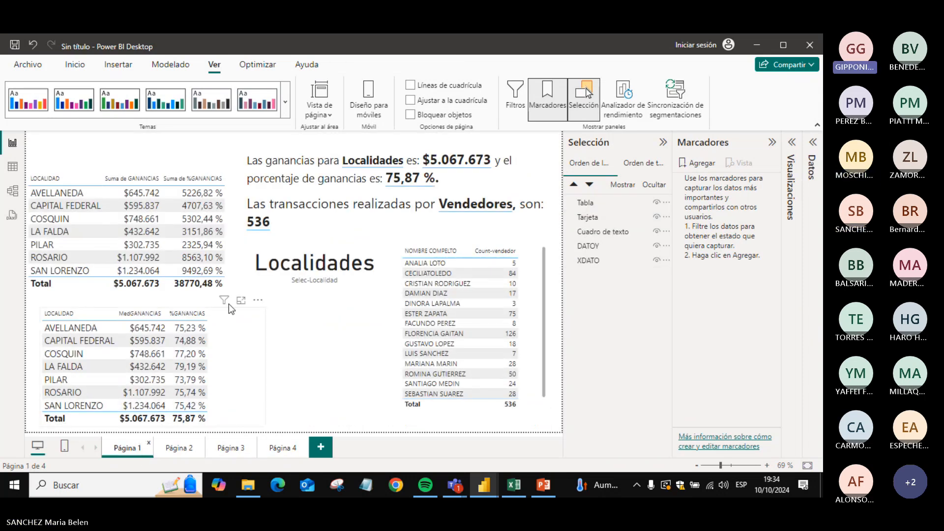
click(439, 266)
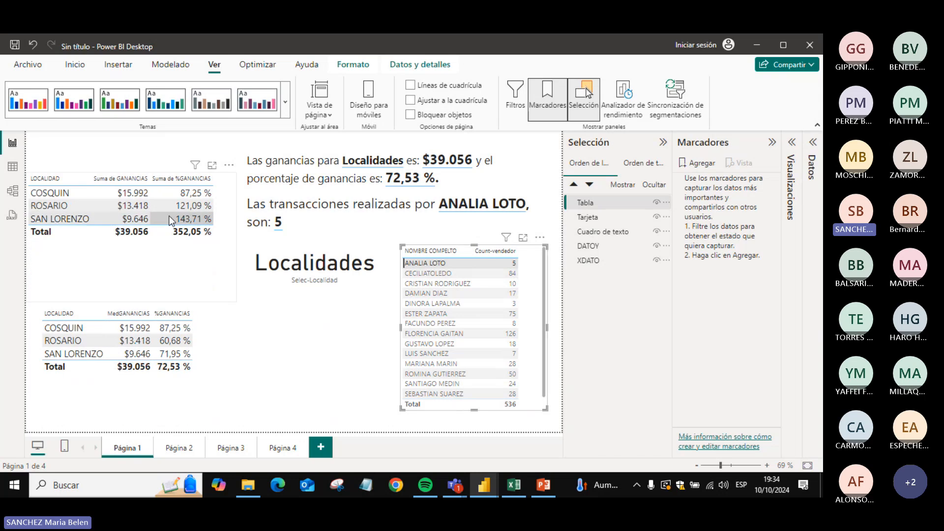
click(50, 193)
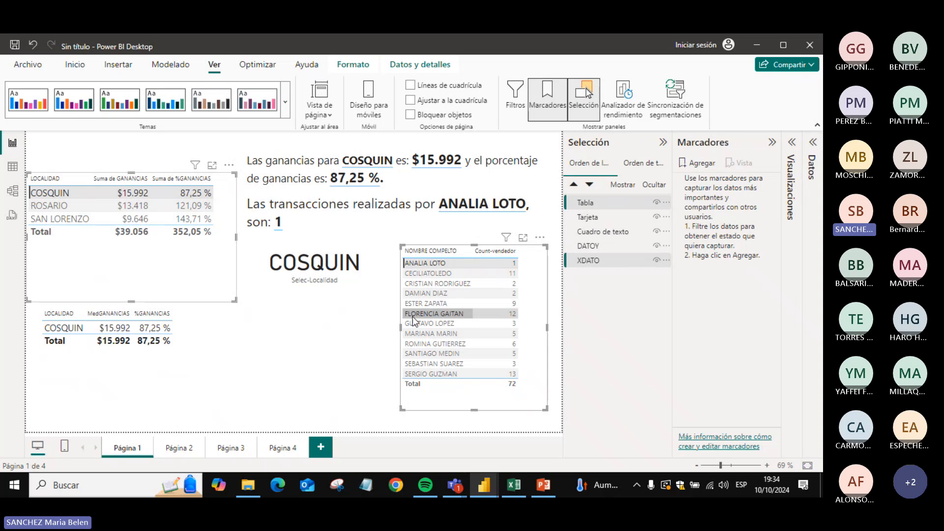
- Insert a Borrar todas las segmentaciones button on Página 1 and clear the seller and COSQUIN selections
click(111, 64)
click(492, 109)
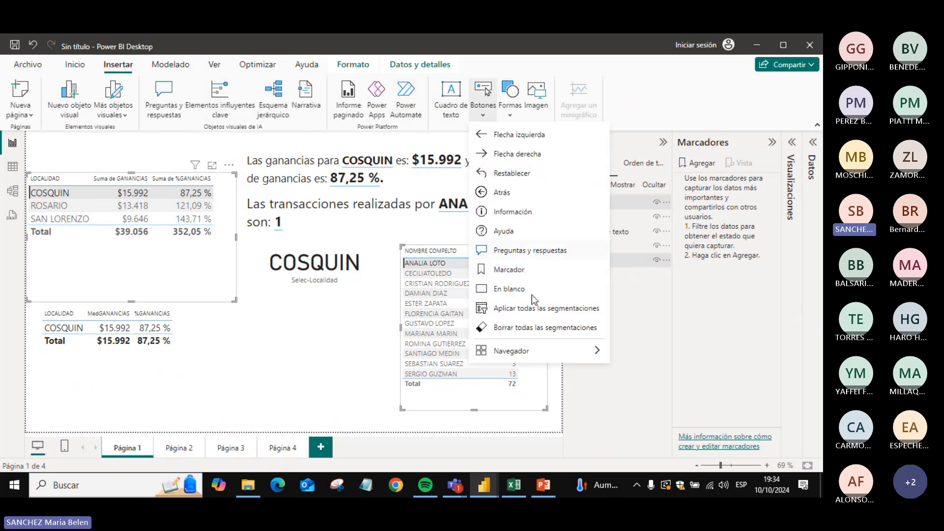
click(542, 329)
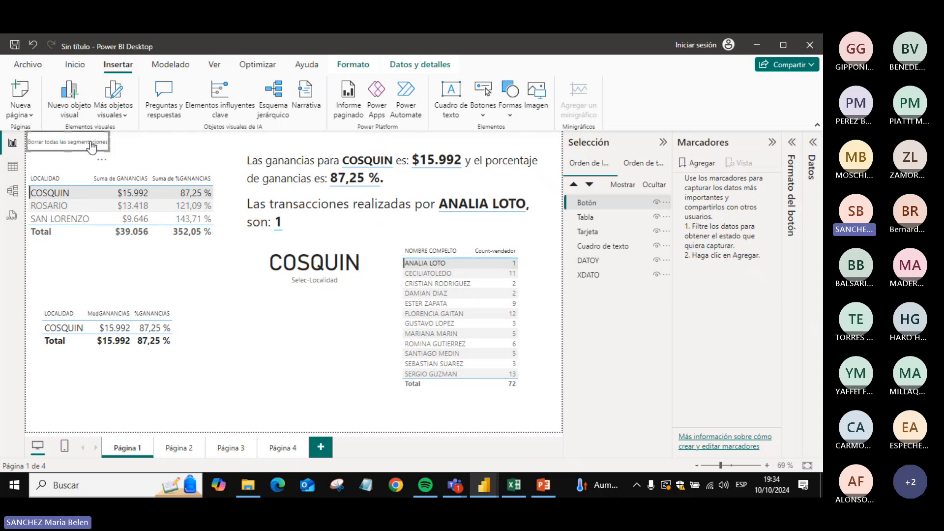
click(415, 263)
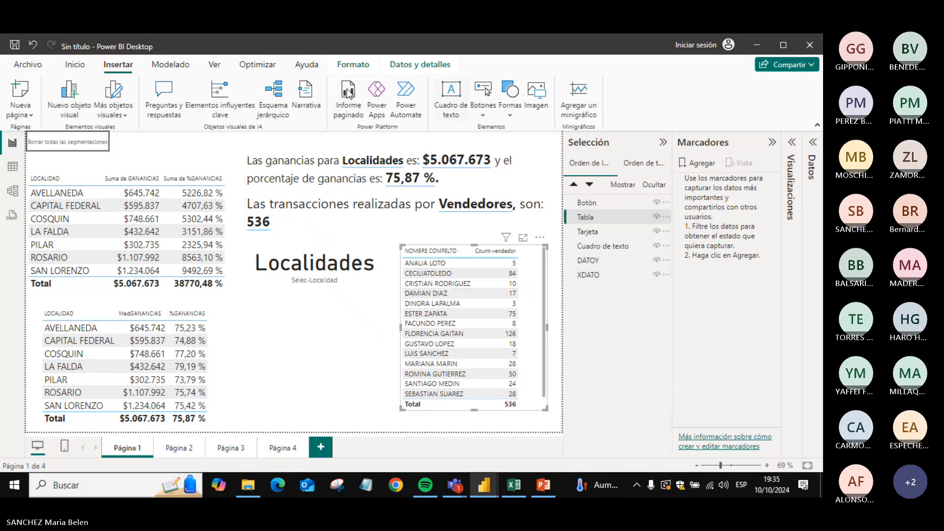
- Add a bookmark of the unfiltered Página 1 view and name it PantallaOrig1
click(220, 69)
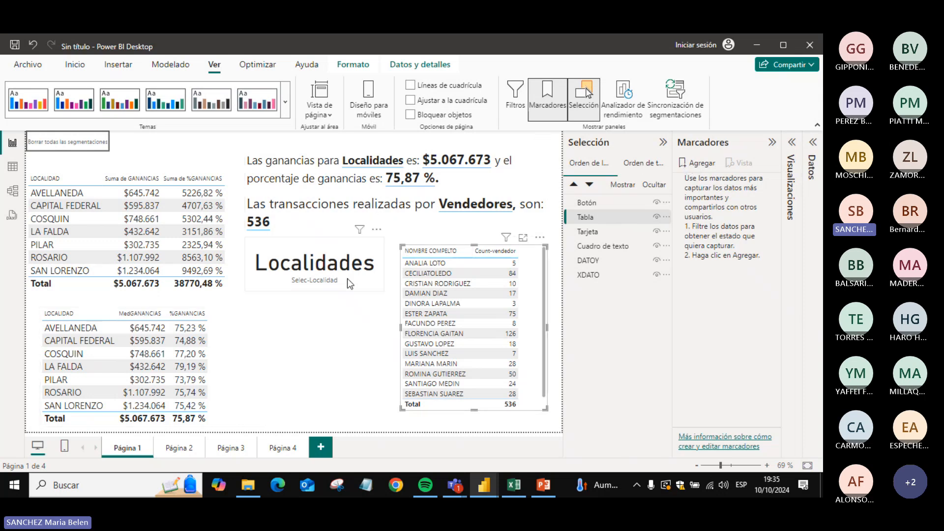
click(694, 165)
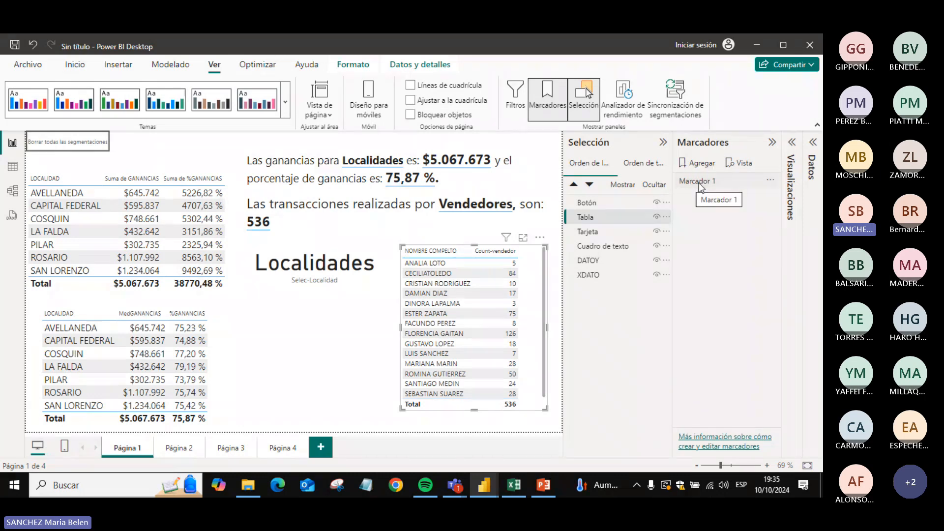
double_click(722, 181)
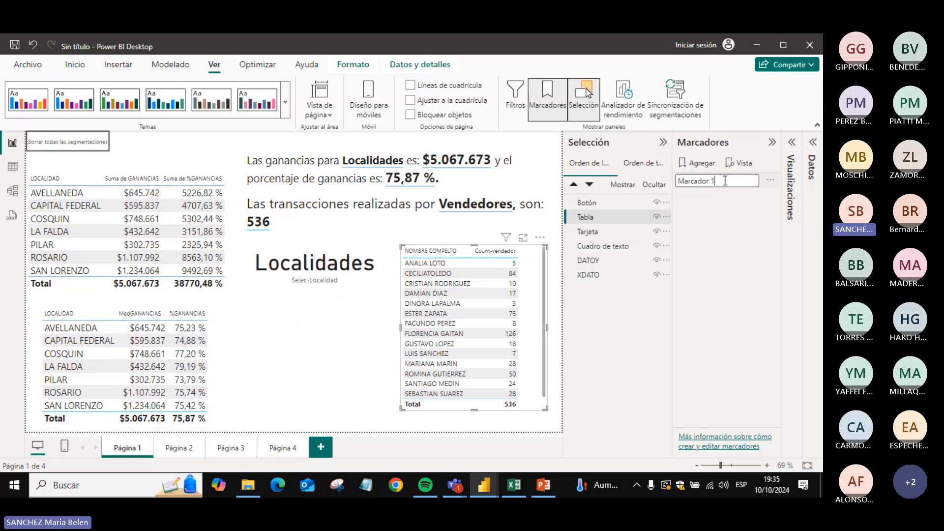
drag(725, 180, 555, 202)
text(pA)
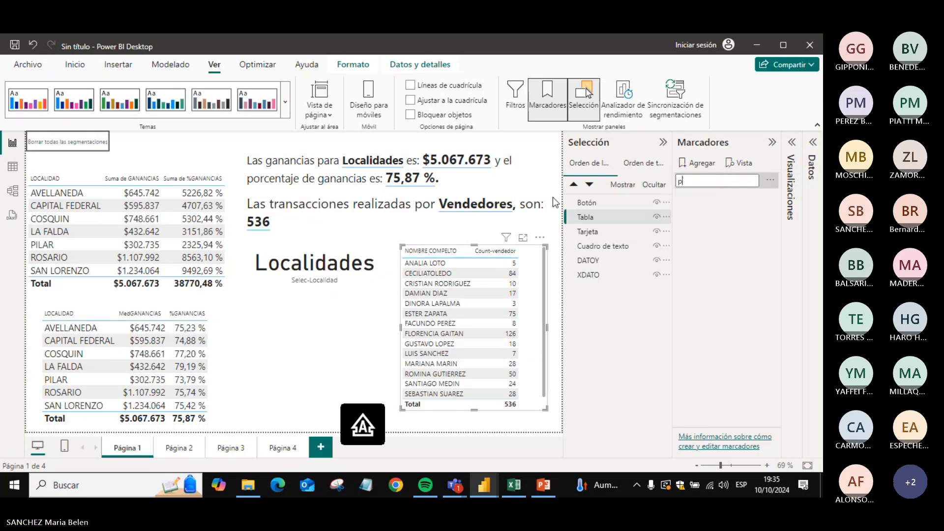
key(BackSpace)
key(BackSpace)
text(Panta)
text(llaOrig)
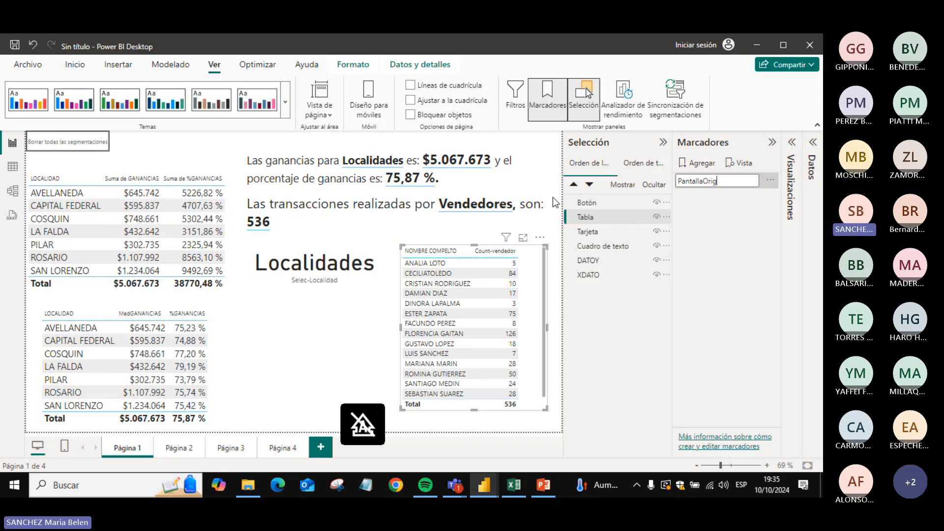
text(1)
key(Return)
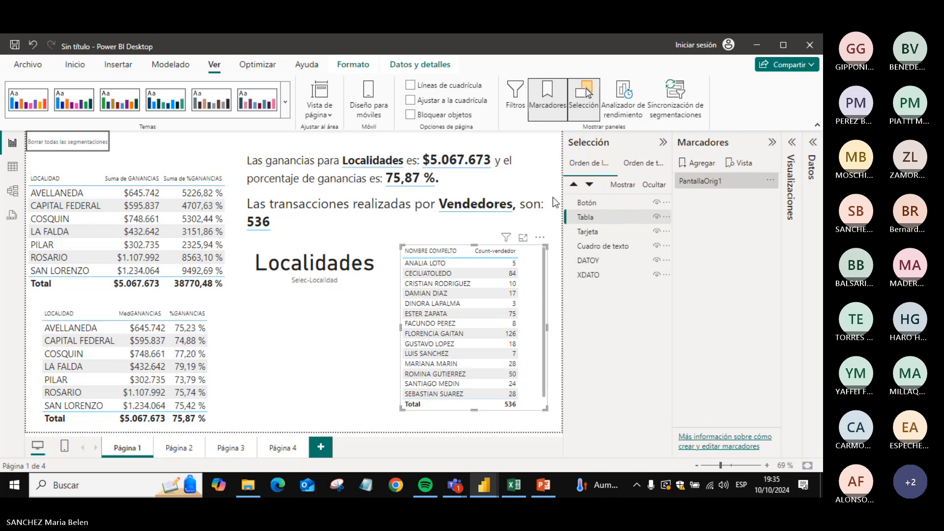
- Cross-filter Página 1 by AVELLANEDA, LA FALDA, PILAR and one seller, and restore the view with the PantallaOrig1 bookmark
click(325, 351)
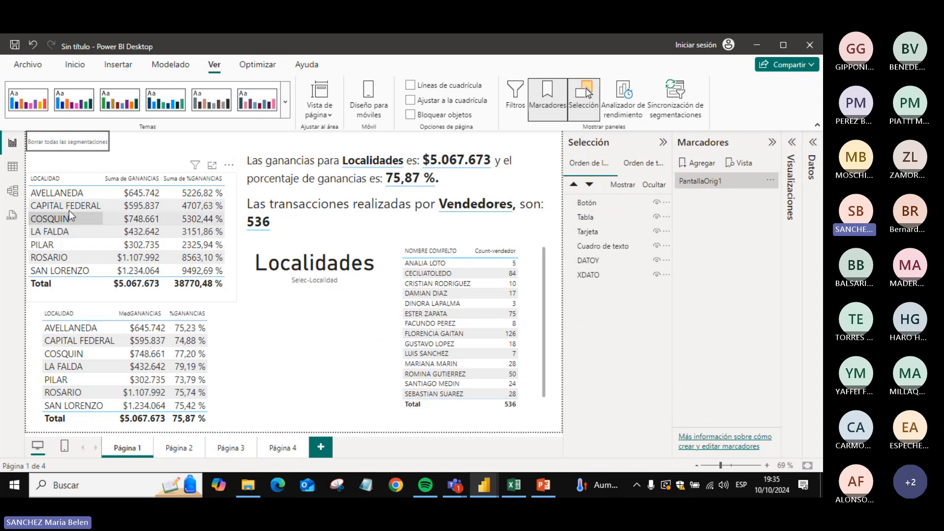
click(65, 194)
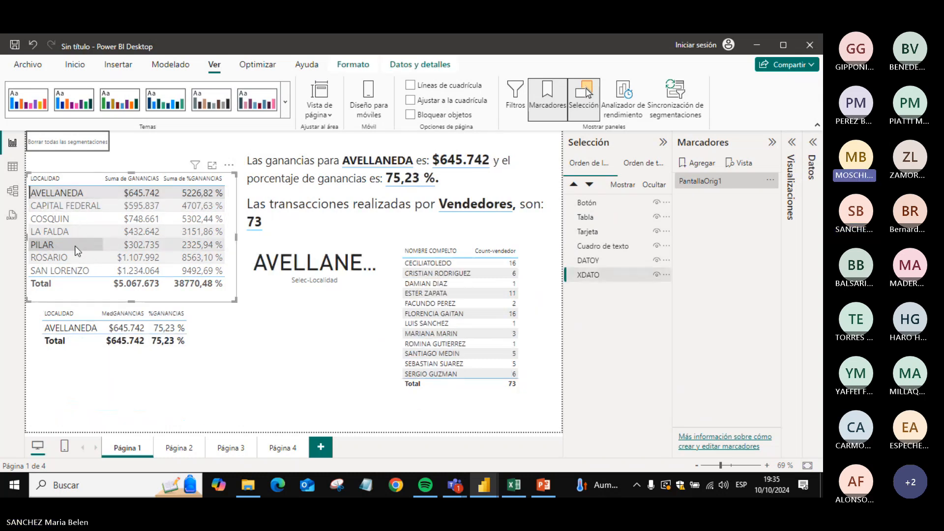
ctrl+click(63, 232)
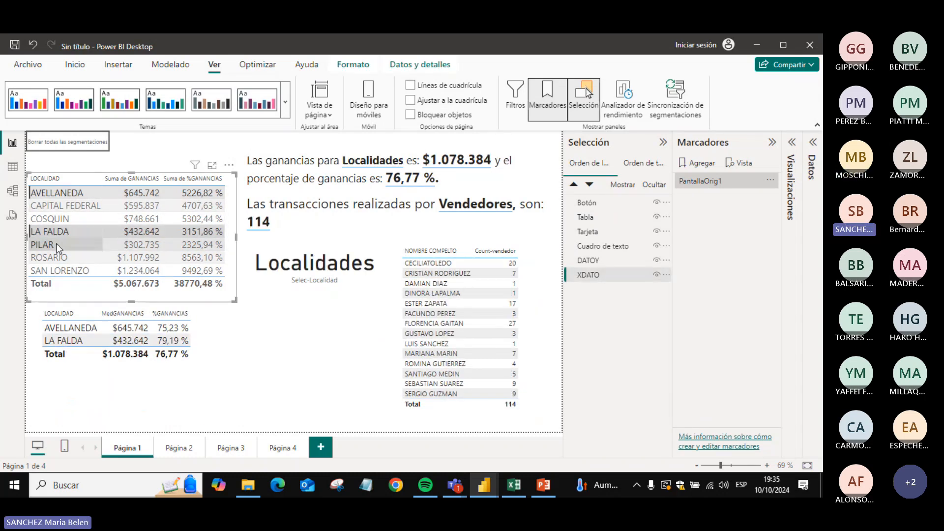
ctrl+click(54, 245)
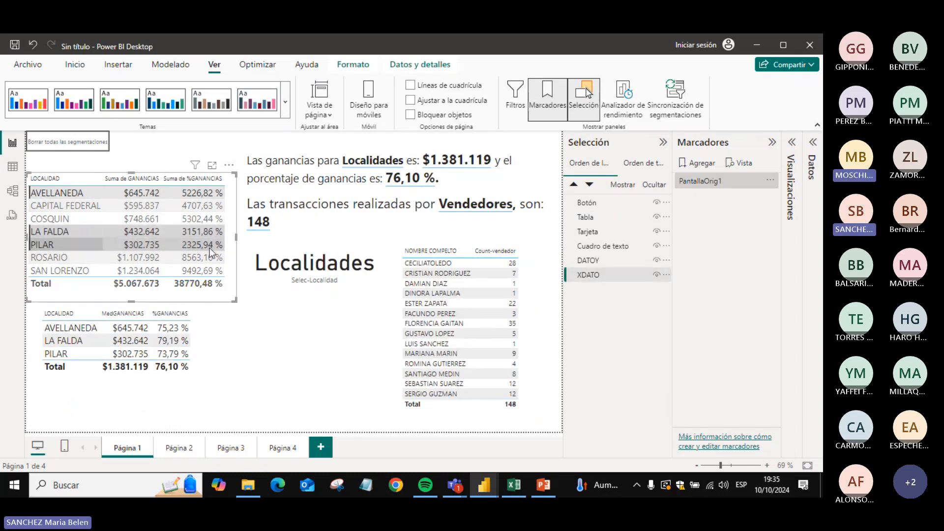
click(411, 314)
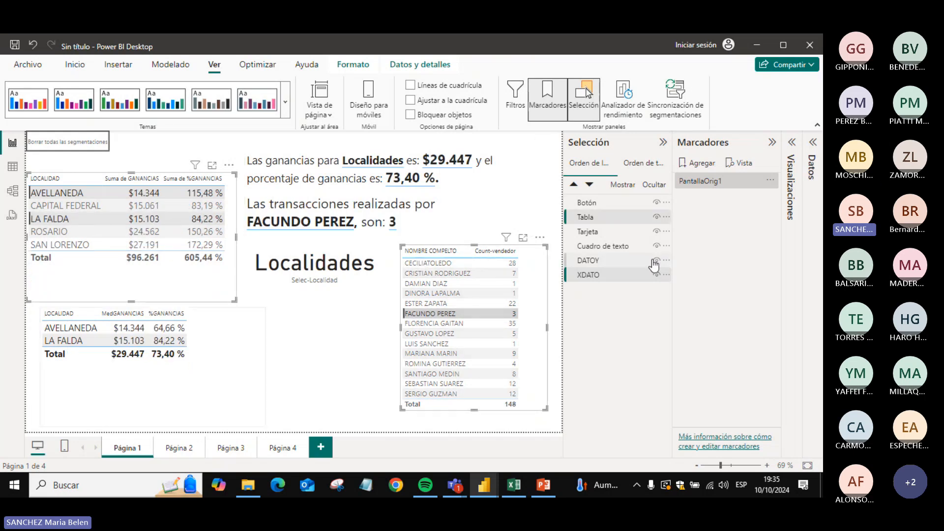
click(715, 190)
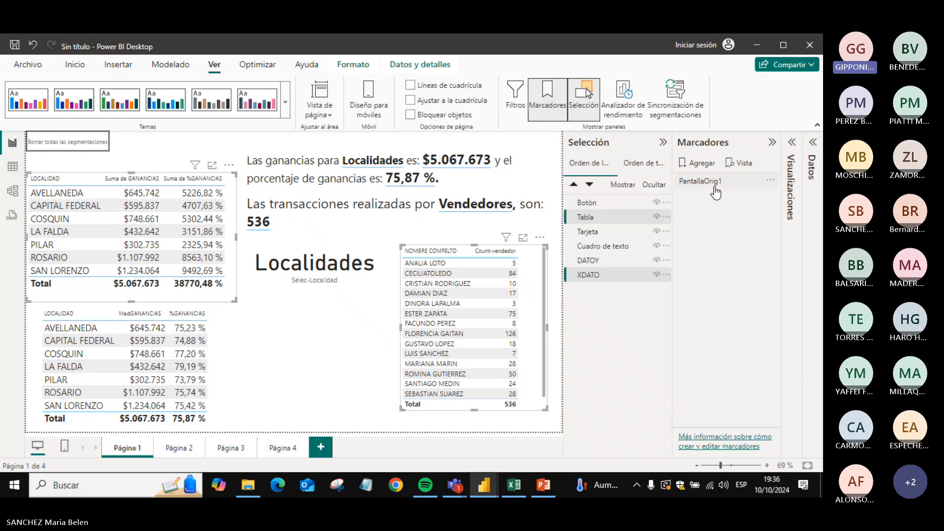
- Delete the PantallaOrig1 bookmark and add a new bookmark of the unfiltered Página 1 view
right_click(715, 189)
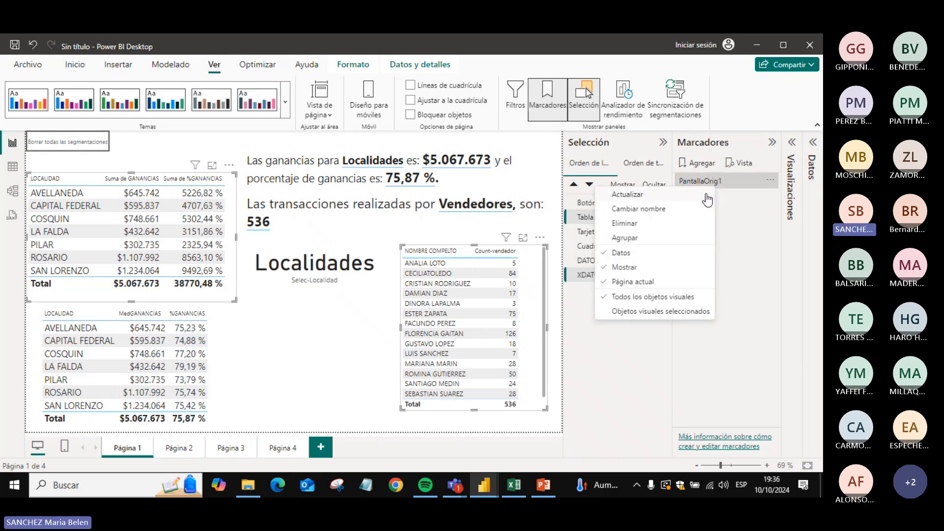
click(657, 226)
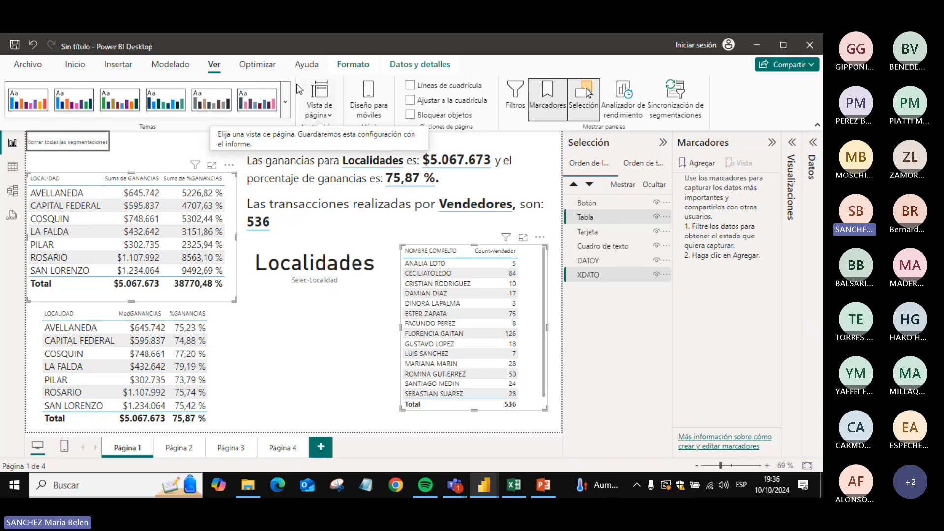
click(698, 167)
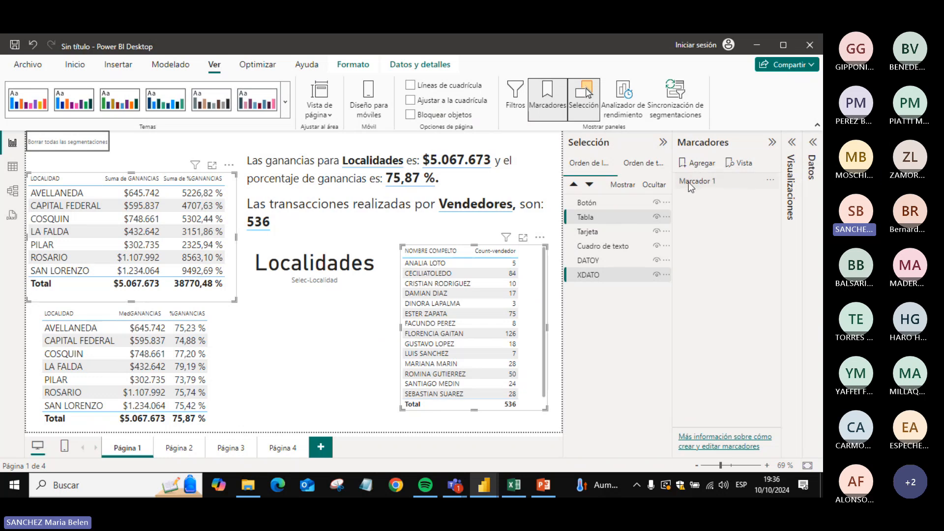
- Cross-filter Página 1 by the first seller and COSQUIN, and restore the view with the Marcador 1 bookmark
click(689, 181)
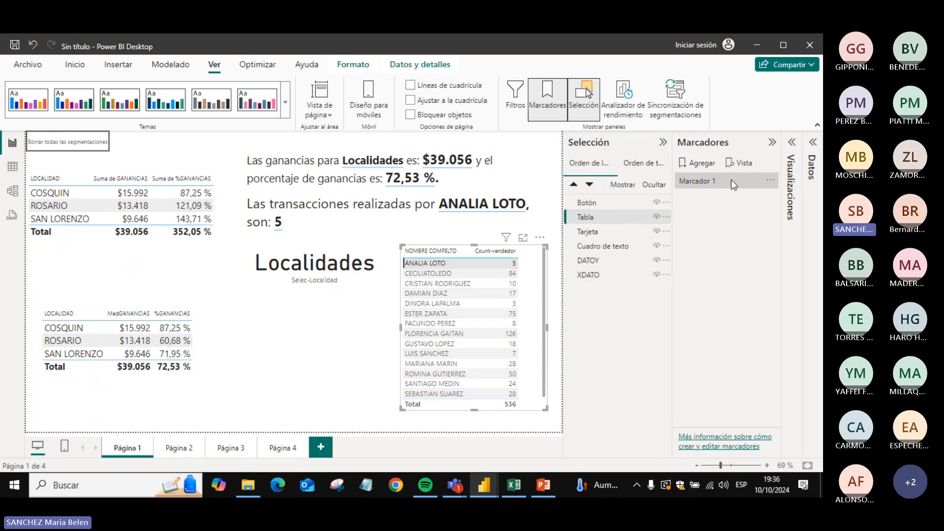
click(57, 191)
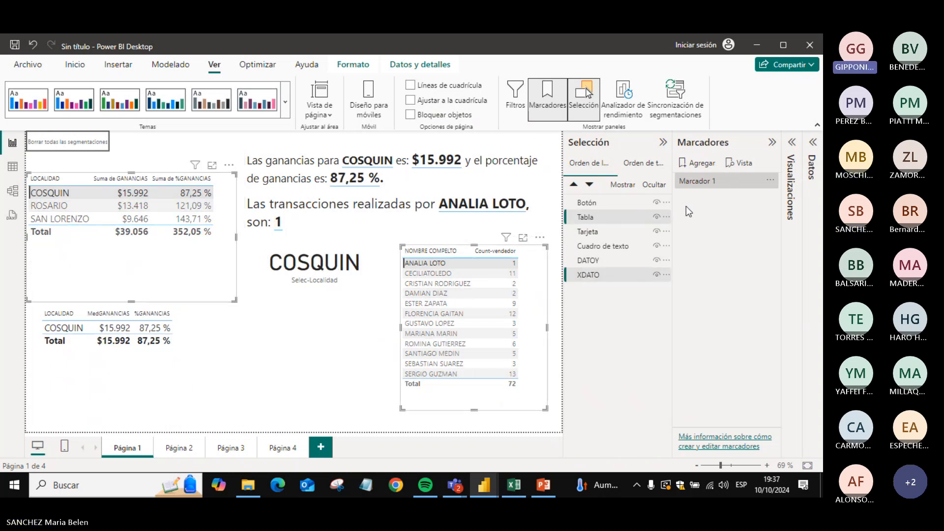
click(725, 181)
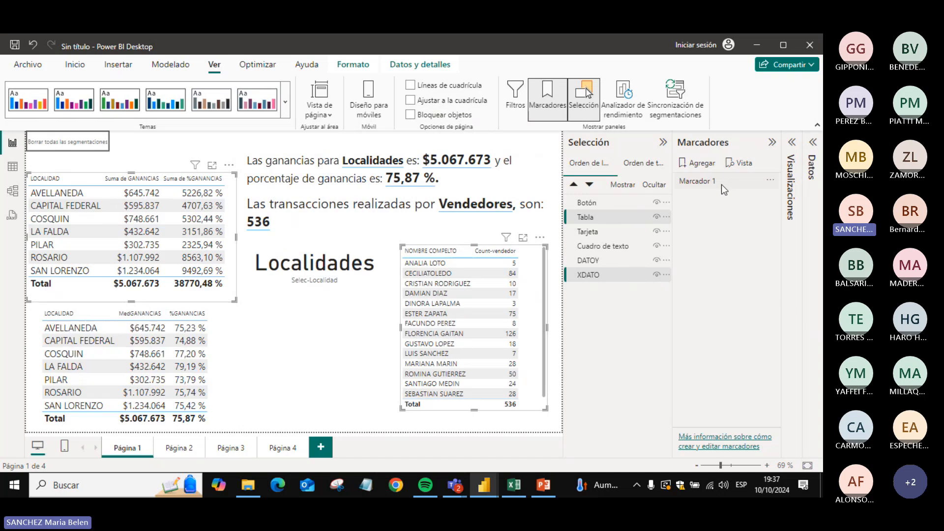
key(alt+Tab)
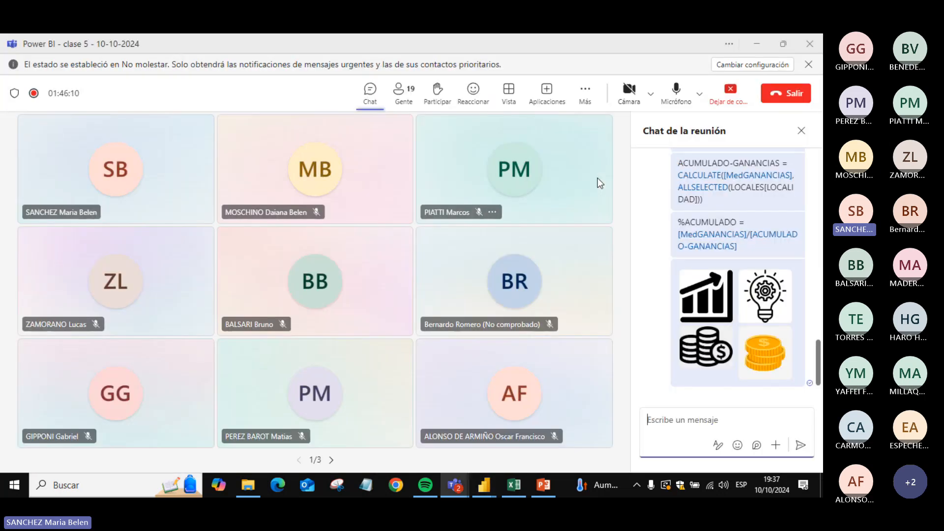
key(alt+Tab)
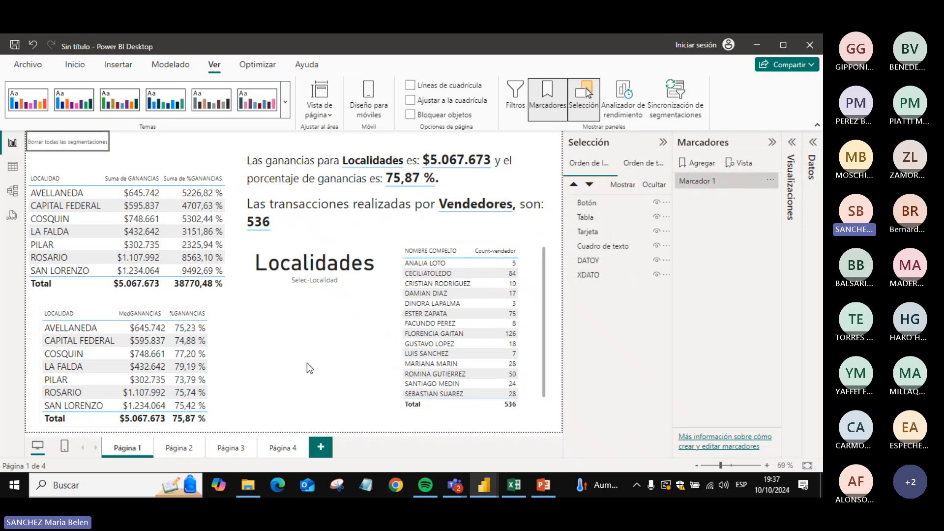
- Insert a rectangle shape on Página 1 in the empty area below the Localidades card
click(121, 69)
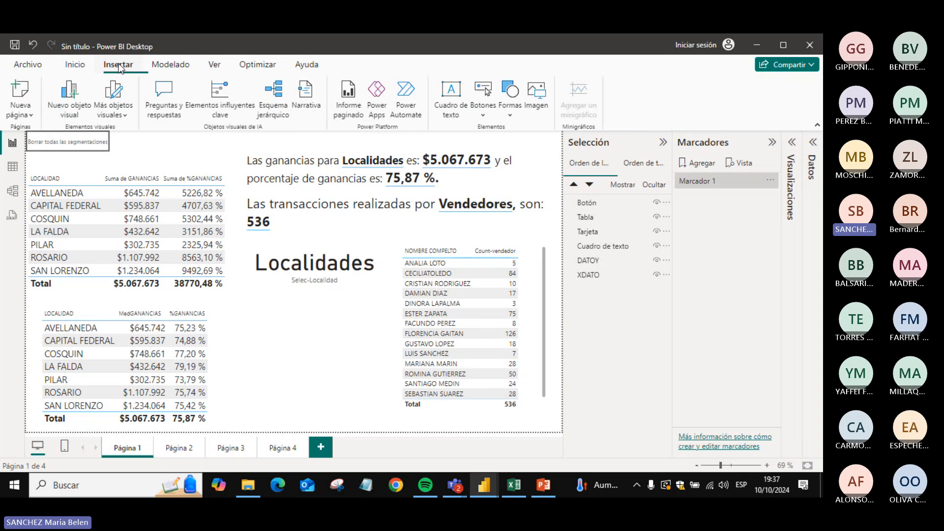
click(512, 113)
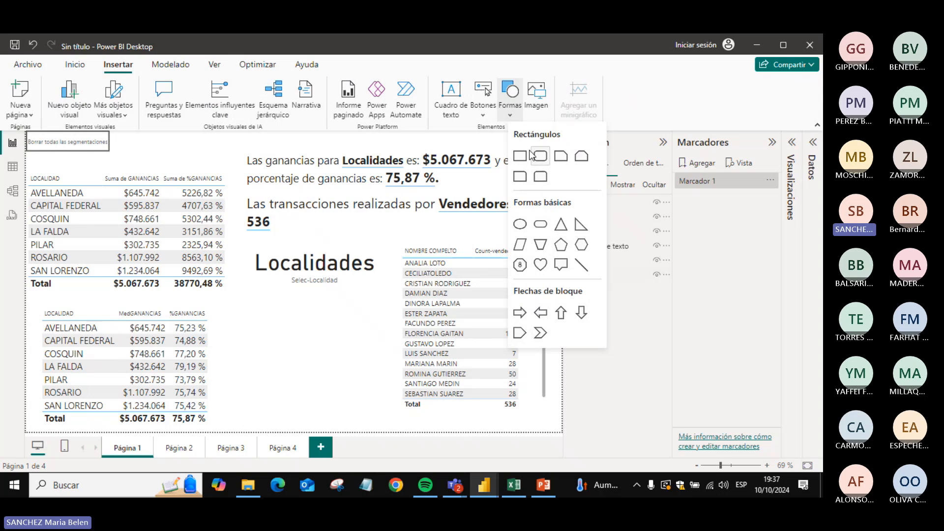
click(497, 170)
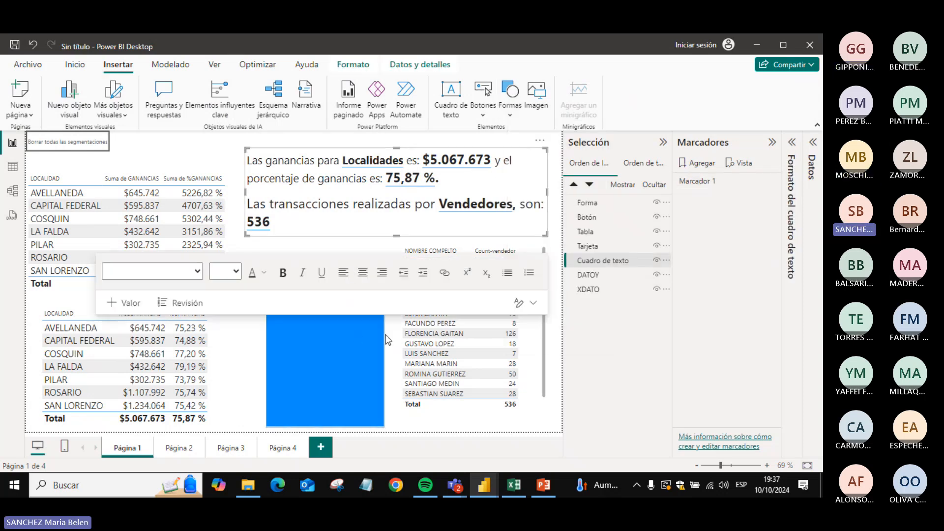
click(383, 338)
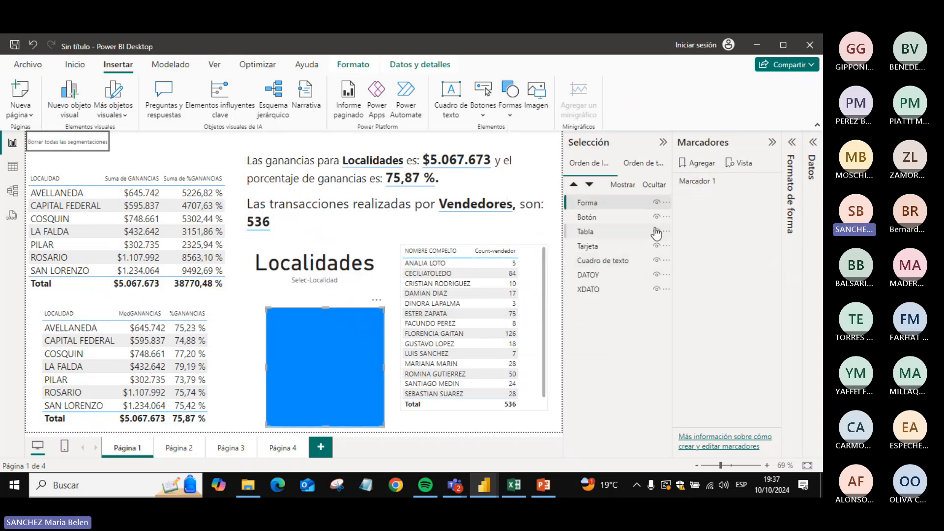
- Change the blue rectangle to a rounded rectangle and shrink it to a small button size
click(792, 143)
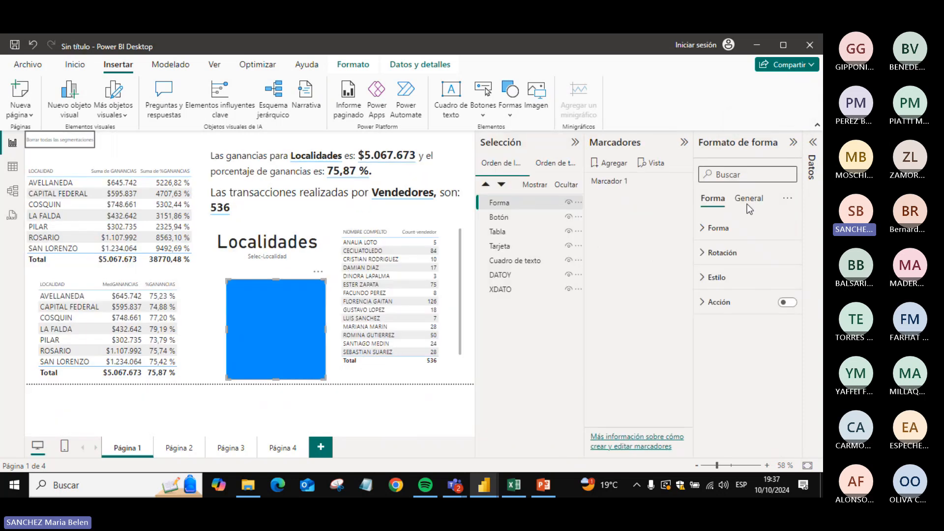
click(714, 229)
click(722, 270)
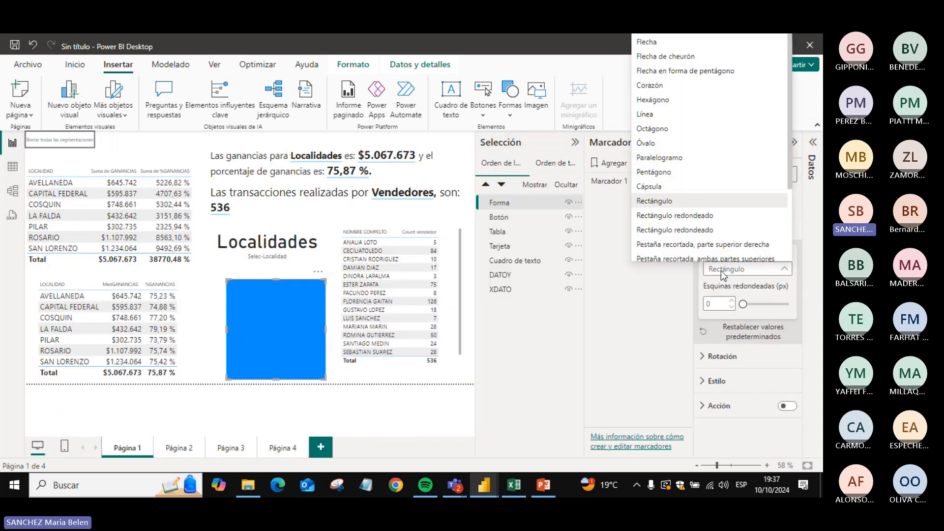
click(695, 215)
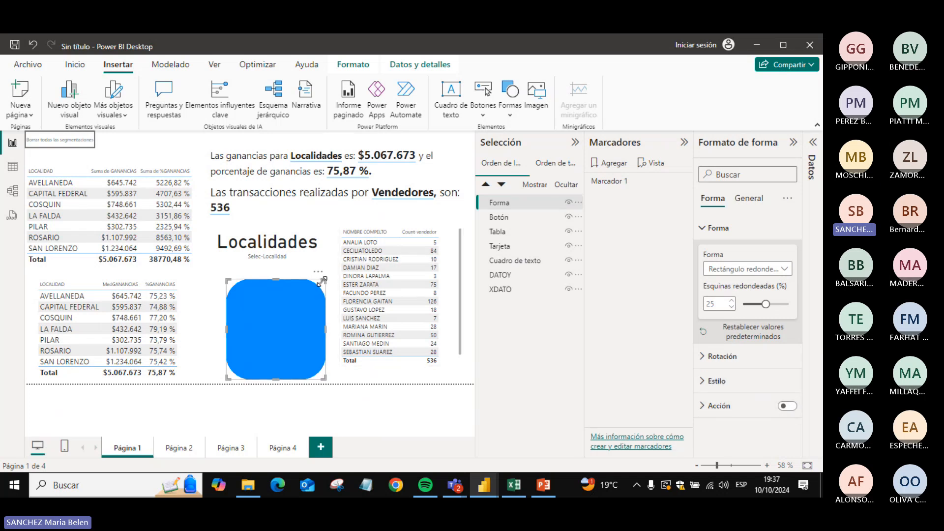
drag(324, 282, 267, 347)
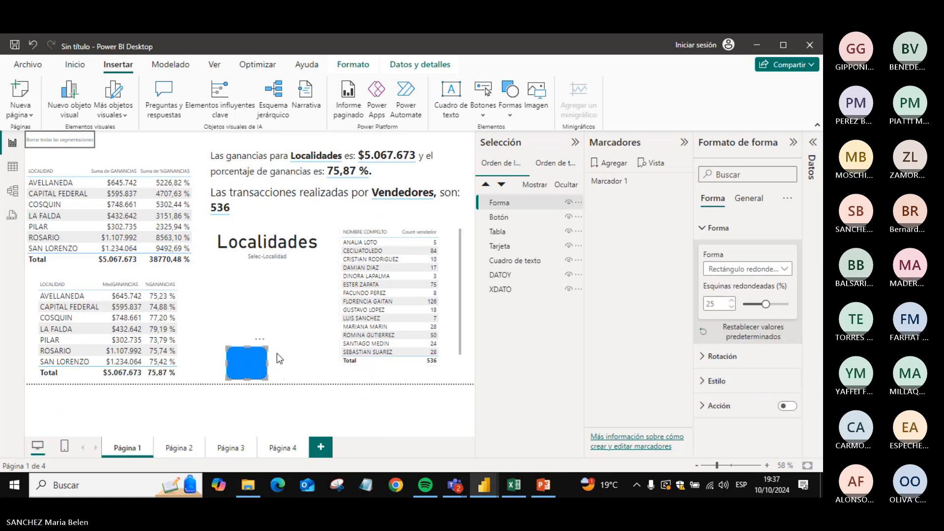
click(276, 353)
click(246, 371)
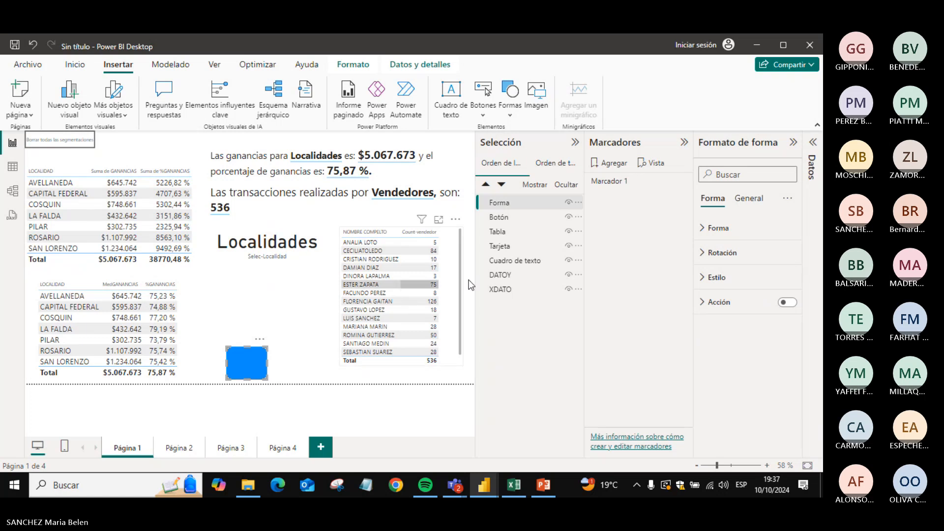
- Turn on text for the rounded shape and set it to Restablecer in bold
click(708, 281)
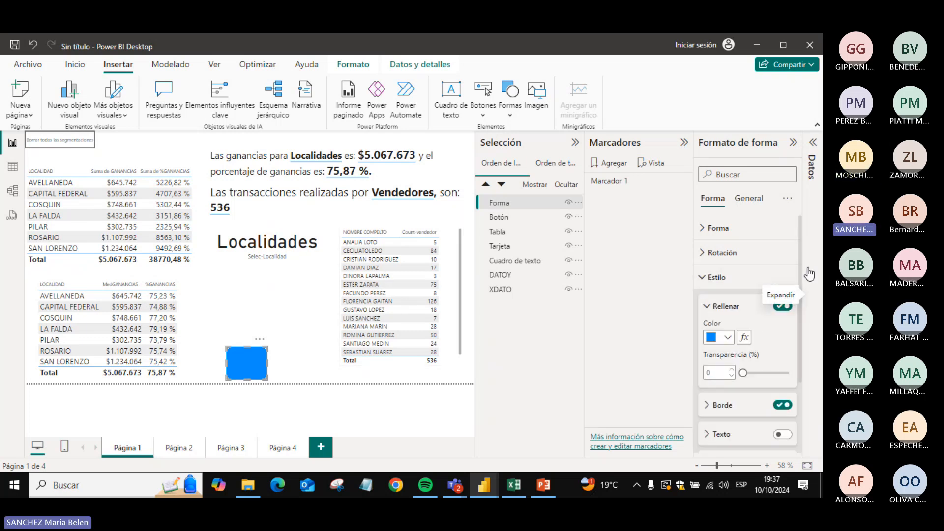
drag(799, 265, 800, 312)
click(782, 372)
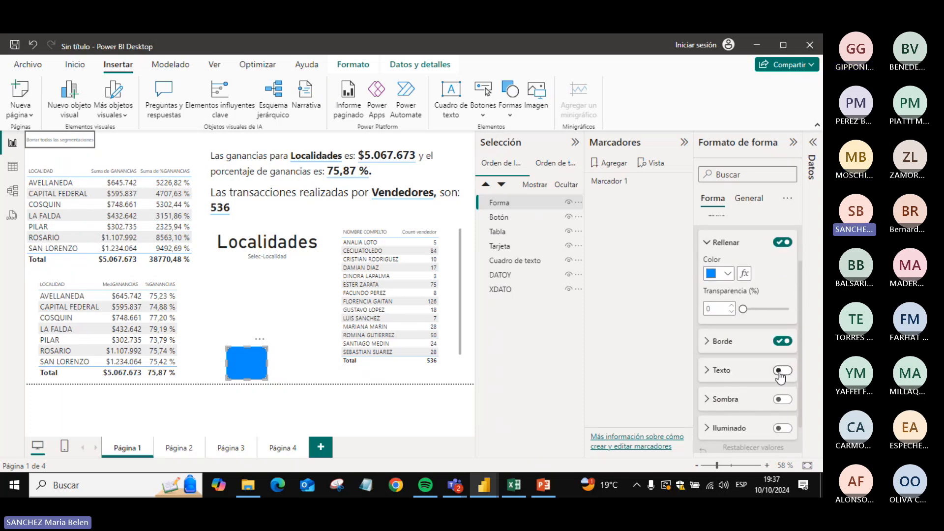
click(722, 373)
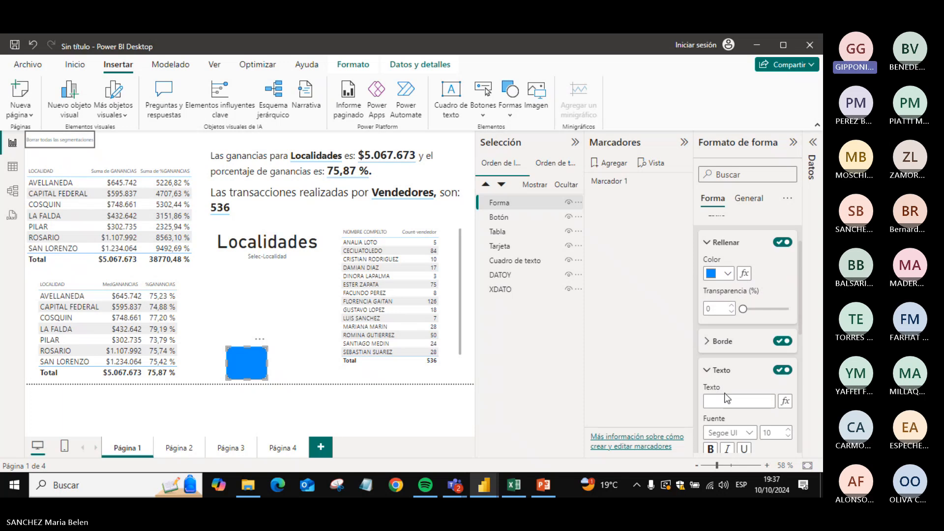
click(725, 398)
key(Caps_Lock)
text(Rest)
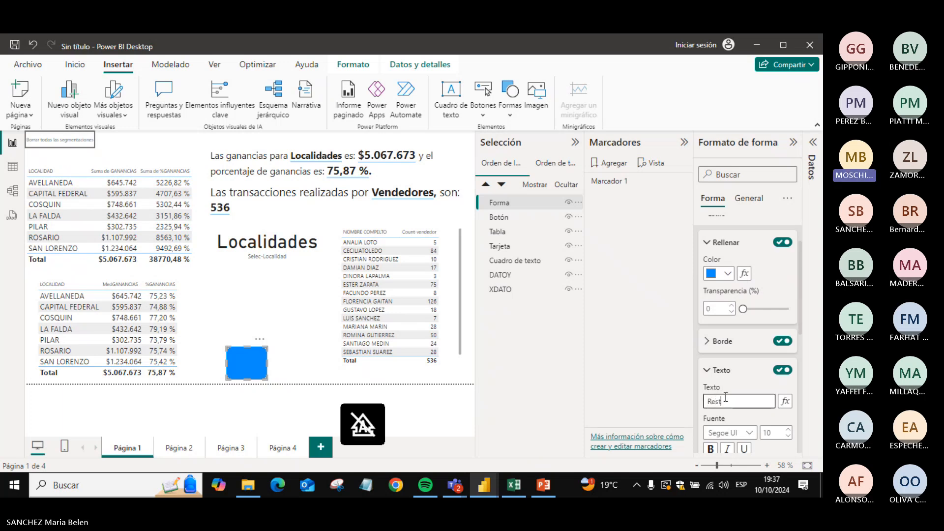
text(ablecer)
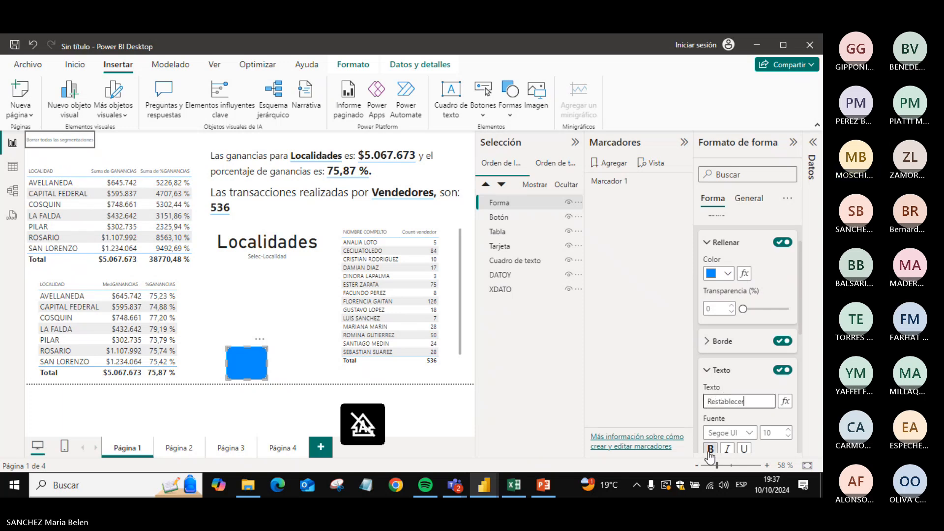
- Change the Restablecer shape's fill to light grey and its font colour to black
click(717, 274)
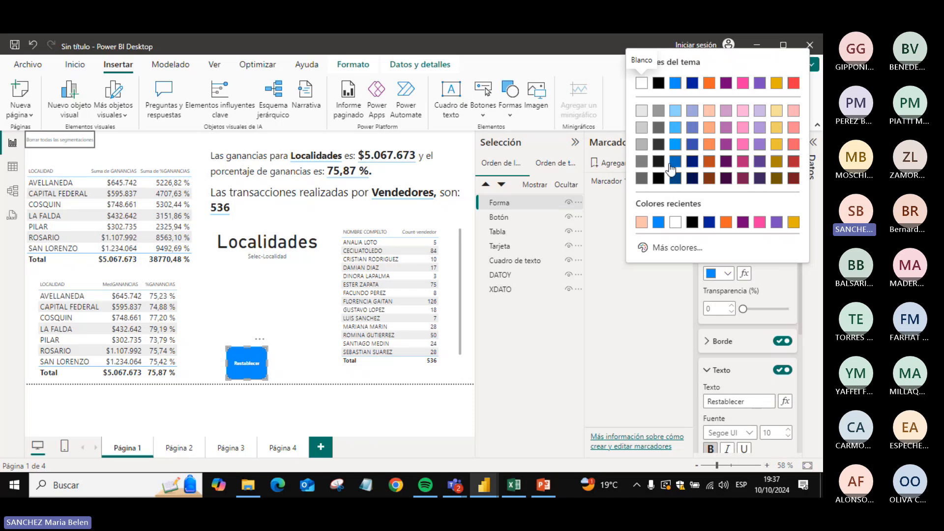
click(641, 111)
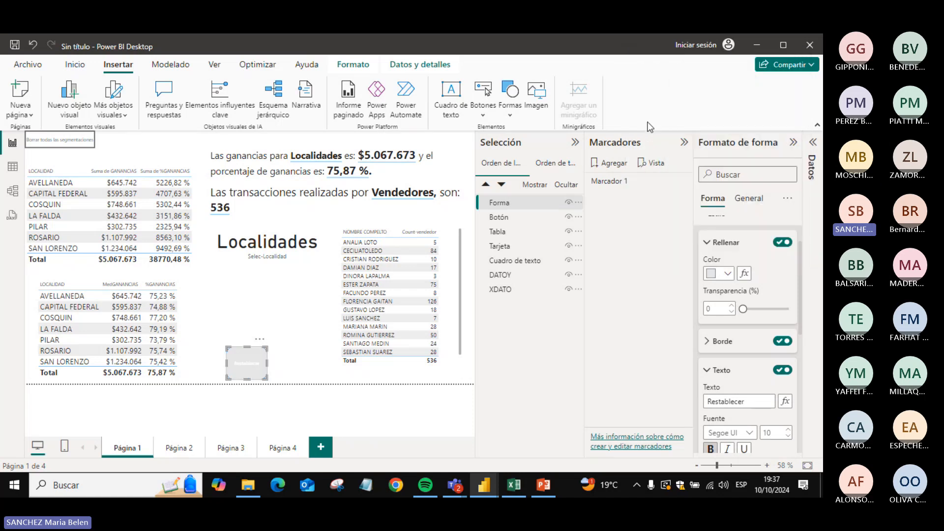
scroll(799, 329, down, 1)
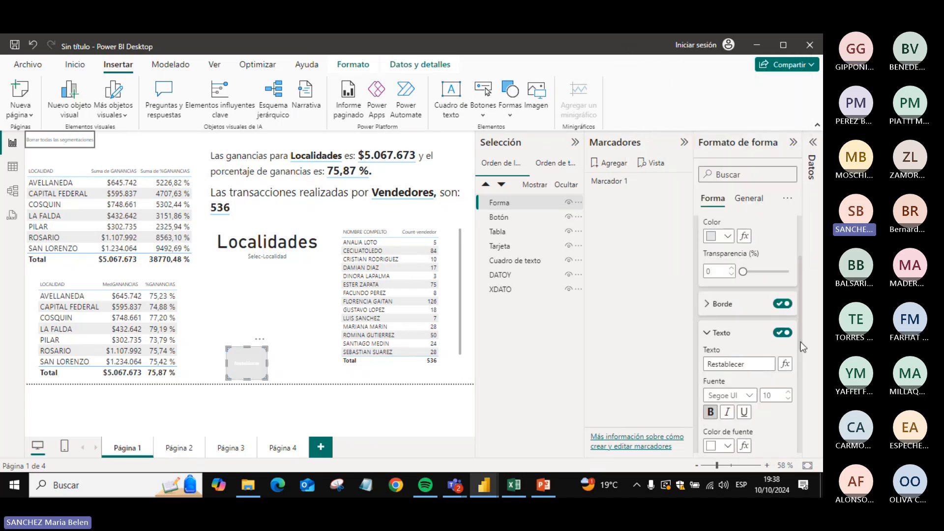
scroll(800, 341, down, 1)
click(727, 382)
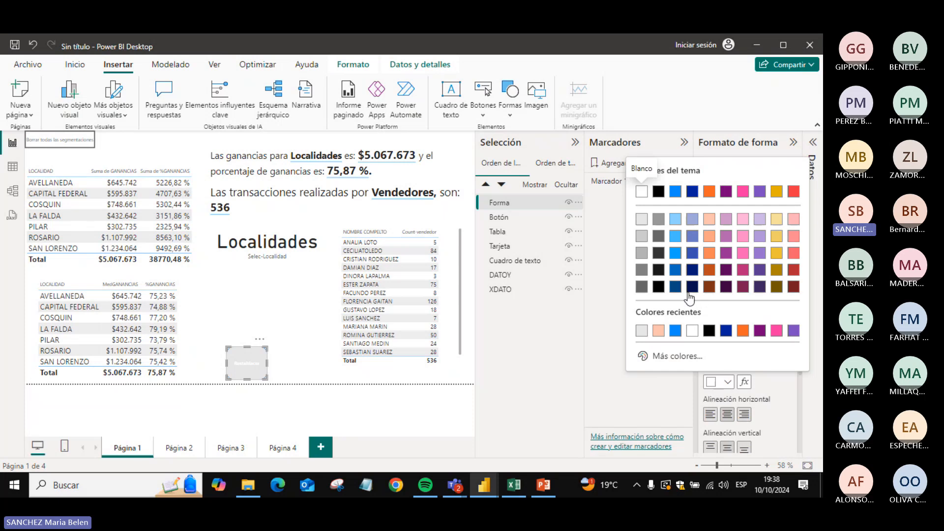
click(709, 331)
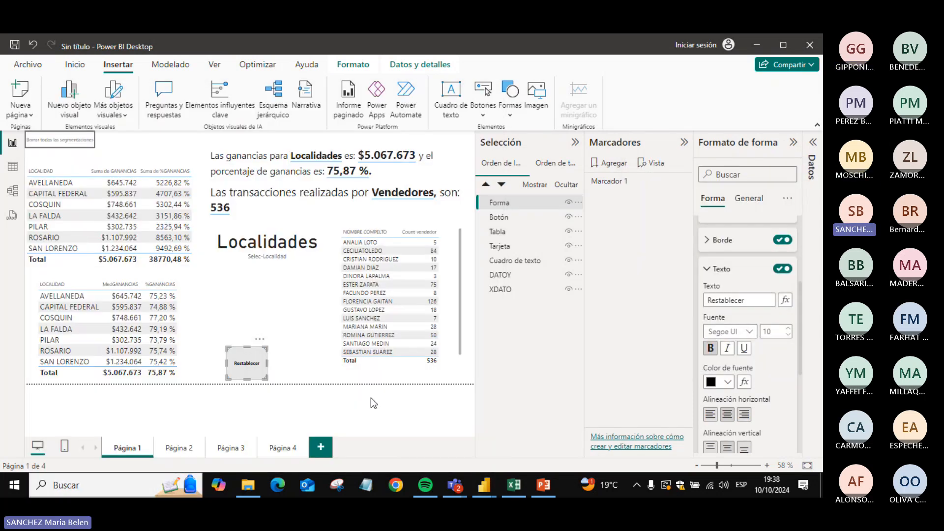
click(312, 352)
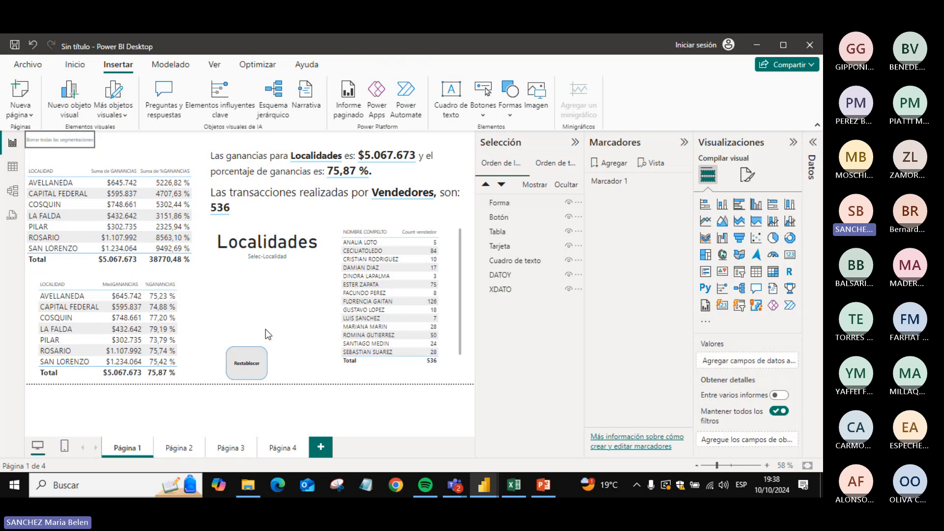
- Turn off the border of the Restablecer shape
click(251, 368)
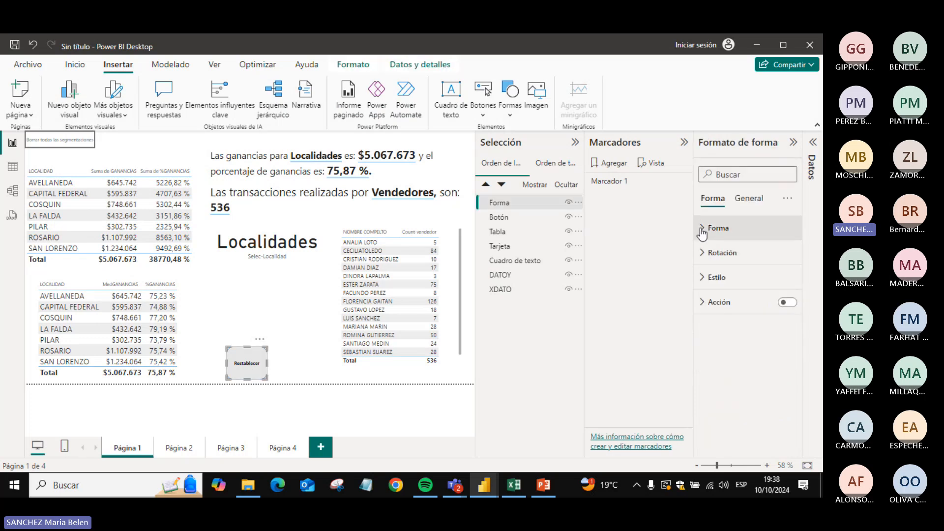
click(708, 277)
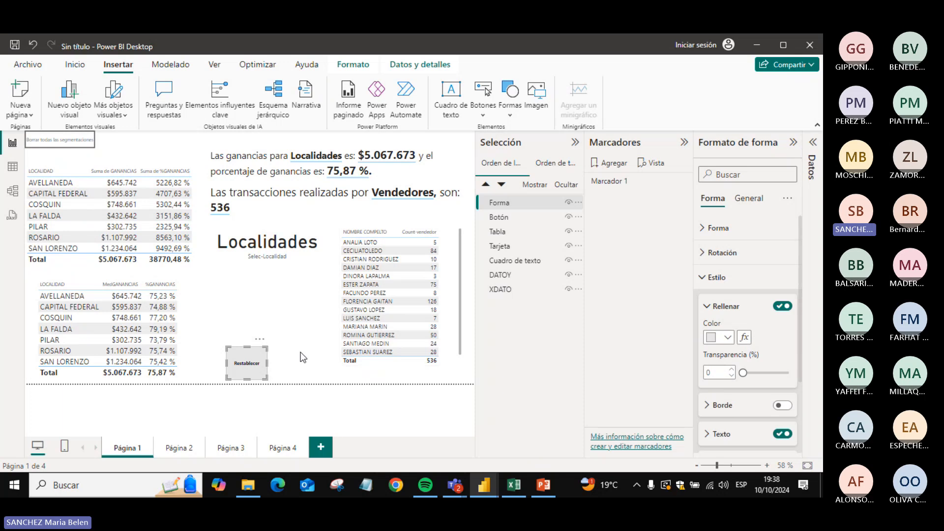
click(704, 277)
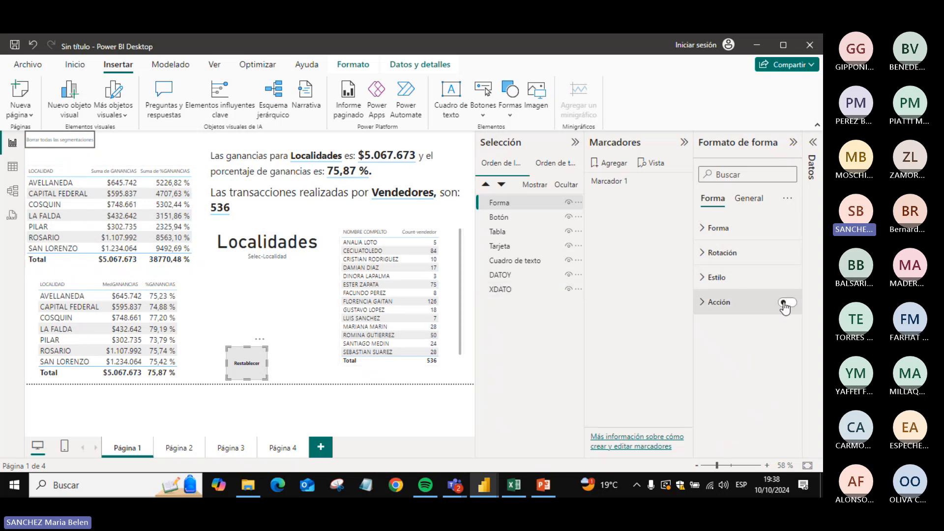
- Enable the Restablecer shape's action with type Marcador and assign it the bookmark Marcador 1
click(743, 304)
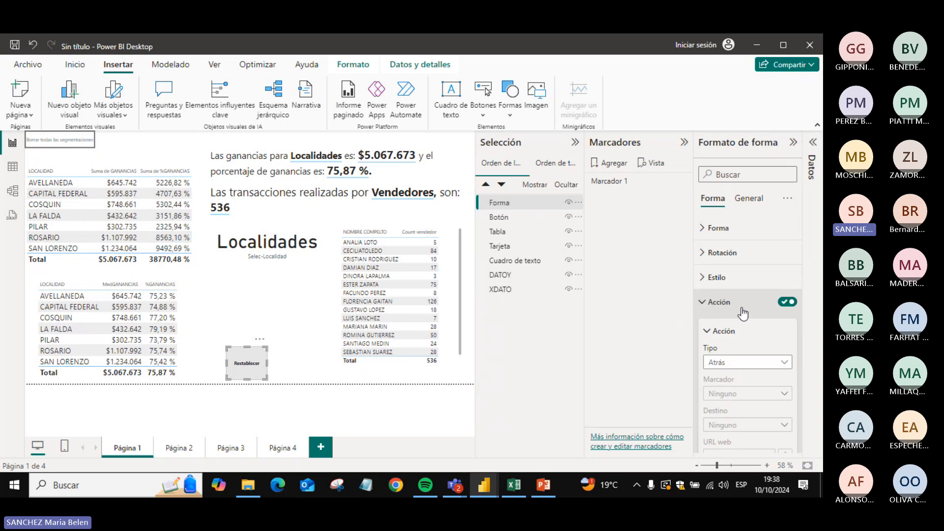
click(730, 303)
click(730, 302)
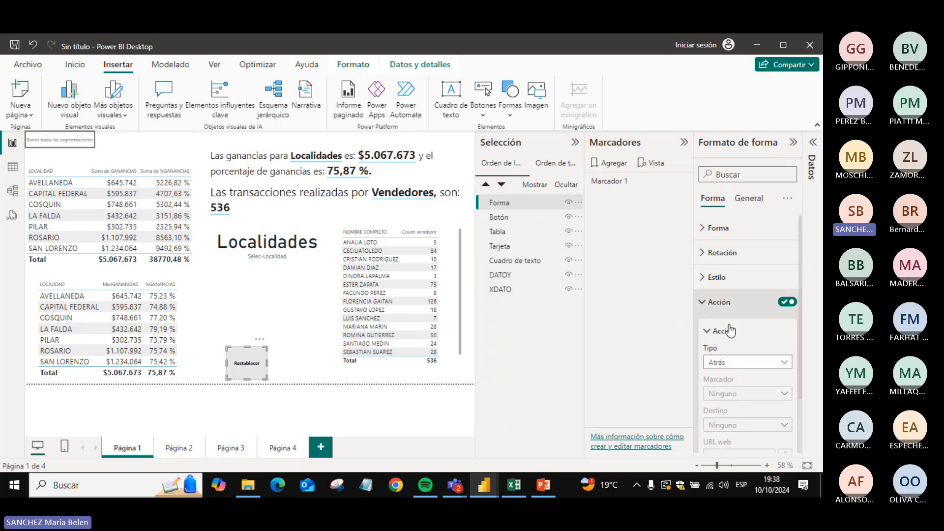
click(732, 363)
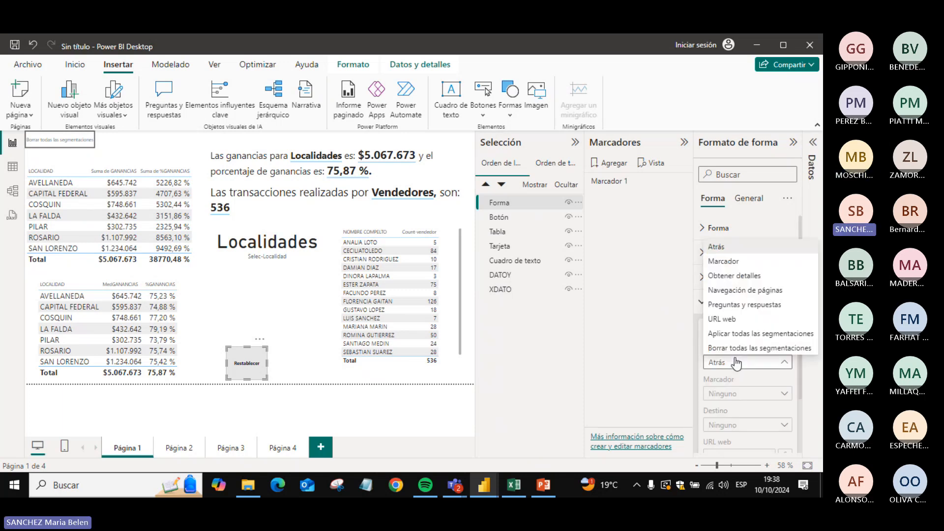
click(723, 261)
click(732, 394)
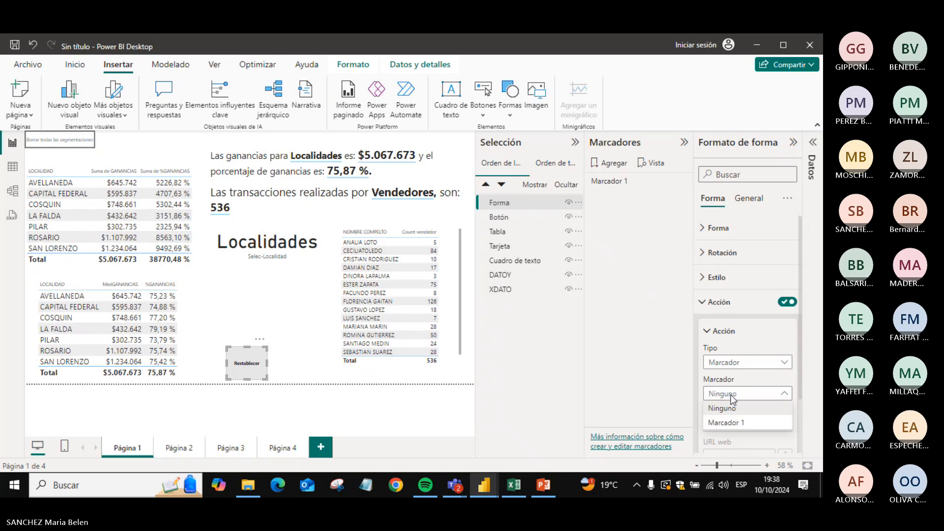
click(740, 423)
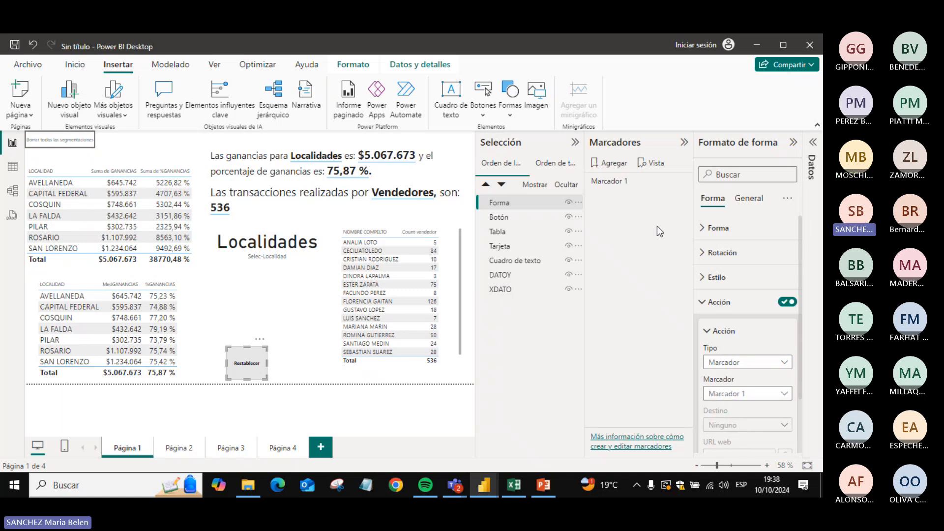
- Delete the bookmark Marcador 1 and add a new bookmark of the unfiltered Página 1 with the Restablecer shape on it
right_click(617, 180)
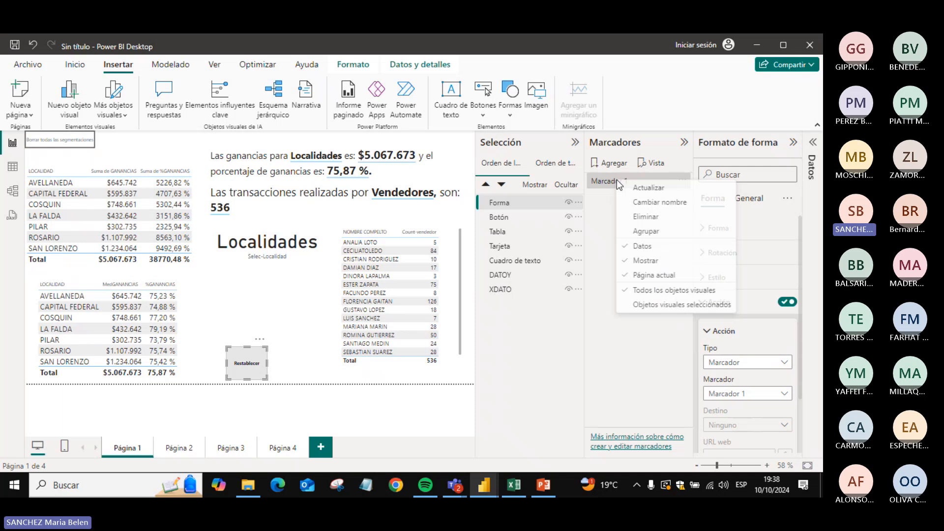
click(638, 217)
click(301, 326)
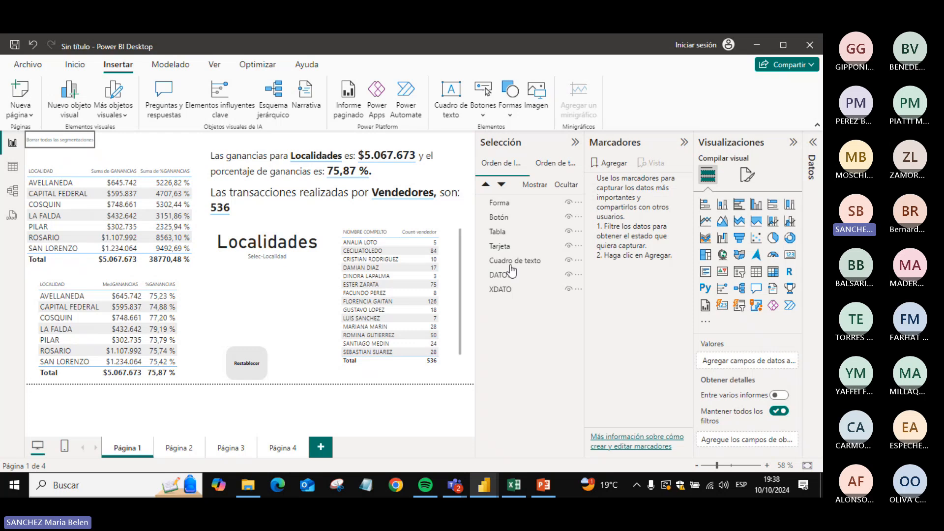
click(618, 167)
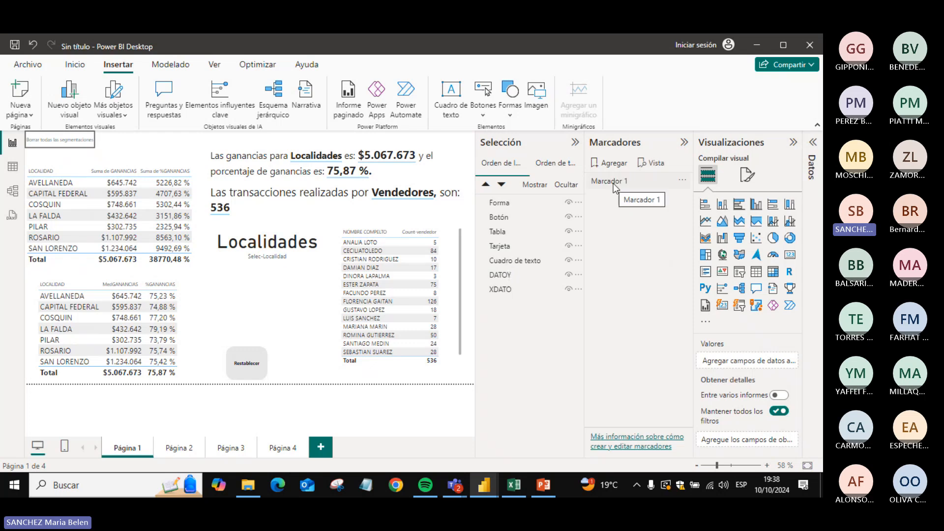
- Rename the new bookmark as Pagina1
right_click(612, 184)
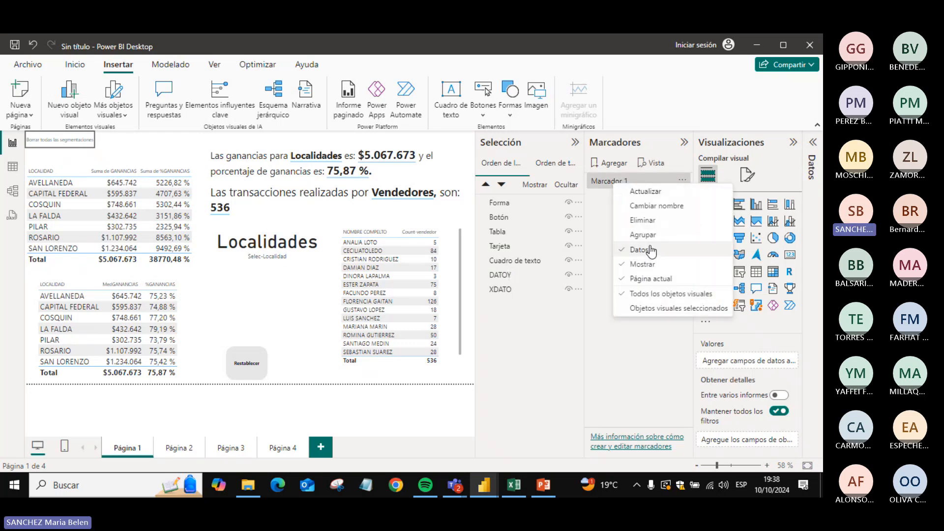
click(639, 209)
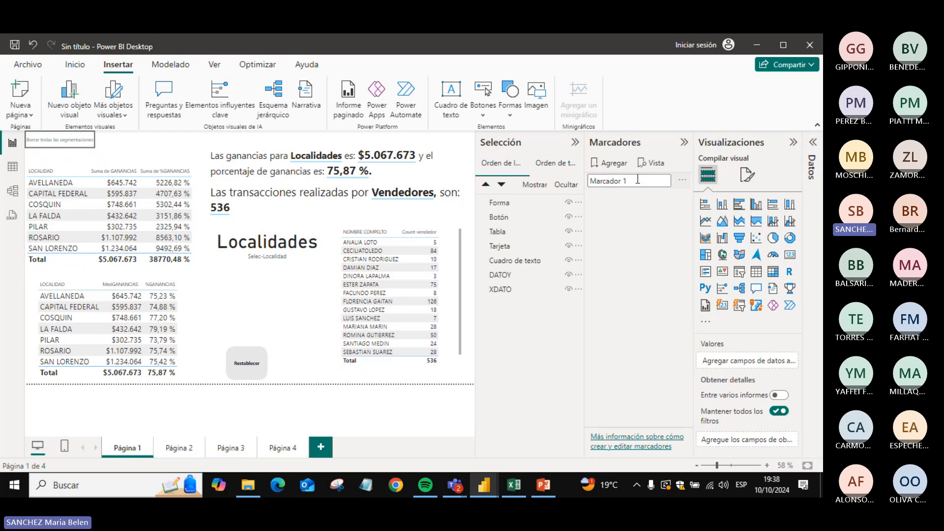
key(ctrl+a)
text(Pagina)
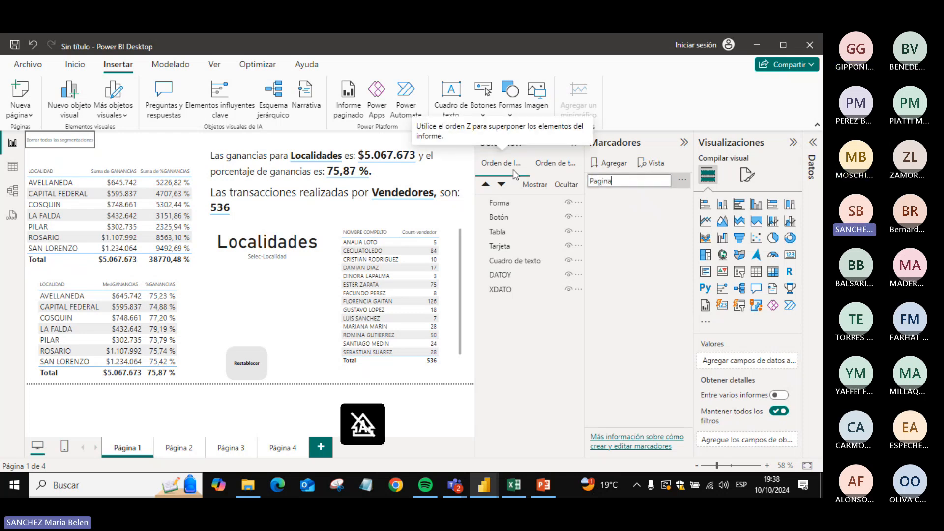
text(1)
key(Return)
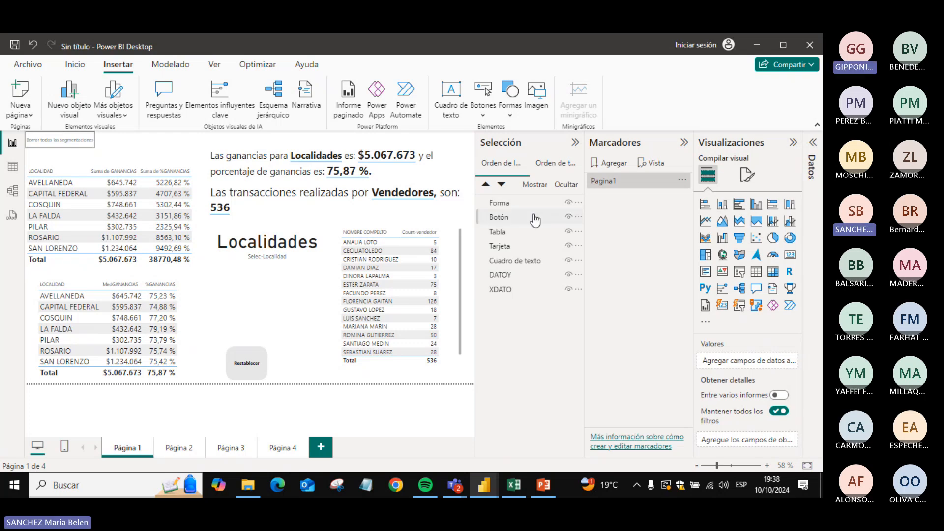
- Assign the Pagina1 bookmark to the Restablecer shape's action
click(787, 302)
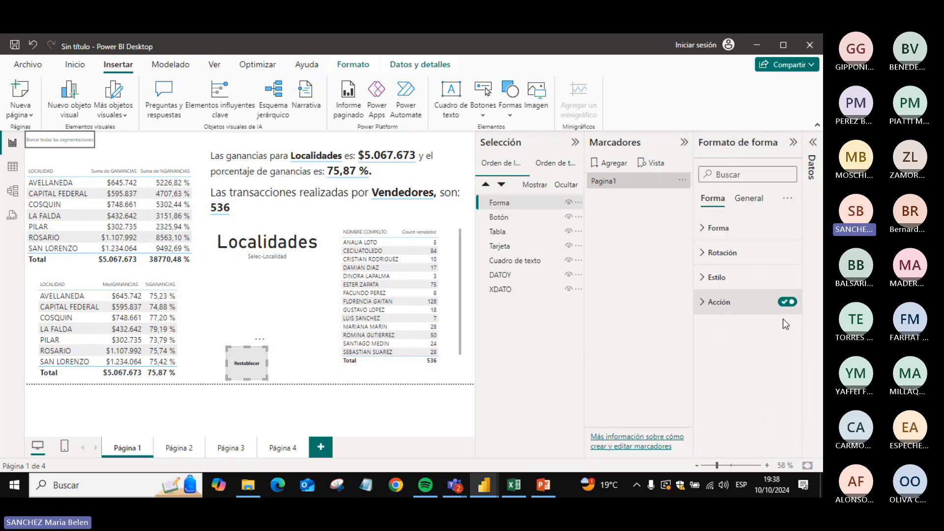
click(703, 303)
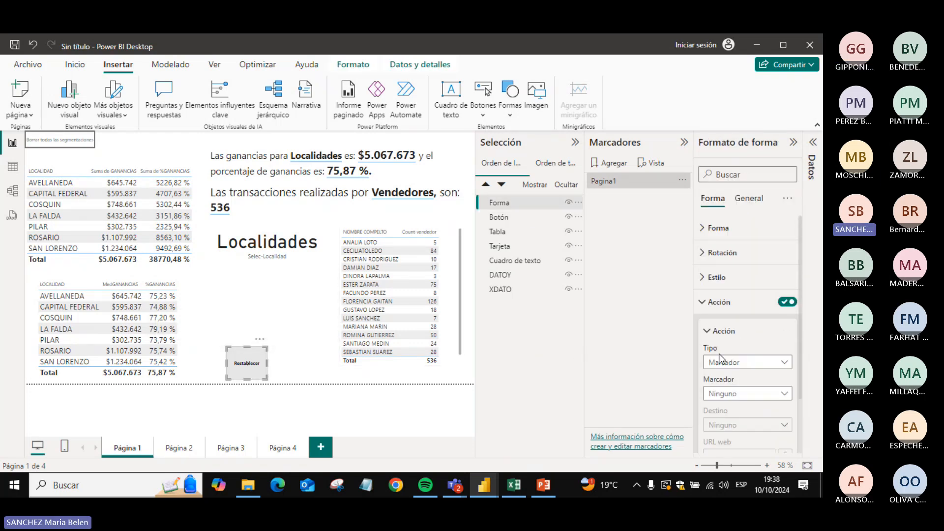
click(729, 399)
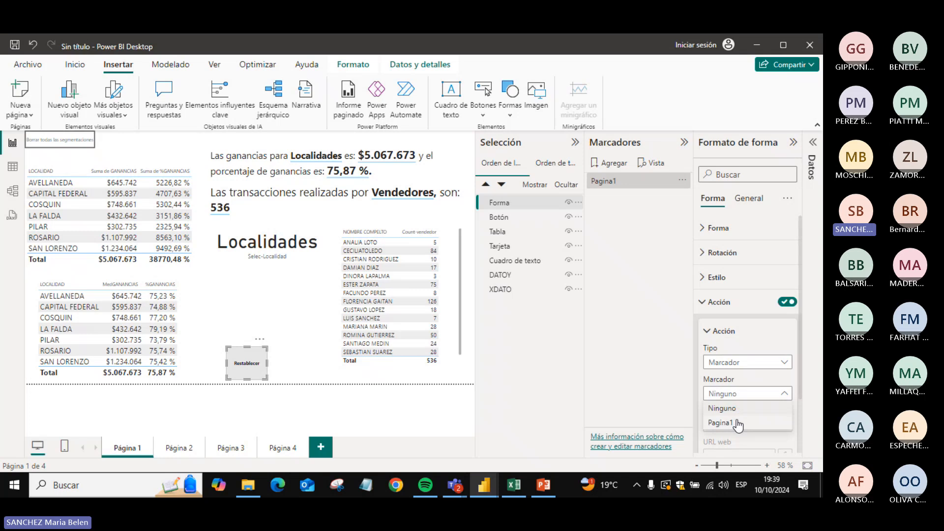
click(736, 423)
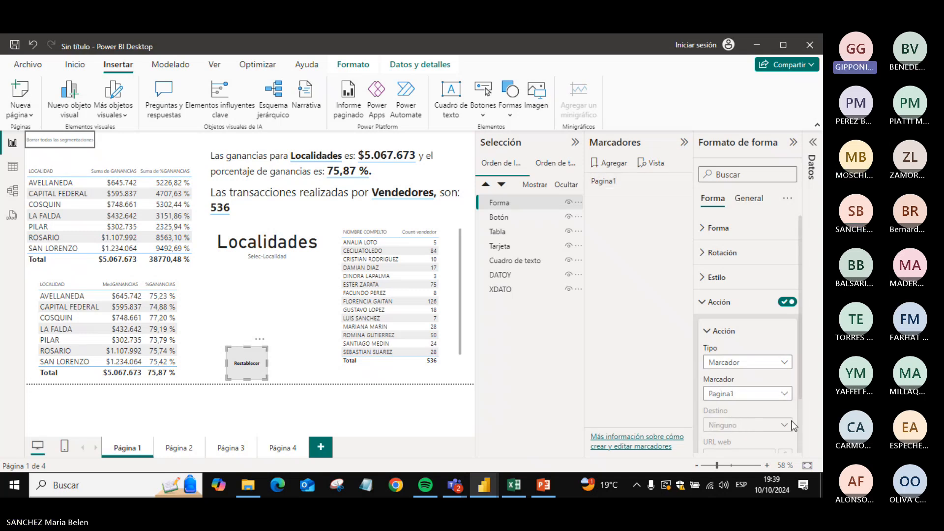
click(309, 325)
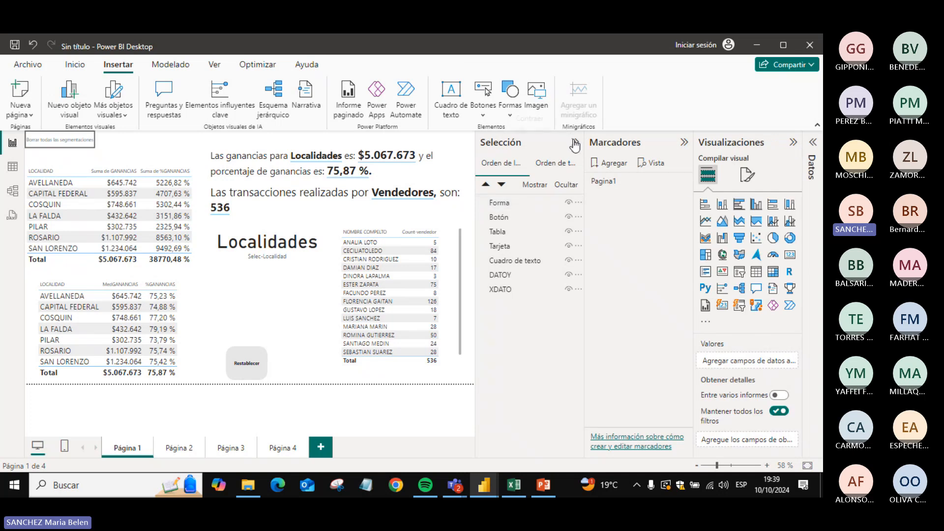
- Hide the Selección and Marcadores panes to enlarge the report canvas
click(214, 65)
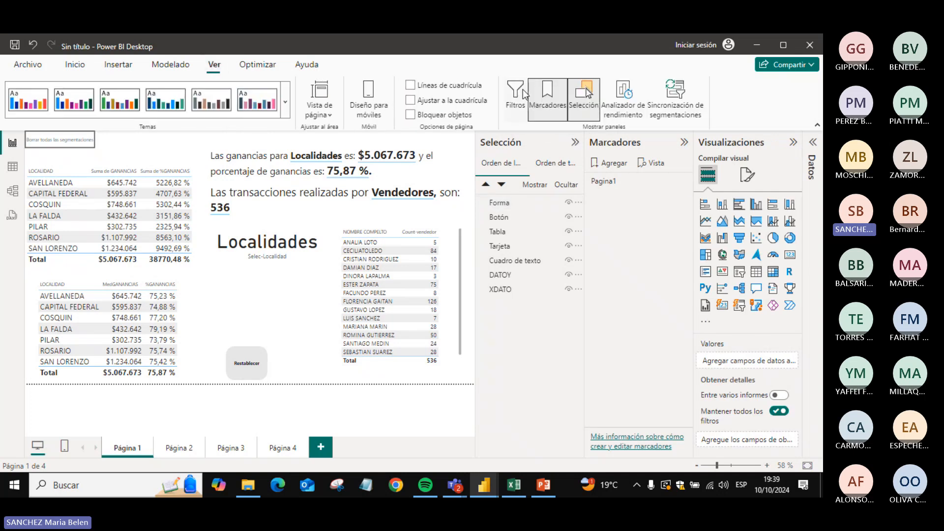
click(570, 105)
click(565, 105)
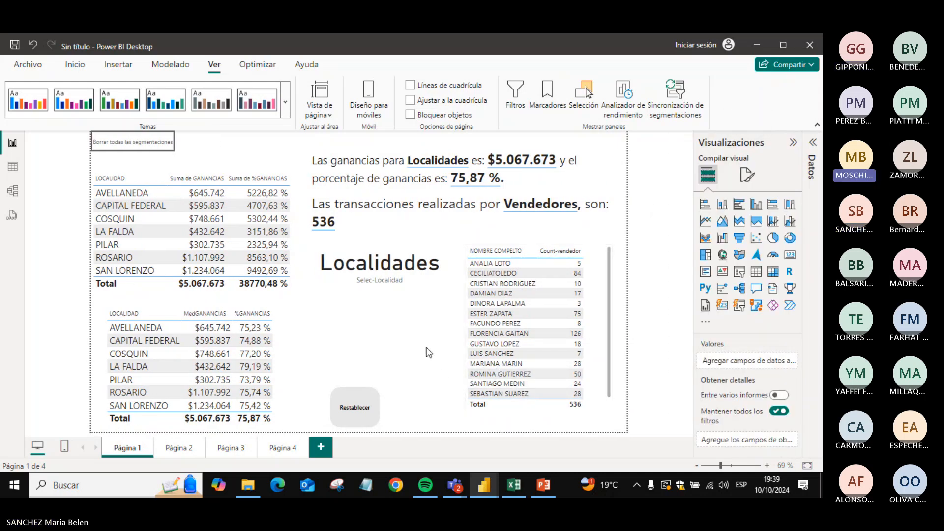
- Cross-filter Página 1 by AVELLANEDA, LA FALDA and one seller, and reset the page with the Restablecer shape
click(125, 191)
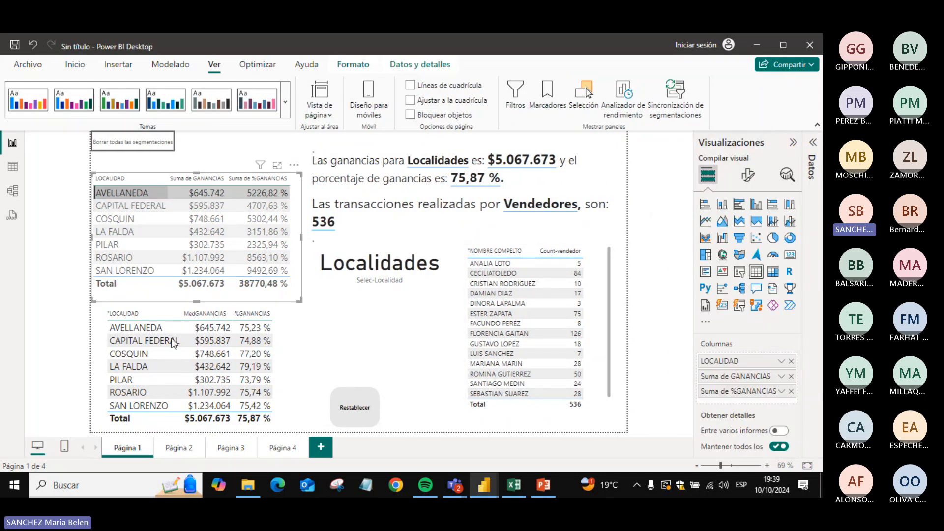
ctrl+click(126, 231)
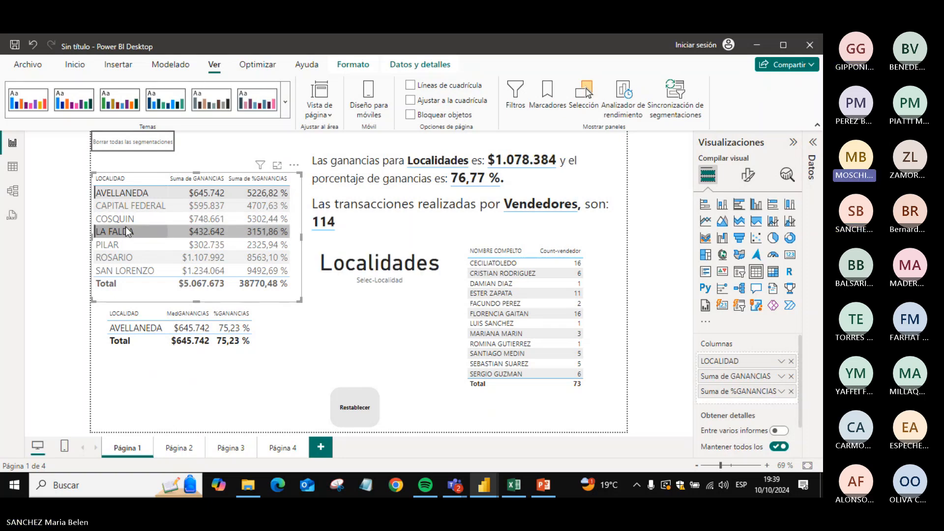
click(477, 275)
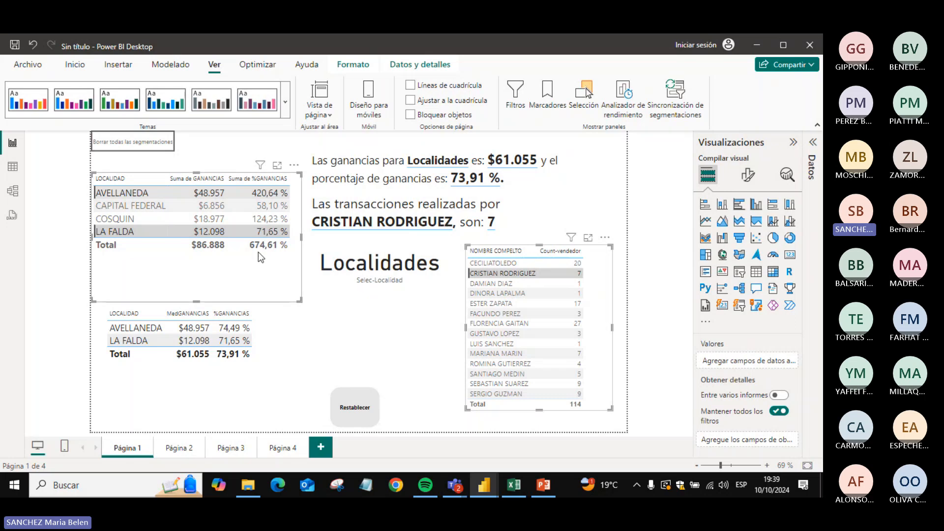
ctrl+click(363, 415)
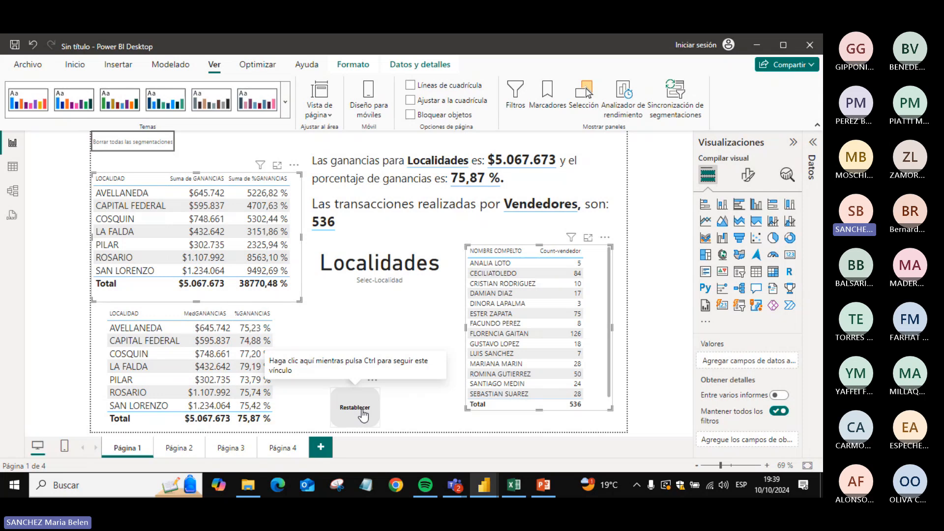
click(366, 338)
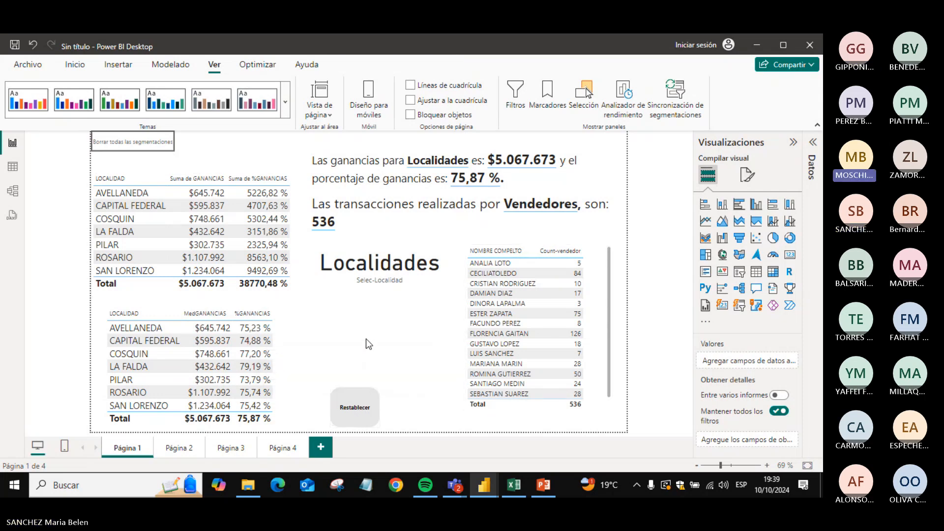
- Cross-filter Página 1 by one seller and by CAPITAL FEDERAL, and reset the page with the Restablecer shape
click(483, 293)
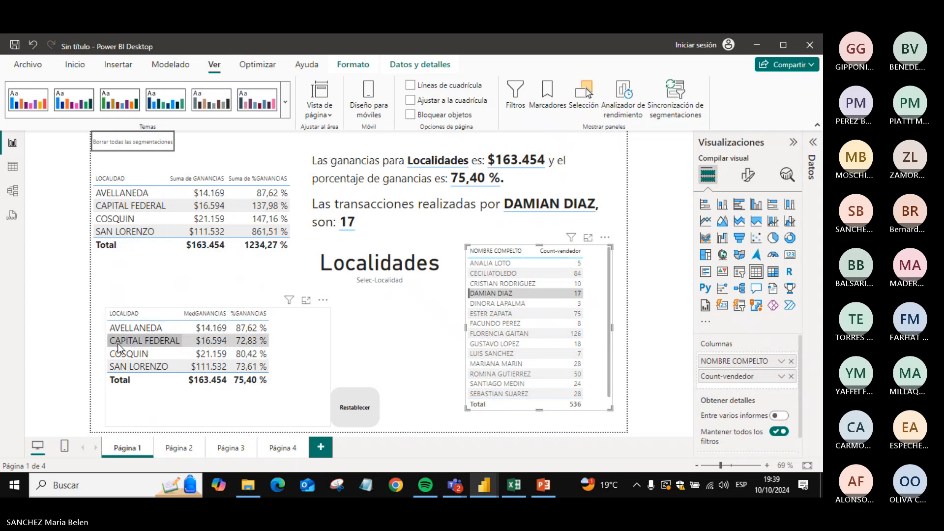
click(147, 340)
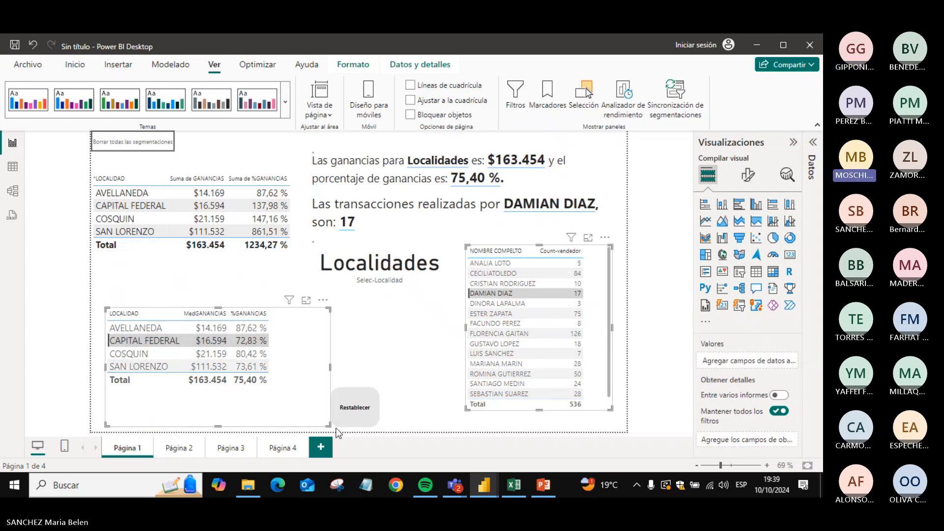
ctrl+click(366, 419)
ctrl+click(364, 417)
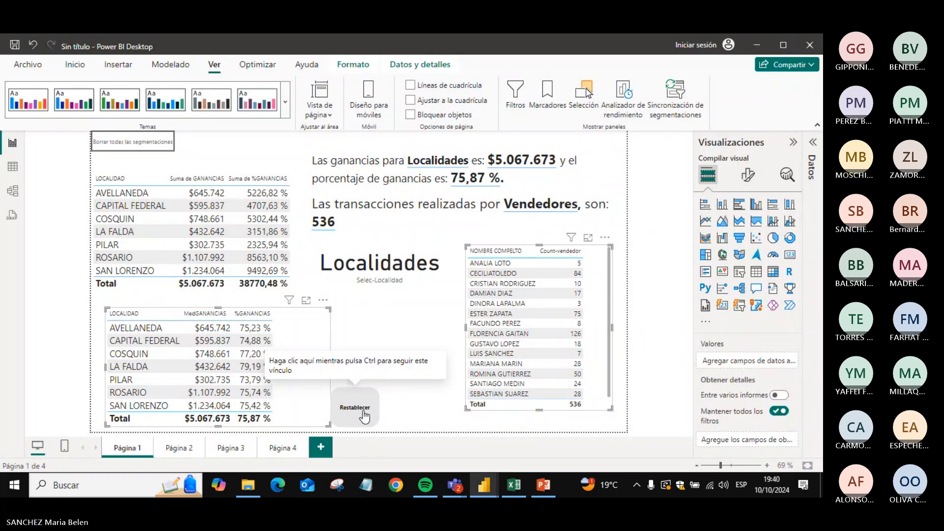
key(alt+Tab)
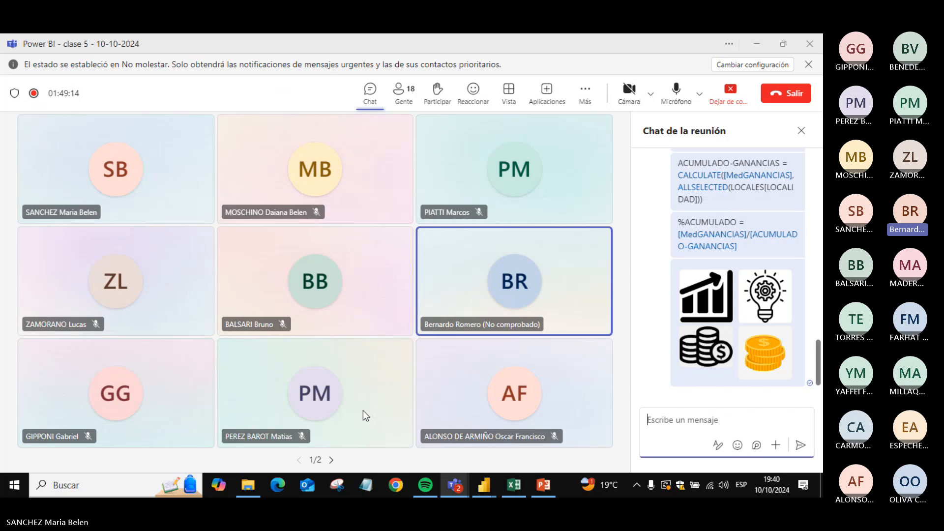
key(alt+Tab)
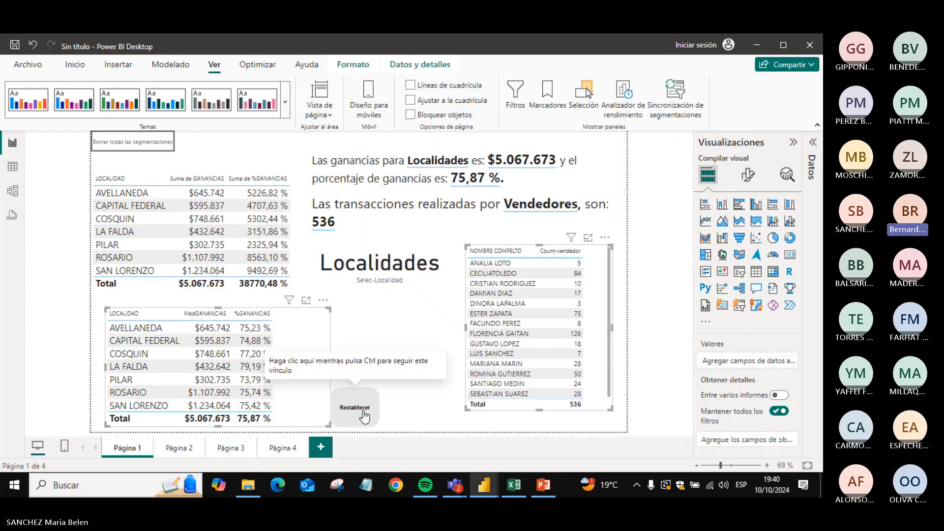
- Show the bookmarks pane and apply the Pagina1 bookmark to Página 1
click(550, 89)
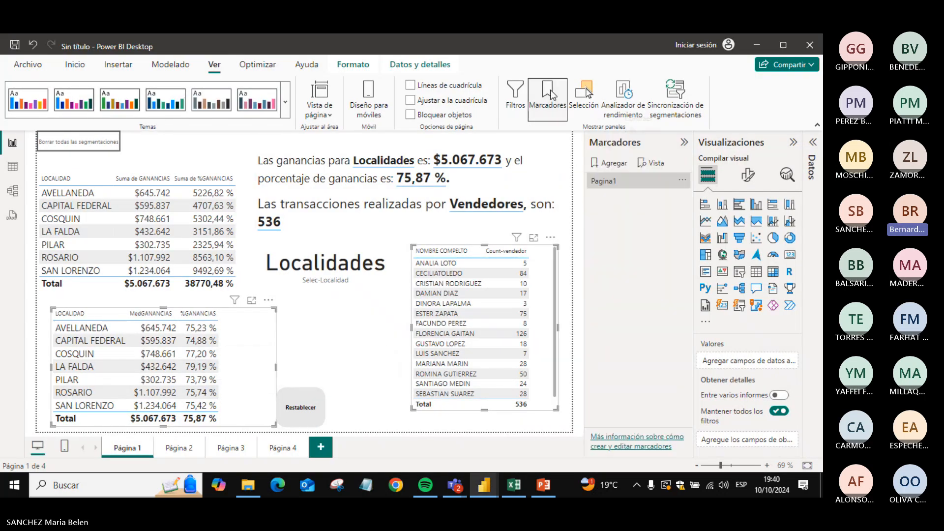
click(590, 183)
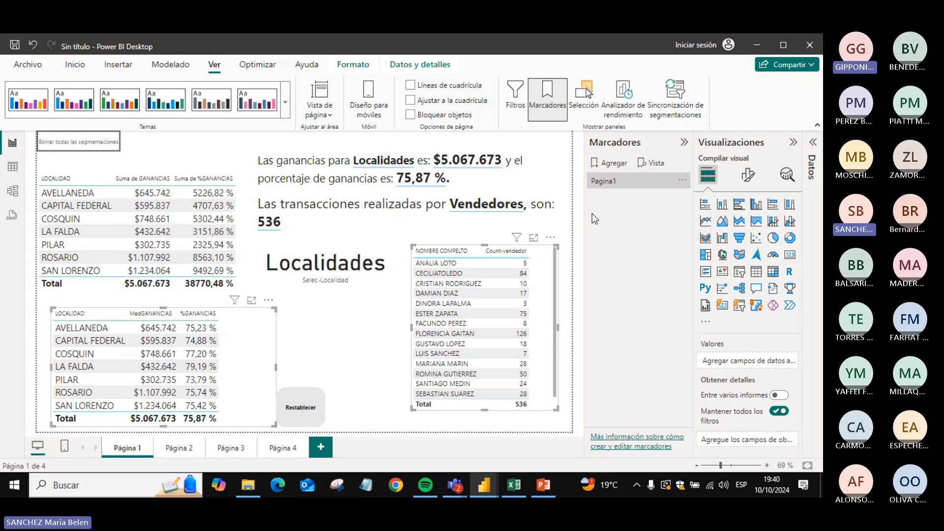
click(340, 355)
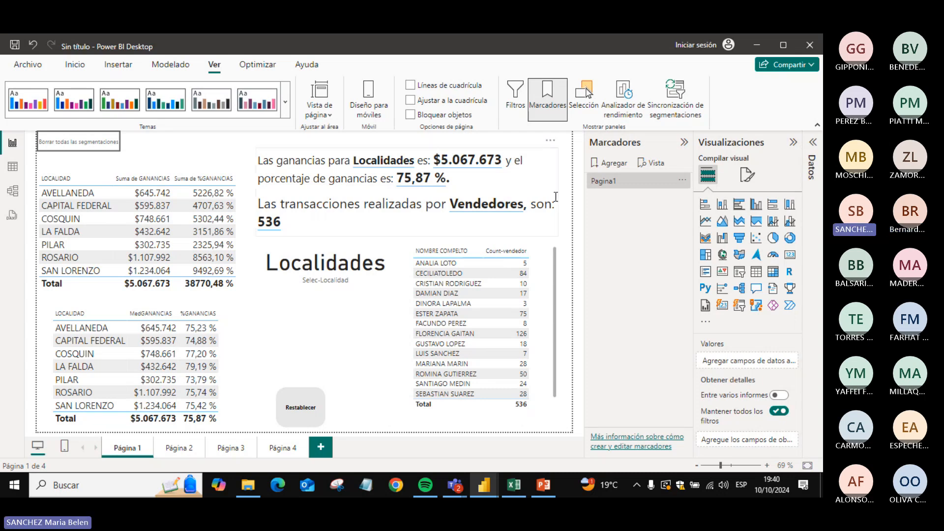
double_click(519, 160)
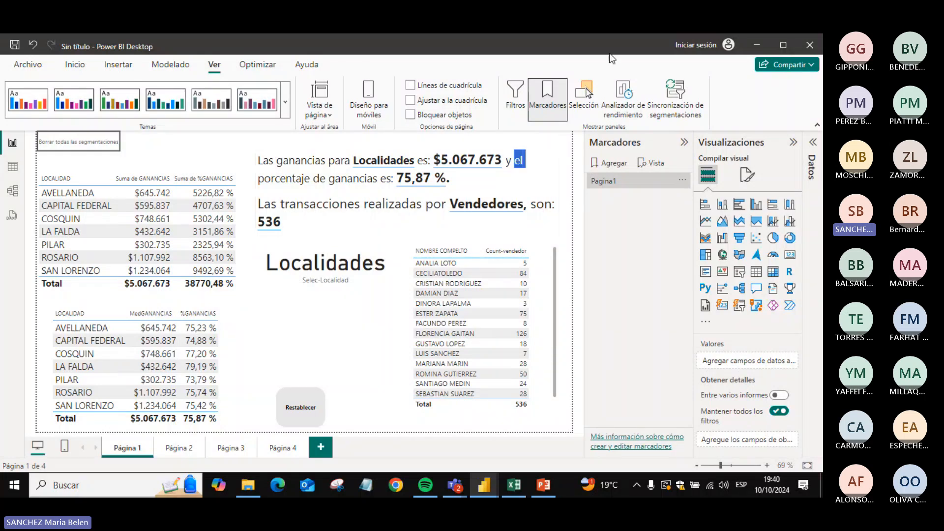
- Hide the Botón, Tabla, Tarjeta and Cuadro de texto objects, and restore them by applying the Pagina1 bookmark
click(585, 94)
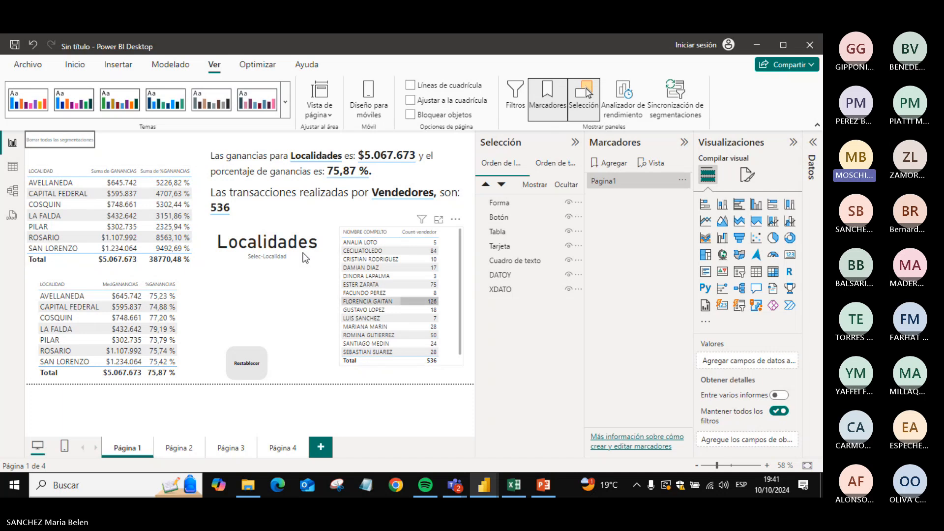
click(568, 217)
click(569, 231)
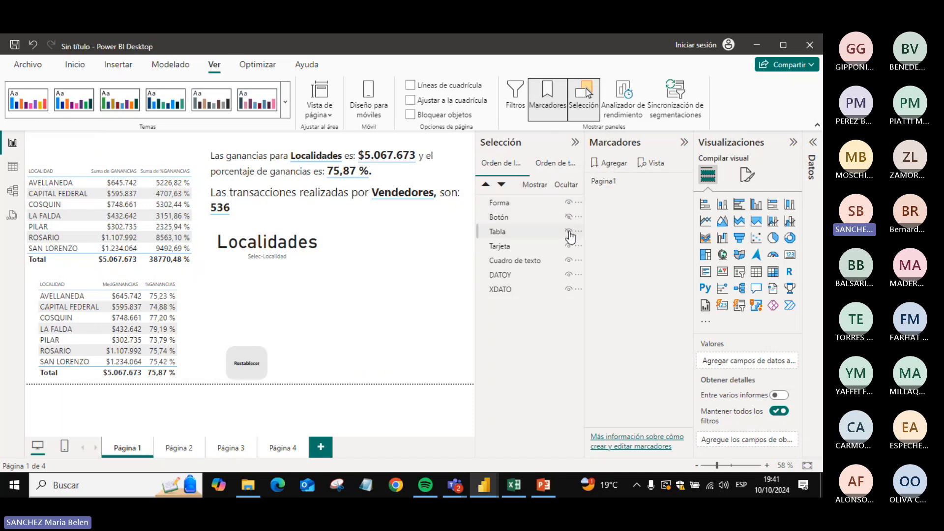
click(568, 246)
click(569, 260)
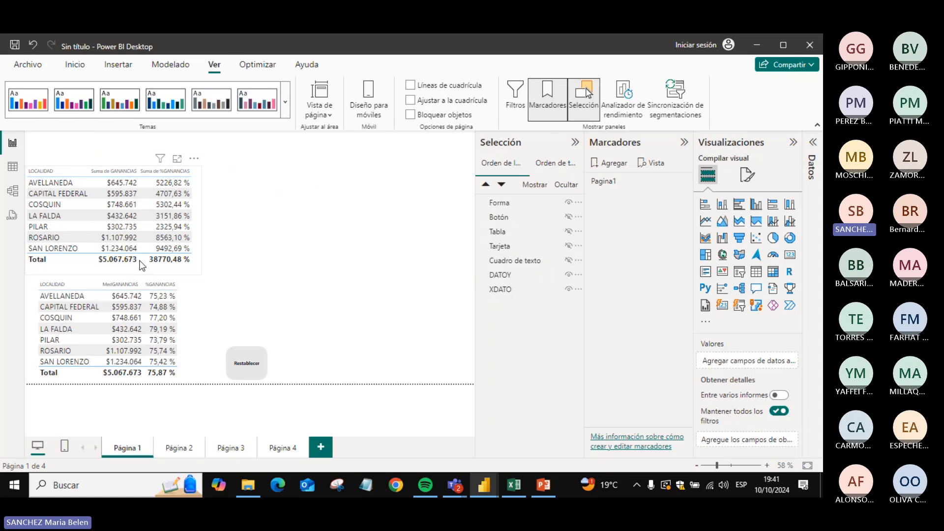
click(613, 180)
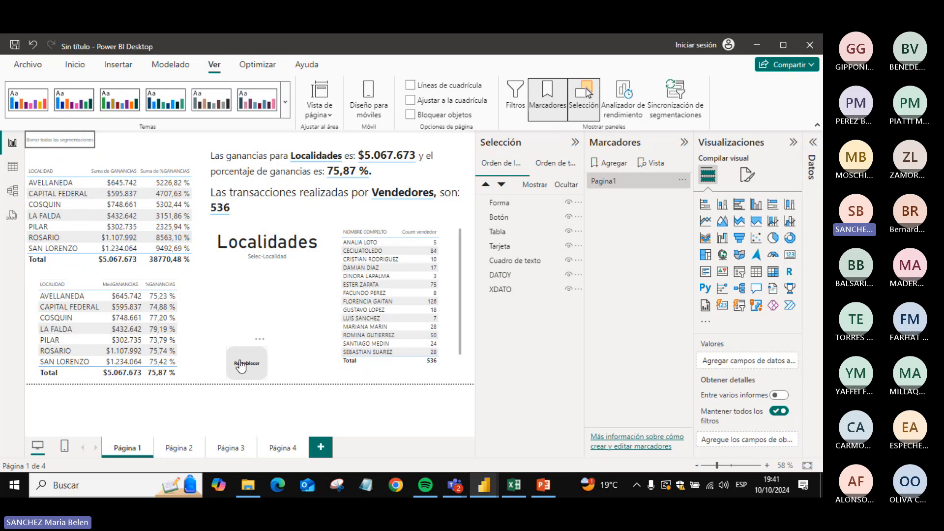
- Collapse the Selección and Marcadores panes to widen the report canvas
key(alt+Tab)
key(alt+Tab)
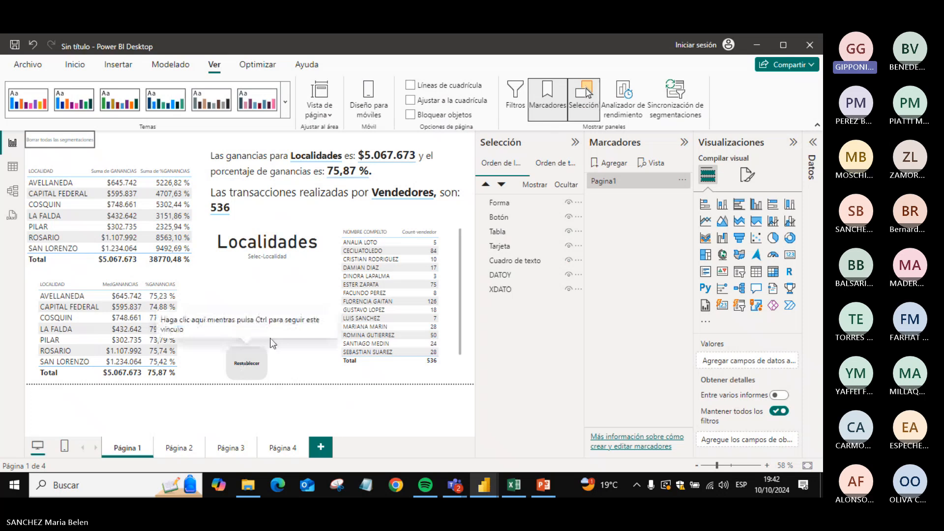
click(575, 142)
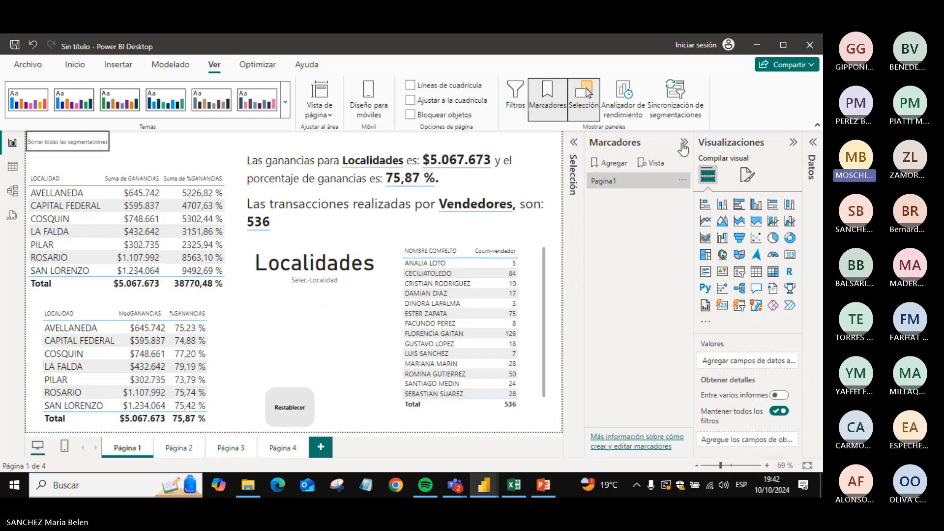
click(684, 143)
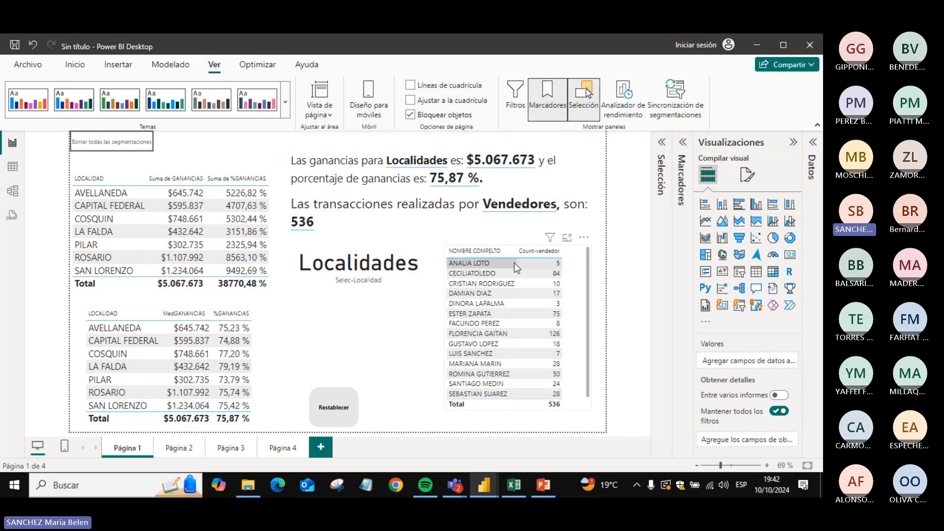
- Try moving the text box while the page's objects are locked, and delete the stray Q&A visual beside Restablecer
click(582, 288)
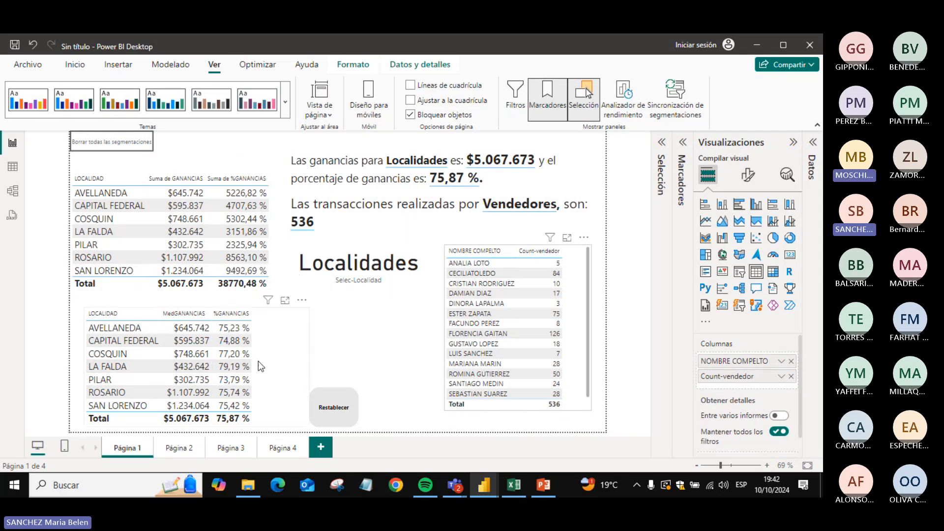
click(299, 335)
drag(389, 196, 359, 221)
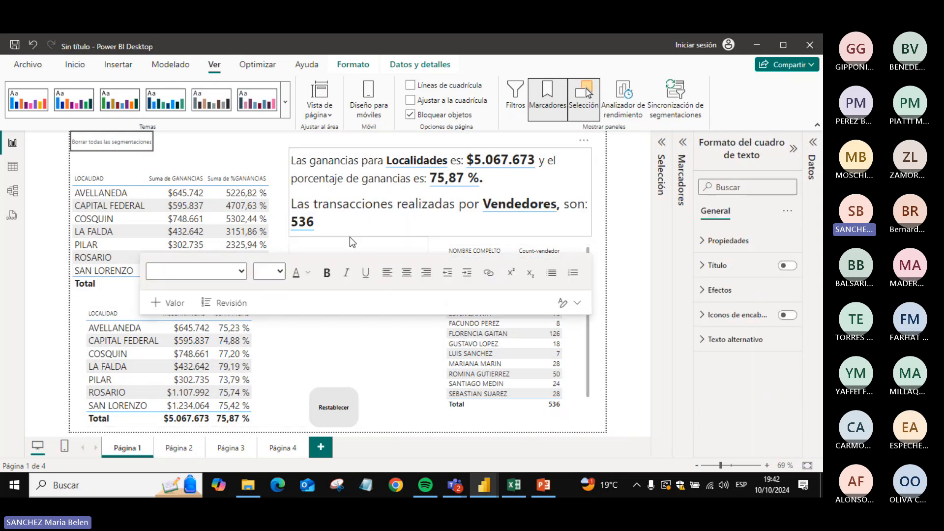
click(350, 238)
double_click(383, 346)
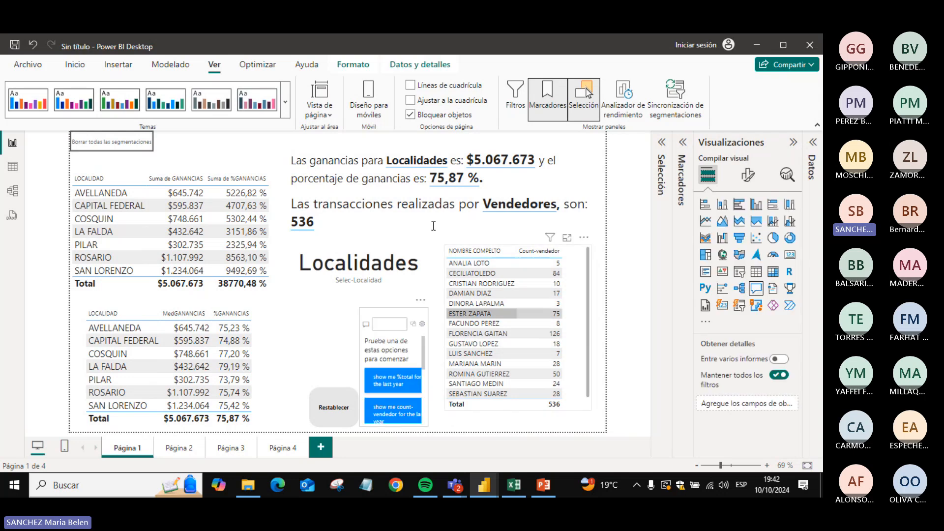
key(Delete)
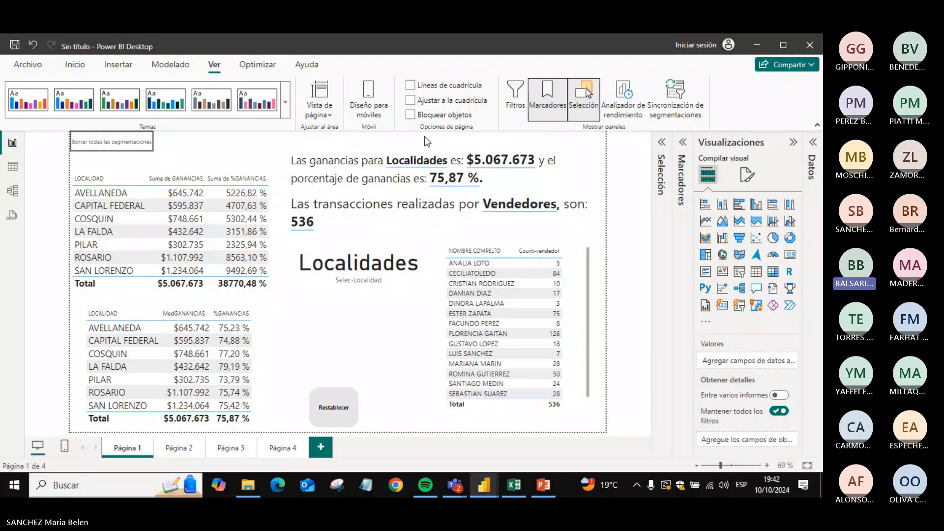
- Test cross-filtering by AVELLANEDA, CAPITAL FEDERAL and COSQUIN while object locking is toggled, and clear the selection
click(410, 114)
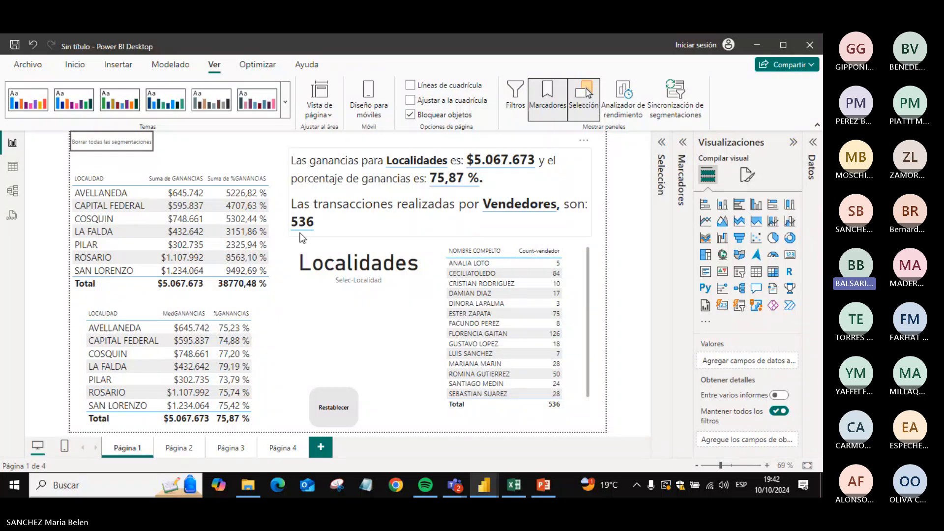
click(104, 196)
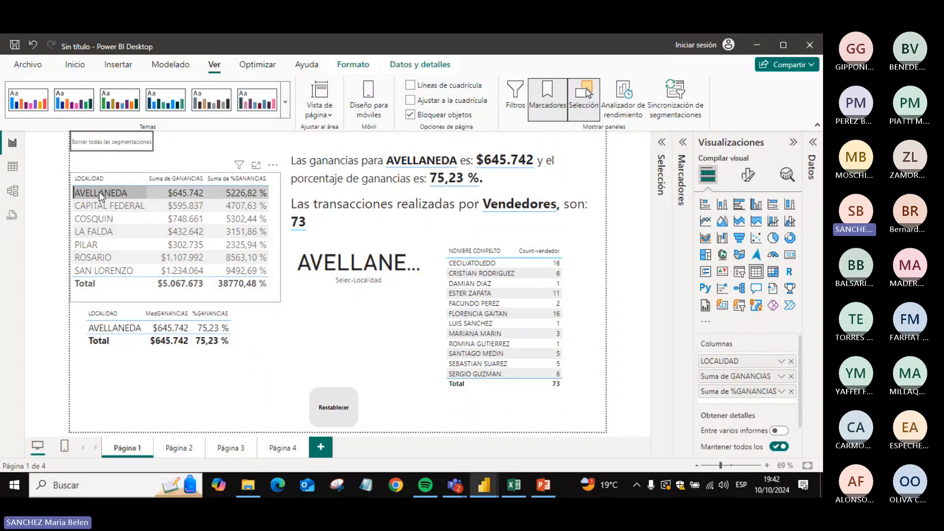
click(410, 114)
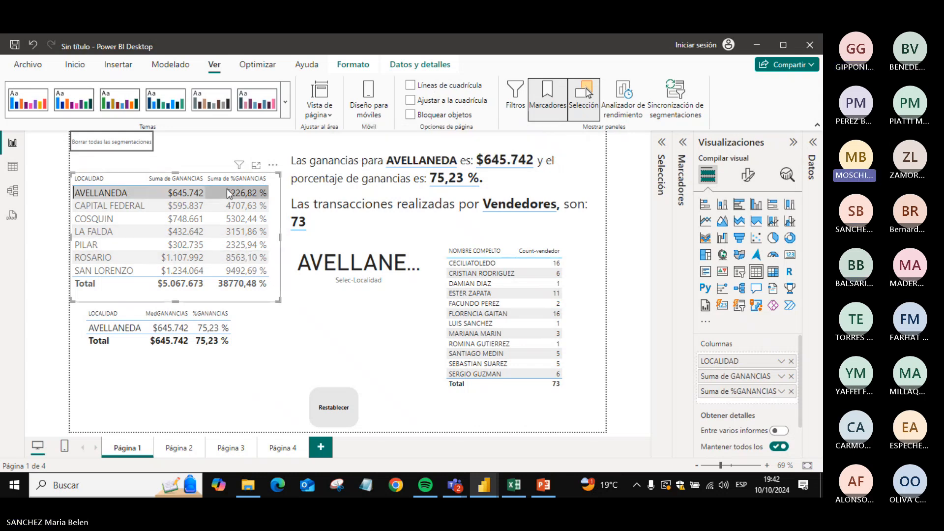
click(117, 203)
click(112, 219)
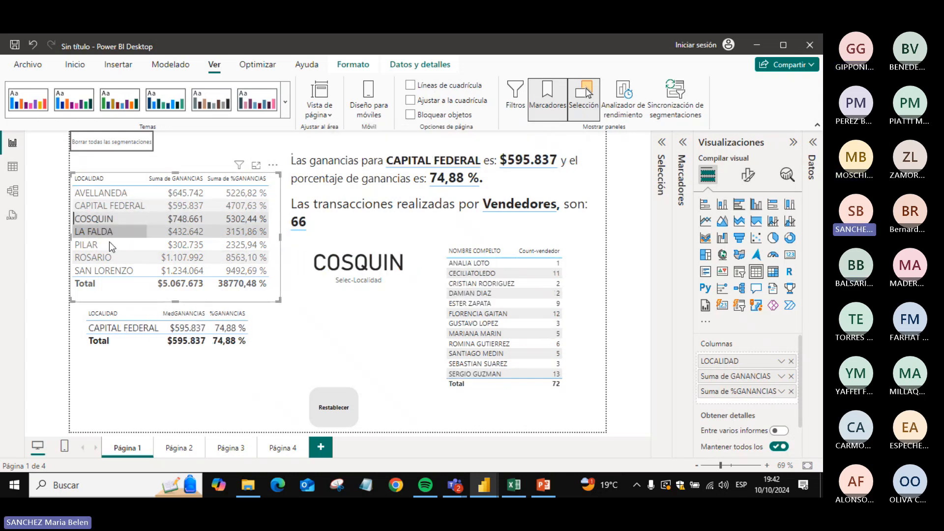
click(110, 220)
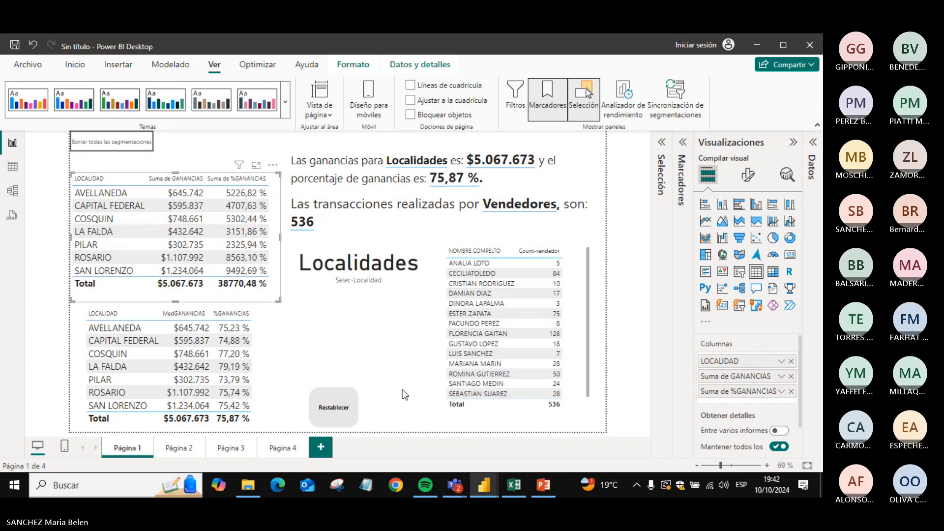
- Delete the accidentally added Q&A visual and close the Selección and Marcadores panes
double_click(403, 432)
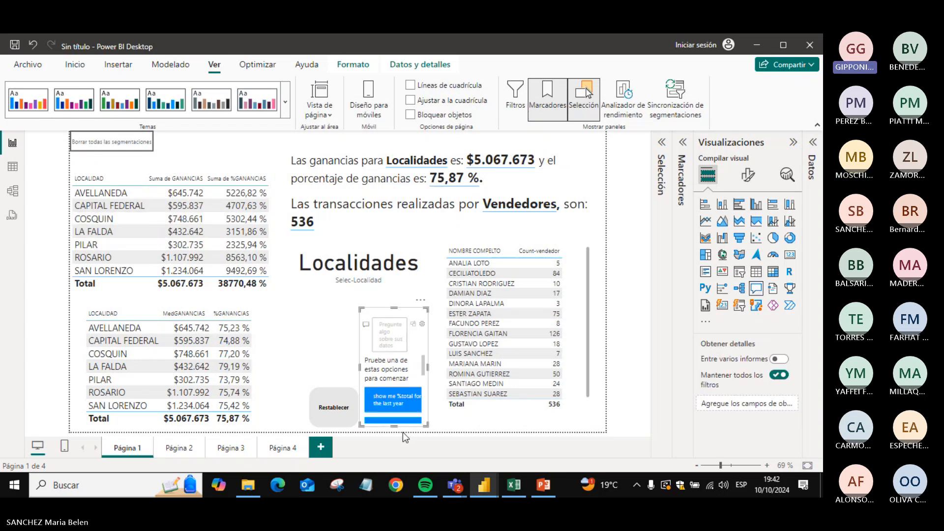
key(Delete)
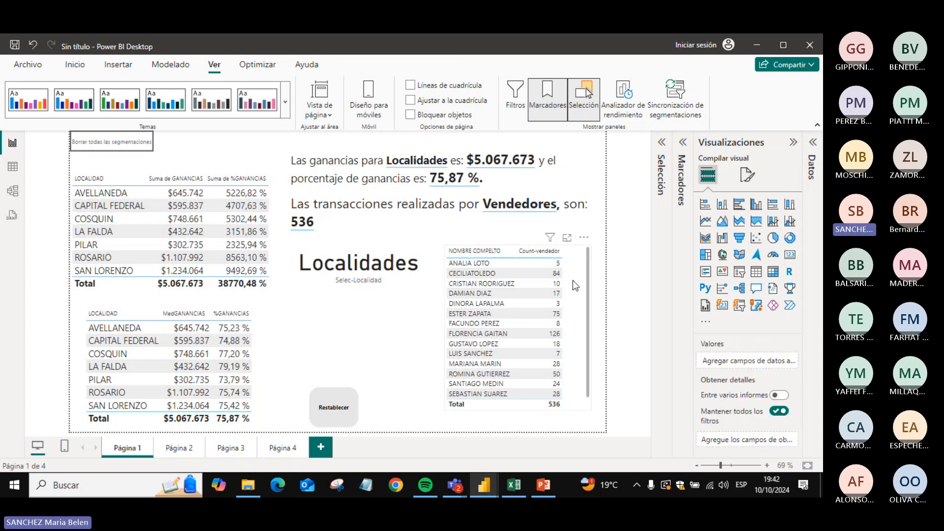
click(555, 110)
click(583, 100)
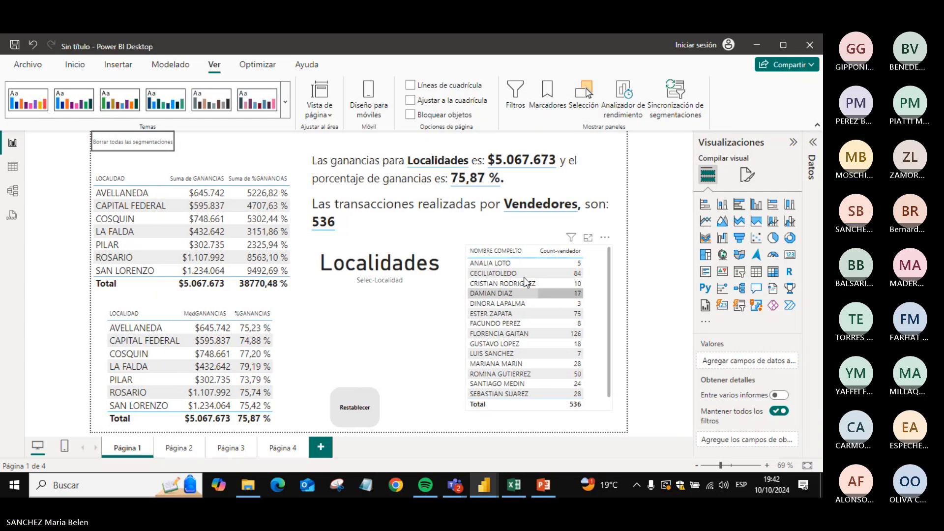
- Expand the Datos pane and review the measures in the Medidas table alongside the summary text box
click(163, 72)
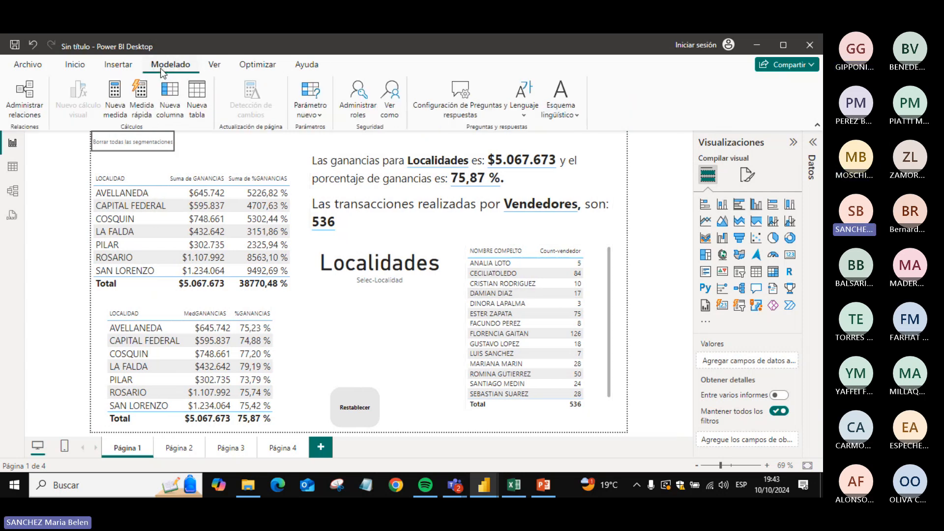
click(68, 66)
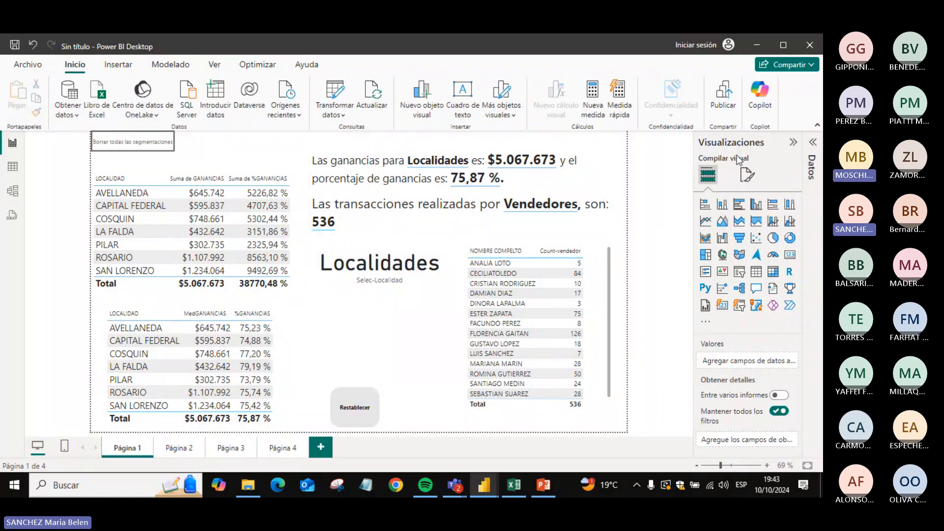
click(814, 146)
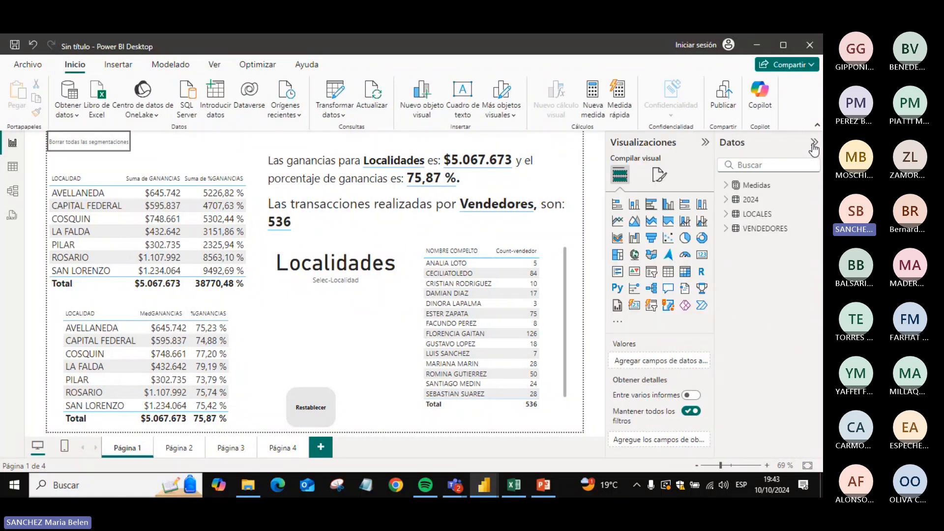
click(725, 186)
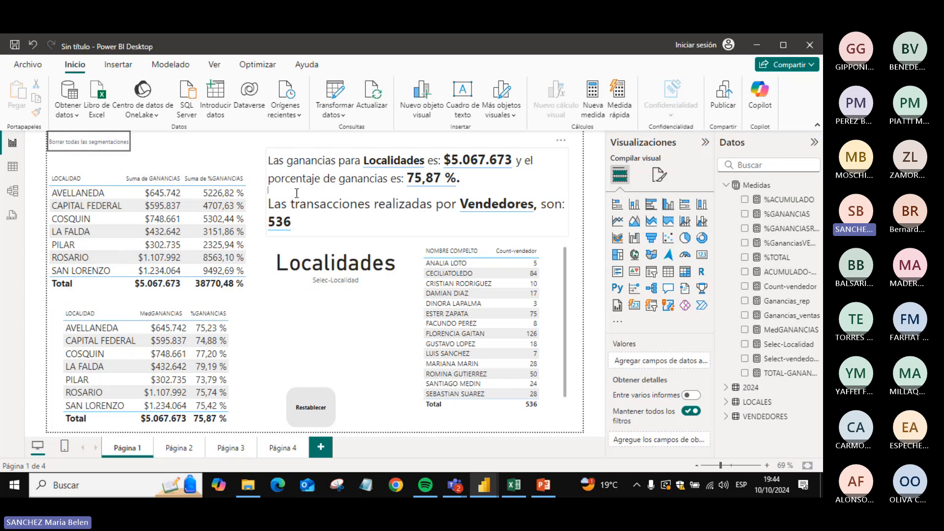
click(299, 208)
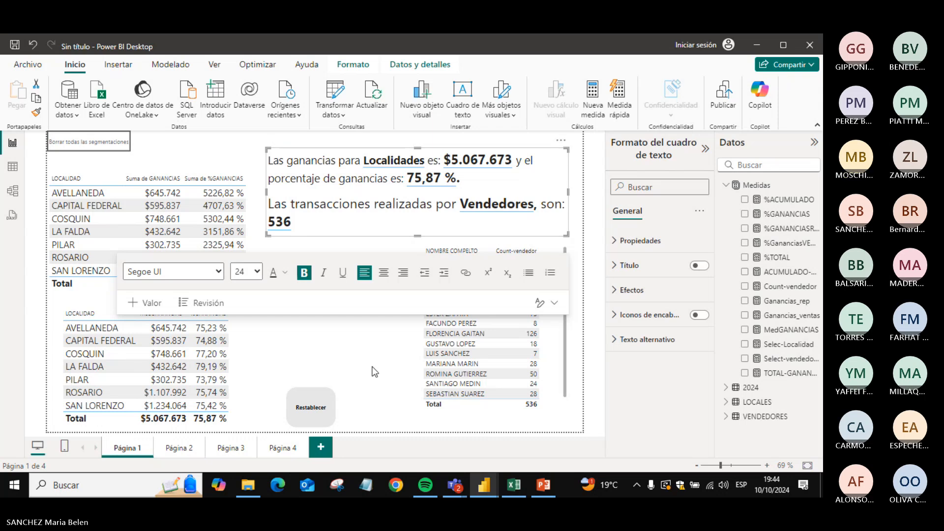
click(553, 348)
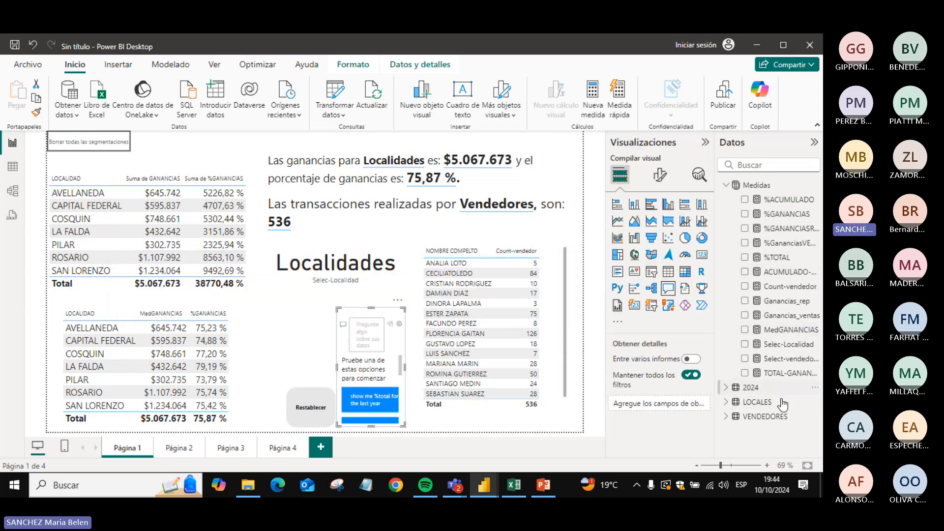
click(726, 187)
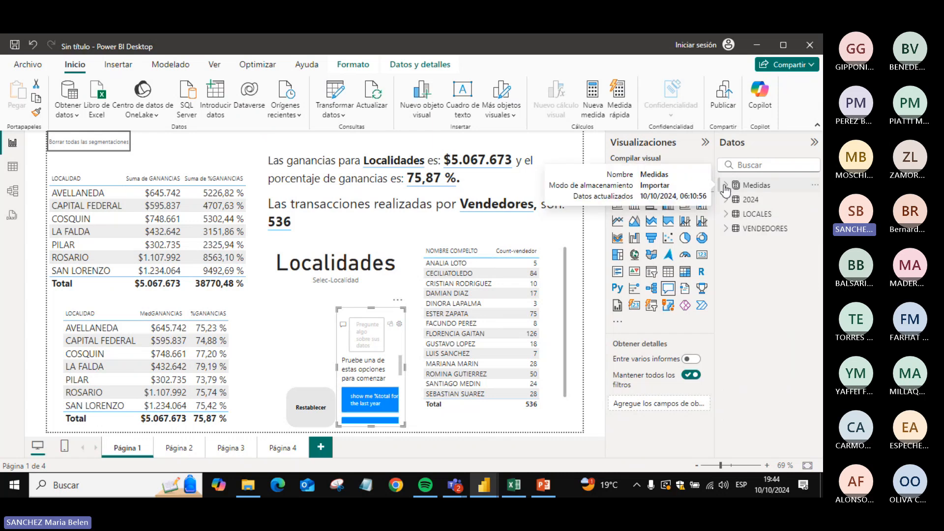
- Show Página 2 of the report and switch to the Teams meeting to check its chat
click(178, 449)
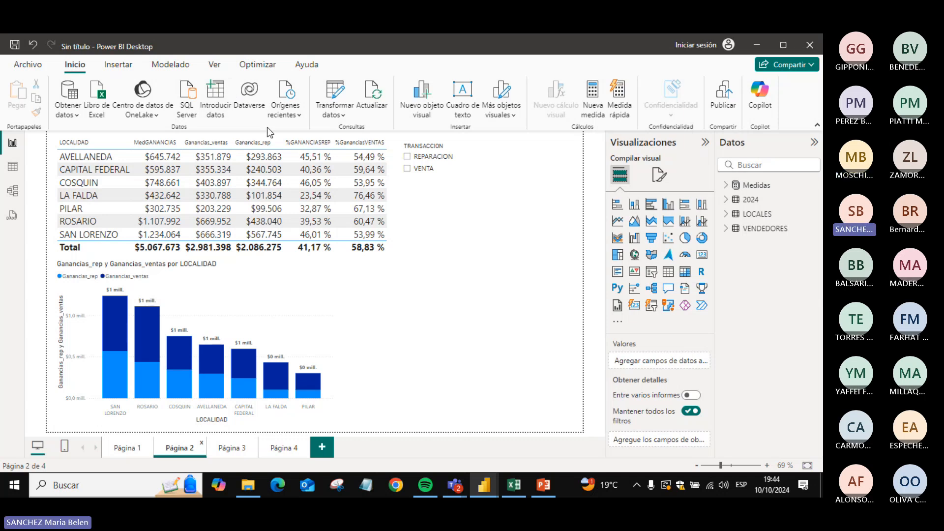
key(alt+Tab)
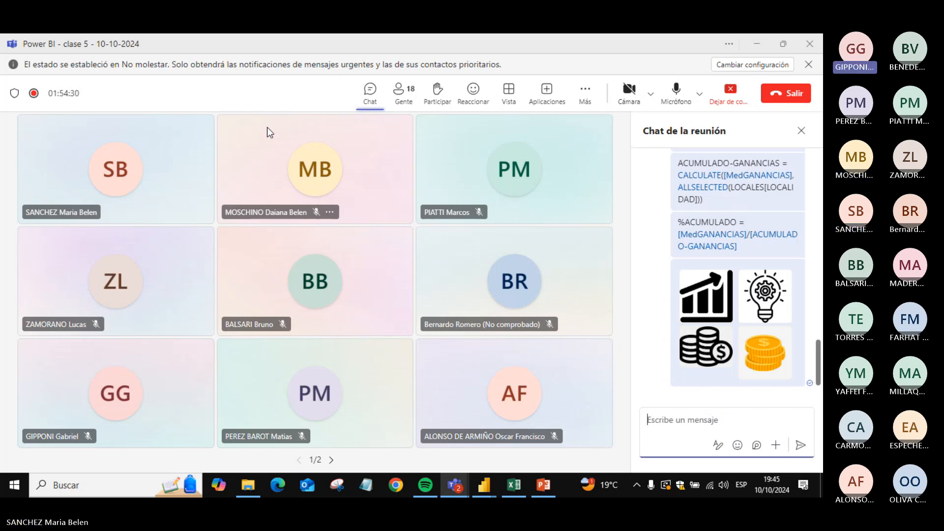
key(alt+Tab)
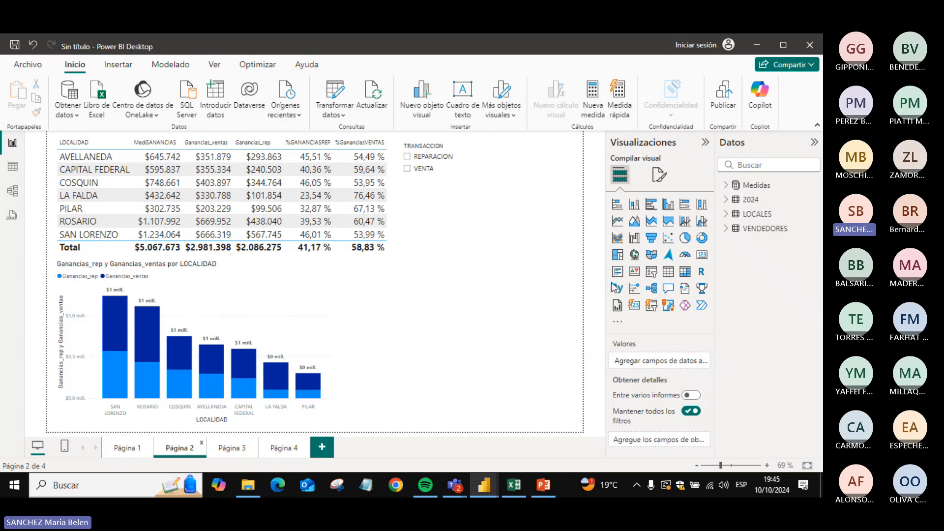
key(alt+Tab)
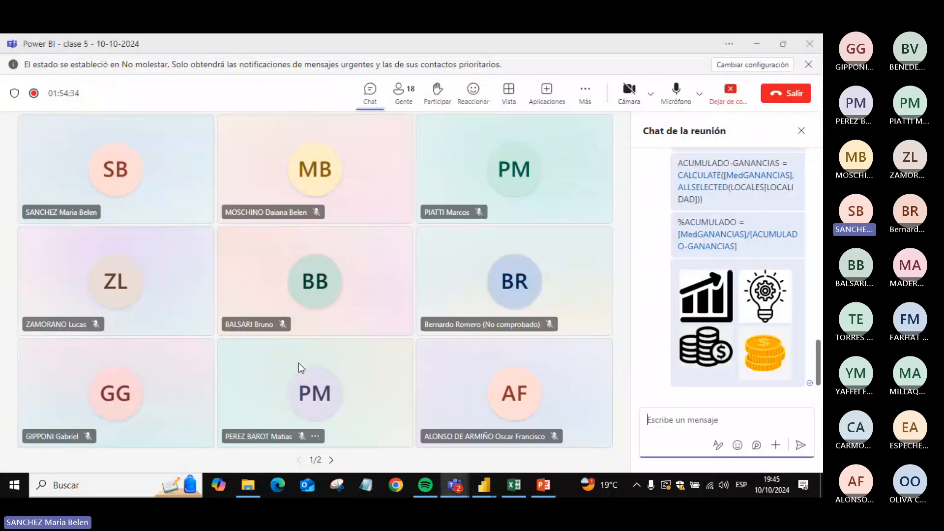
- Switch to File Explorer and open the TP-N1 PDF from the Power BI folder to check it
click(248, 484)
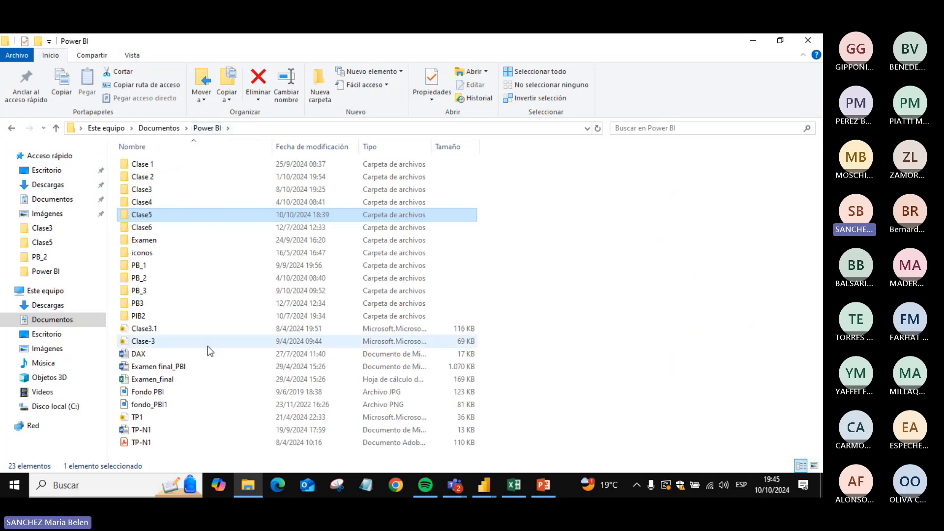
click(141, 430)
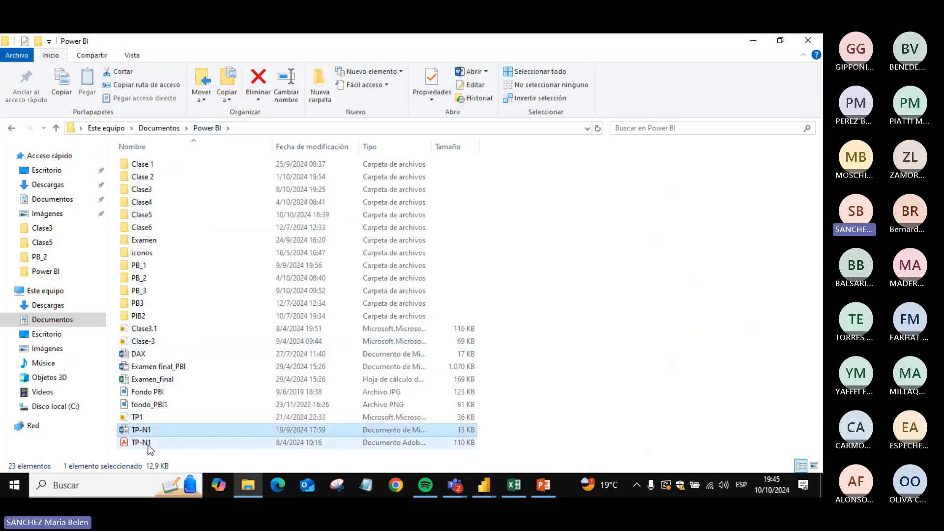
click(142, 443)
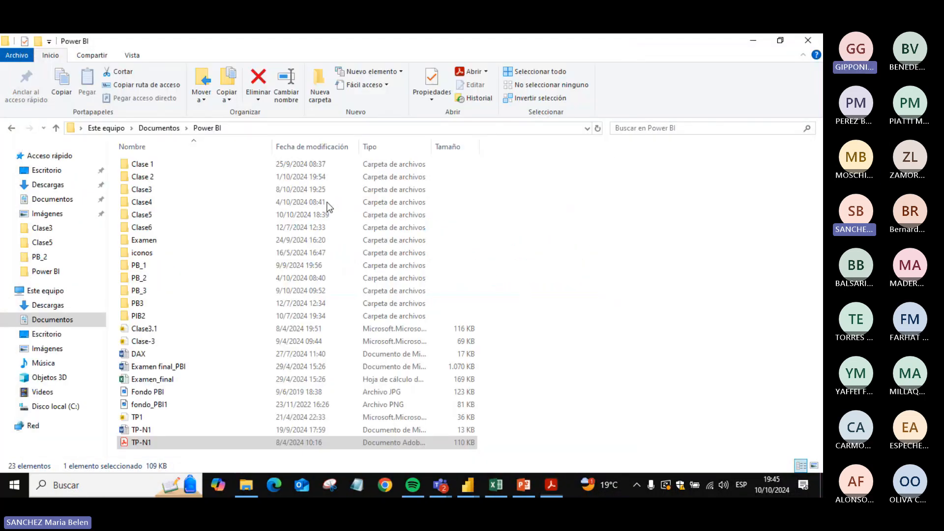
click(608, 273)
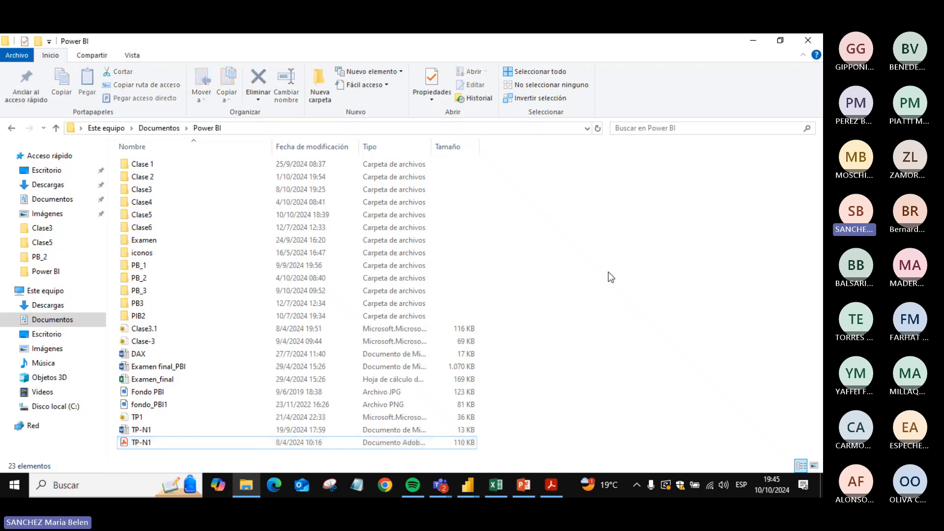
click(188, 399)
key(Down)
key(Down)
key(Down)
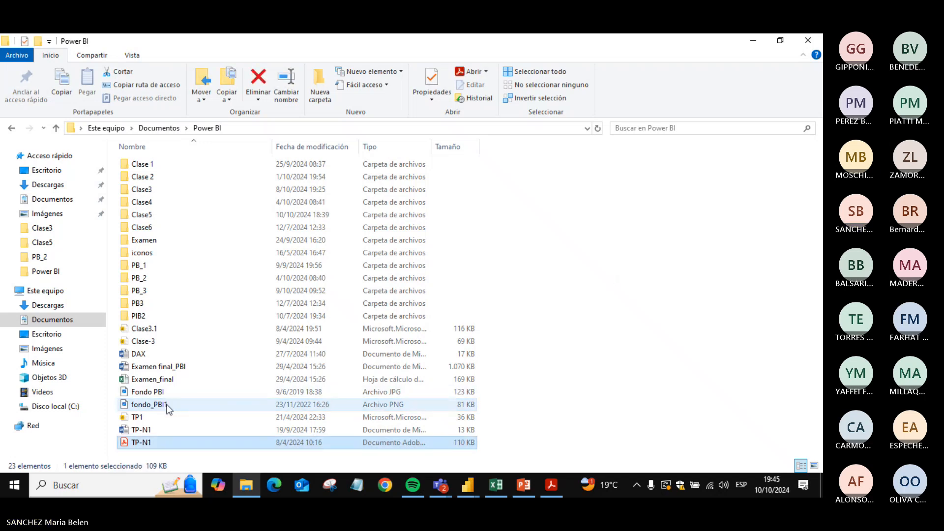
- Open the TP2 (1) PDF from the Descargas folder and maximize its window
click(55, 185)
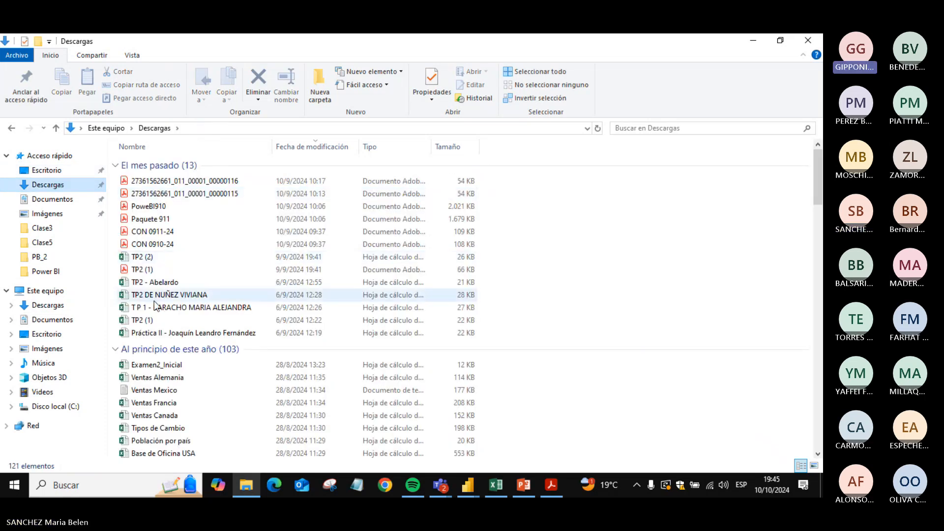
click(148, 320)
double_click(147, 272)
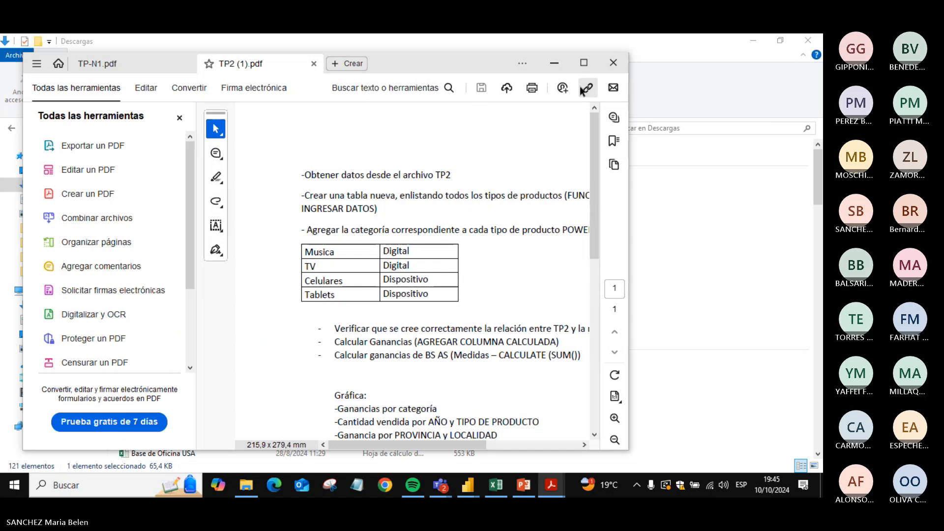
click(583, 63)
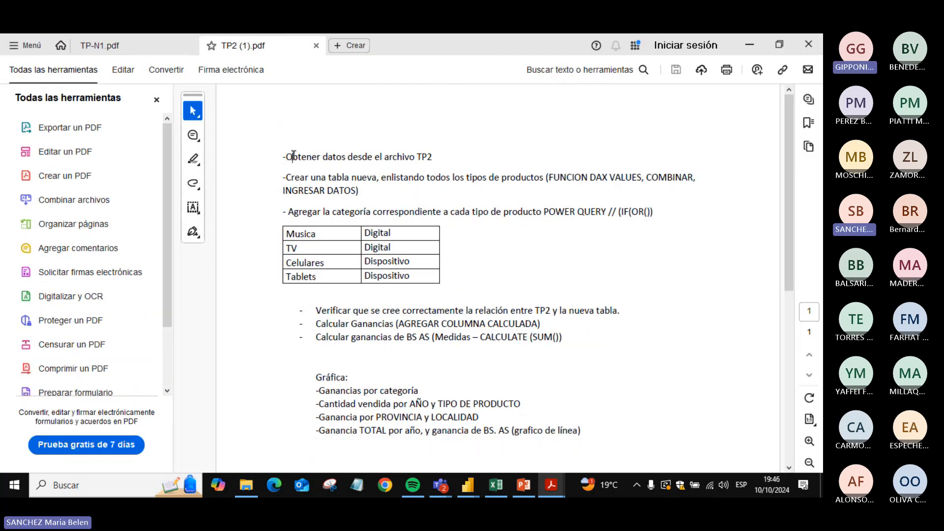
- Review the TP2 instructions on obtaining the data, creating a product-type table and assigning a category to each product
drag(286, 156, 433, 153)
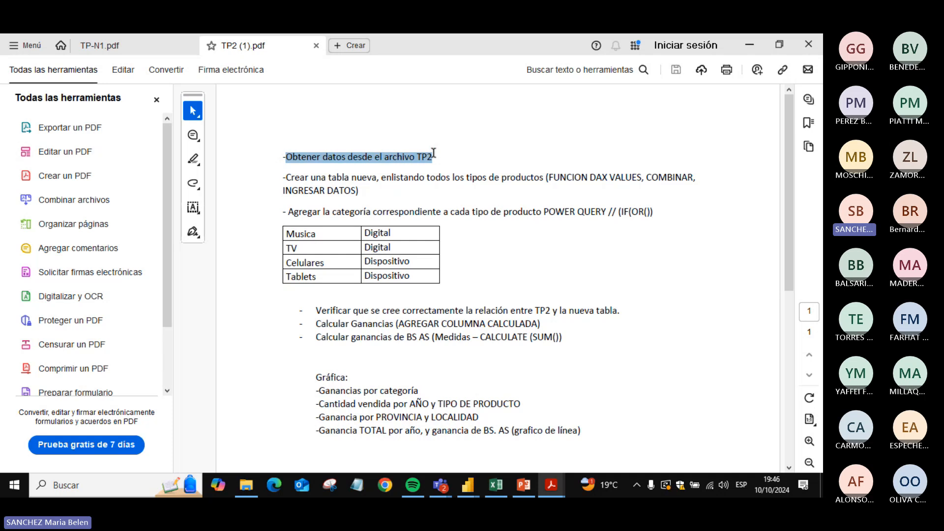
click(434, 154)
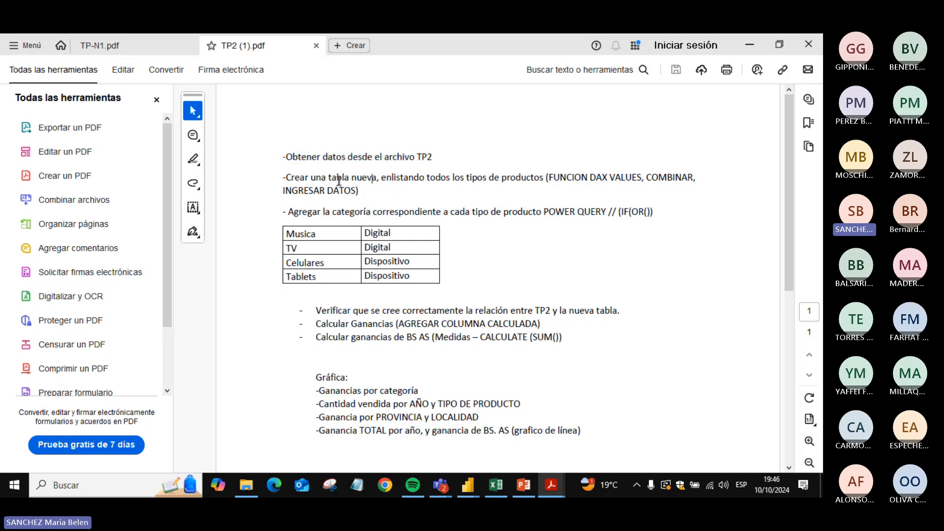
drag(333, 178, 515, 181)
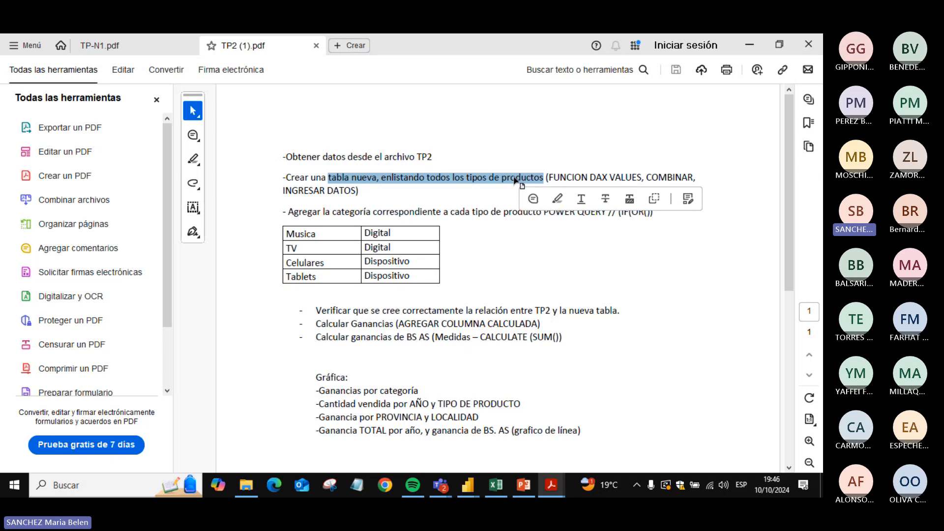
drag(292, 233, 298, 268)
click(314, 190)
drag(296, 213, 577, 217)
click(422, 270)
drag(418, 272, 310, 227)
click(465, 272)
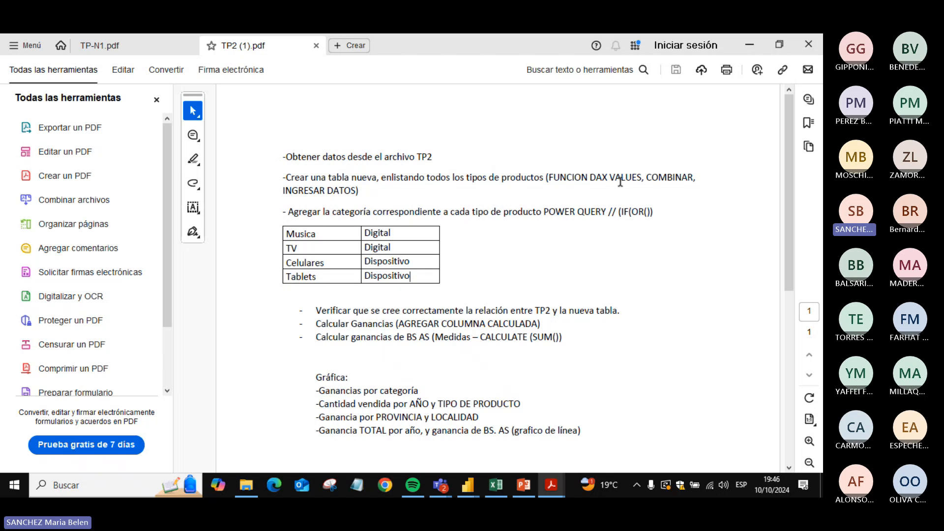
- Examine the COMBINAR option, the category table and the measures task in TP2, and select the exercise text from end to start
double_click(663, 178)
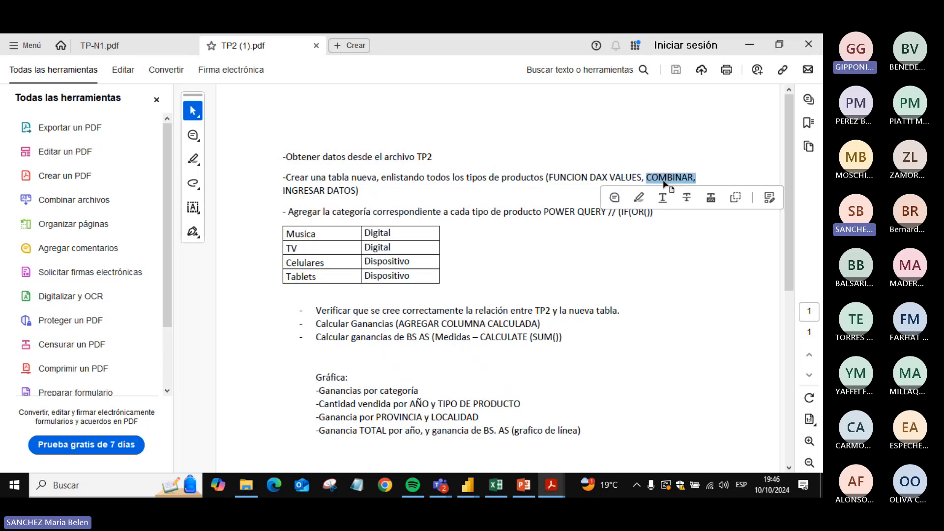
click(358, 193)
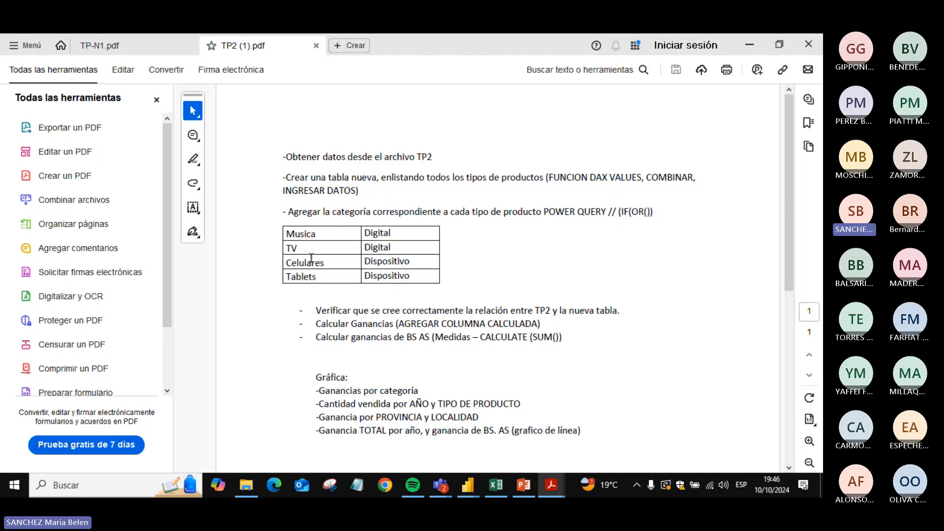
drag(385, 241, 392, 281)
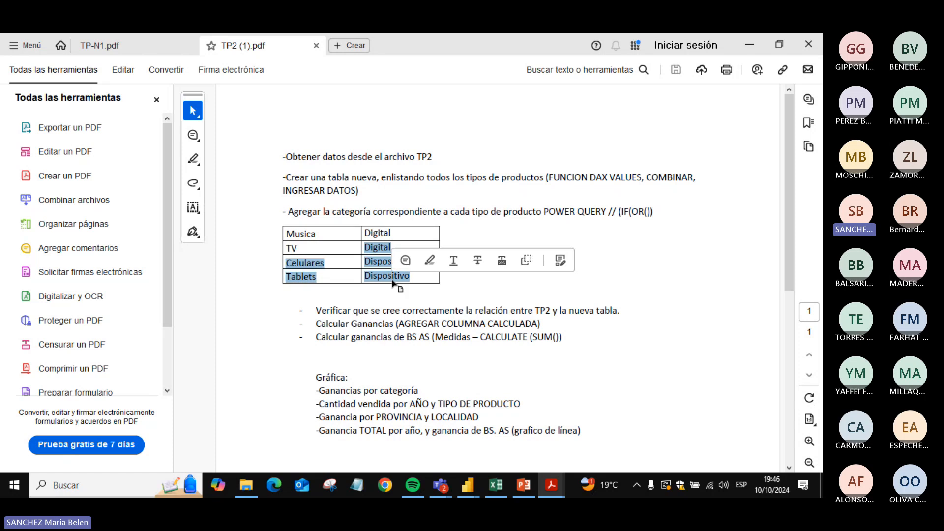
click(383, 242)
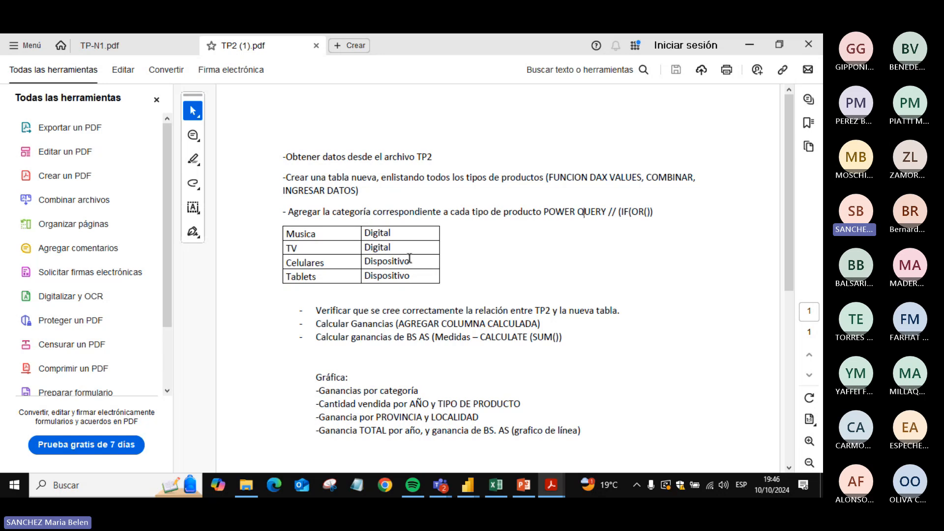
double_click(366, 338)
click(406, 338)
mouse_move(577, 431)
mouse_down()
mouse_move(371, 310)
mouse_move(285, 178)
mouse_move(285, 159)
mouse_up()
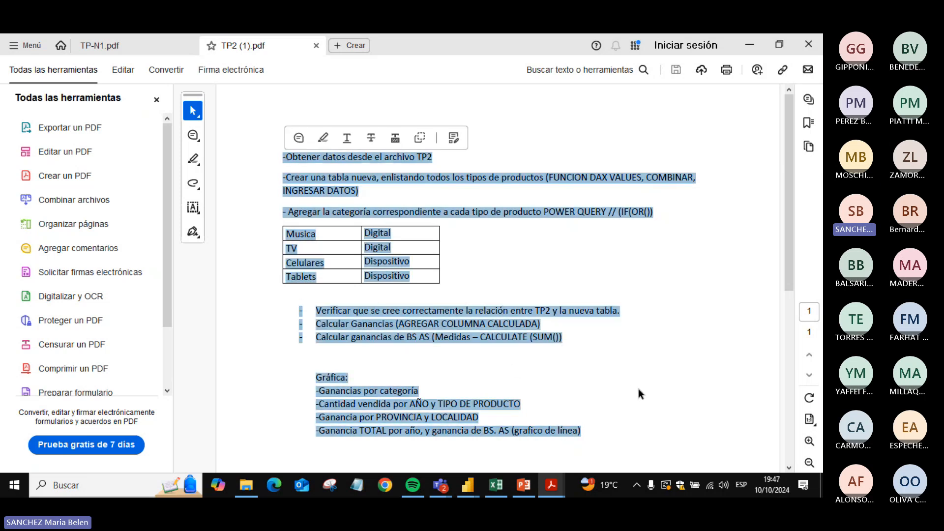
- Open the TP2 (1) workbook from Descargas in Excel to check its contents, and return to the folder
key(alt+Tab)
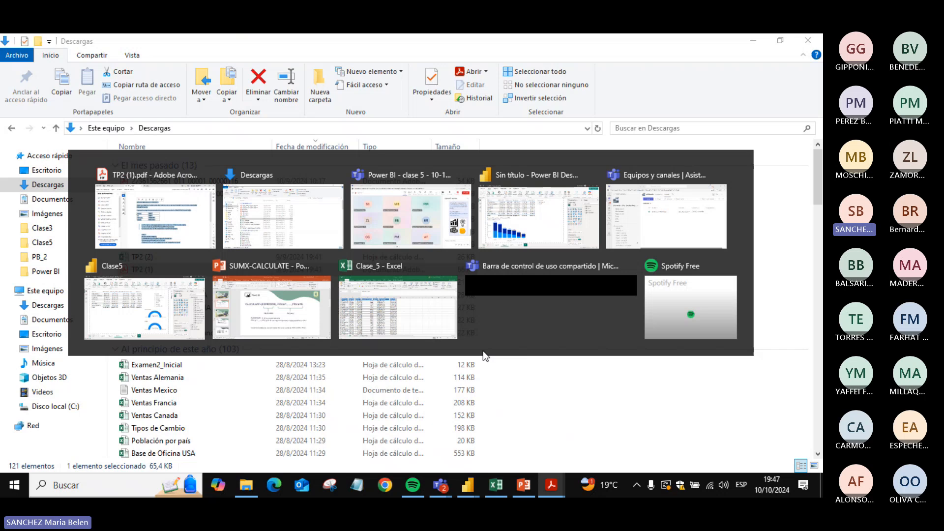
click(142, 322)
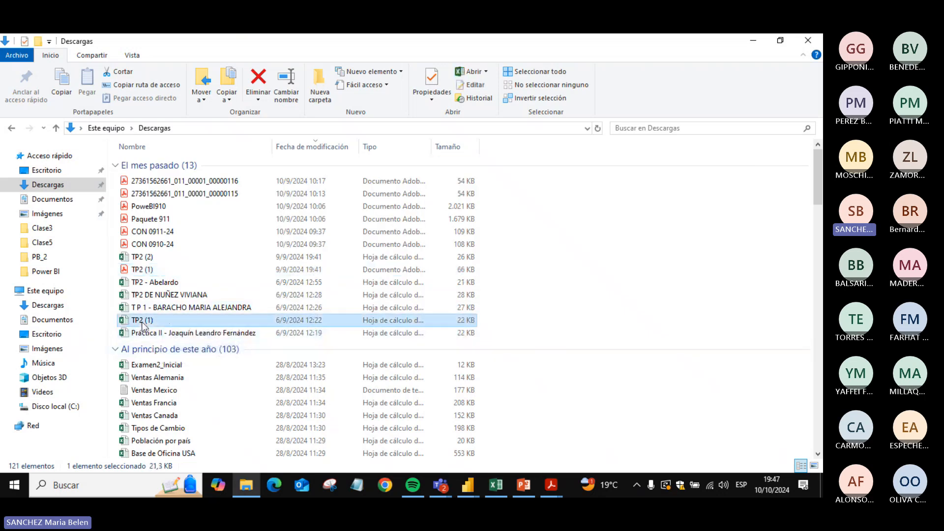
key(alt+Tab)
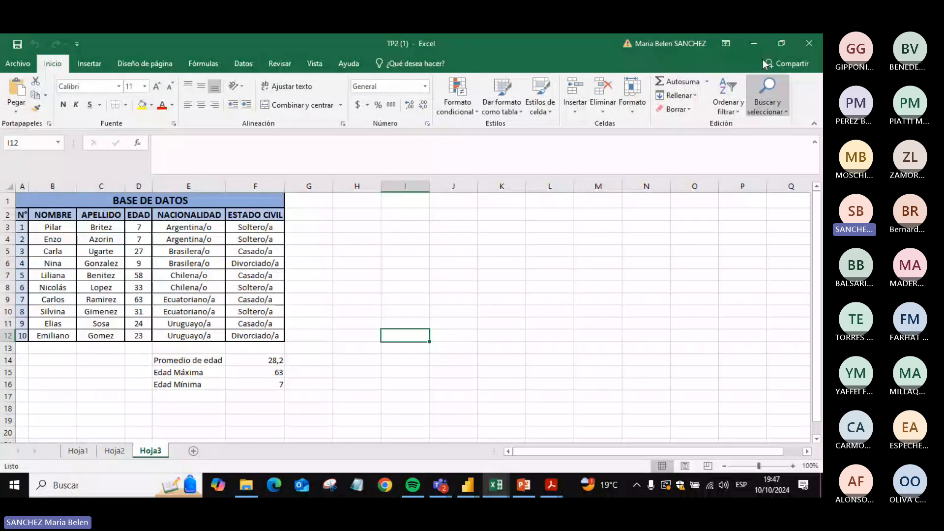
key(alt+Tab)
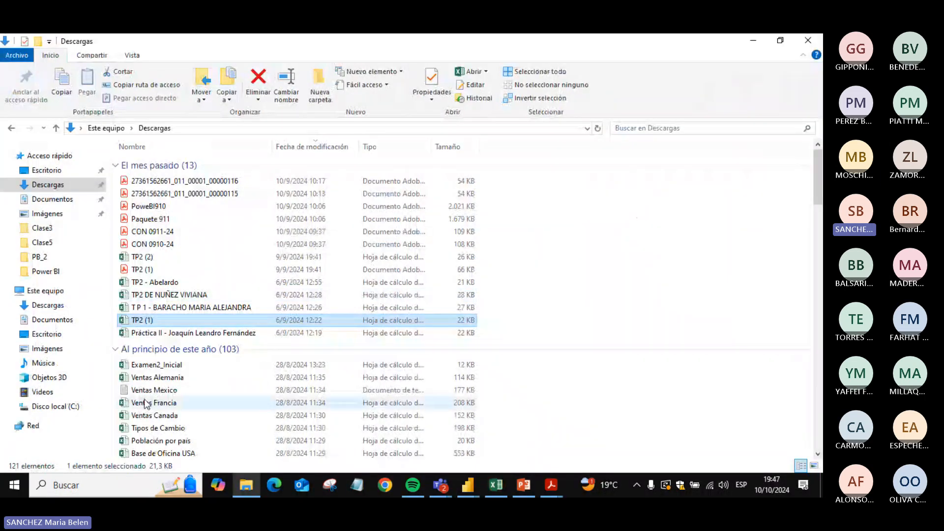
- Look through the older files in the Descargas folder, down to Presentaciones Efectivas
key(Down)
key(Down)
key(Down)
key(Down)
key(Down)
key(Down)
key(Down)
key(Down)
key(Down)
key(Down)
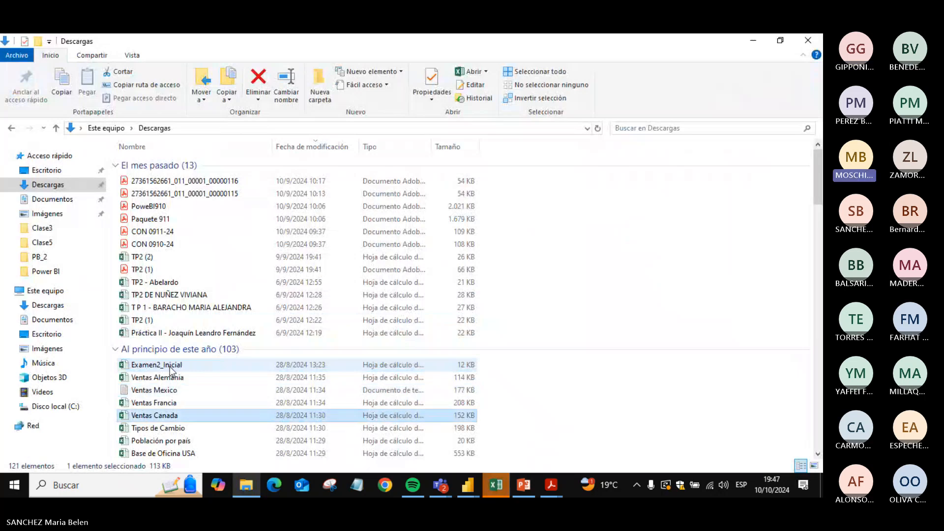
key(Down)
key(Down)
key(Down)
key(Down)
key(Down)
key(Down)
key(Down)
key(Down)
key(Down)
key(Down)
key(Down)
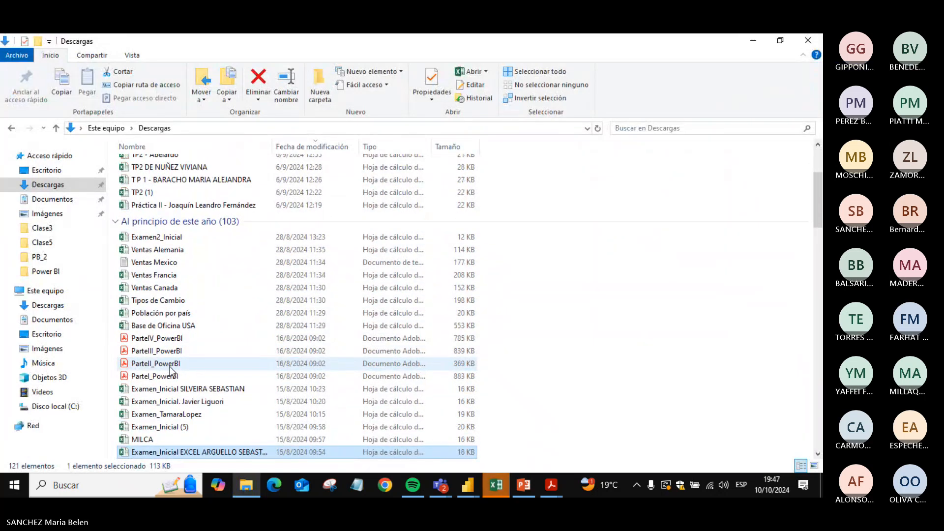
key(Down)
key(Down)
key(Down)
key(Down)
key(Down)
key(Down)
key(Down)
key(Down)
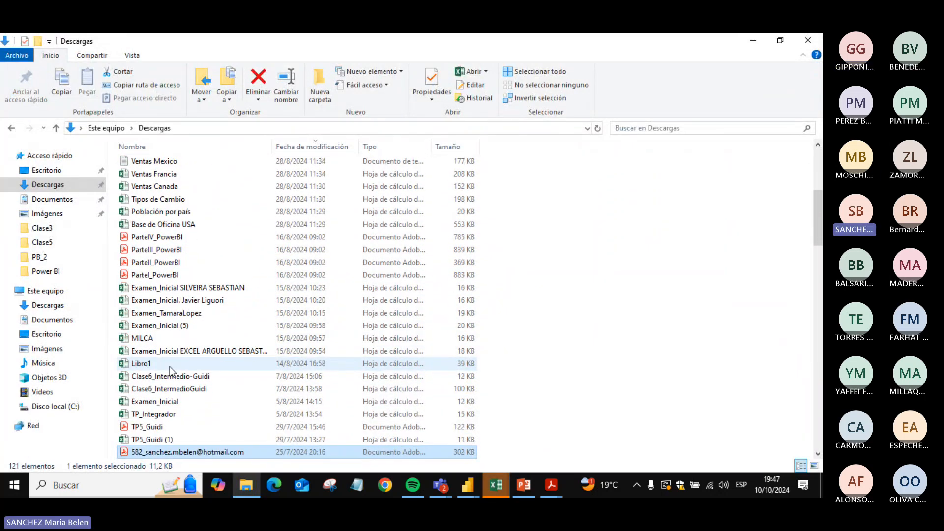
key(Down)
key(Down)
key(Down)
key(Down)
key(Down)
key(Down)
key(Down)
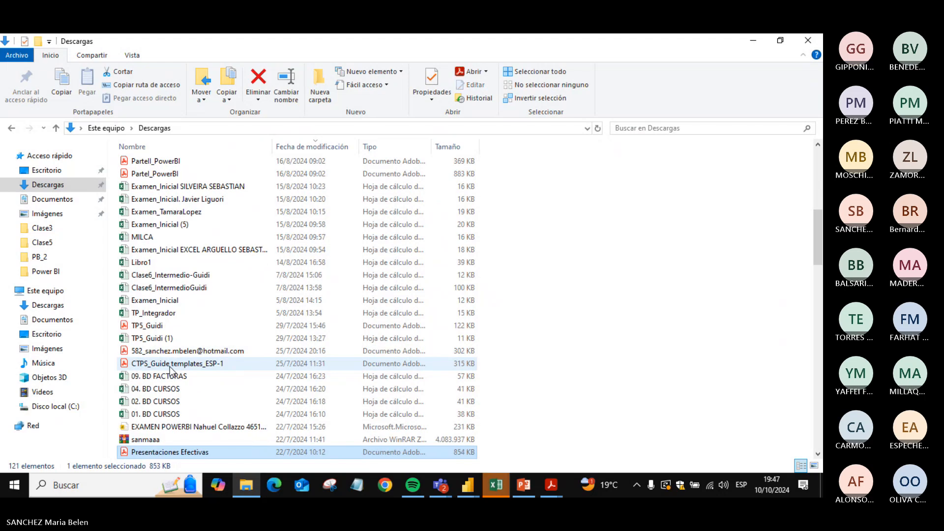
- Switch to the Teams meeting window and stop sharing the screen
key(alt+Tab)
key(alt+Tab)
key(alt+Tab)
key(alt+Tab)
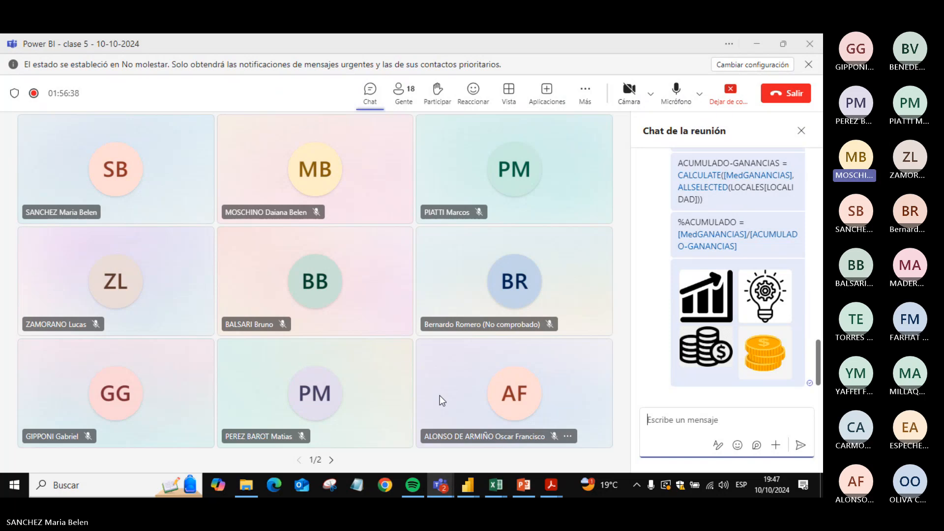
click(730, 91)
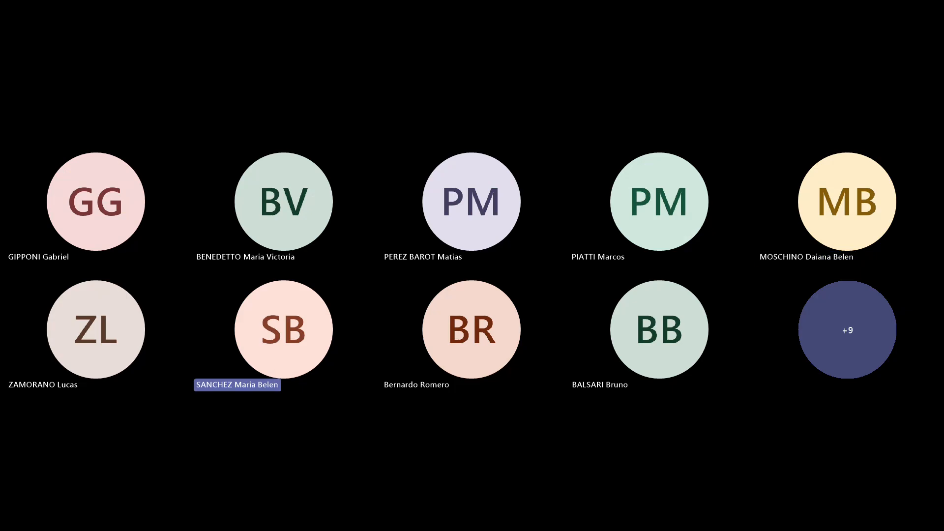